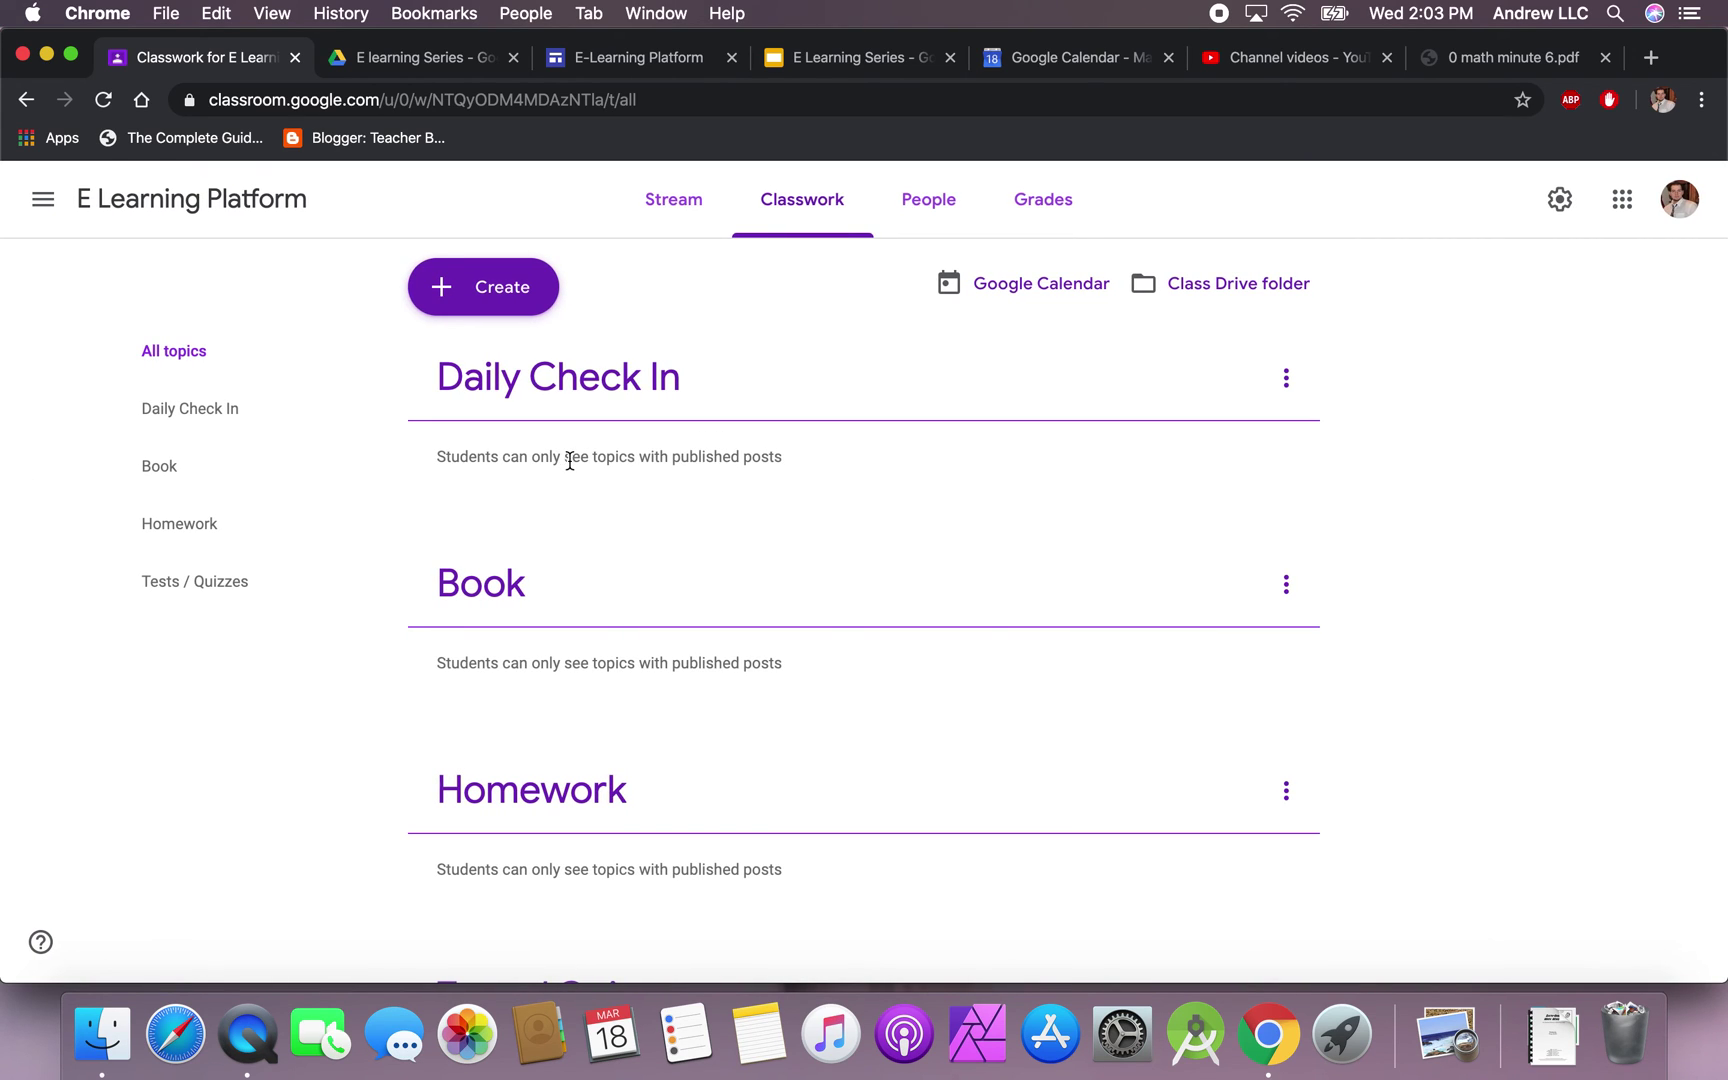
- Create a new assignment in the class's classwork and title it "MW.W1.D1"
click(668, 203)
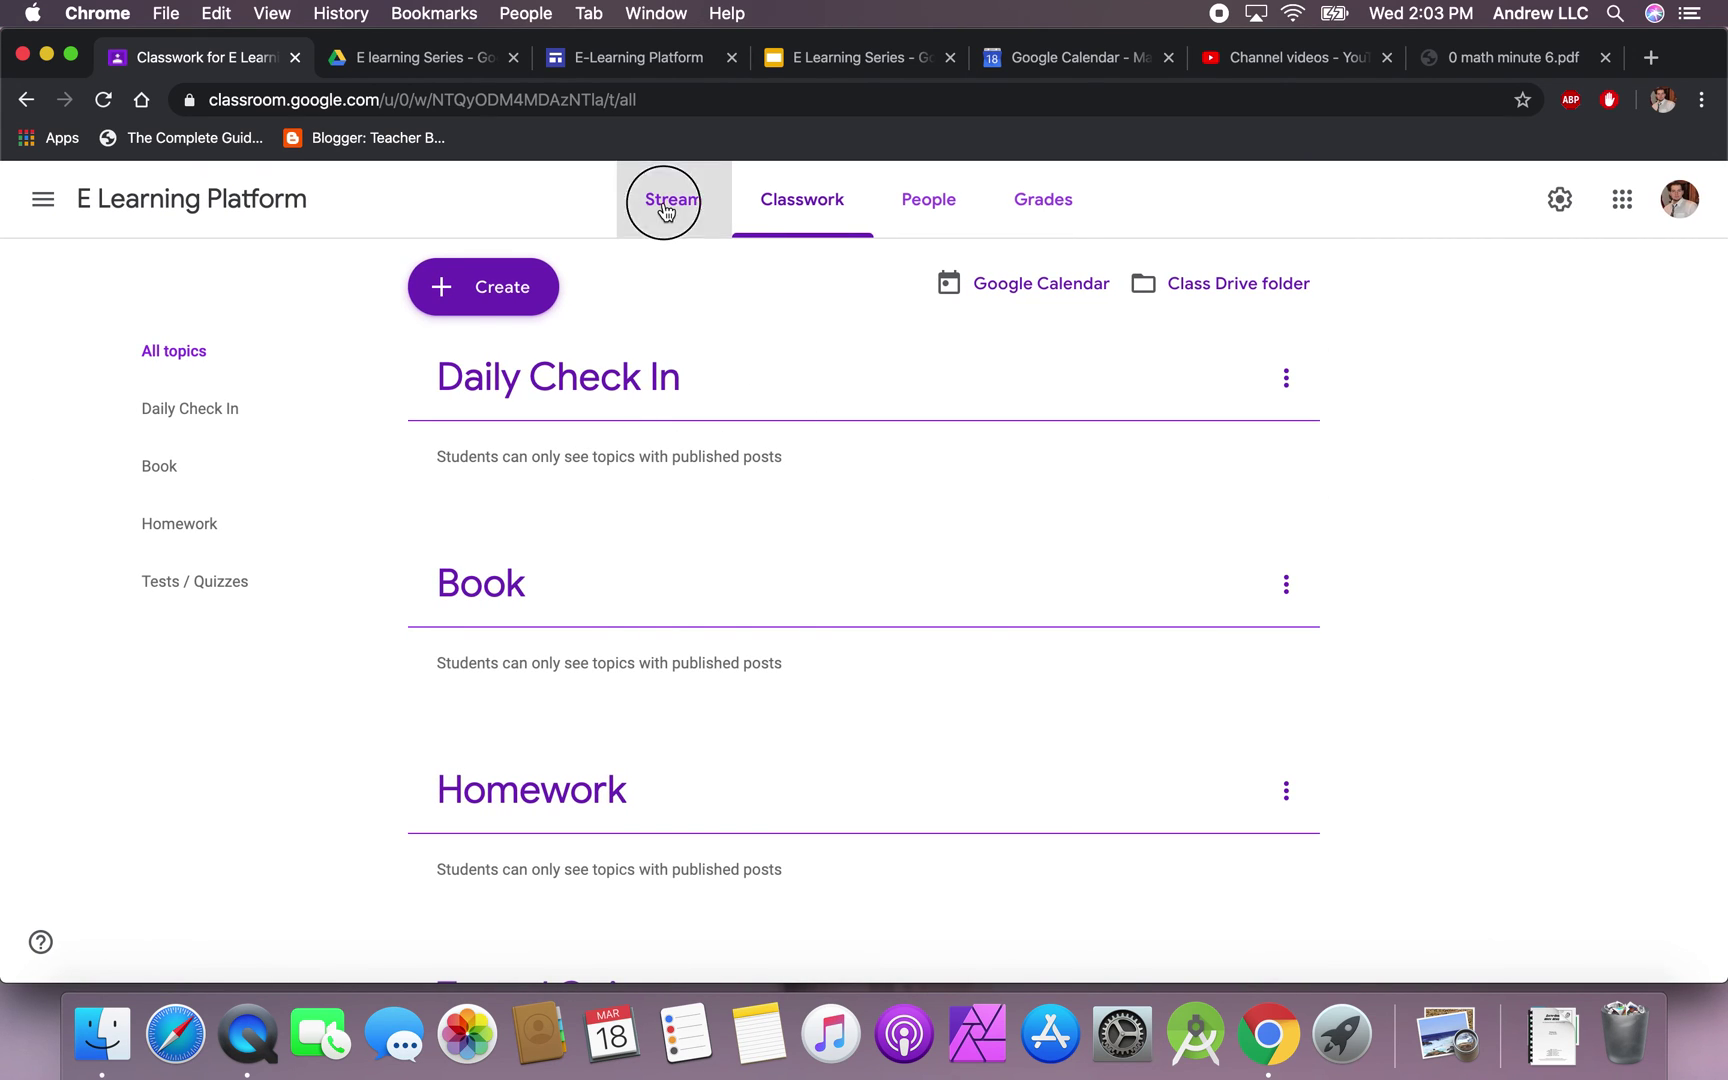
click(818, 210)
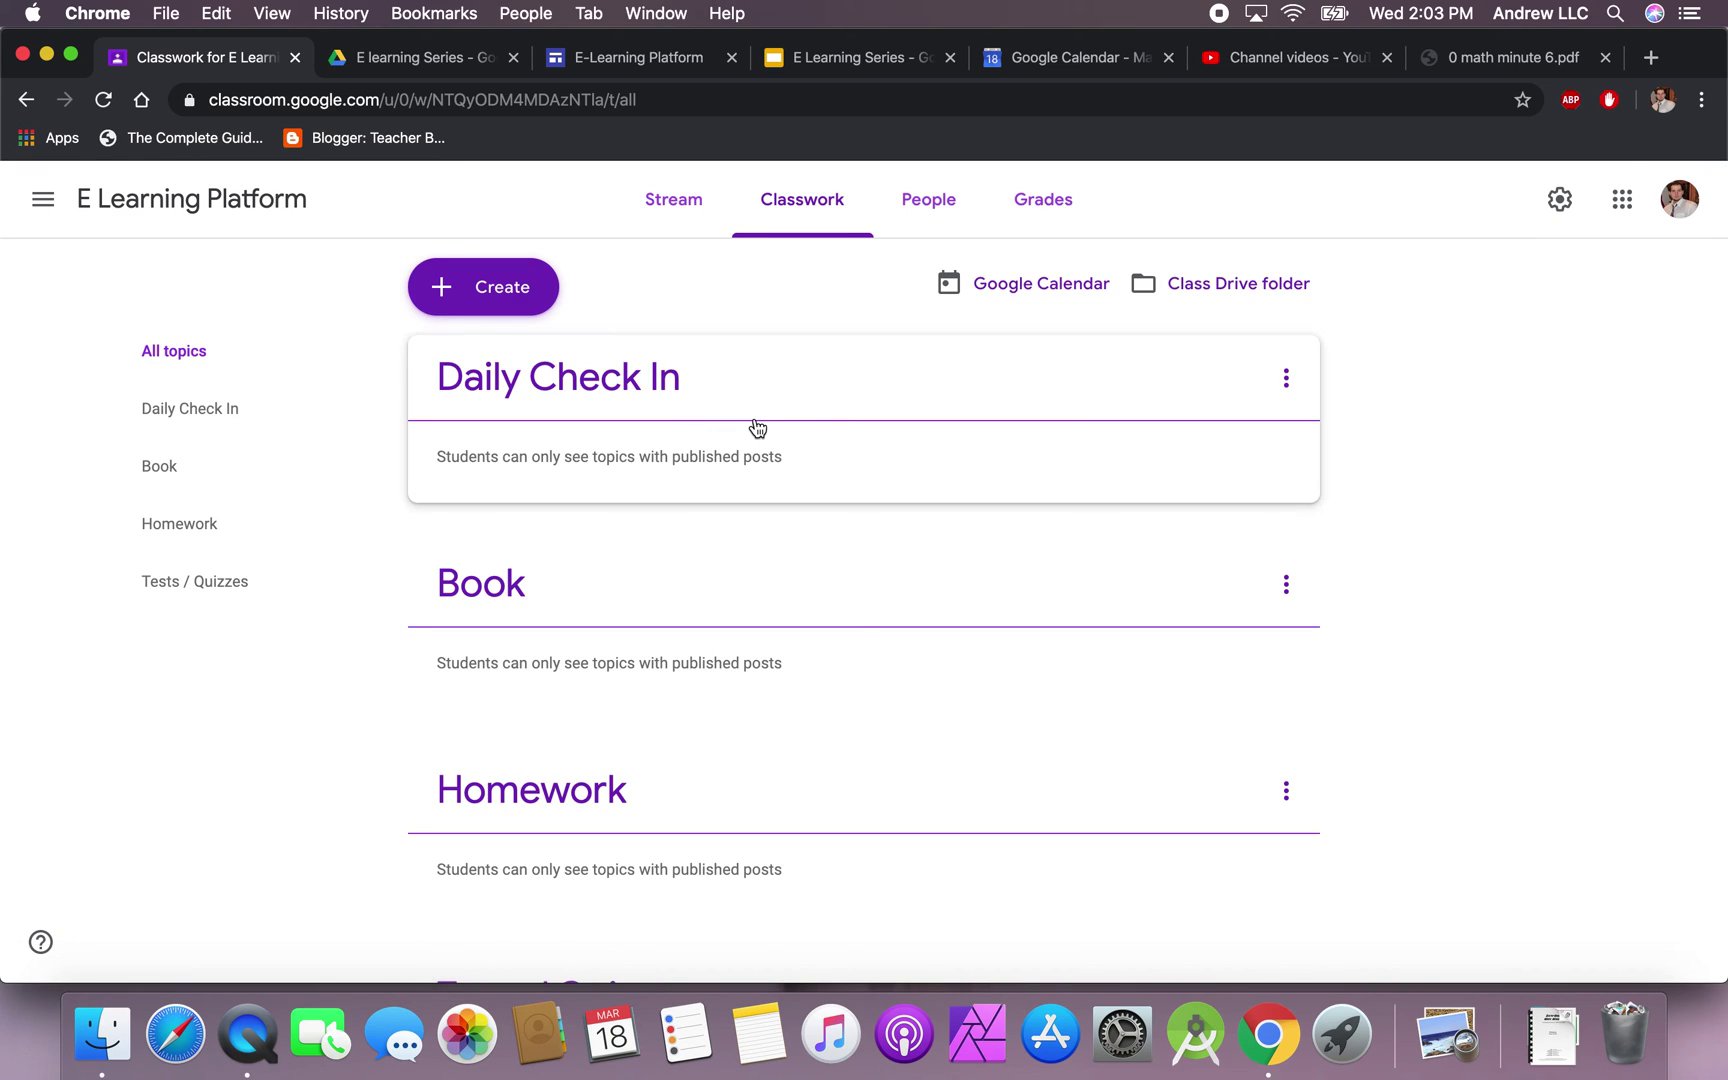
click(482, 306)
click(503, 355)
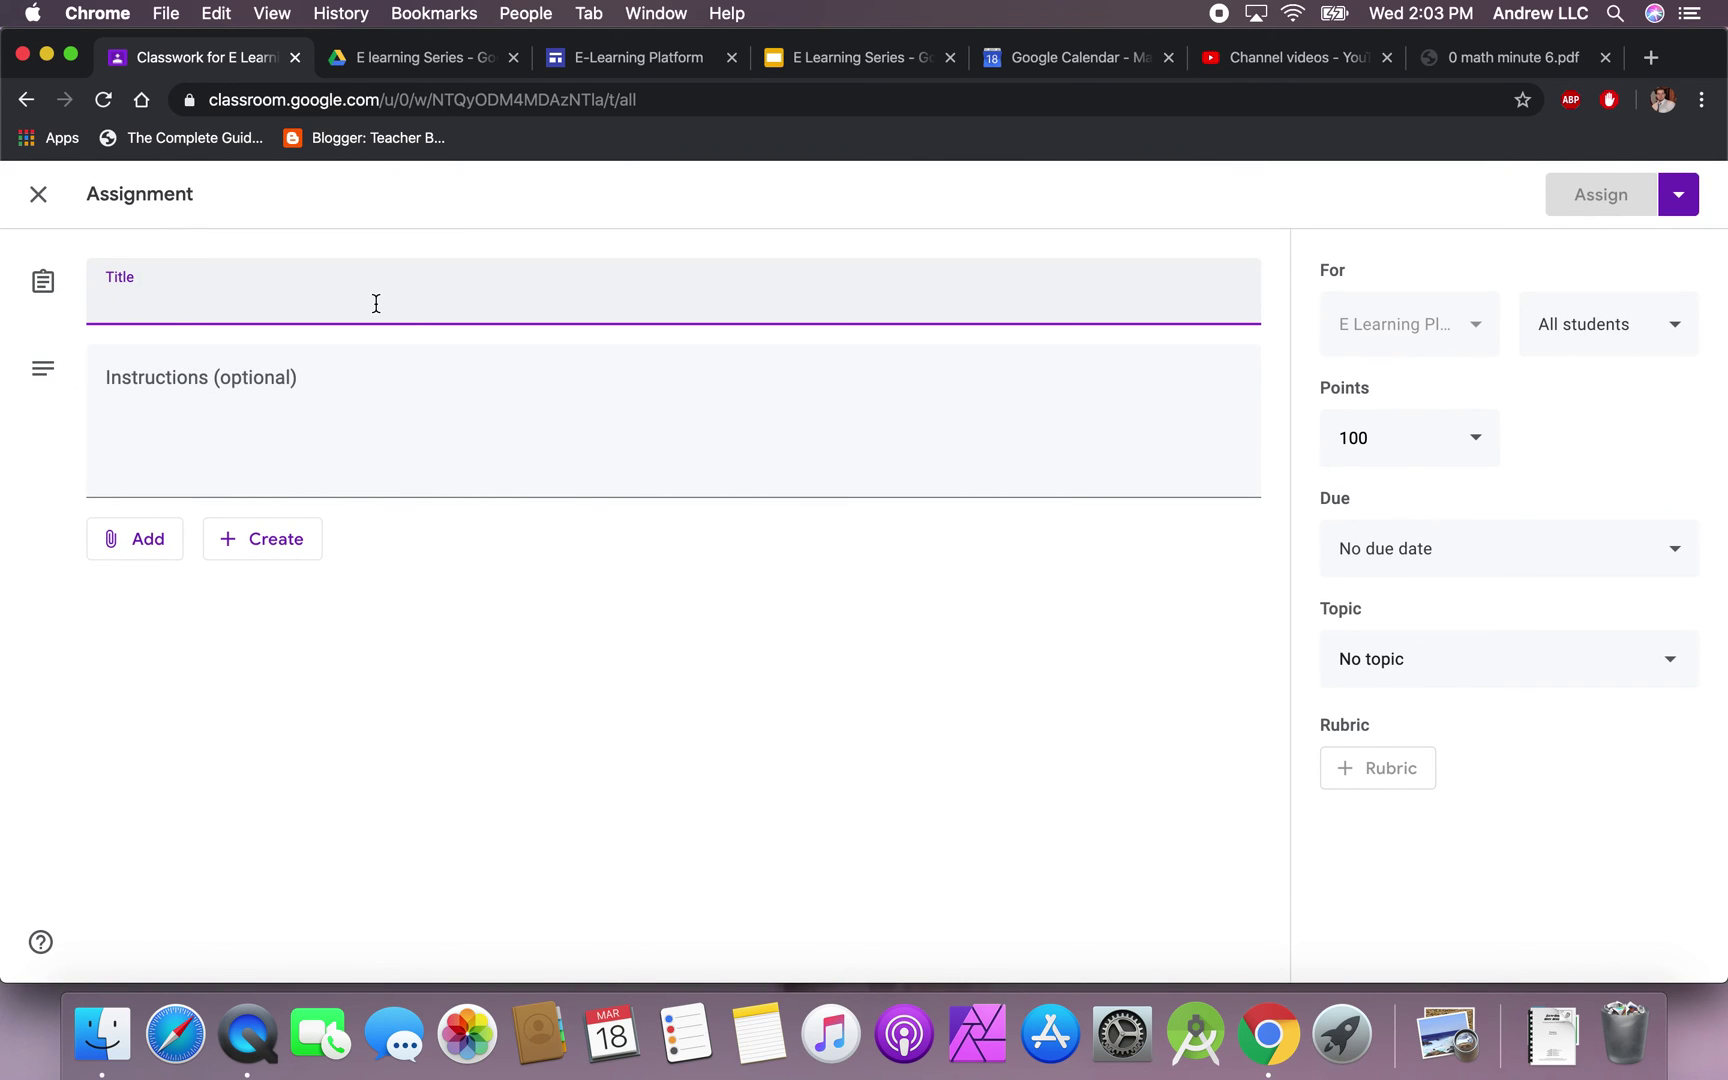
text(MW.W1)
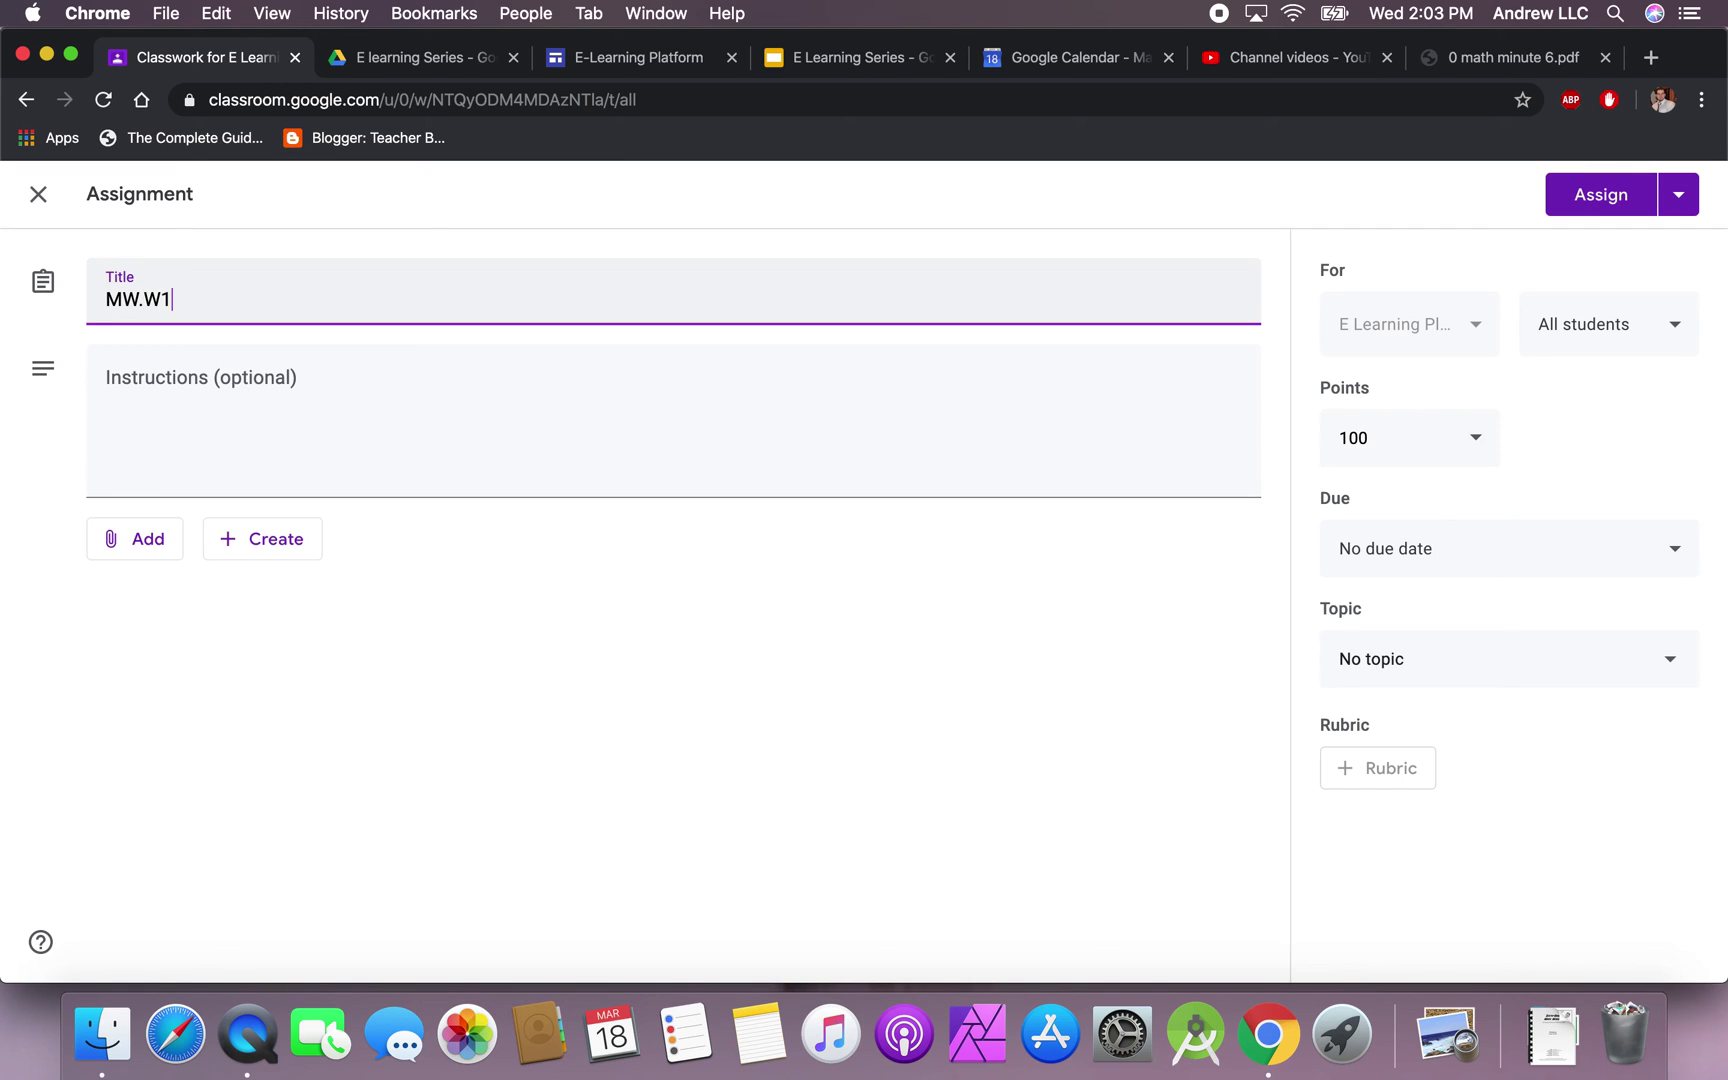
text(.D1)
- Enter the assignment instructions "Please complete morning work before 8:15am"
click(270, 396)
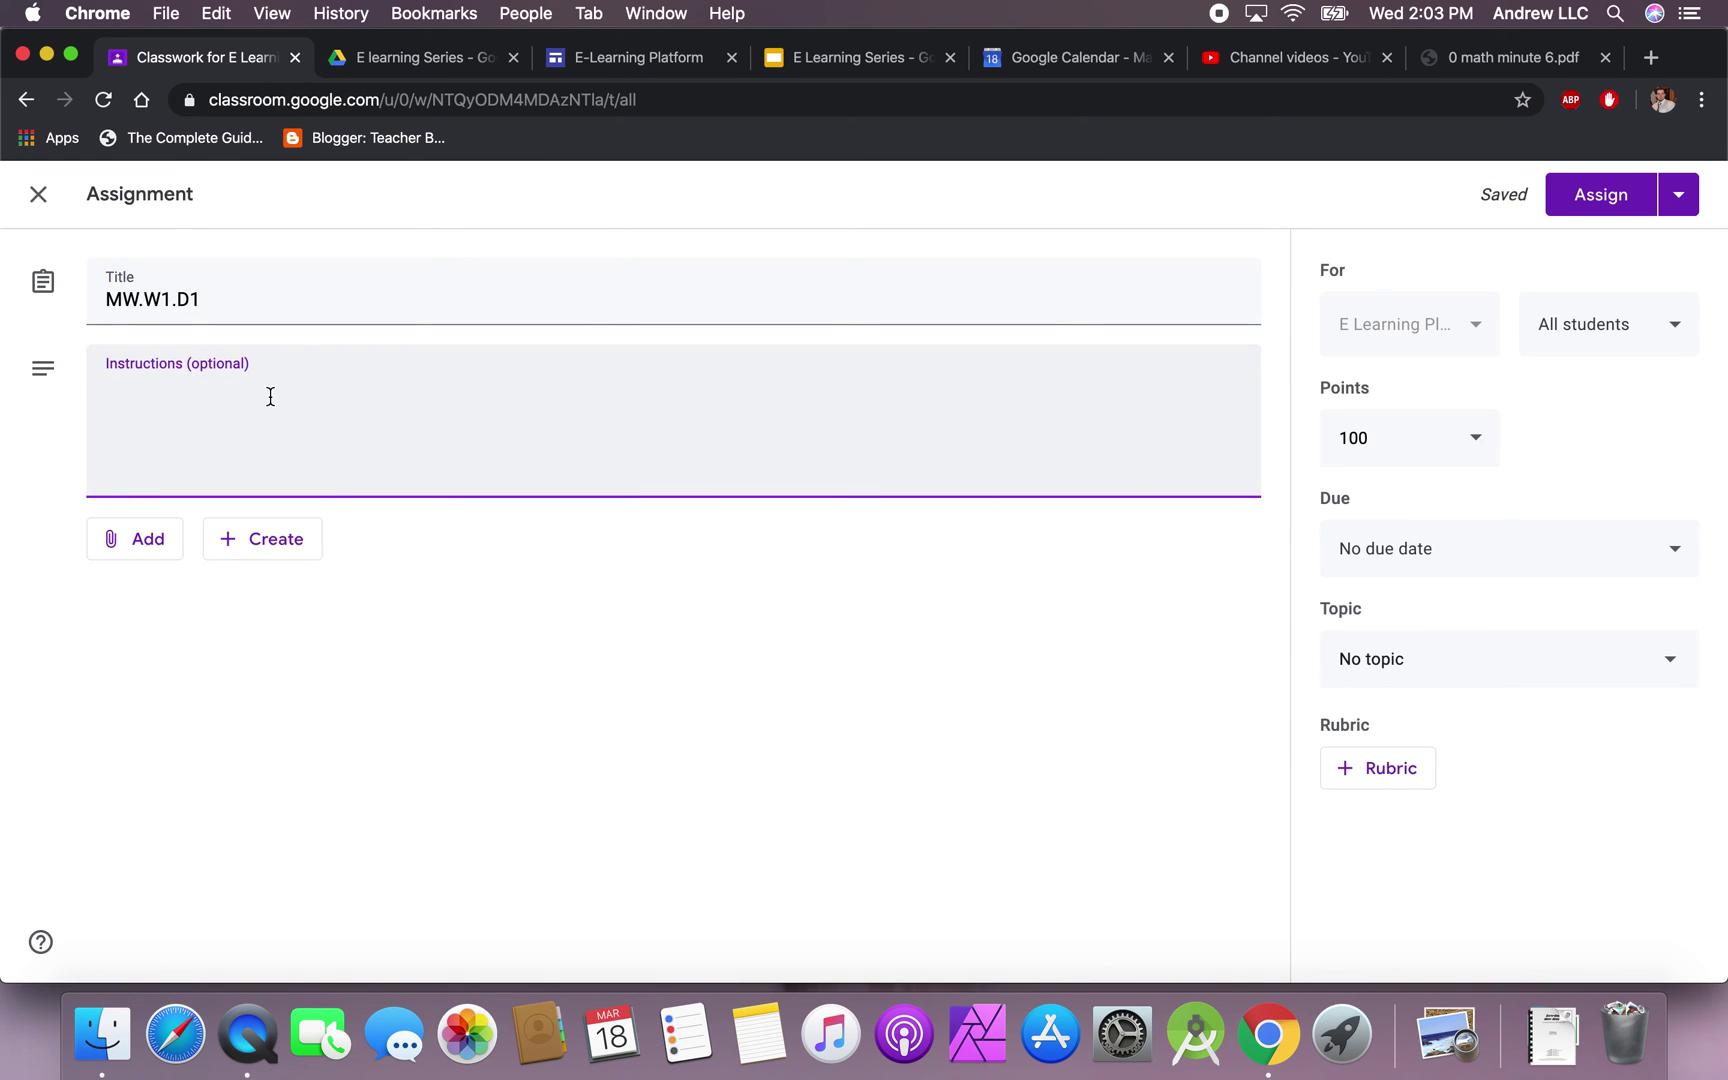
text(Please complete morn)
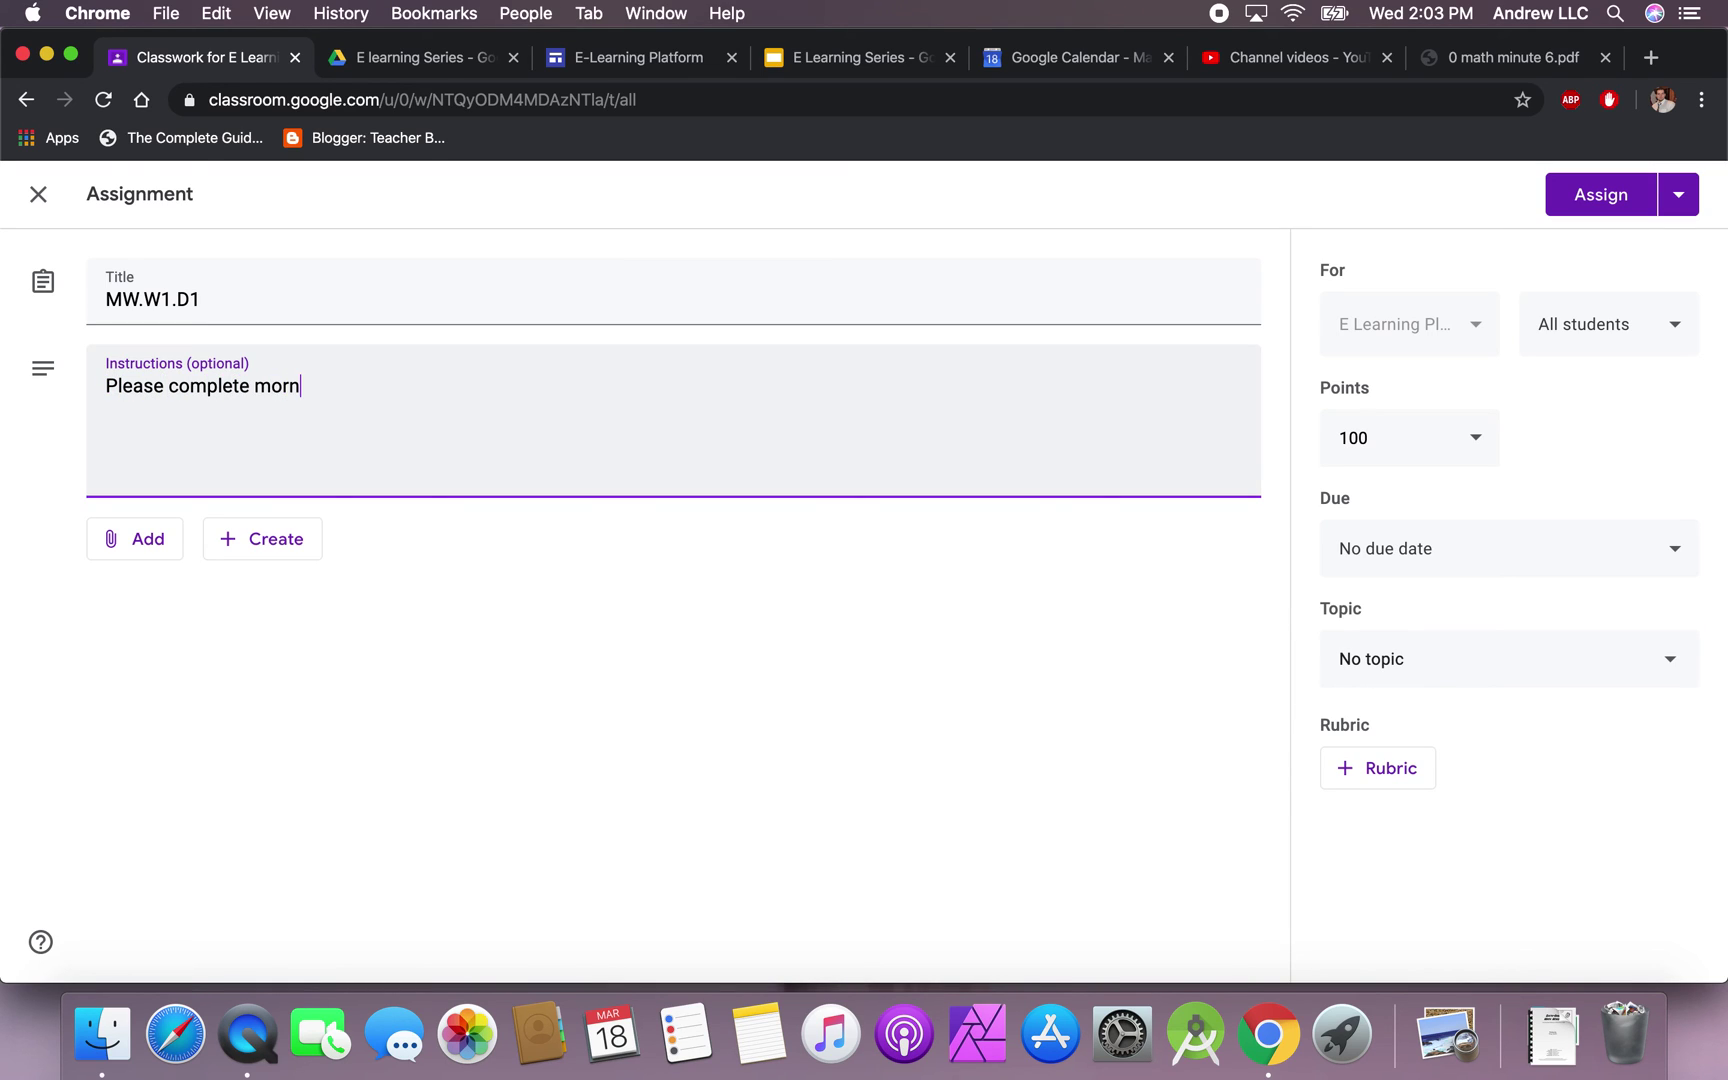
text(ing work before 8:)
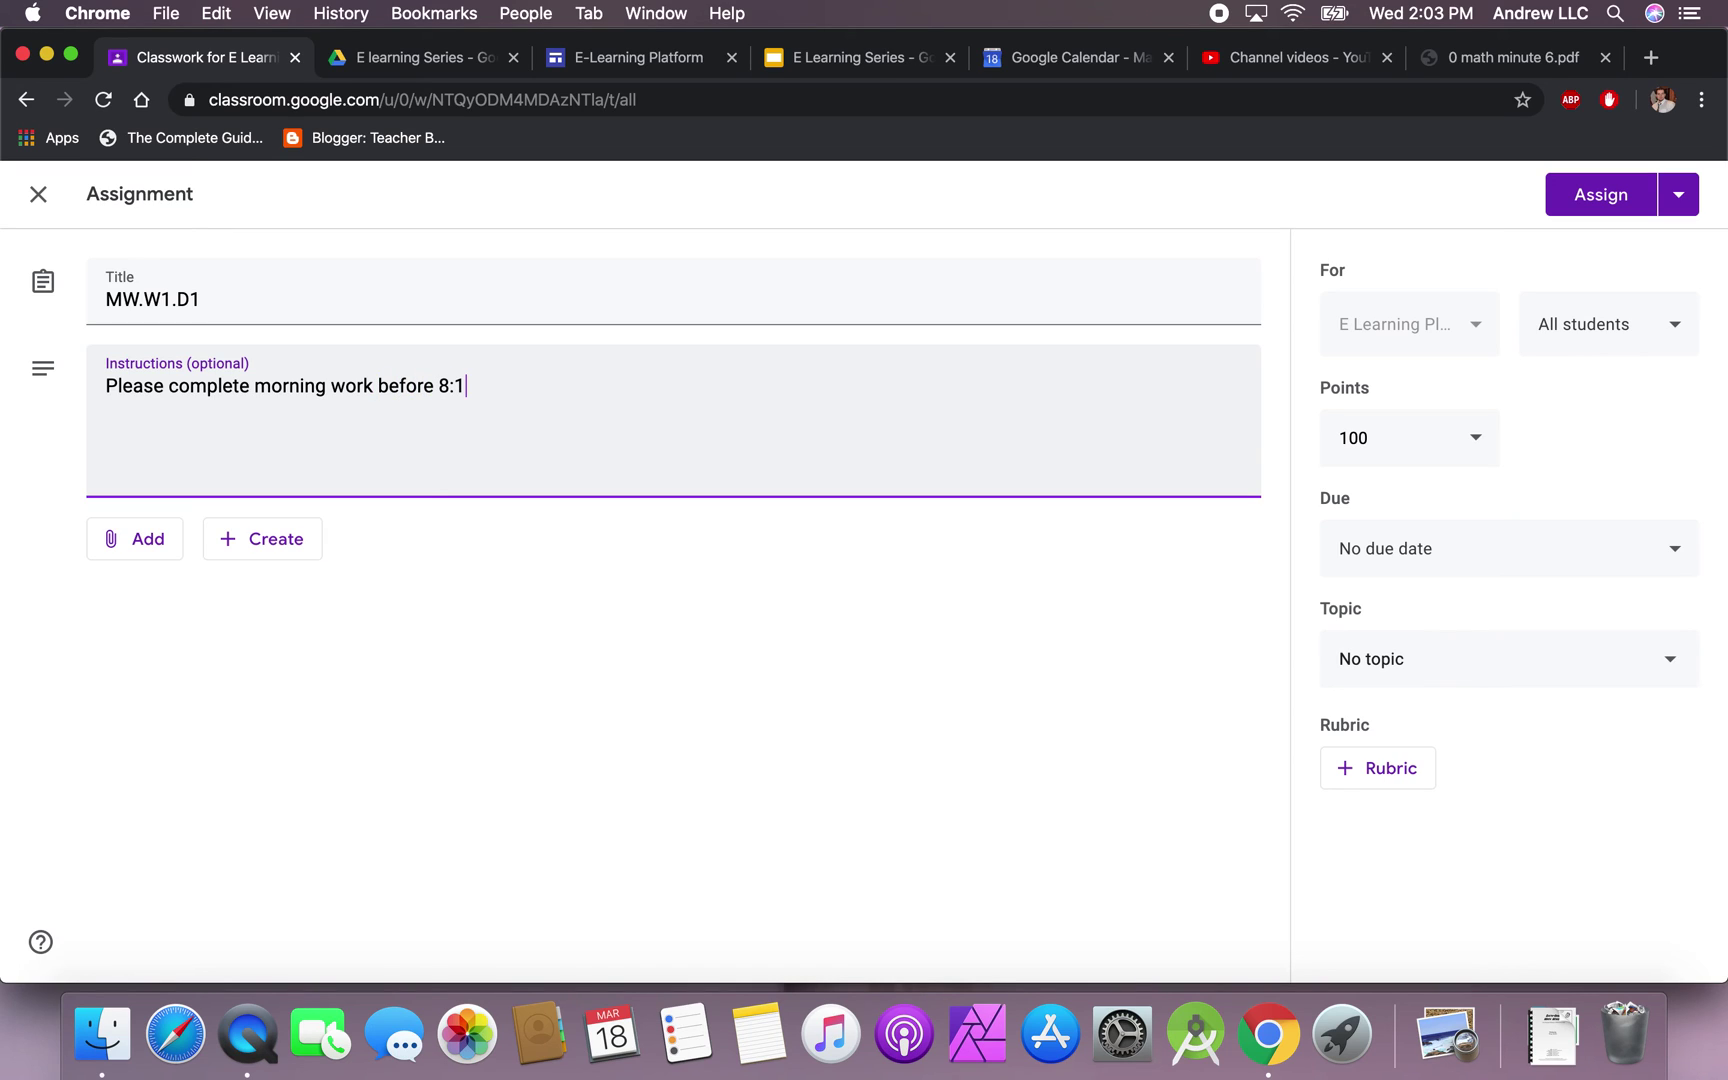
text(15am)
- Set the assignment's due date to Mar 18, 2020 at 8:15 AM
click(1476, 560)
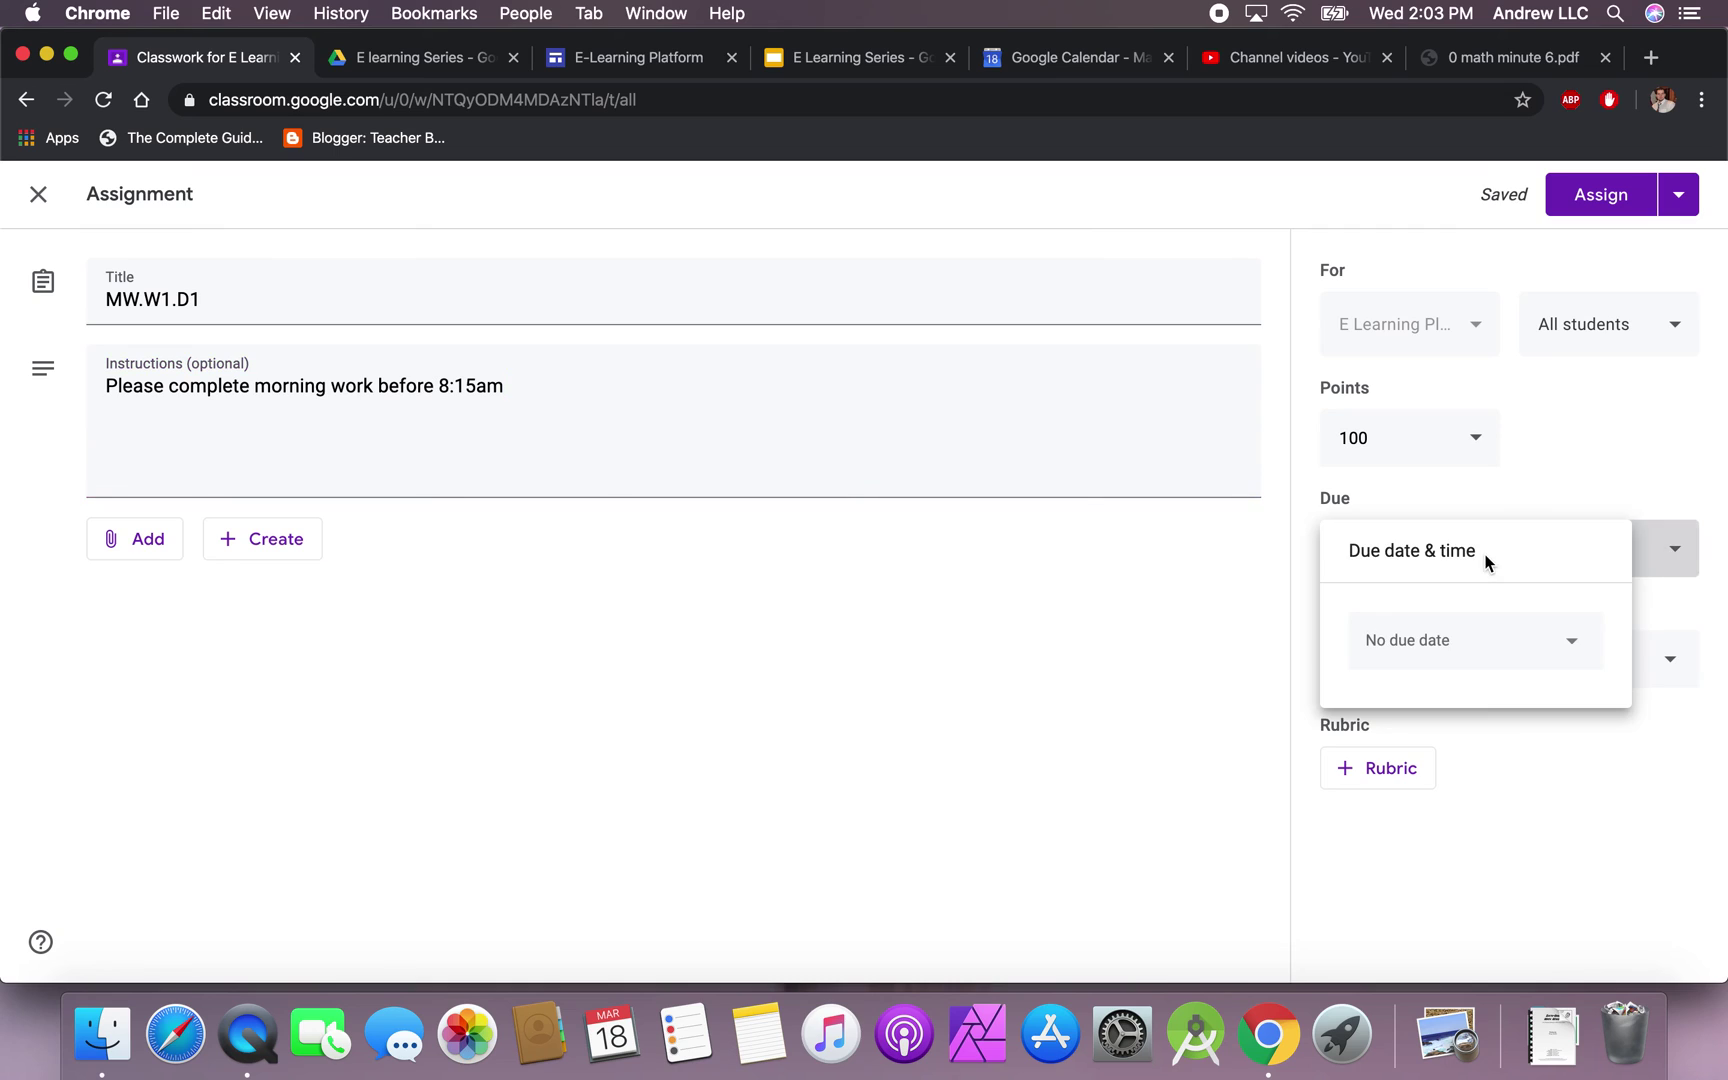
click(1461, 651)
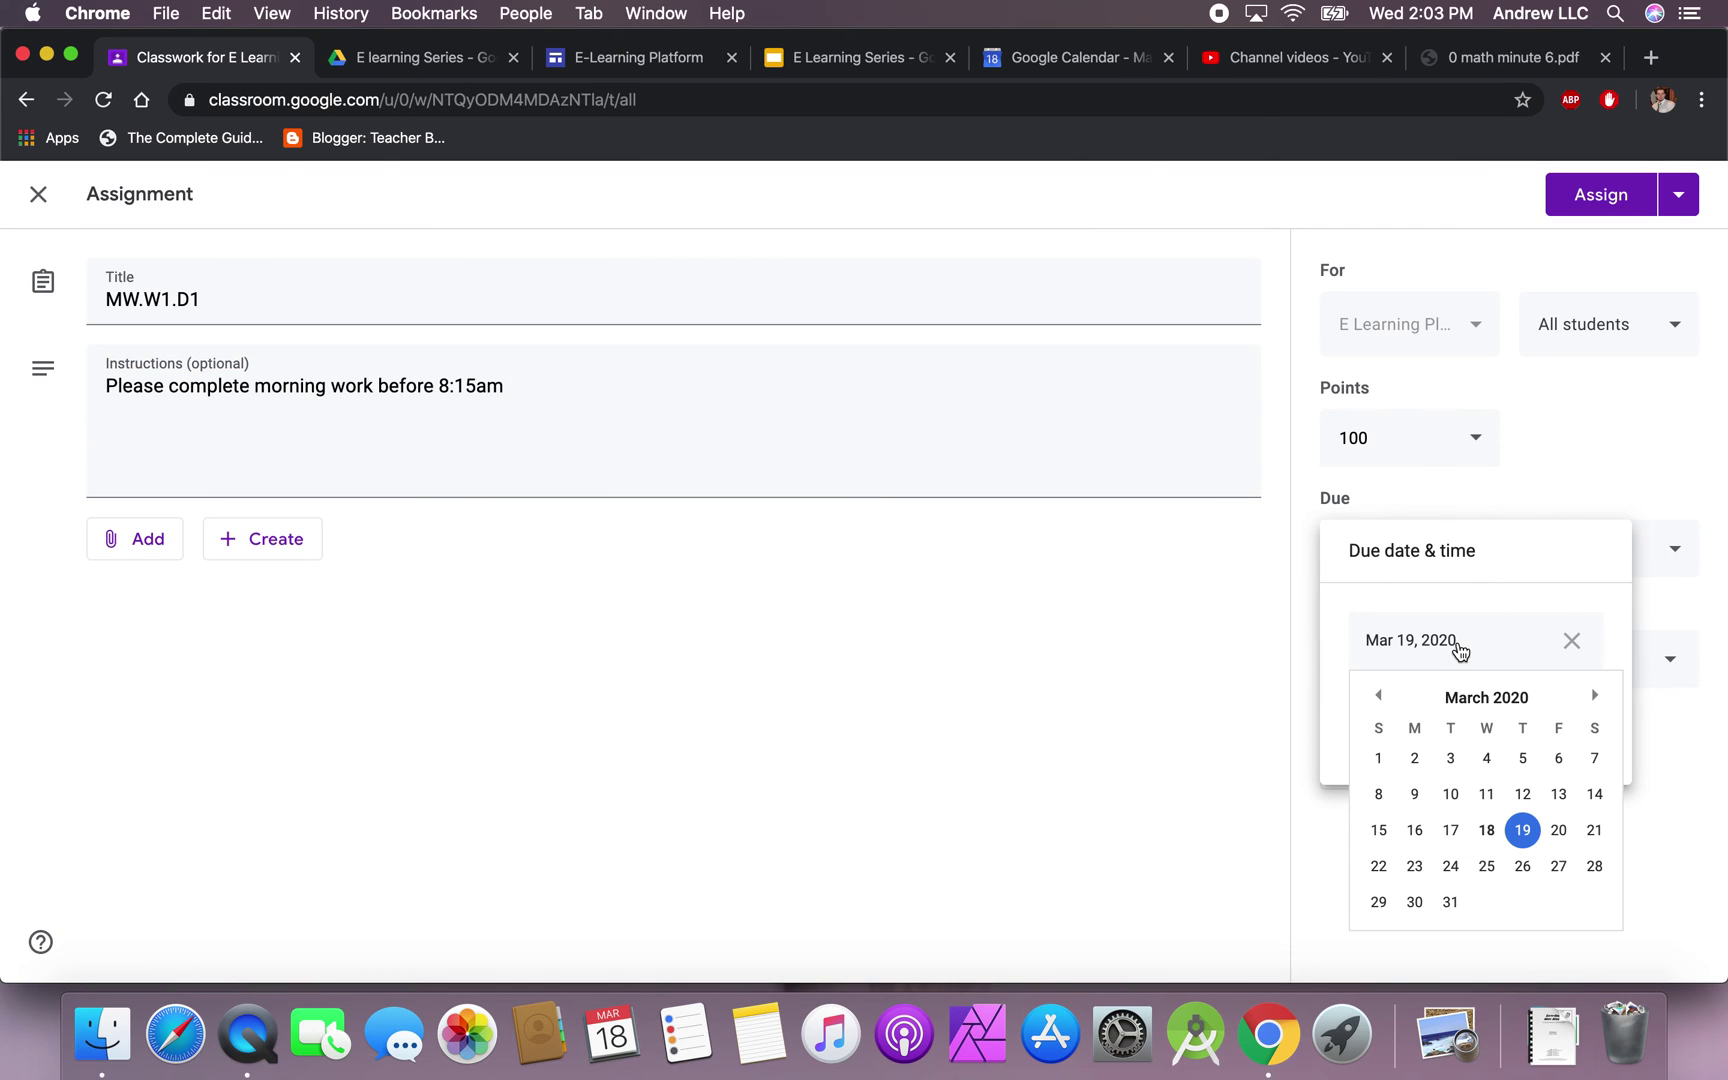
click(1487, 832)
click(1446, 712)
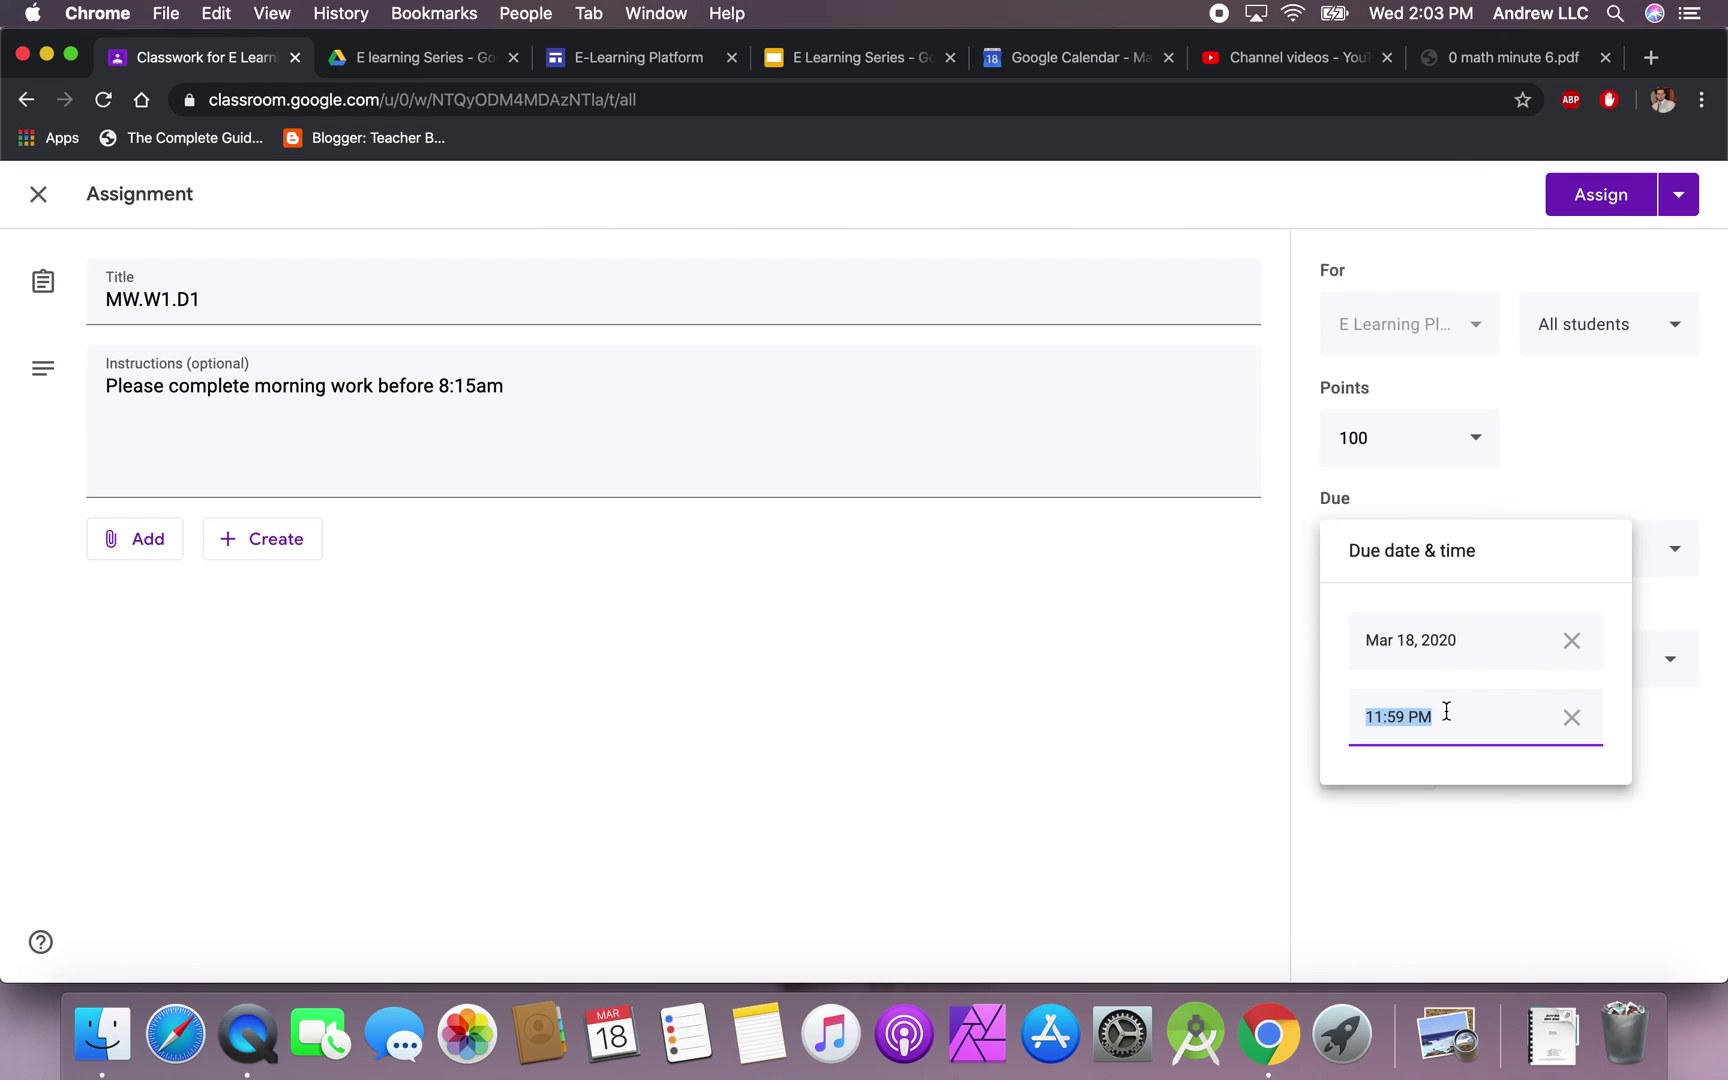
text(8:1)
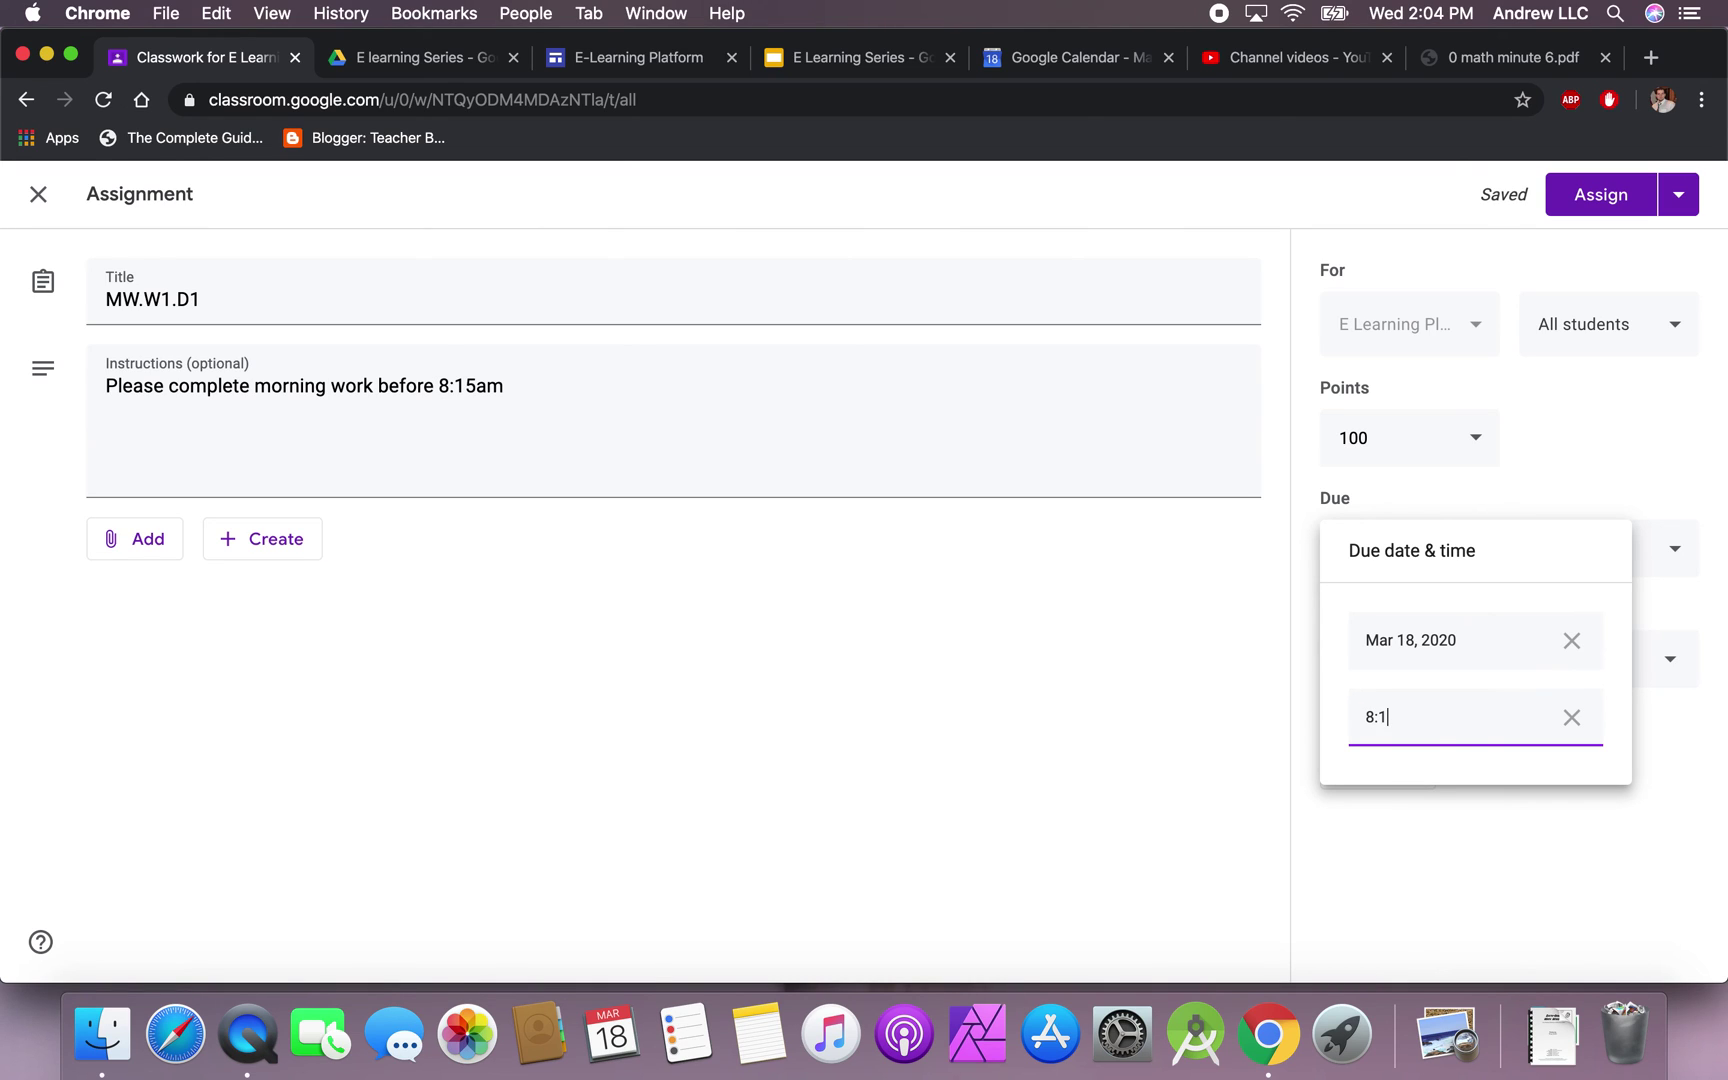
text(5am)
click(1223, 667)
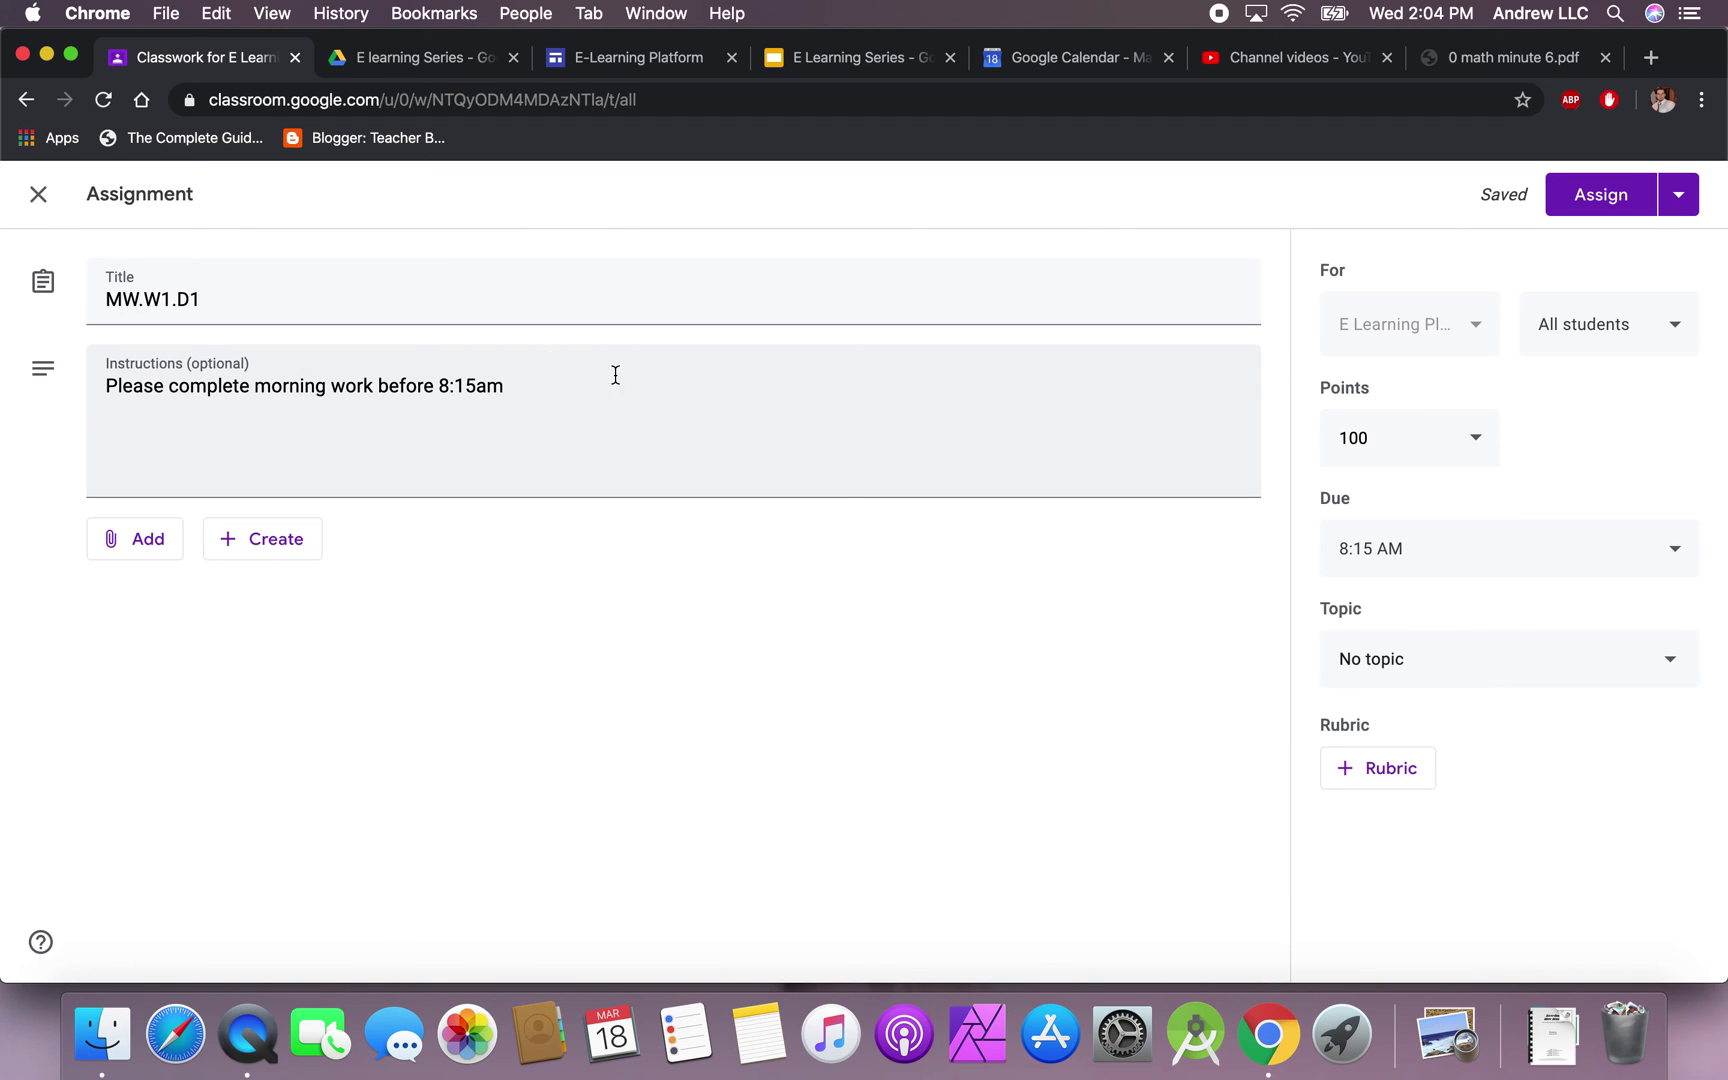
- Create a new Google Form for the assignment and name both the form title and the file "MW.W1.D1"
click(275, 542)
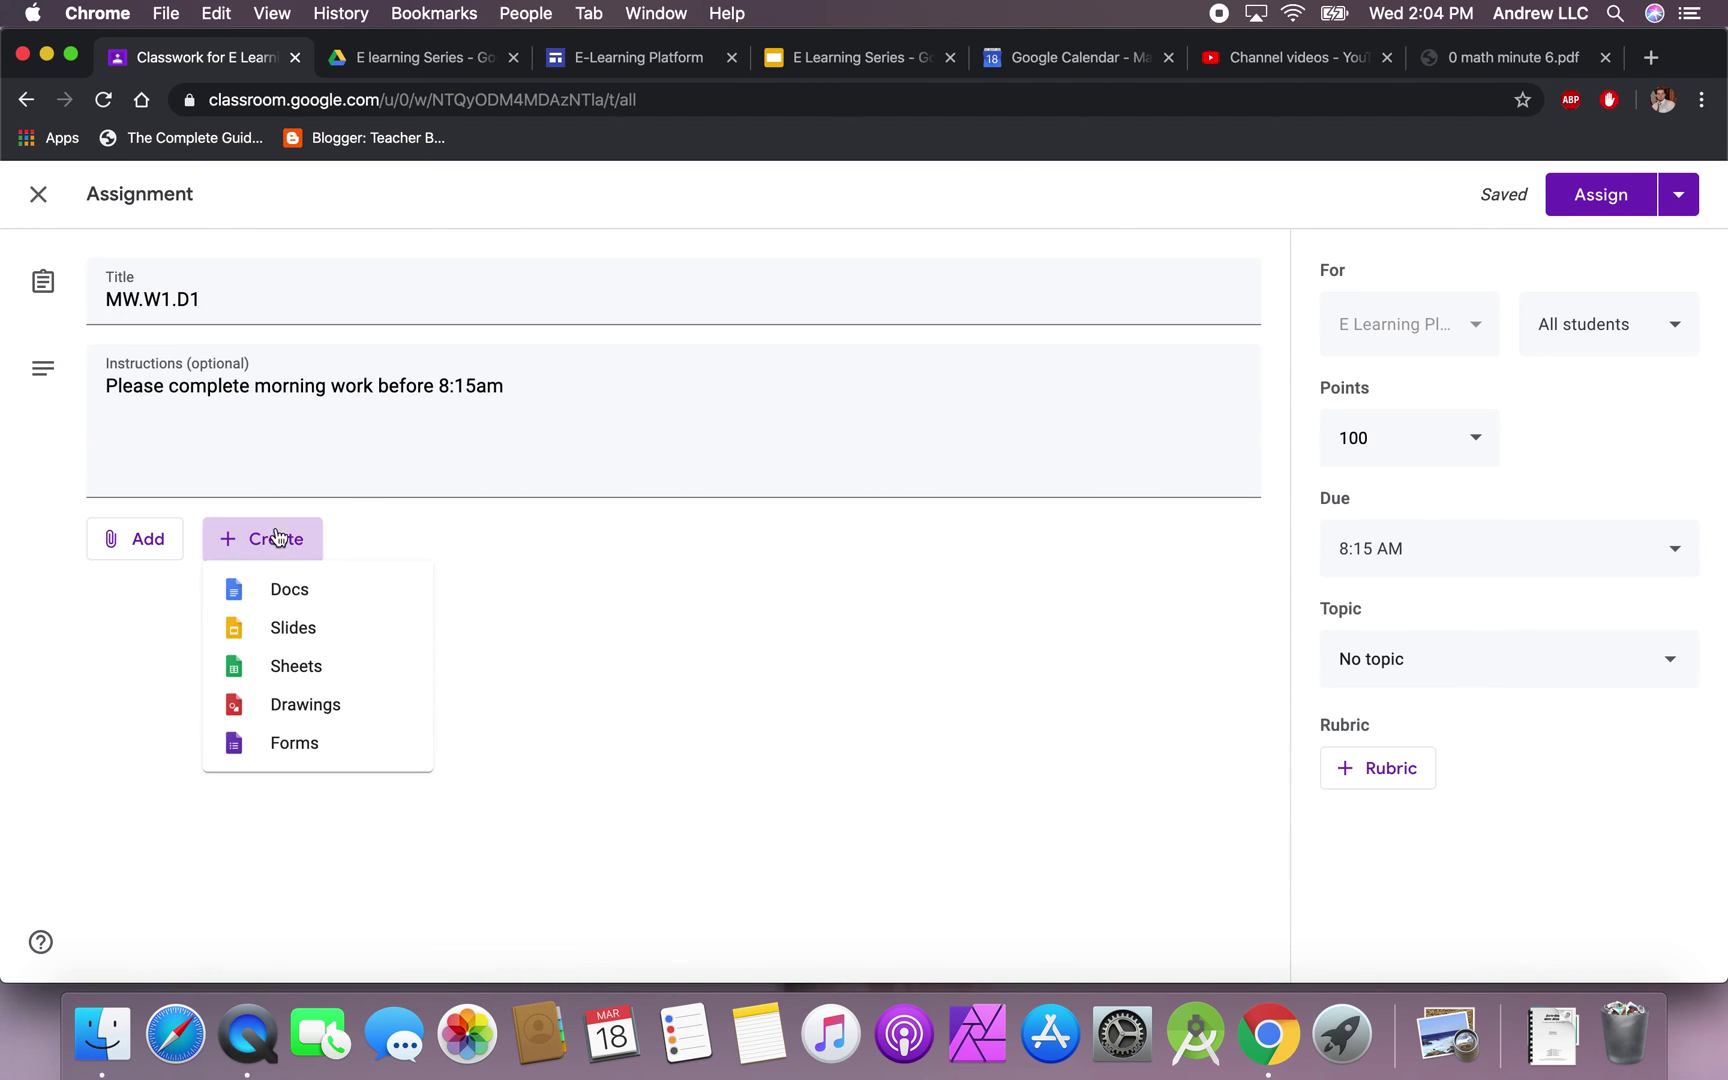
click(293, 745)
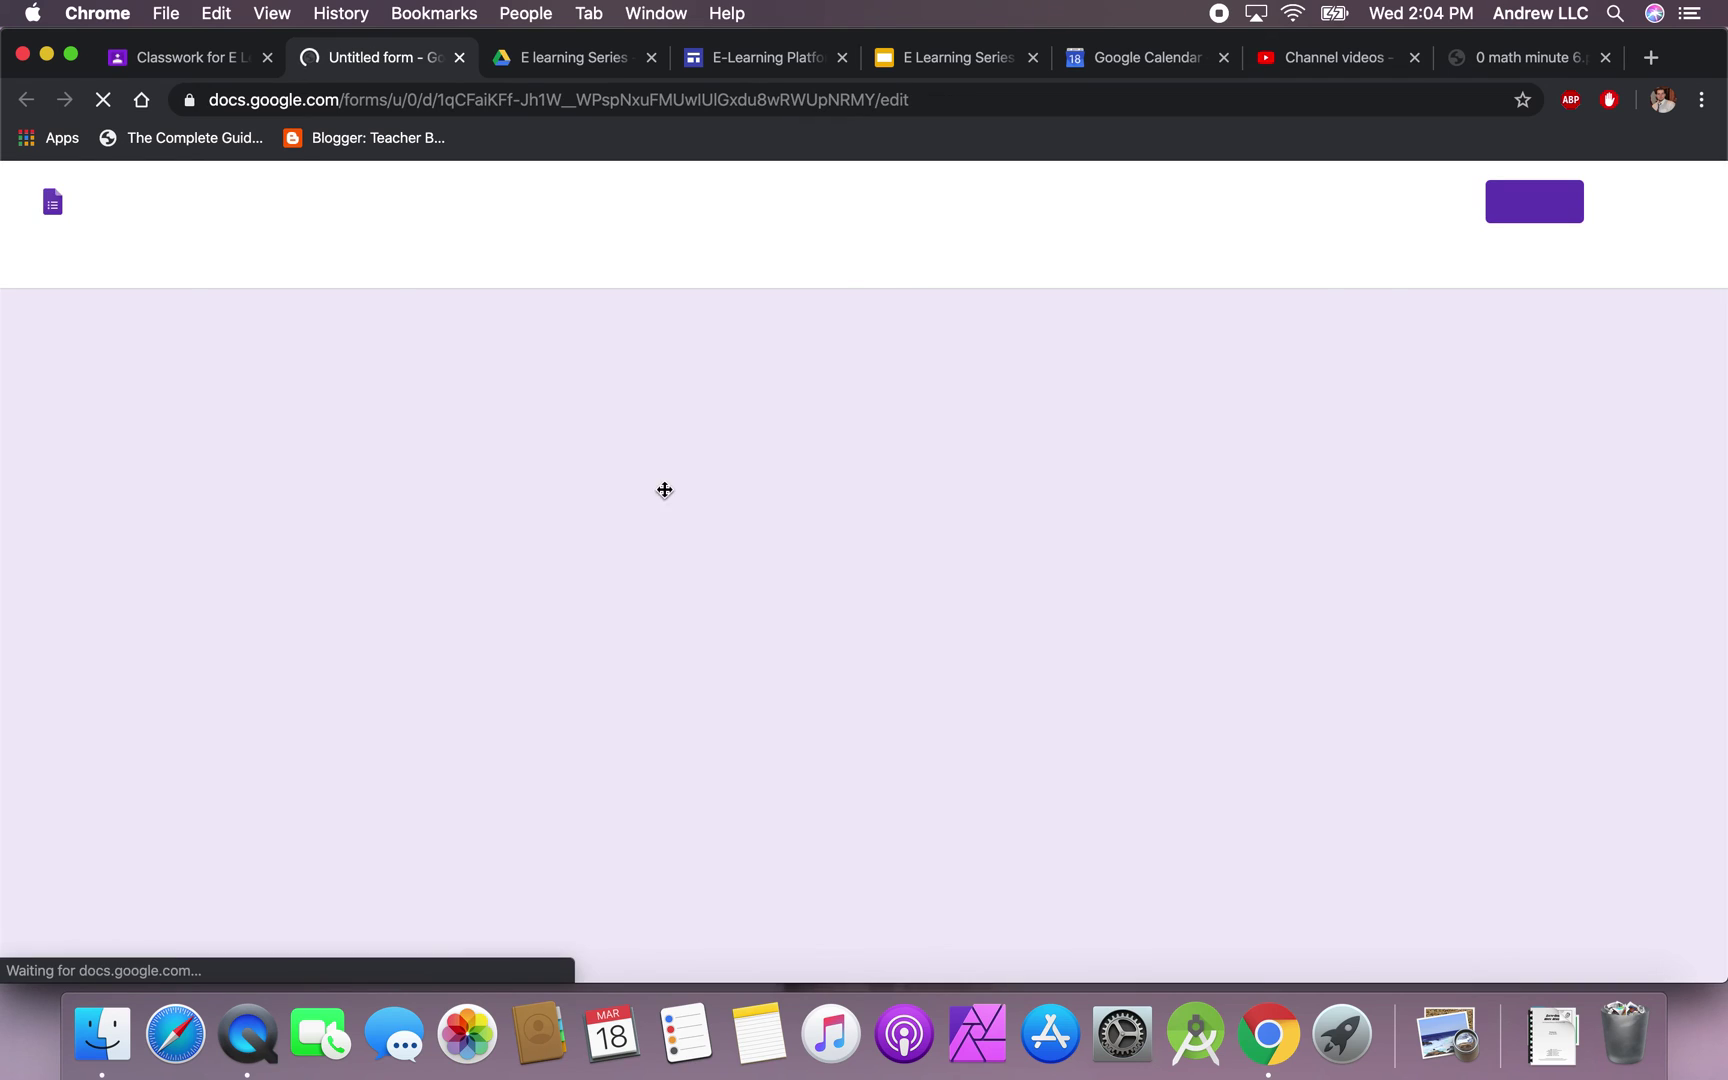
click(531, 367)
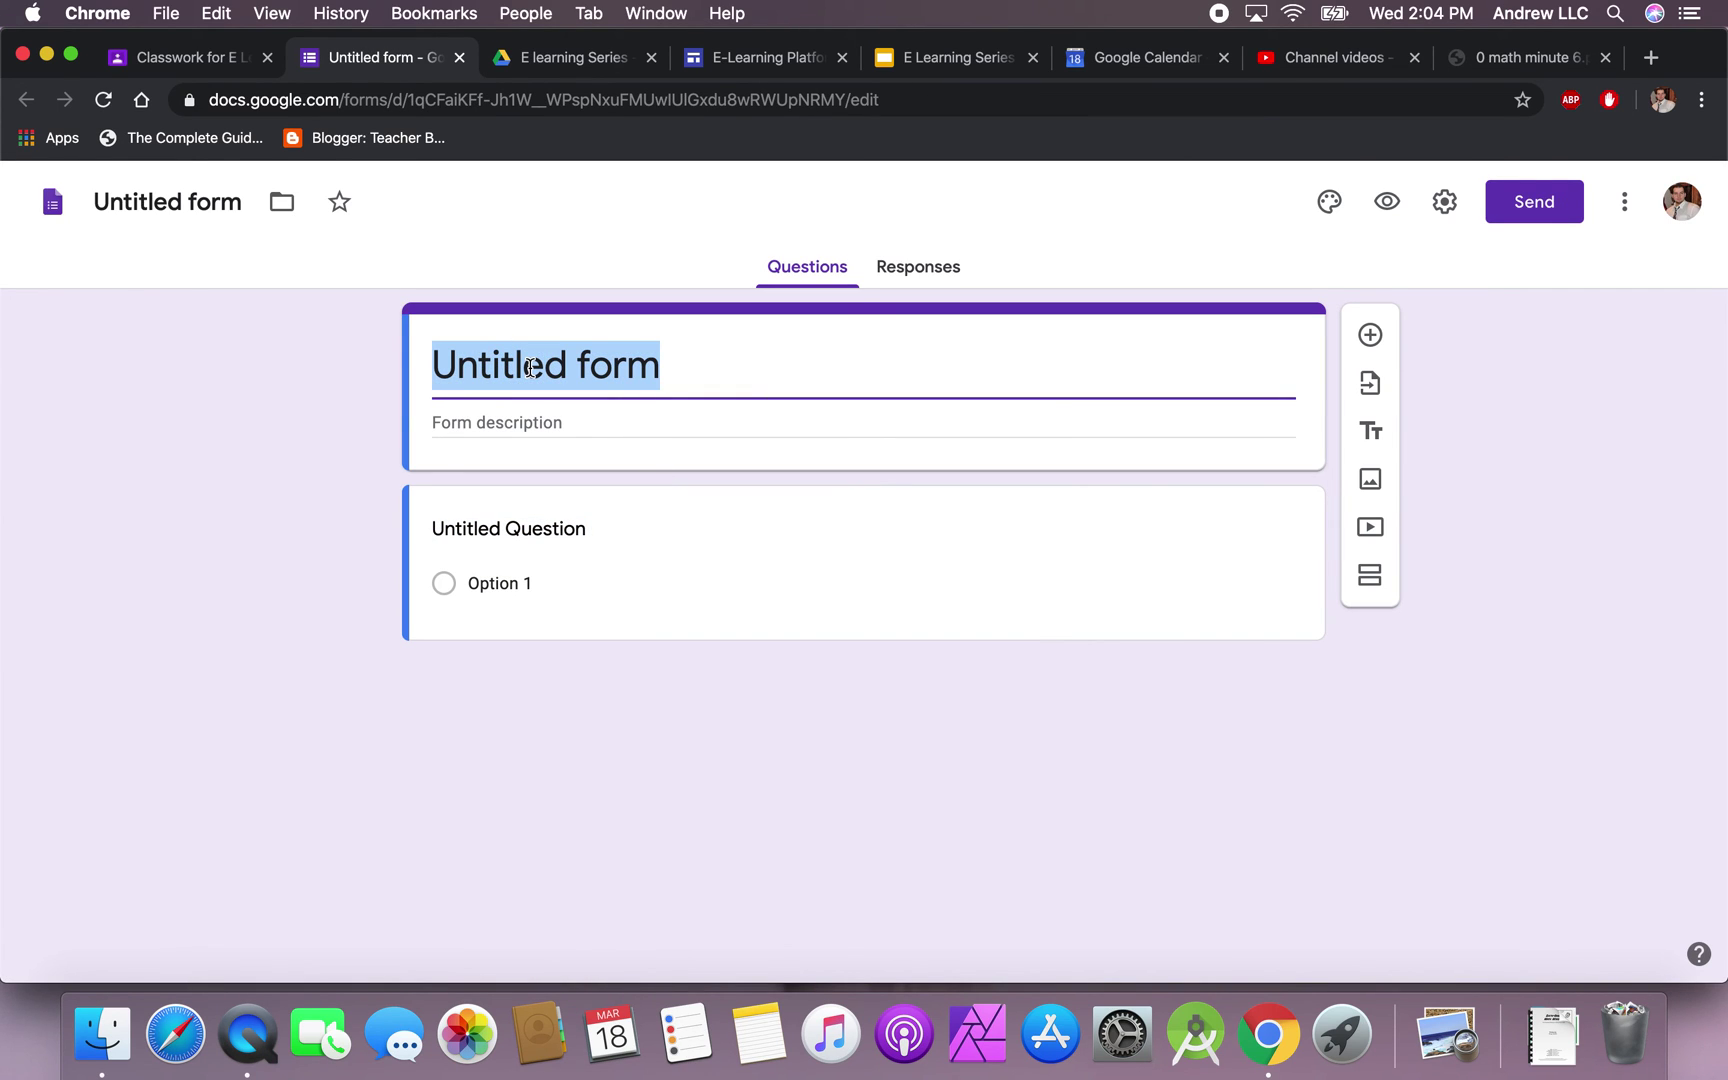
text(MW.)
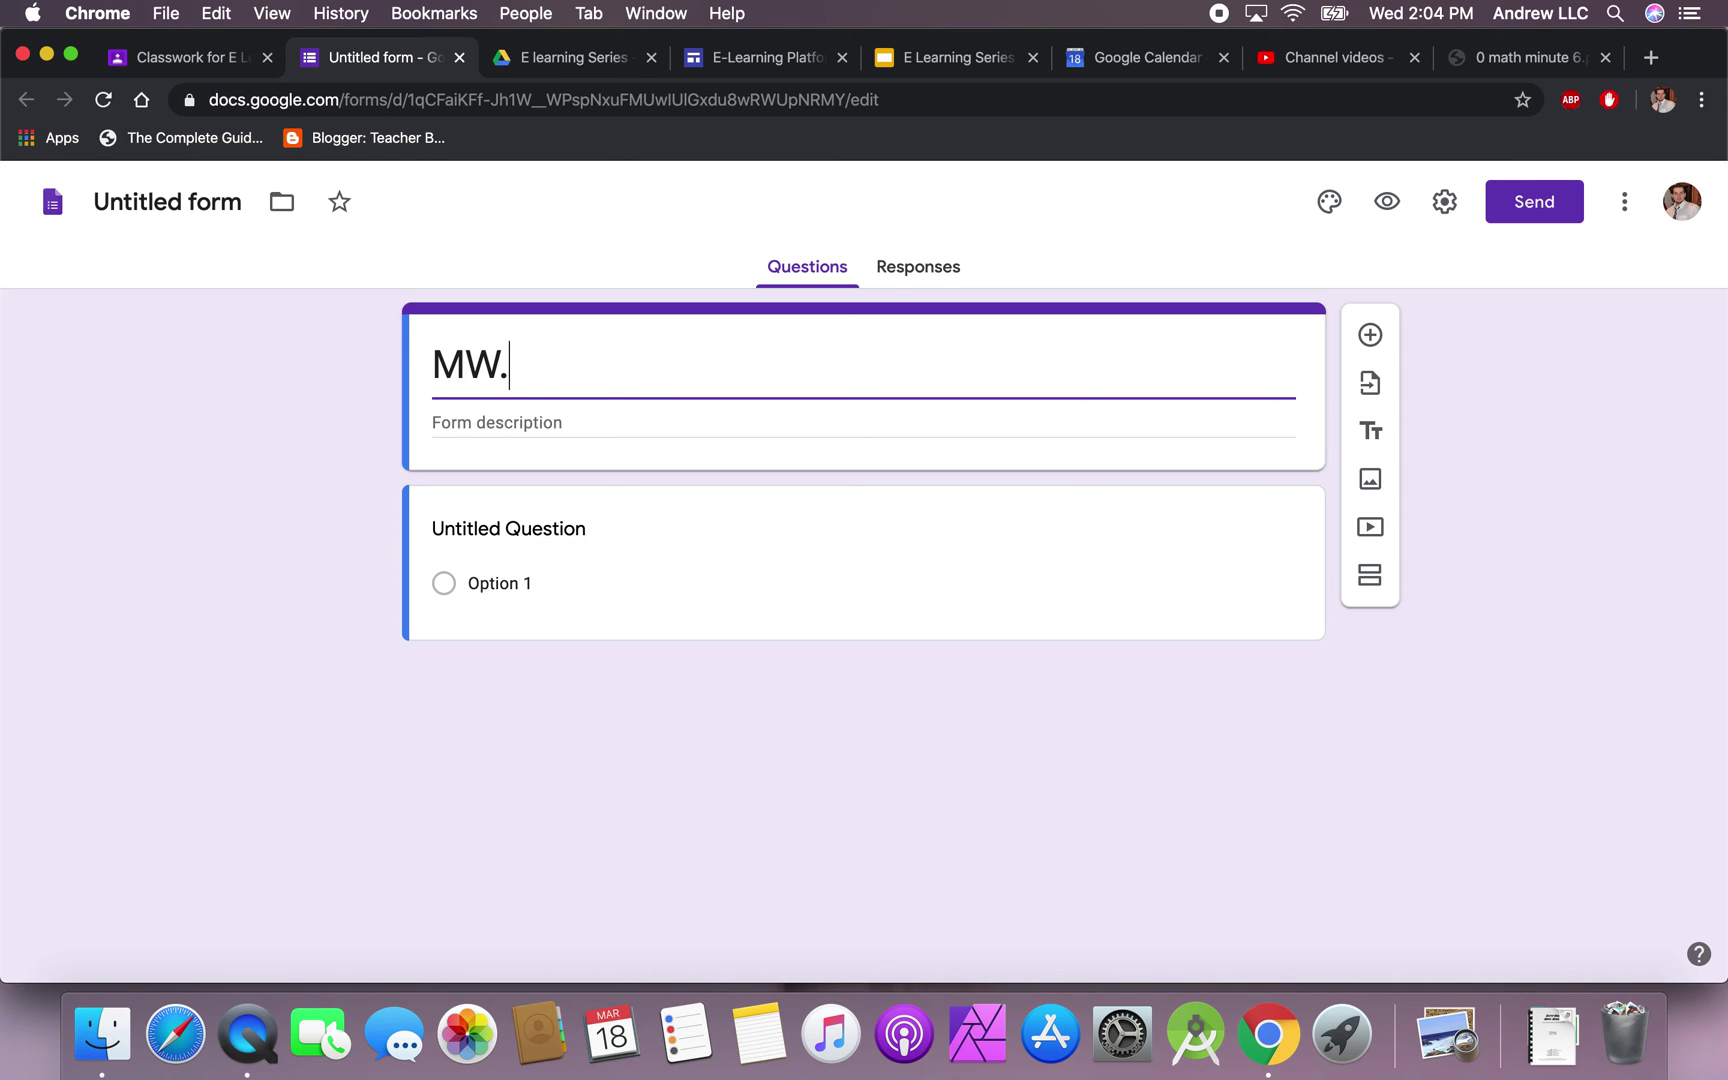
text(W1.D1)
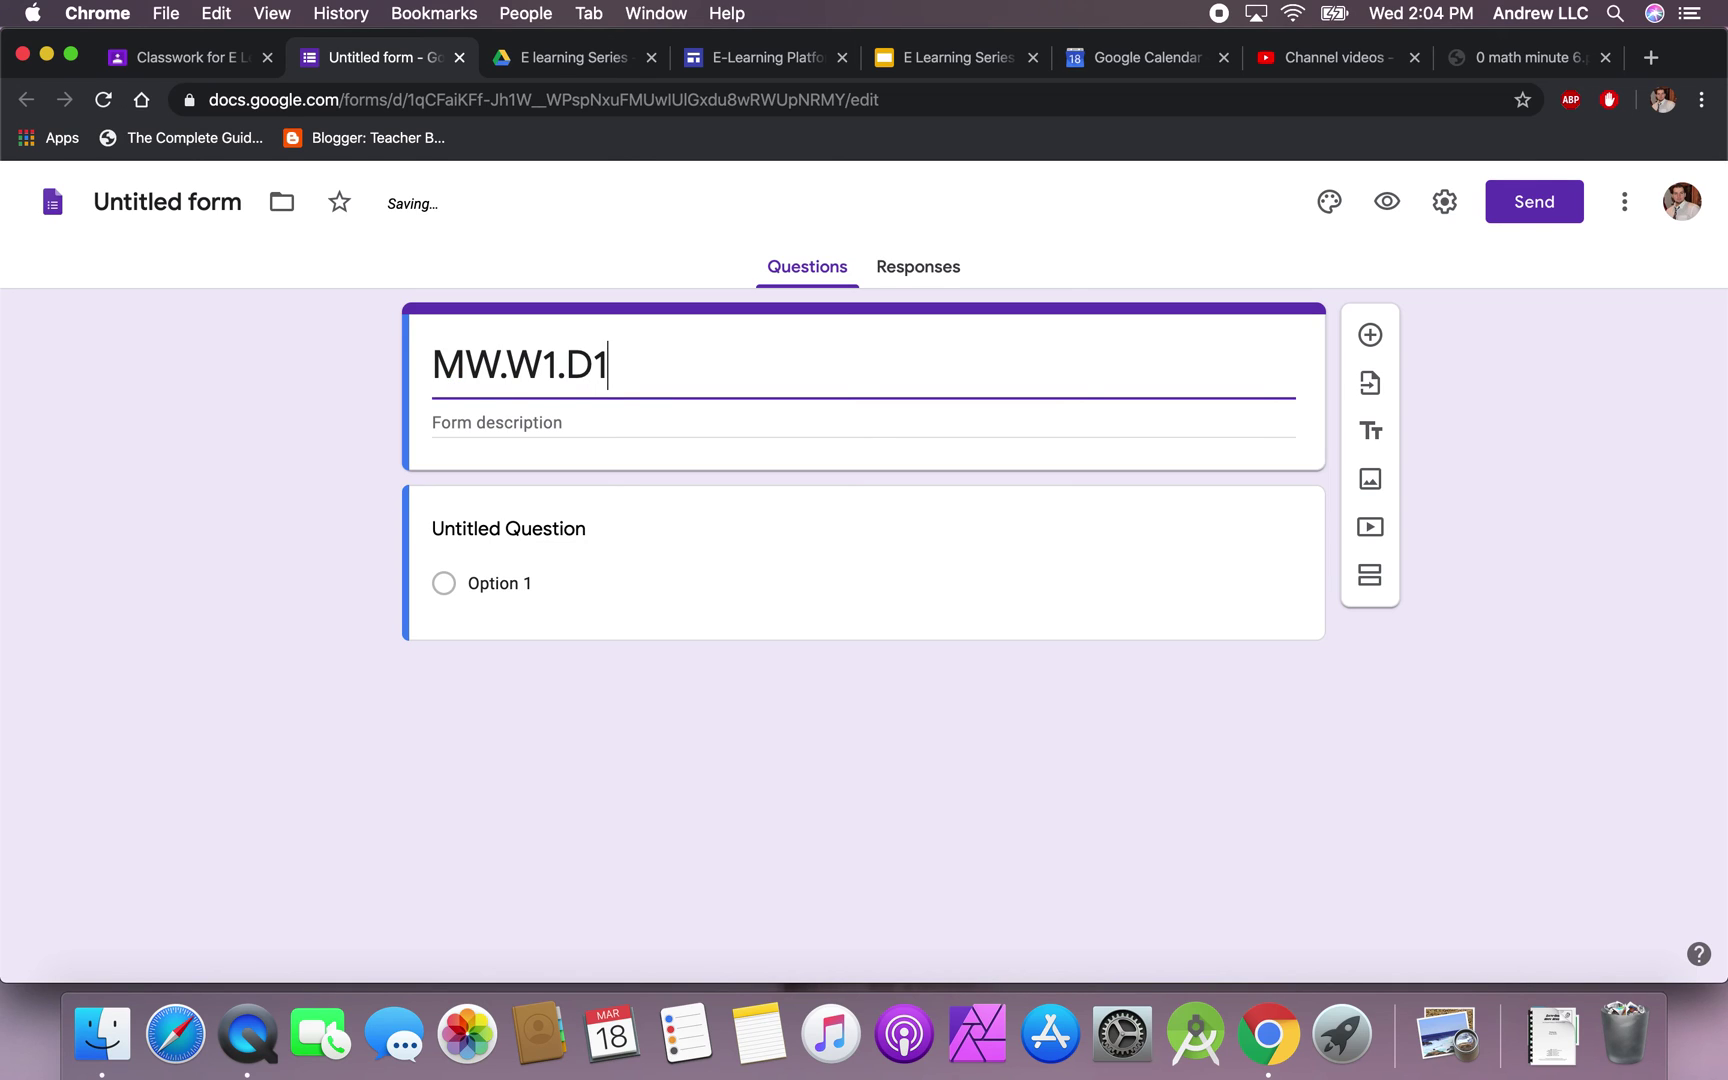
click(267, 436)
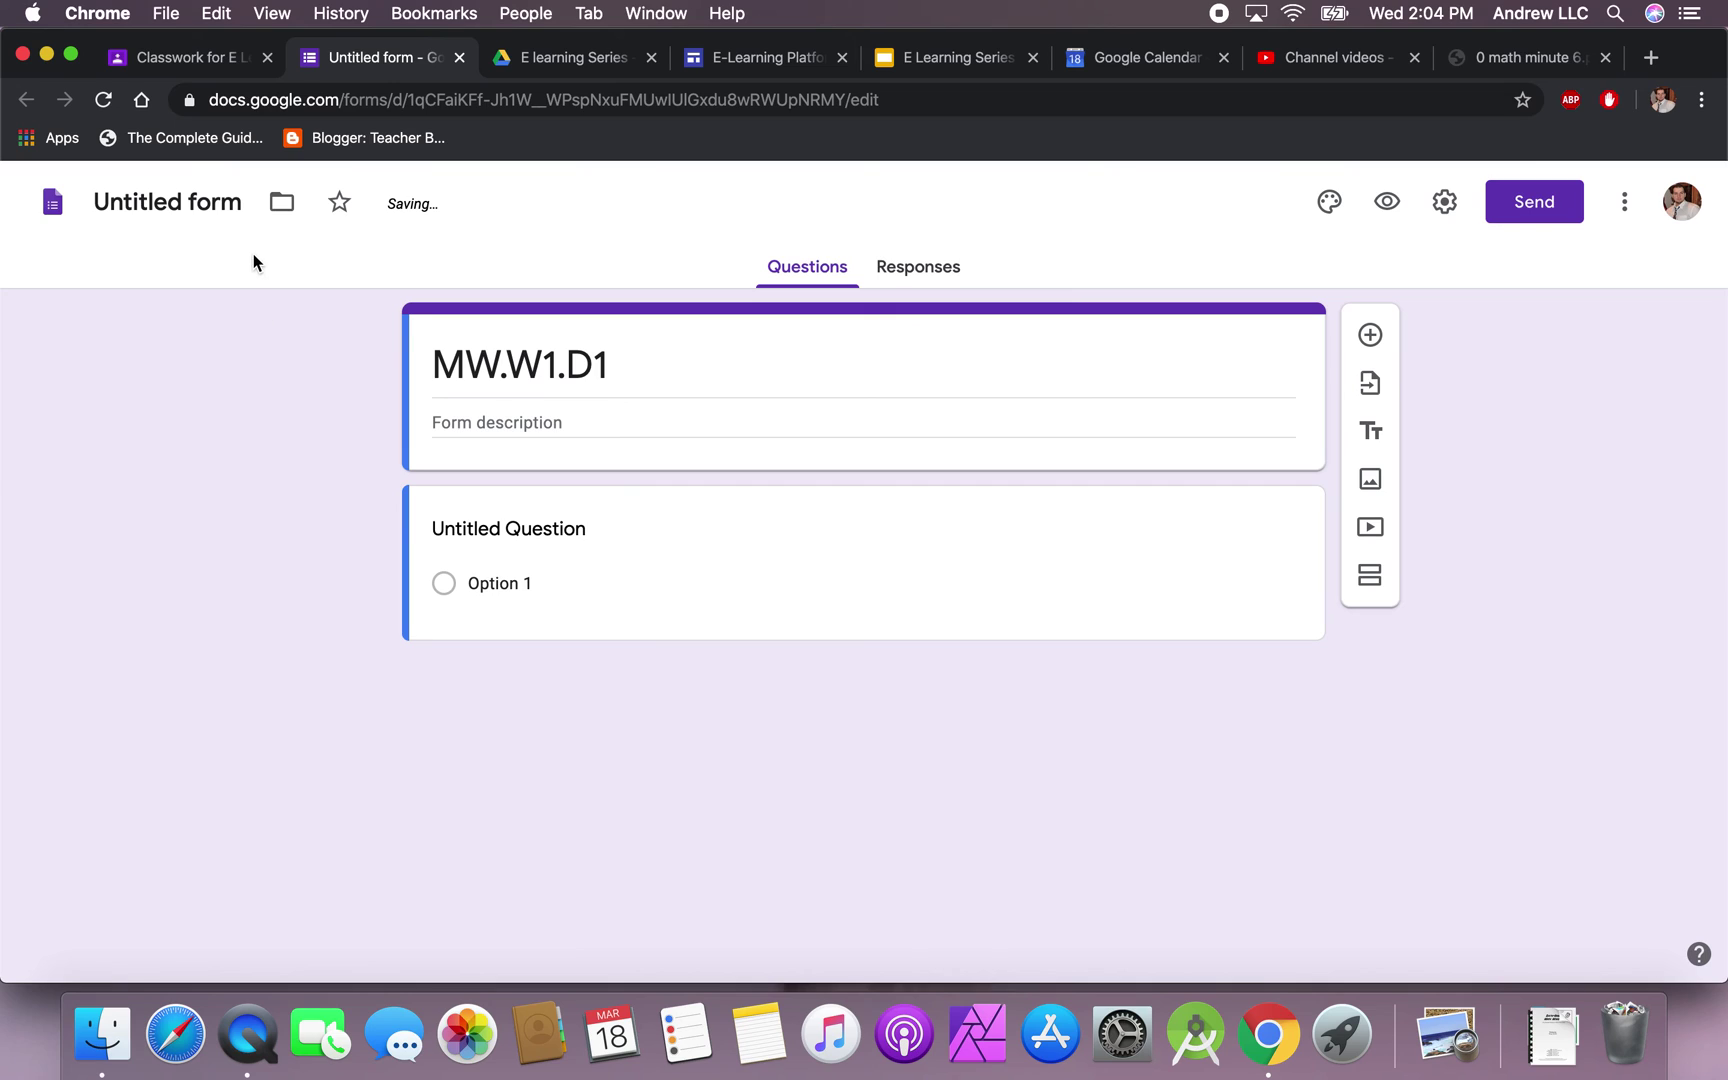
click(170, 200)
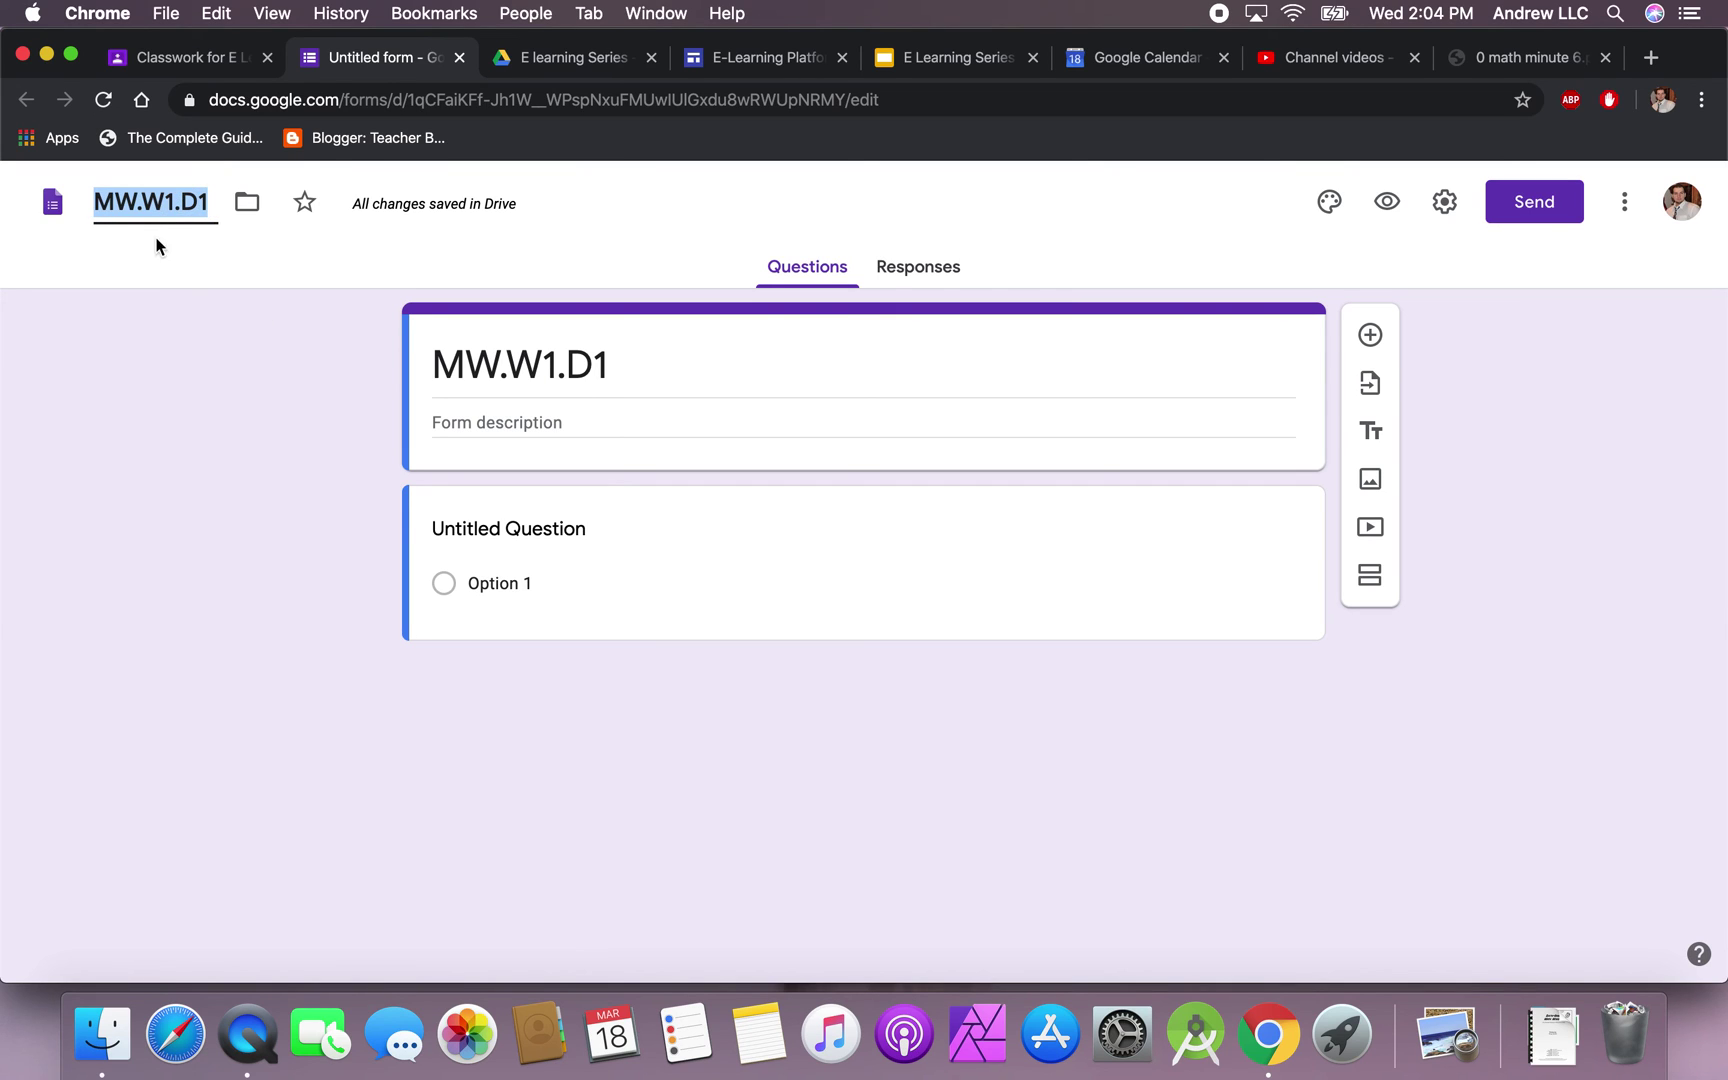
click(229, 441)
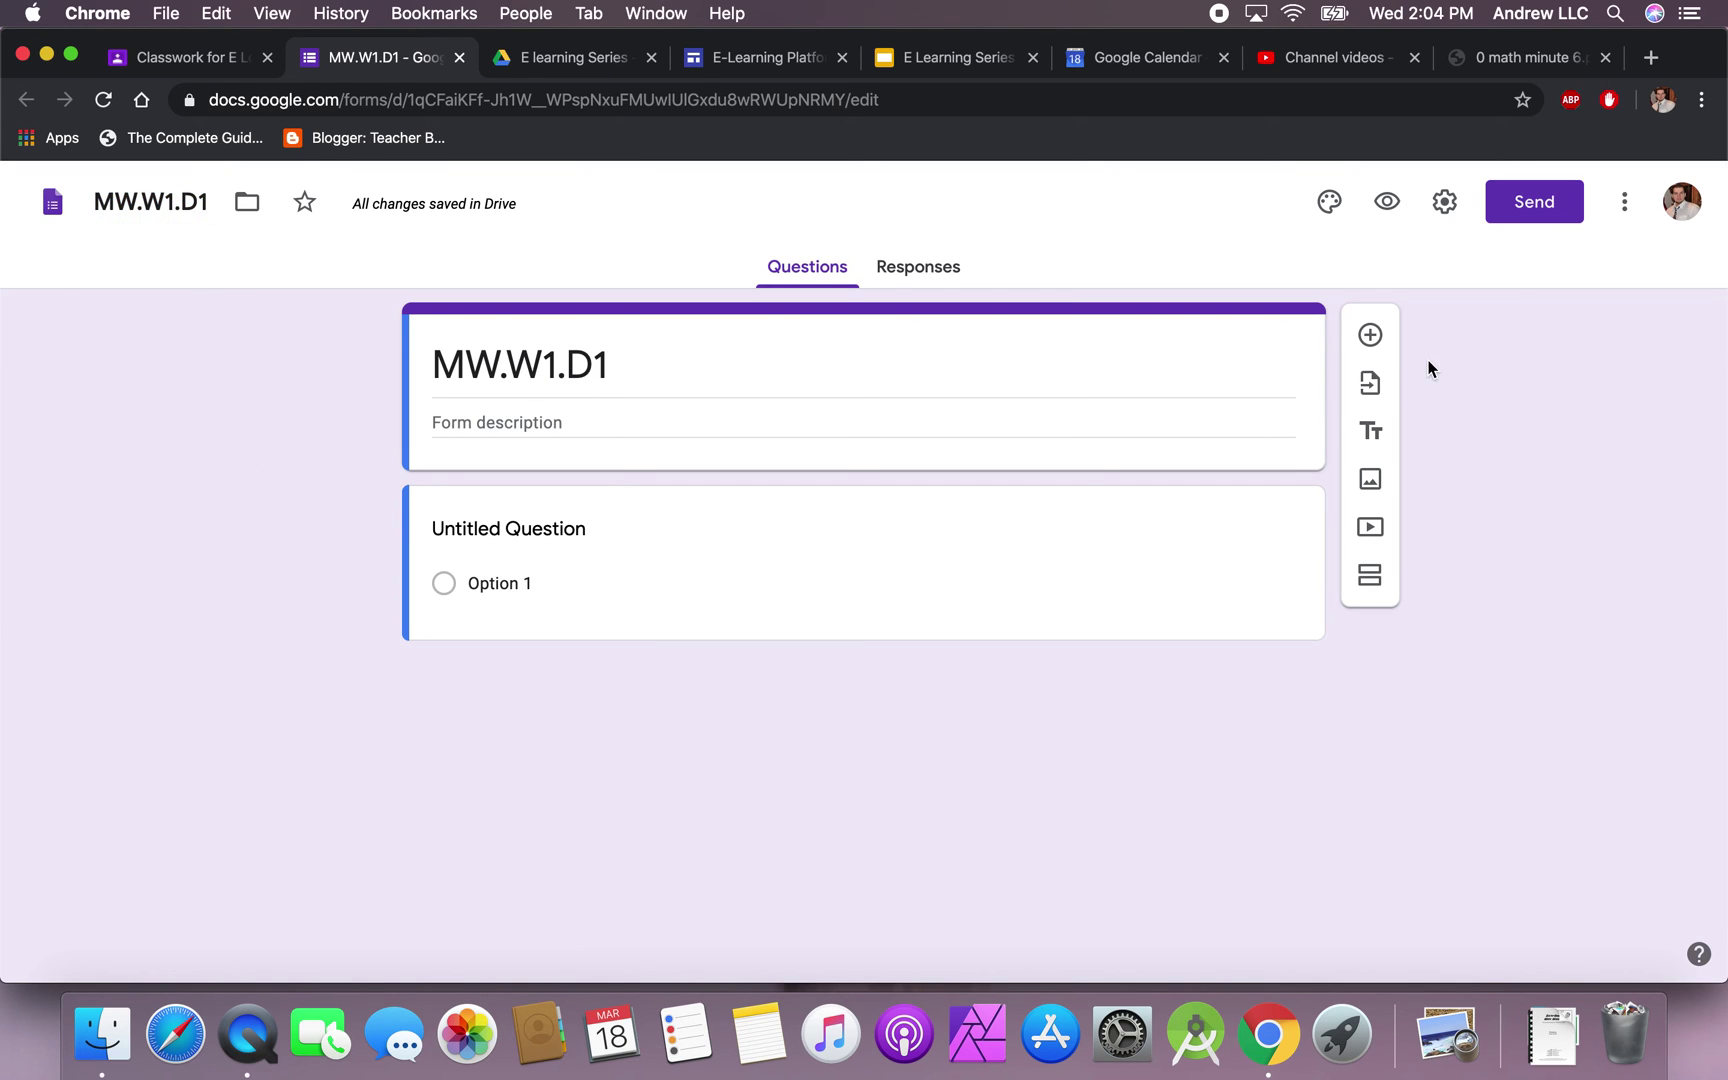
- Change the form's theme color to red (#db4437)
click(1329, 201)
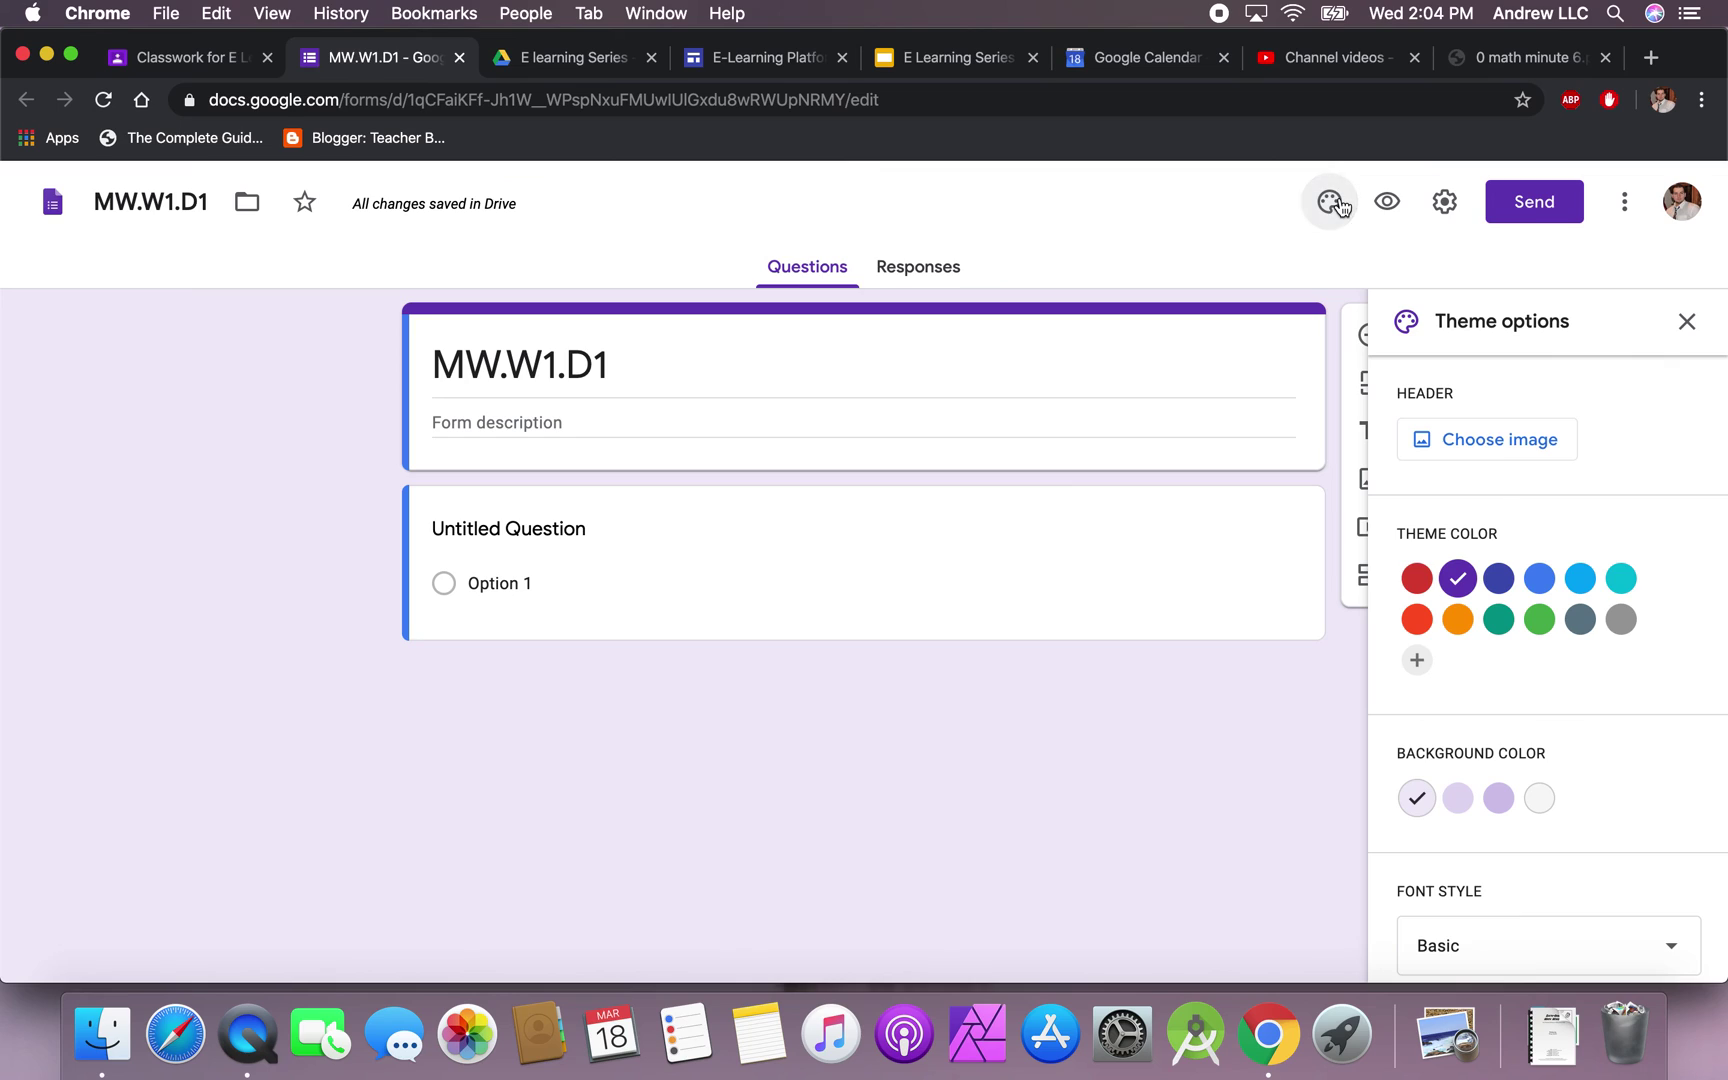
click(1416, 587)
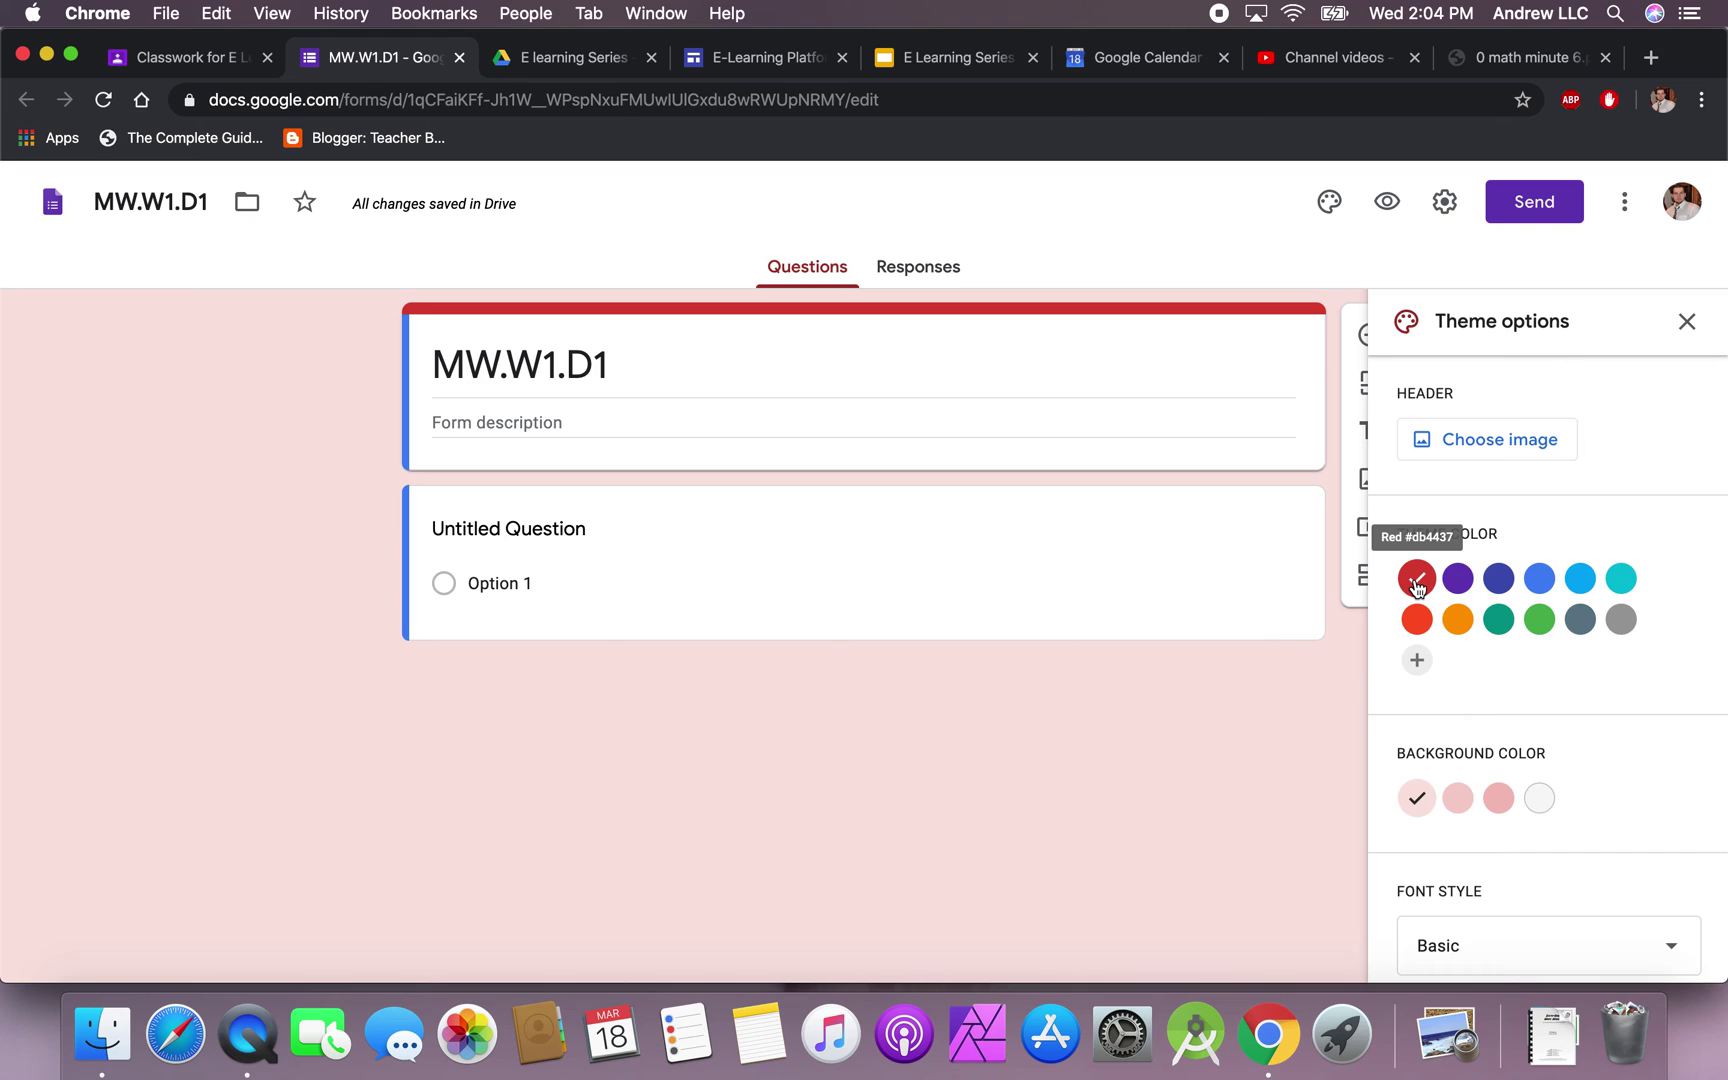
click(1687, 324)
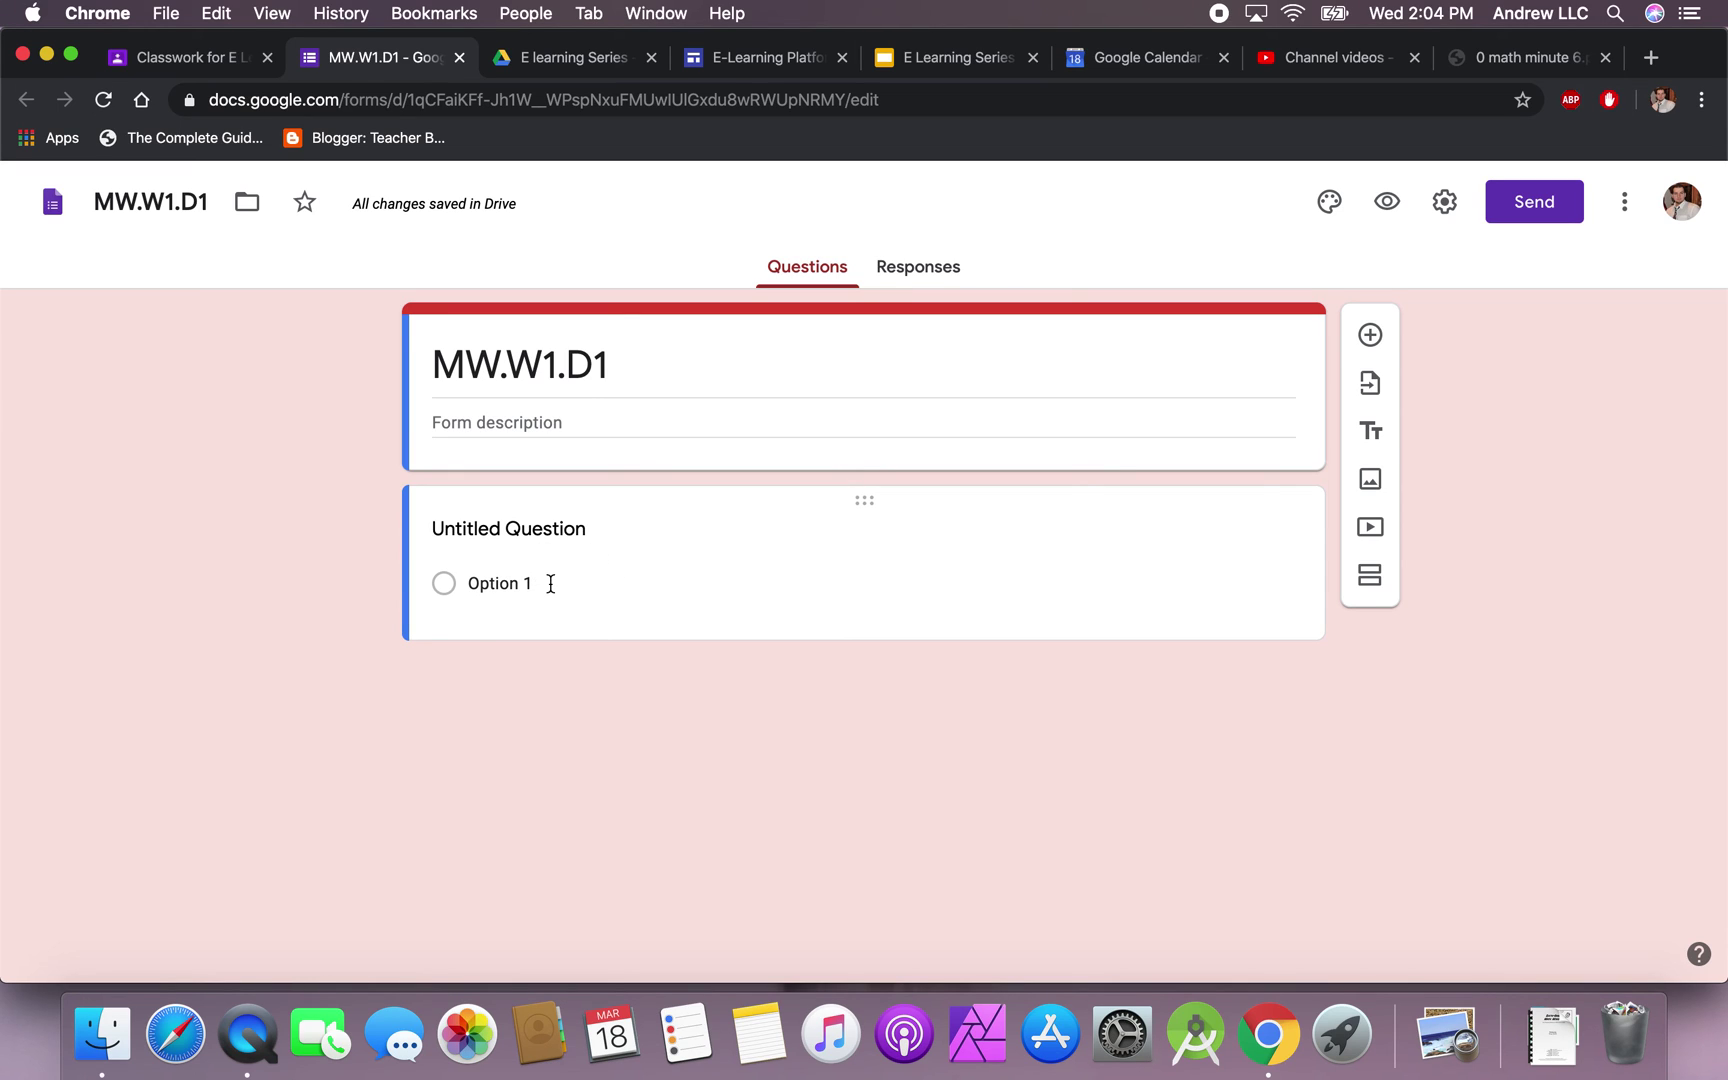
- Copy the text of question 1, "Circle the number that has a 4 in the tens place.", from the math minute PDF
click(1509, 62)
scroll(578, 622, down, 2)
scroll(578, 622, up, 2)
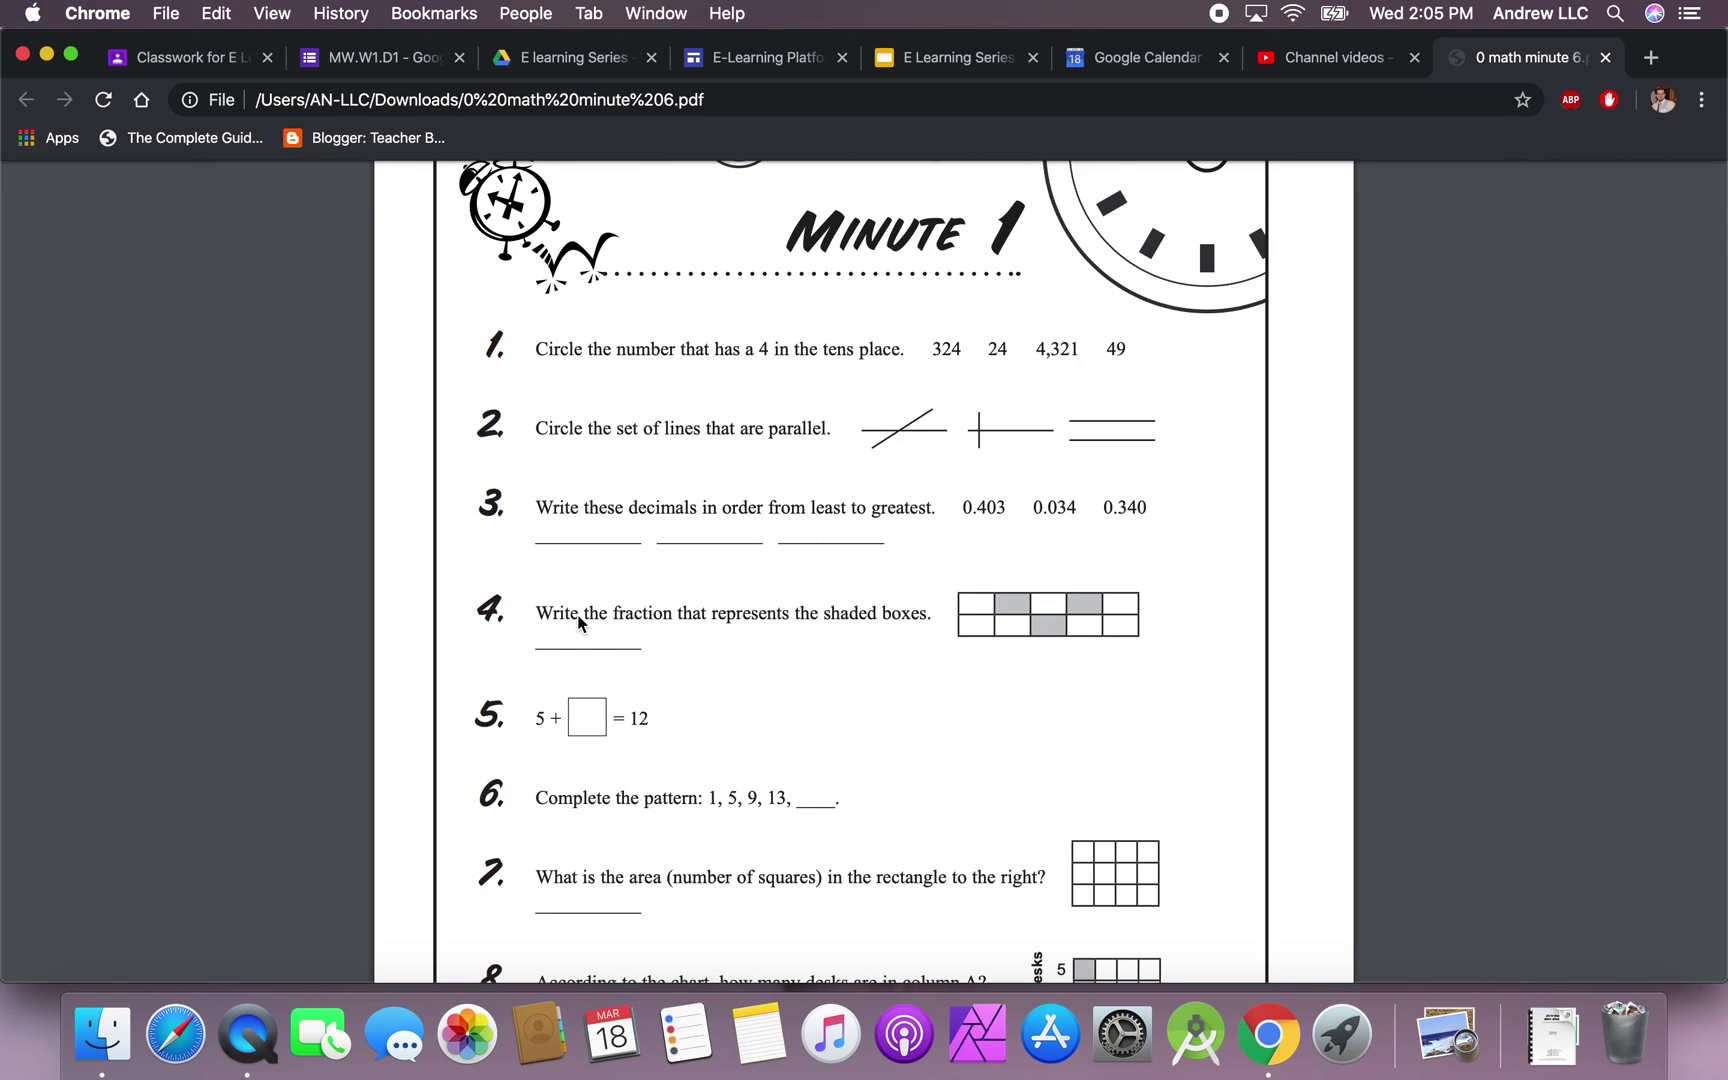
scroll(578, 622, down, 1)
scroll(598, 525, down, 3)
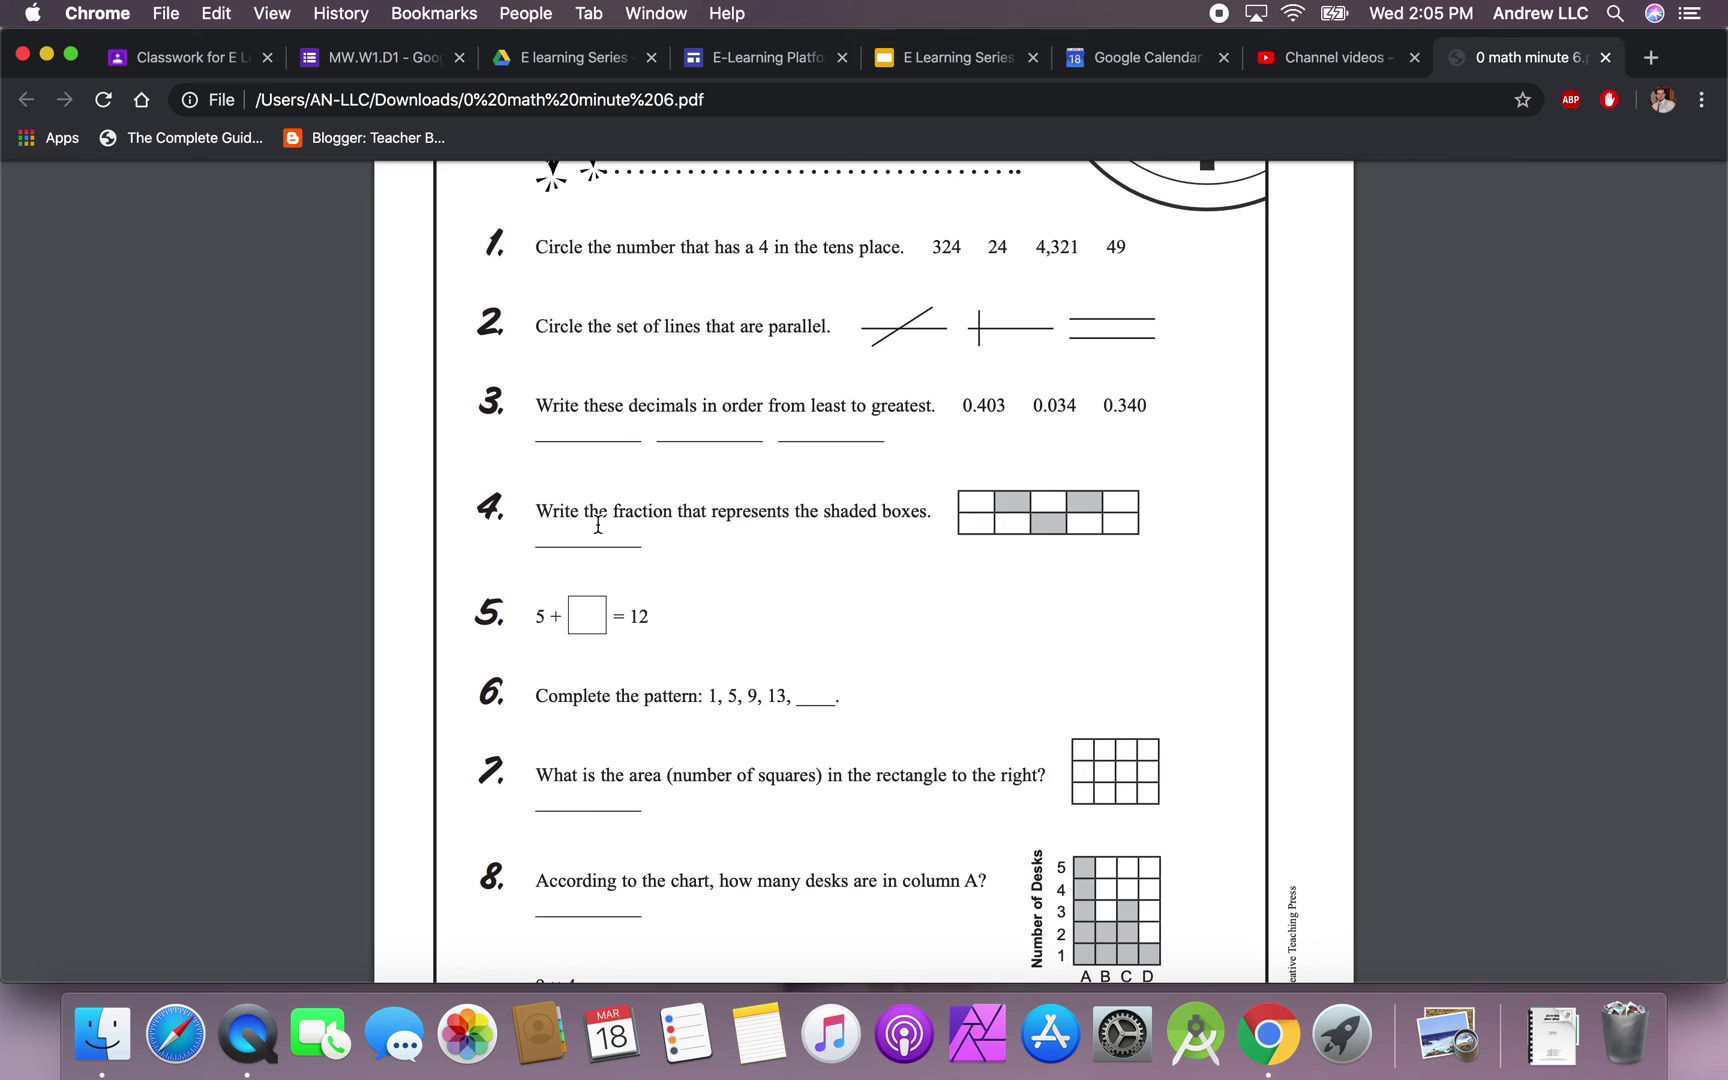
scroll(598, 525, down, 1)
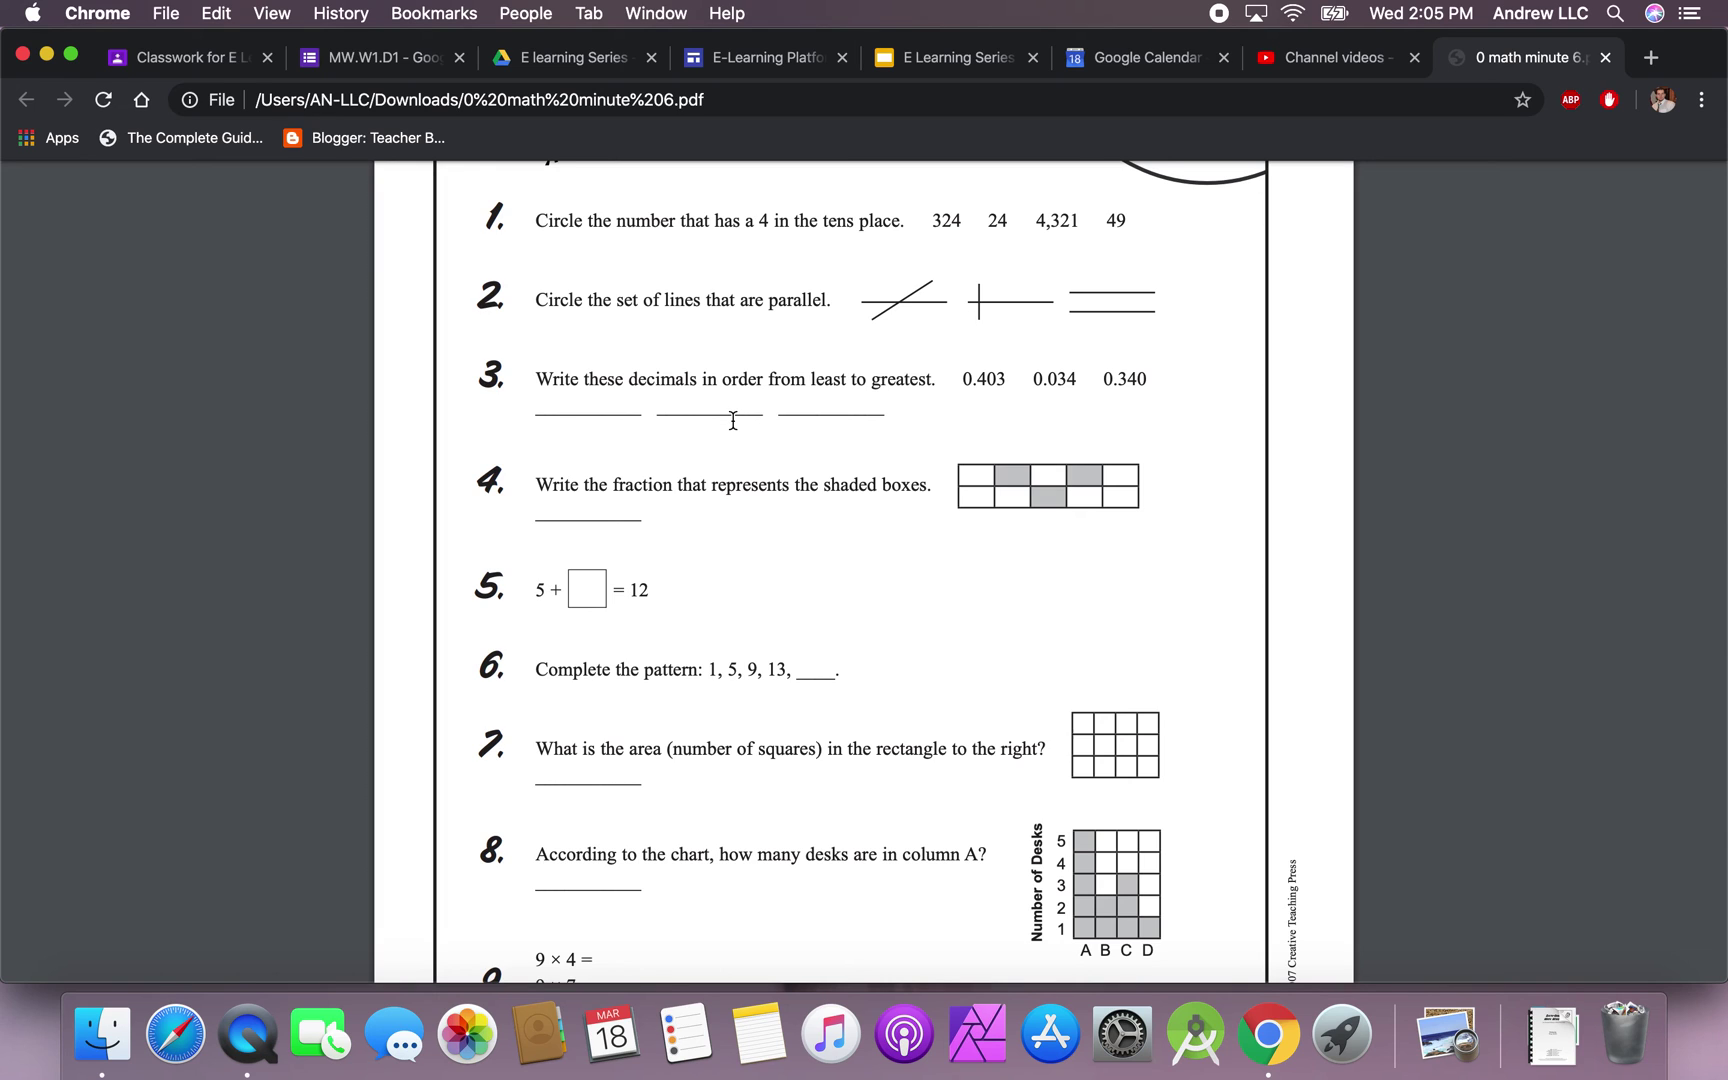
scroll(733, 420, up, 6)
click(550, 378)
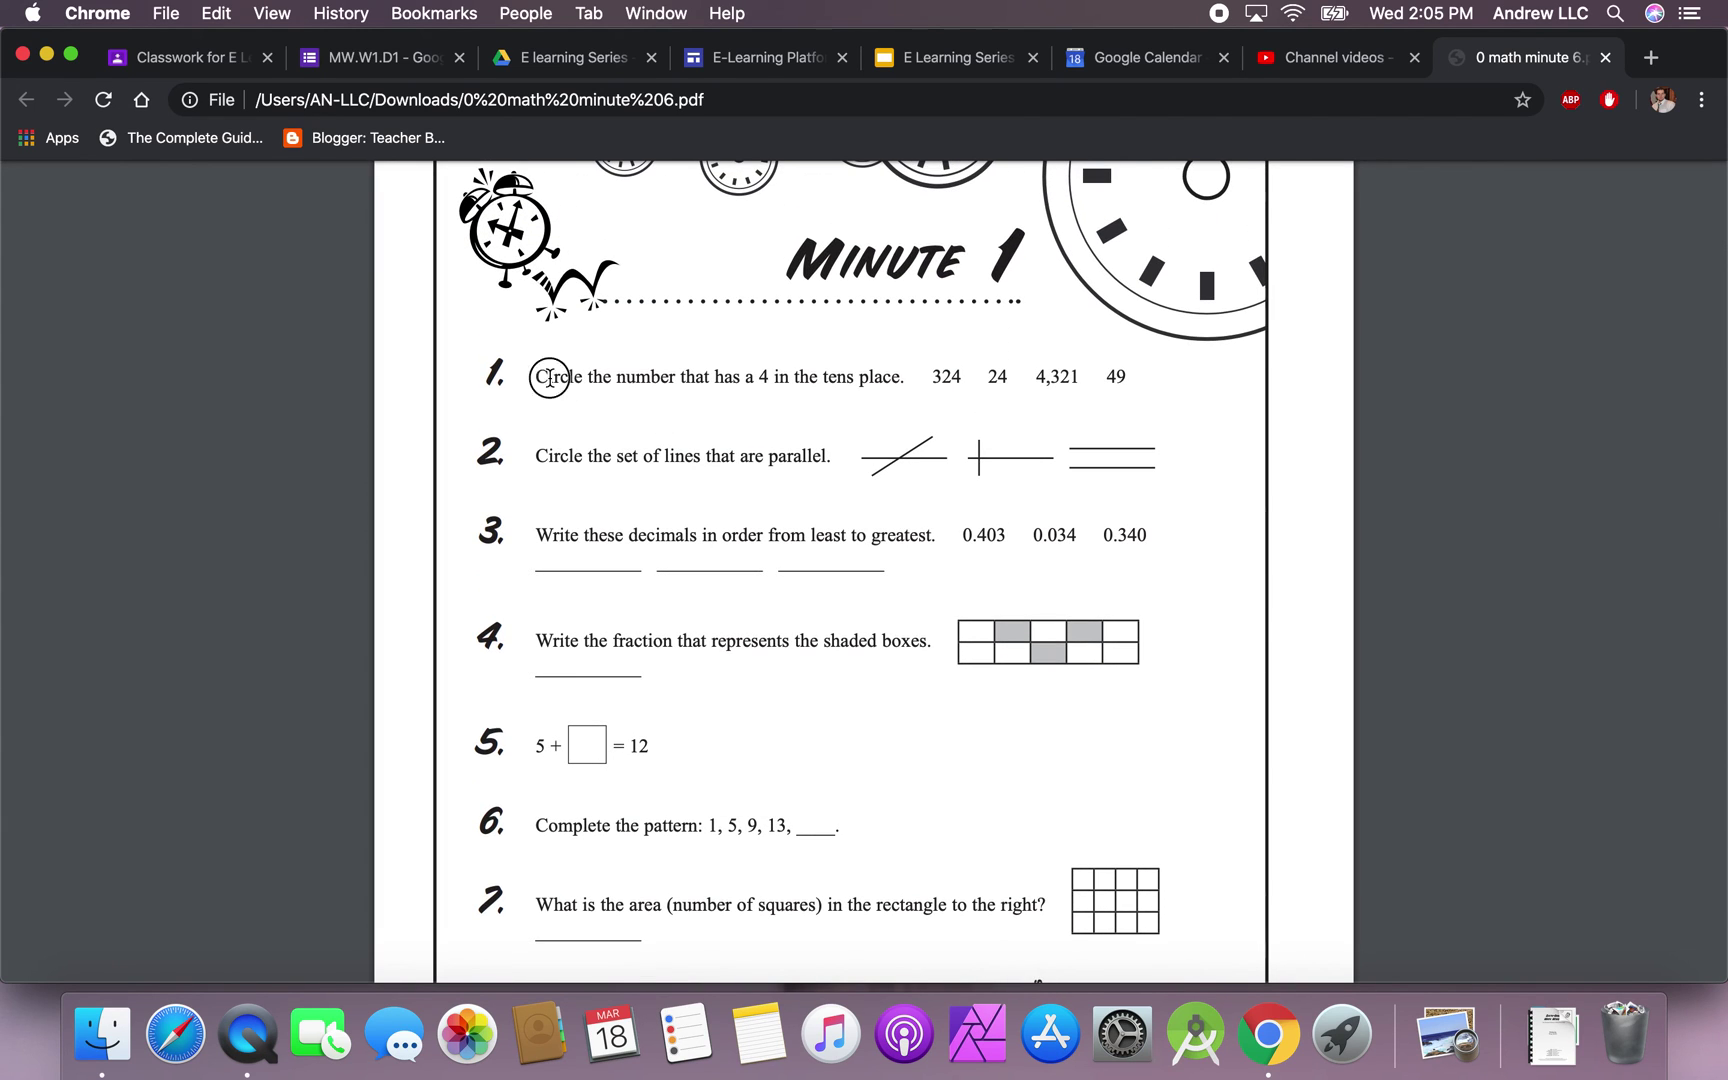
drag(550, 378, 910, 378)
key(super+c)
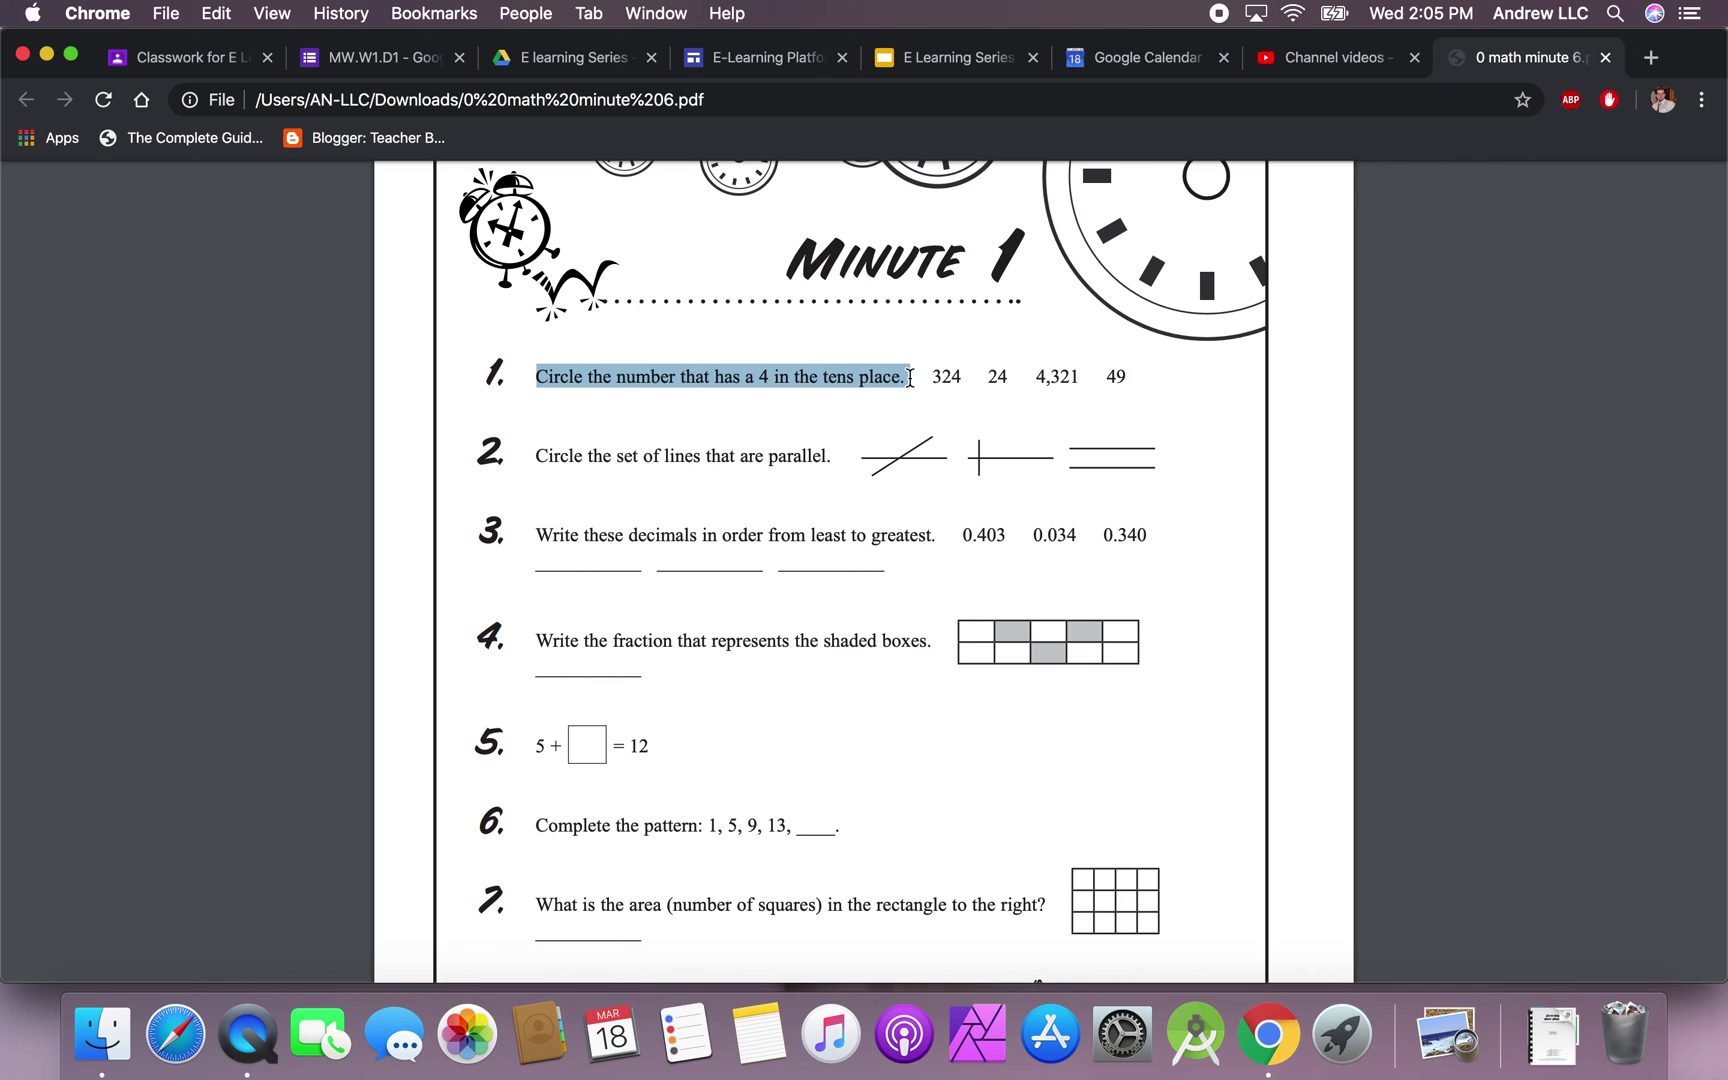
- Paste the copied text as the form's first question and reword it to "Choose the number that has a 4 in the tens place."
click(210, 62)
click(398, 60)
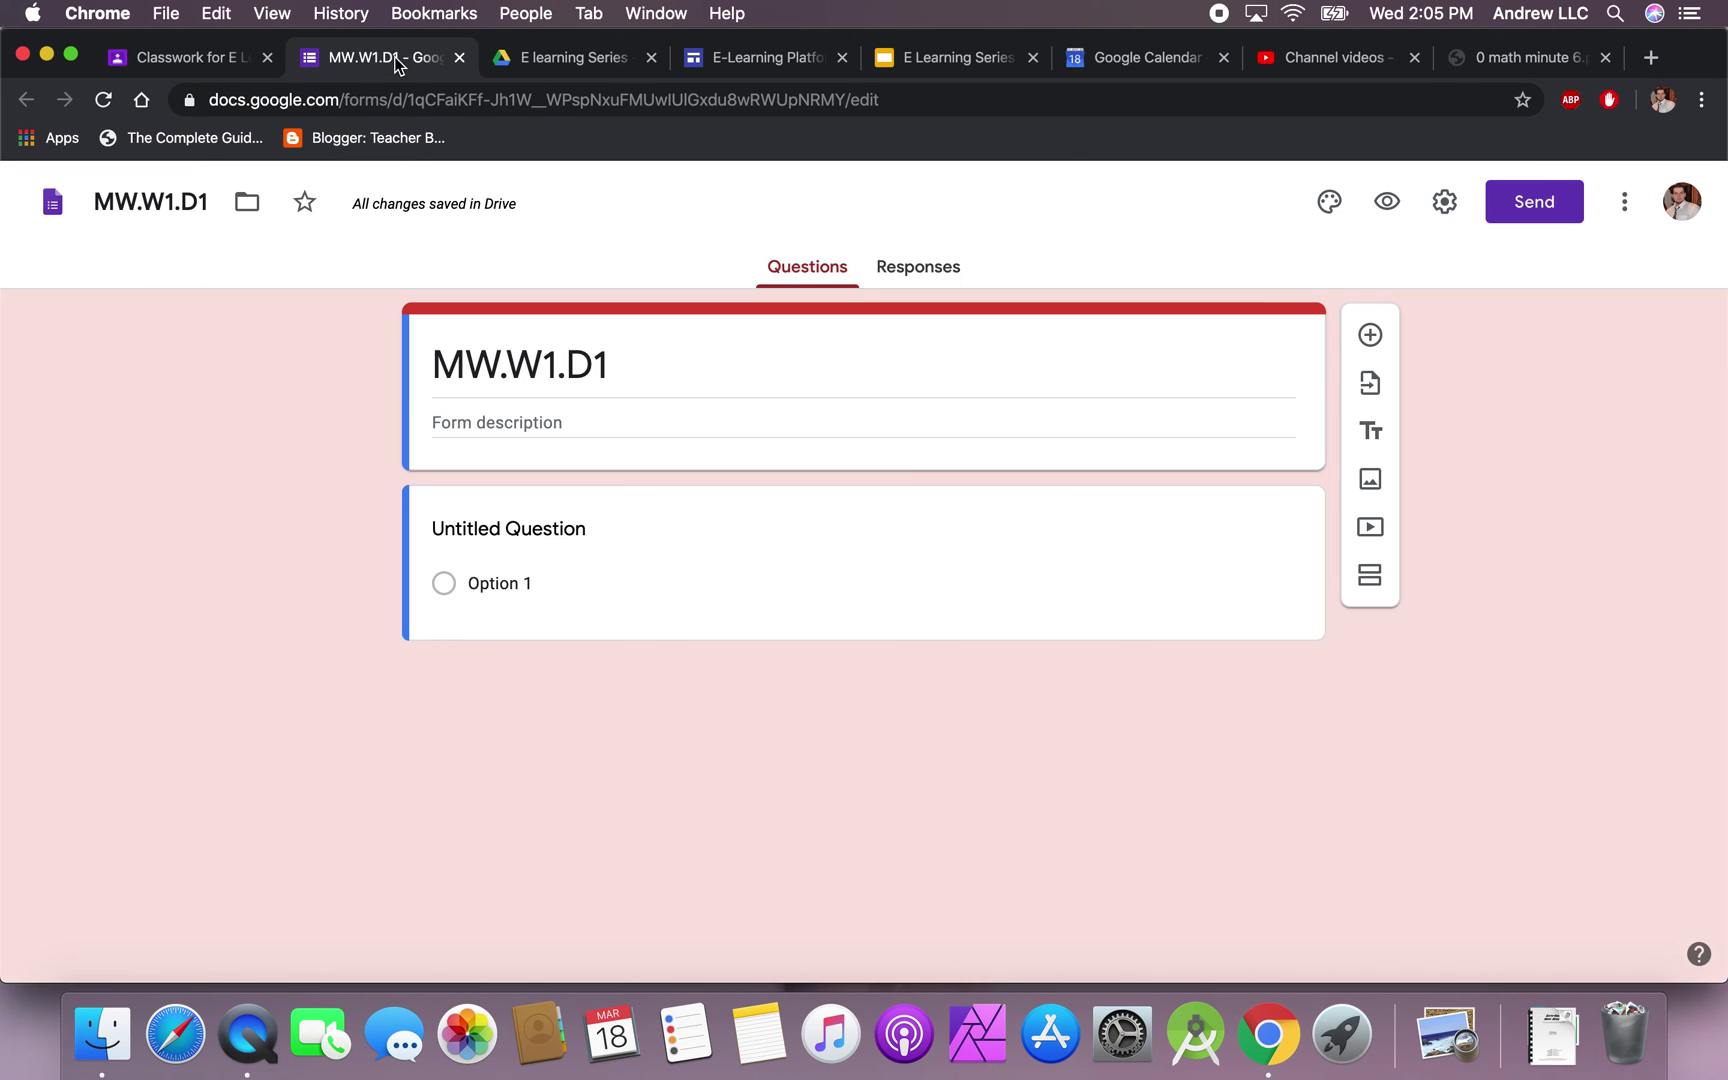
click(530, 526)
key(super+v)
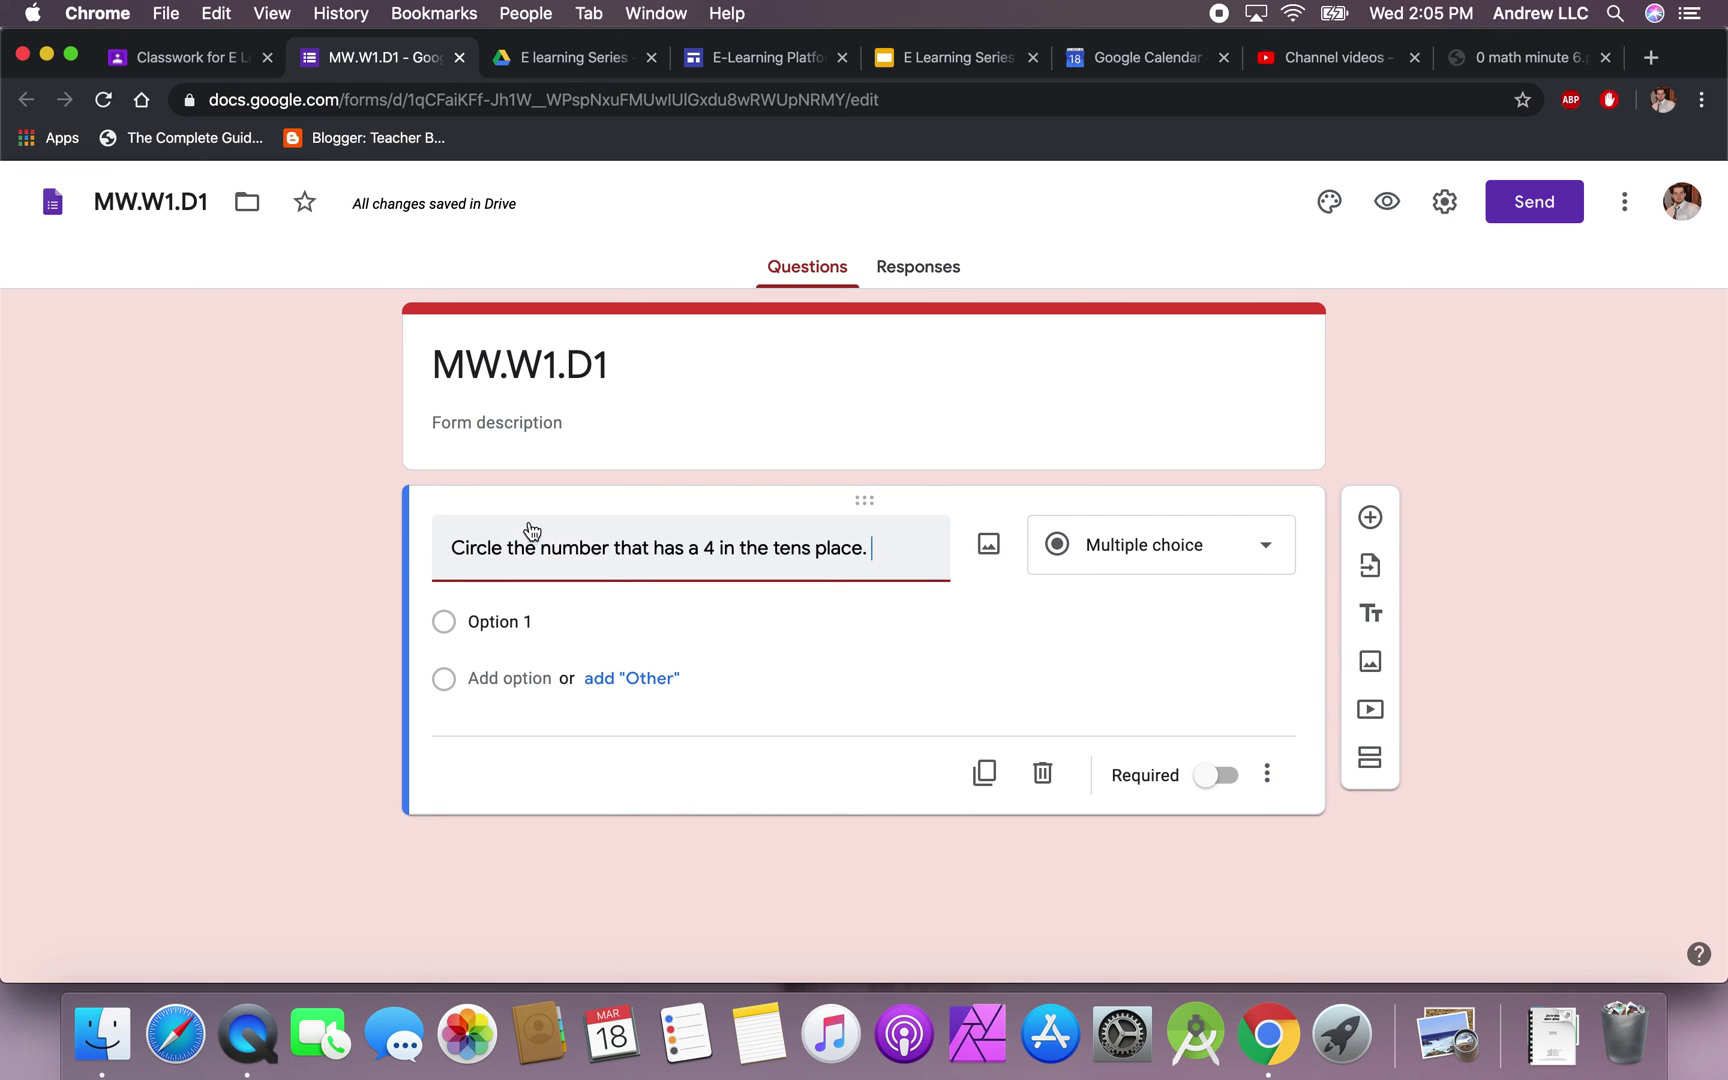
double_click(481, 549)
text(Choose)
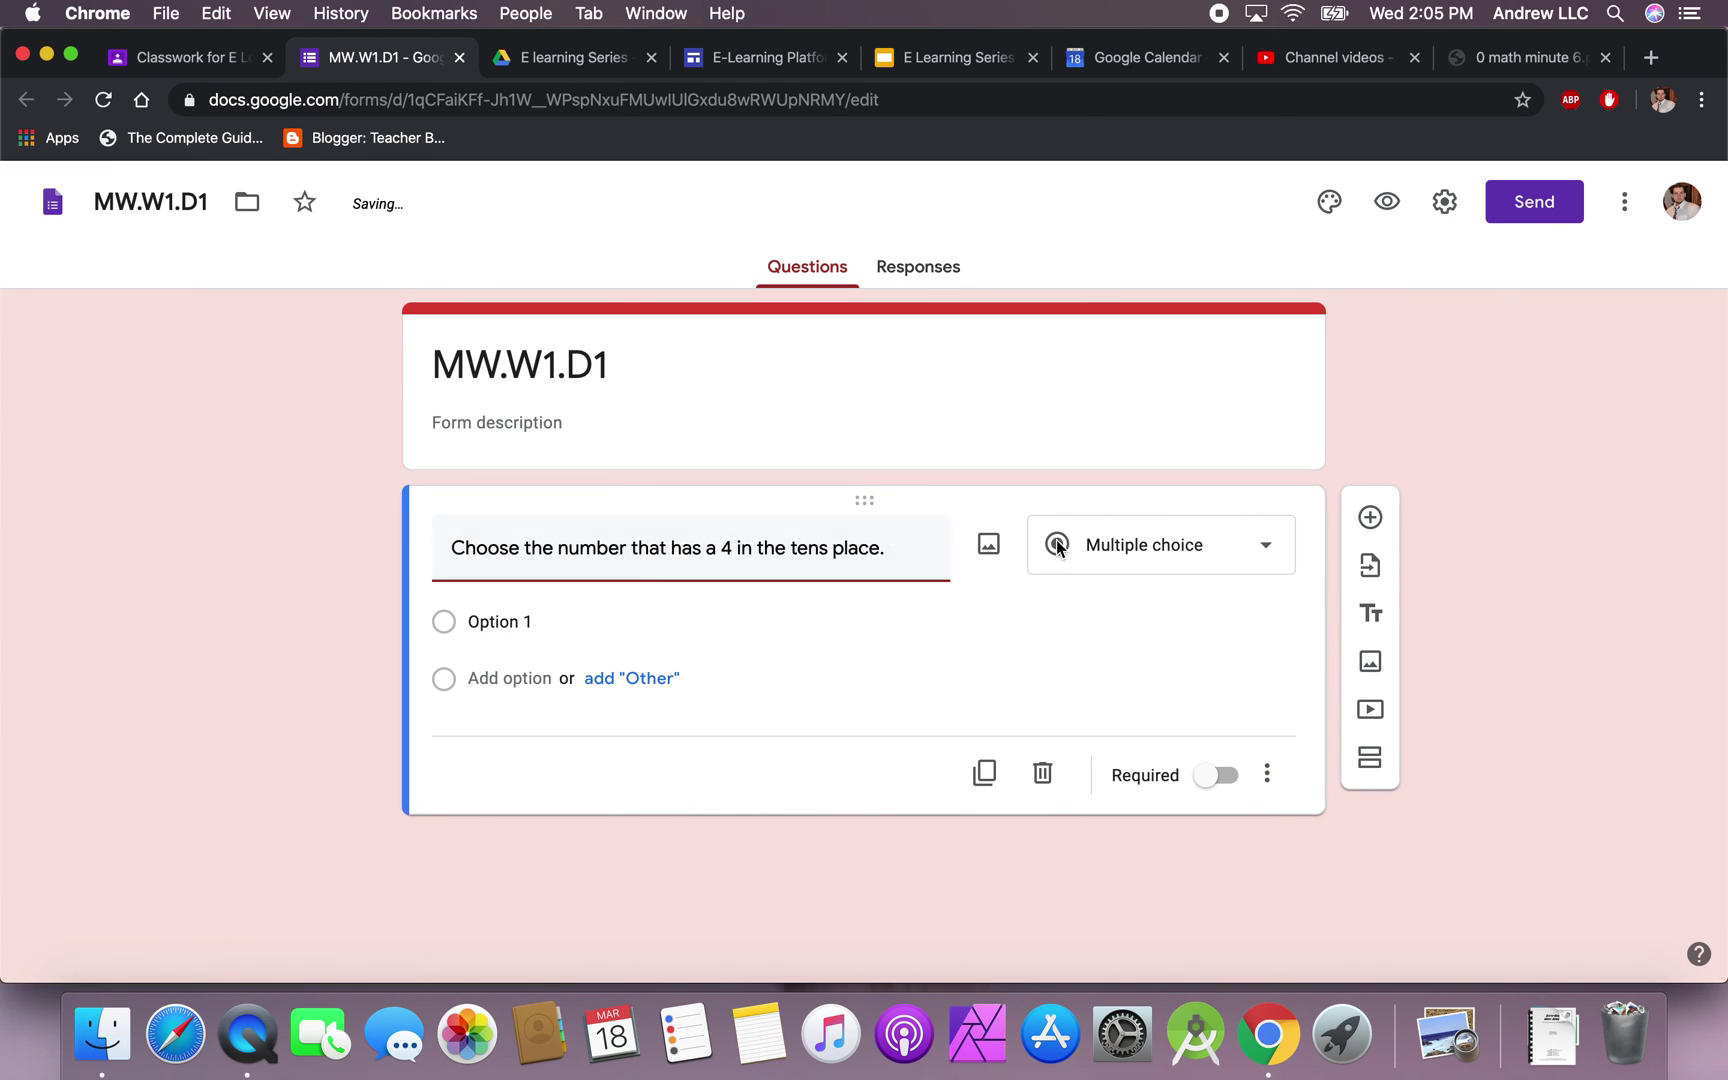
- Enter 324 and 24 from the worksheet as the first two answer options of the tens-place question
click(1436, 58)
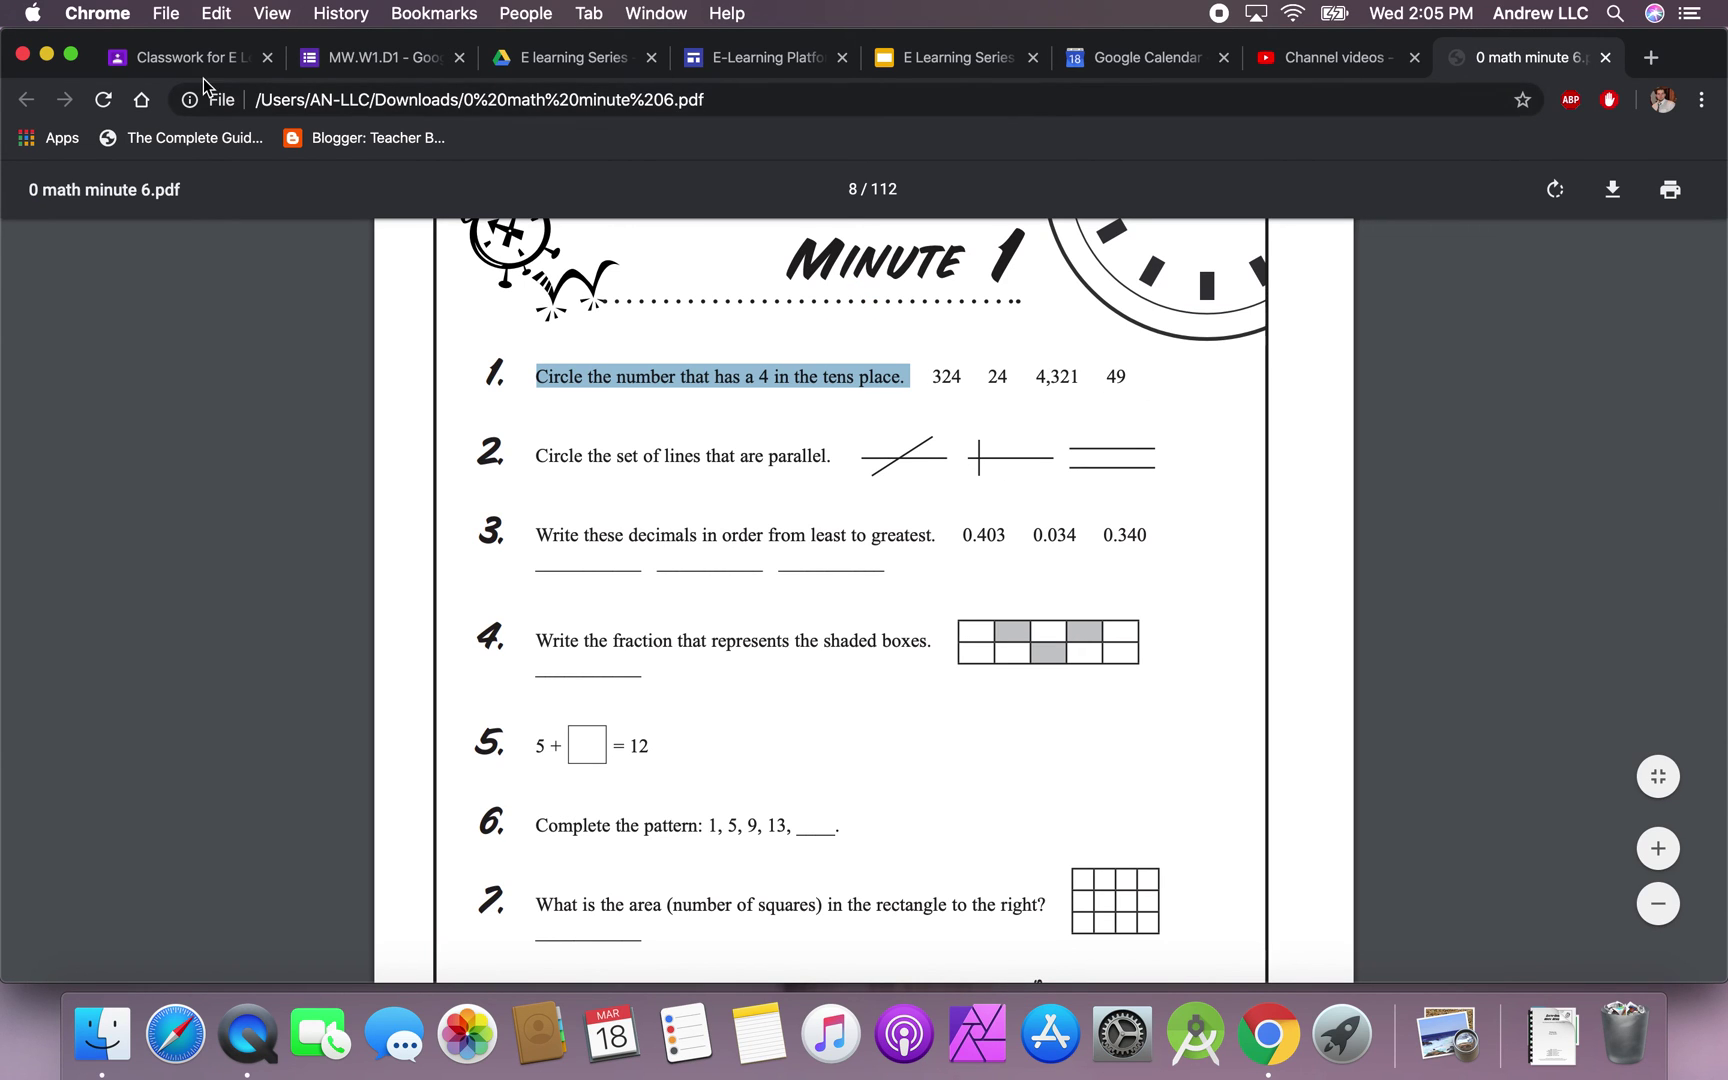
click(386, 58)
click(503, 626)
text(324)
click(505, 679)
text(24)
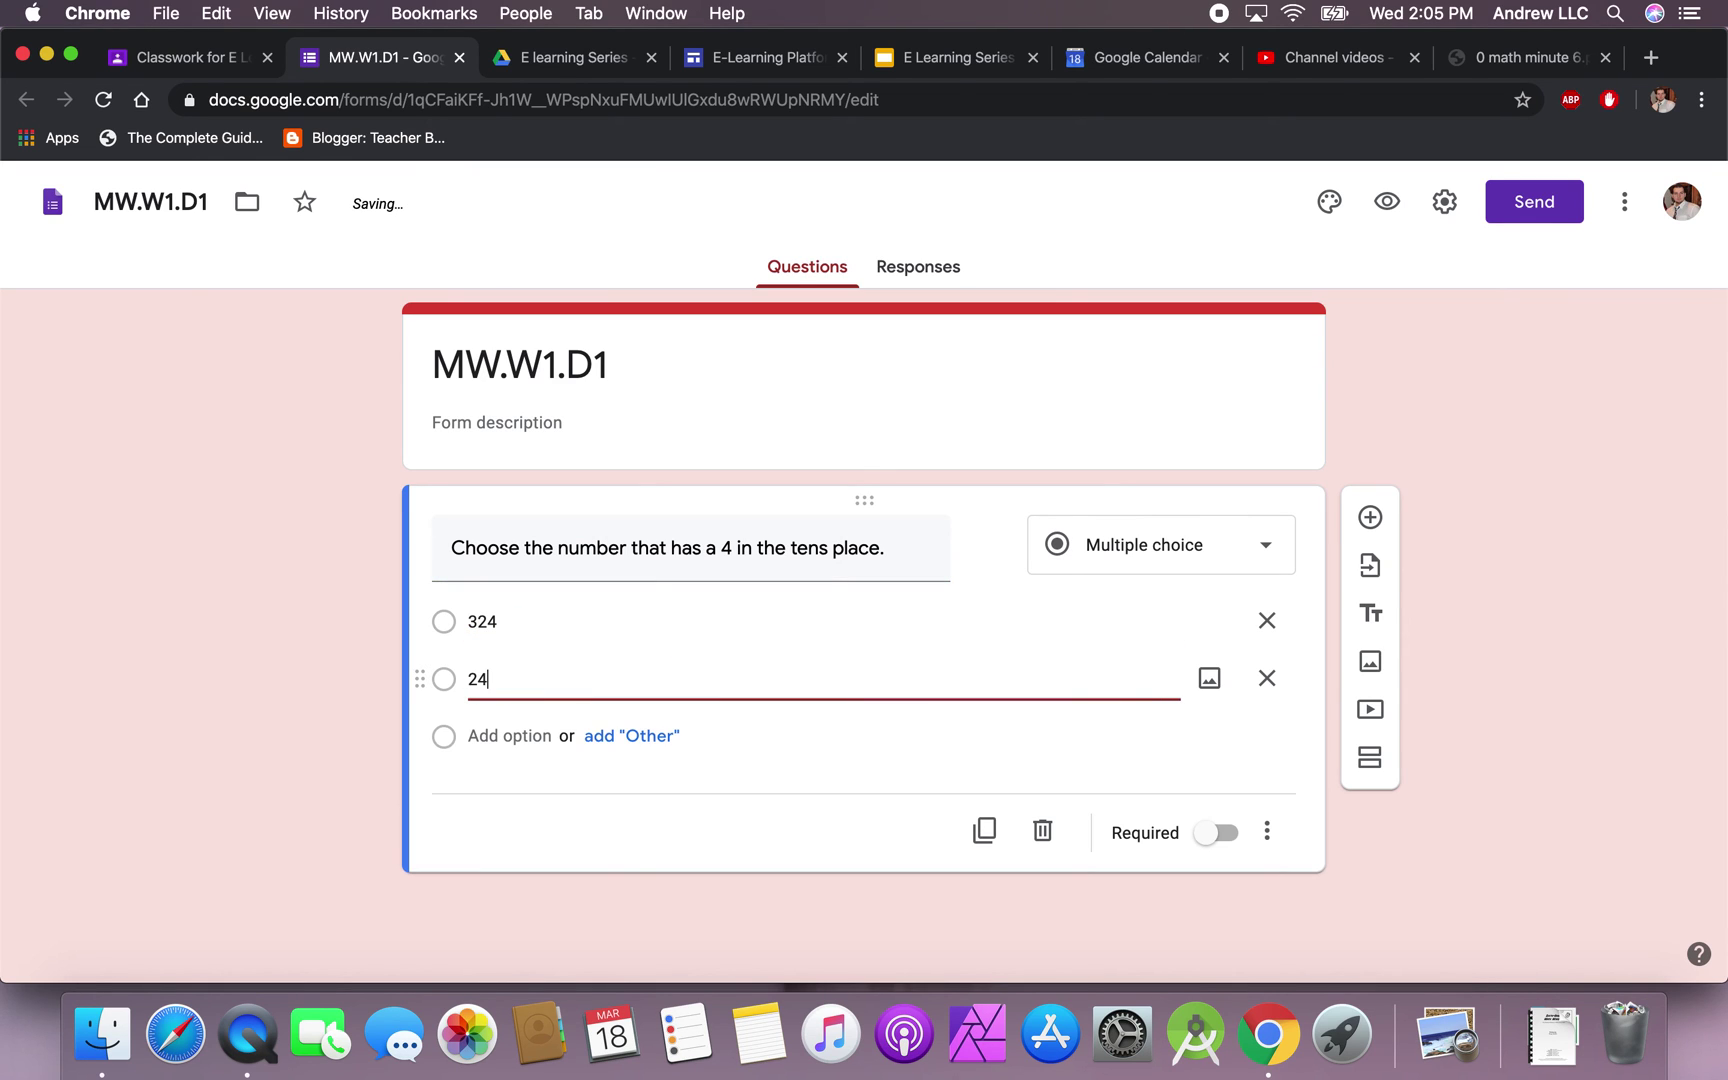
- Add 4,321 and 49 from the worksheet as the third and fourth answer options of the tens-place question
click(513, 737)
click(1510, 60)
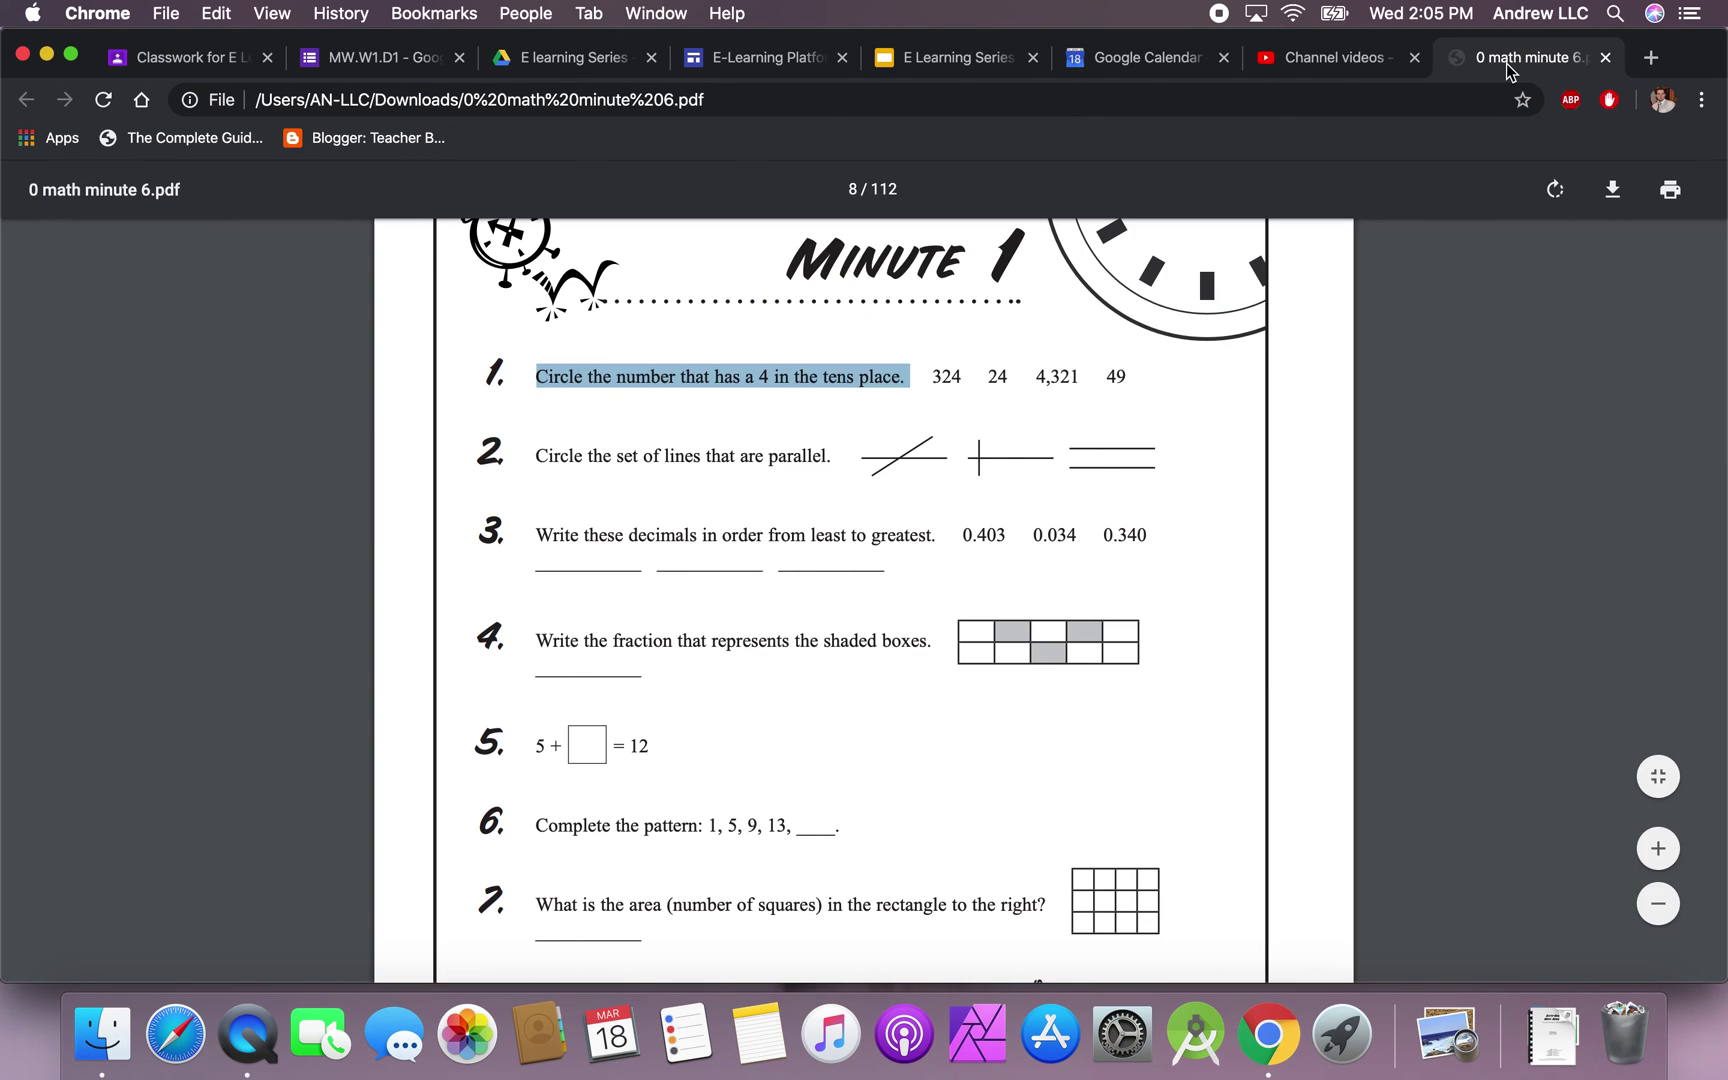
click(380, 58)
text(4,321)
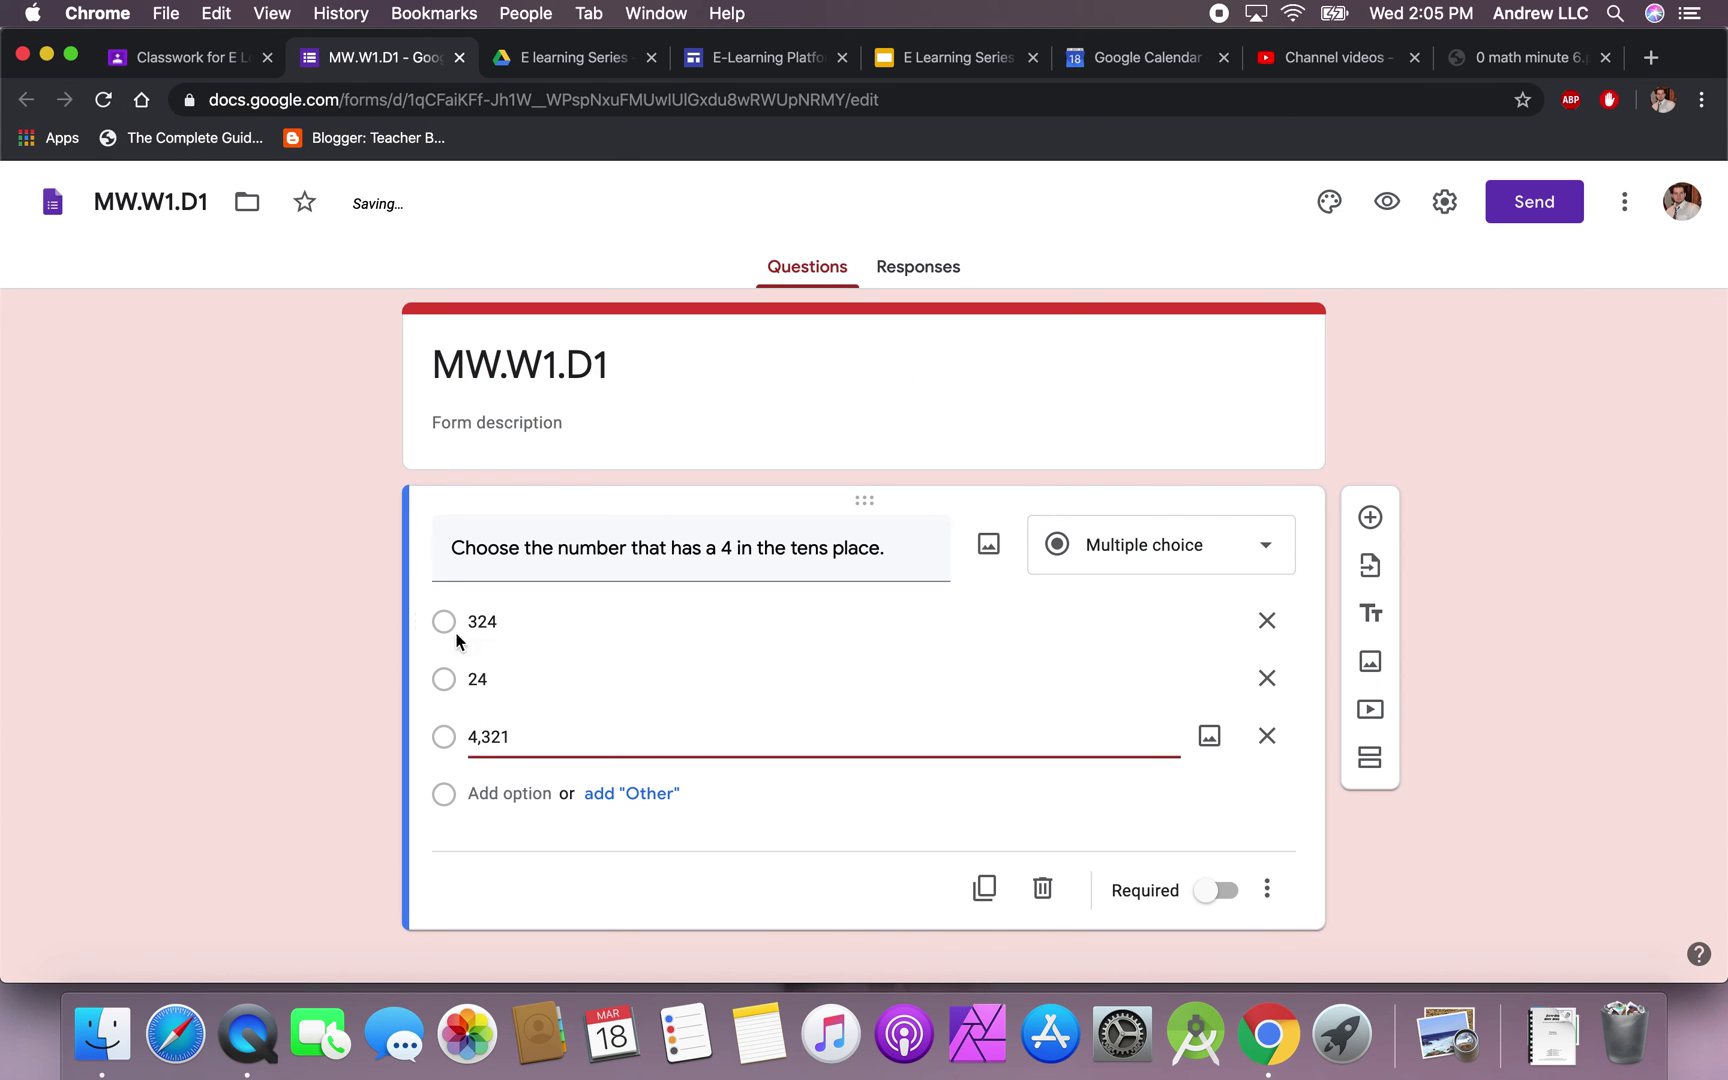
click(505, 794)
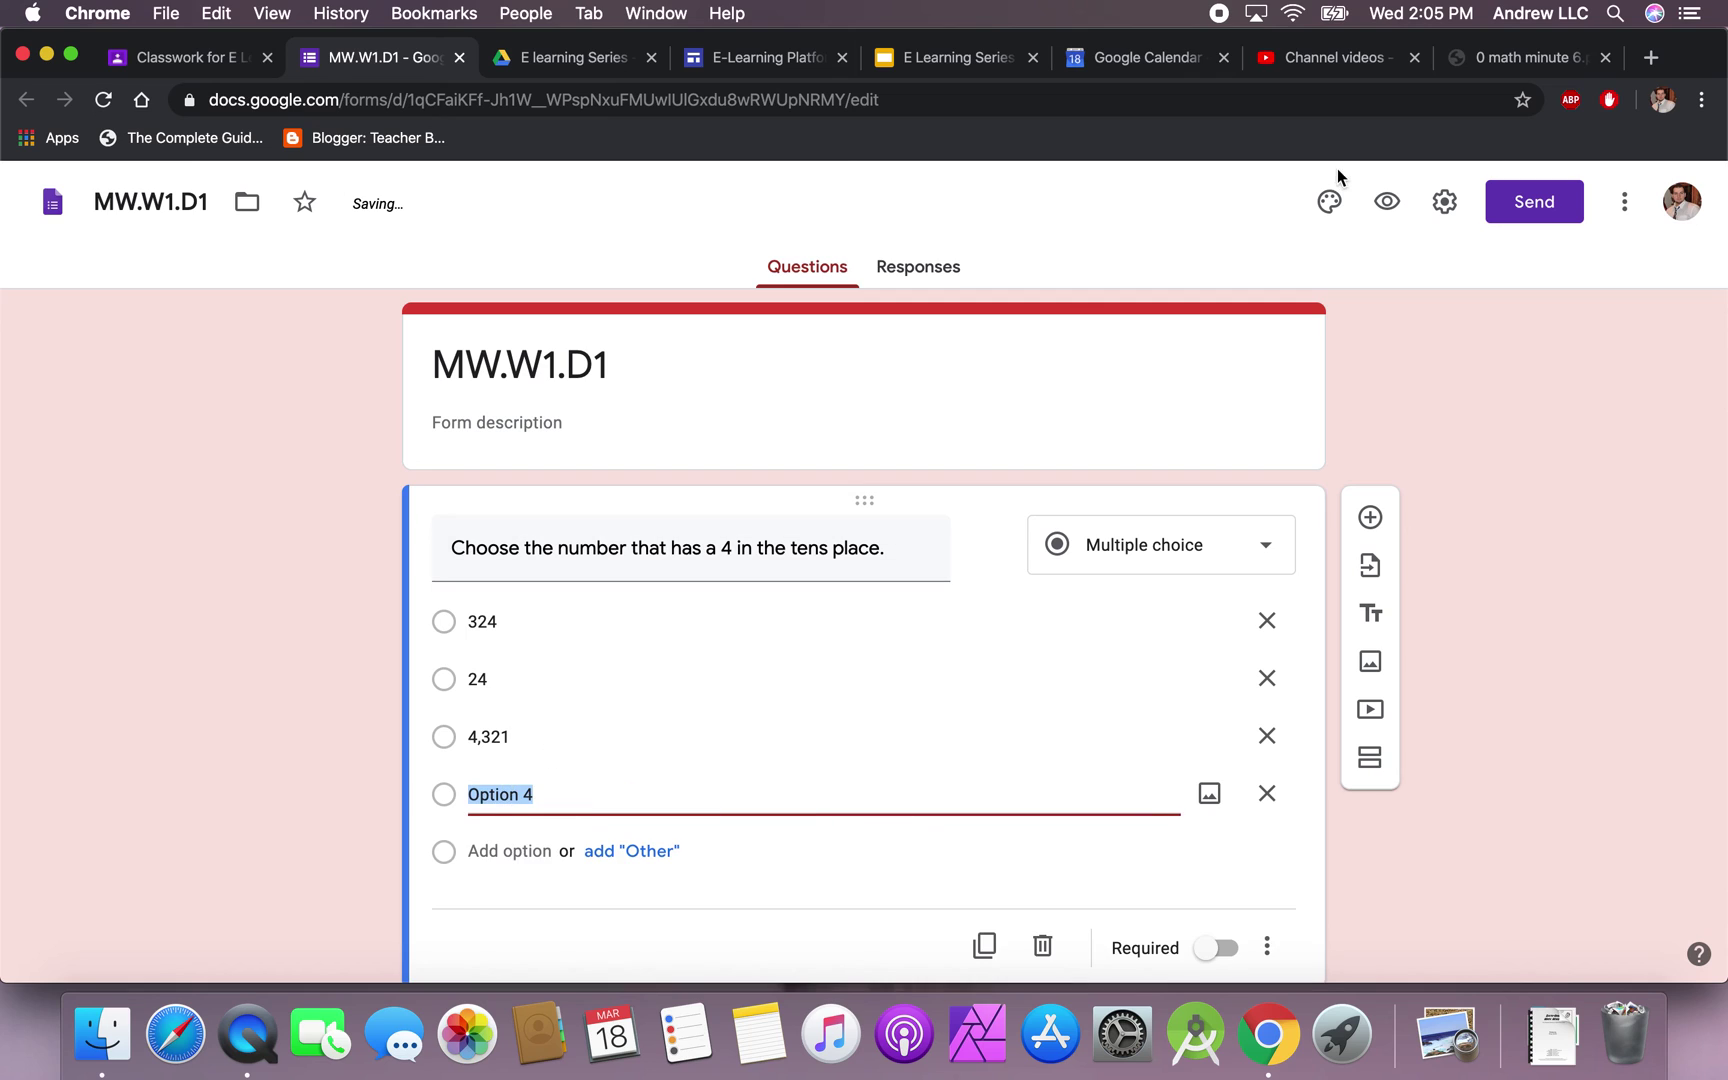
click(1513, 58)
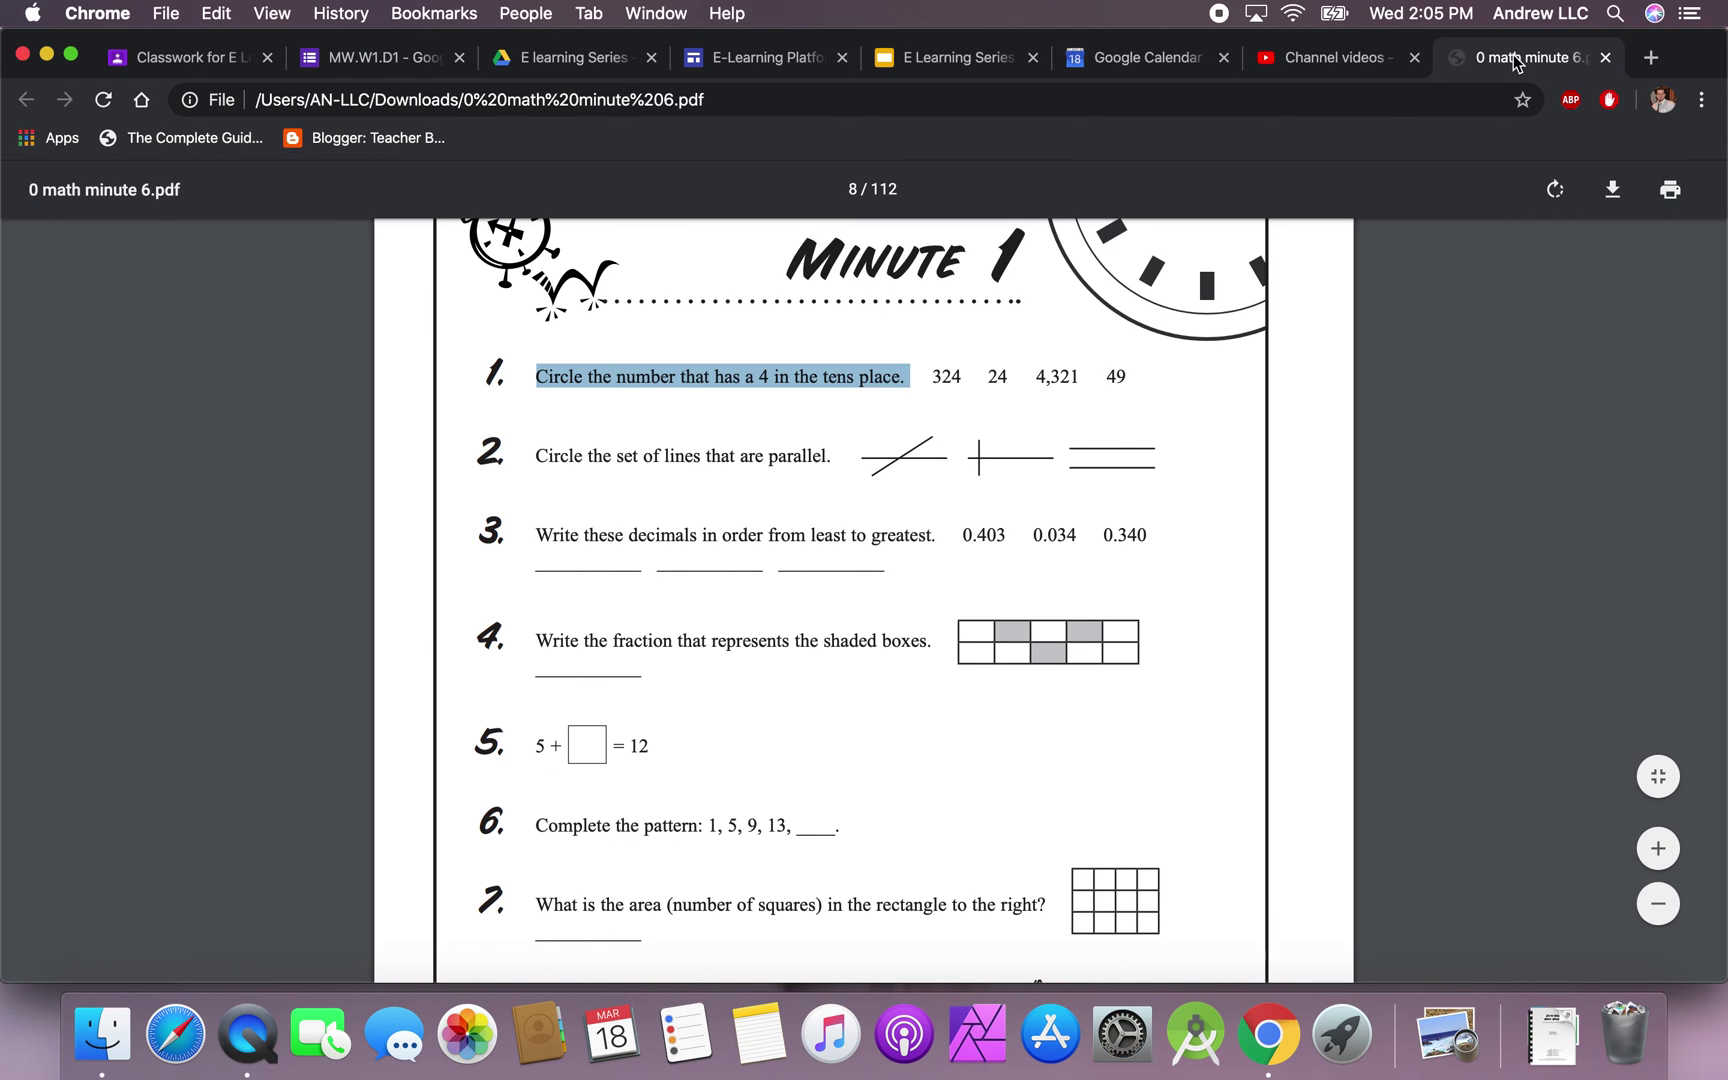
click(320, 60)
text(49)
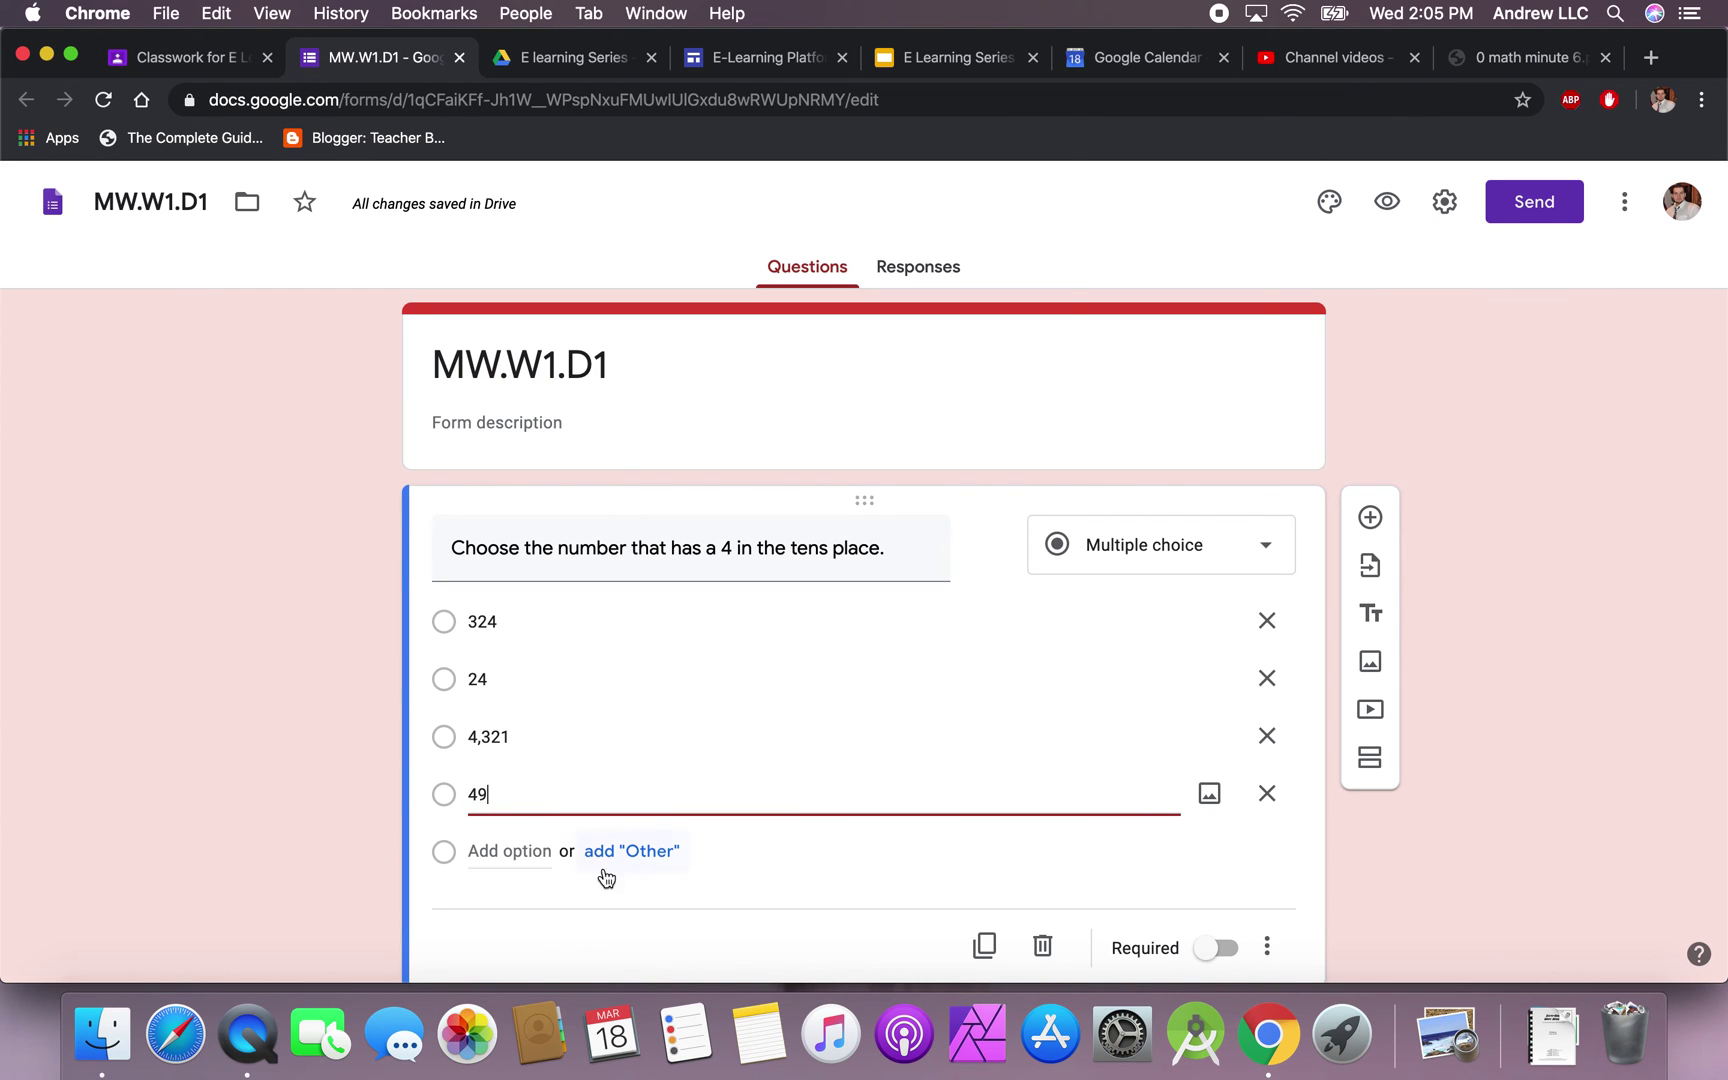
click(301, 764)
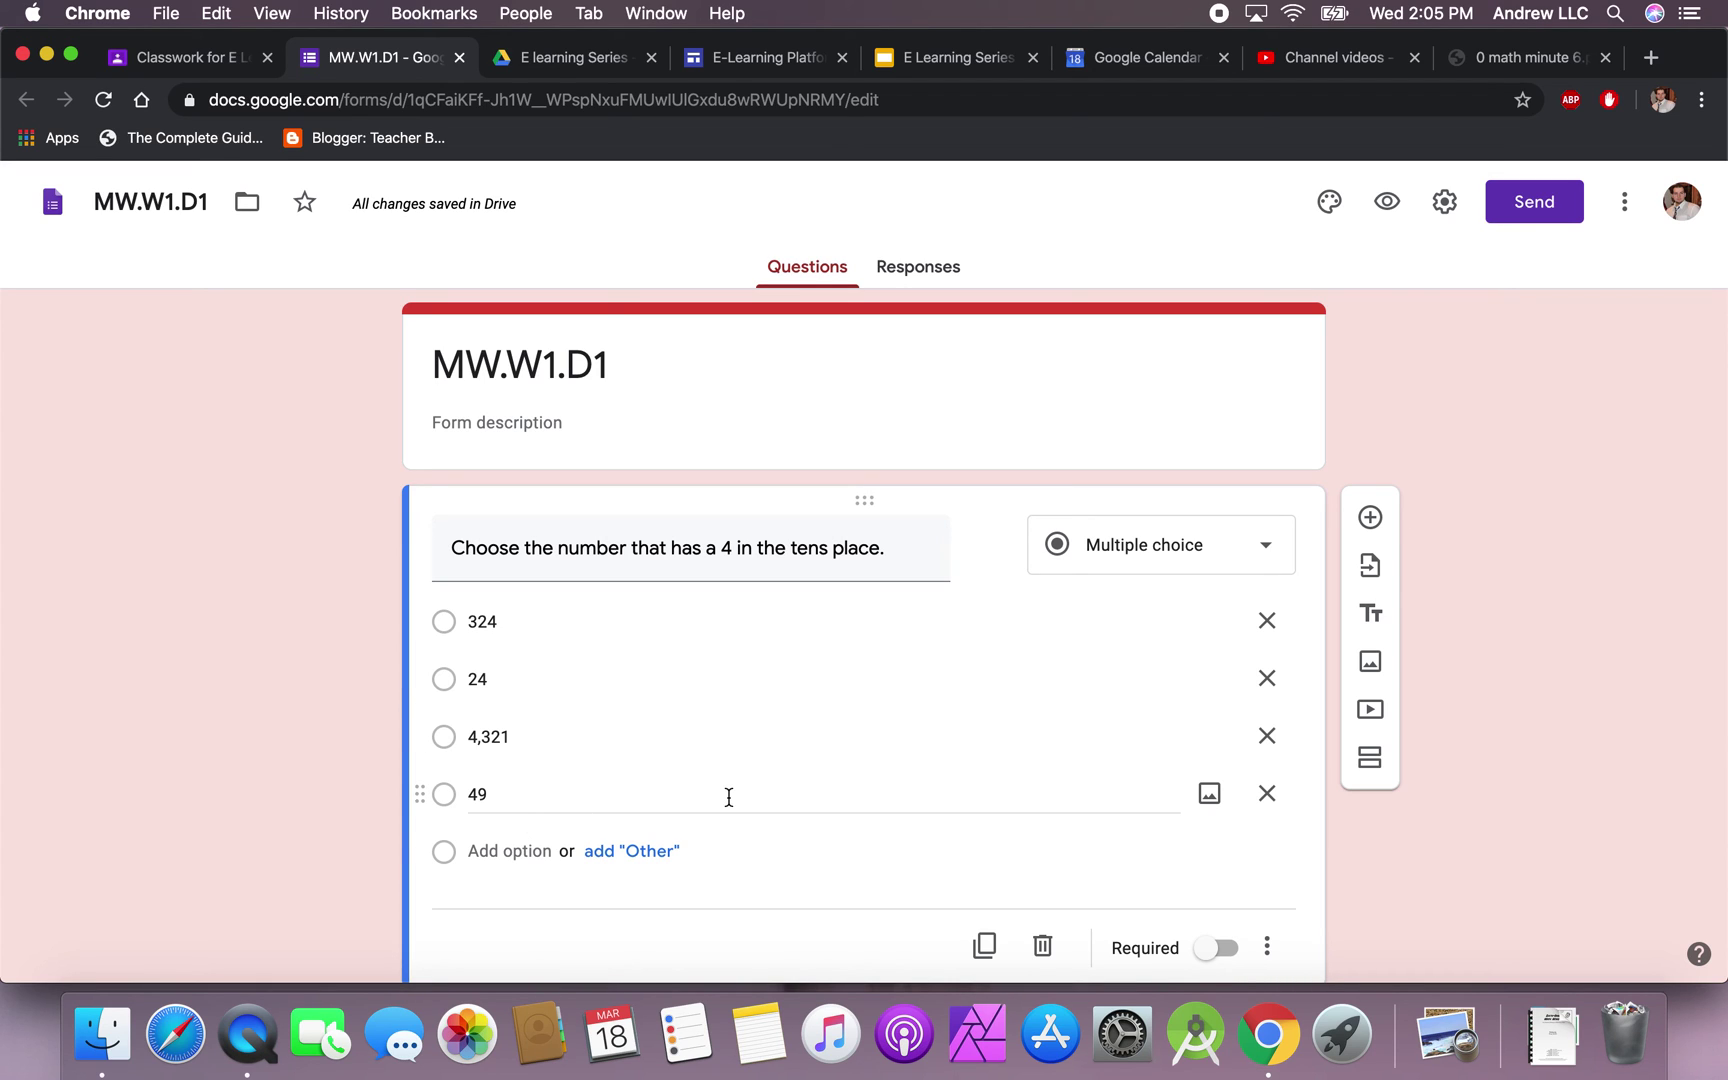
scroll(794, 800, down, 2)
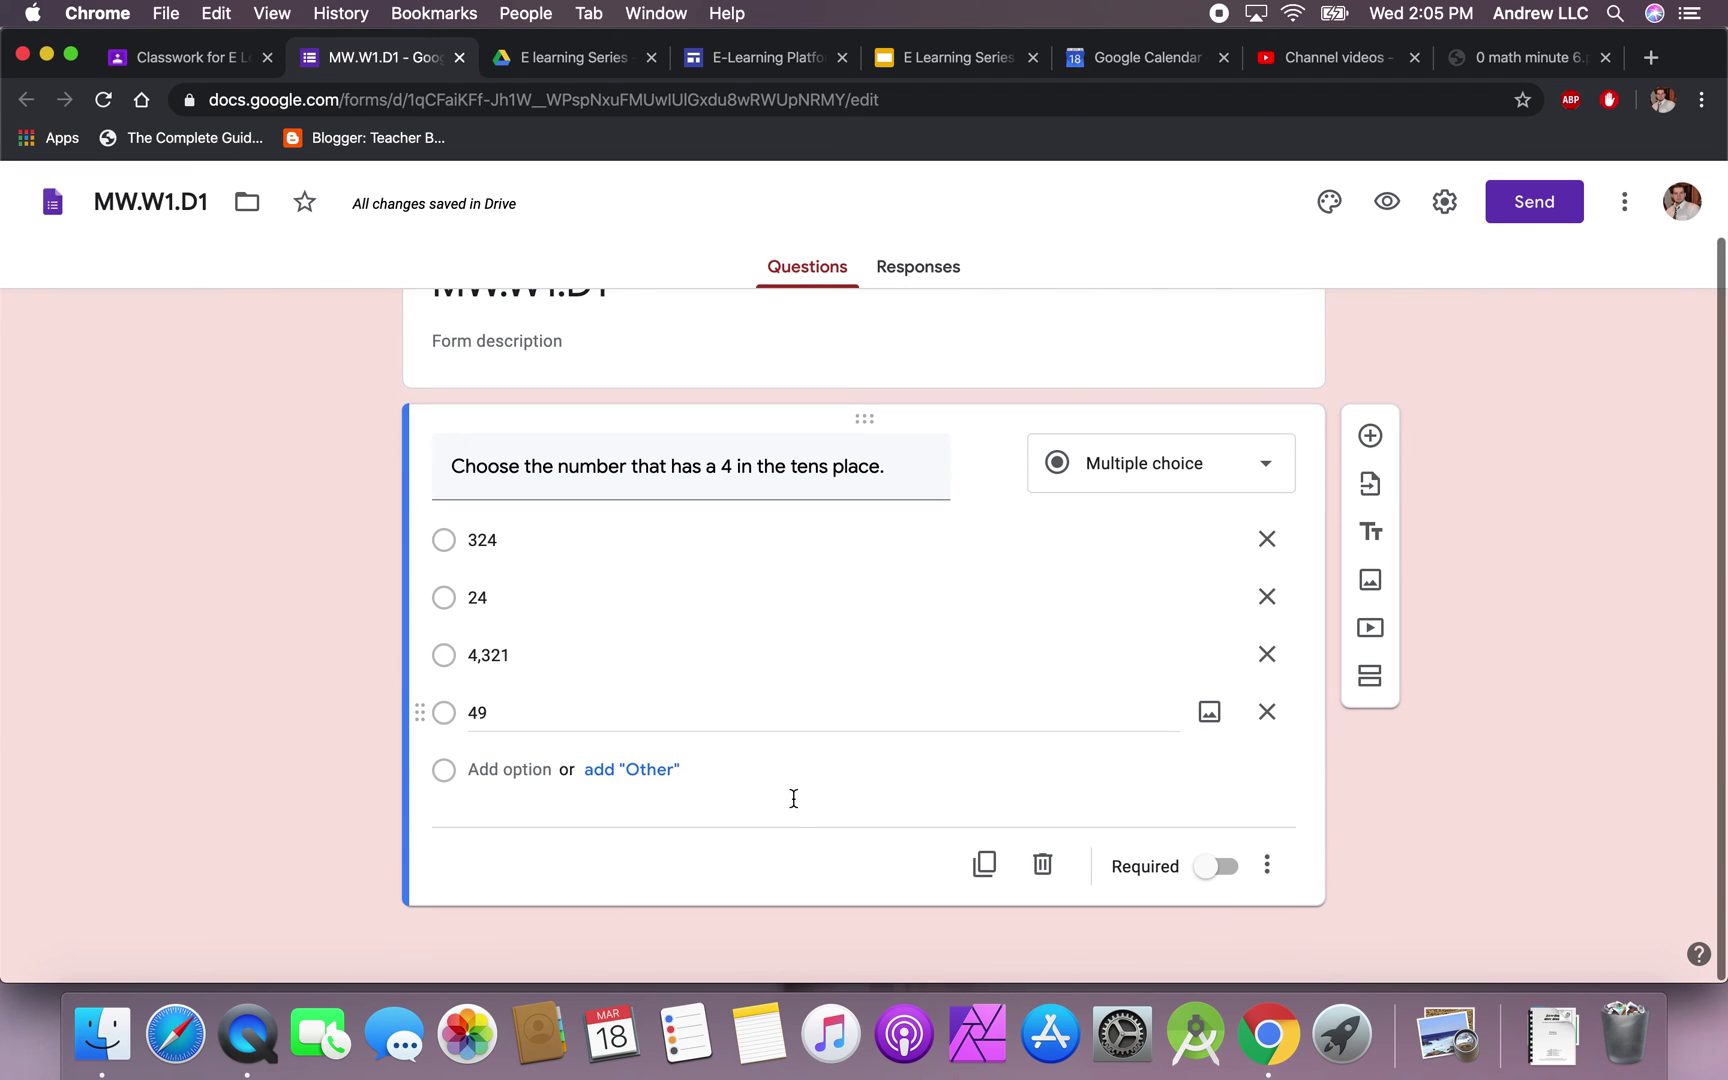
click(1213, 869)
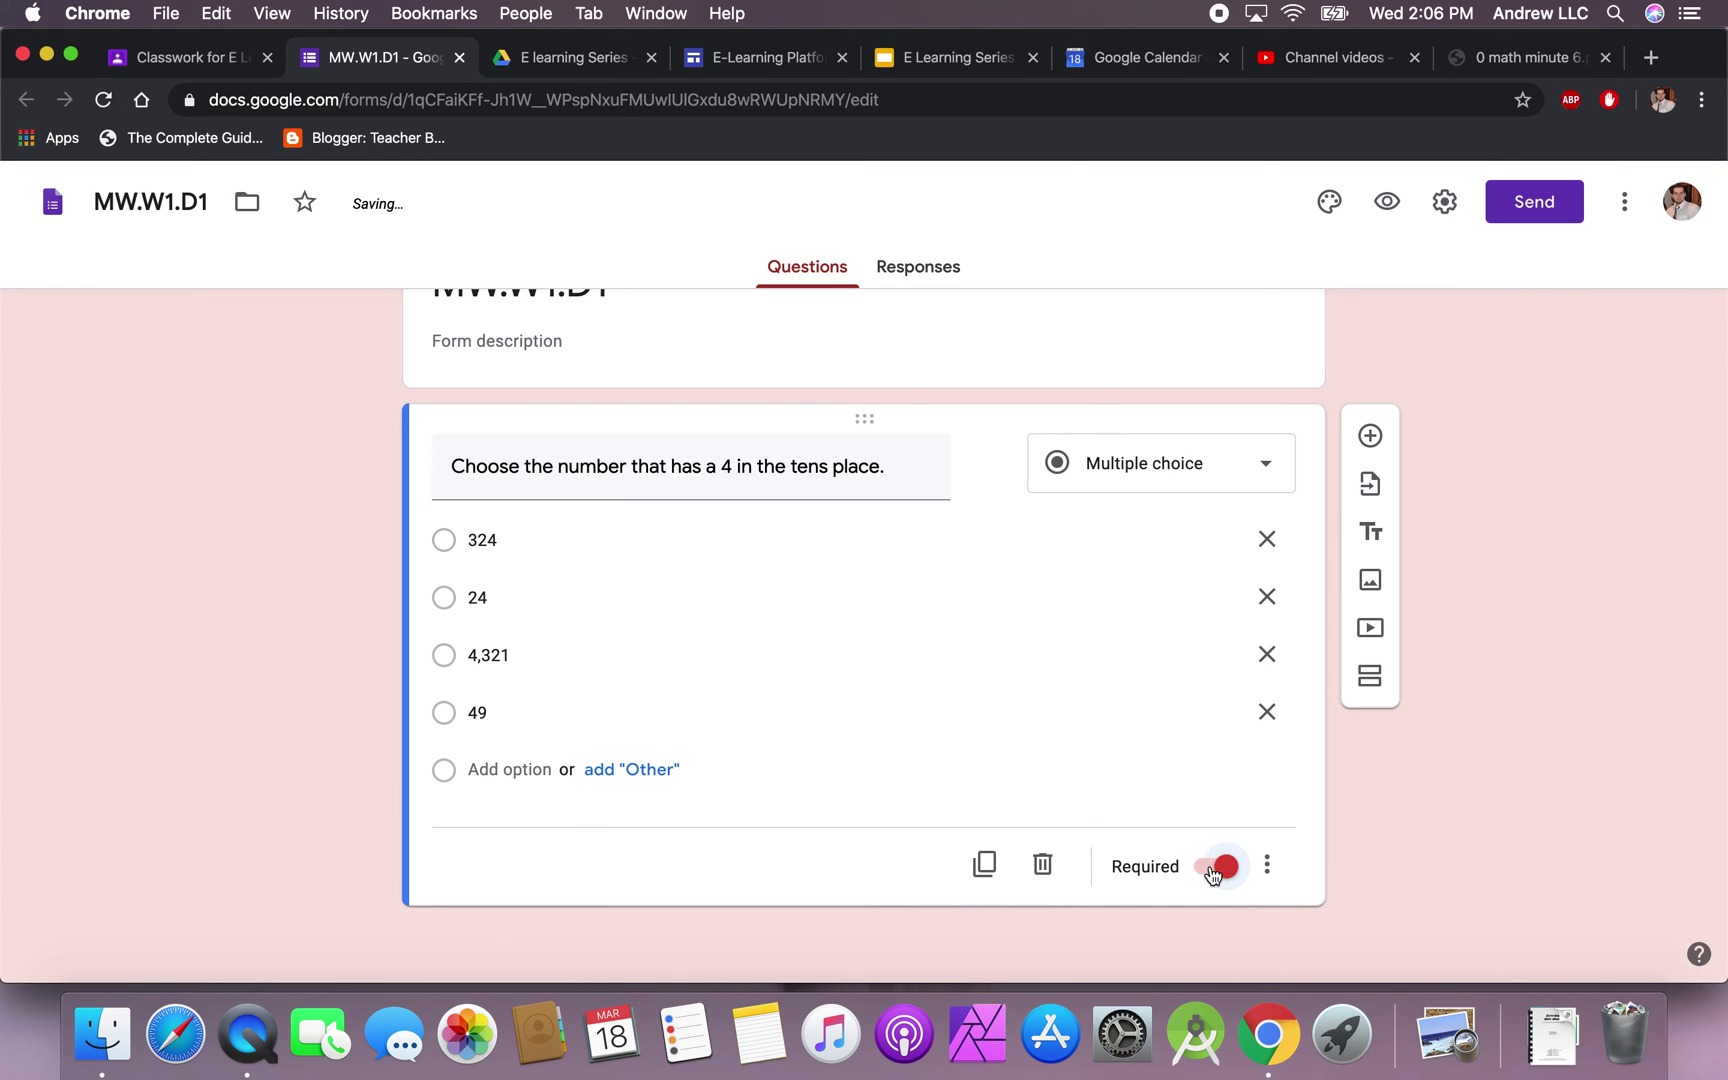
click(1220, 868)
scroll(1045, 744, up, 2)
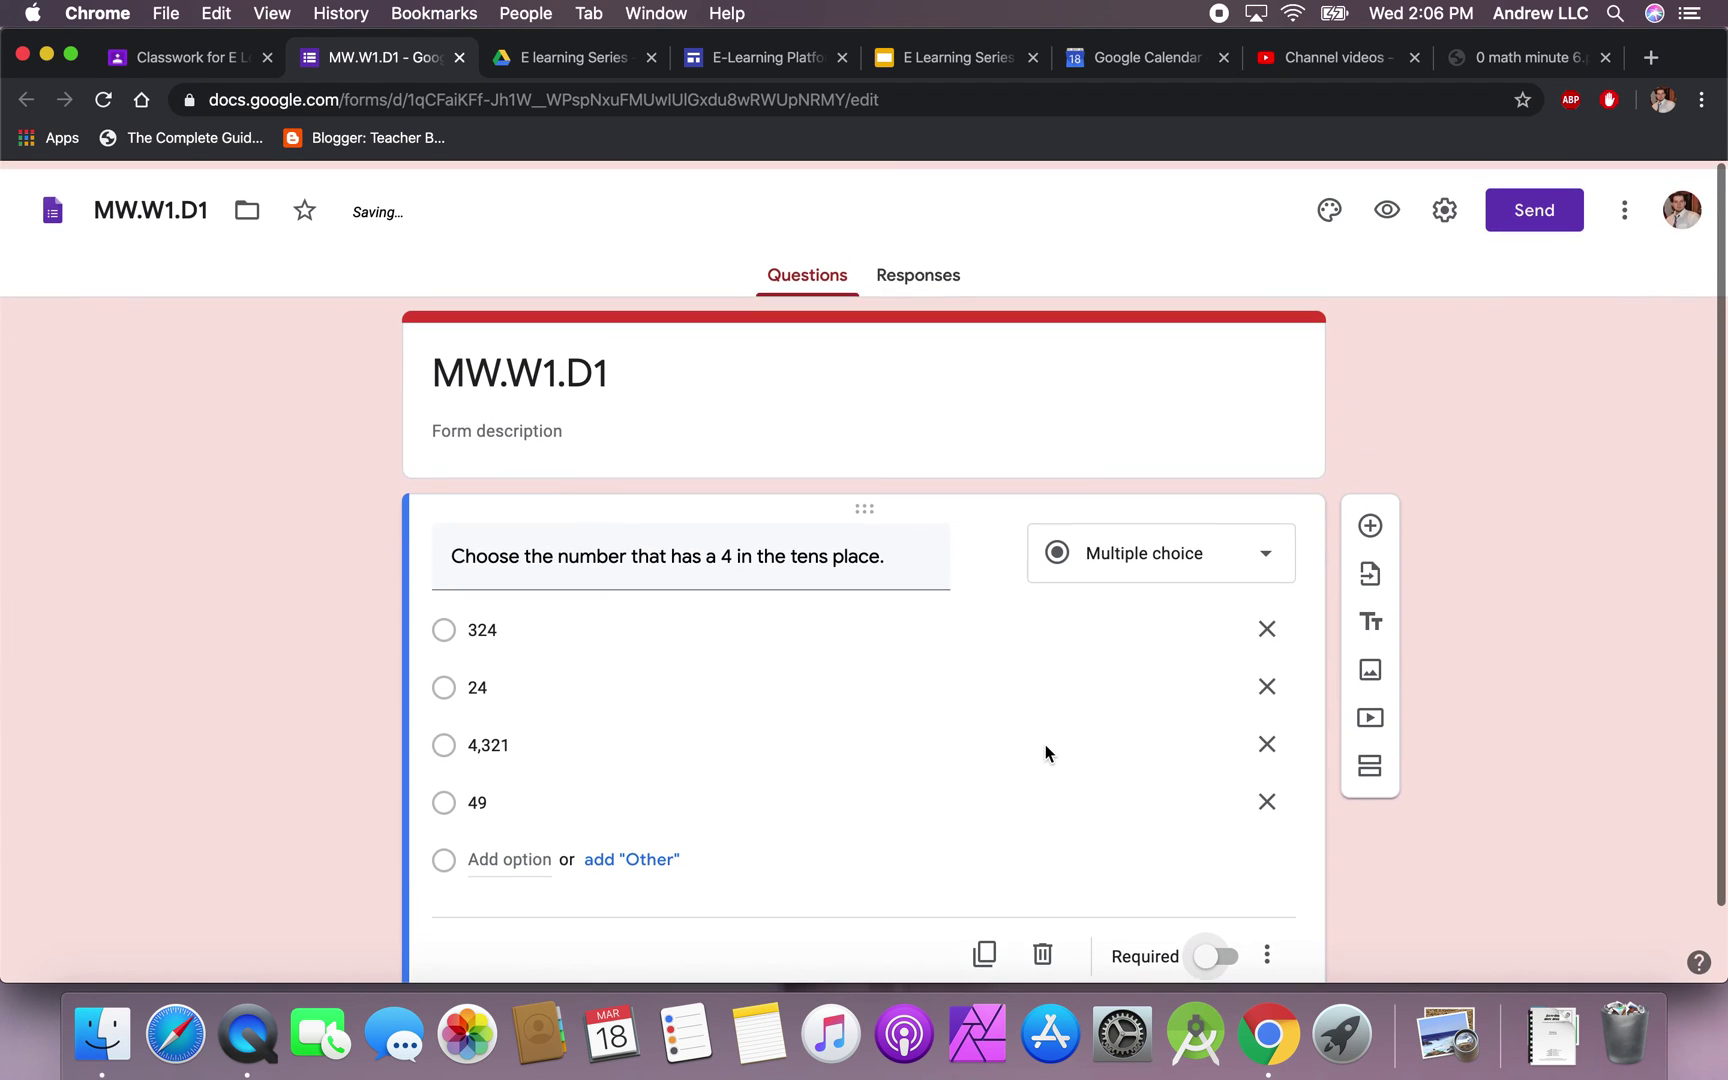
scroll(1041, 744, down, 1)
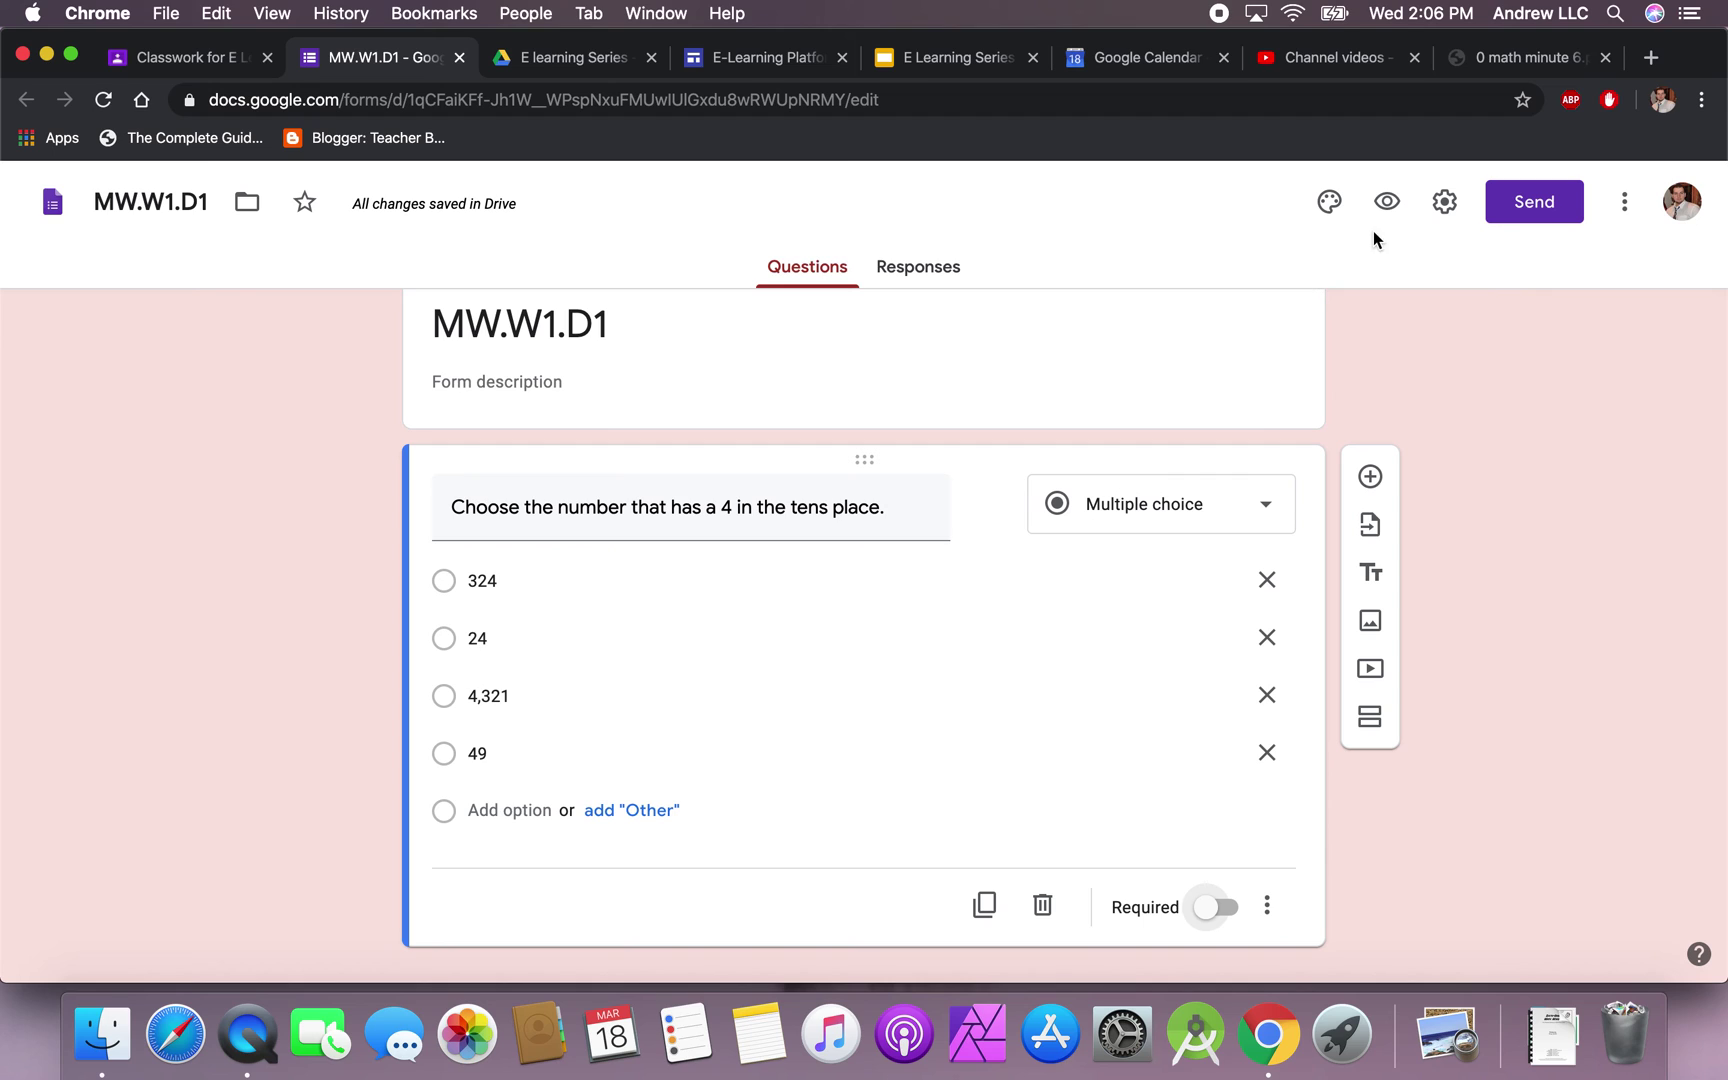
- Make the form a quiz that releases grades immediately after each submission, with missed questions and correct answers shown to respondents
click(1447, 210)
click(1078, 320)
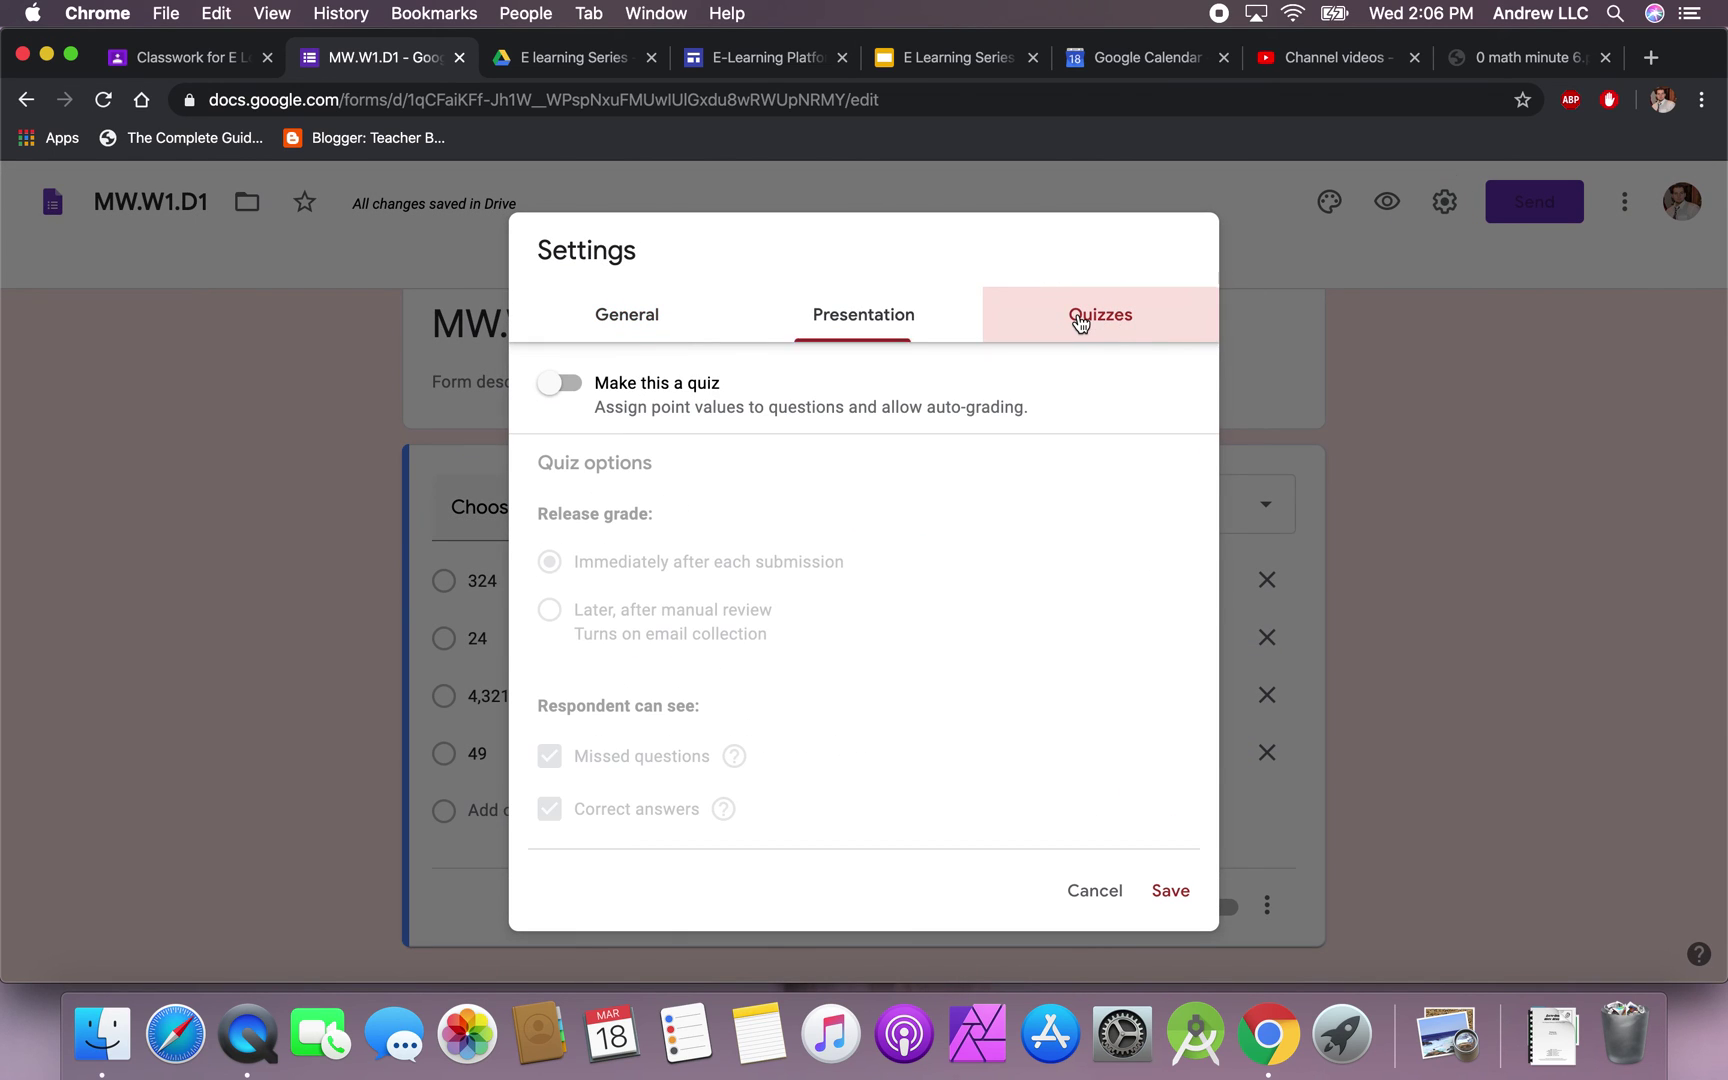
click(562, 386)
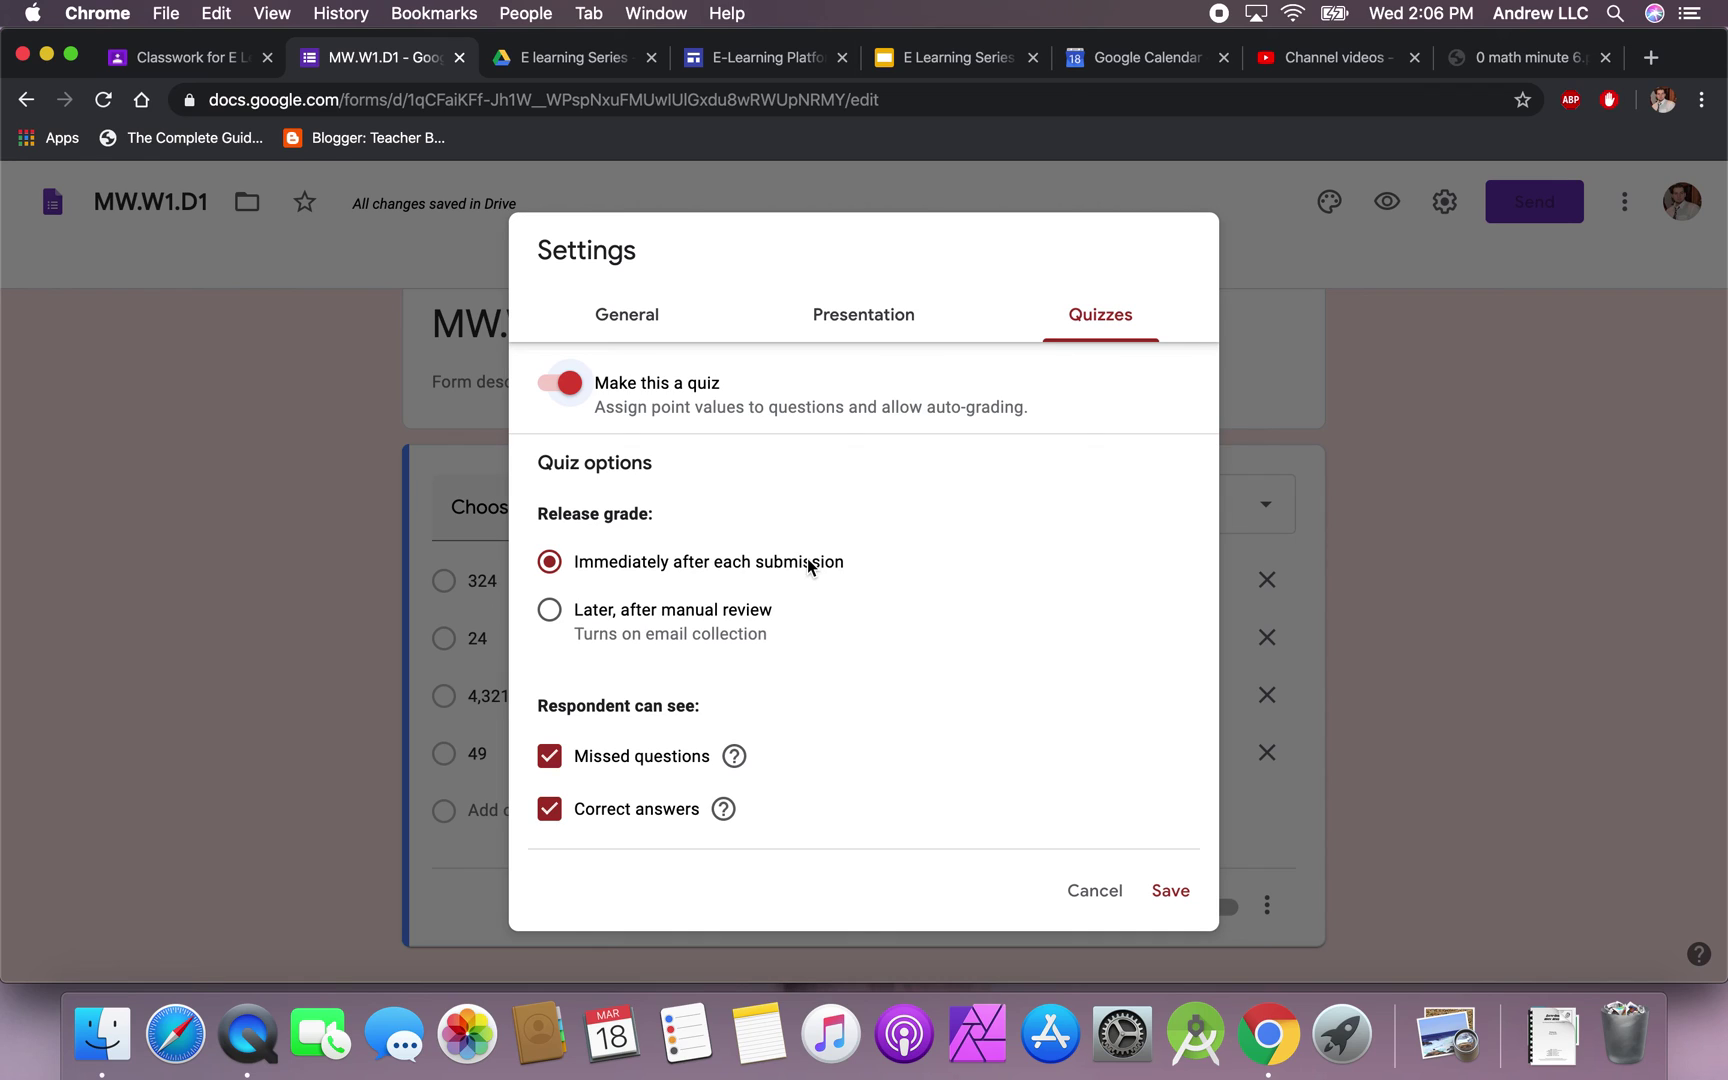
click(549, 611)
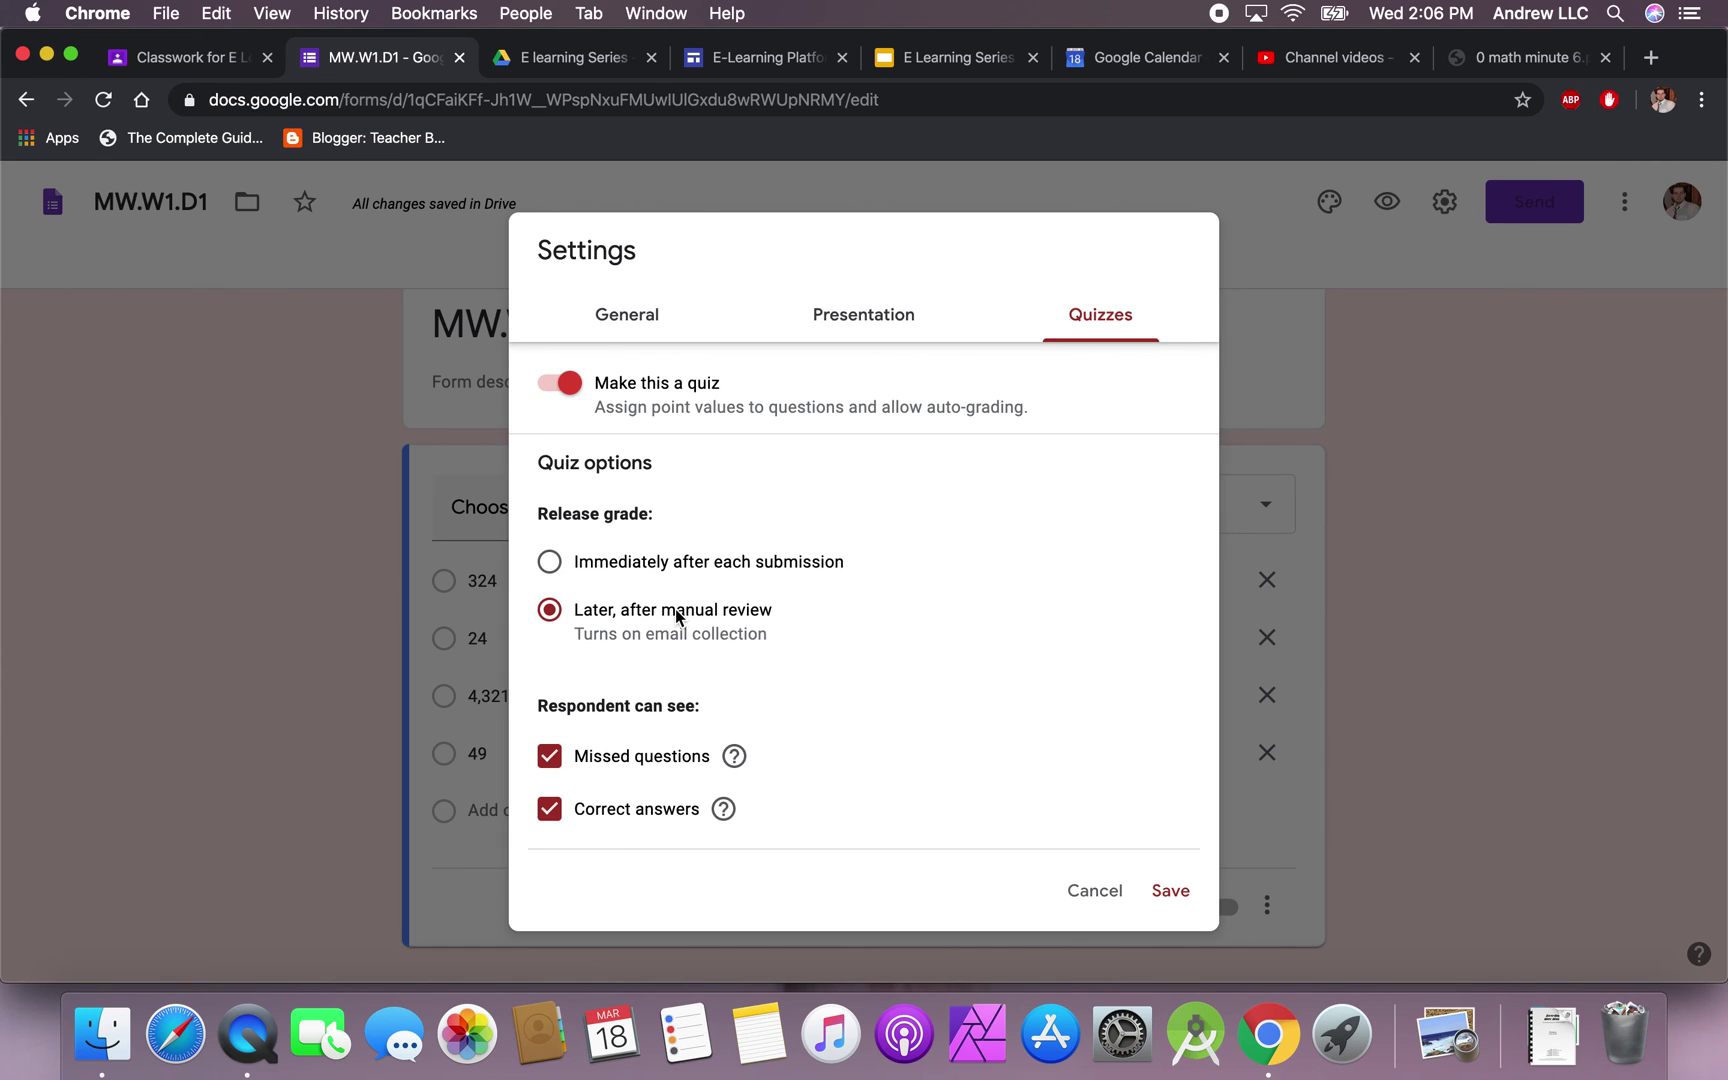
click(647, 560)
click(549, 809)
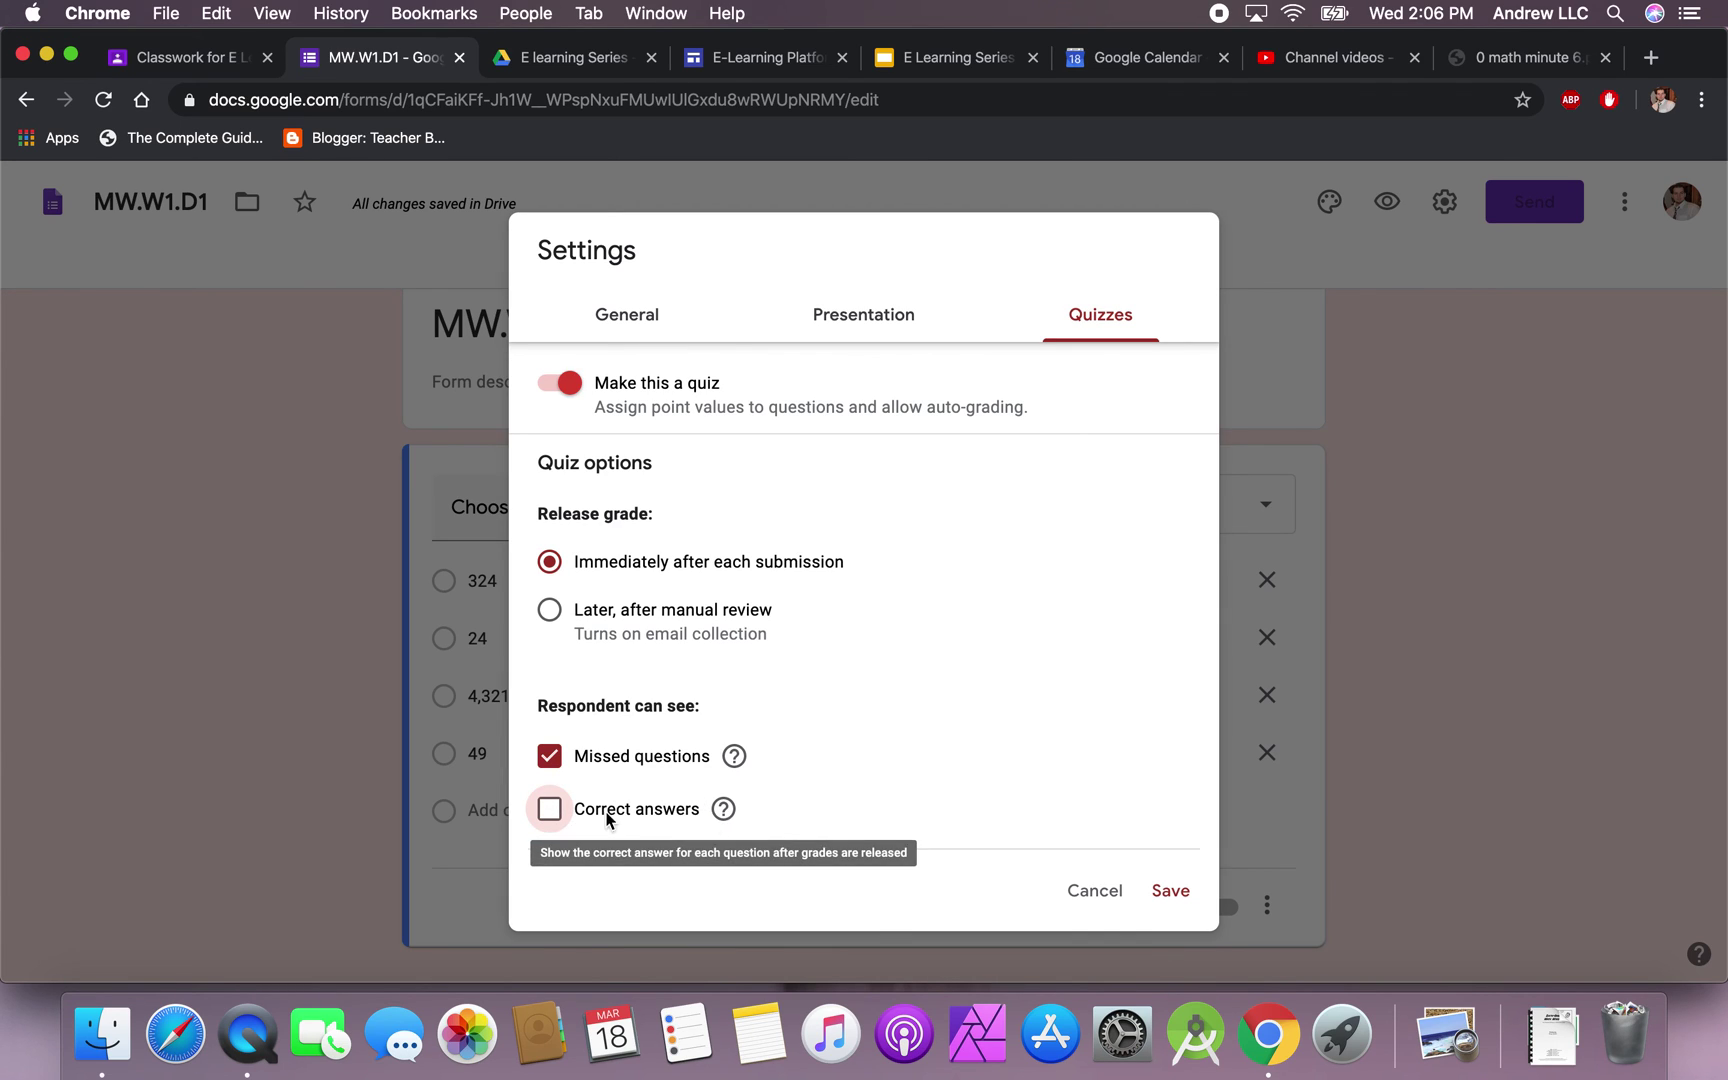
click(550, 811)
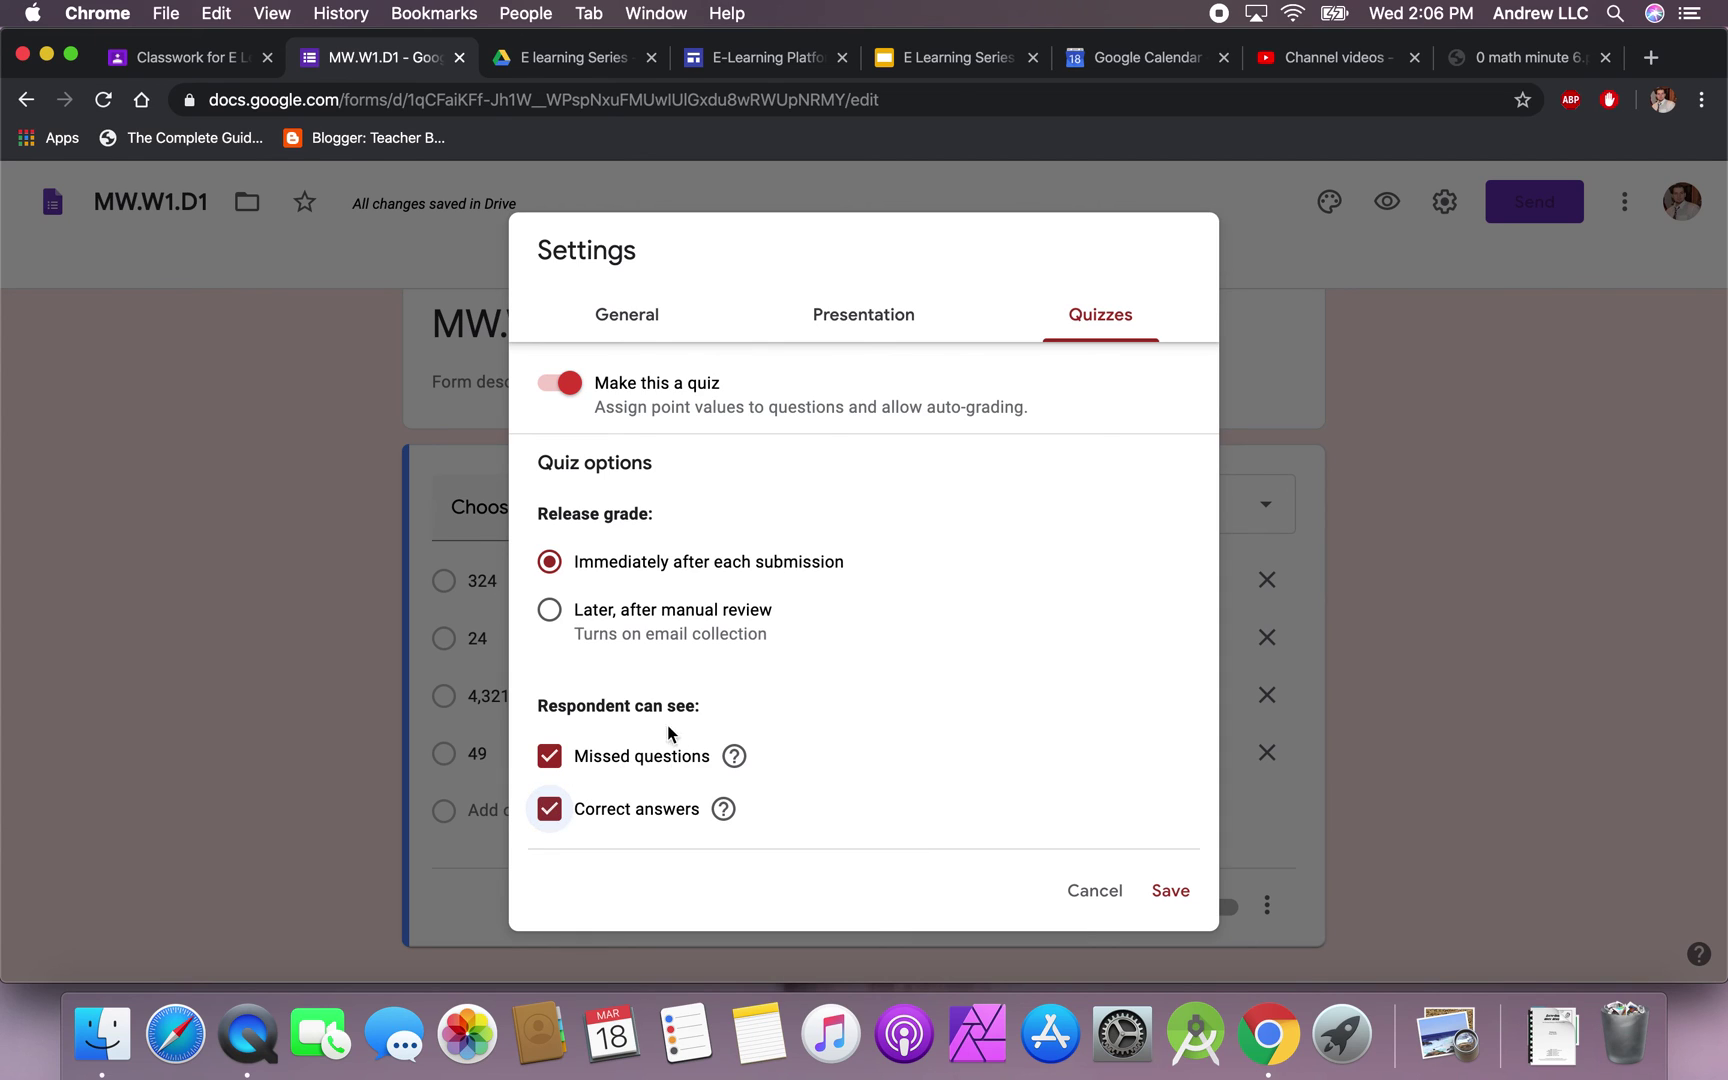
- Turn on the progress bar and shuffled question order in the form's presentation settings
click(920, 312)
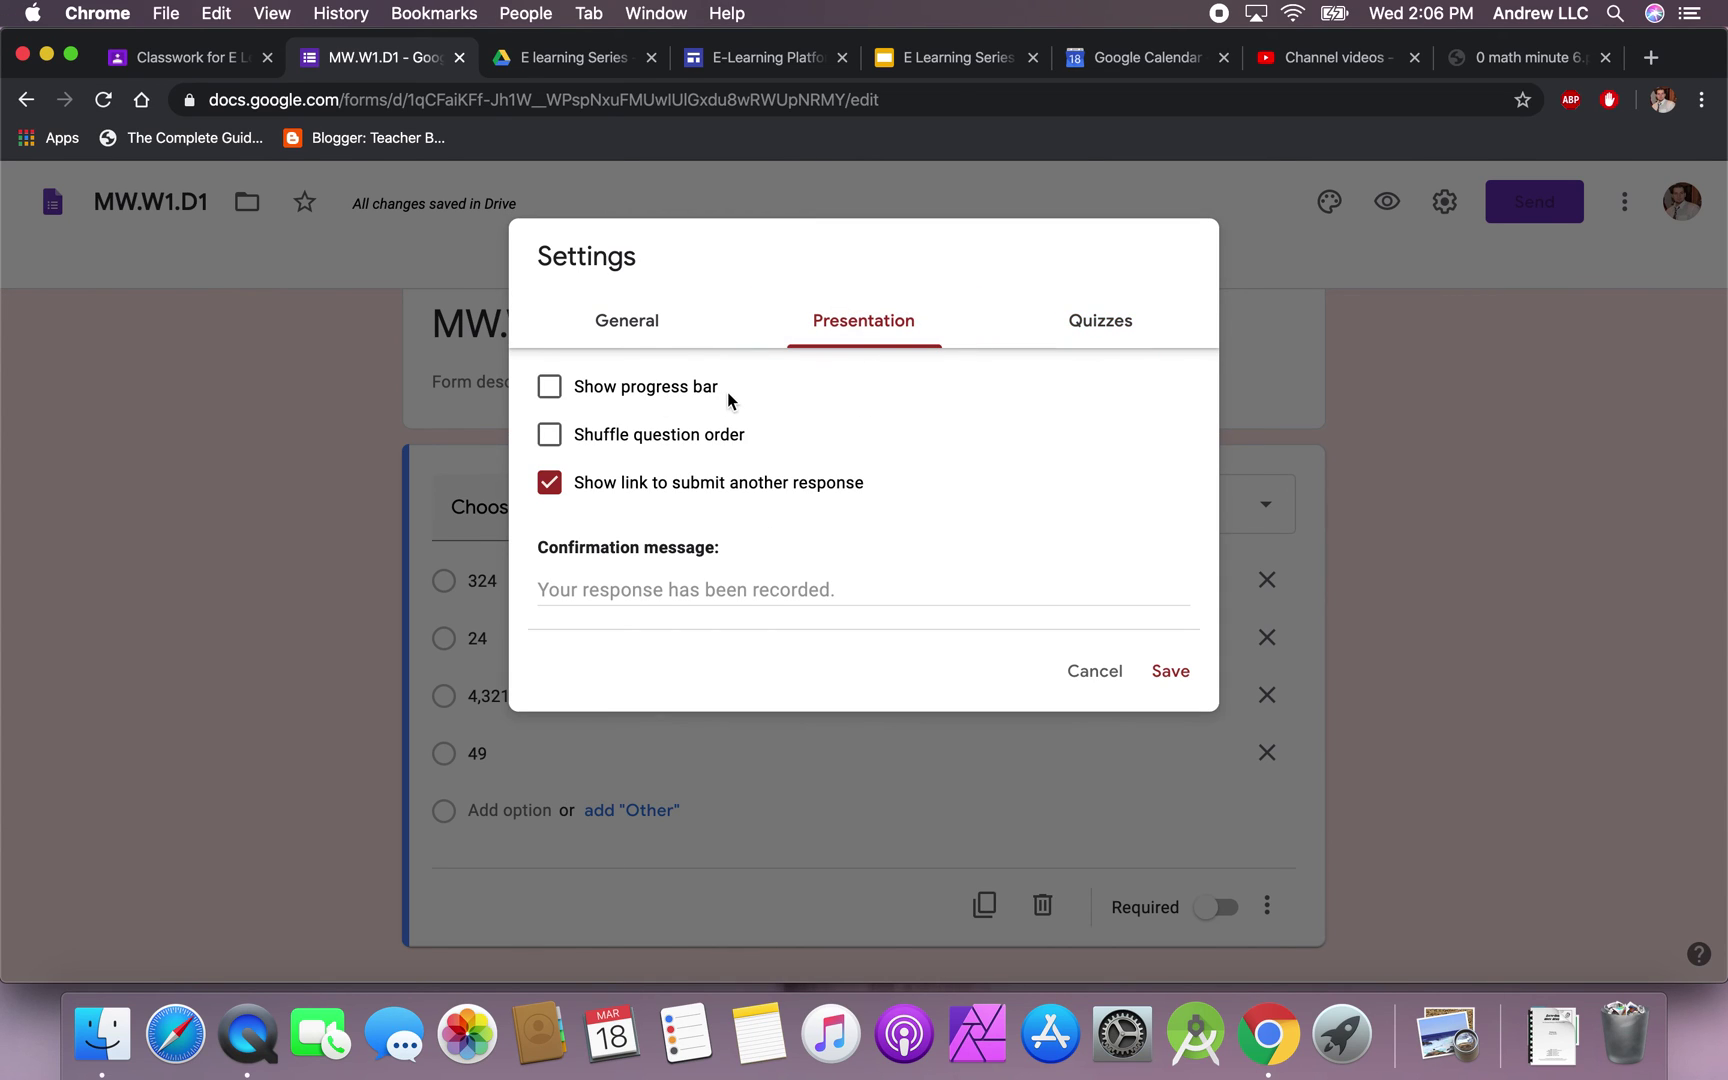
click(548, 389)
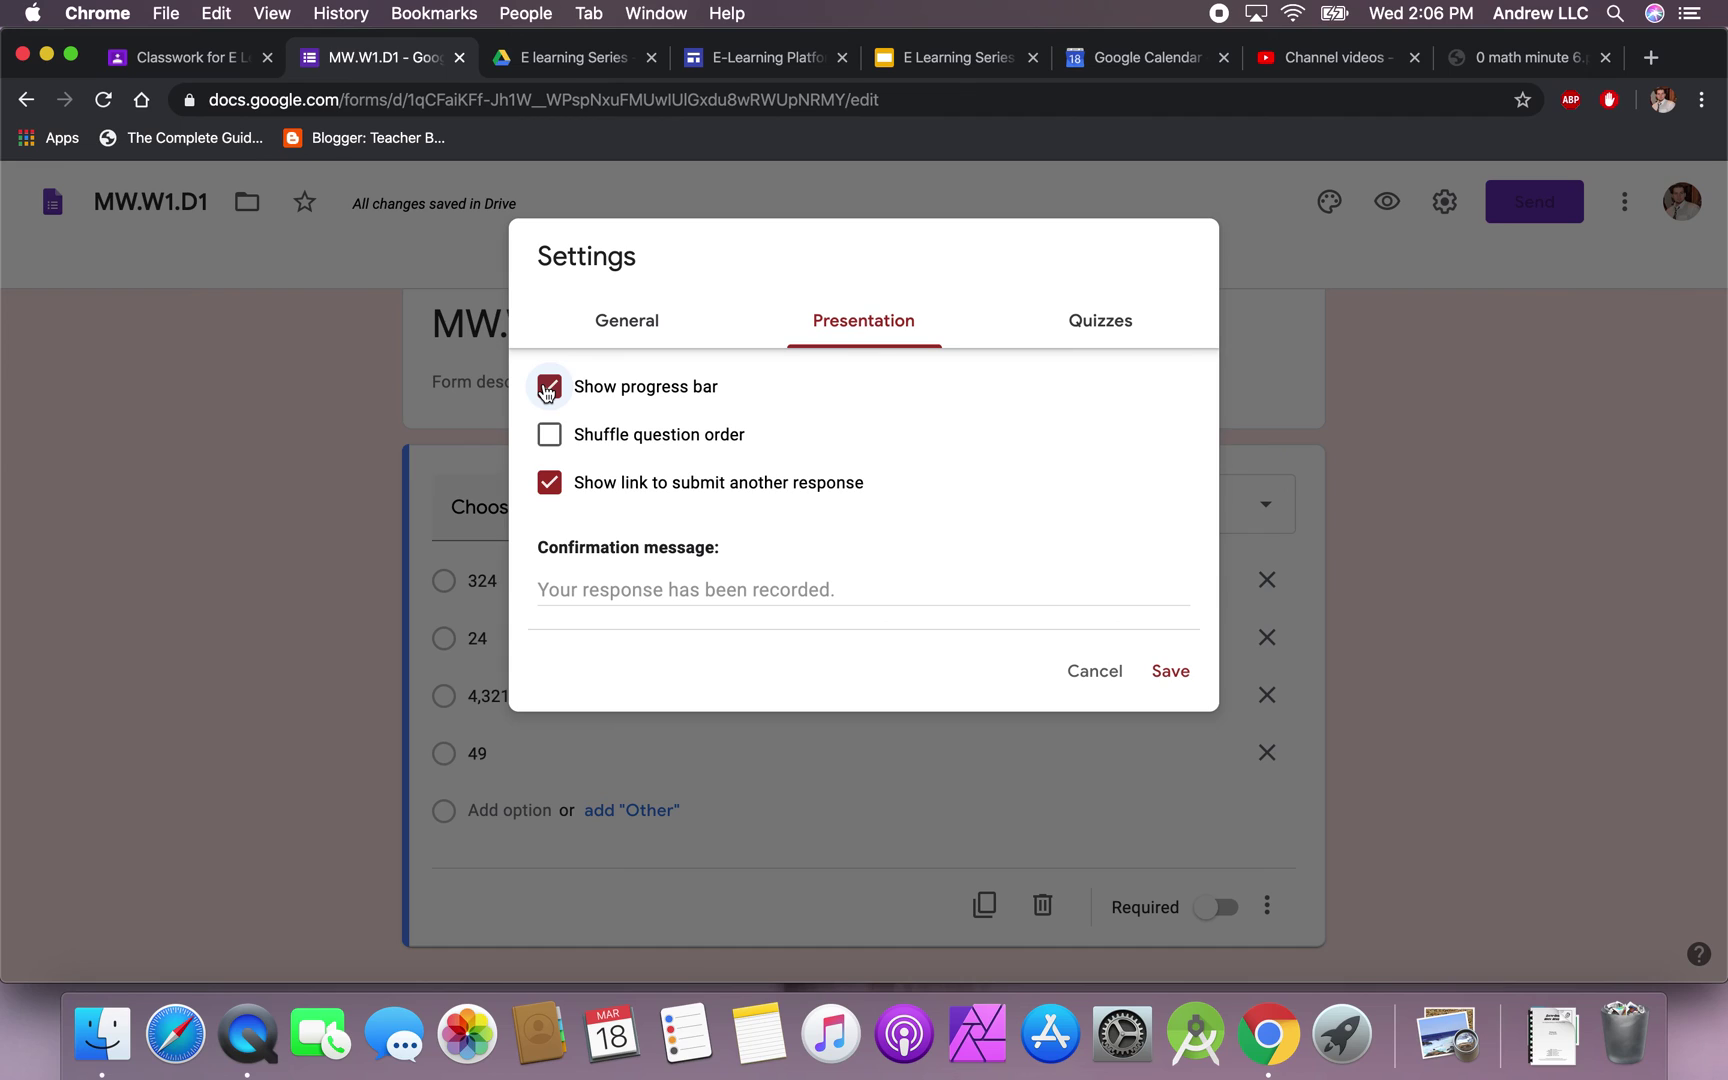
click(551, 436)
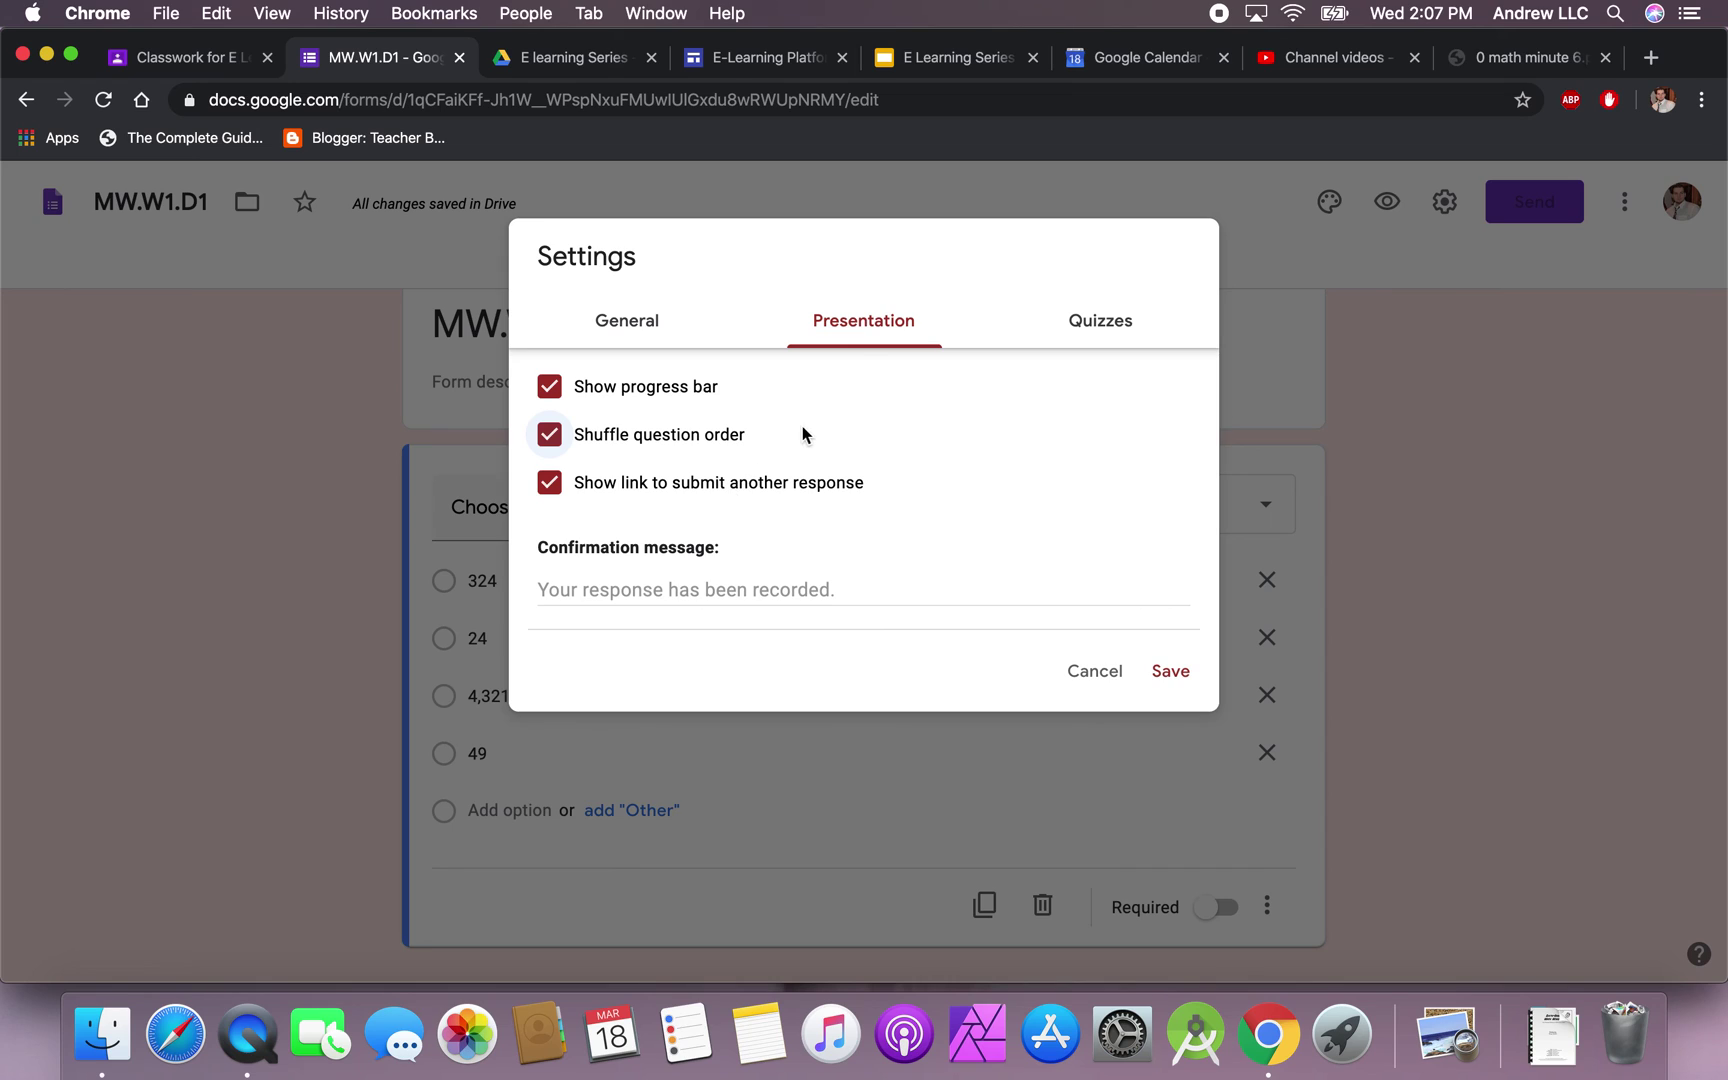
- Limit the form to 1 response per respondent and save the settings
click(623, 325)
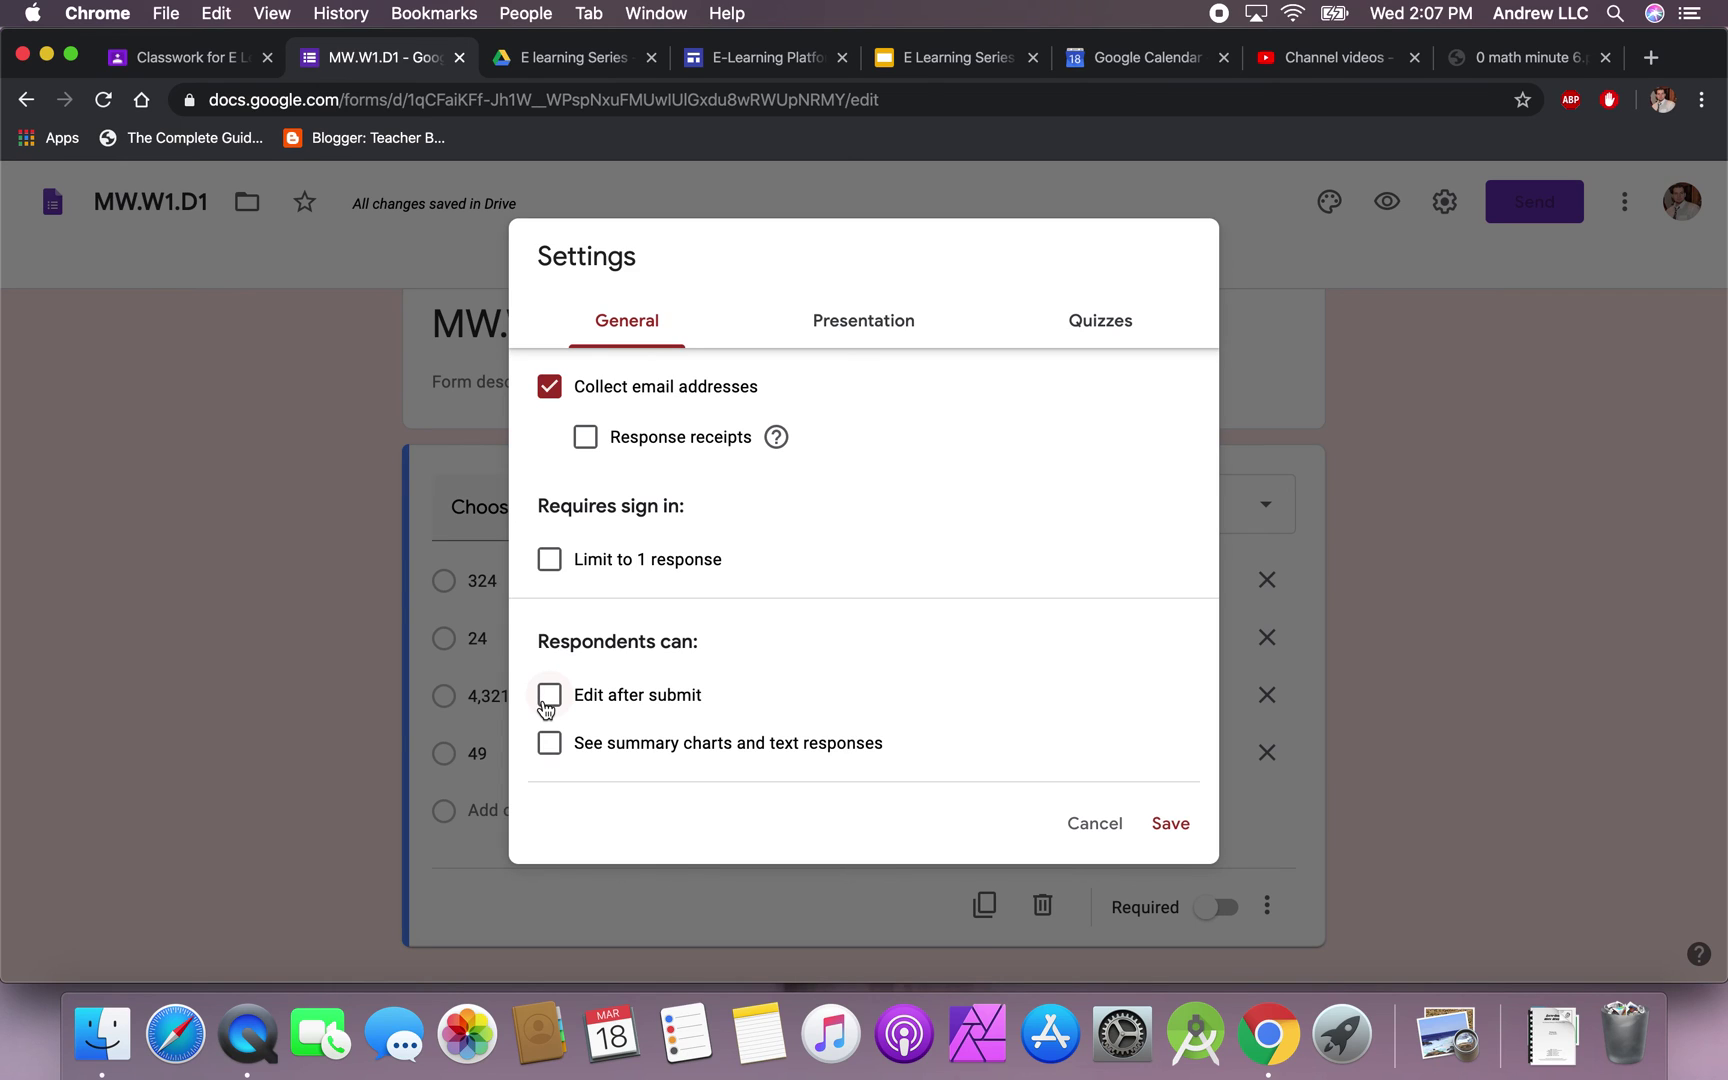
click(572, 565)
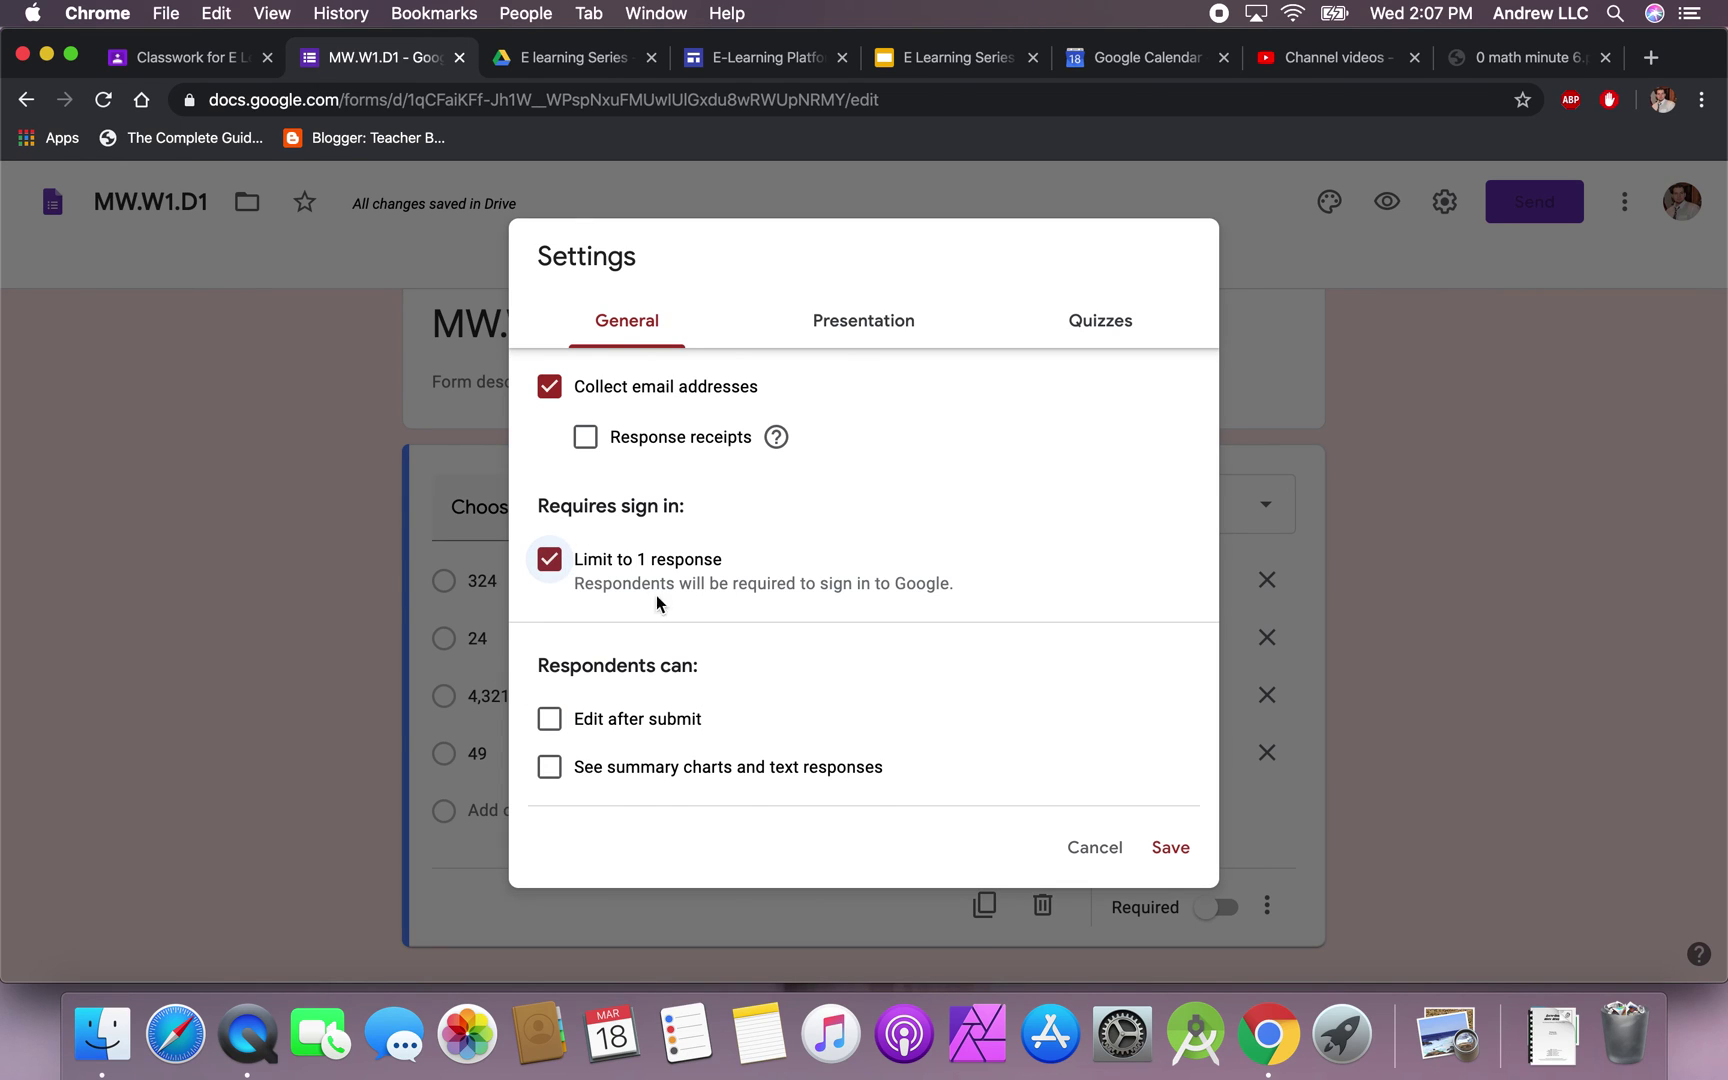
click(1168, 850)
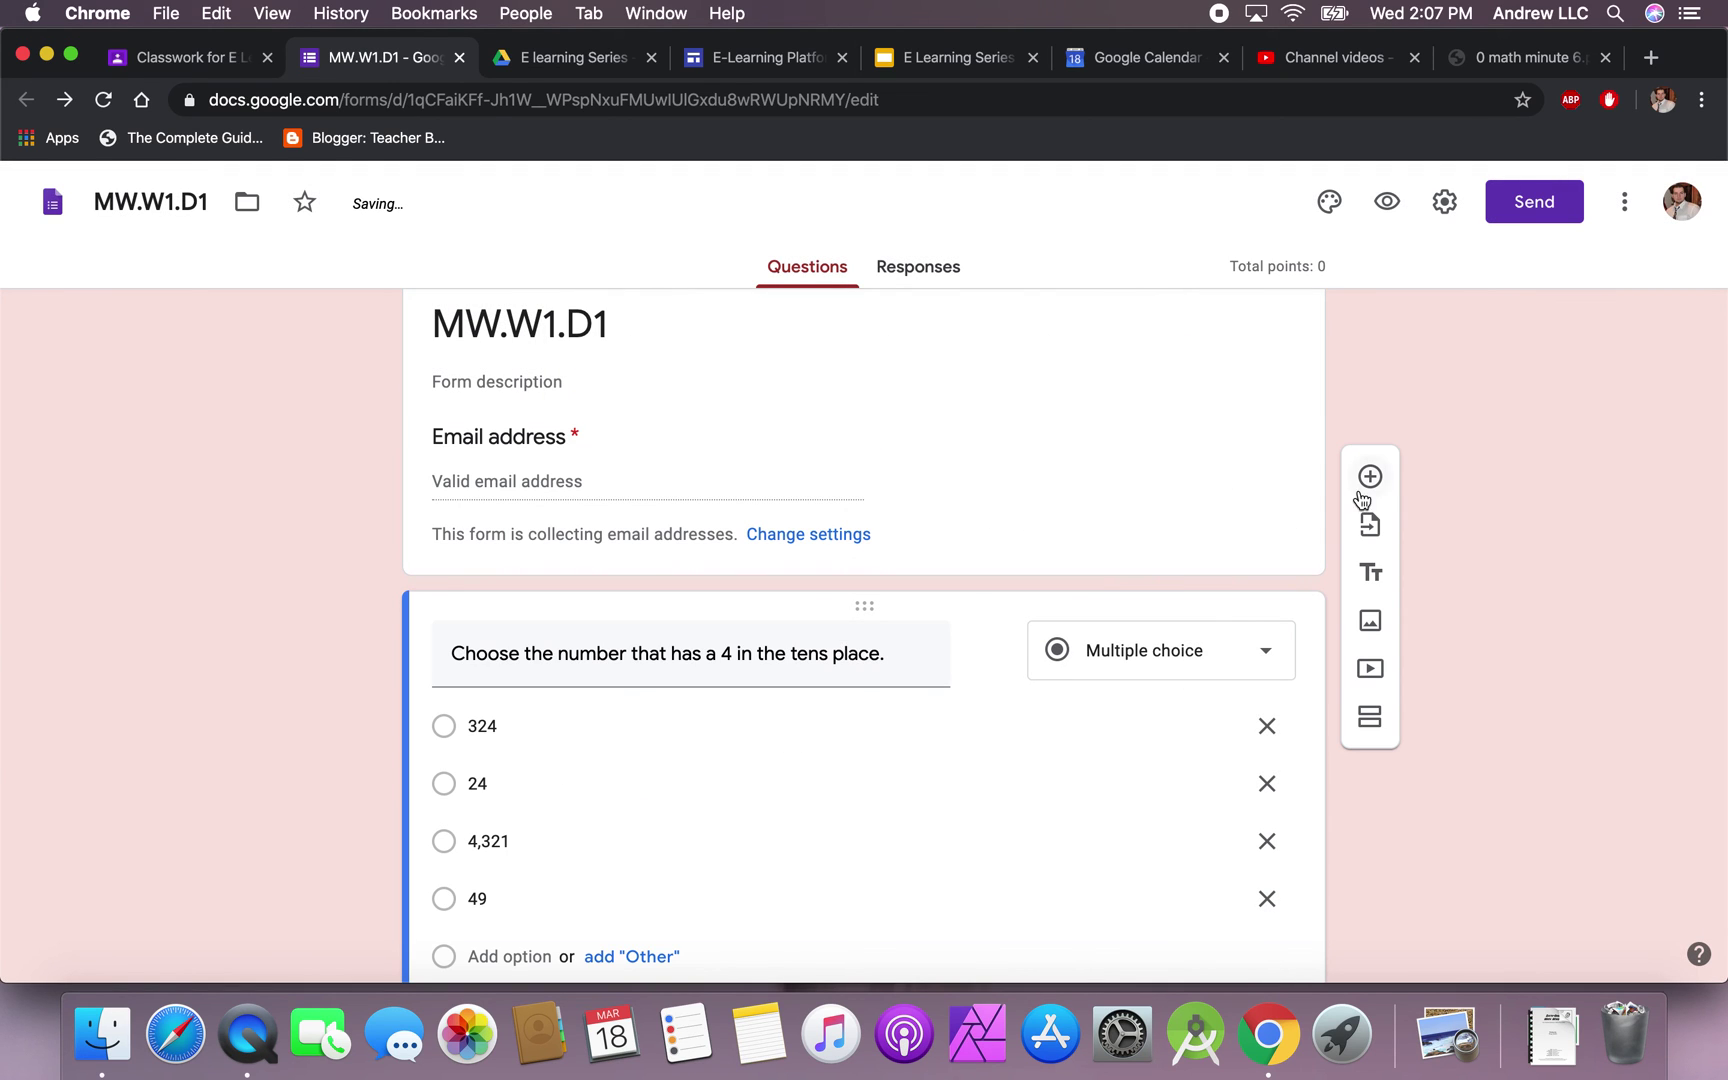
- Add a required short-answer question titled "NAME" and place it above the tens-place question
click(1372, 477)
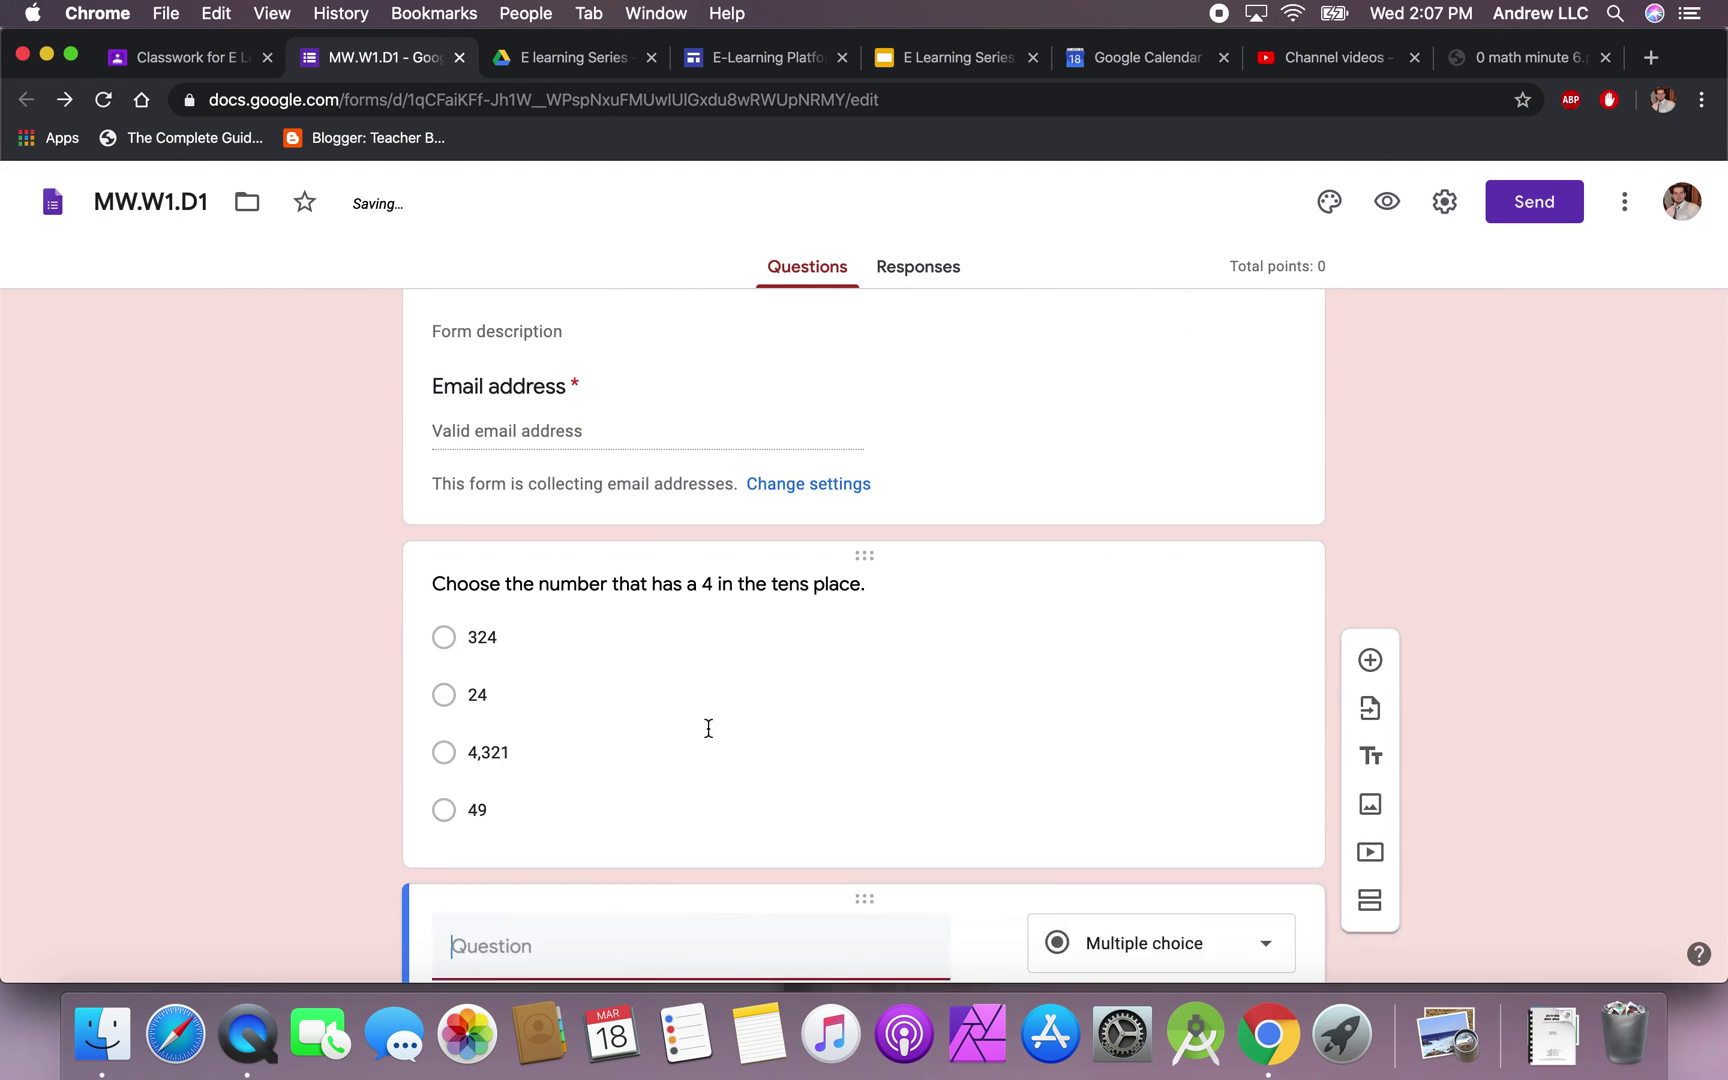
text(NAME)
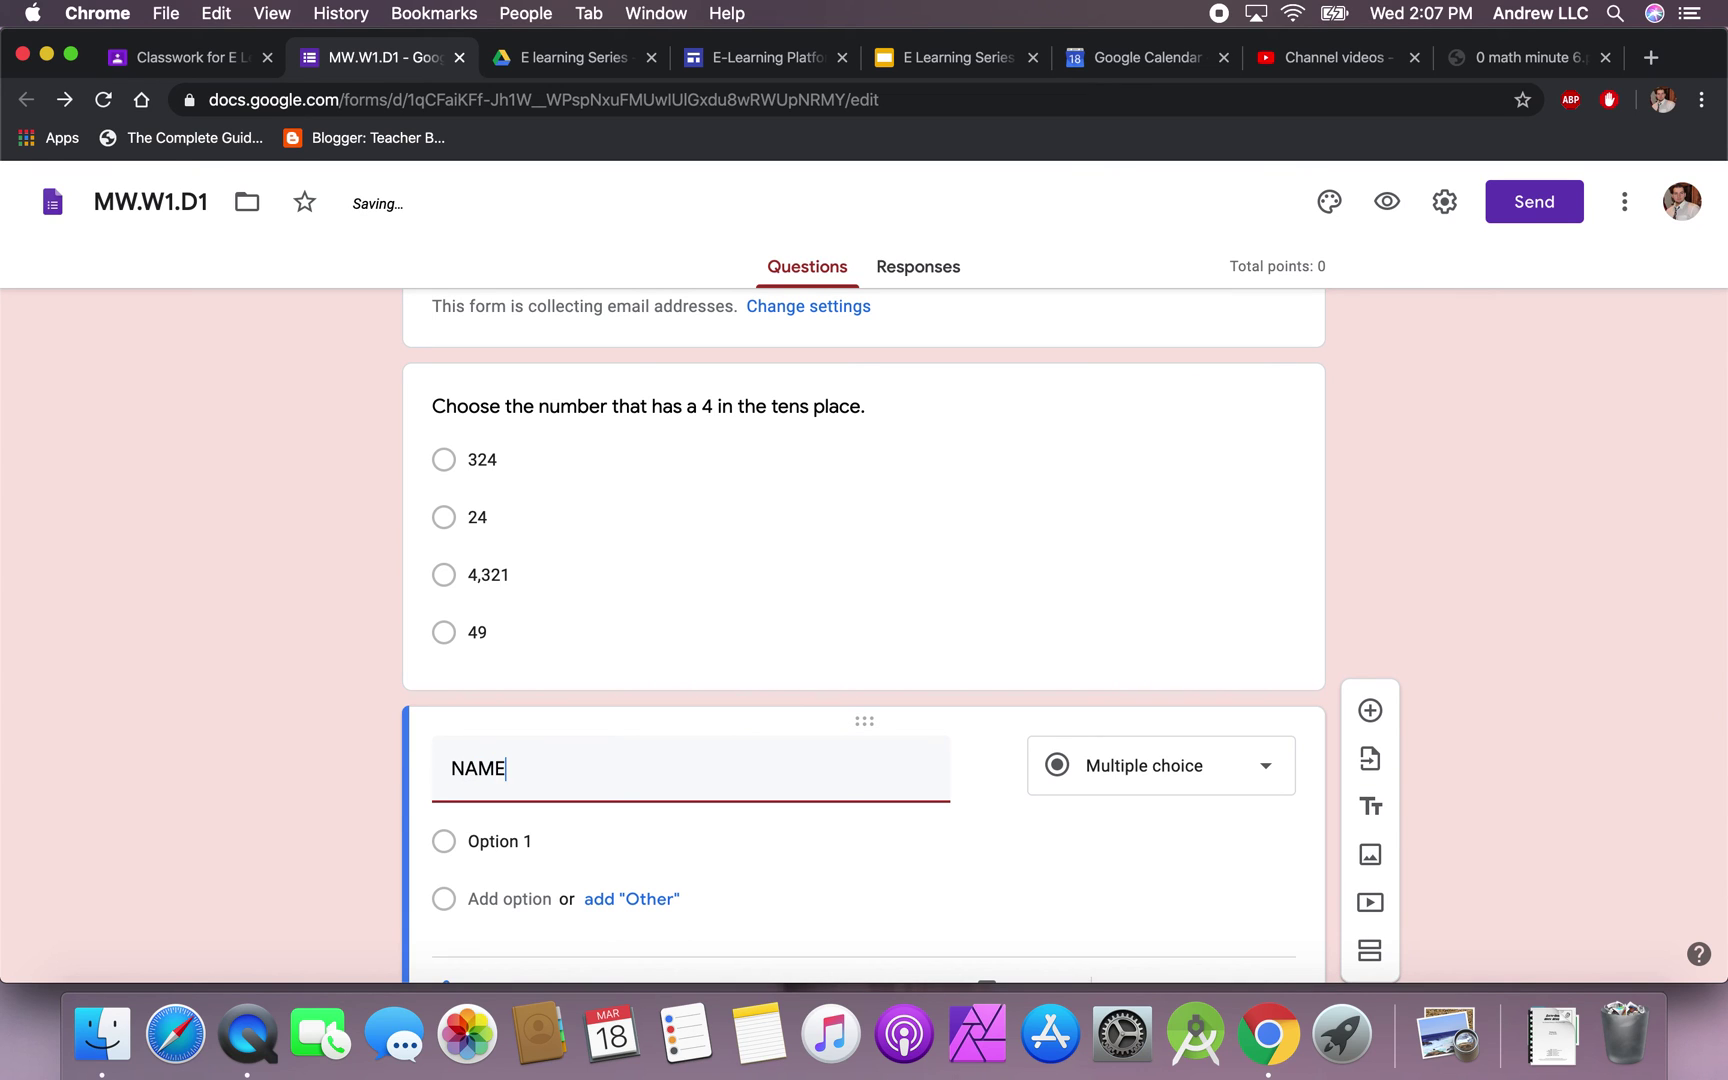
click(1218, 865)
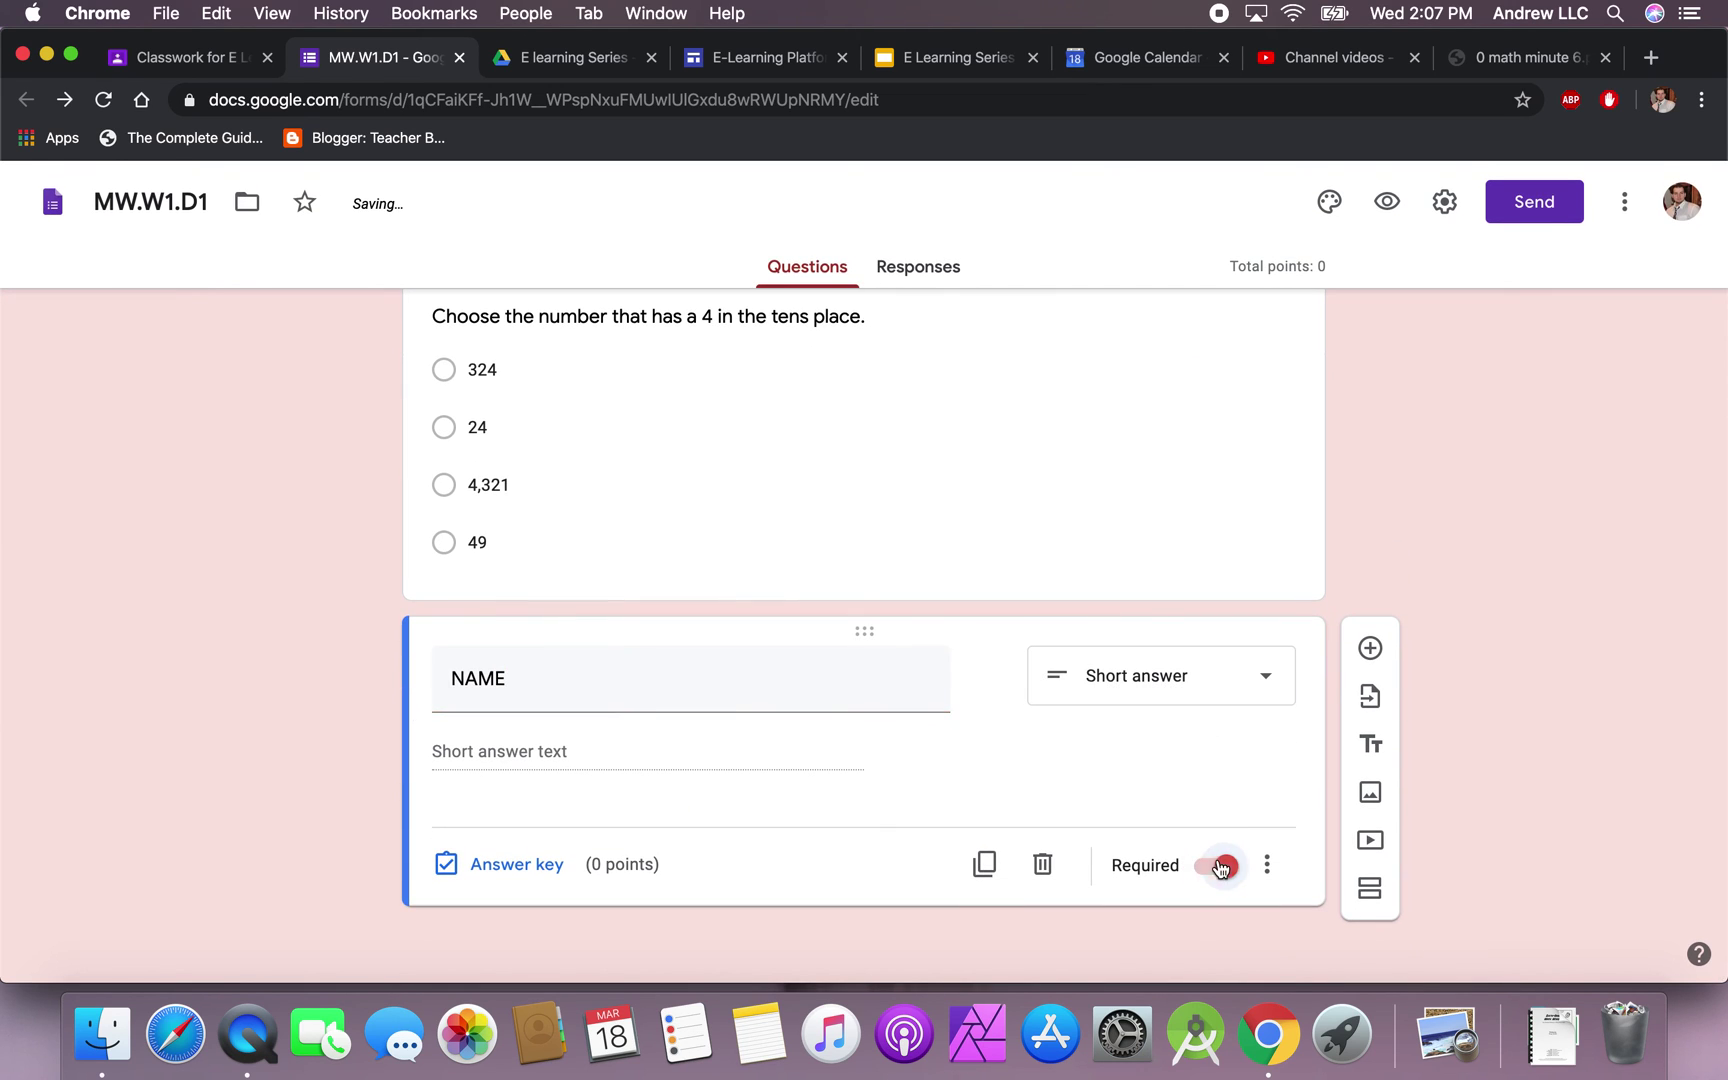
drag(890, 633, 882, 748)
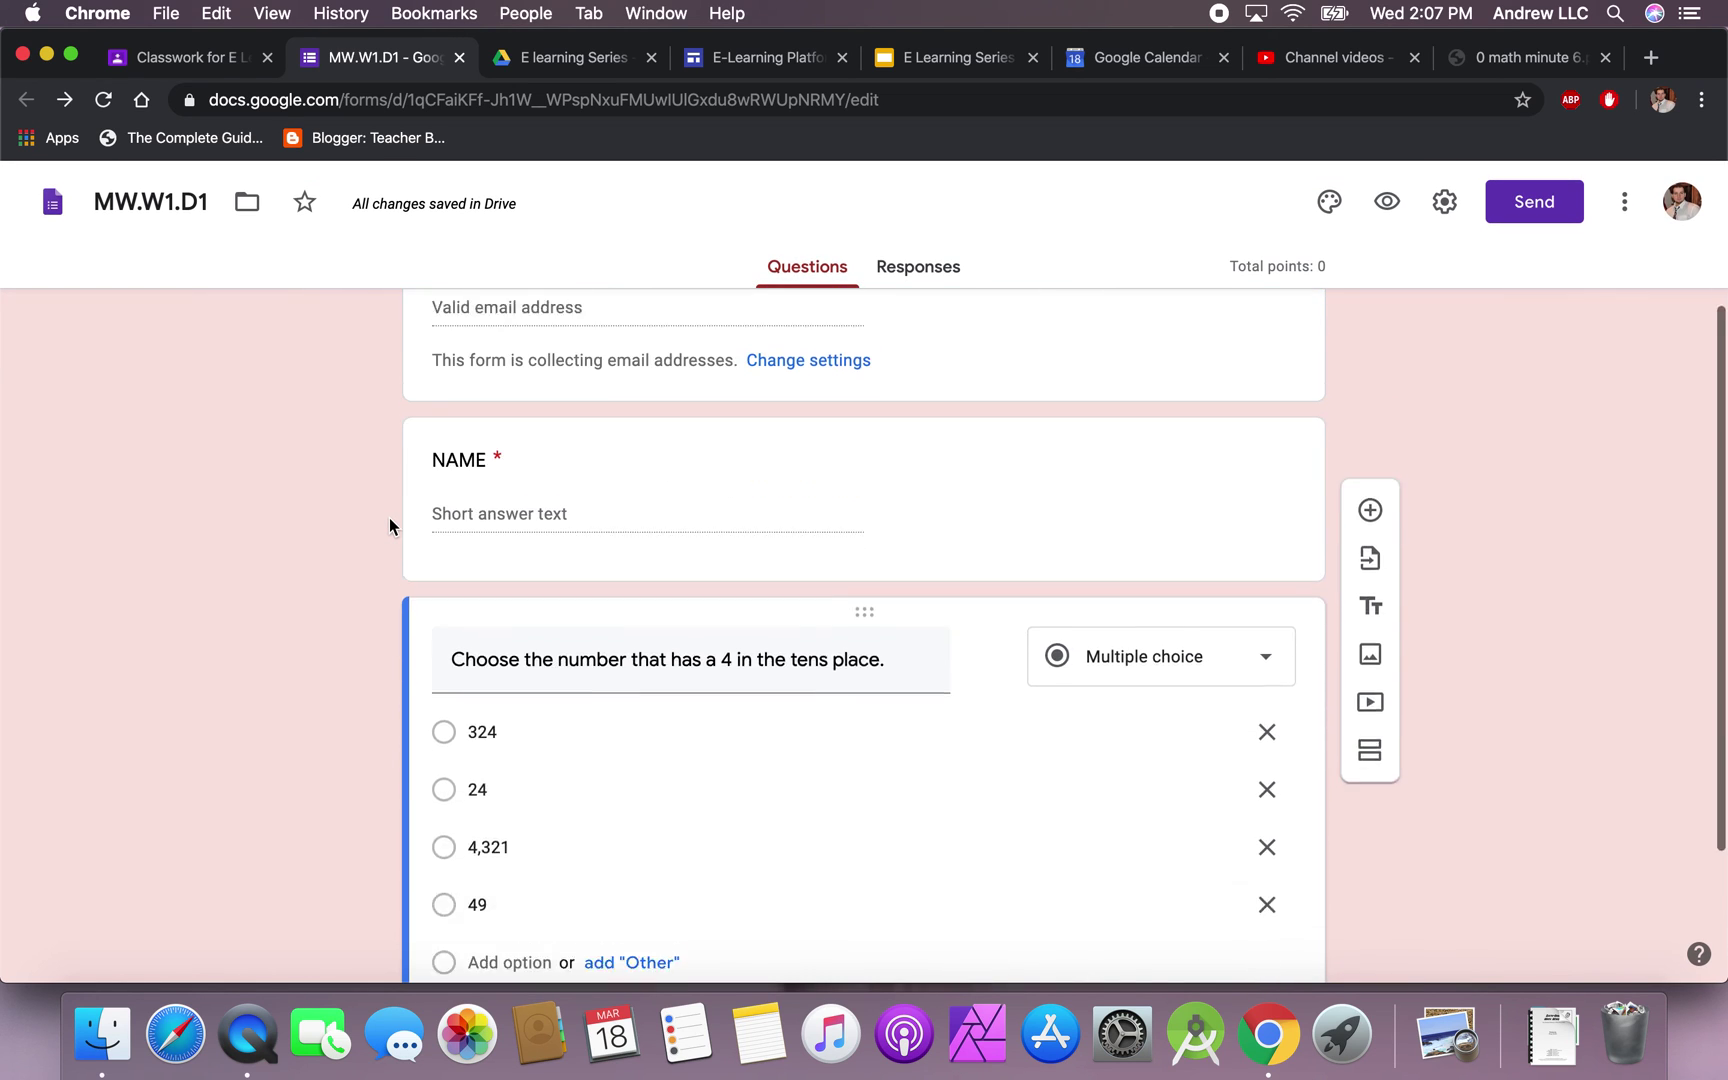
- Set the tens-place question's answer key to 49 worth 1 point, and make the question required
scroll(389, 517, down, 4)
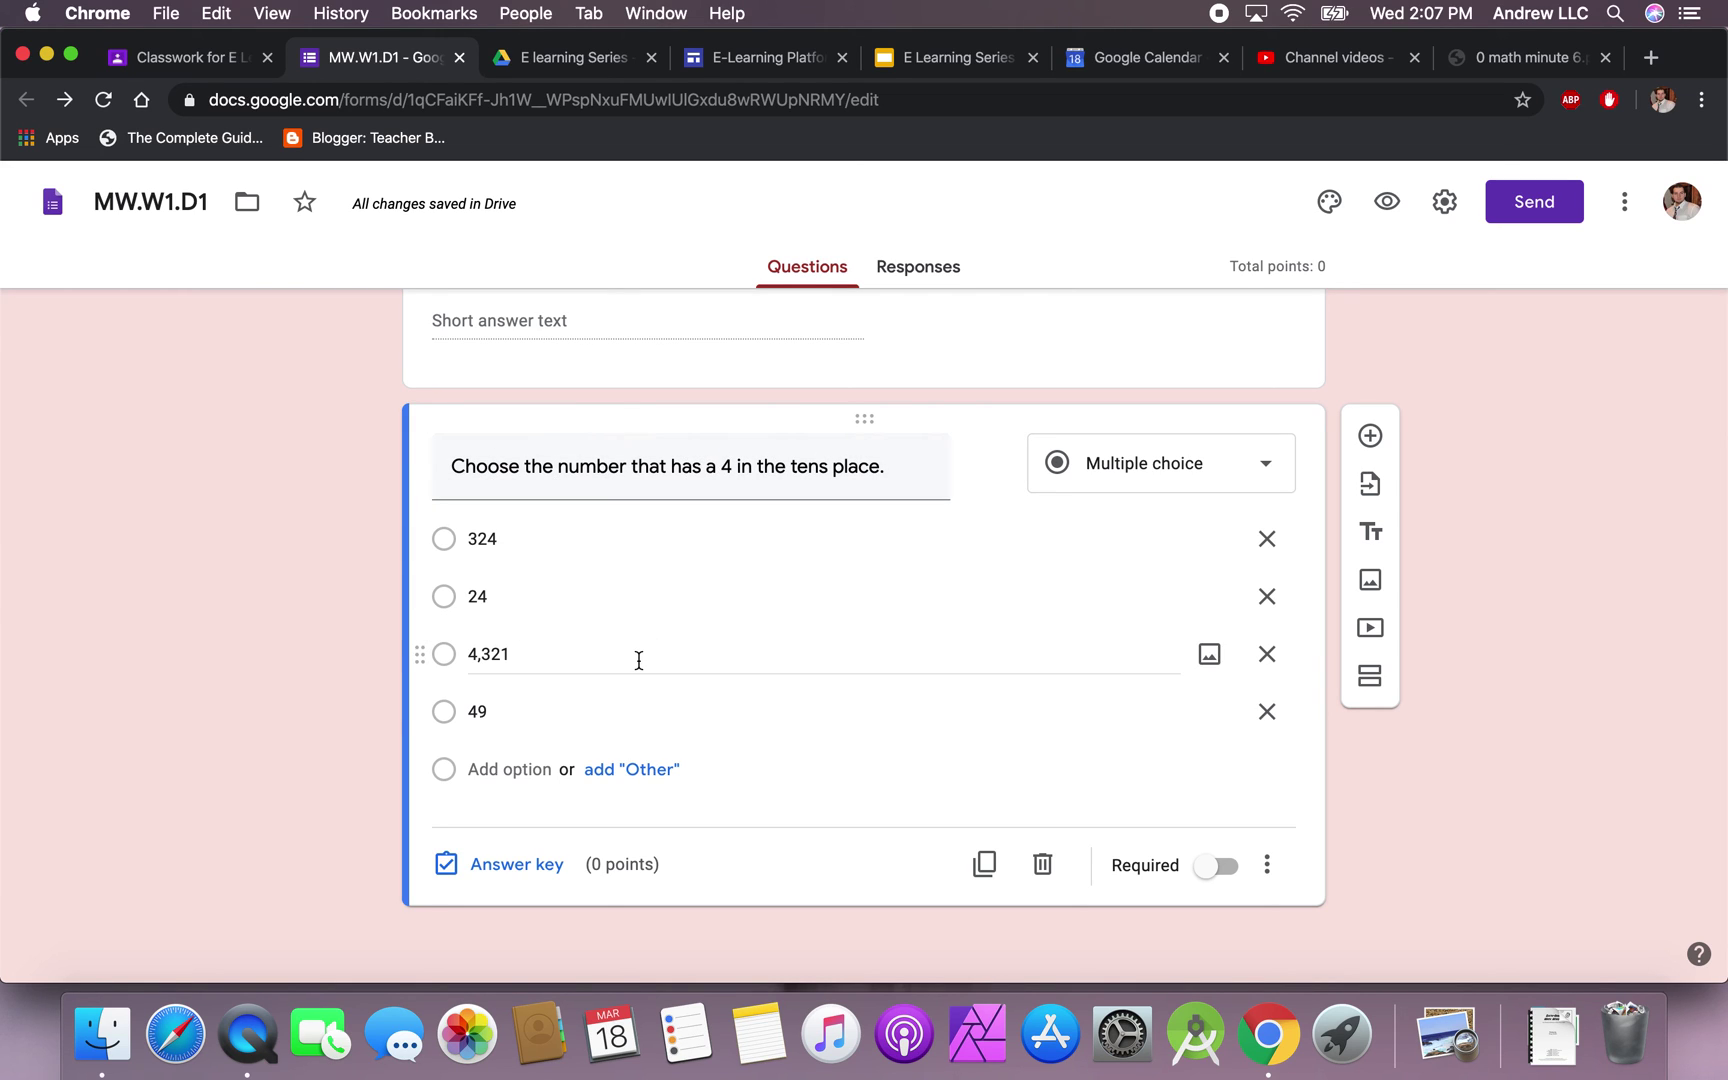
click(509, 863)
click(1230, 533)
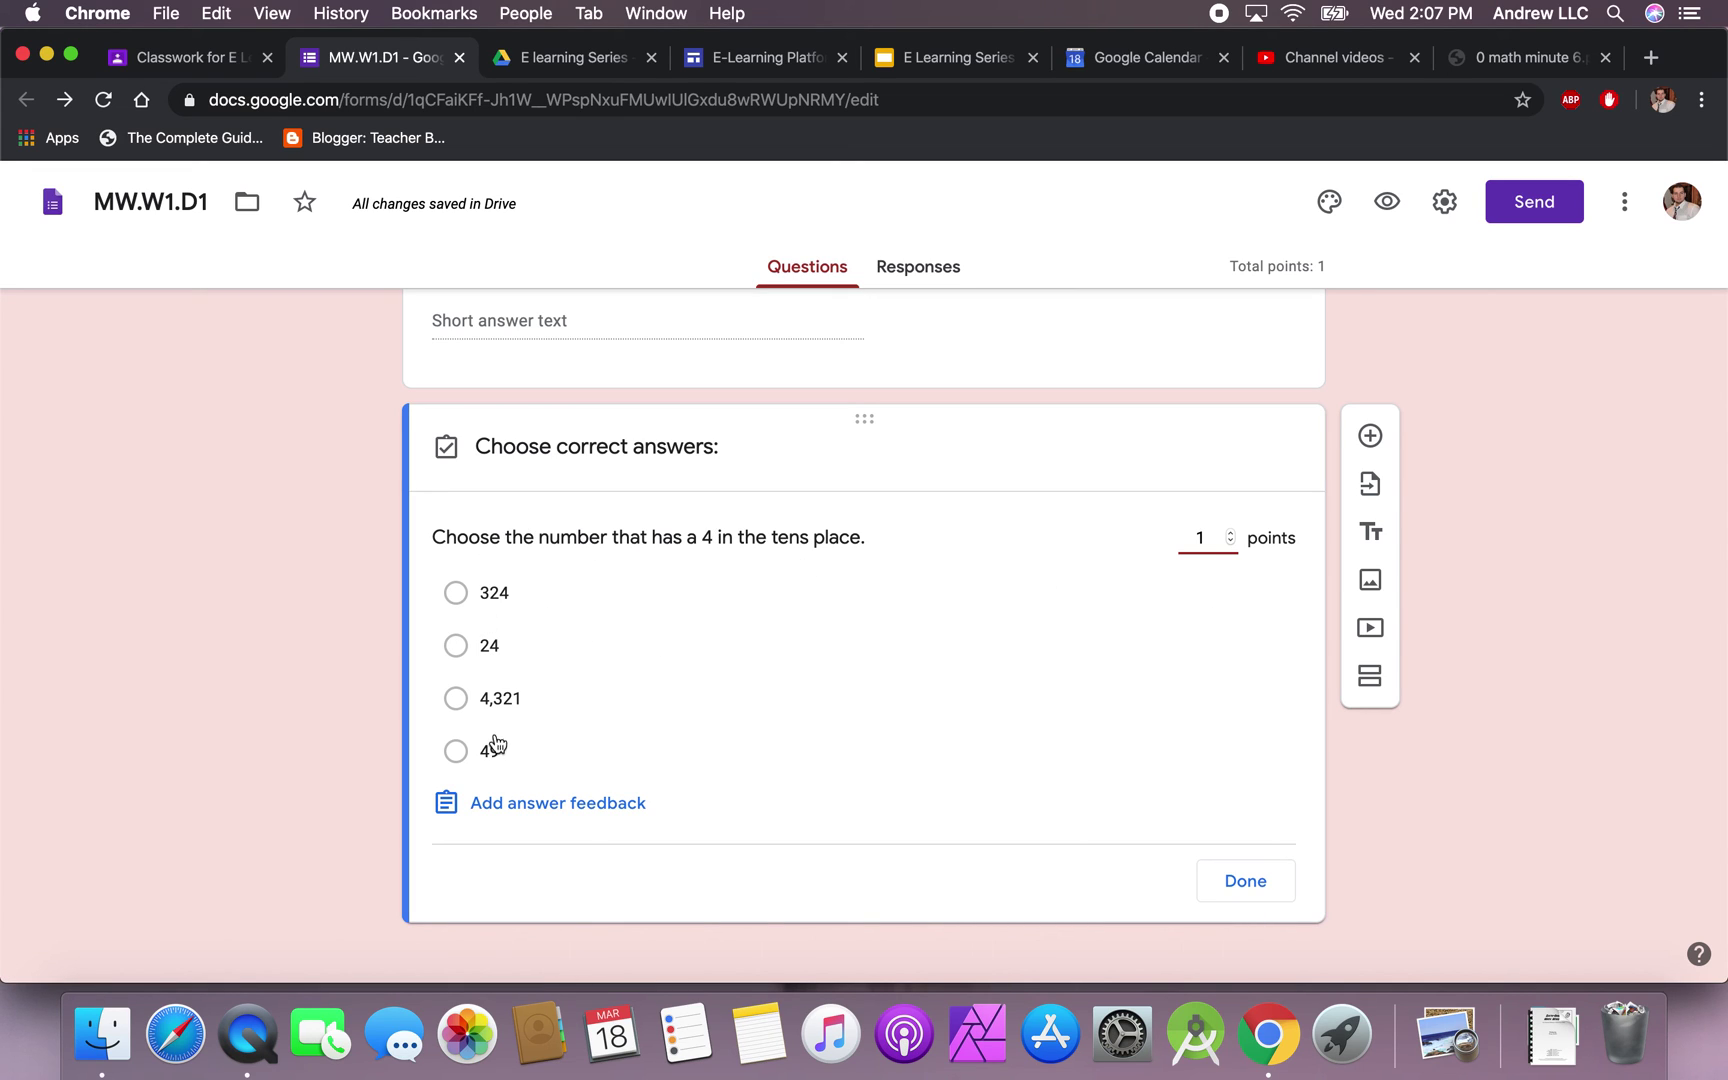
click(461, 753)
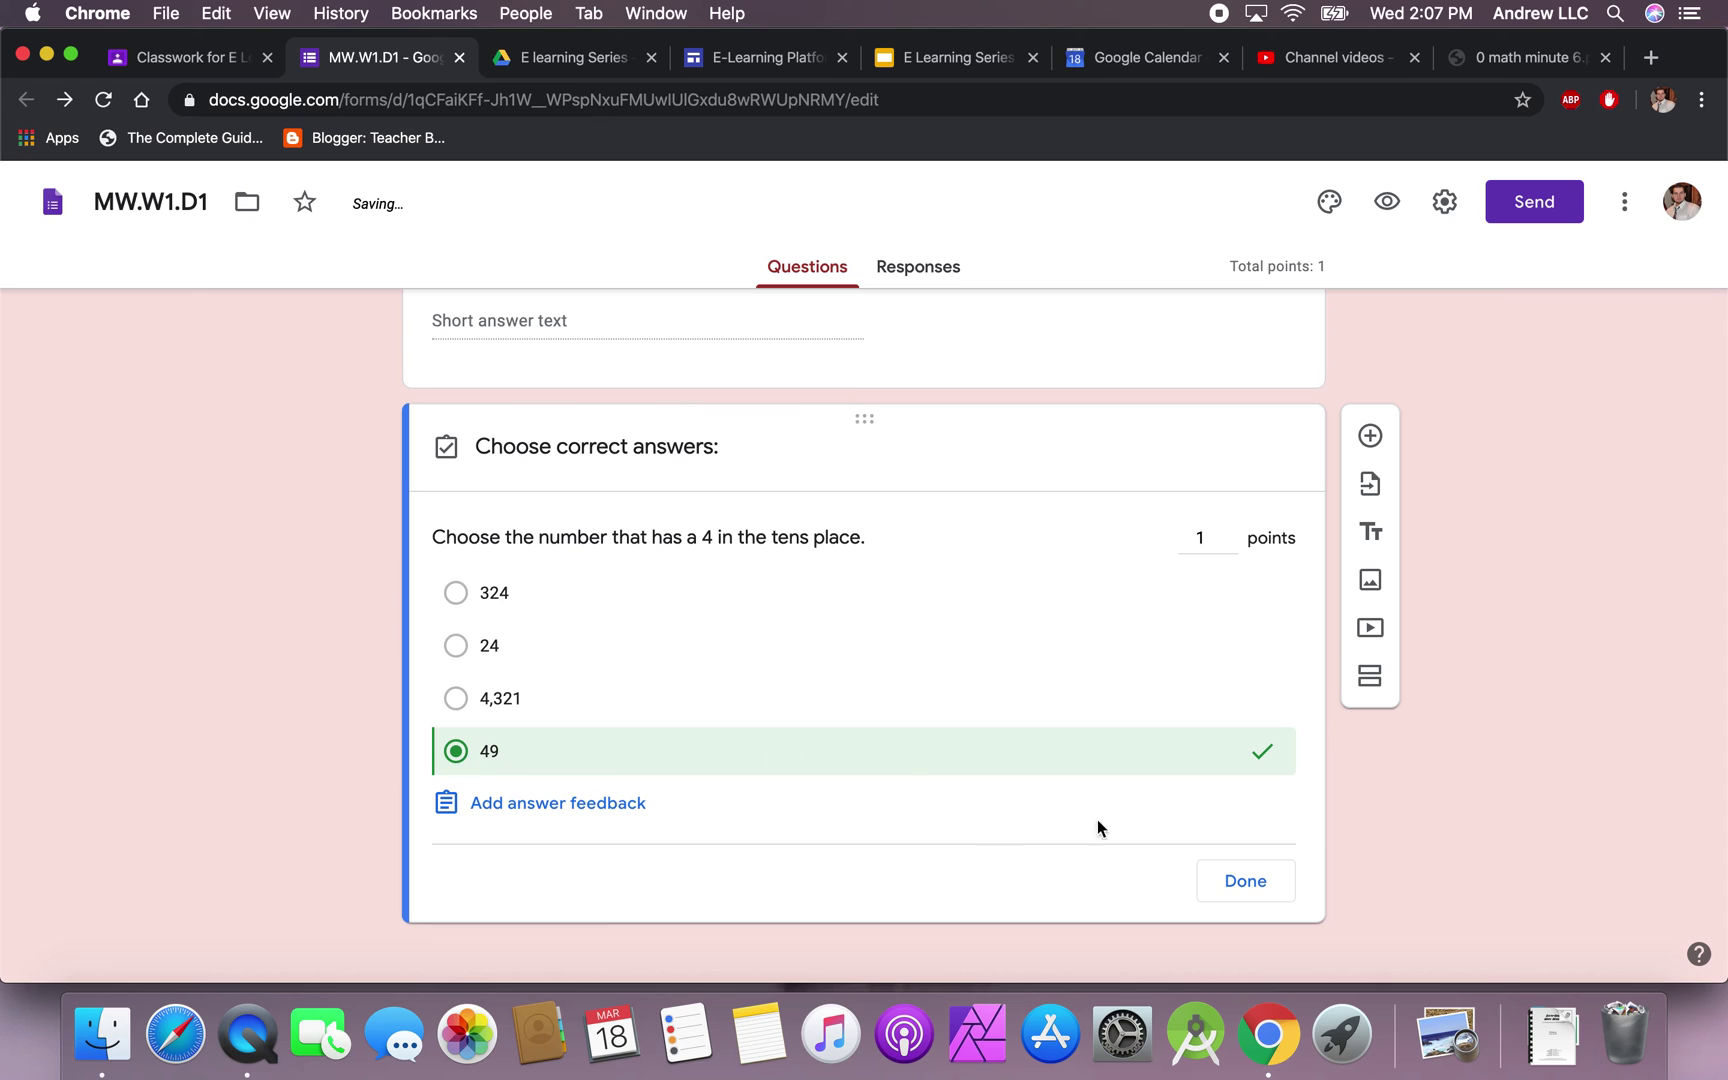
click(1232, 877)
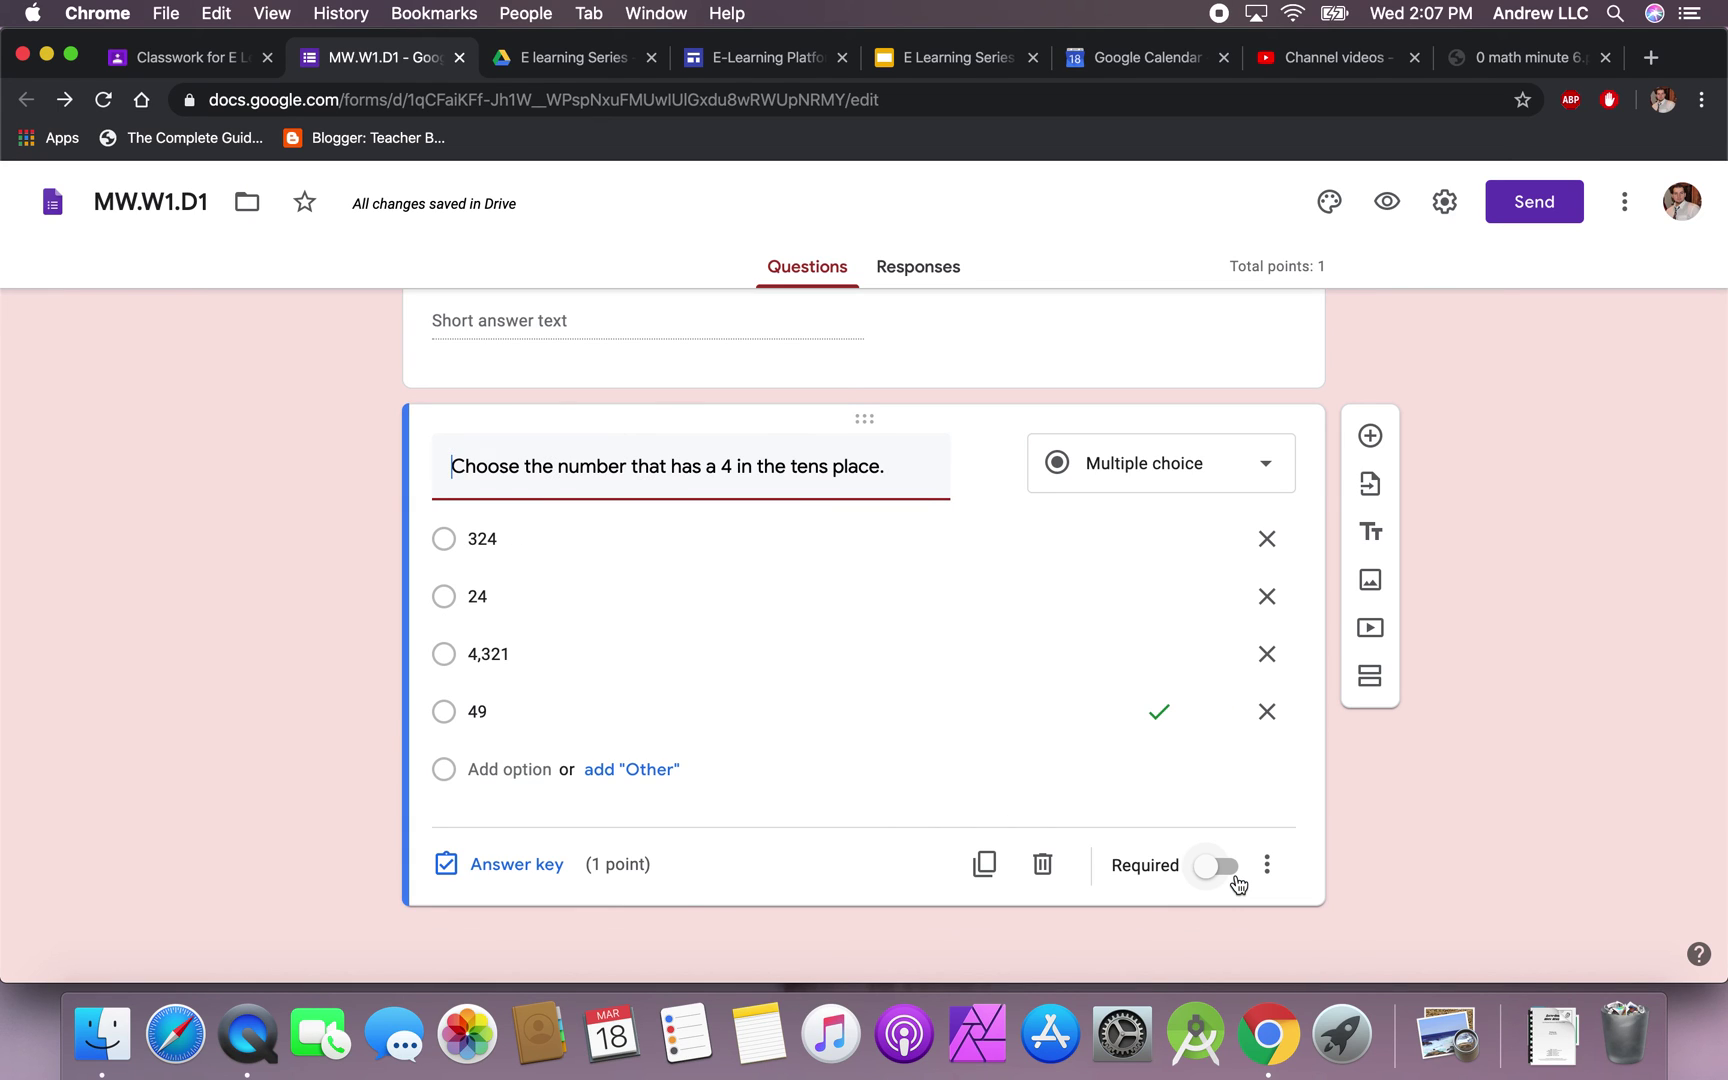
click(1218, 867)
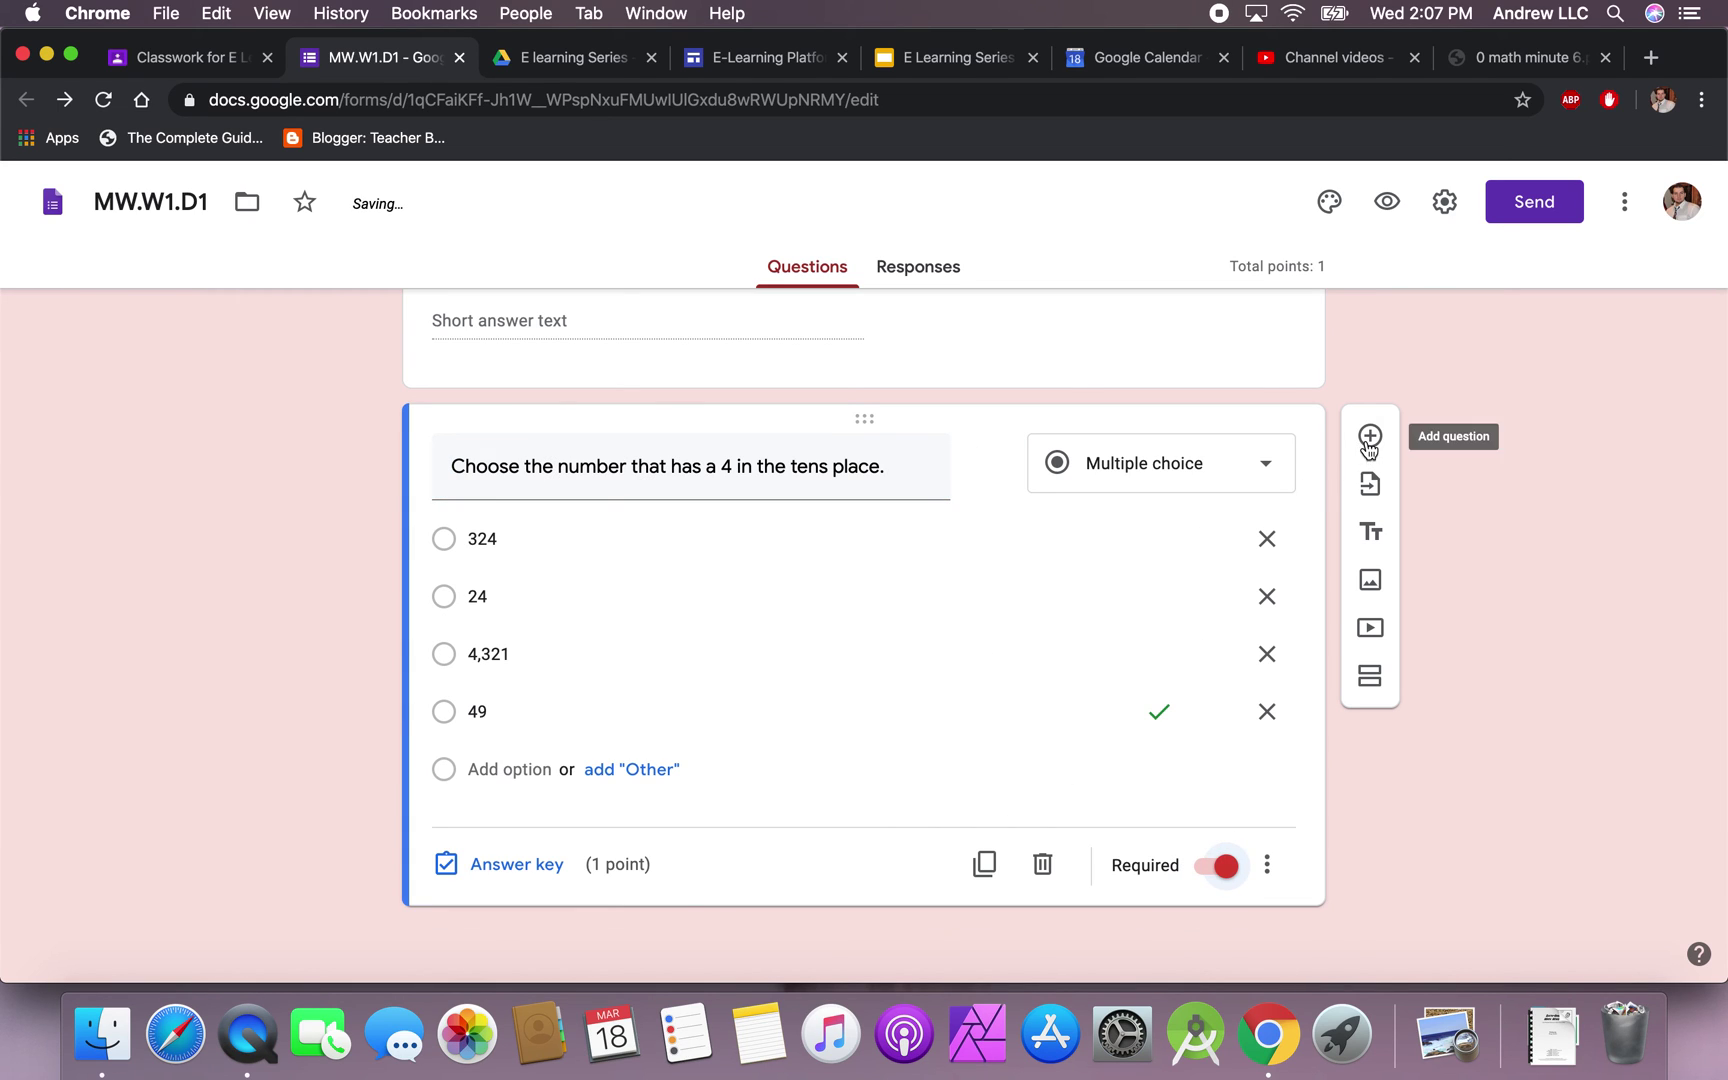
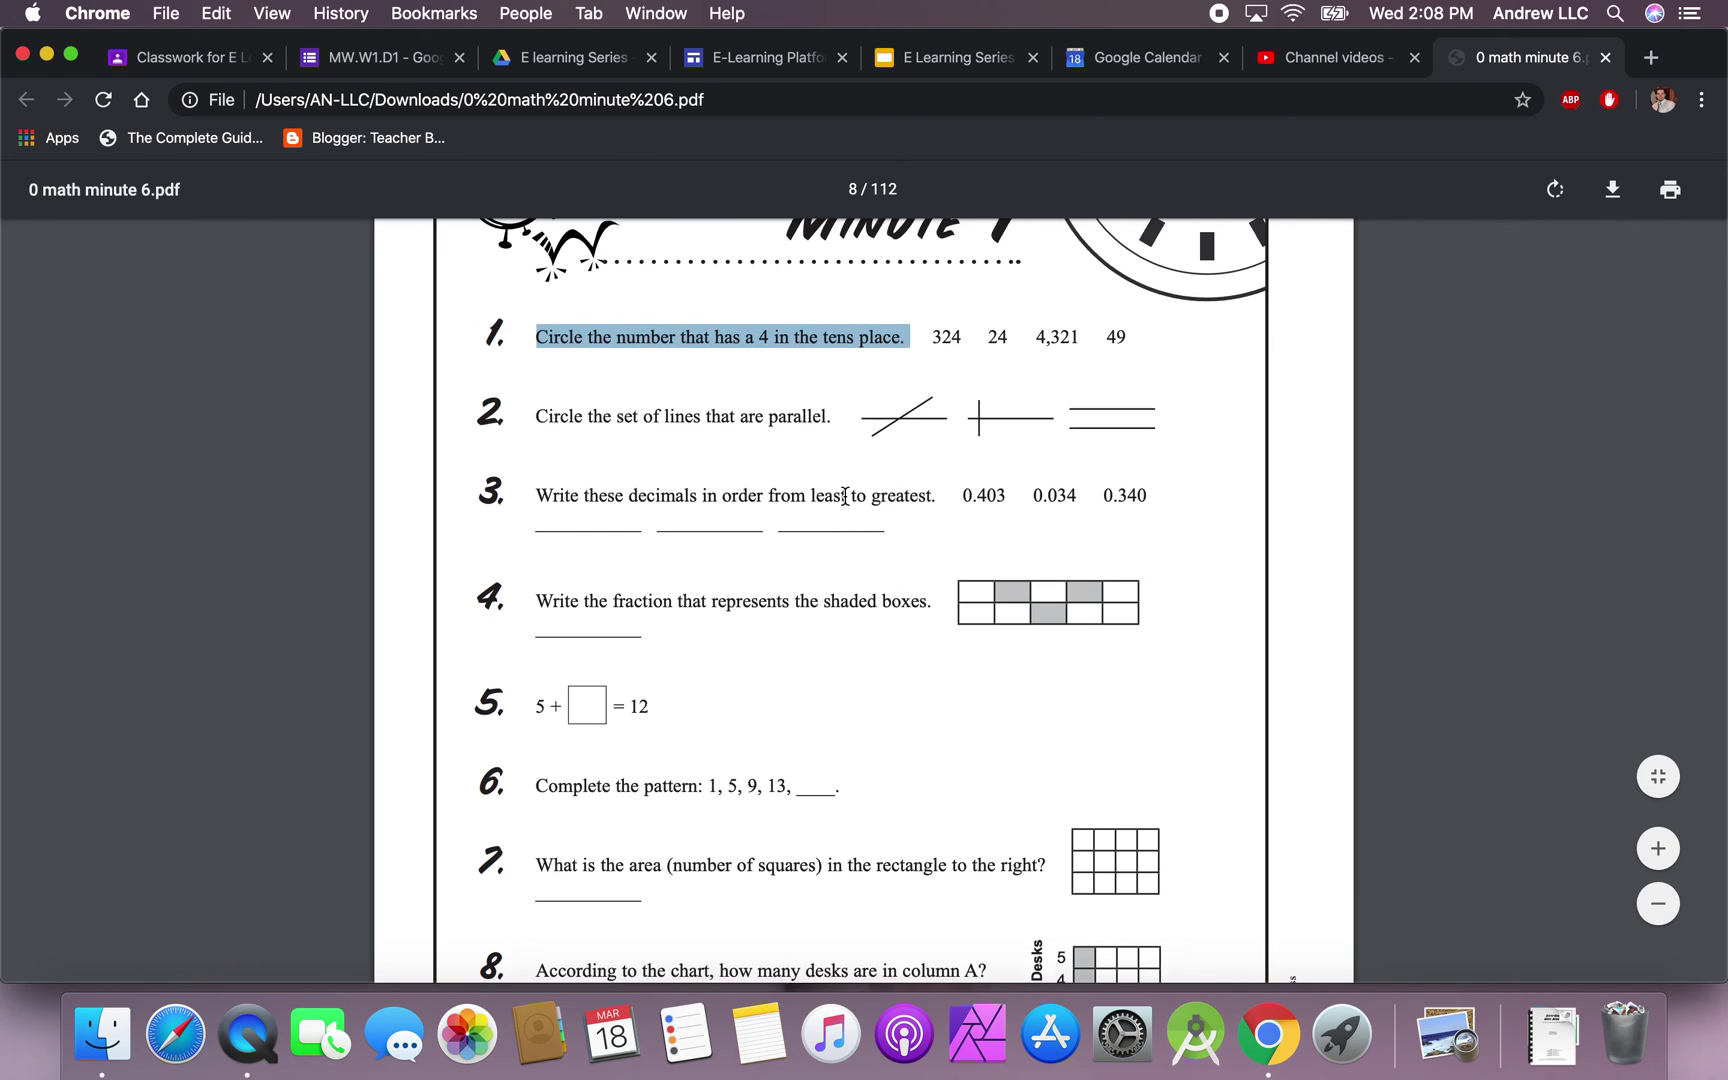
- Copy the text of question 3, "Write these decimals in order from least to greatest.", from the math minute PDF and return to the form
scroll(870, 490, down, 1)
drag(538, 440, 937, 444)
key(super+c)
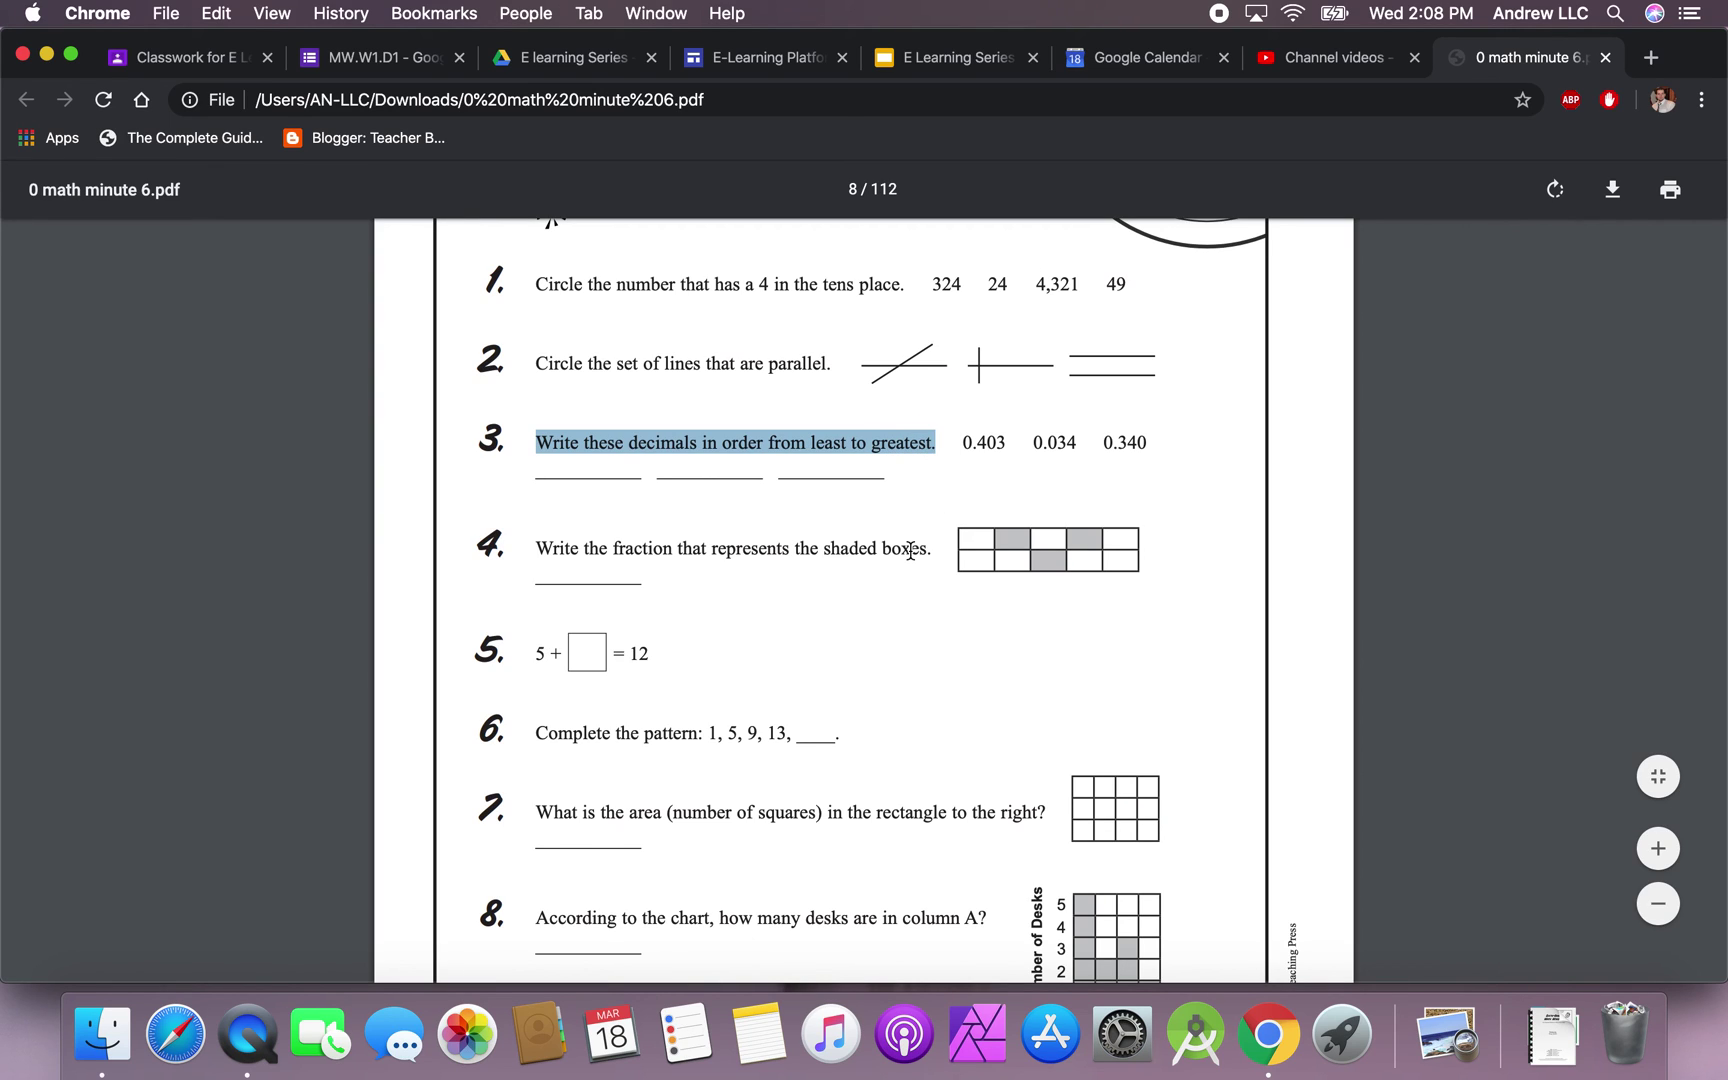
click(330, 57)
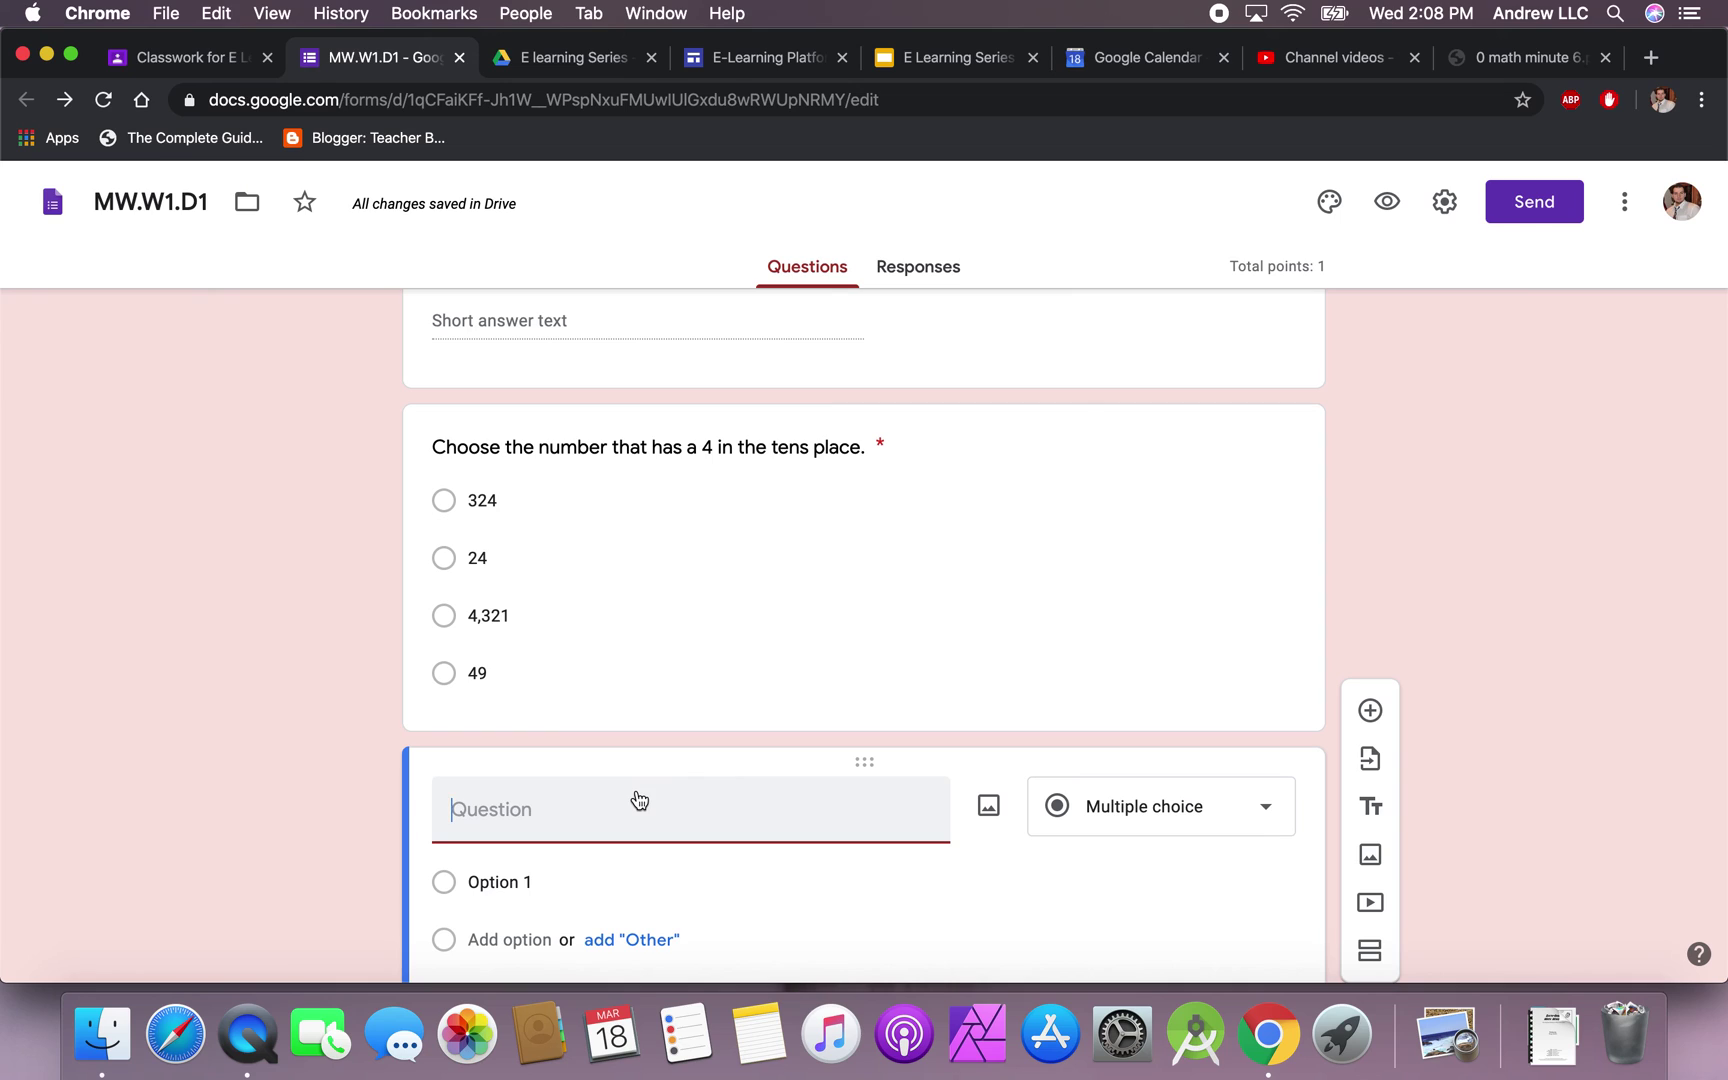
- Paste the copied text as the new question's title and reword it to "Place the decimals in order from least to greatest"
key(super+v)
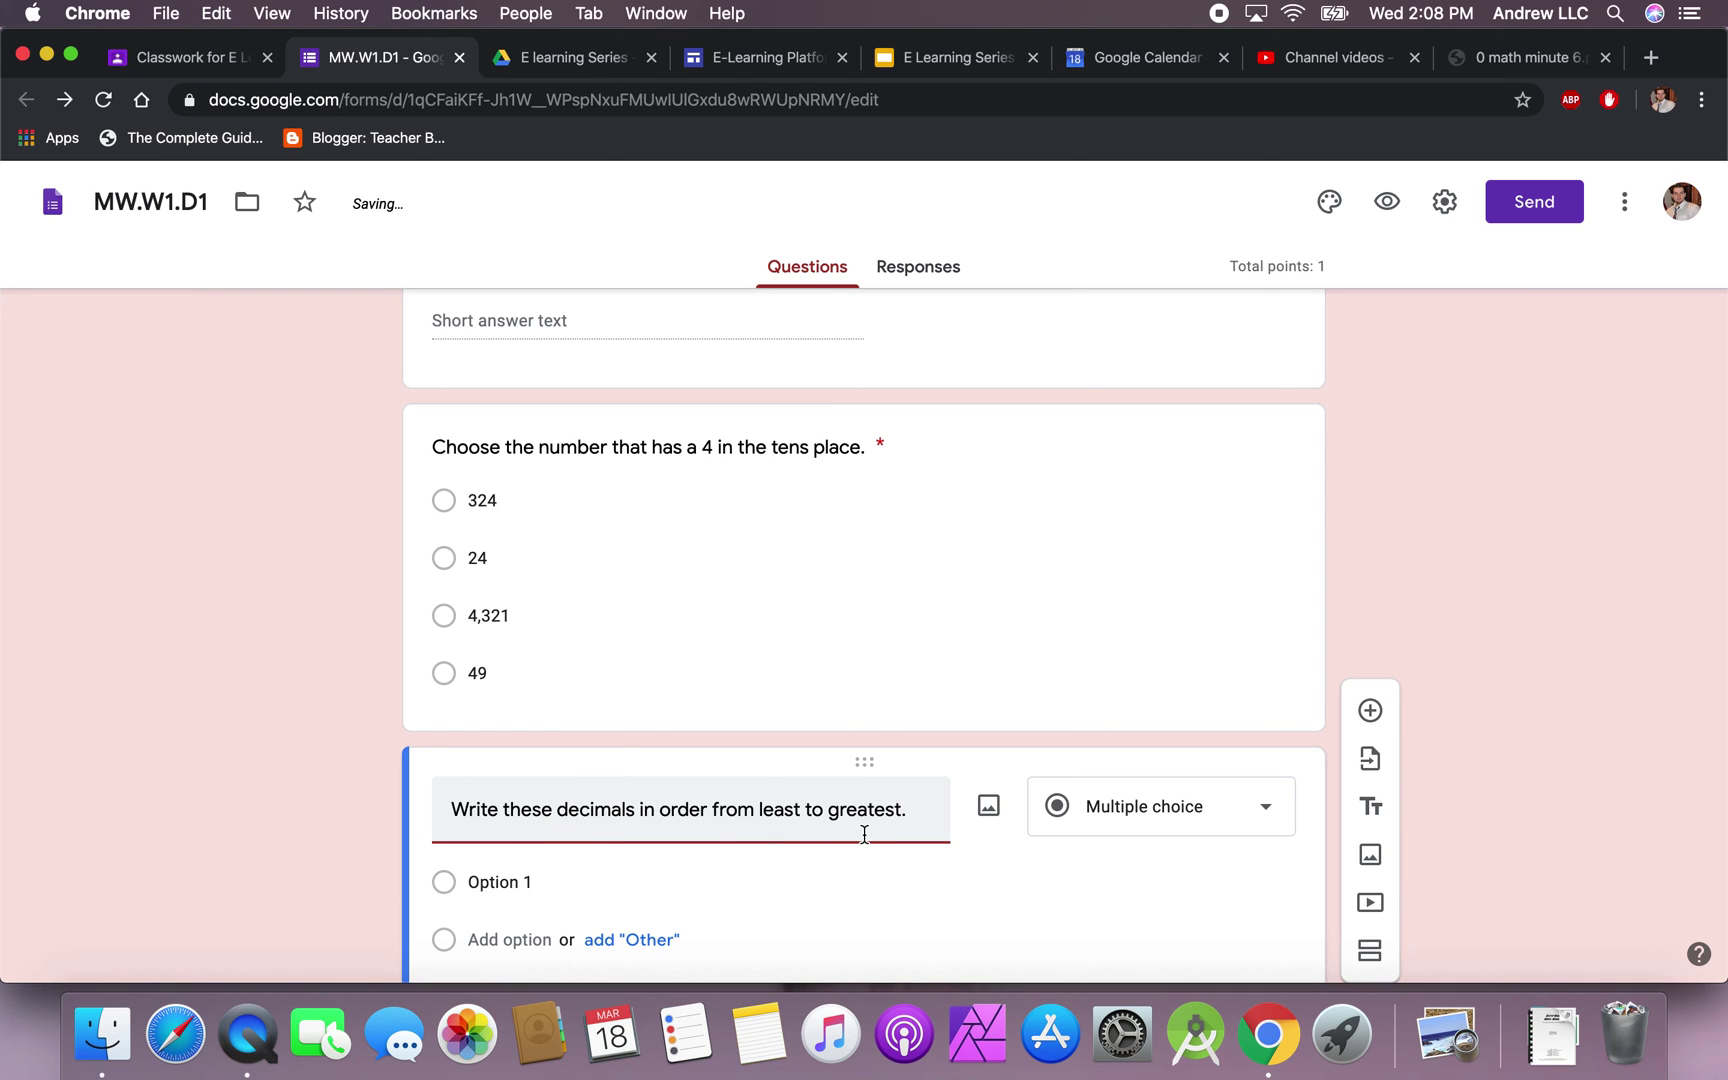
double_click(474, 812)
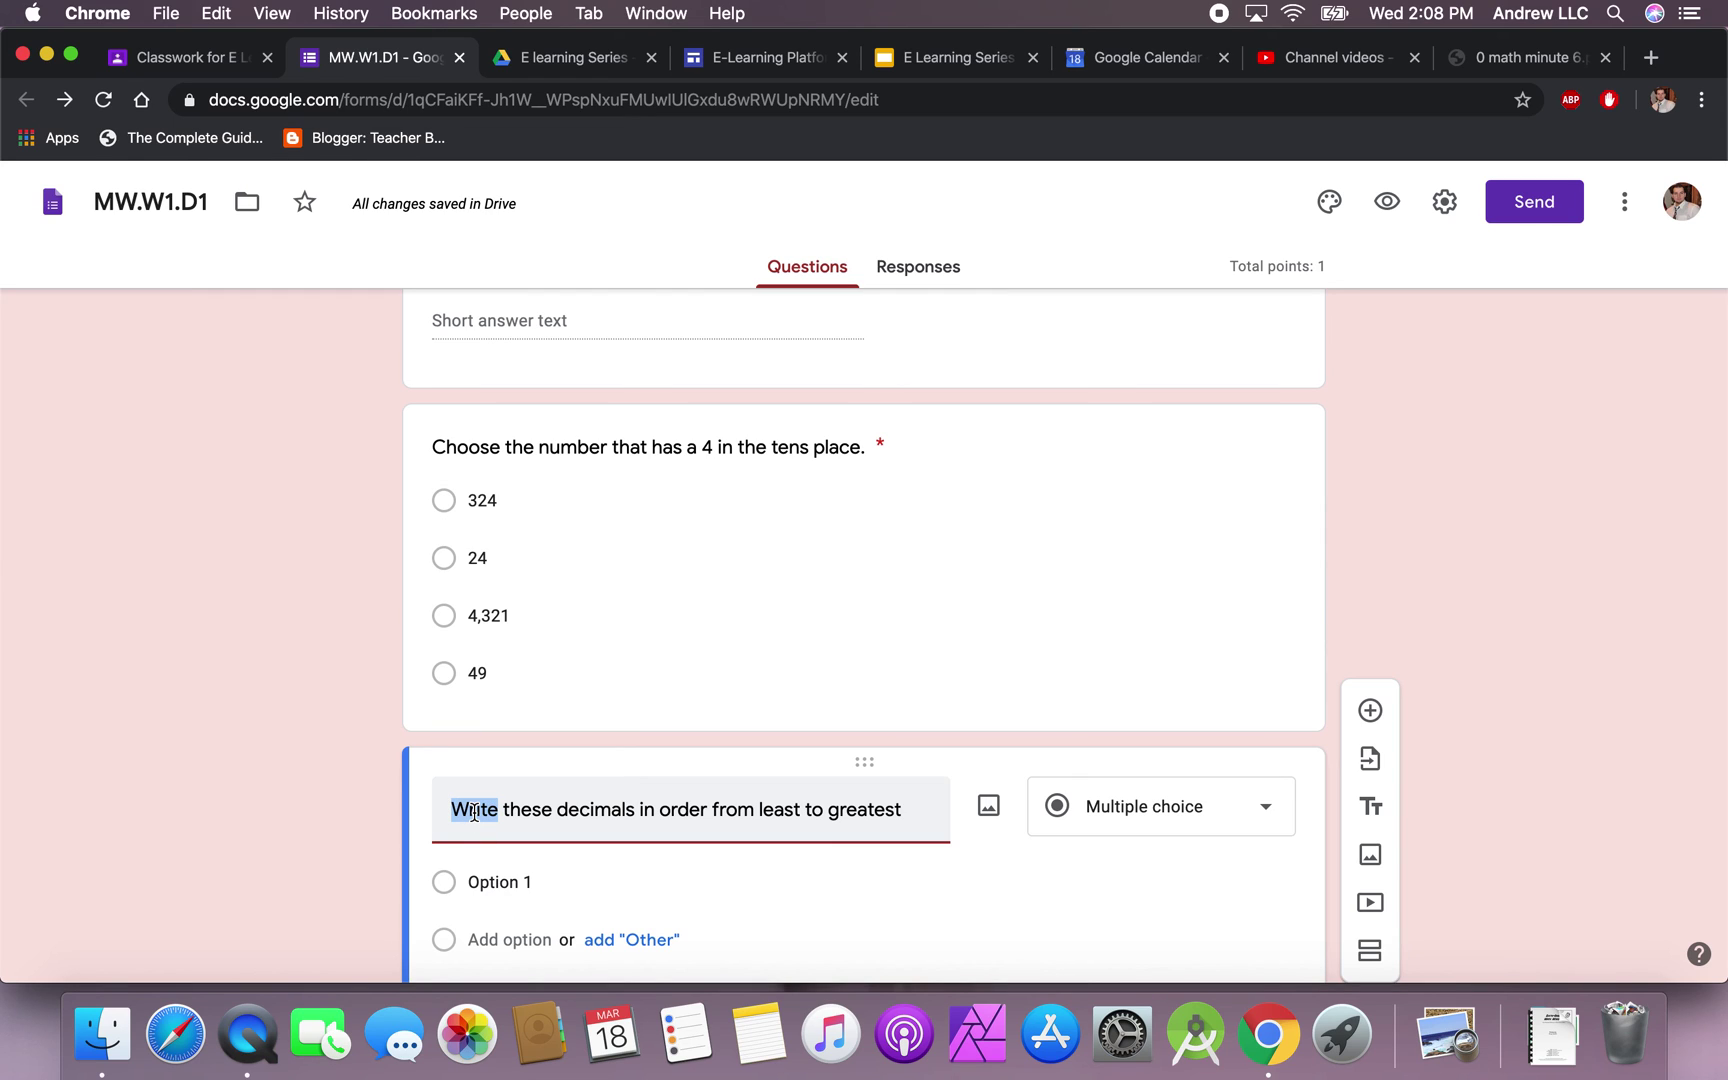
text(Choose)
click(543, 812)
double_click(543, 812)
text(the)
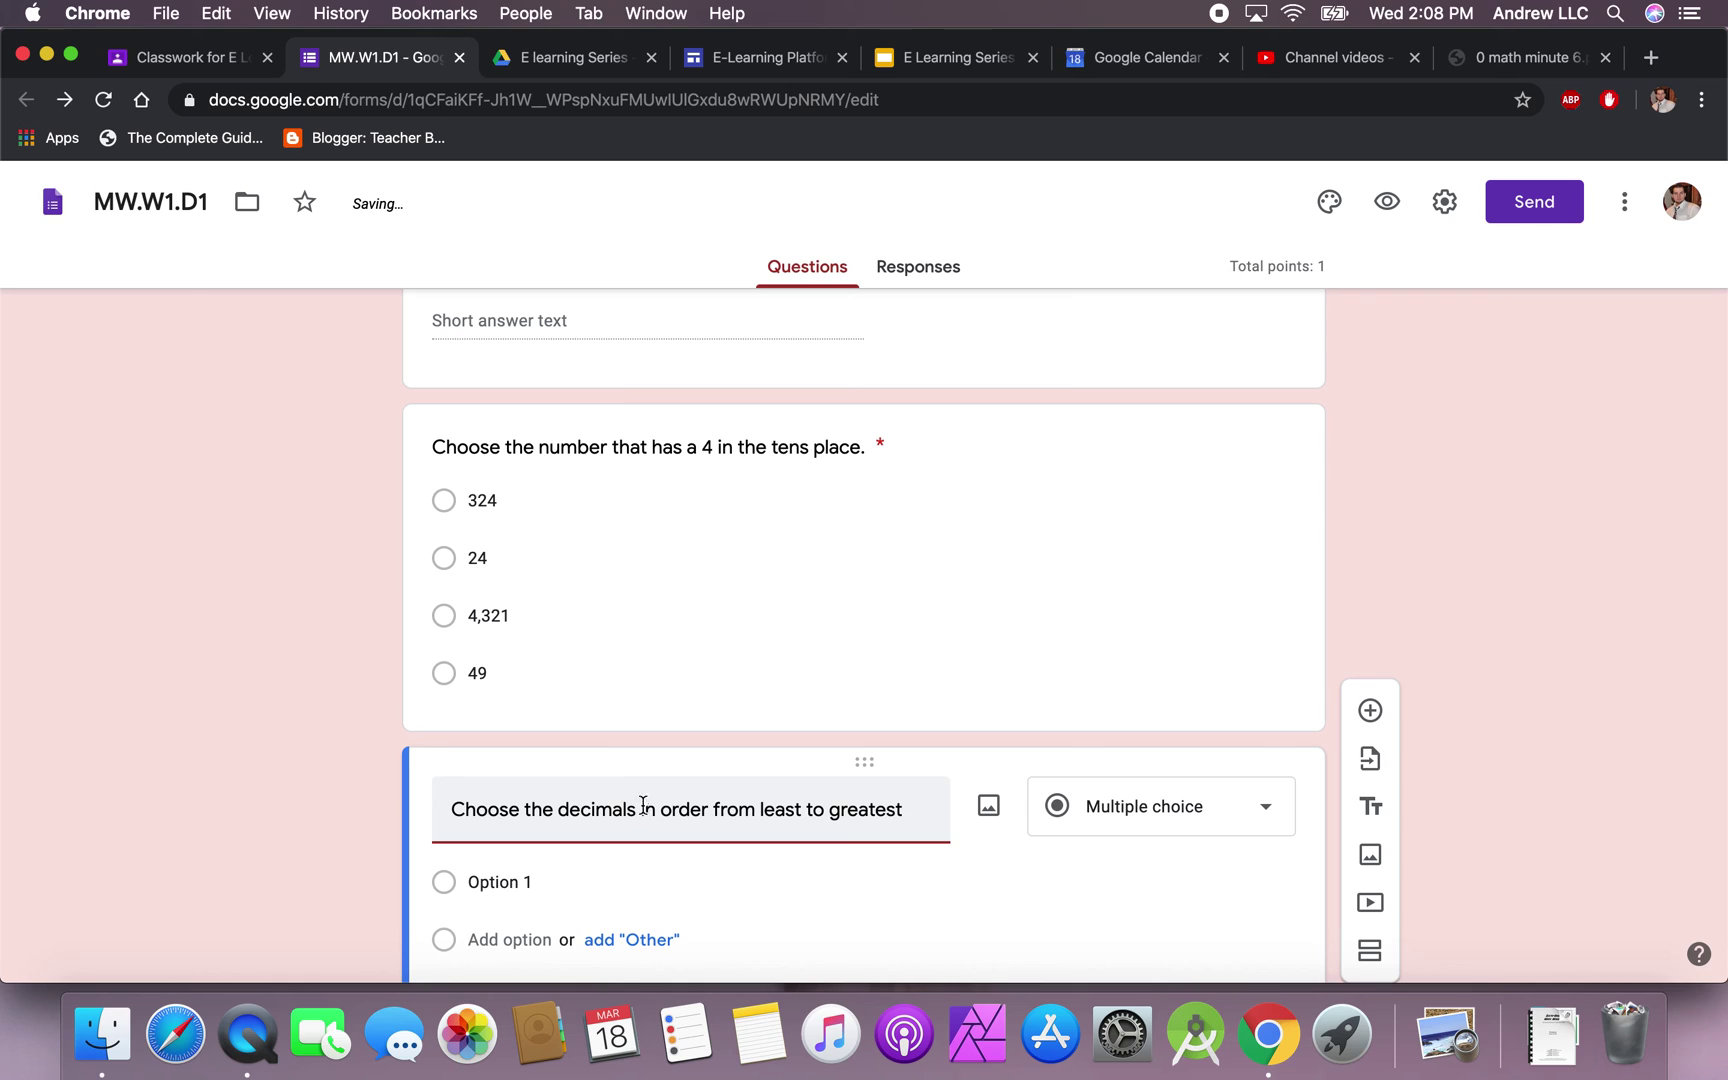
double_click(474, 810)
text(Place)
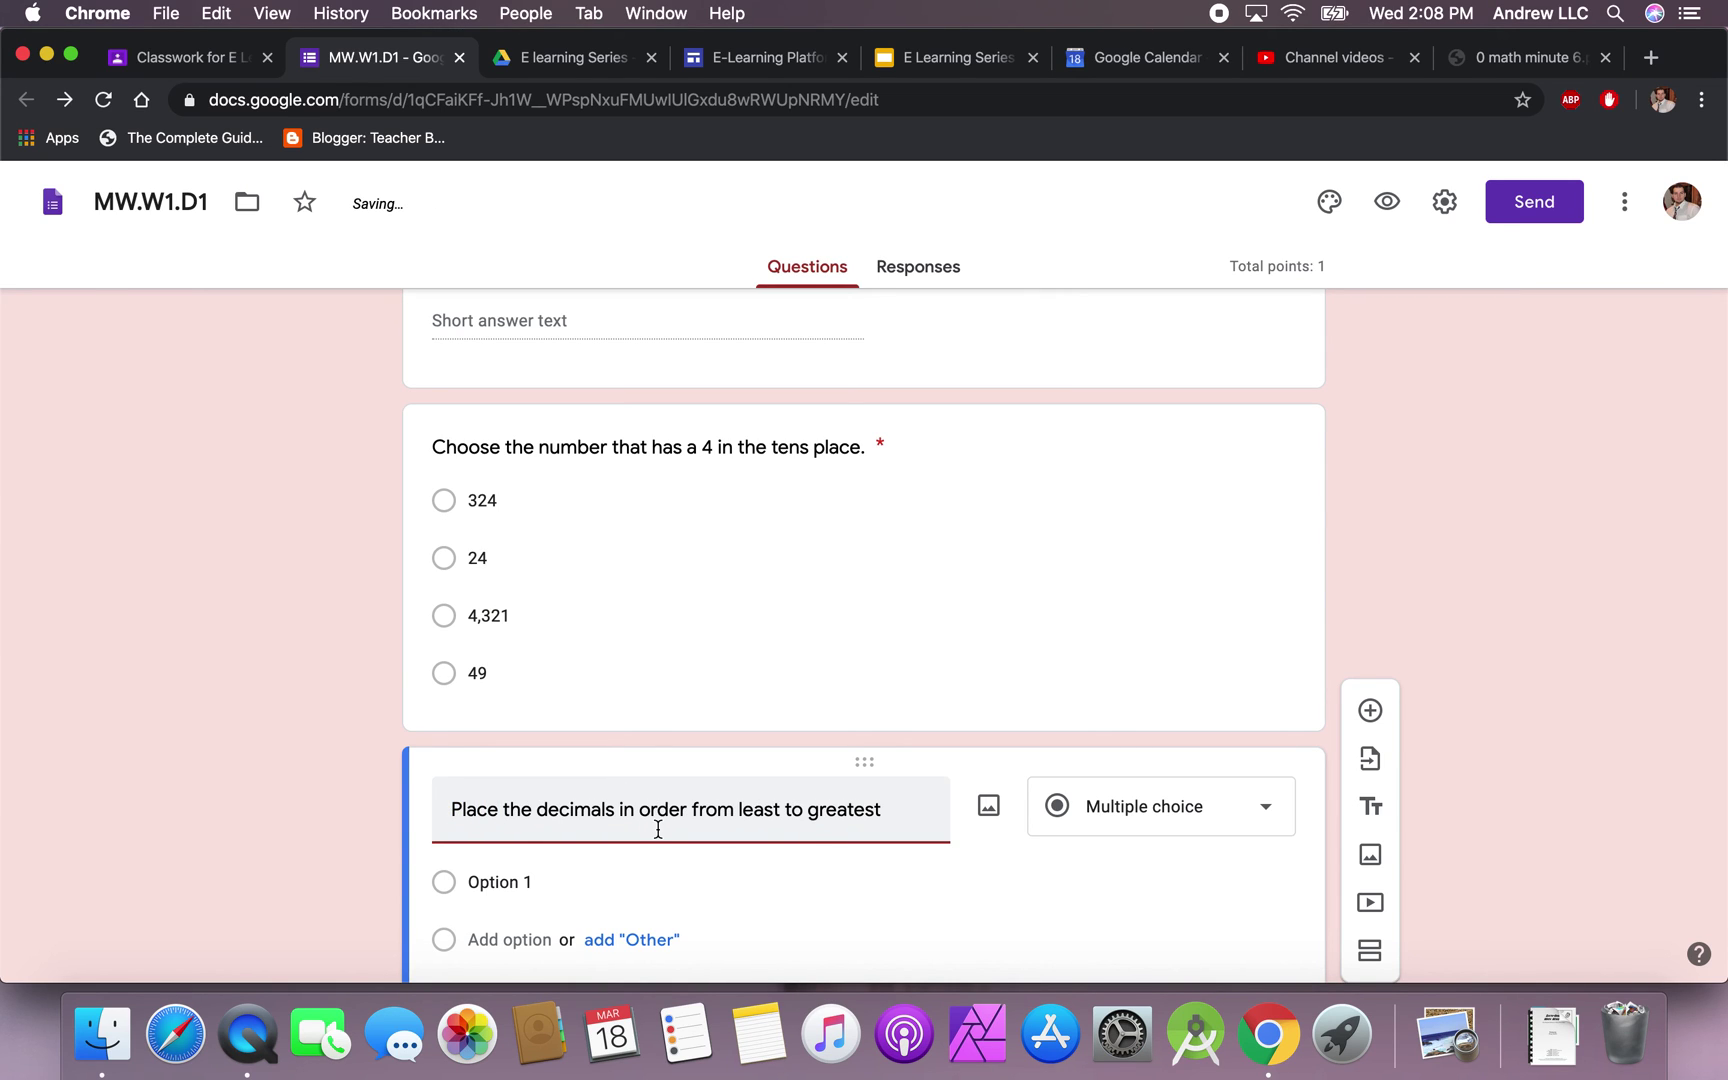
- Copy question 3's decimals from the math minute PDF and paste them as the first answer option, "0.403 0.034 0.340"
scroll(663, 900, down, 3)
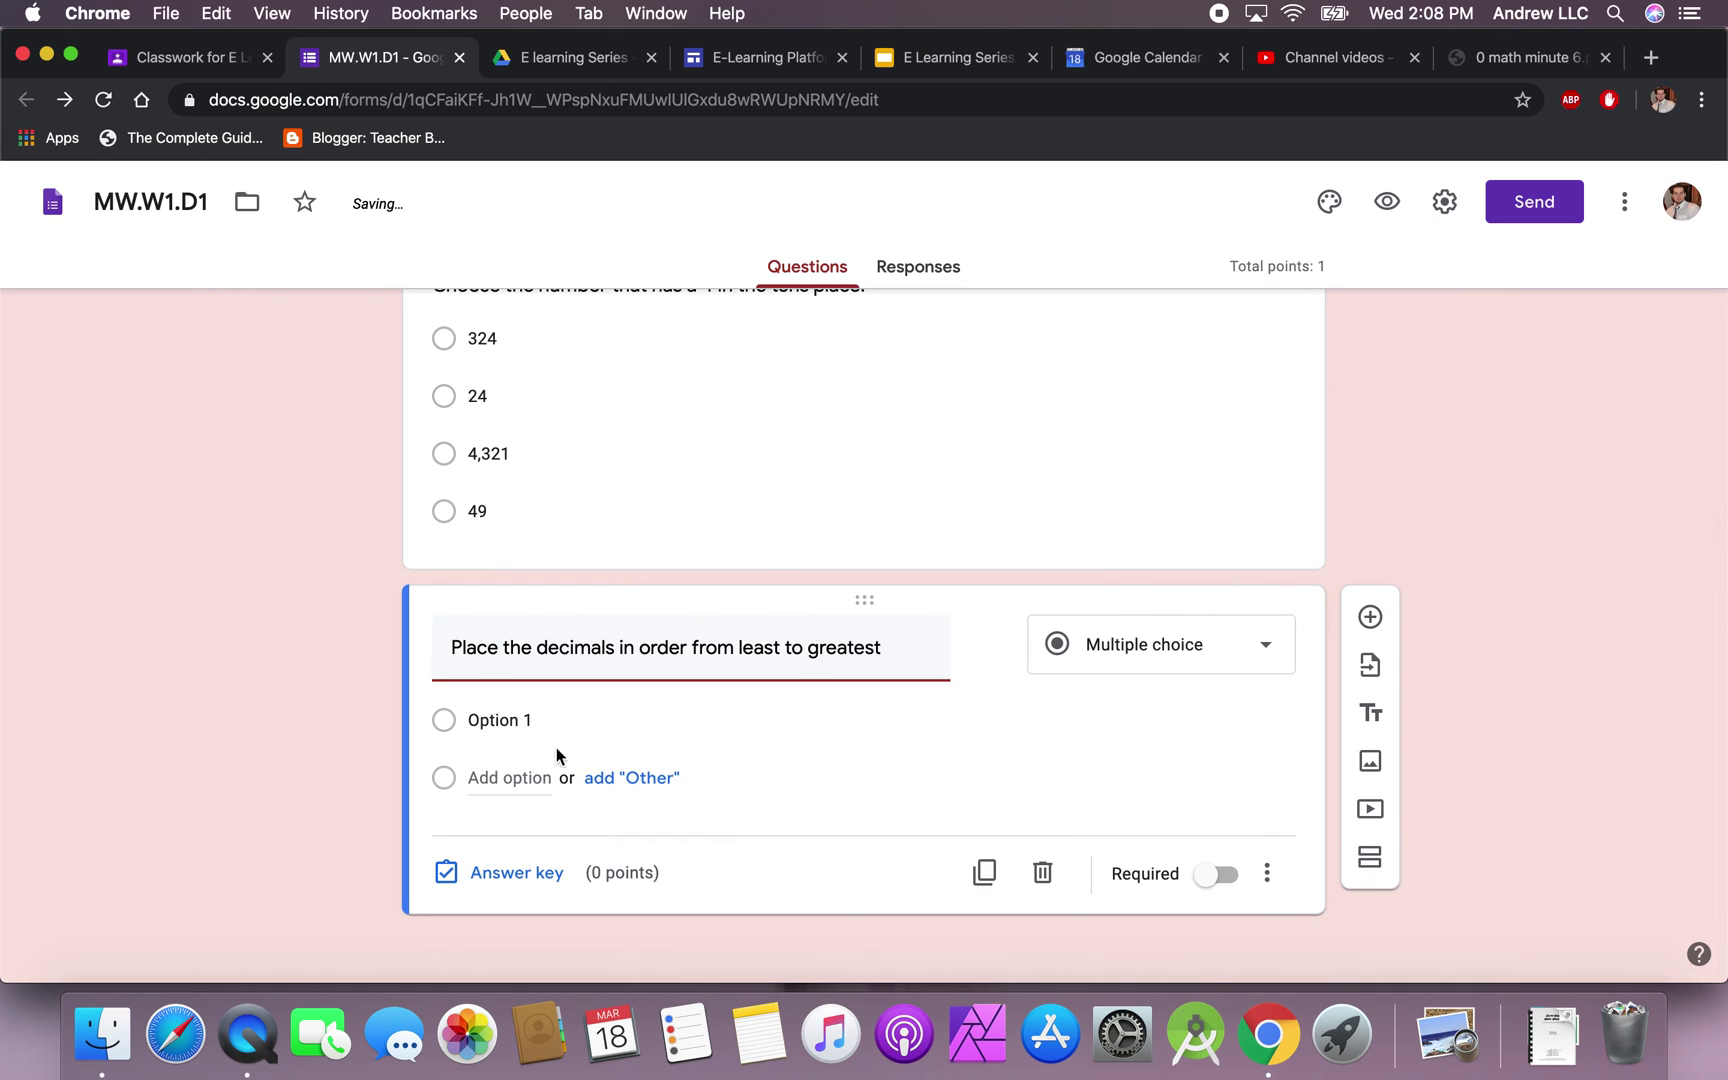
click(1481, 67)
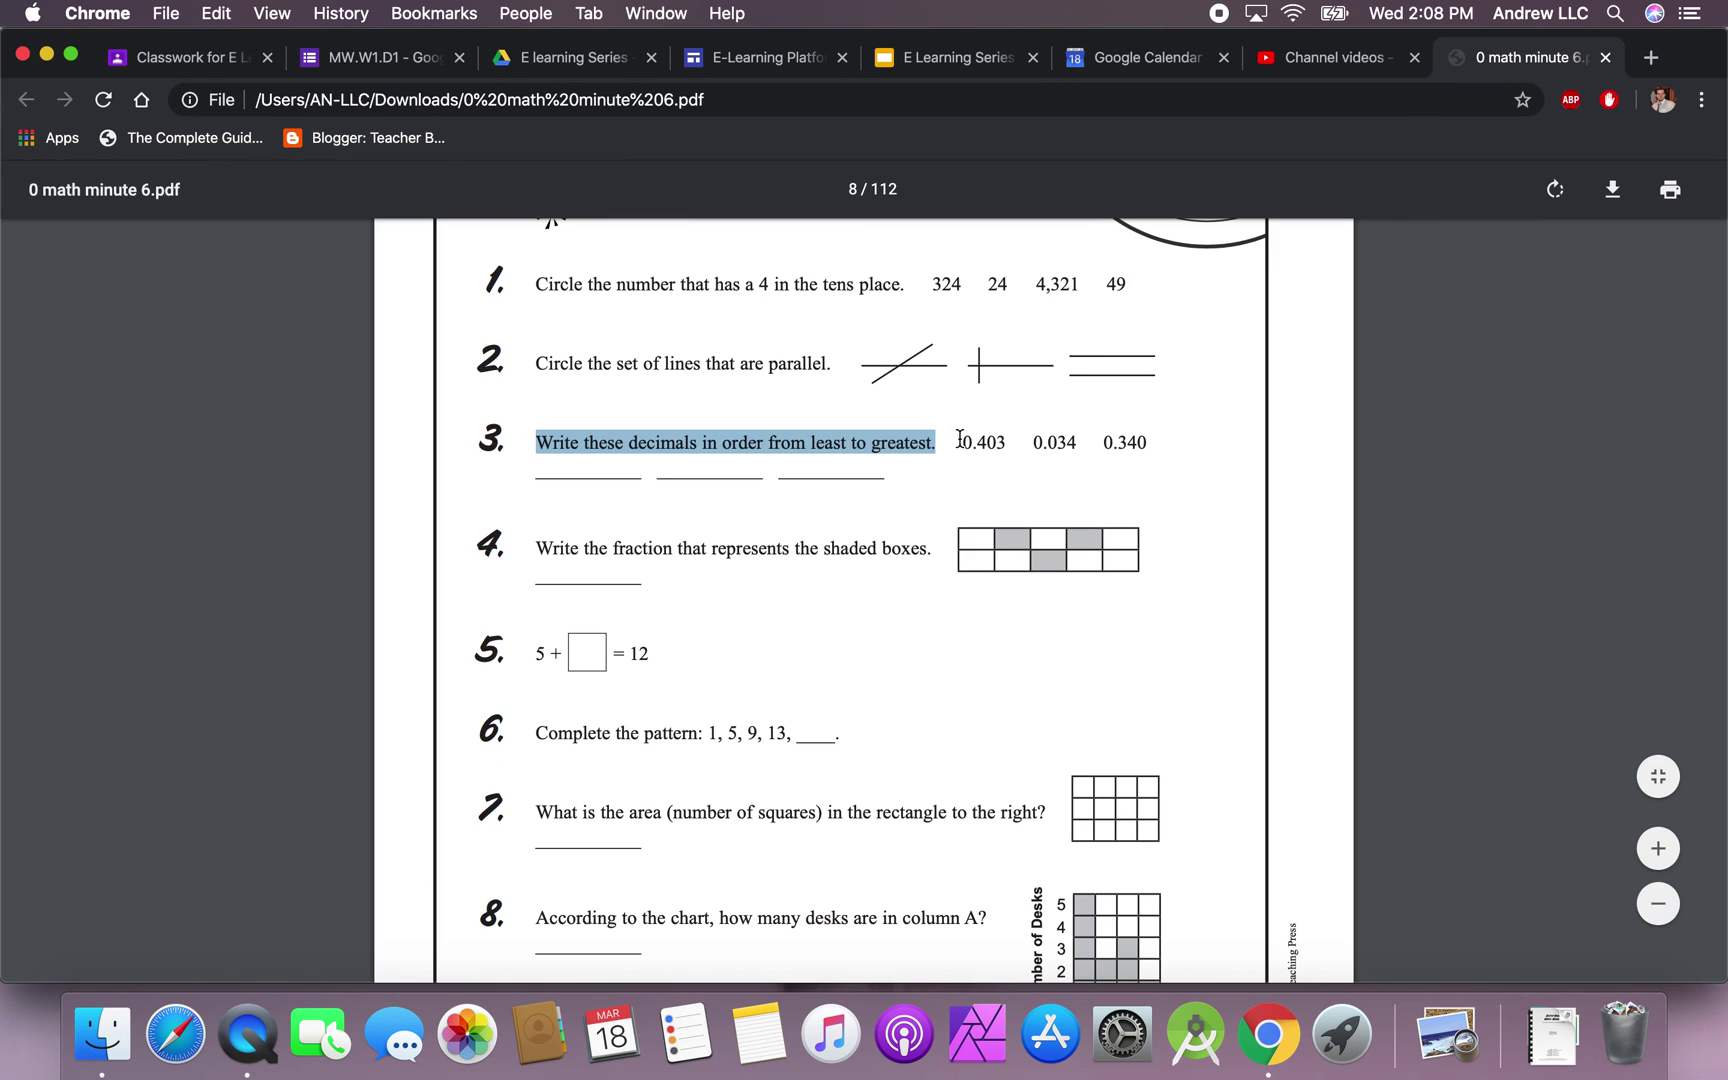
drag(966, 442, 1146, 441)
key(super+c)
click(369, 63)
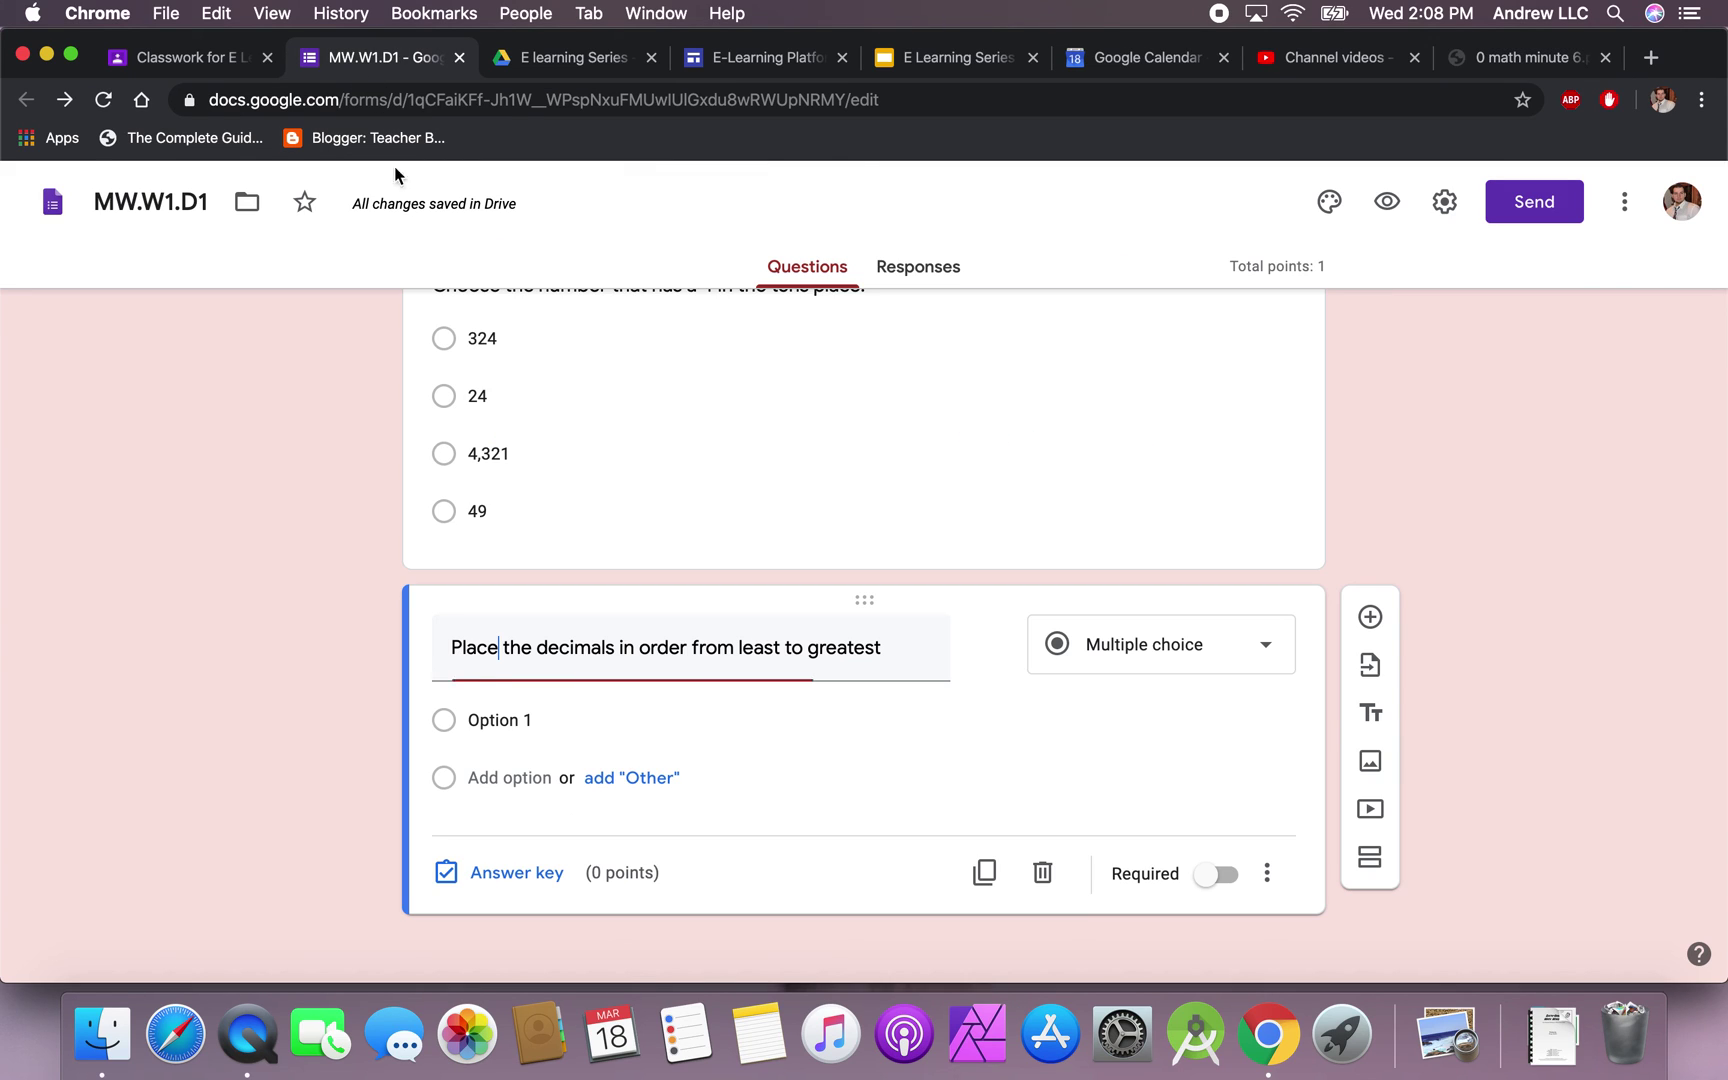
click(497, 717)
key(super+v)
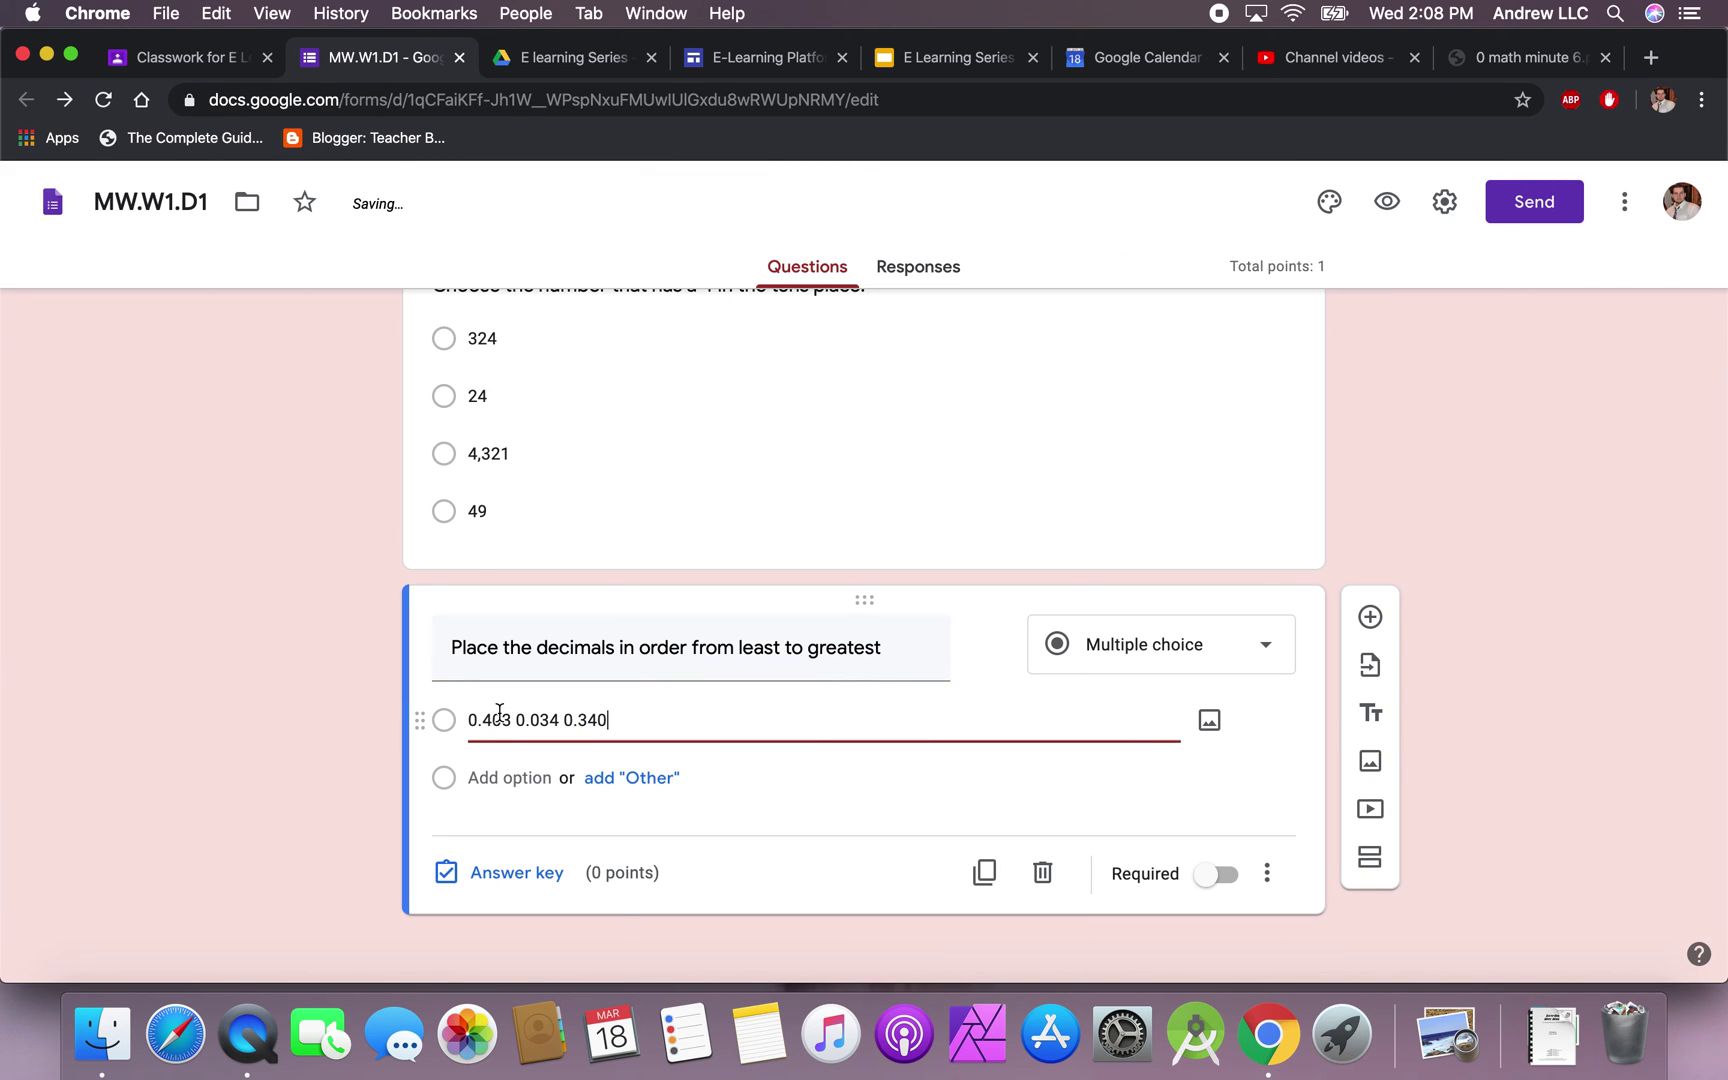
- Add a second answer option with the decimals reordered as "0.034 0.340 0.403"
click(501, 779)
key(super+v)
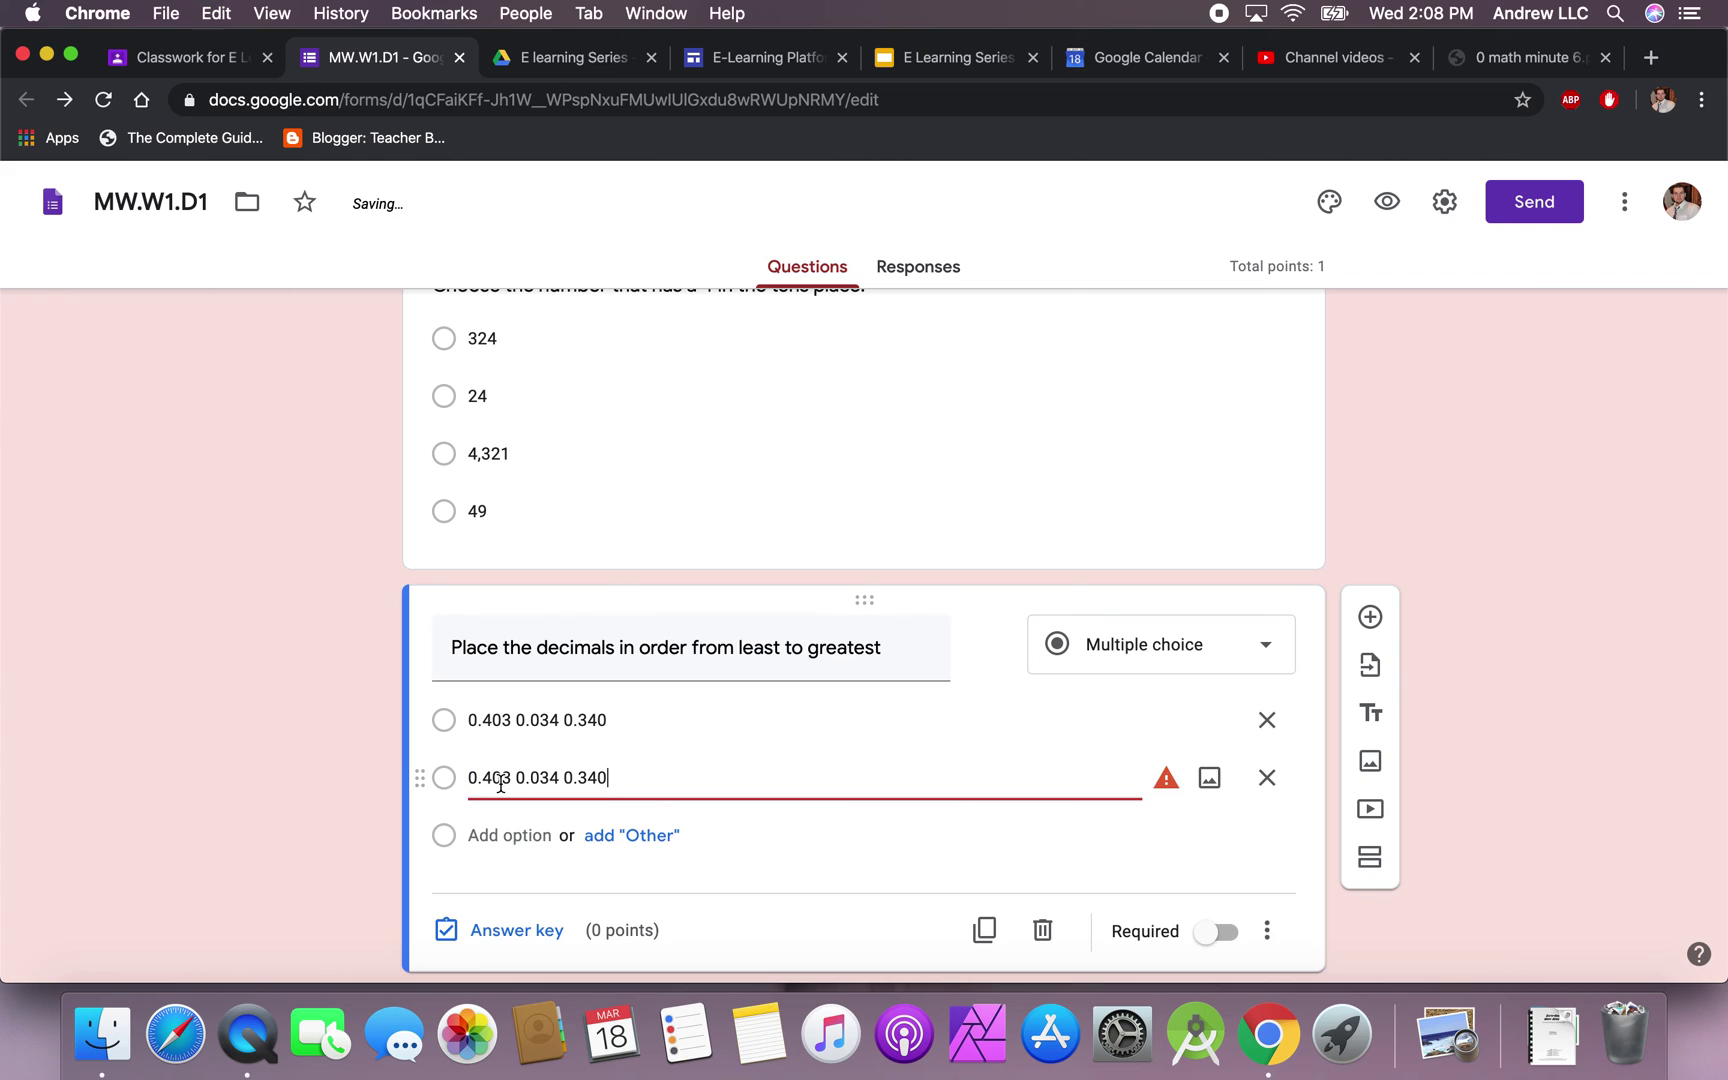
drag(512, 777, 467, 777)
key(super+c)
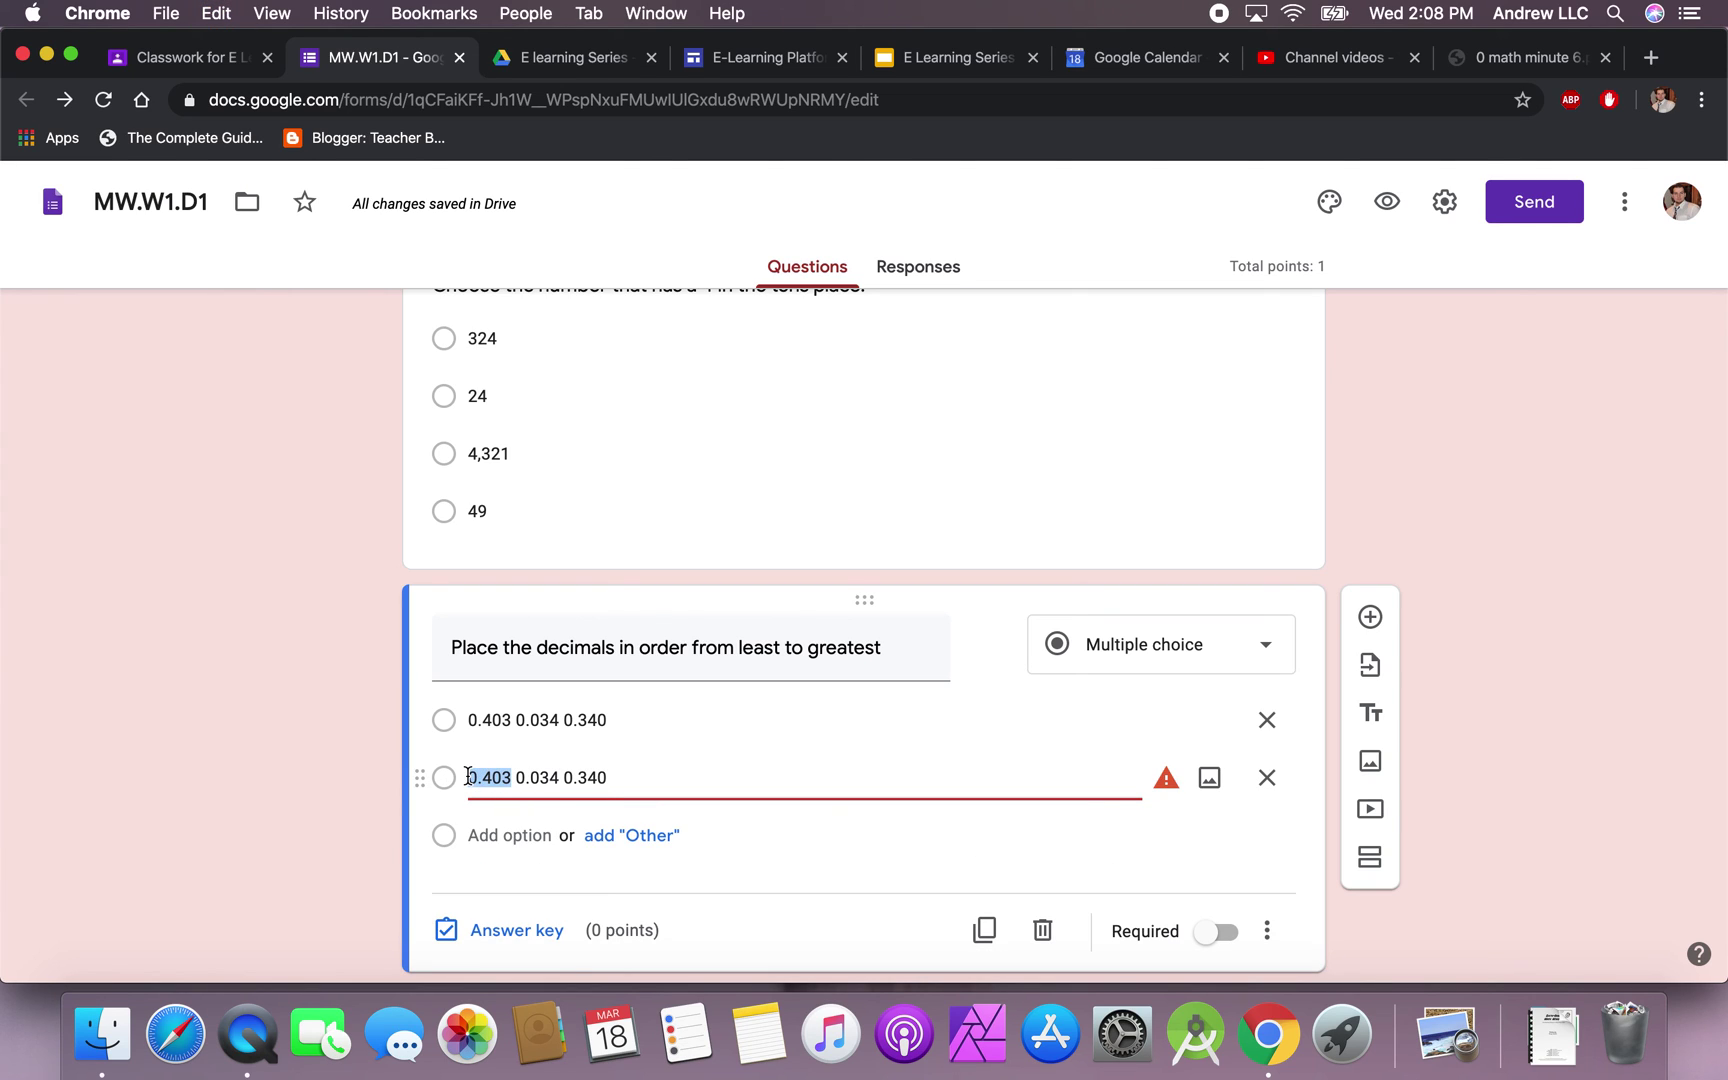
key(BackSpace)
click(580, 776)
key(super+v)
- Add a third answer option from a copy of the second, reordered as "0.340 0.403 0.034"
drag(607, 777, 463, 777)
key(super+c)
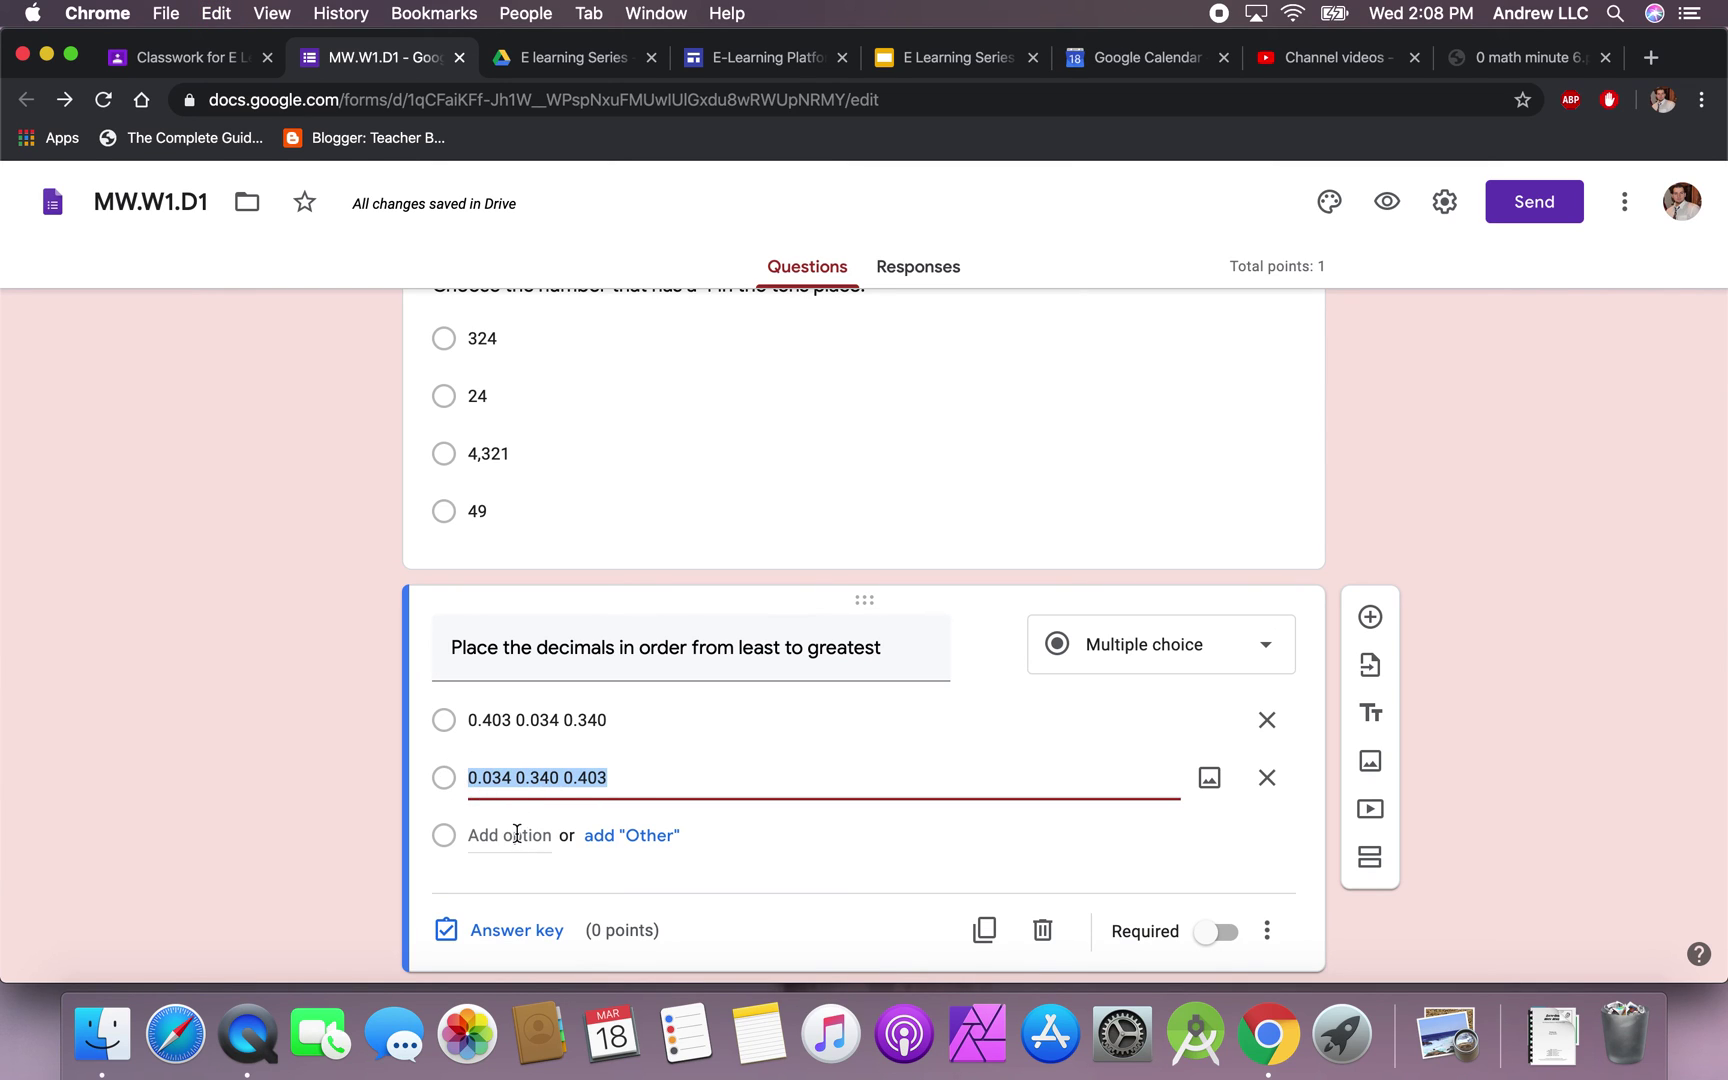
click(509, 835)
key(super+v)
drag(563, 835, 465, 843)
click(506, 840)
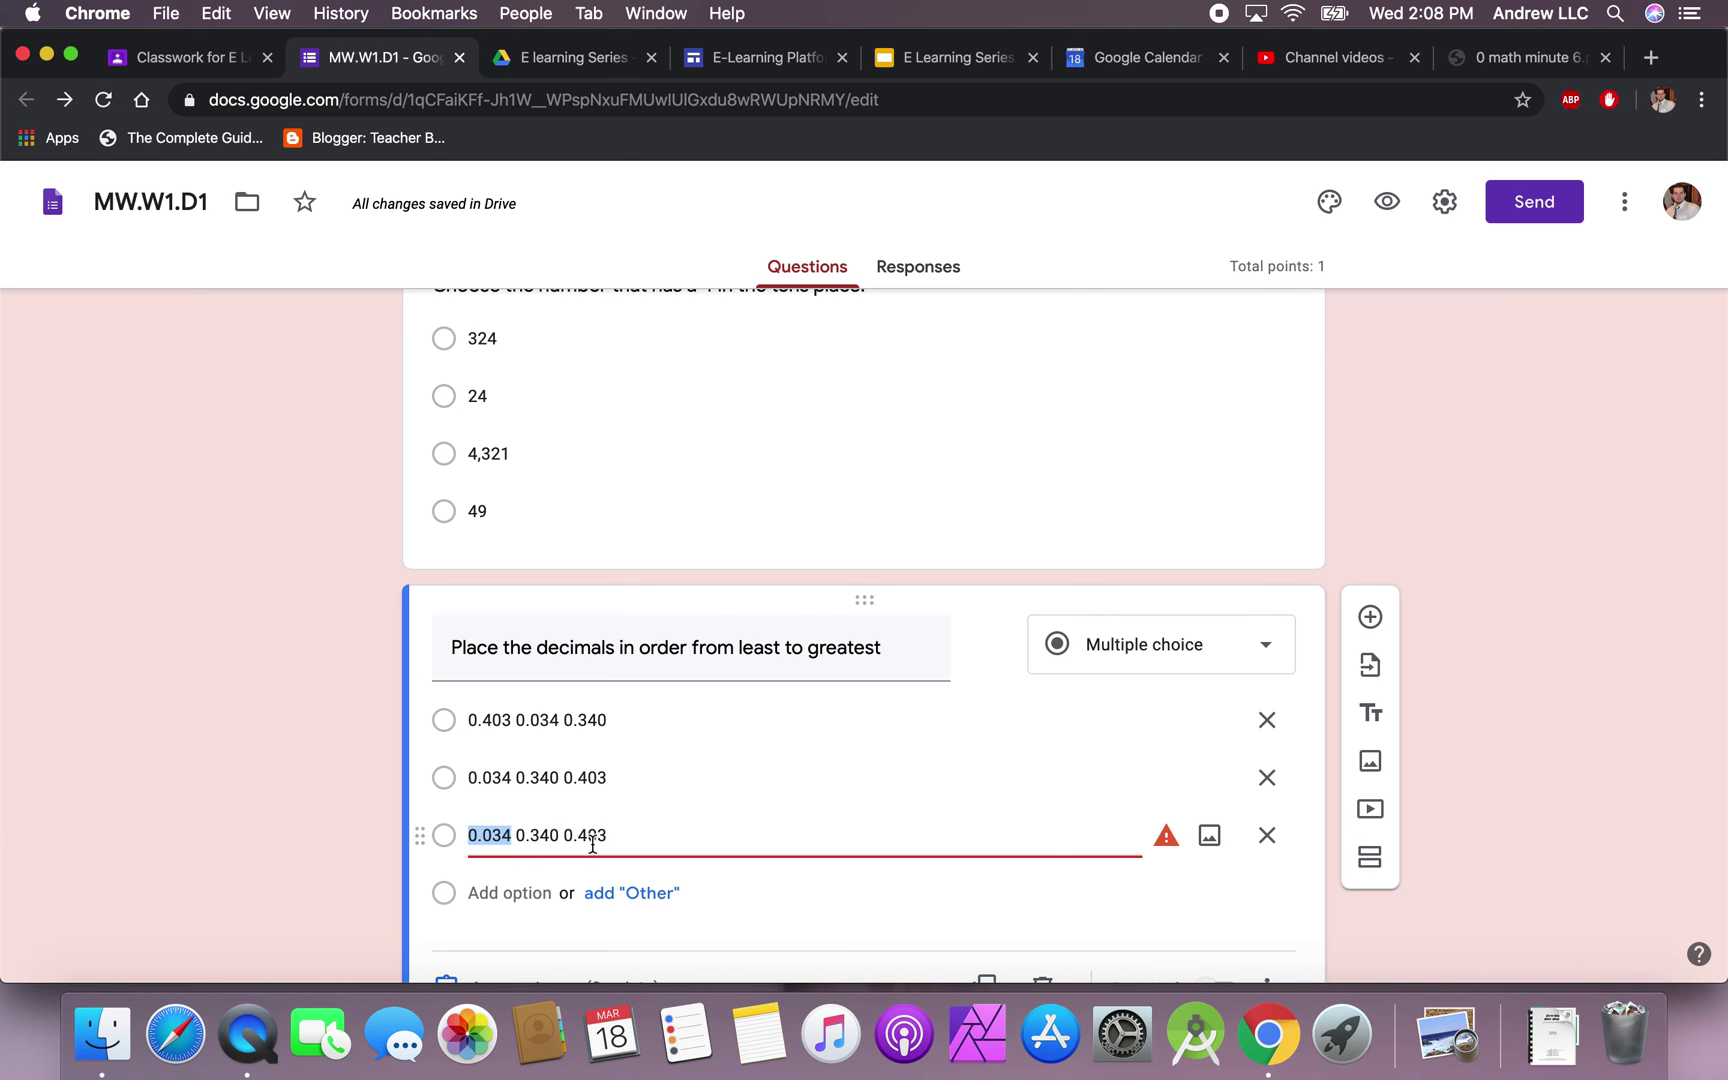
key(BackSpace)
key(super+v)
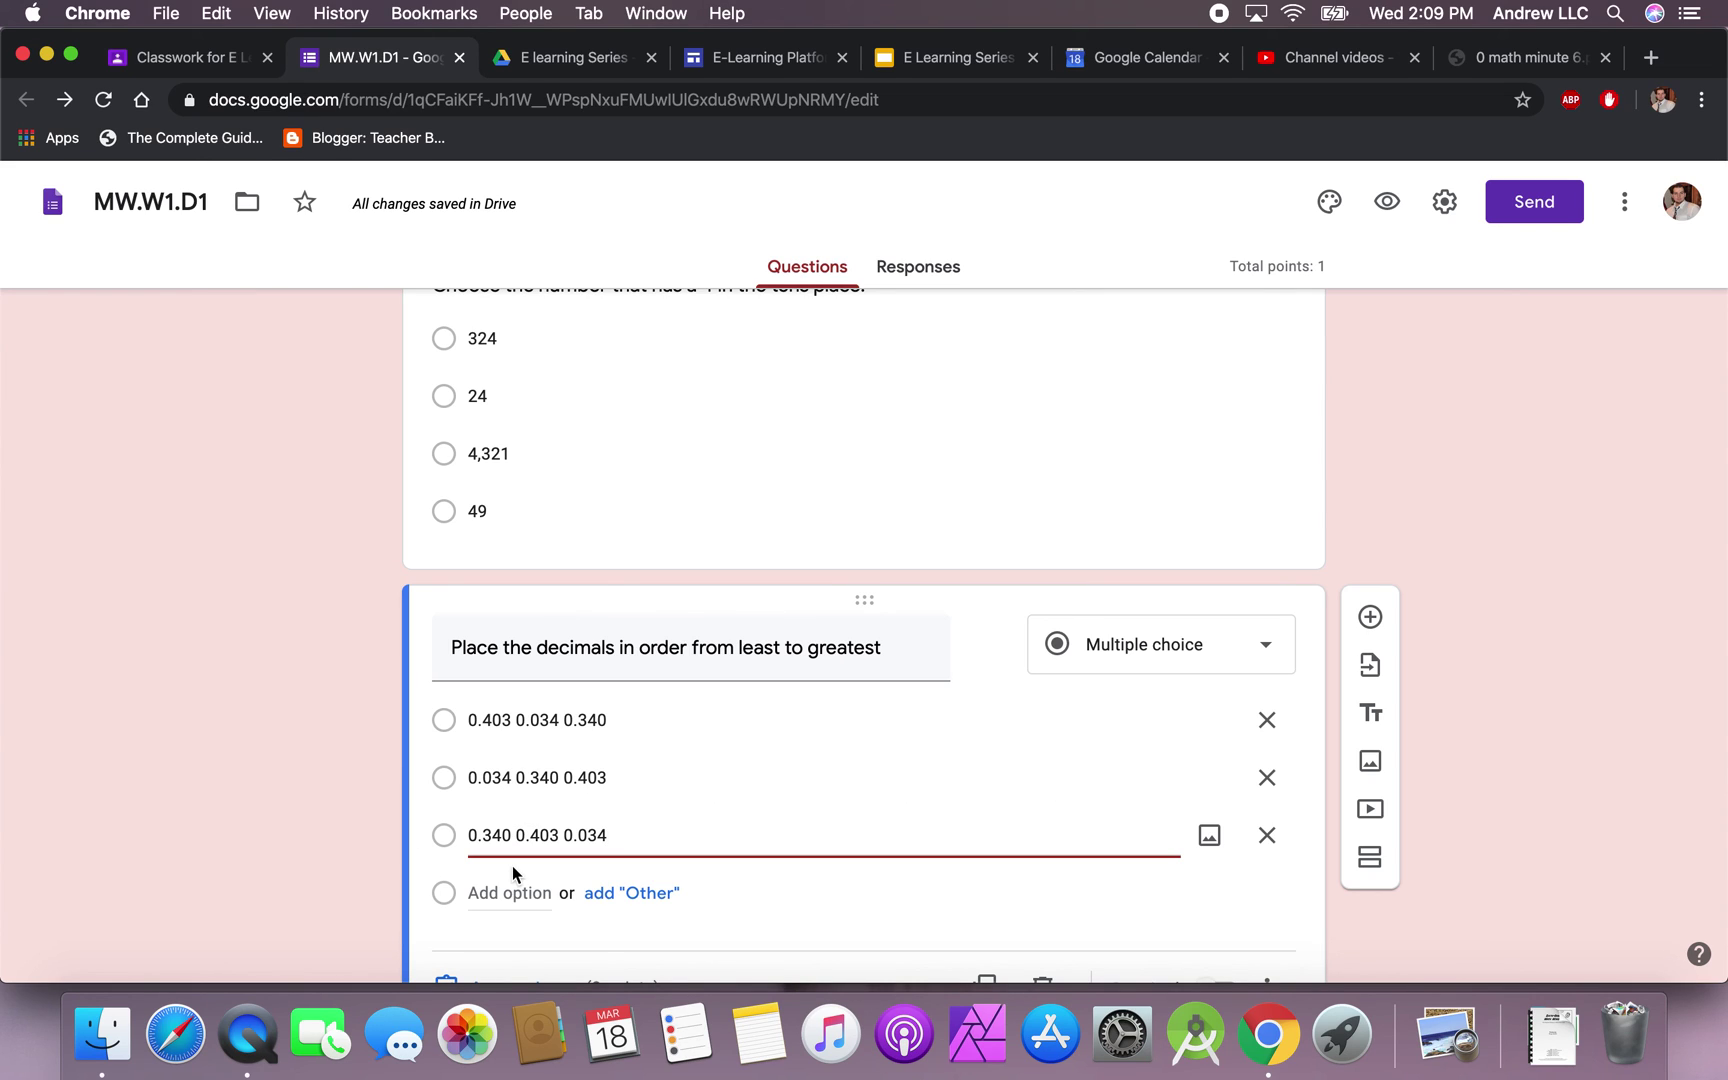
- Add a fourth answer option from a copy of the third, reordered as "0.403 0.340 0.034"
triple_click(606, 832)
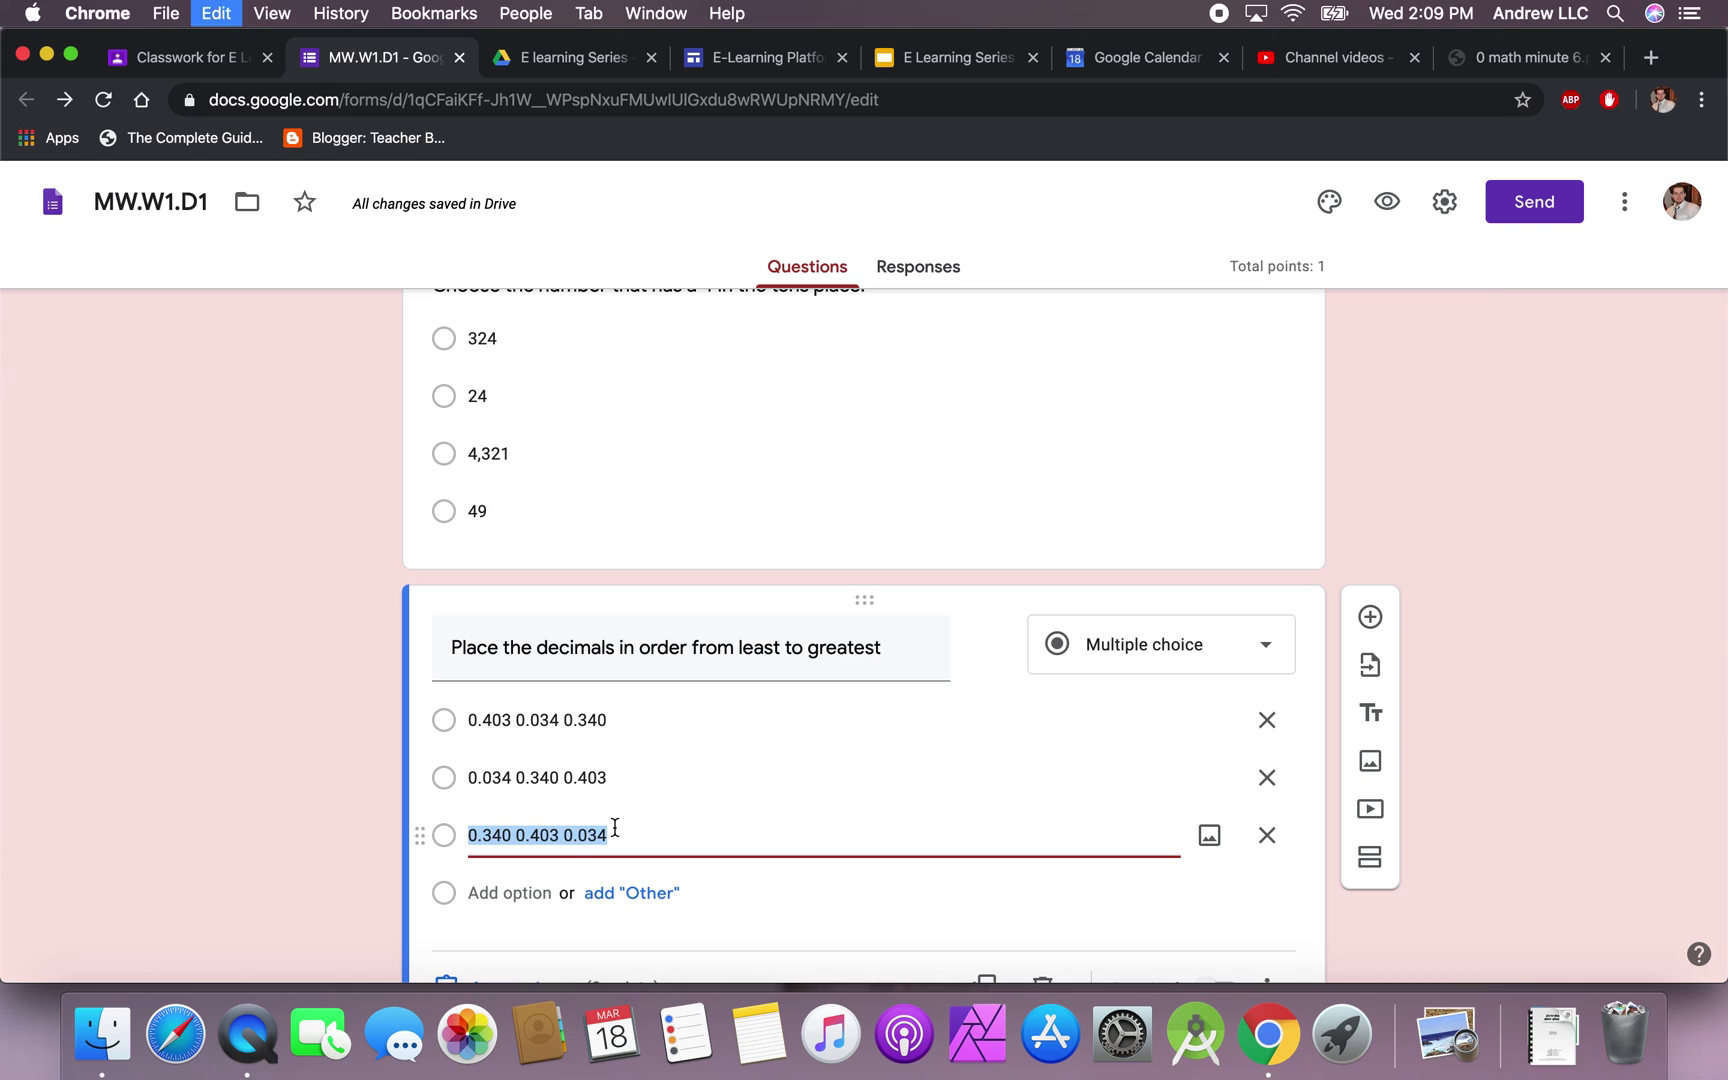
click(520, 888)
key(super+v)
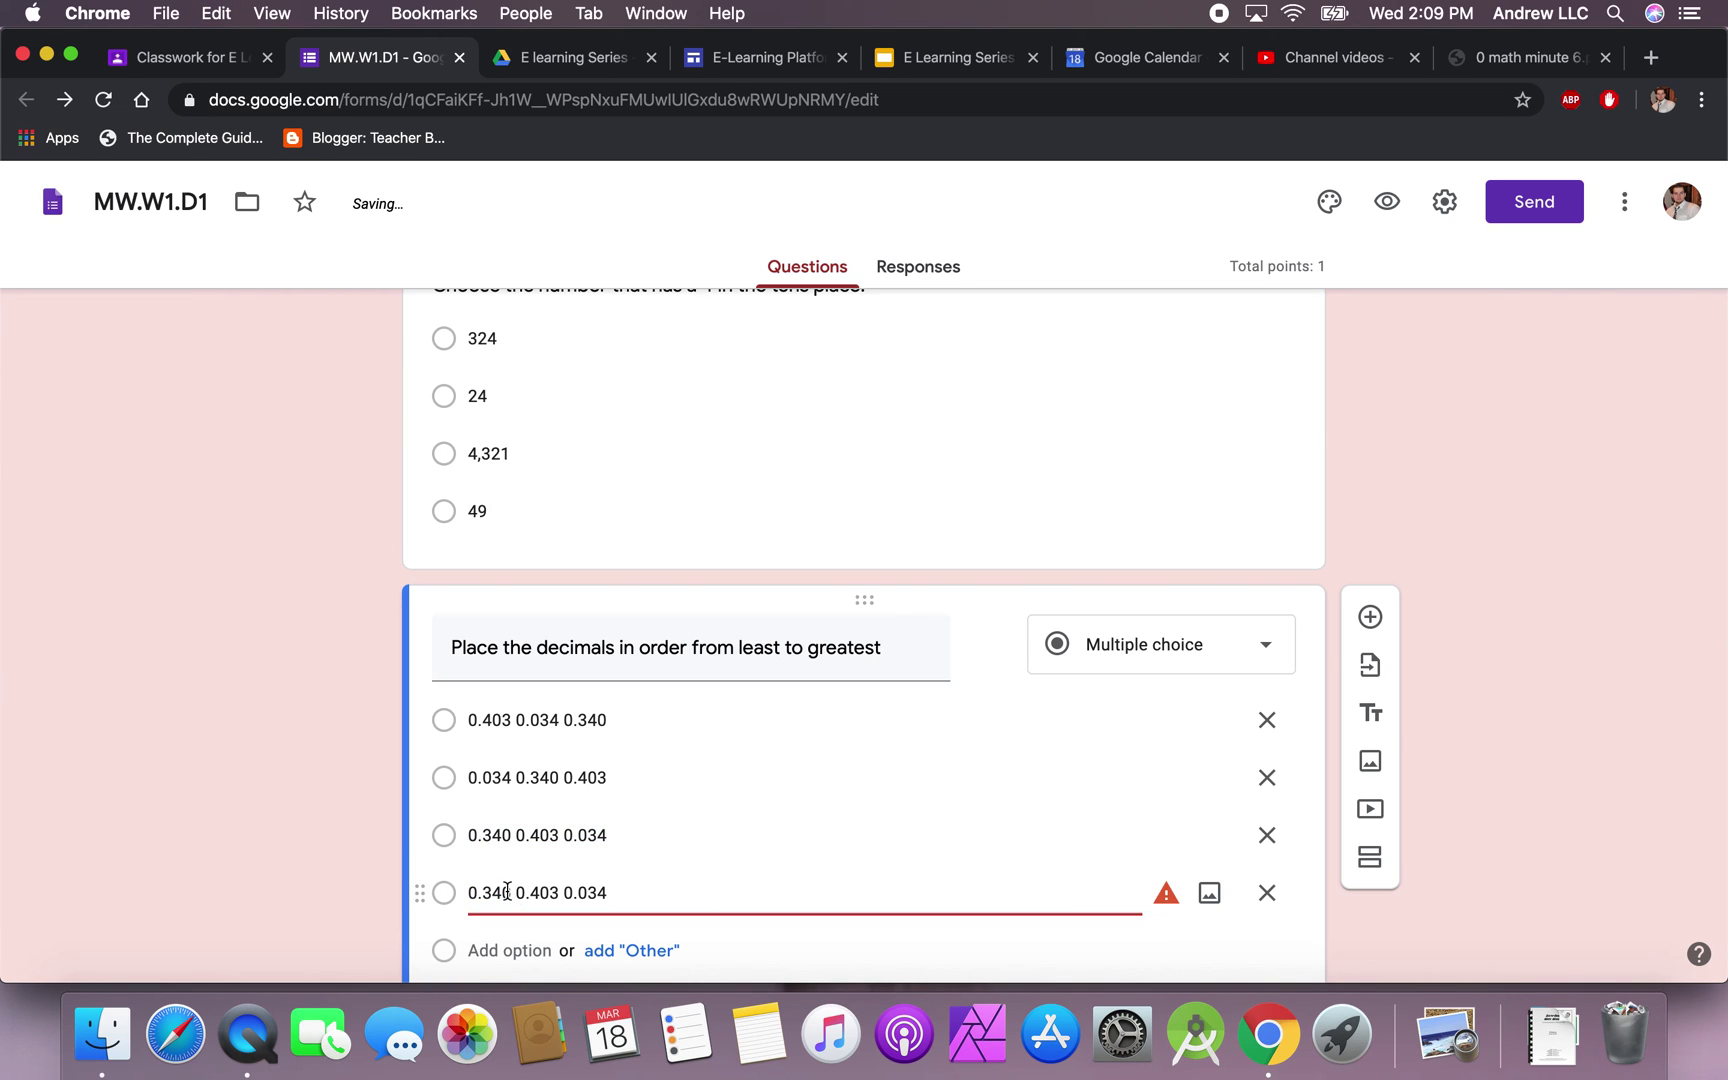
mouse_move(465, 892)
mouse_down()
mouse_move(500, 893)
mouse_move(471, 895)
mouse_up()
key(BackSpace)
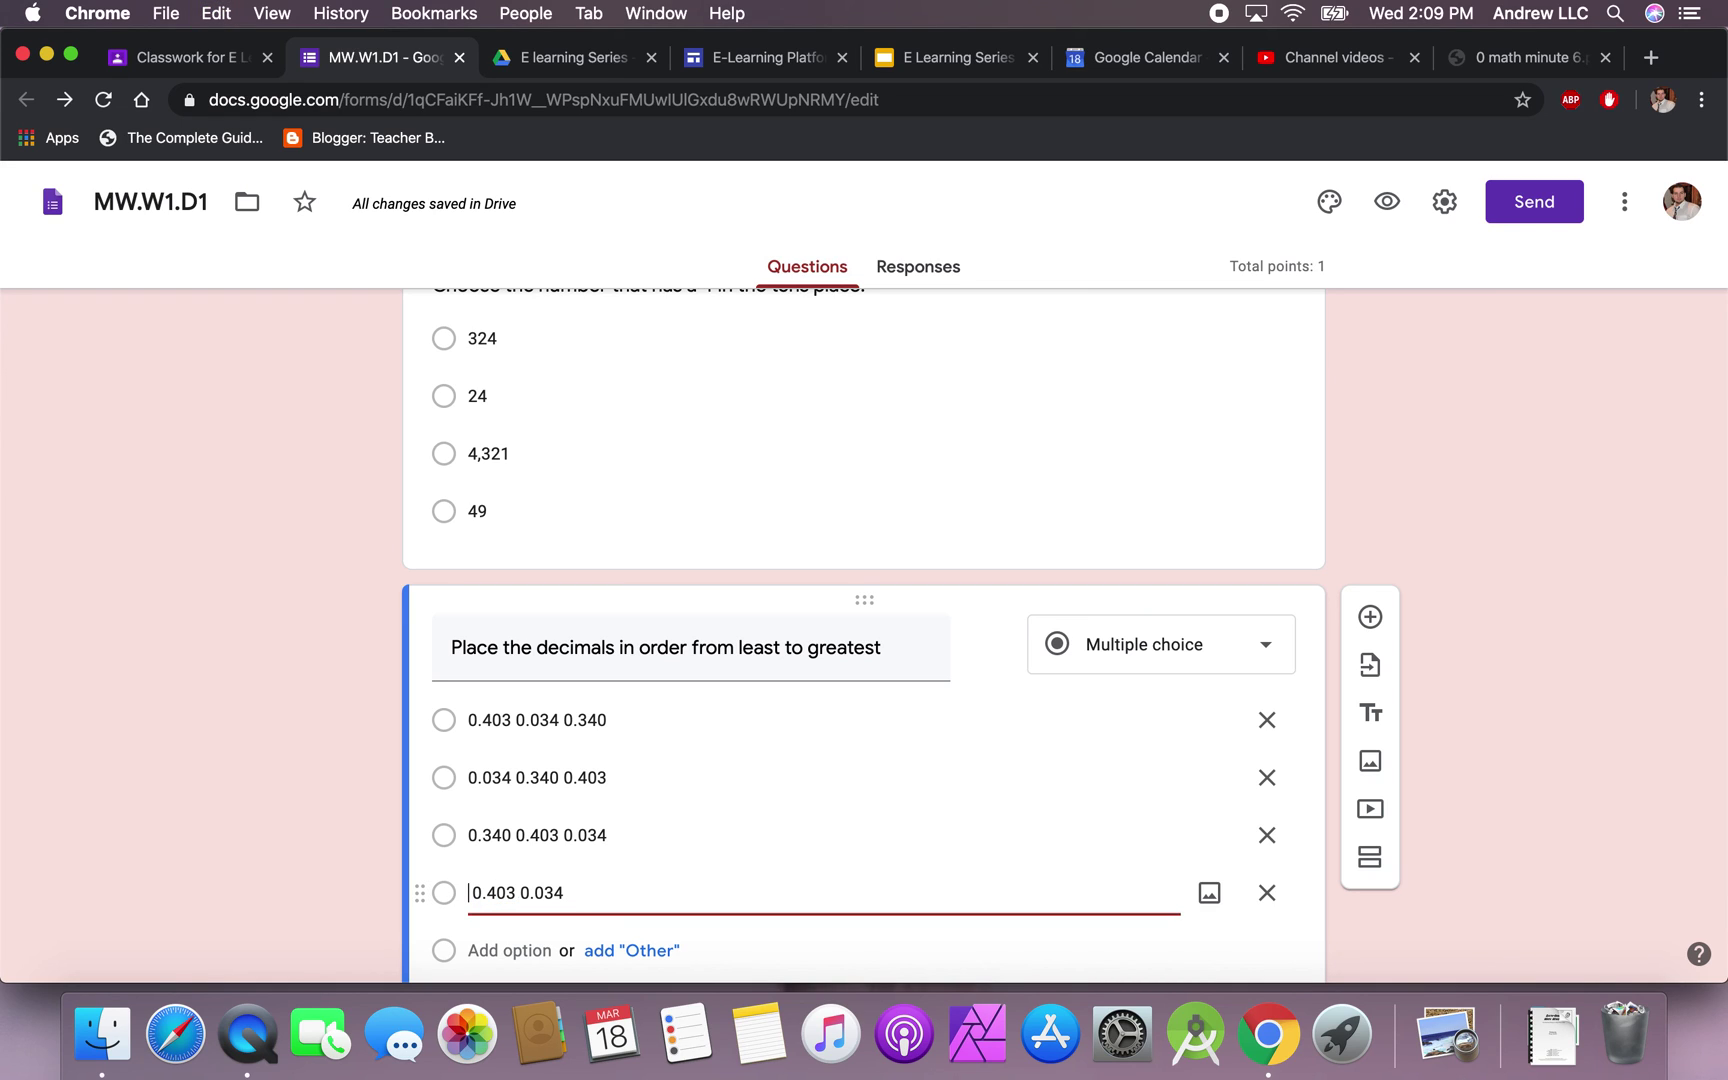
key(Delete)
double_click(512, 893)
text(0.340 0.034)
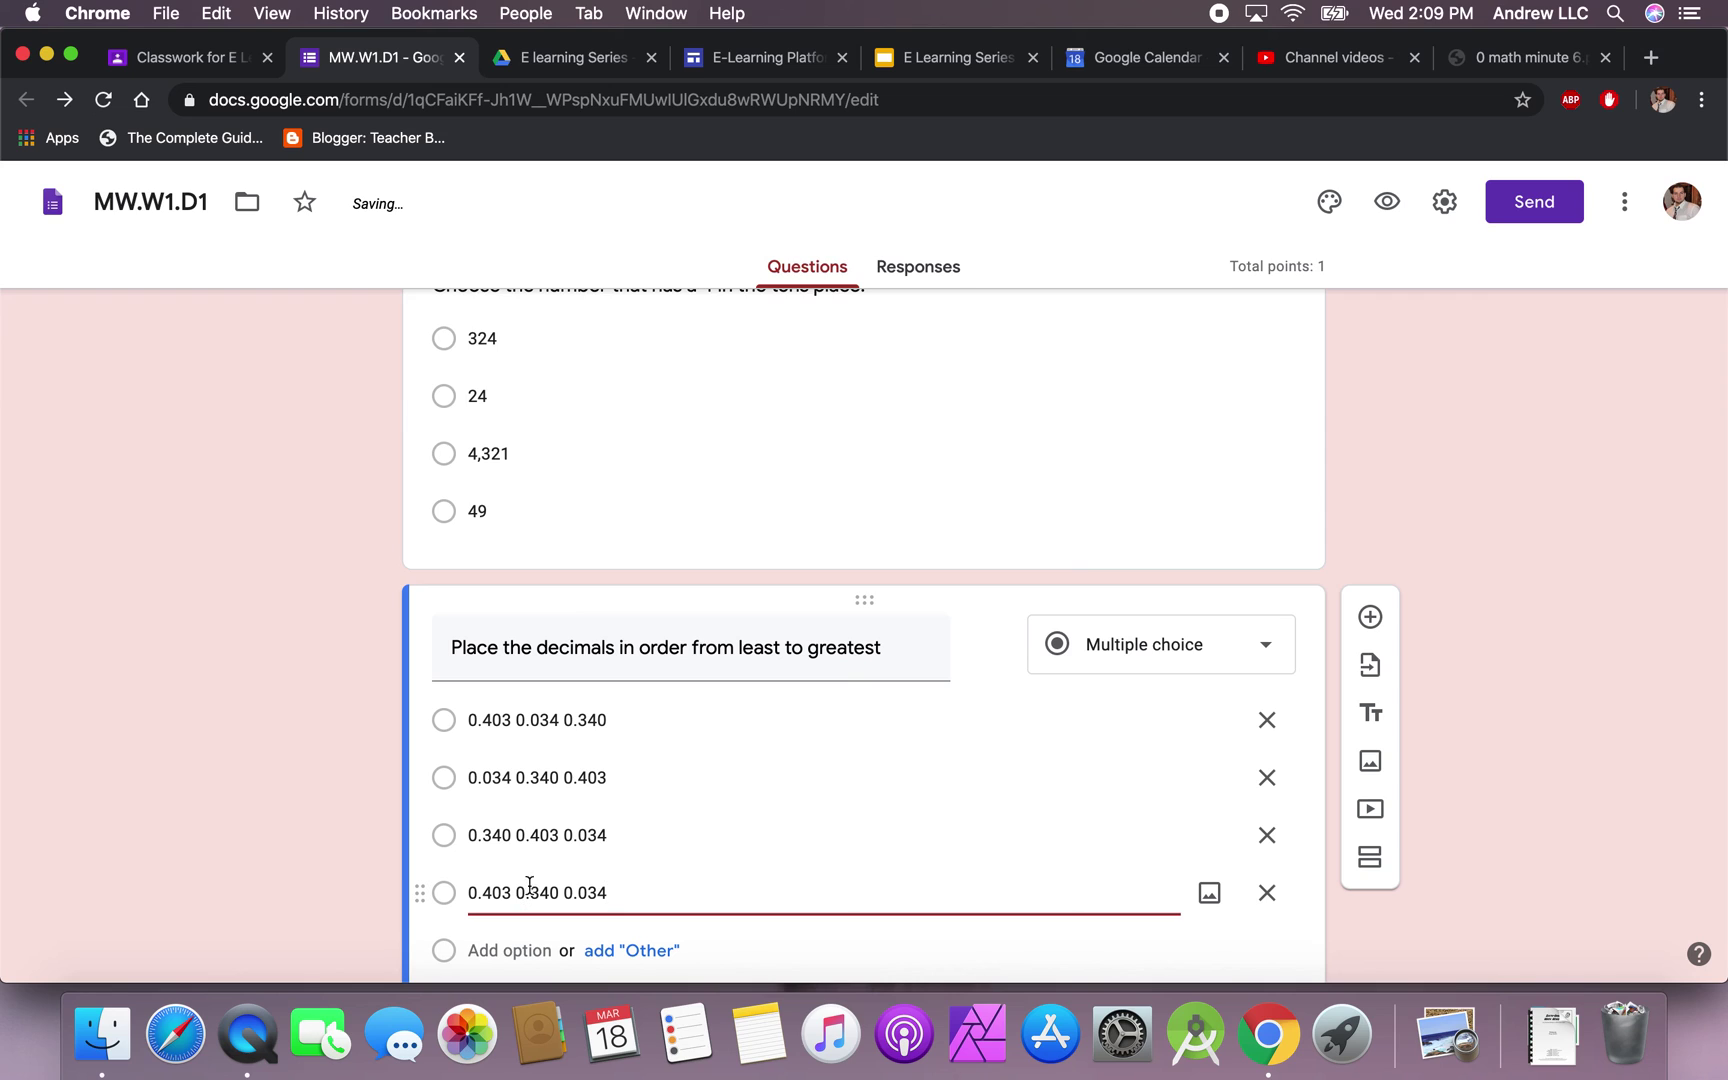
- Set the decimals question's answer key to "0.034 0.340 0.403" worth 1 point, and make the question required
scroll(809, 788, down, 2)
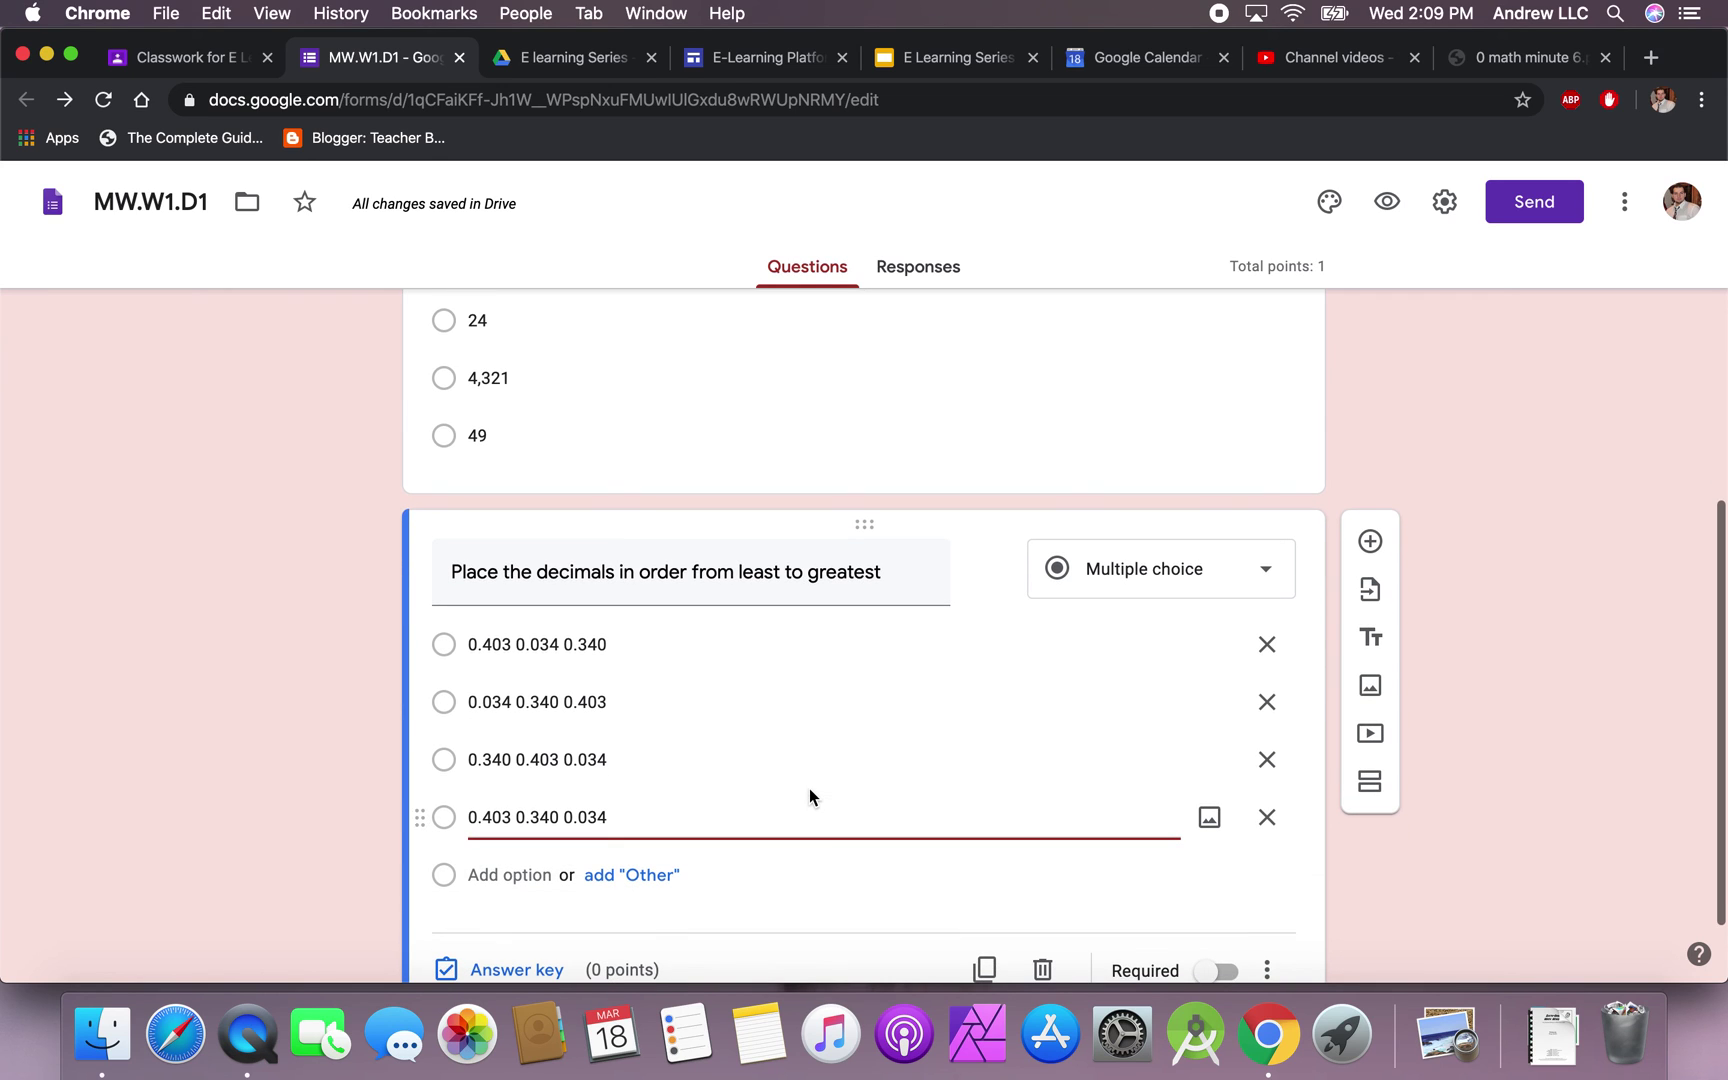
click(514, 966)
click(1232, 631)
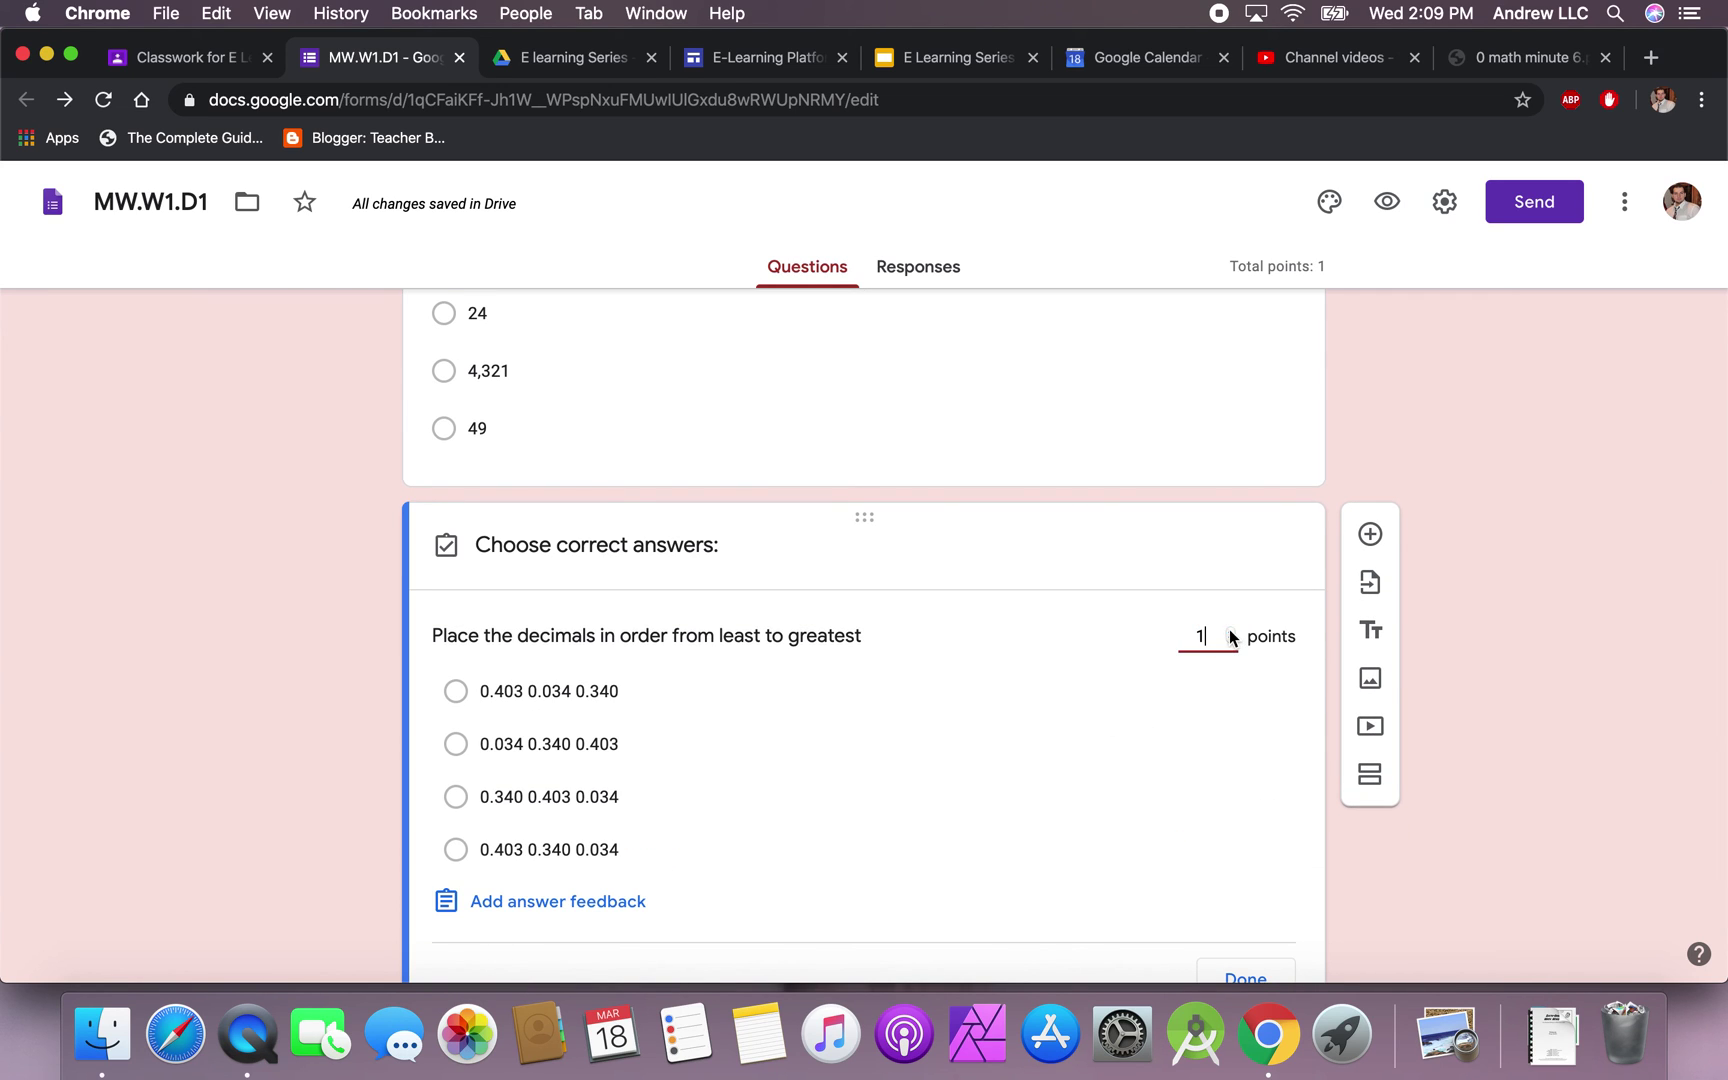
click(548, 754)
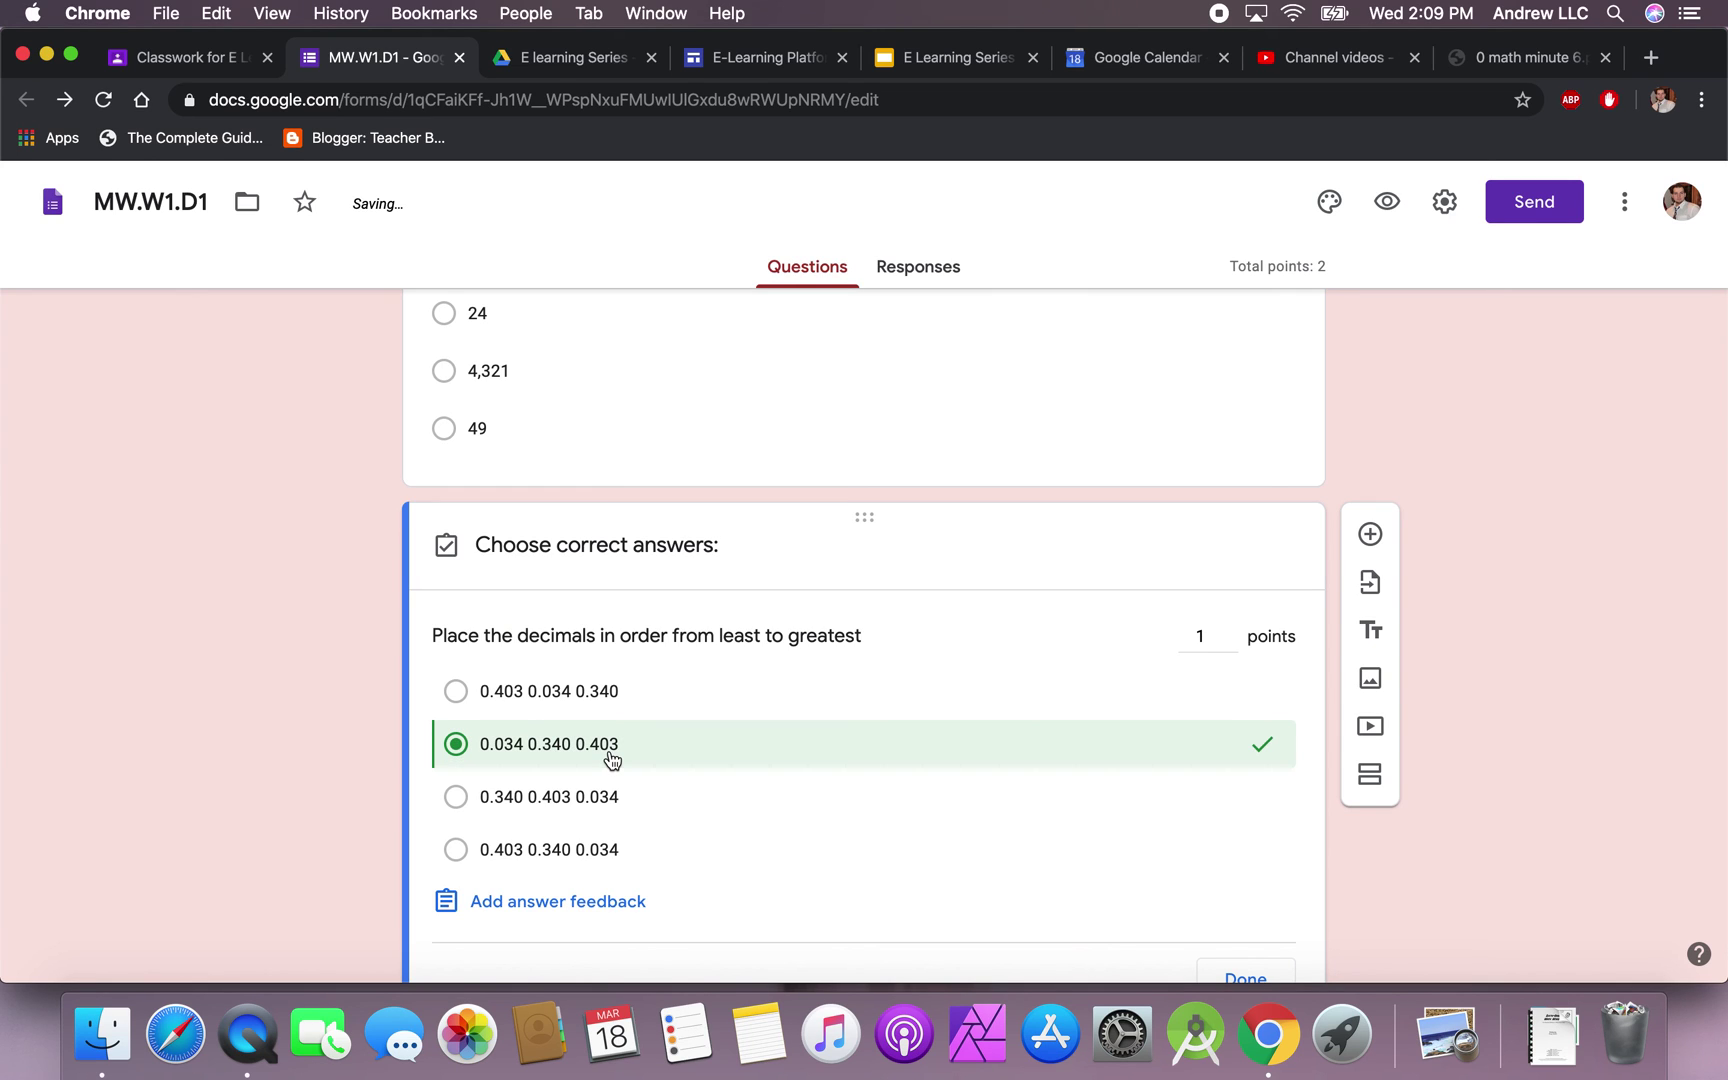
scroll(717, 810, down, 2)
click(1253, 885)
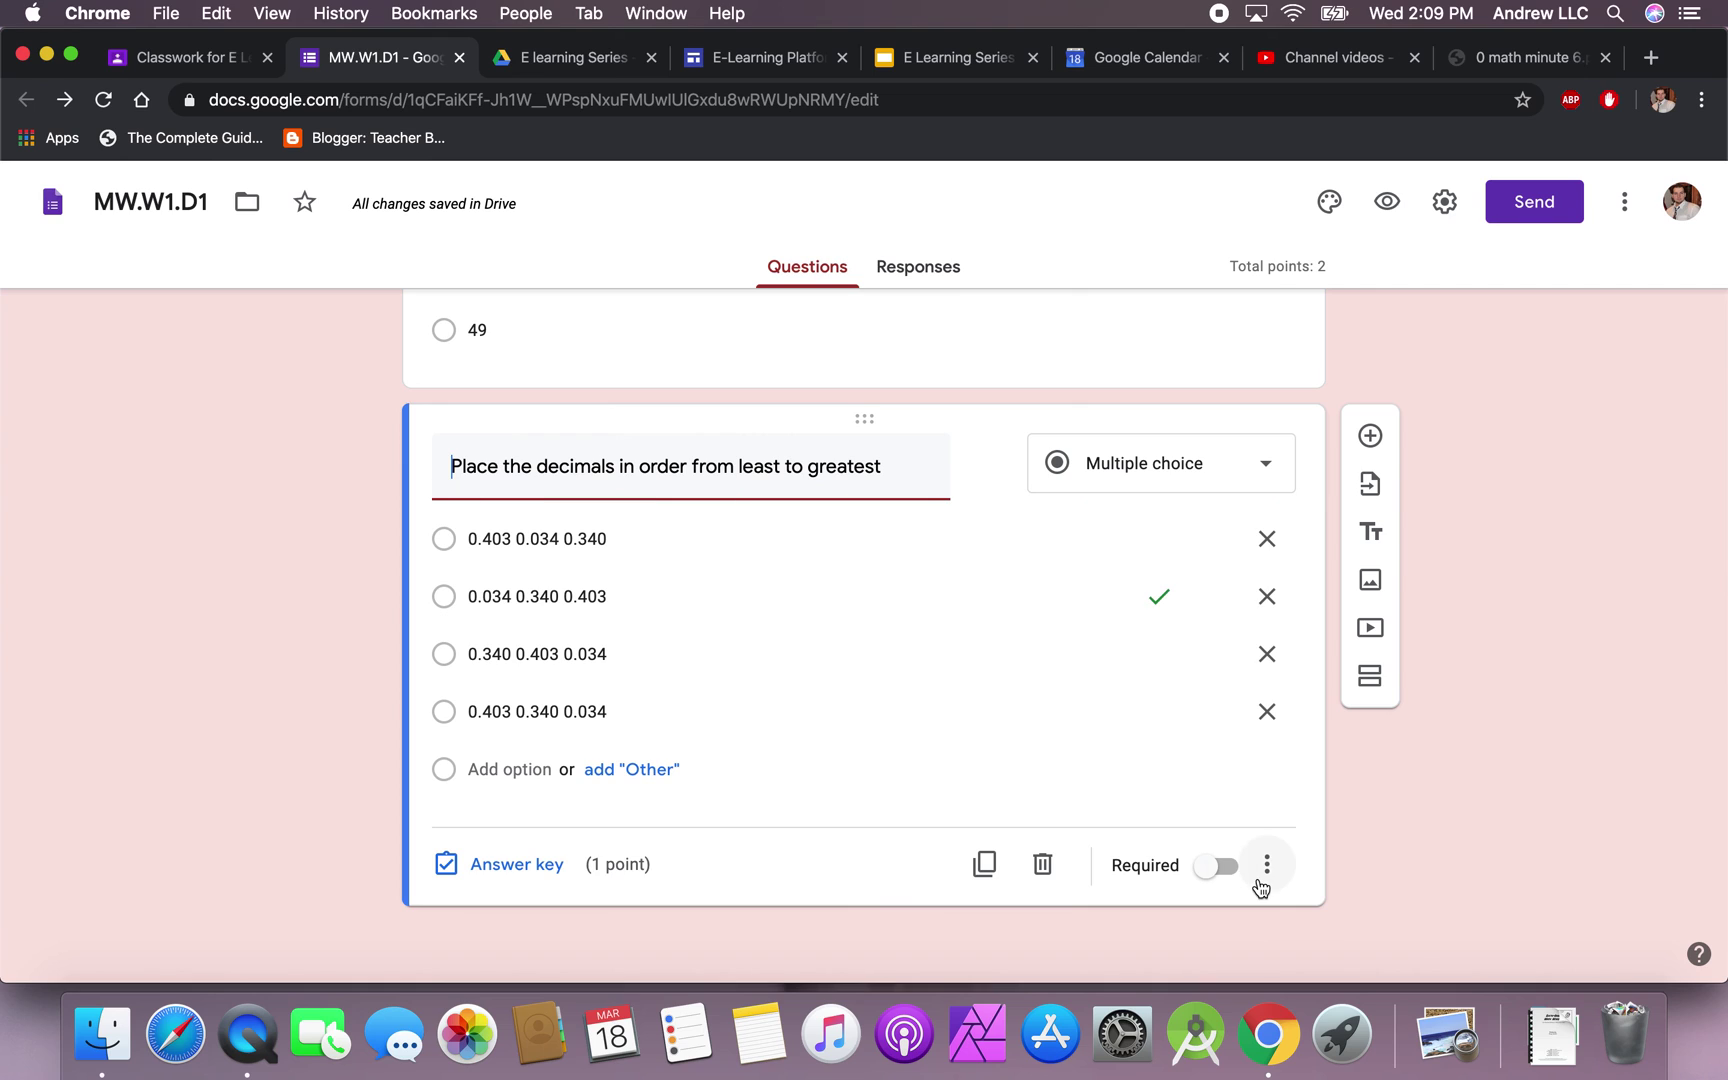
click(1217, 866)
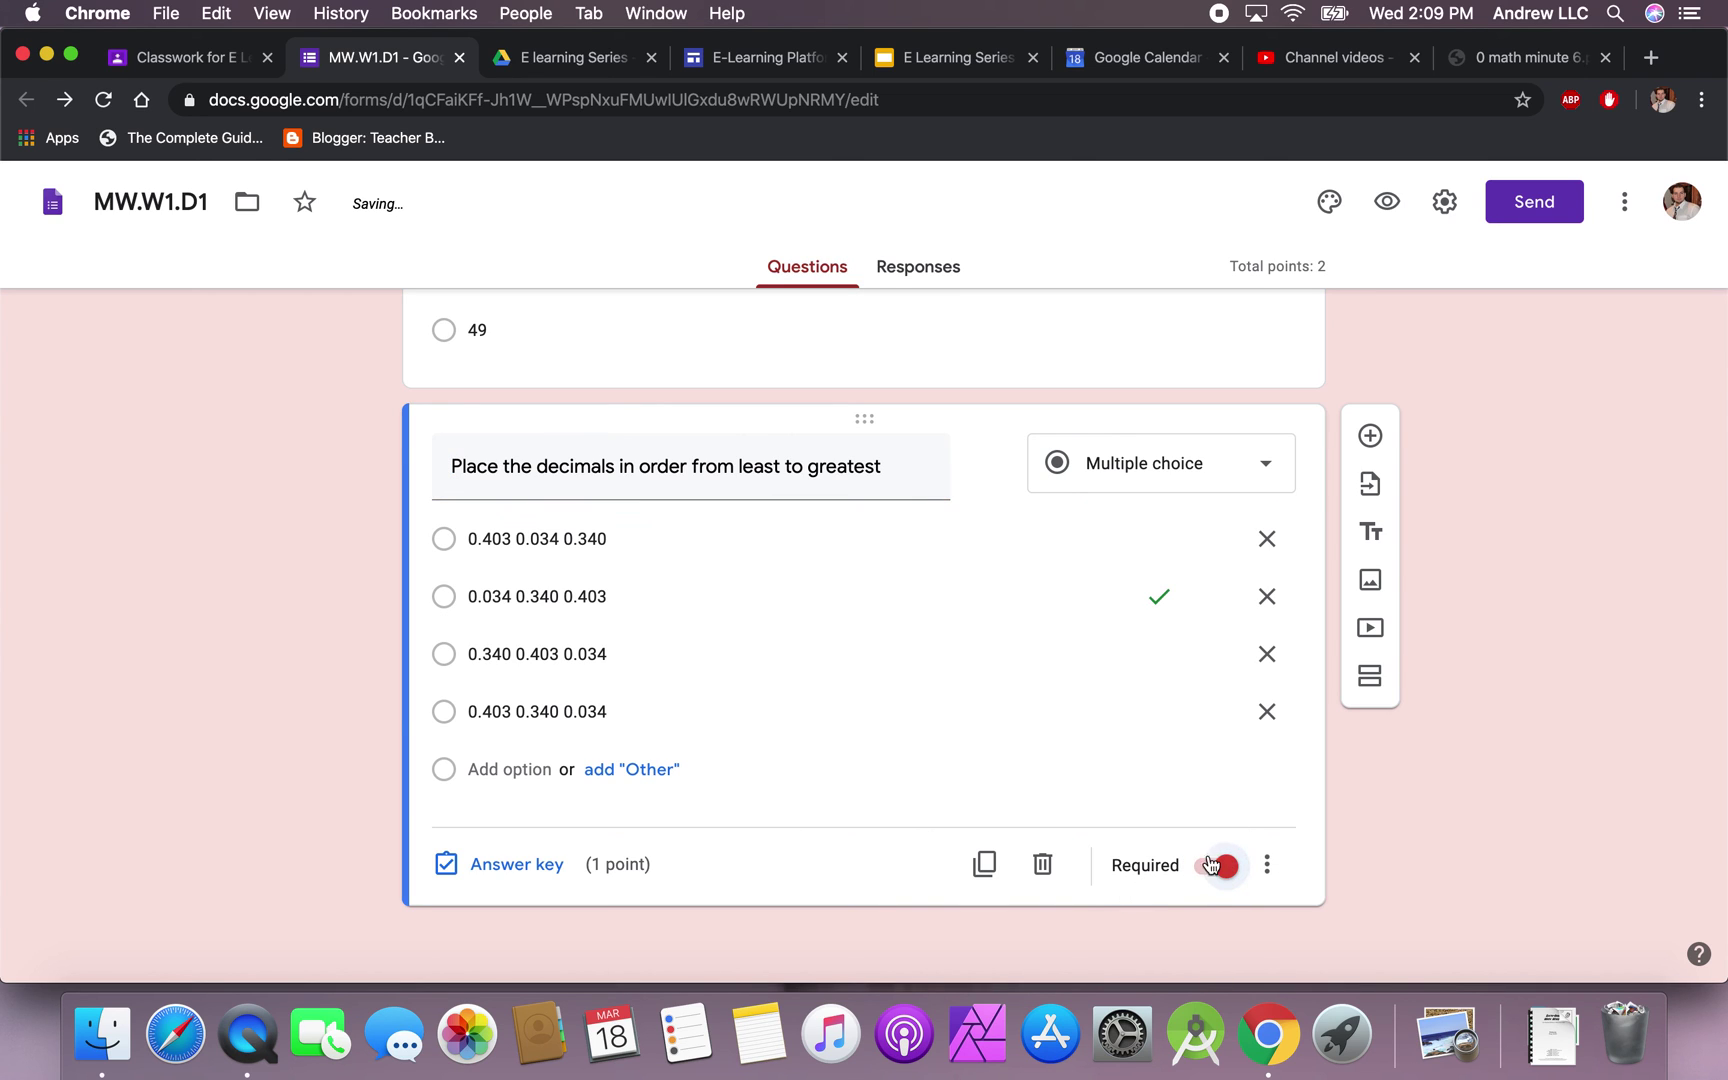
- Add a new question to the form and capture a screenshot of question 4's shaded boxes in the math minute PDF
click(1370, 434)
click(1490, 57)
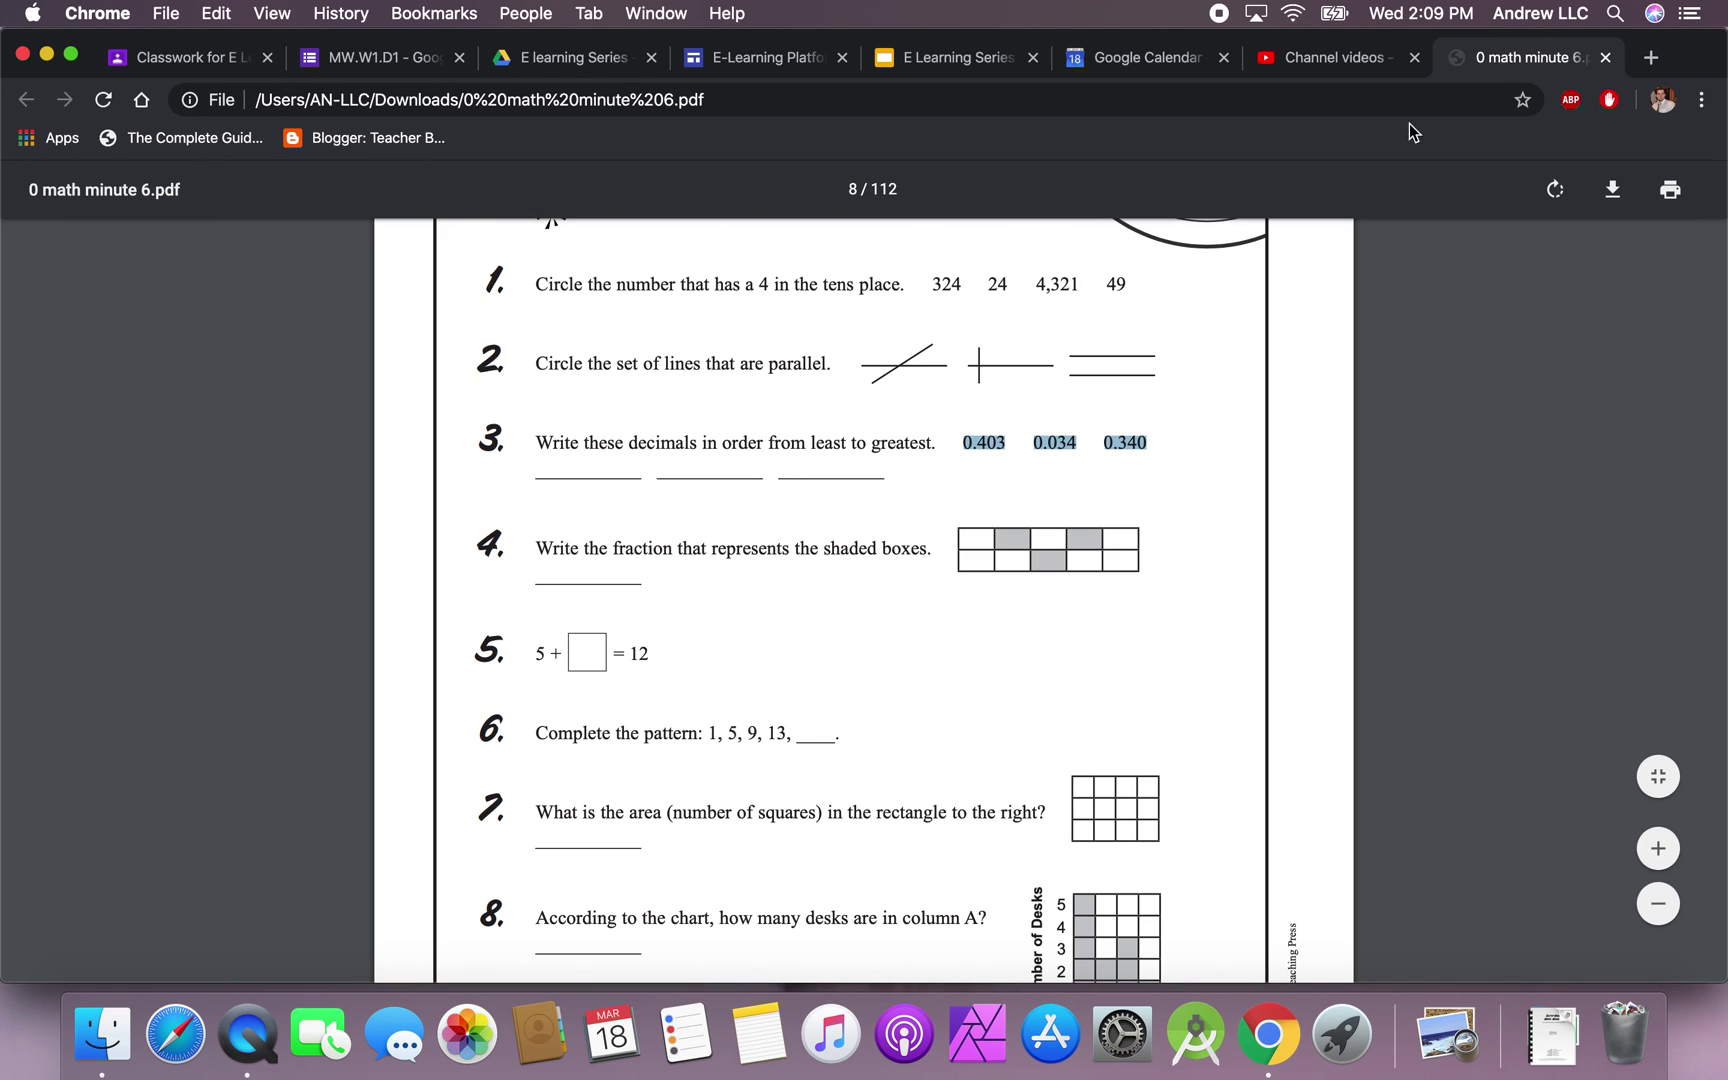
scroll(843, 676, down, 1)
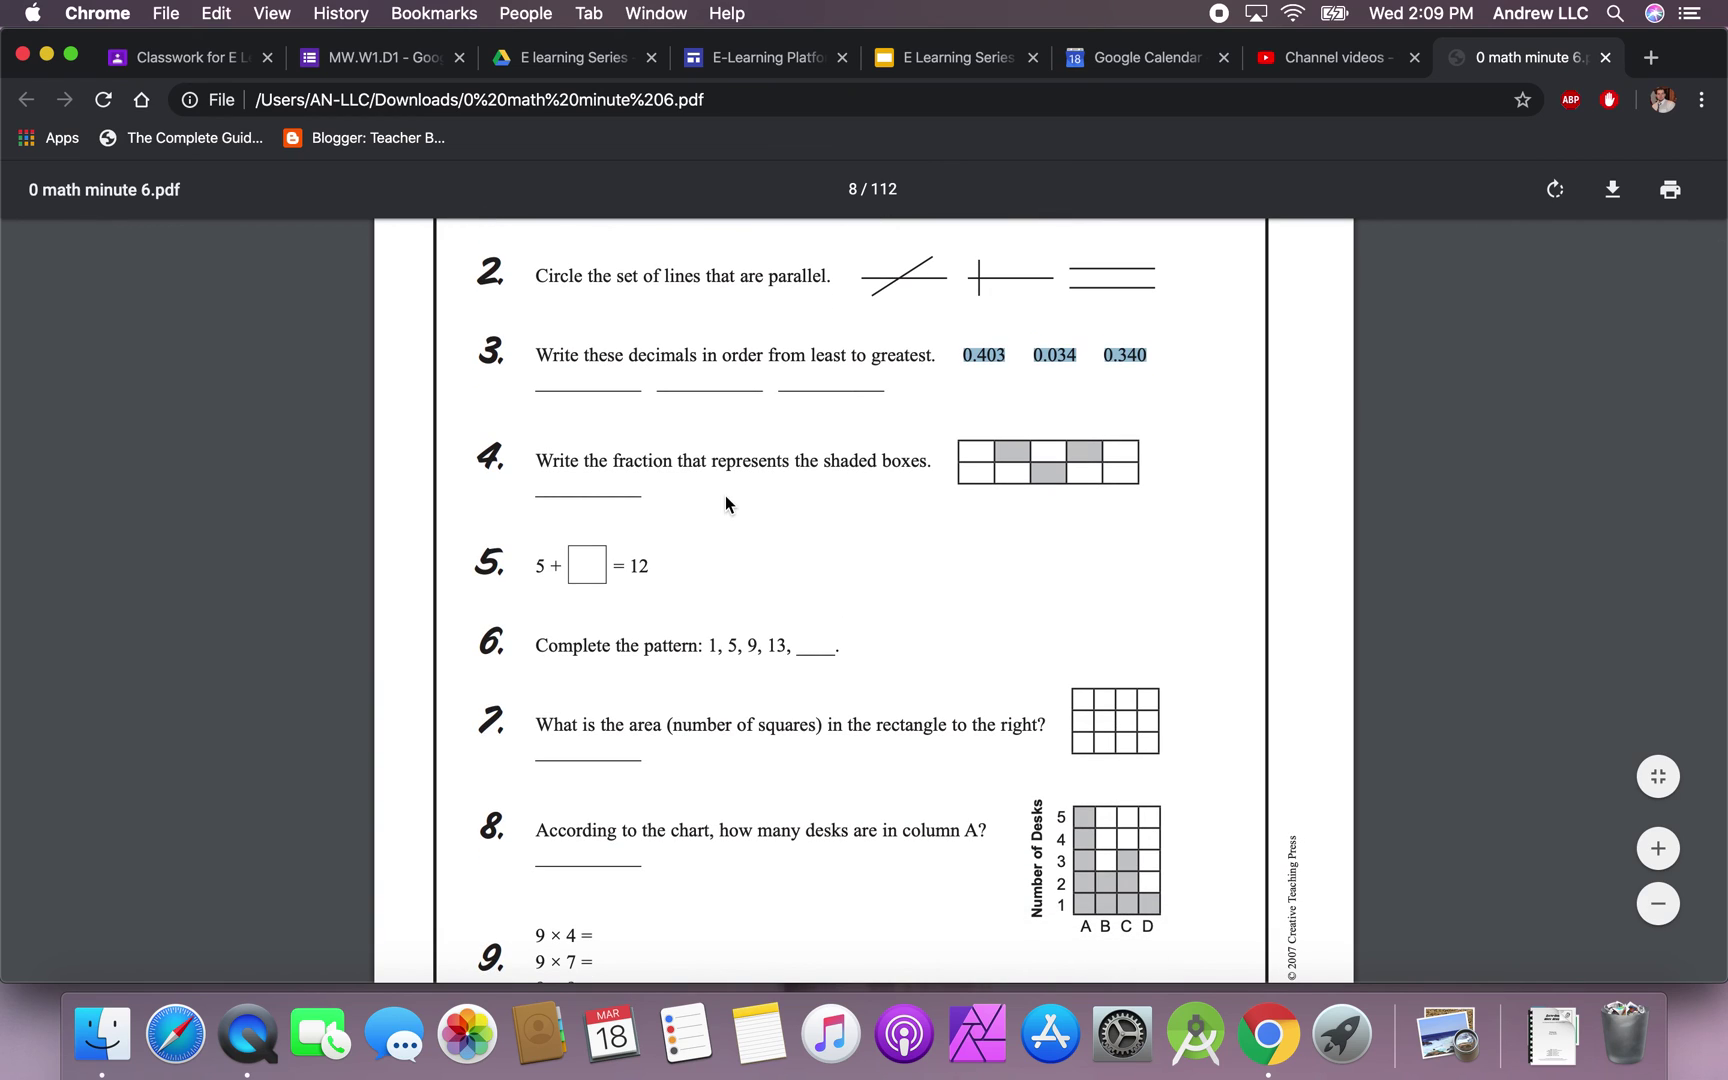
click(946, 428)
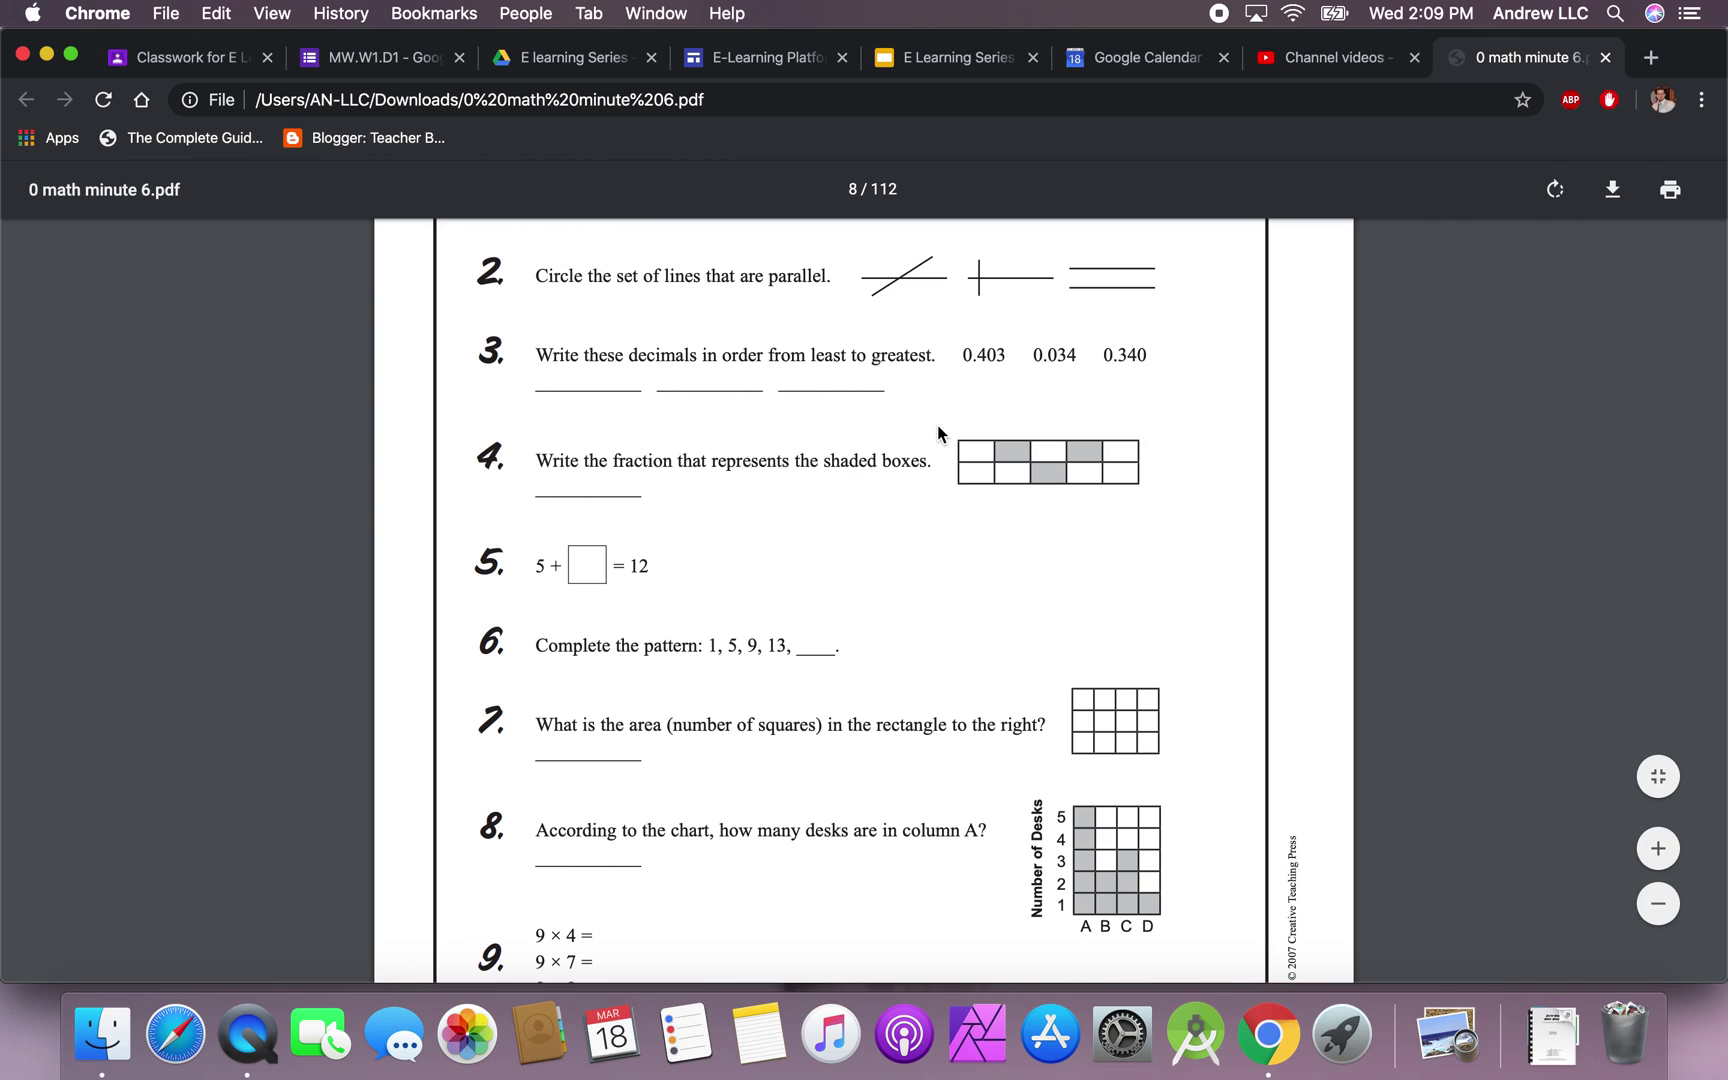
key(super+shift+4)
drag(943, 429, 1105, 487)
click(380, 57)
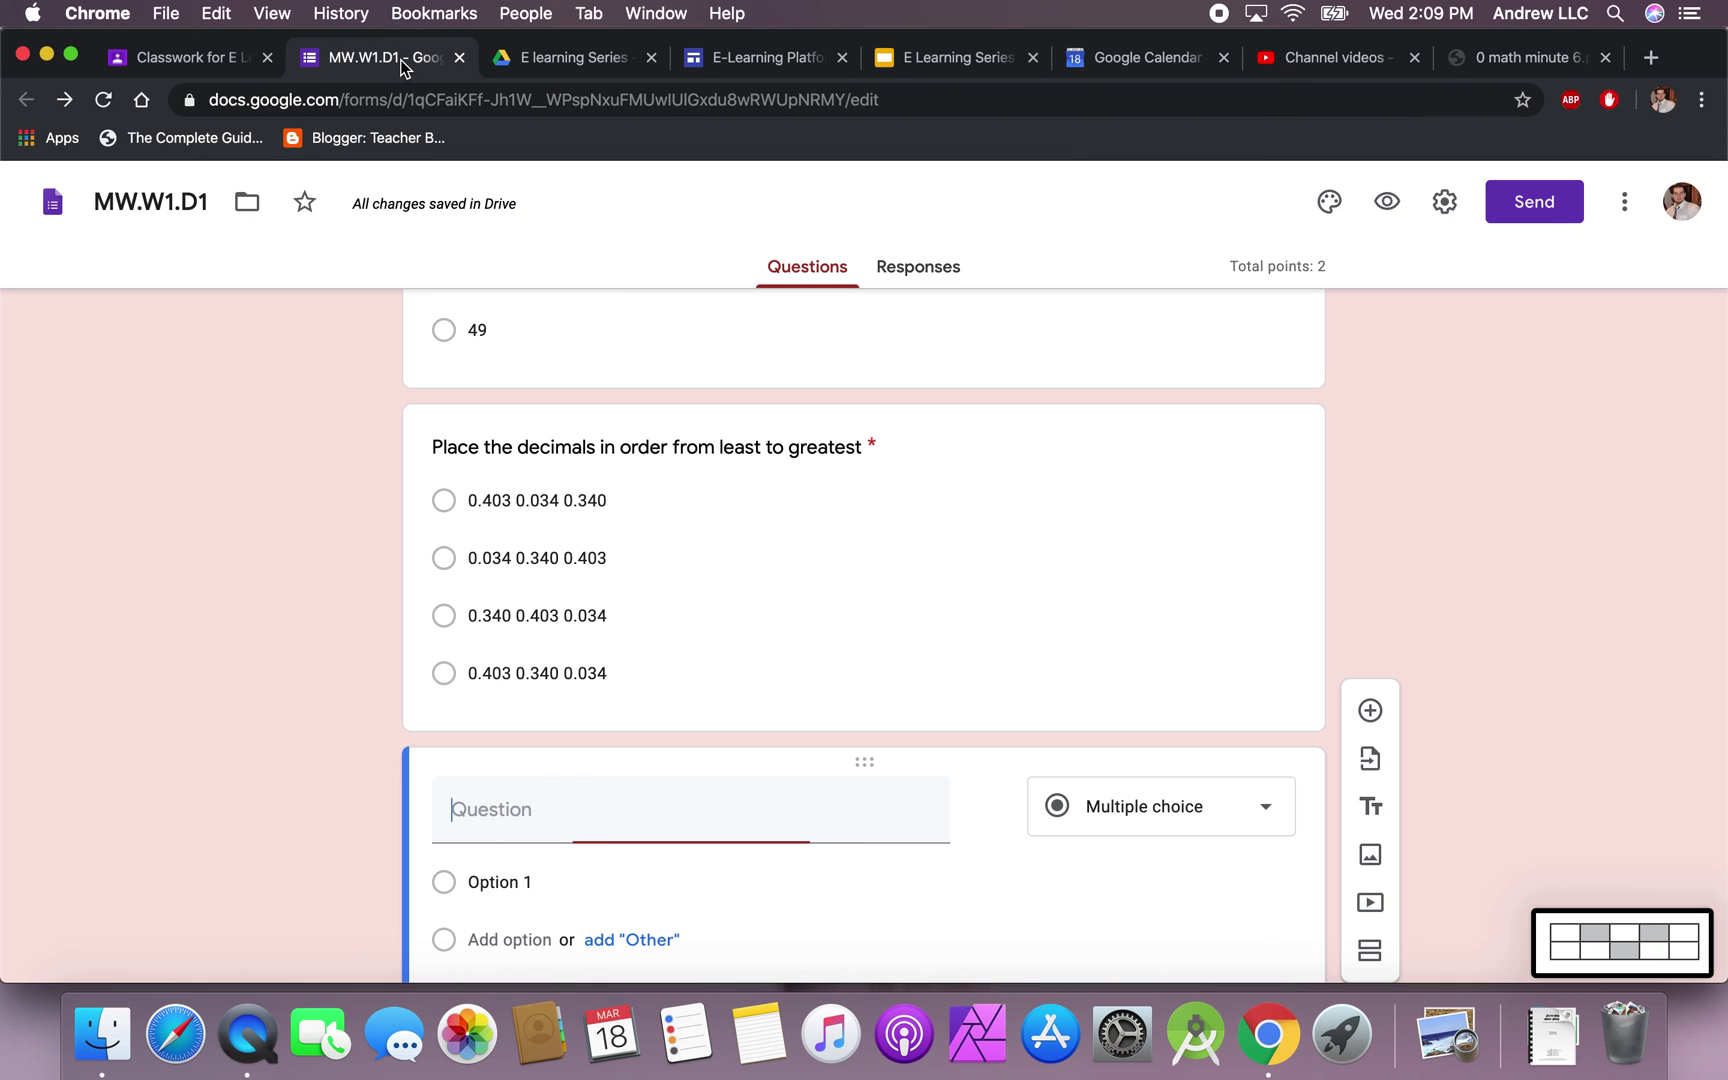
- Copy "Write the fraction that represents the shaded boxes" from question 4 of the PDF and paste it as the new question's title
scroll(975, 806, down, 1)
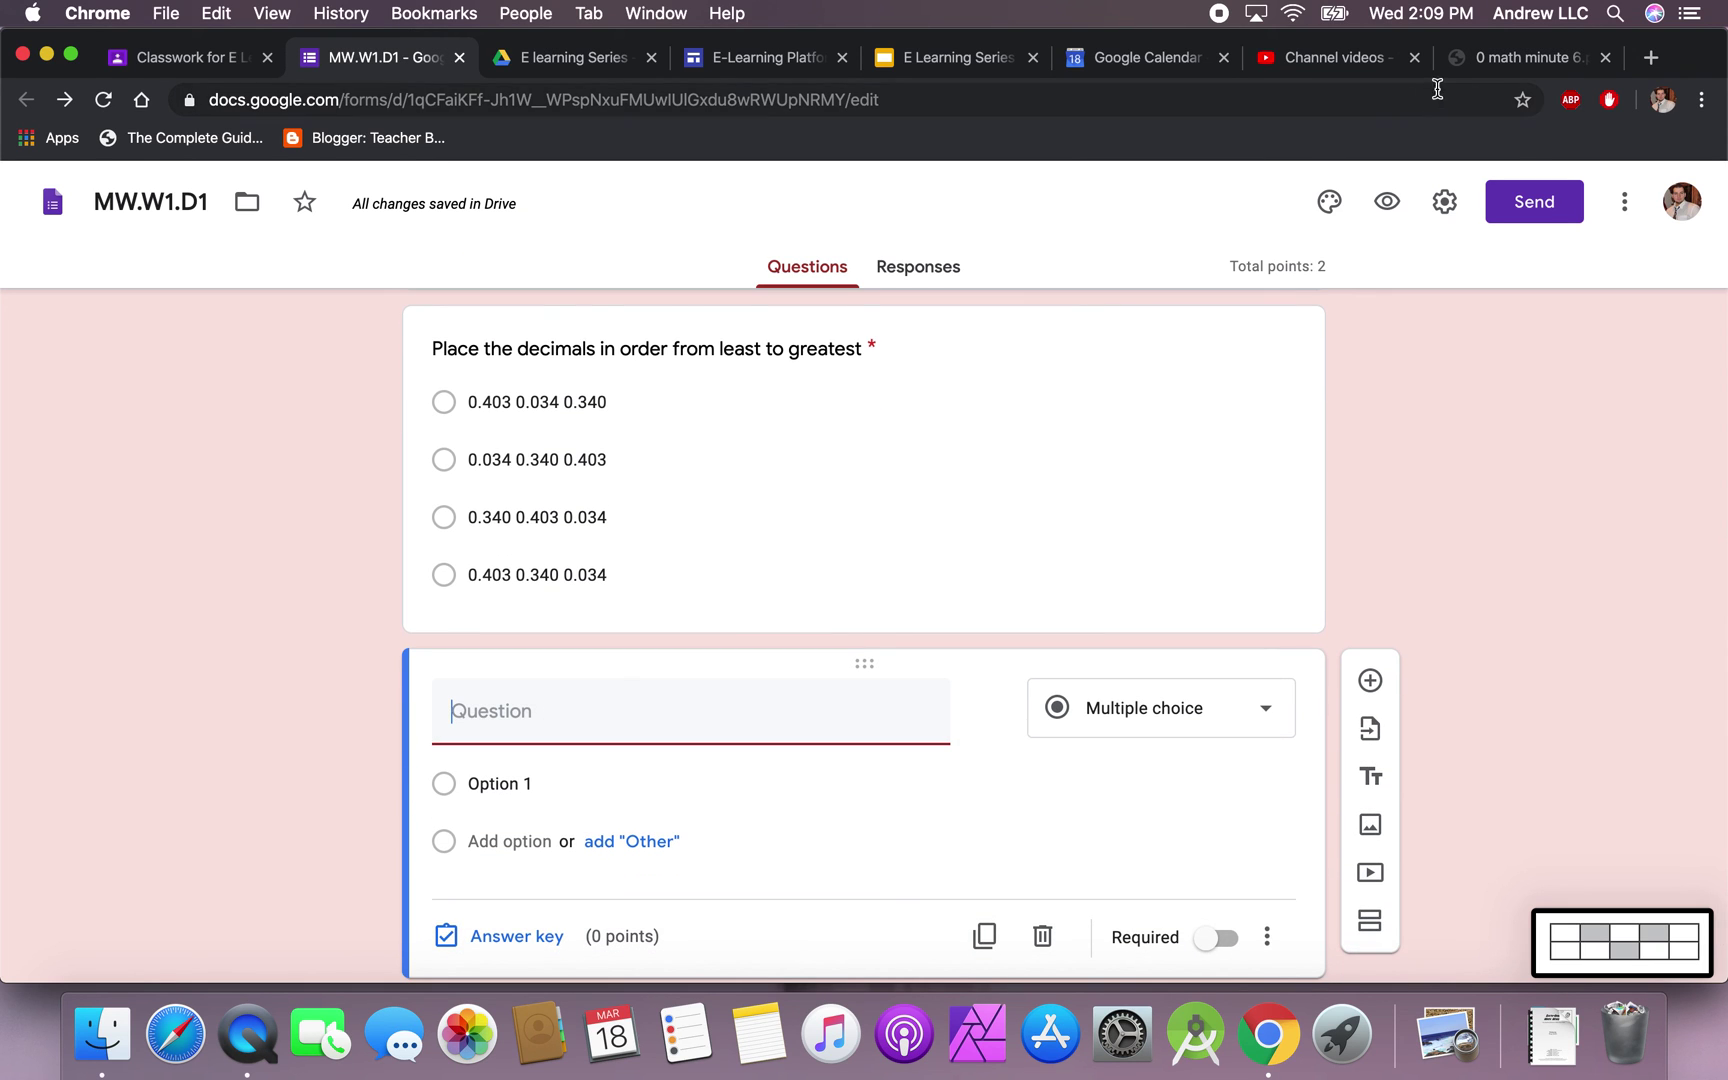
click(1490, 57)
drag(535, 456, 925, 459)
key(super+c)
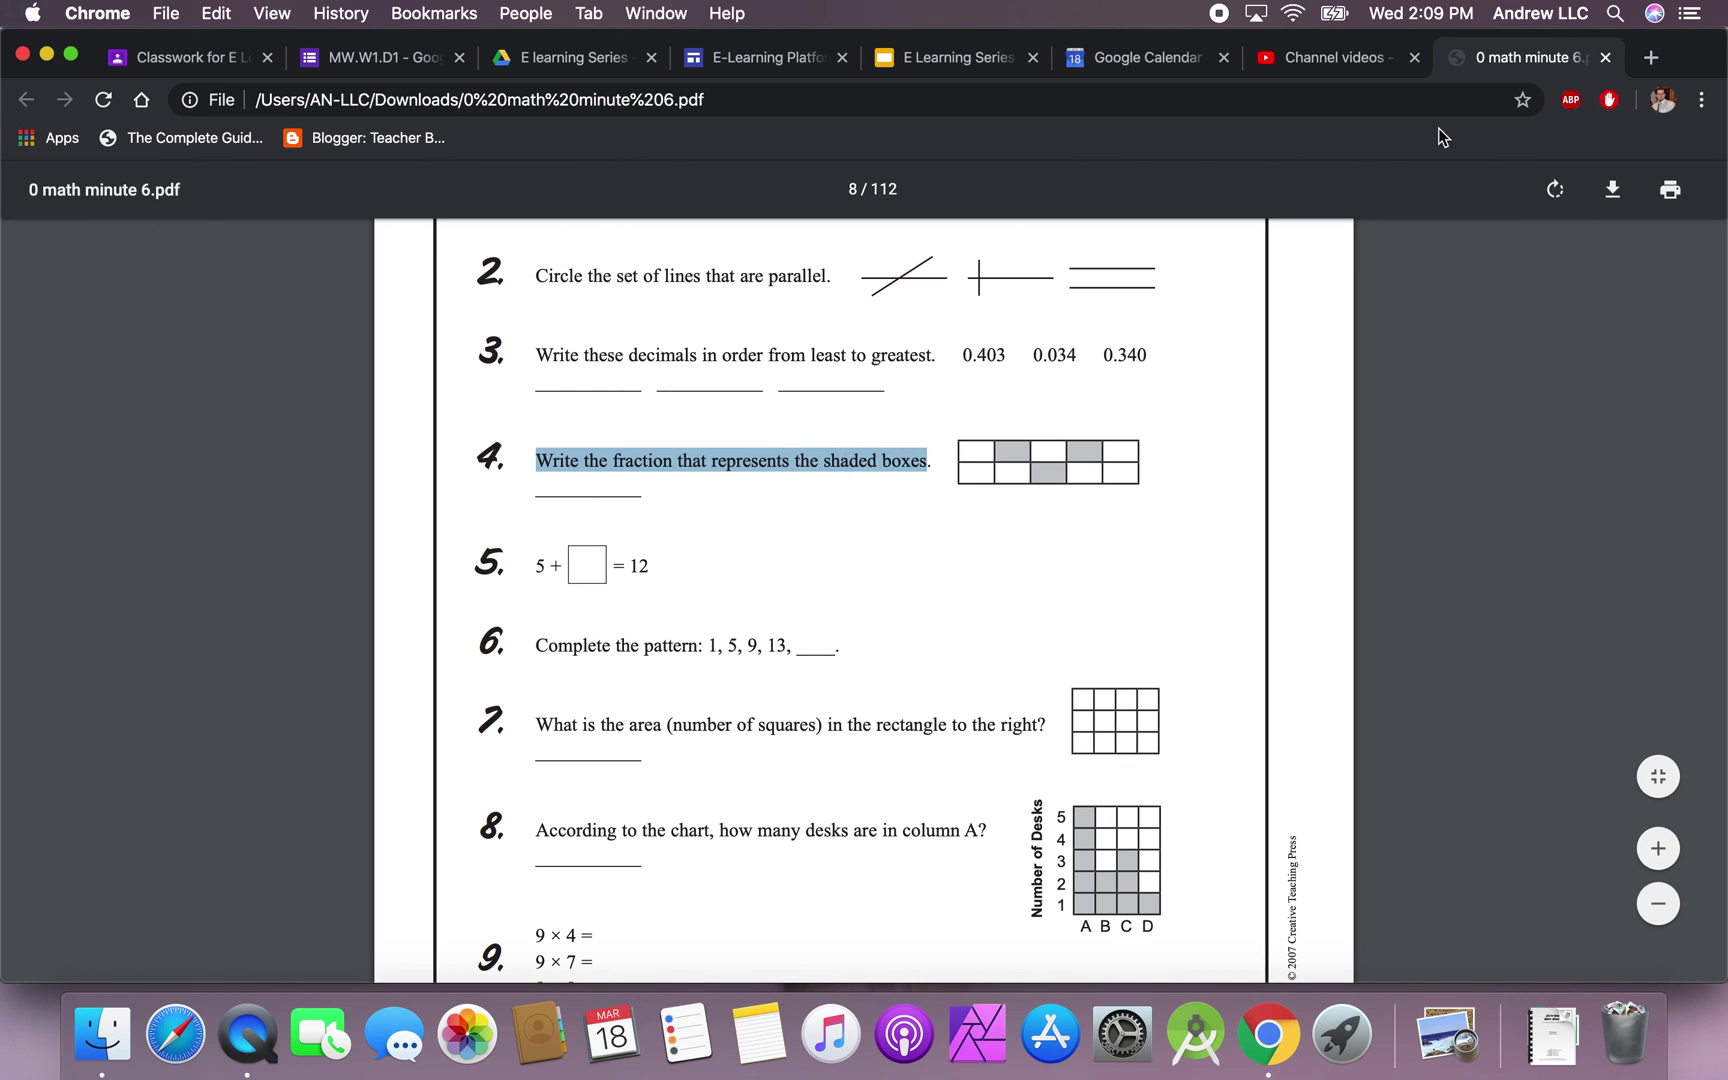
click(390, 63)
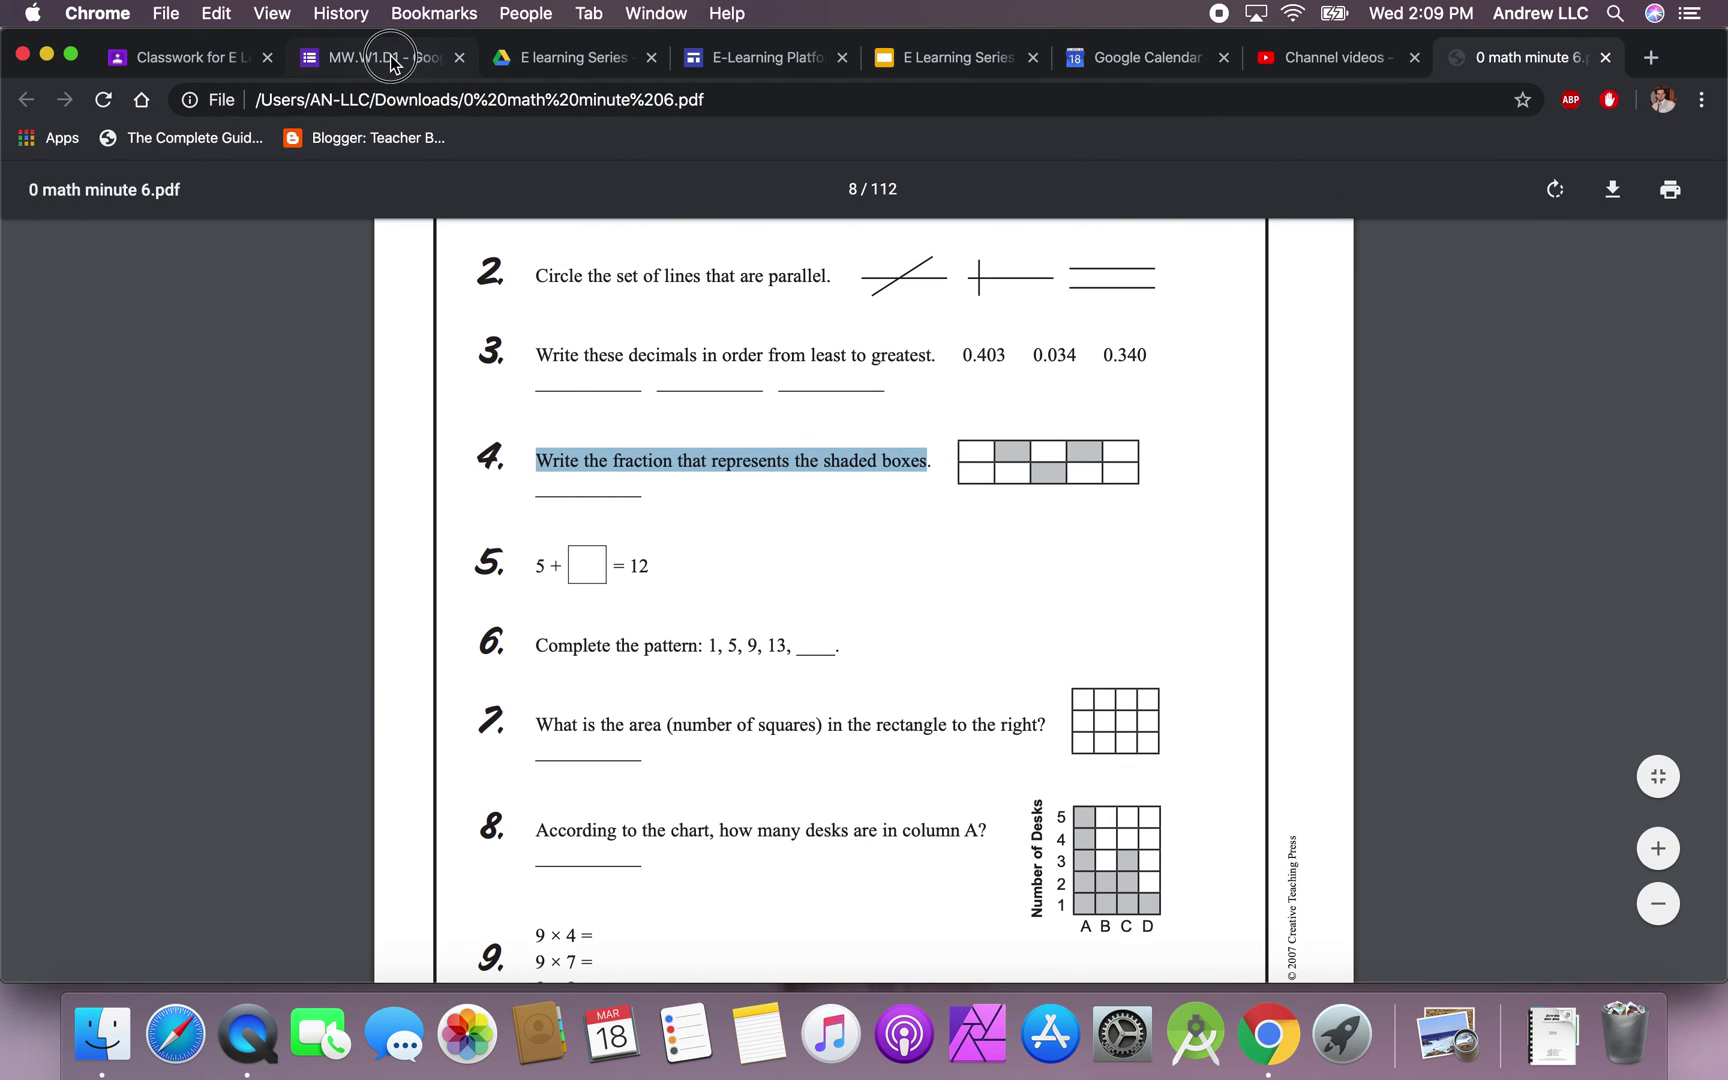
key(super+v)
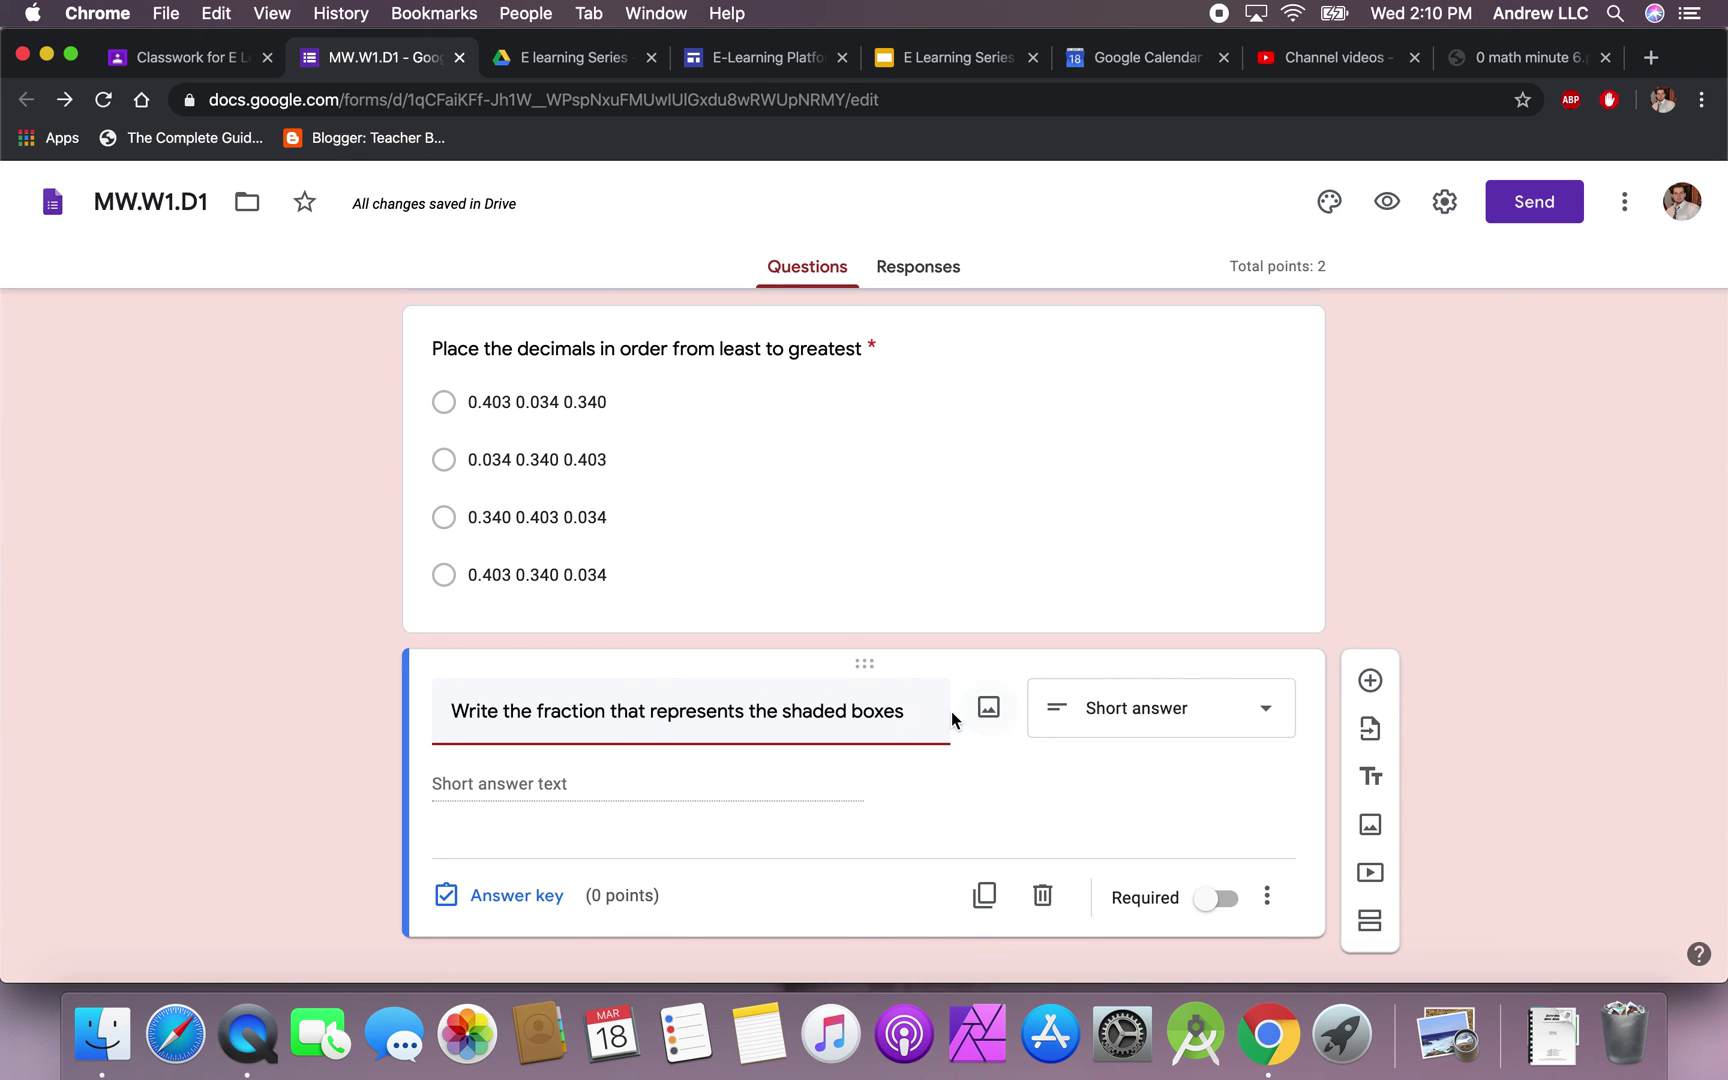
- Insert the shaded-boxes screenshot from the desktop as the image of the fraction question
scroll(1000, 790, down, 1)
click(991, 682)
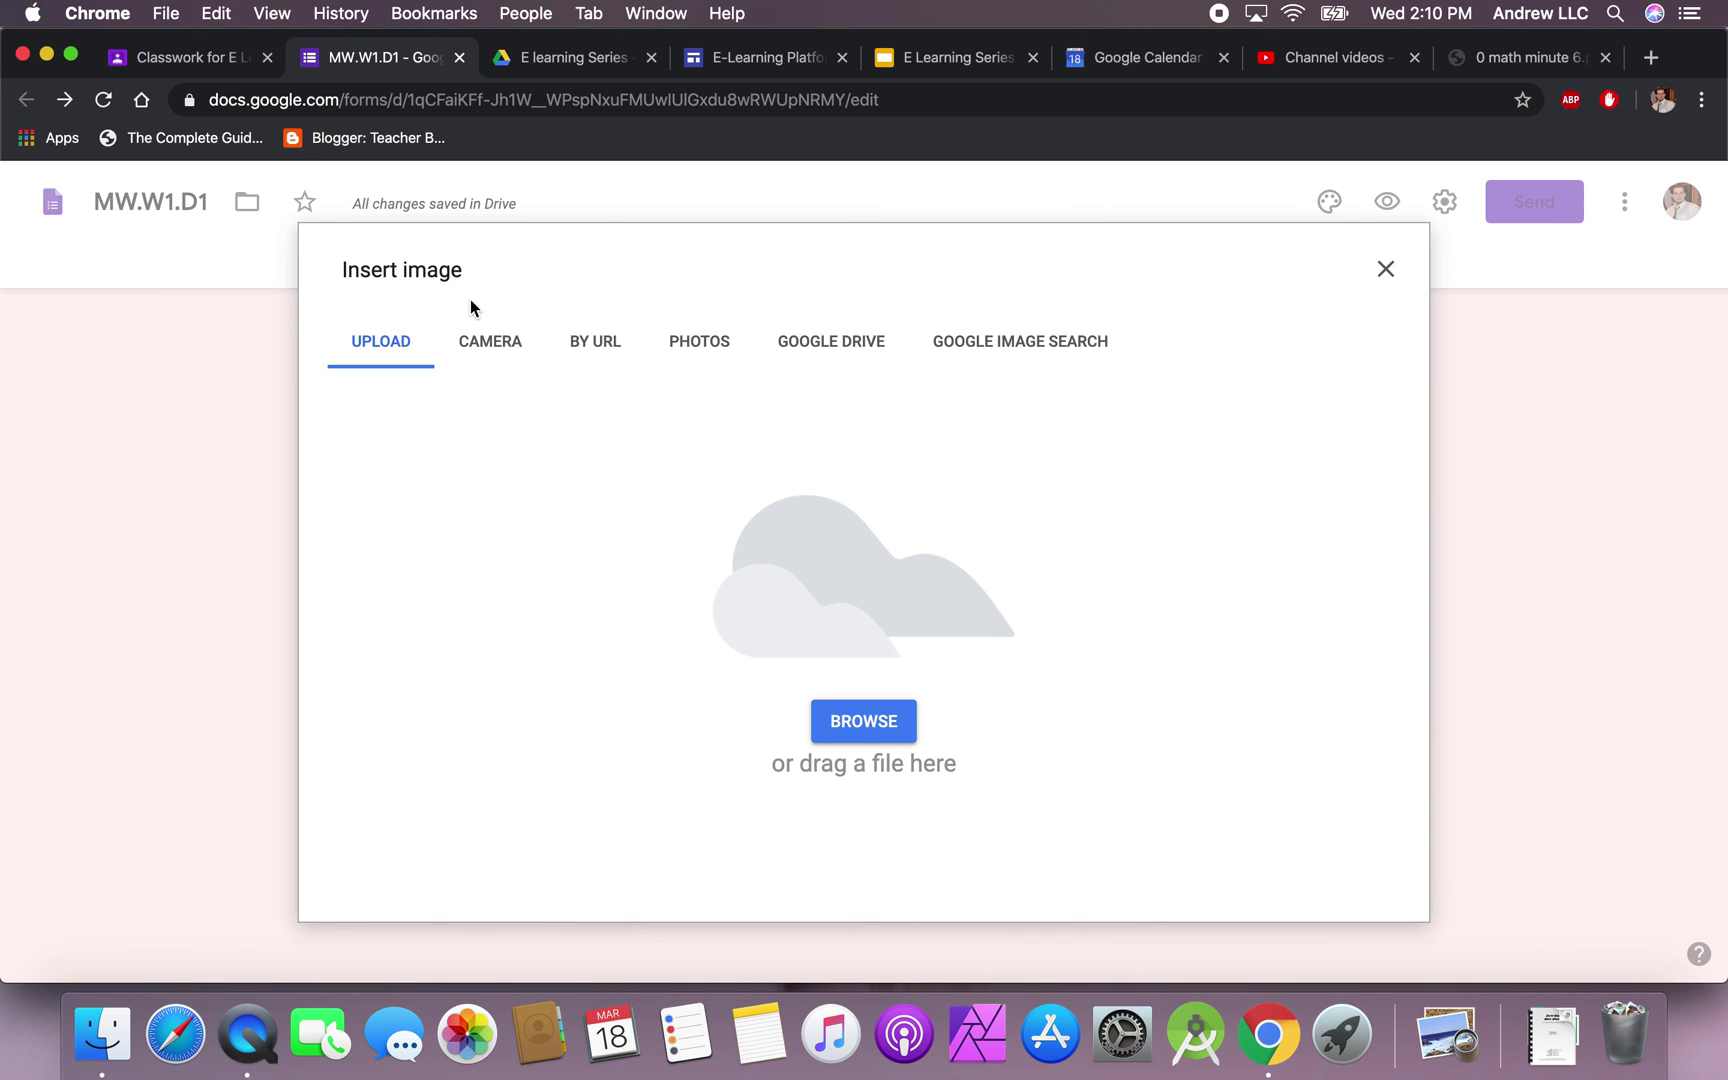
drag(1685, 52, 1435, 25)
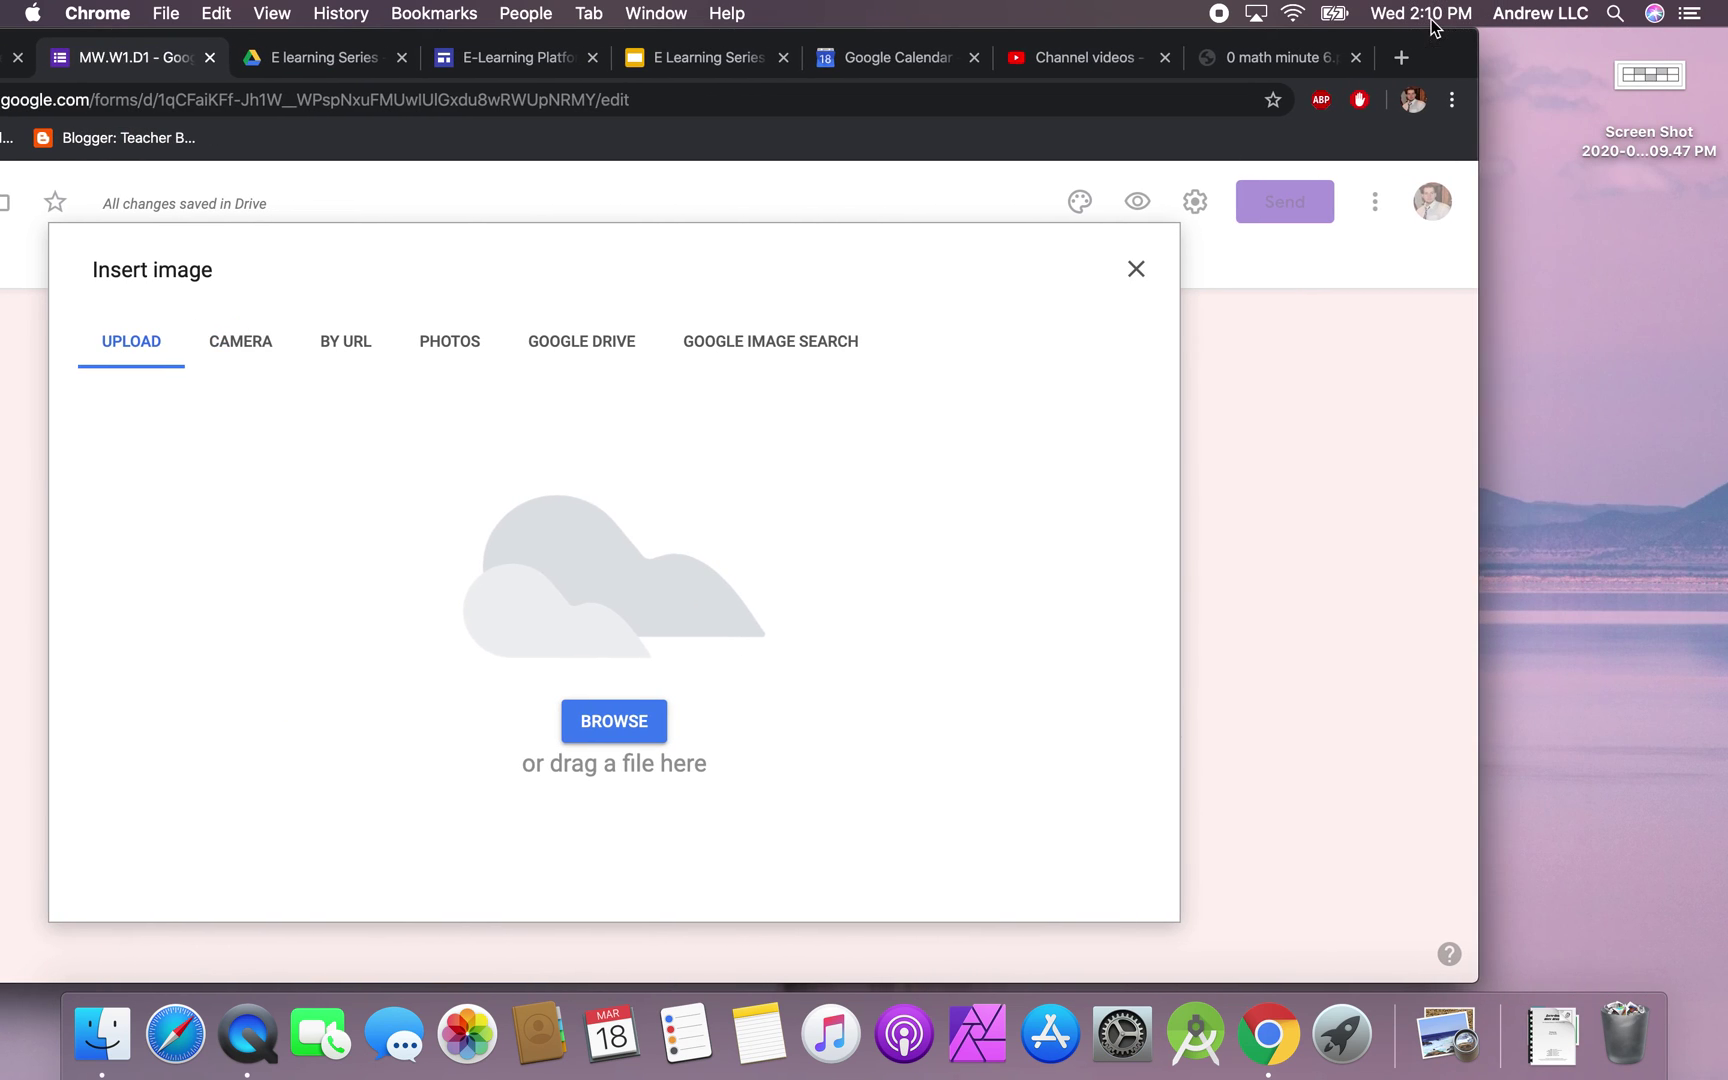
drag(1650, 75, 783, 521)
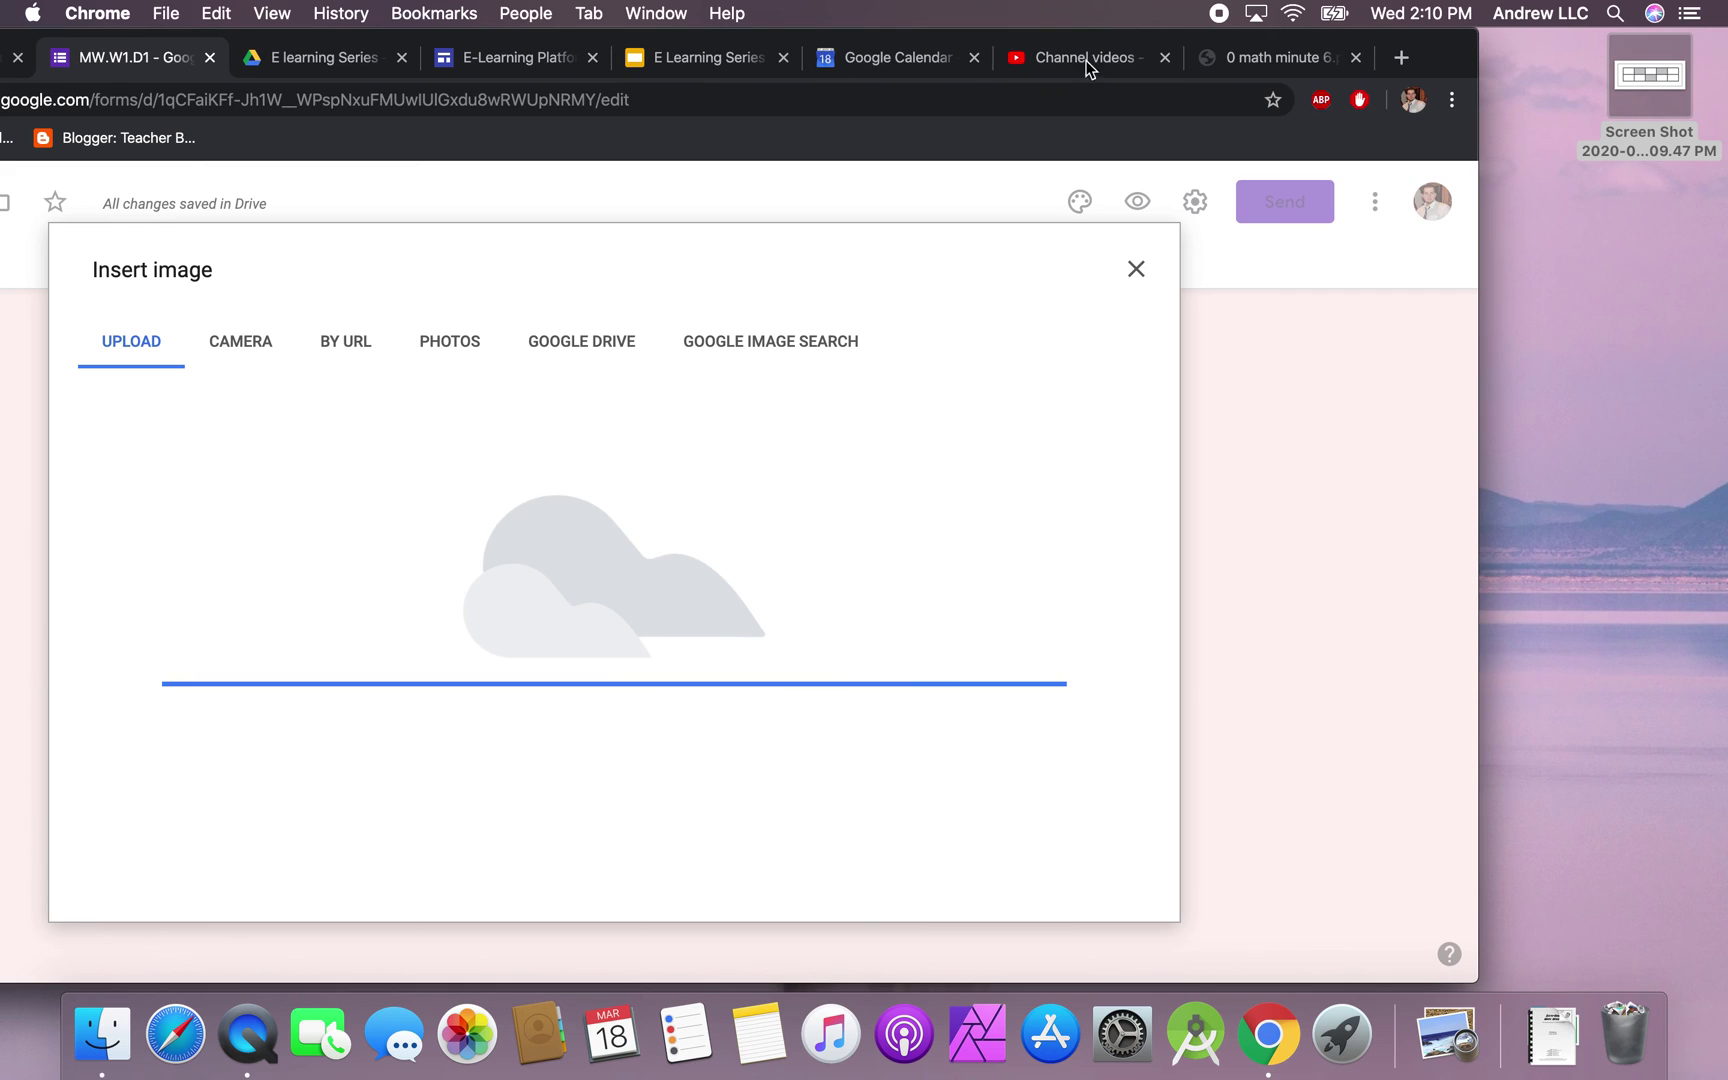
drag(1084, 46, 1335, 32)
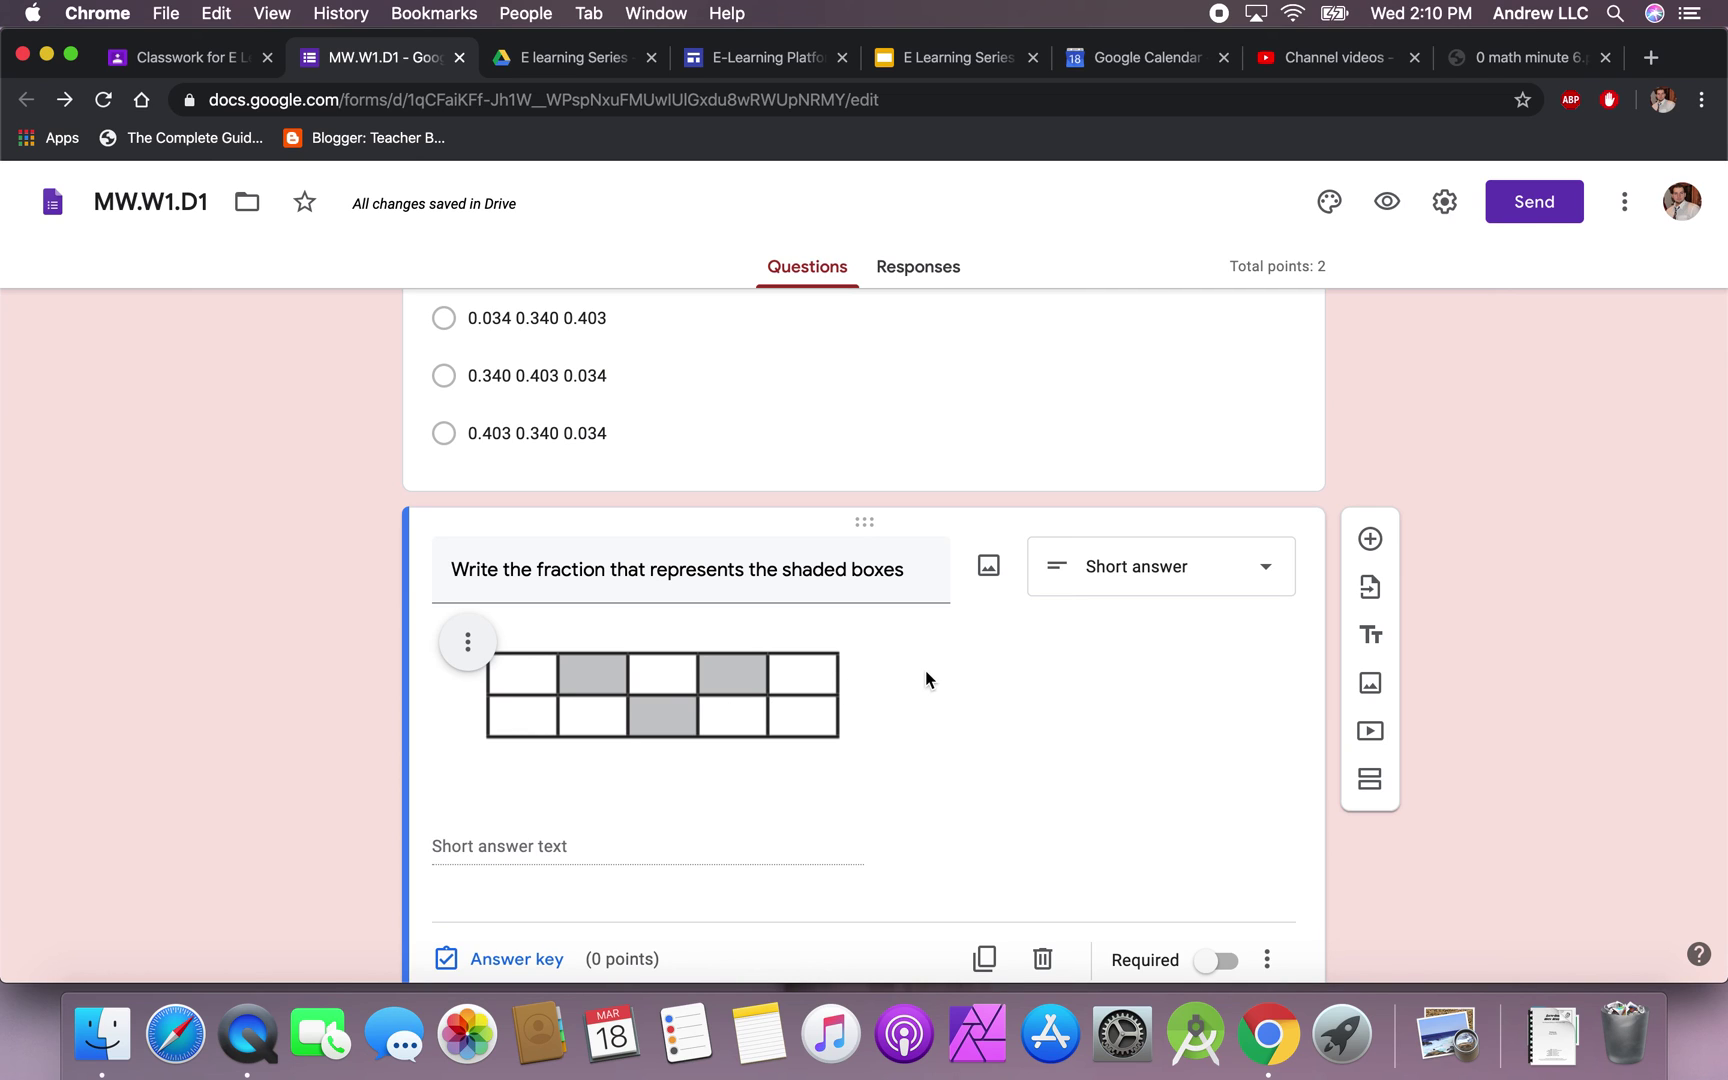
scroll(925, 670, down, 2)
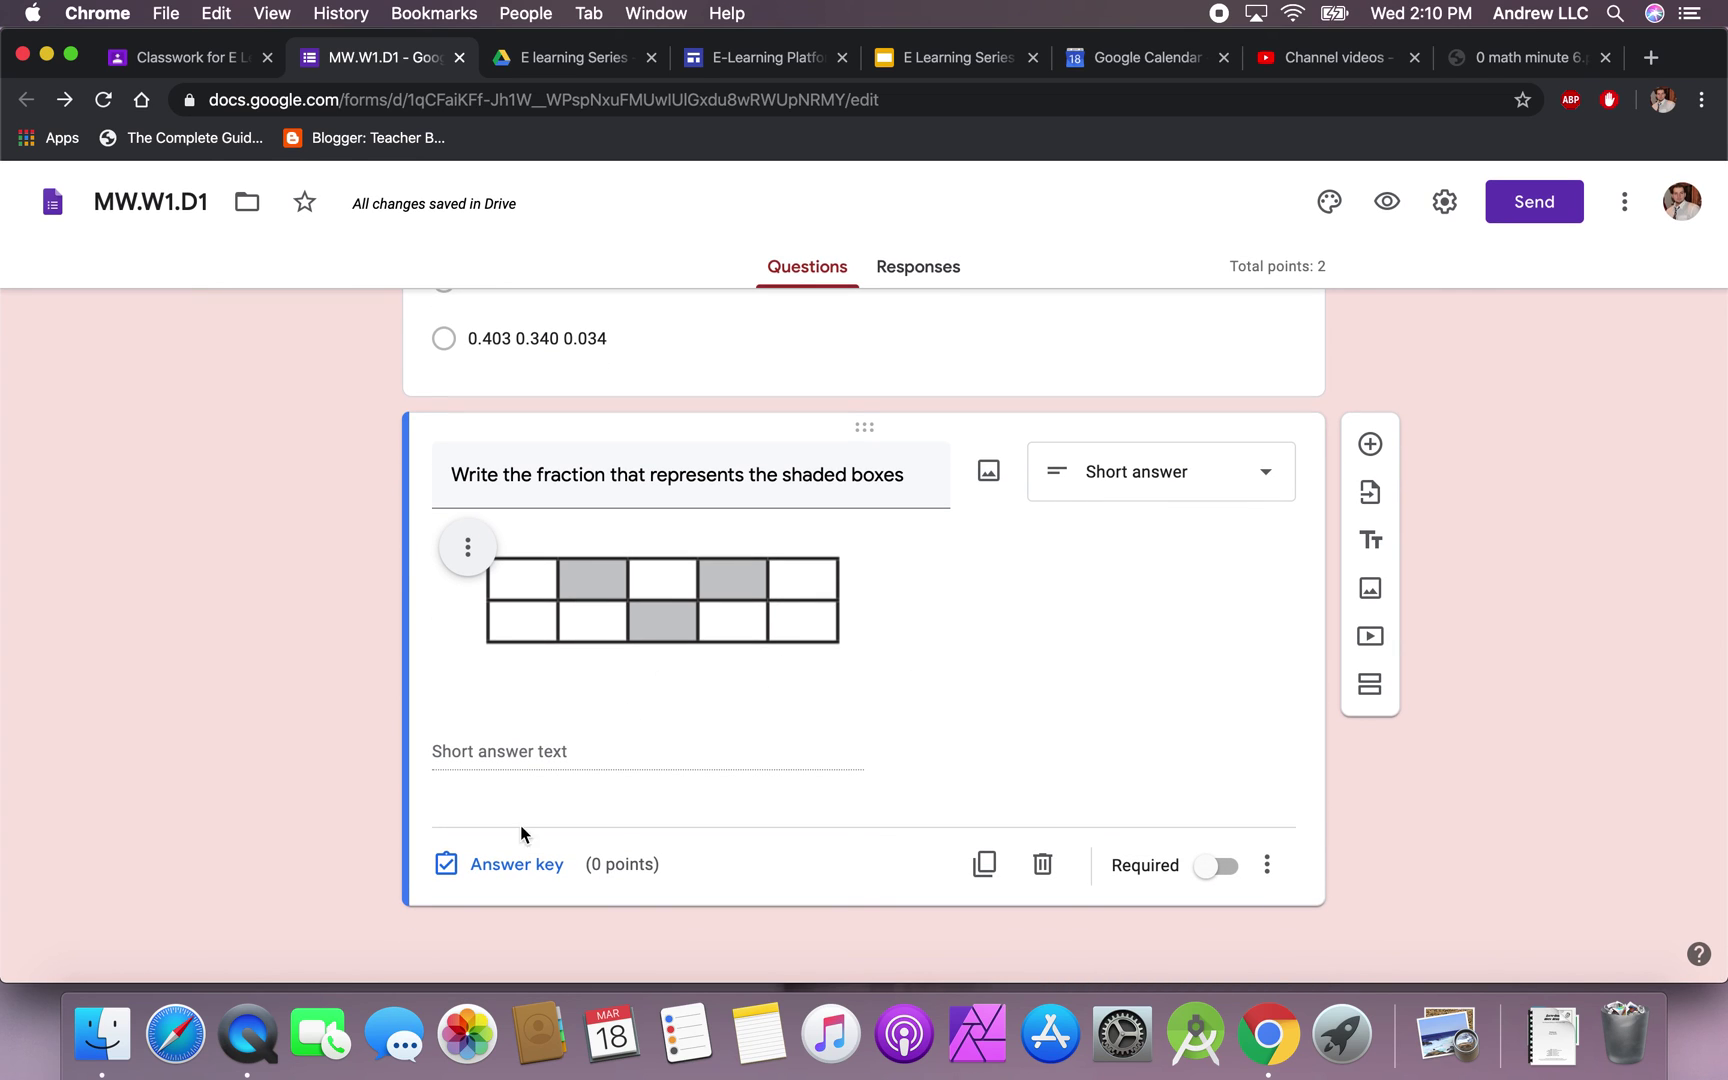
- Set the fraction question's answer key to 3/10 worth 1 point, with all other answers marked incorrect
click(497, 866)
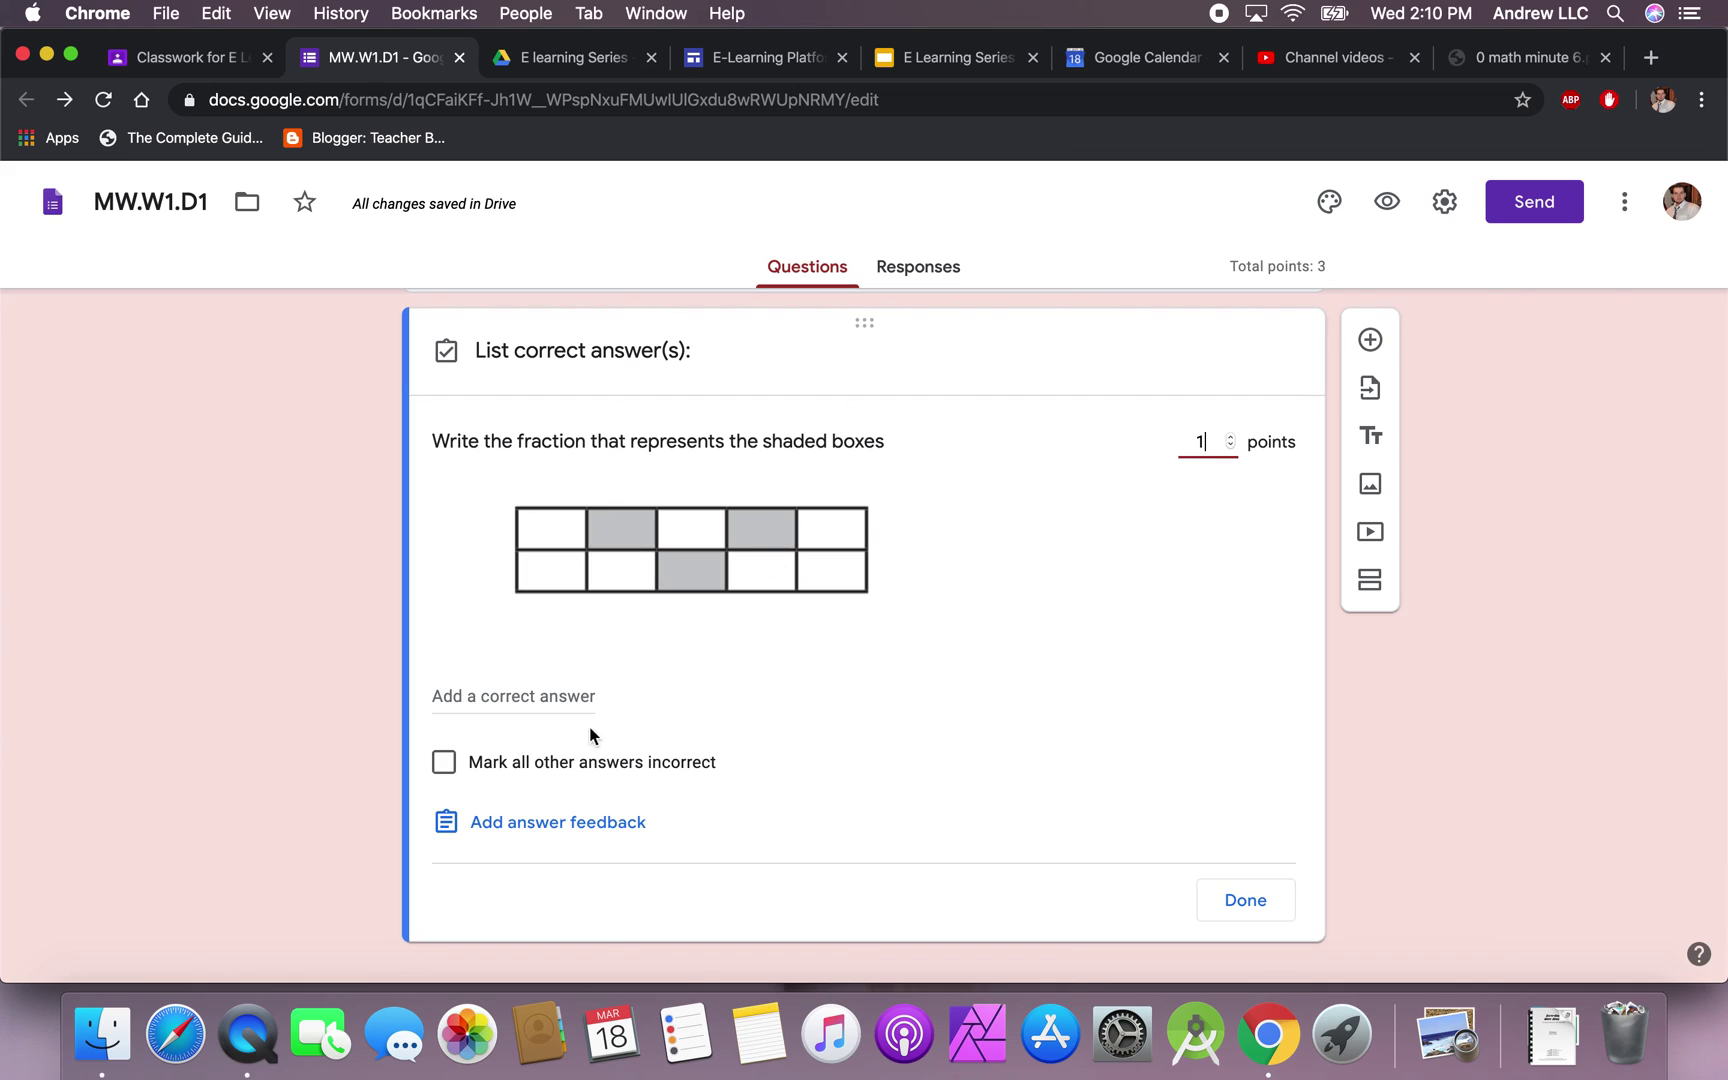
click(502, 692)
text(3/10)
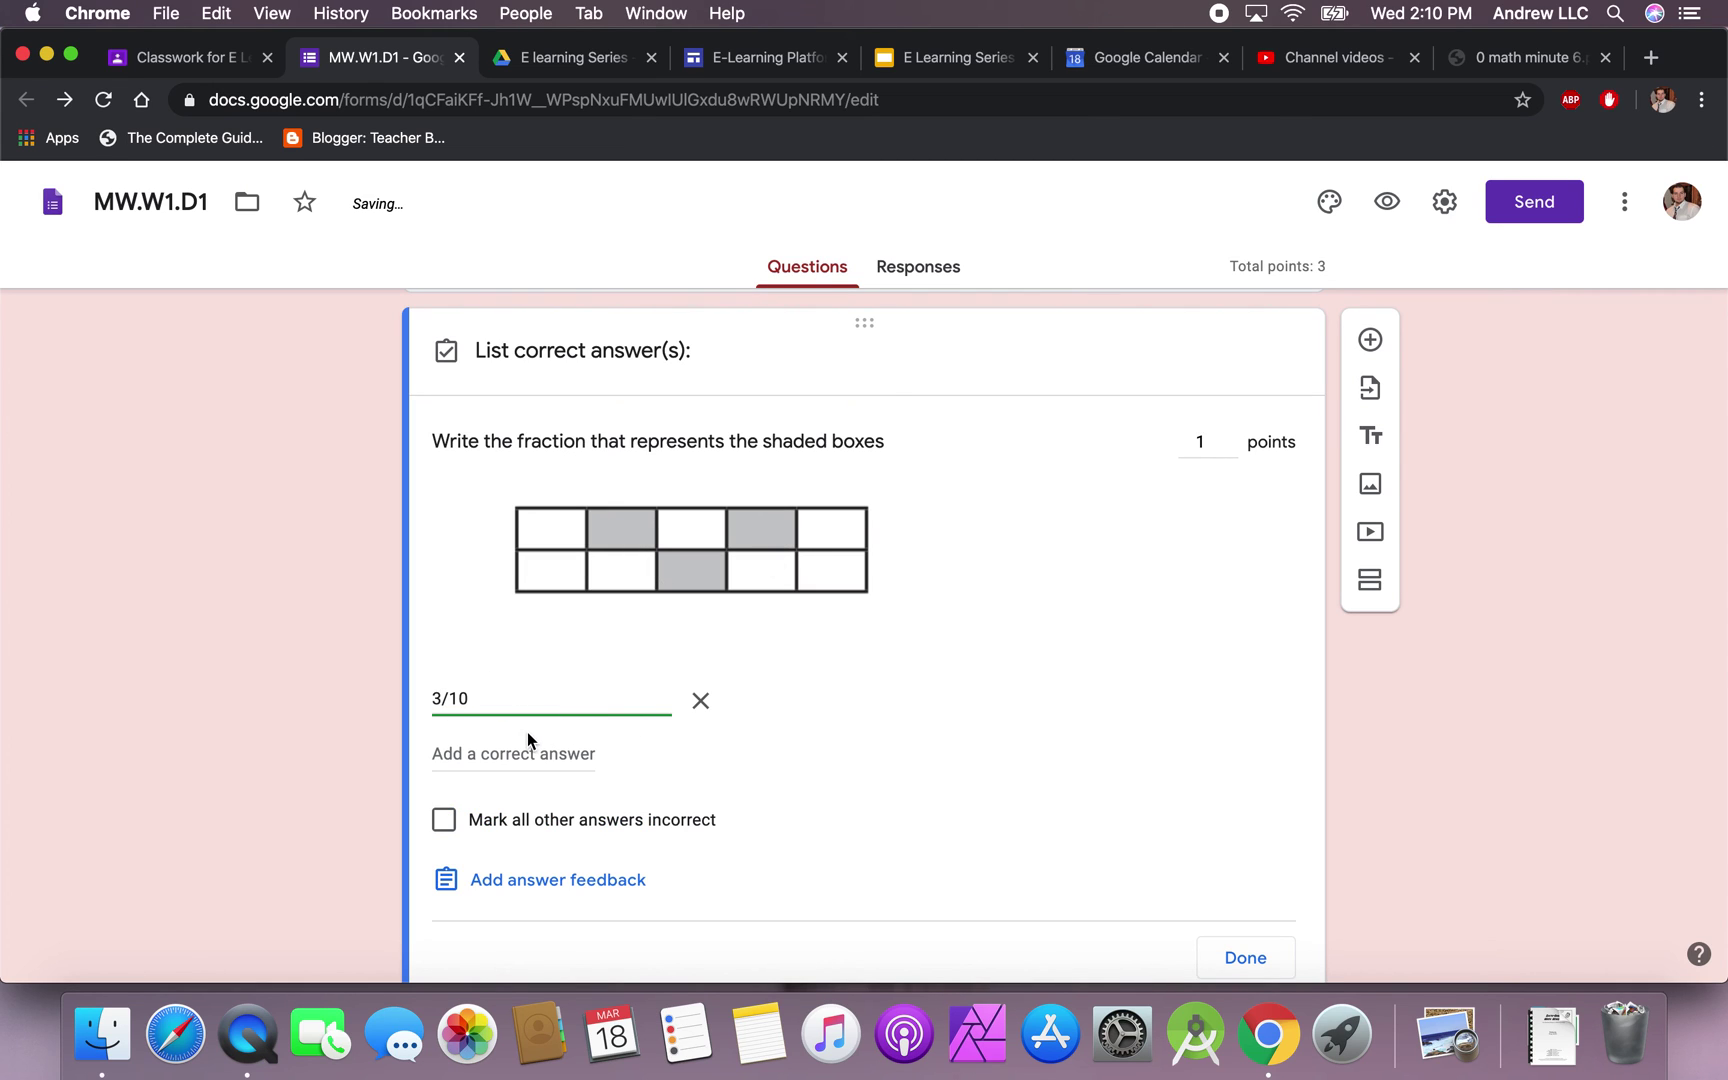
click(443, 819)
scroll(377, 777, down, 1)
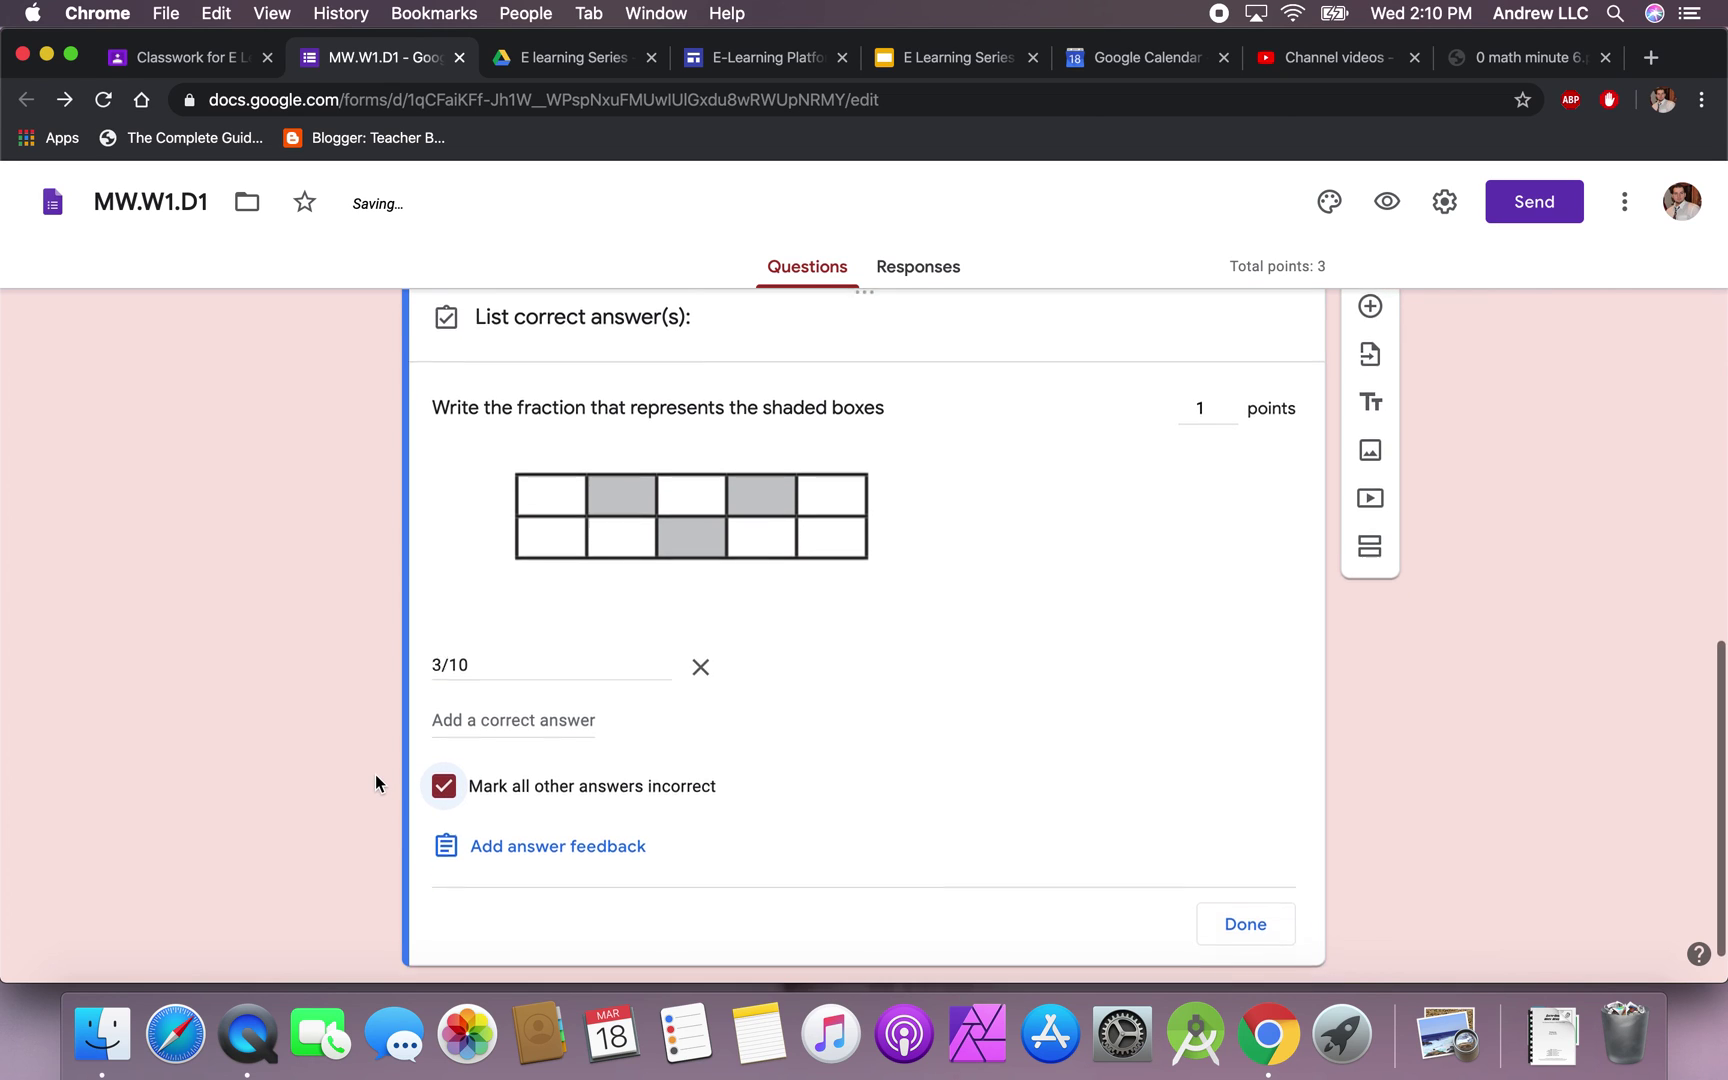
scroll(375, 774, down, 2)
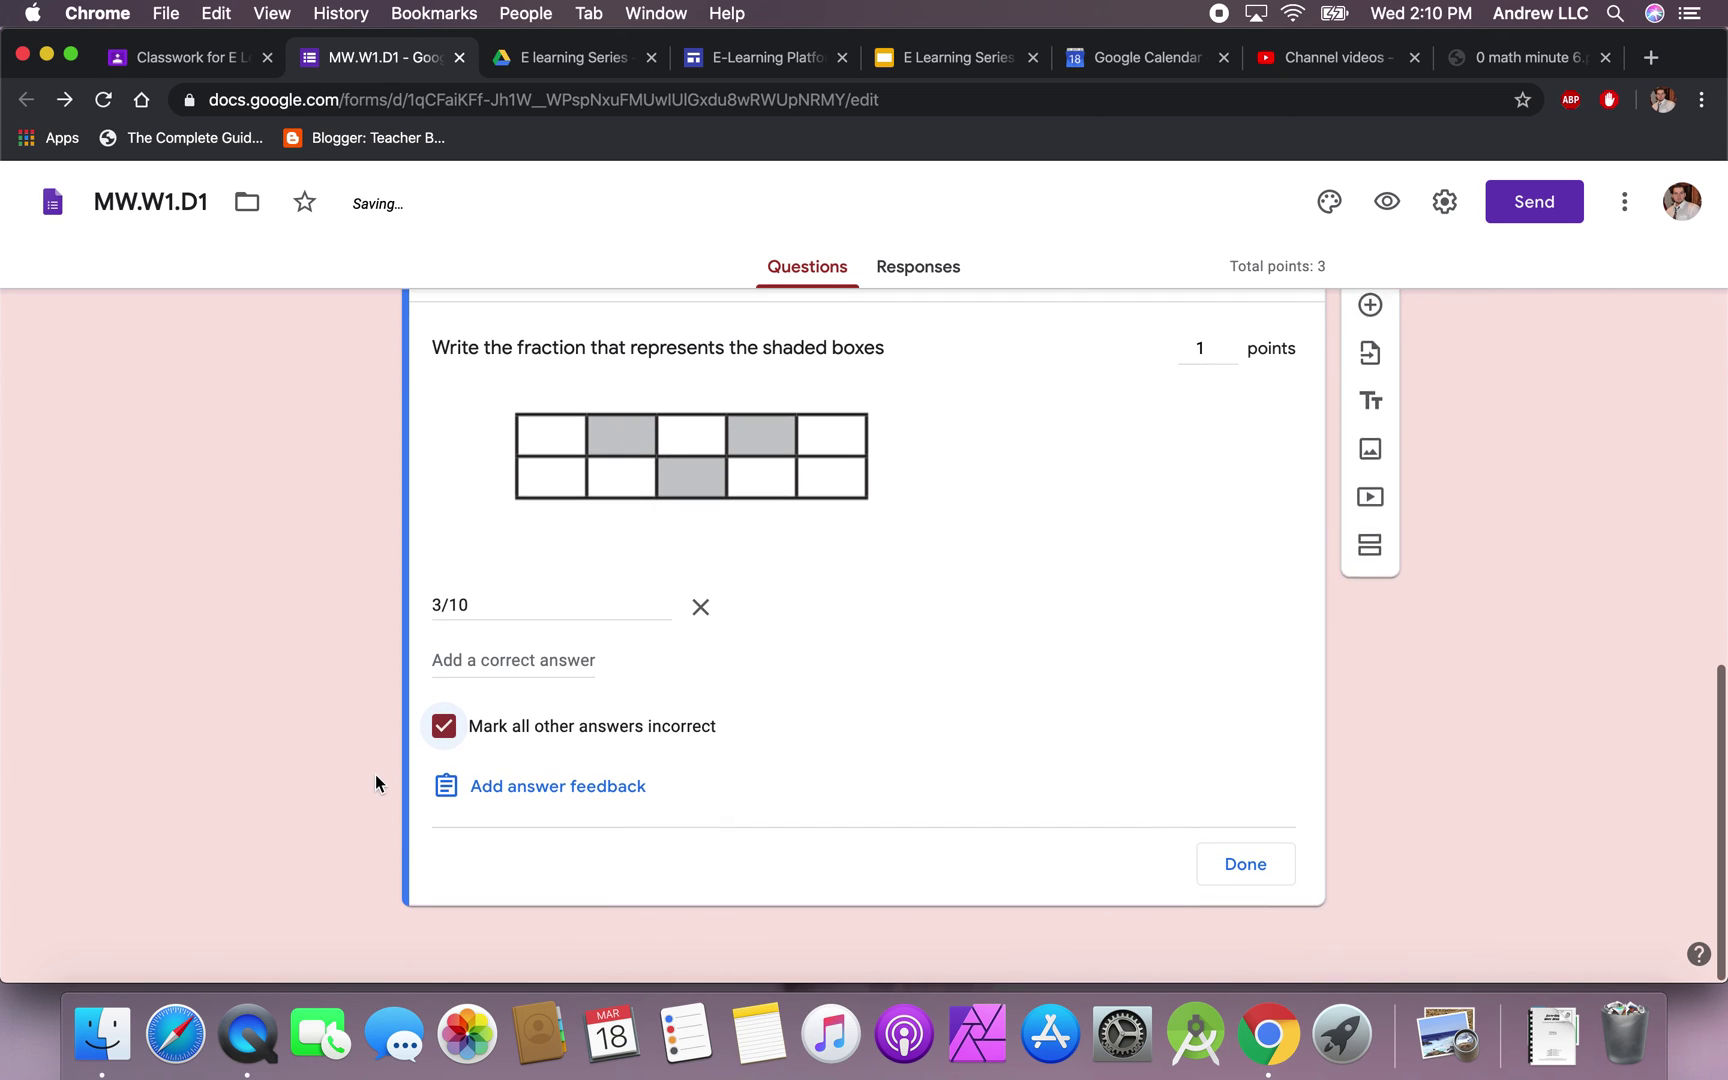
- Try adding "three tenths" as a second correct answer to the fraction question, and remove it again
click(512, 660)
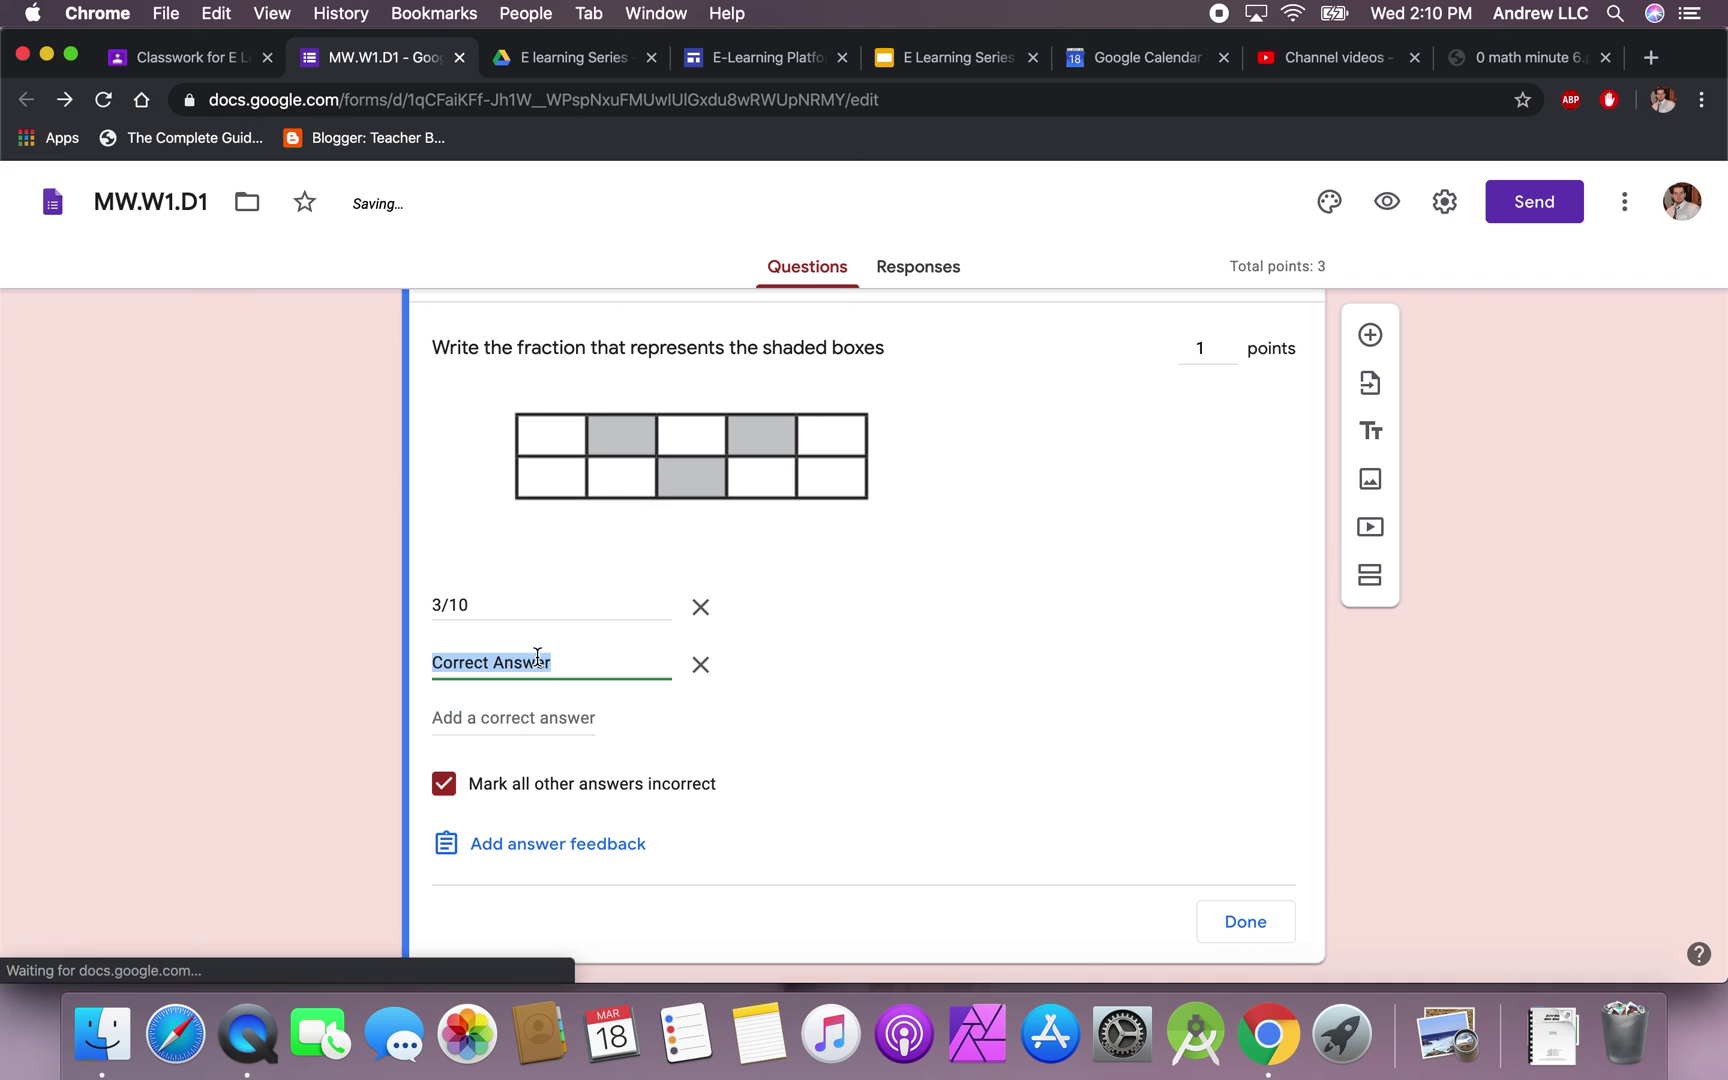
click(701, 667)
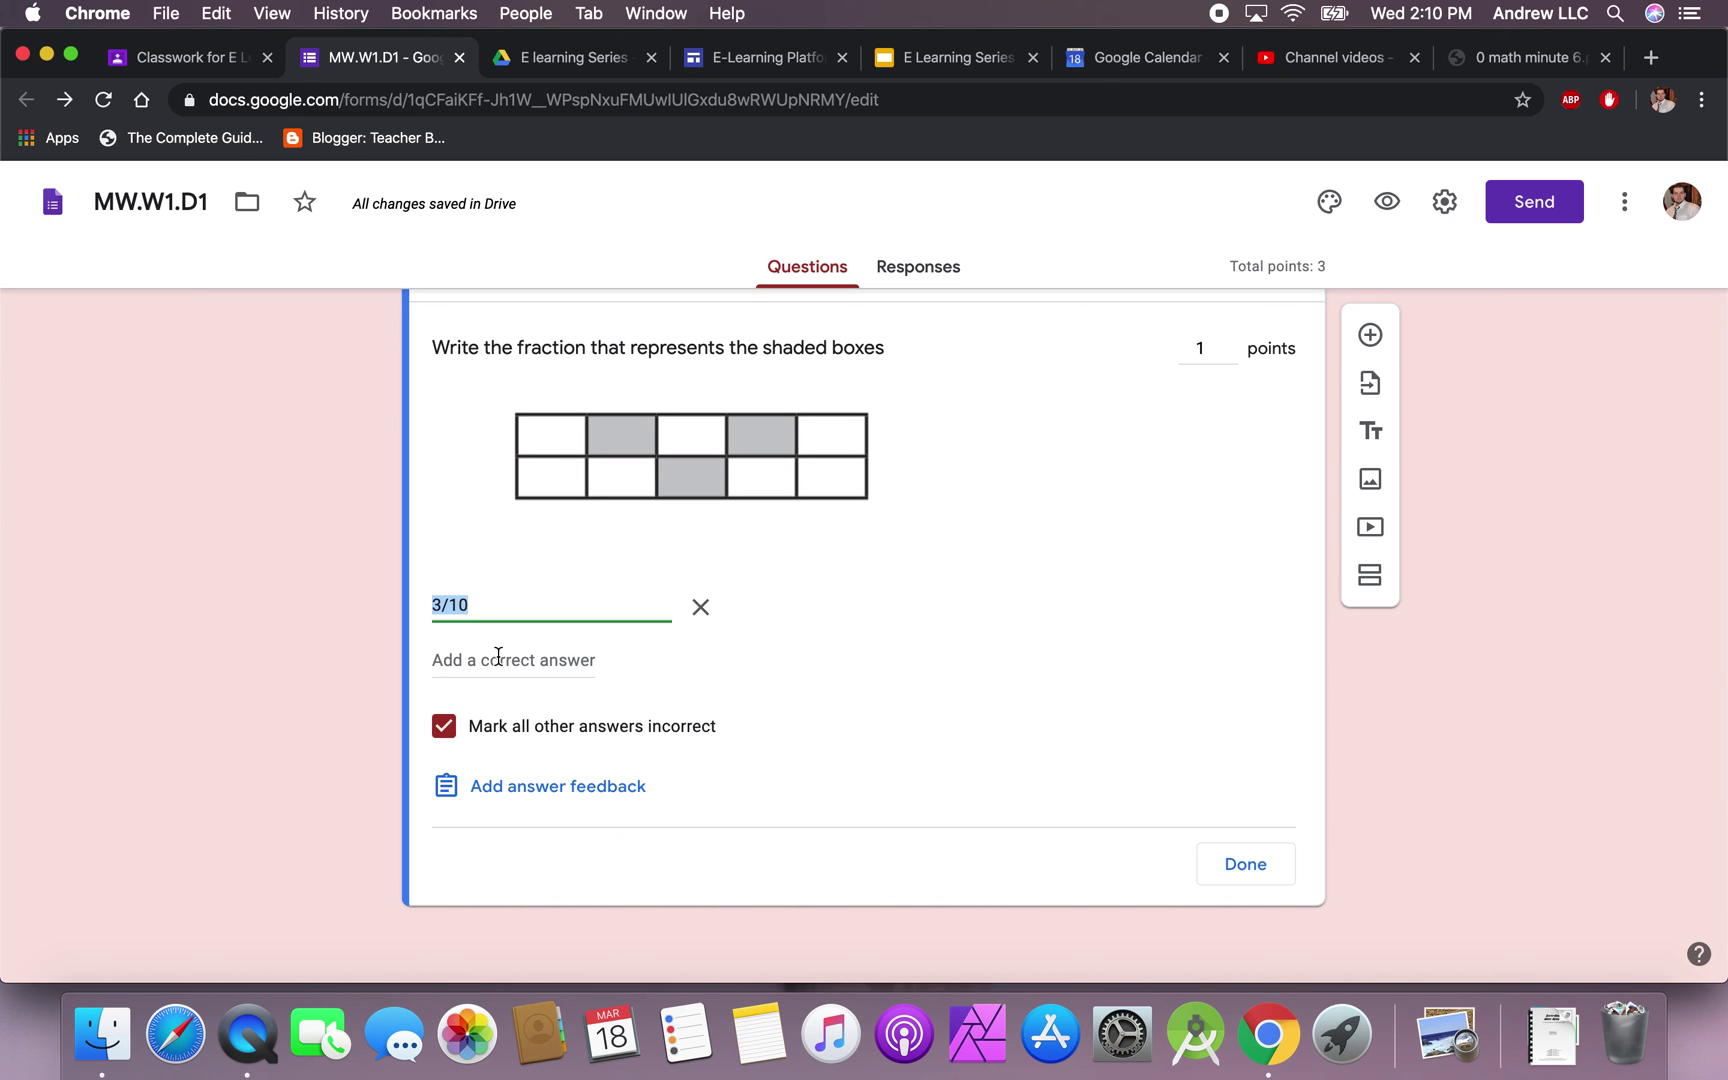
click(498, 656)
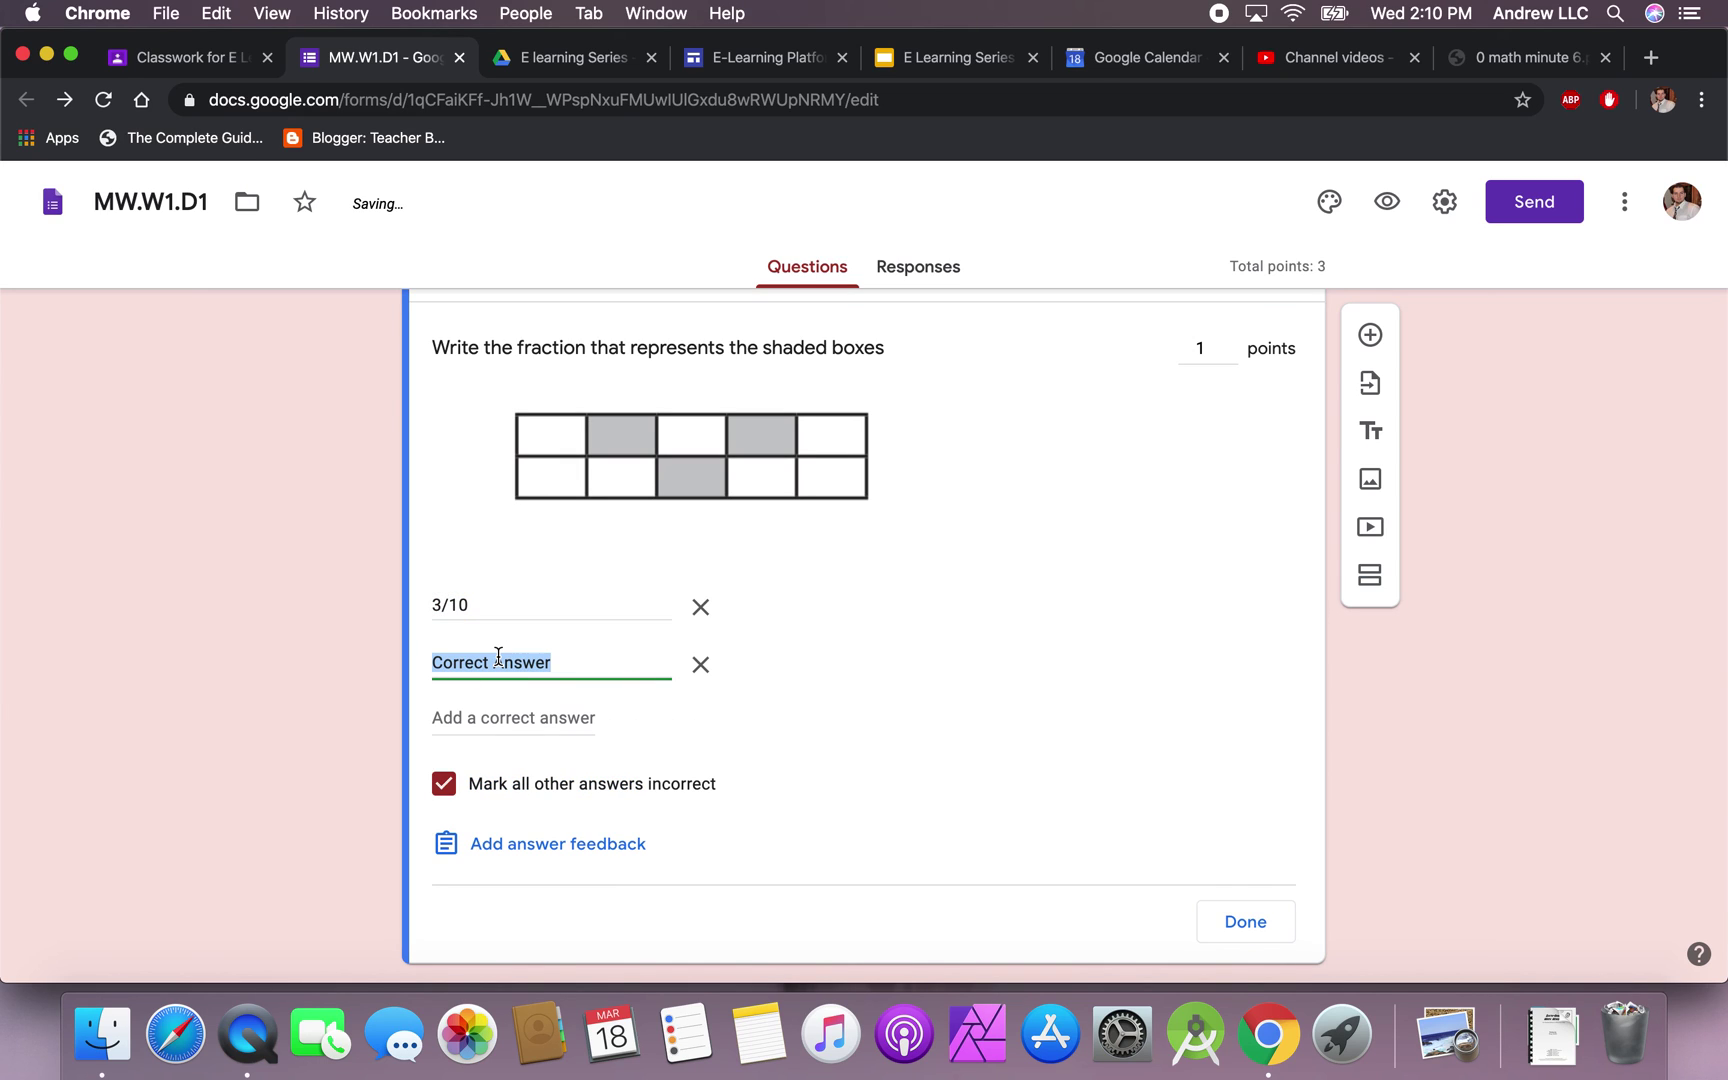
text(three tenths)
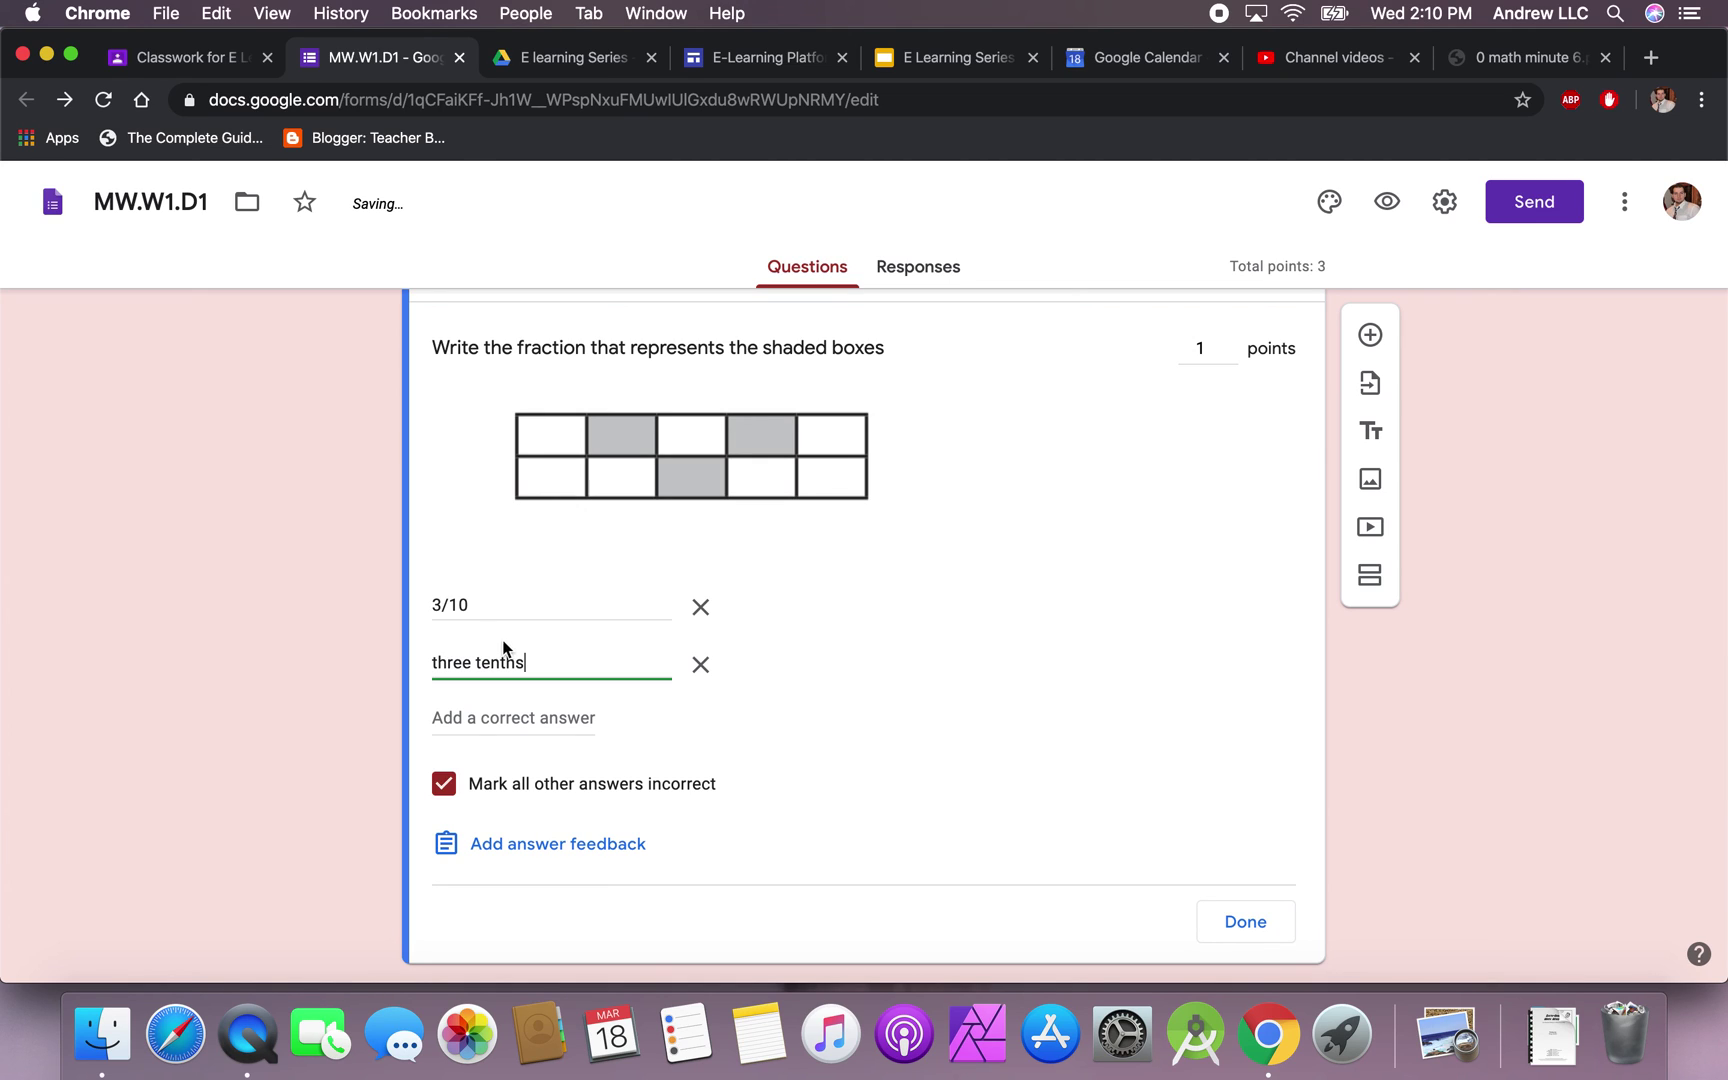
click(699, 666)
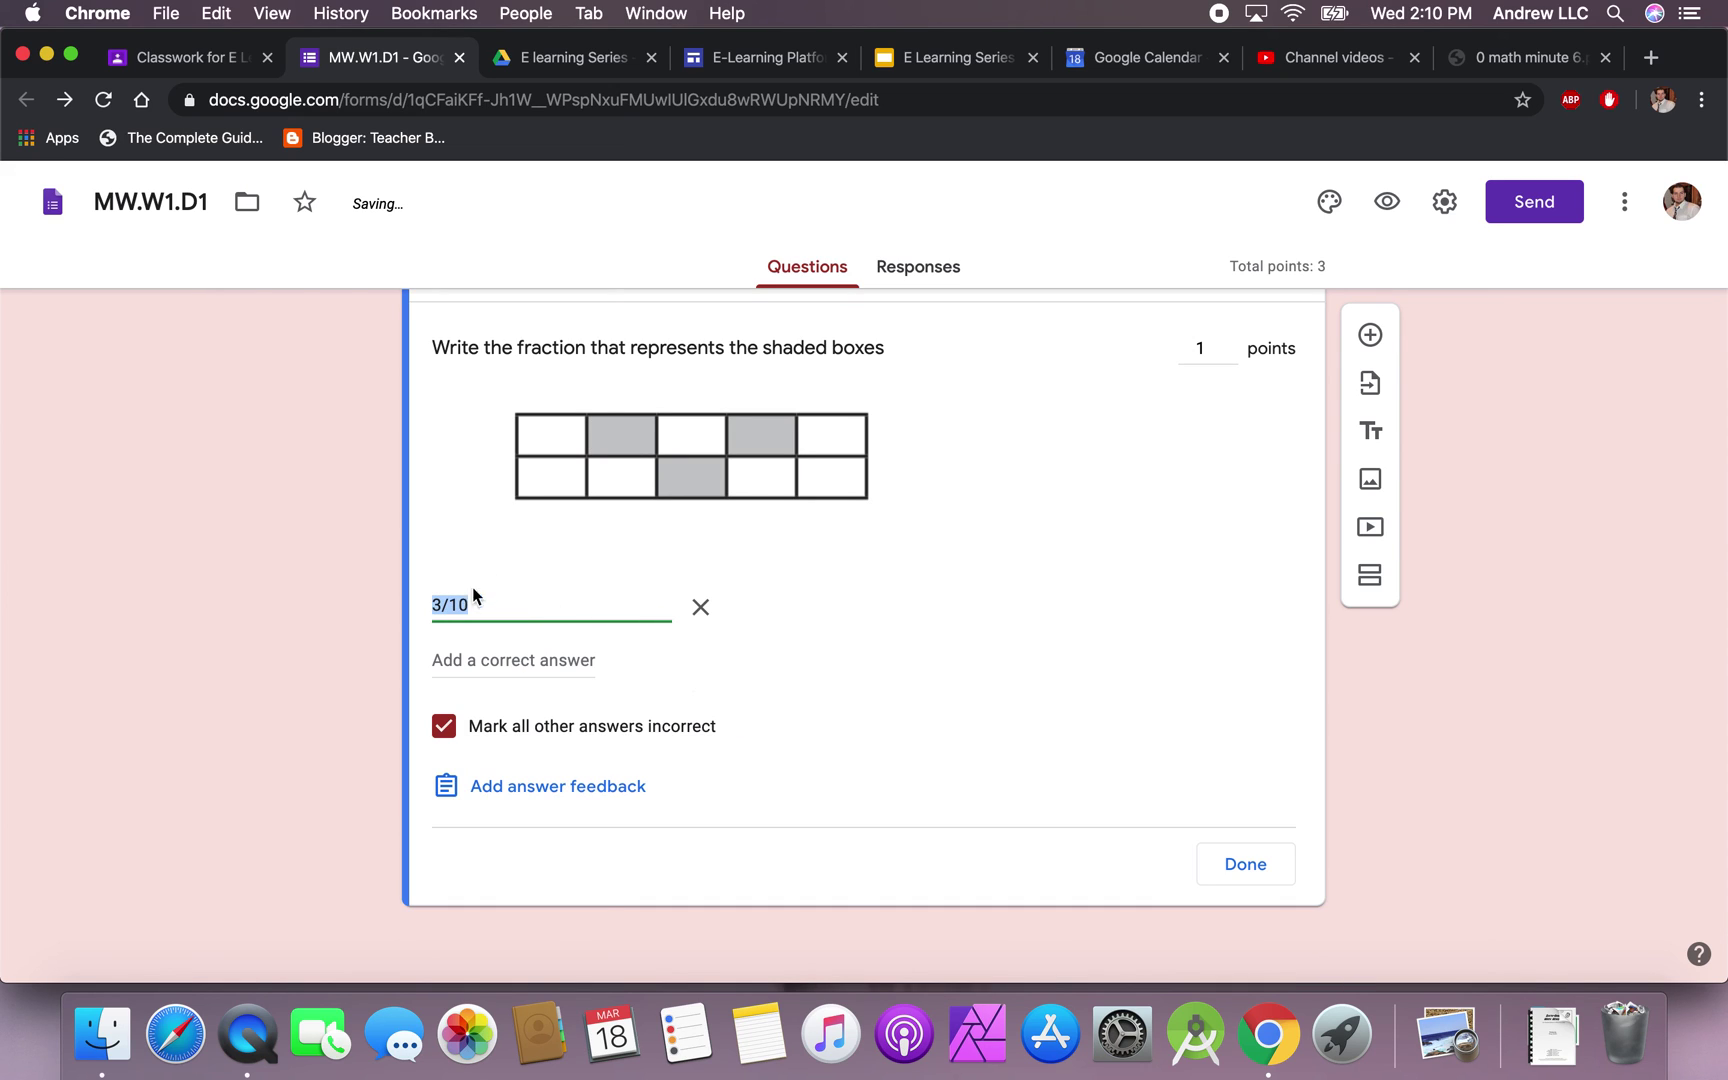
- Finish the fraction question's answer key and add a new question titled "5 + ______= 12", based on question 5 of the math minute PDF
click(1244, 866)
click(1516, 57)
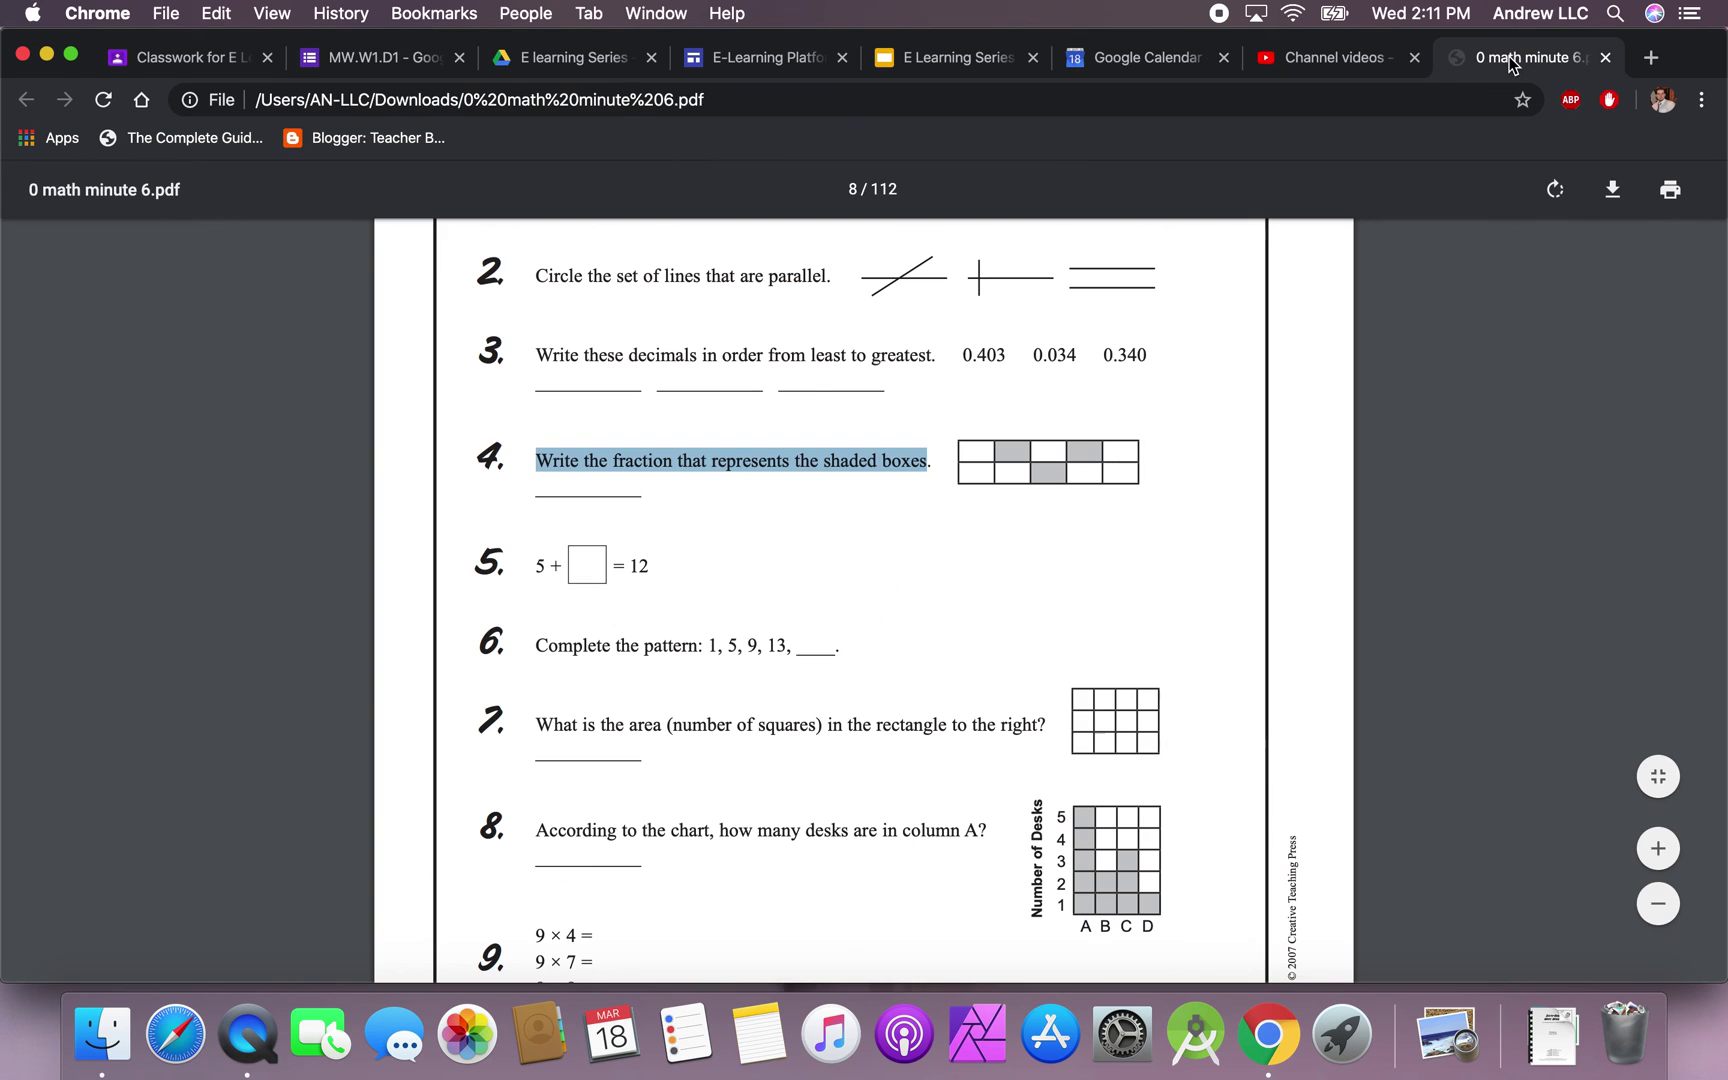
scroll(875, 560, down, 2)
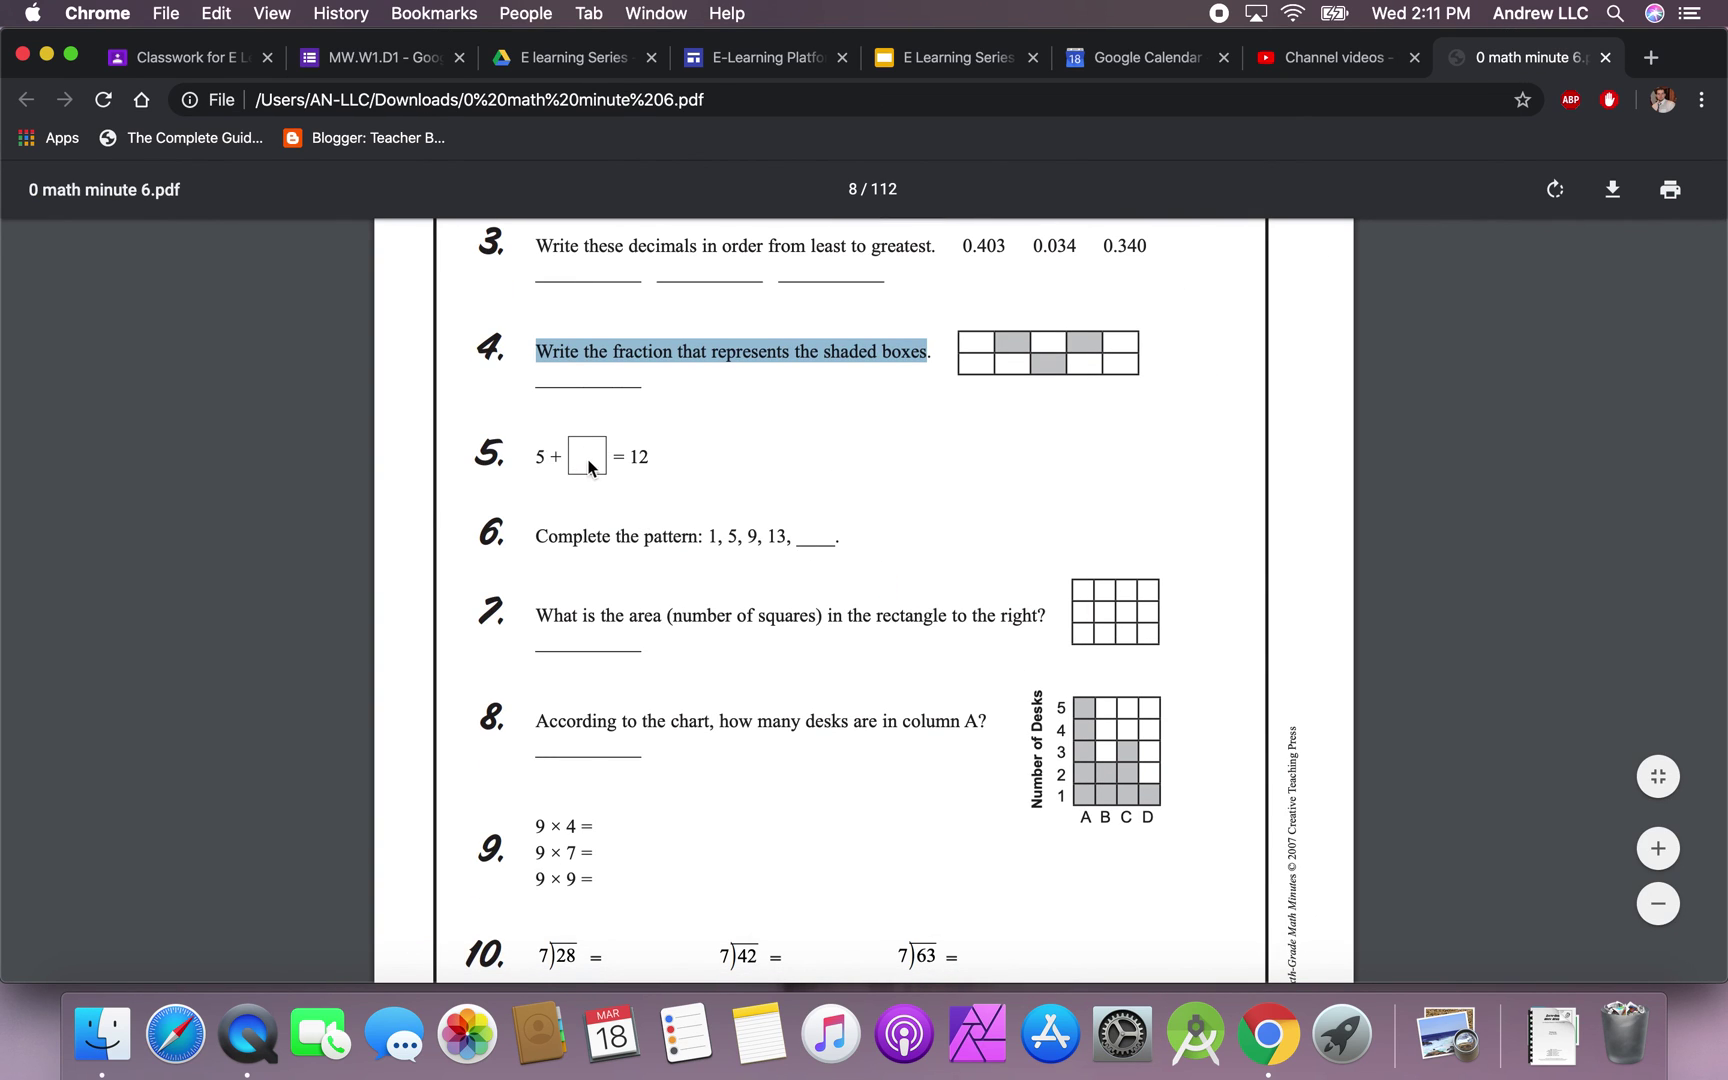
click(444, 58)
click(1370, 425)
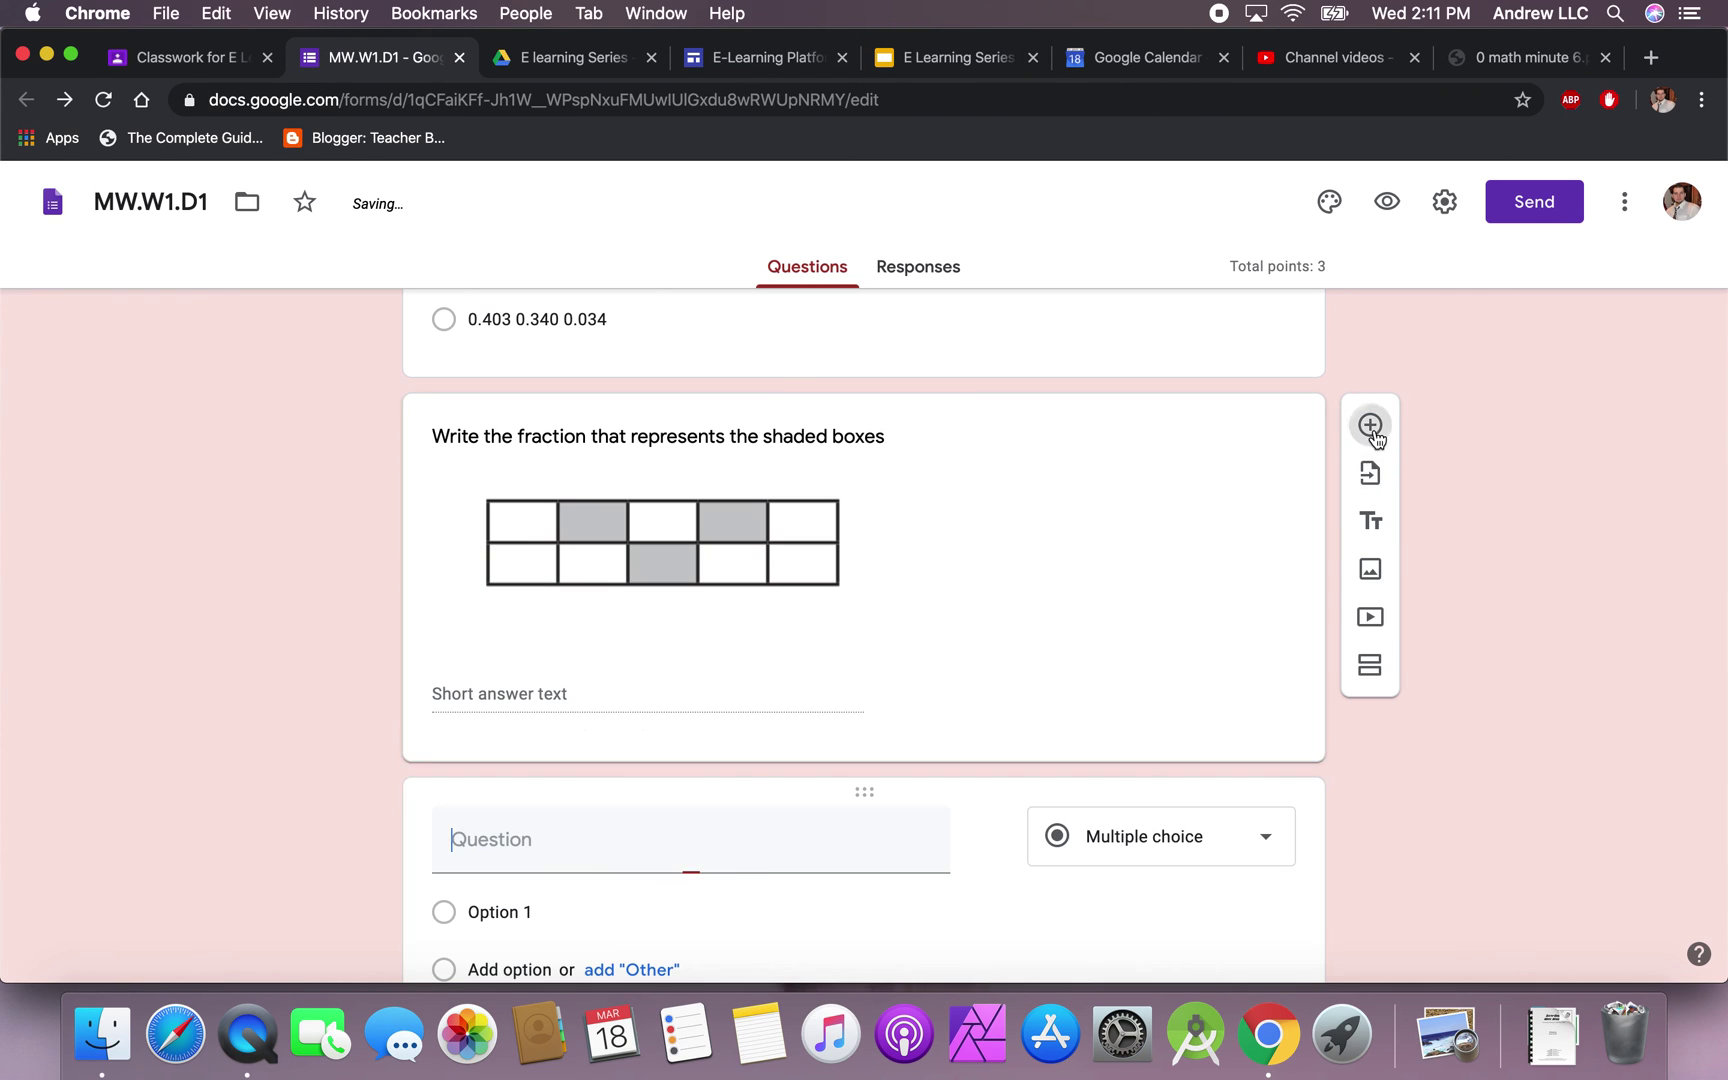
text(5 )
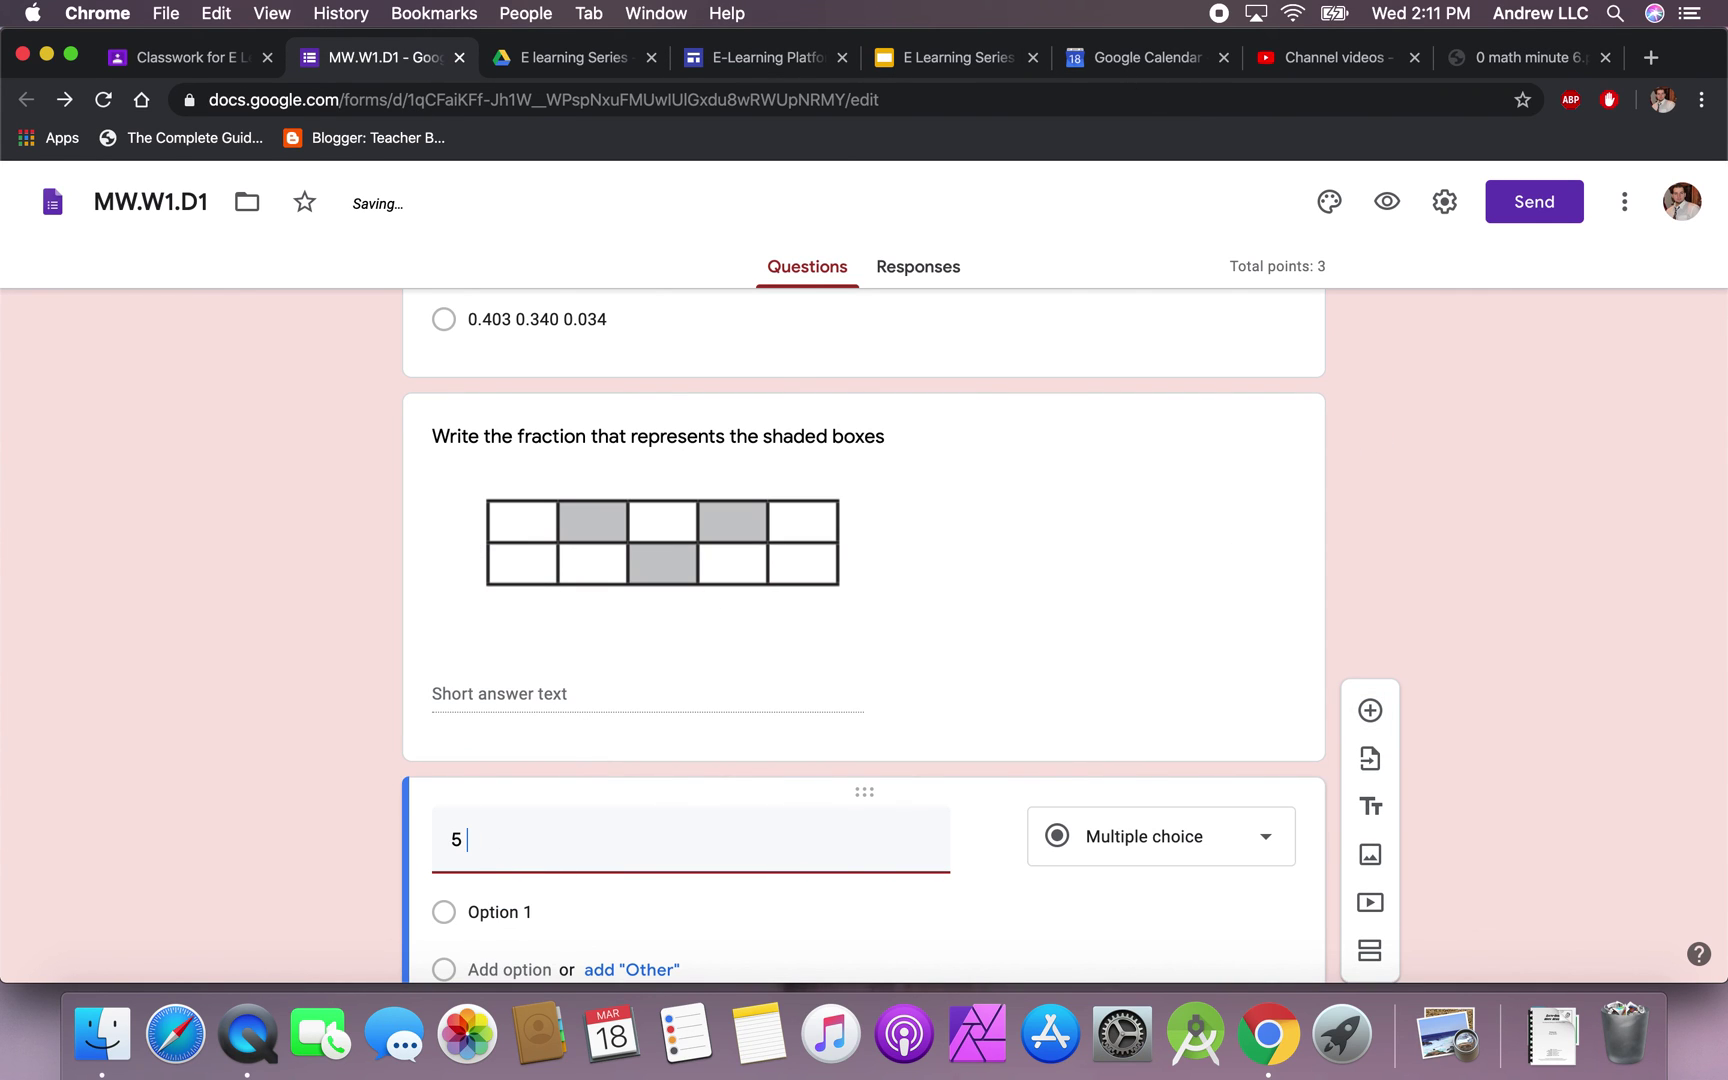
text(+ ___)
- Enter 5, 7, 9 and 11 as the multiple-choice options of the missing-addend question
scroll(656, 818, down, 3)
click(508, 708)
text(5)
click(500, 769)
text(7)
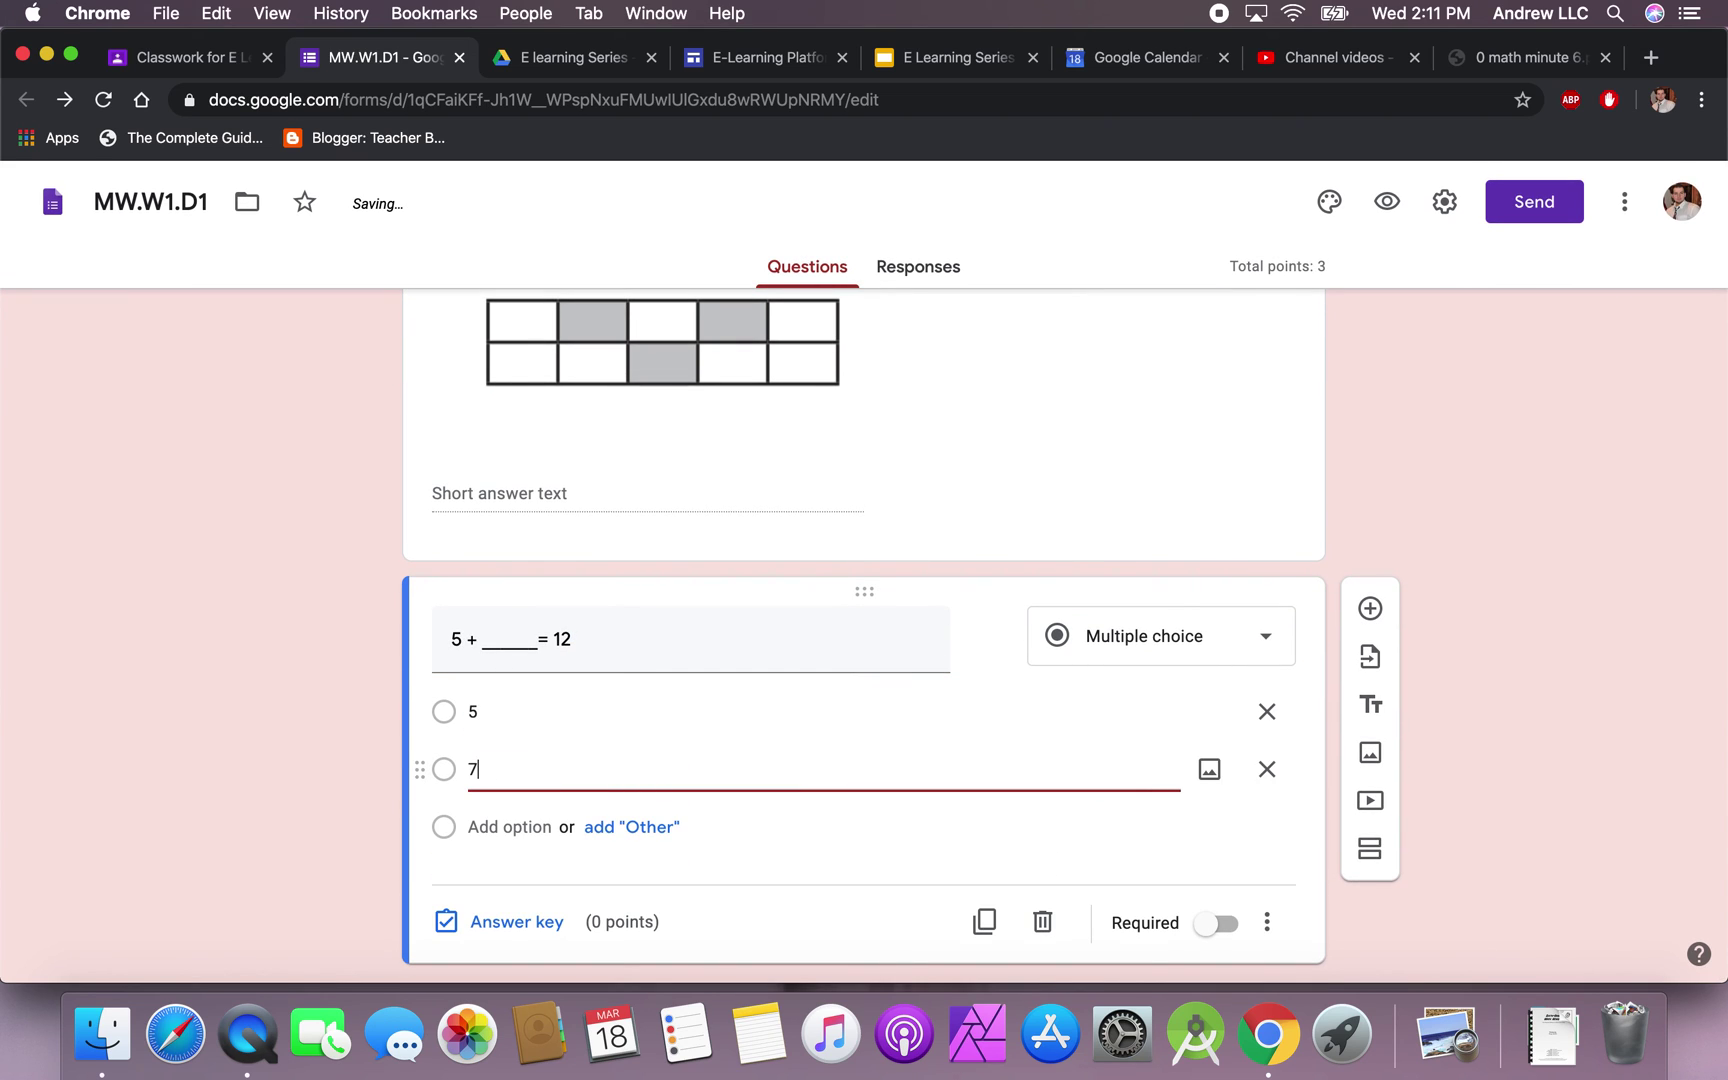
click(503, 826)
text(9)
click(500, 880)
text(11)
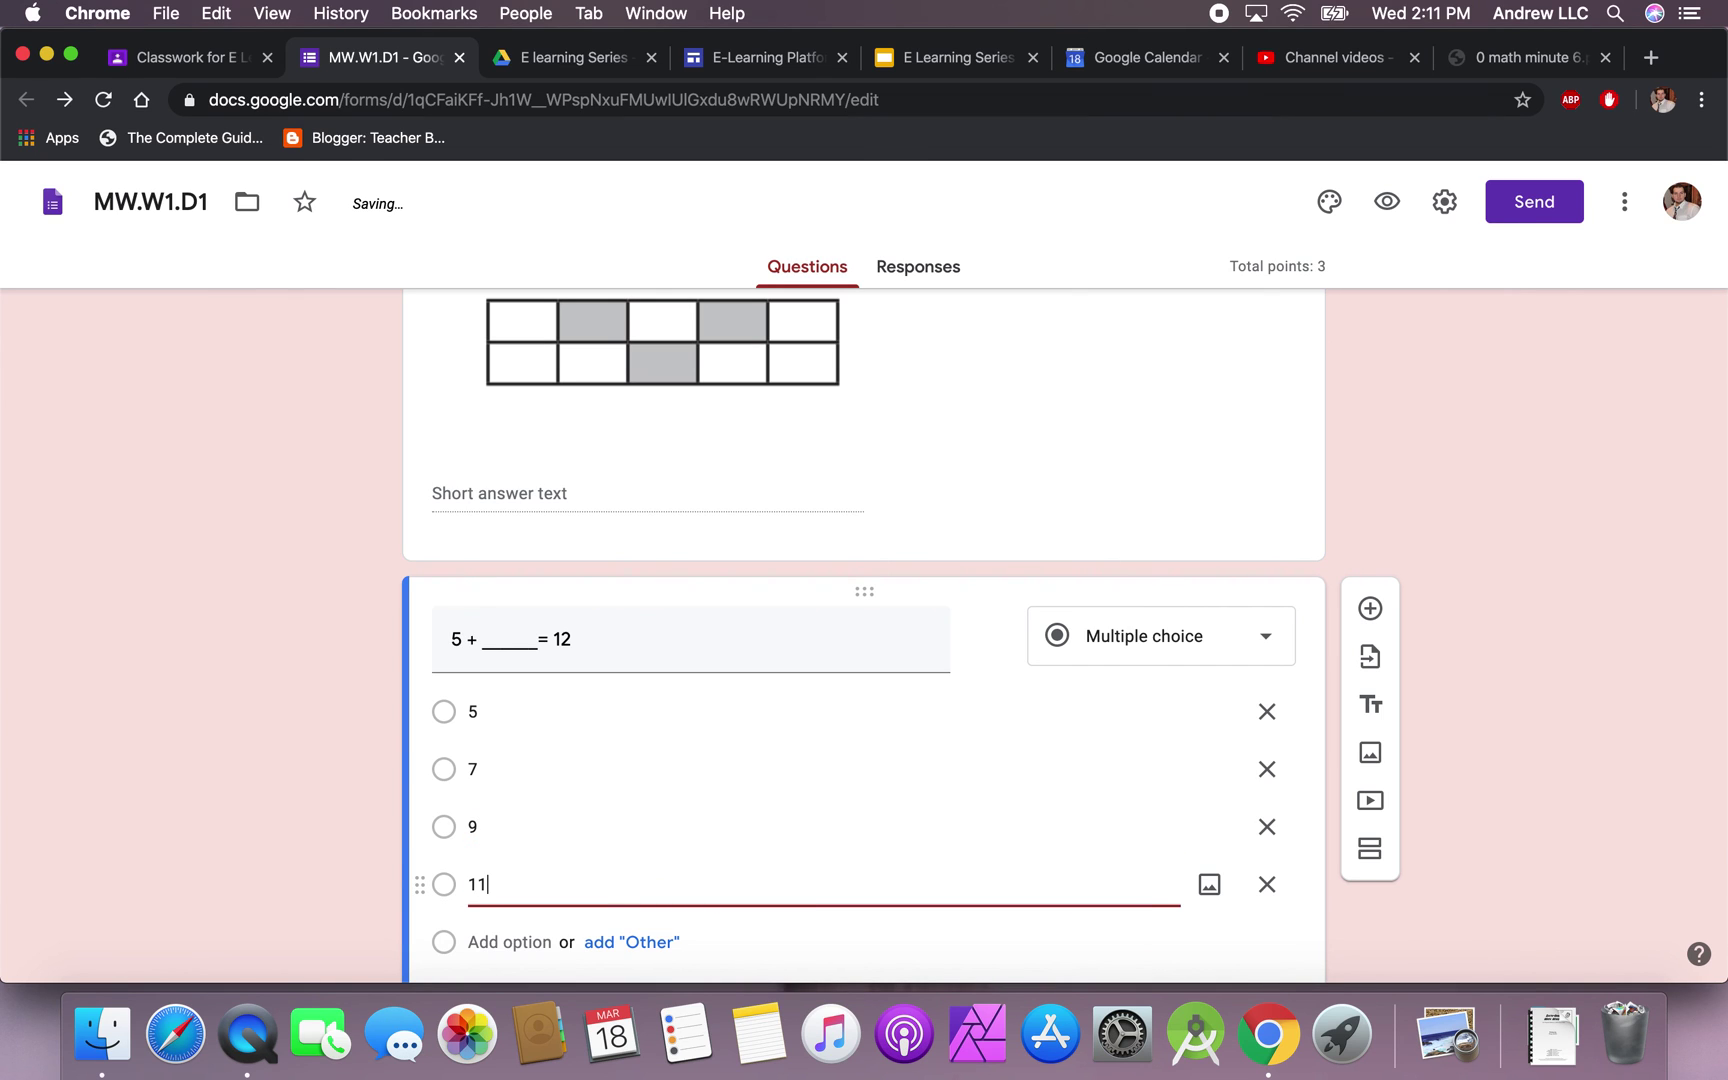
- Make the missing-addend question and the shaded-boxes fraction question above it required
scroll(602, 814, down, 1)
scroll(814, 795, down, 1)
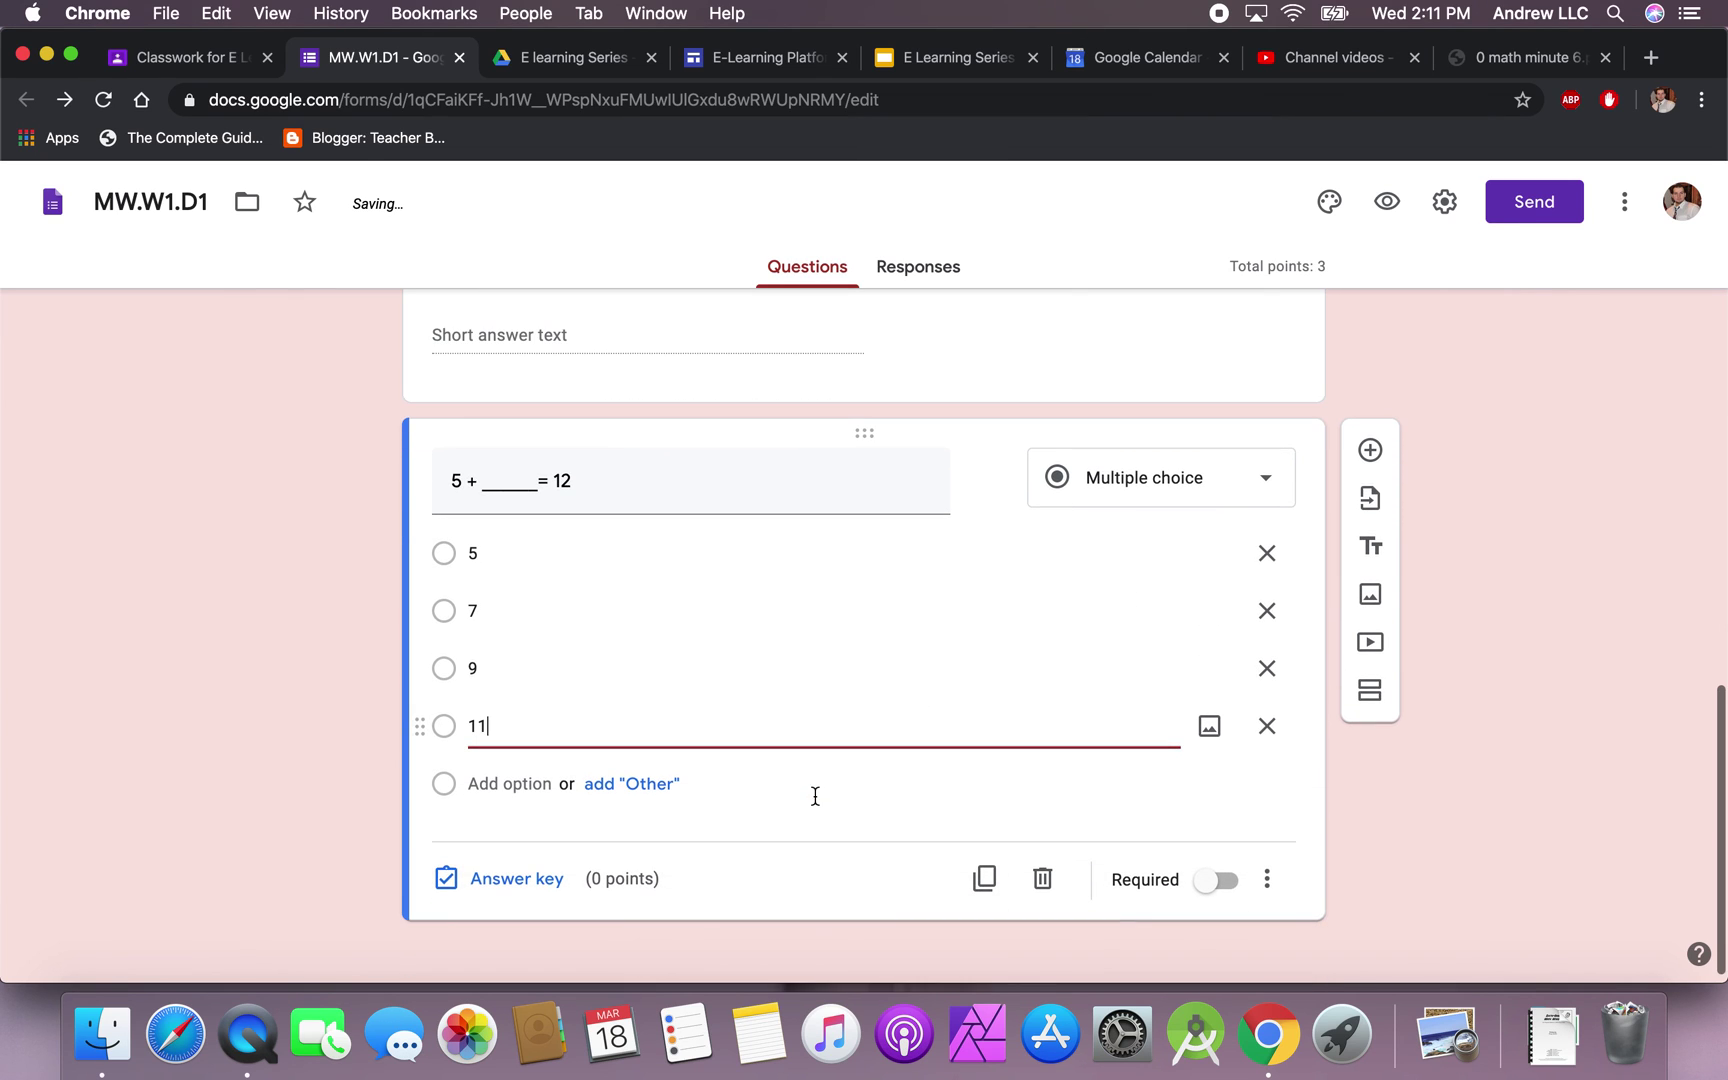
click(1219, 880)
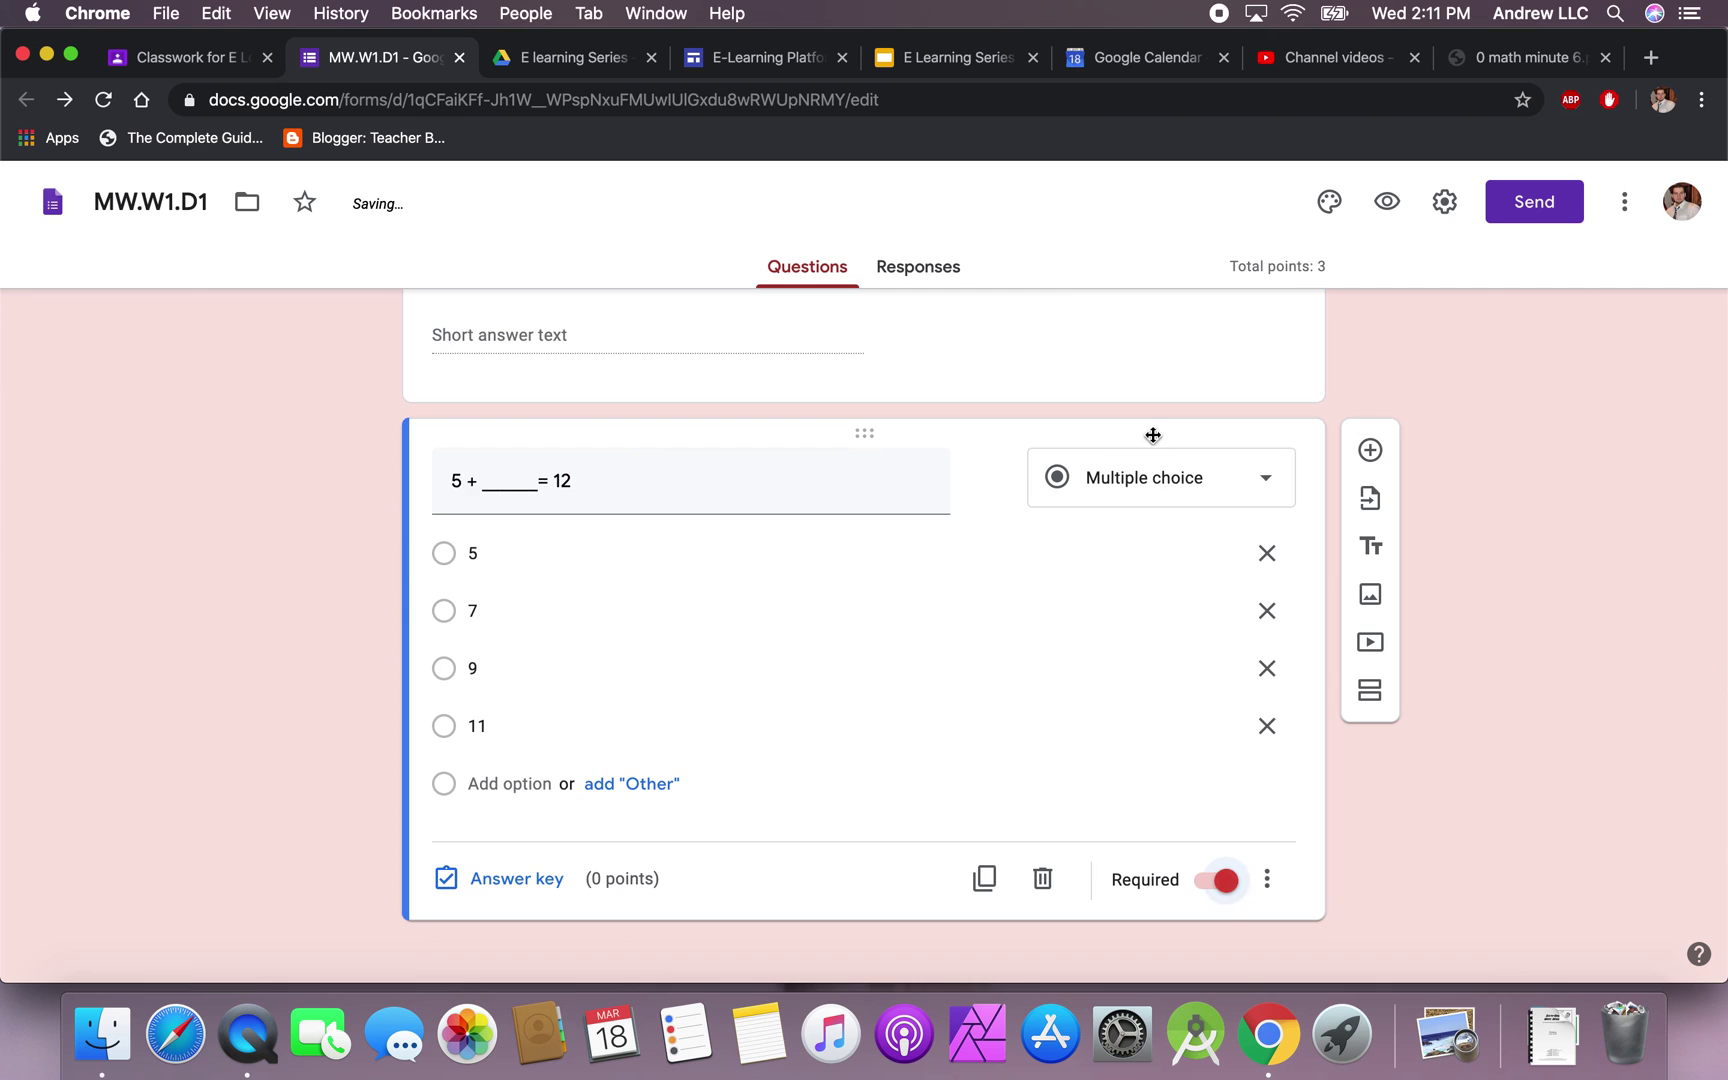
click(1153, 340)
scroll(1146, 453, down, 3)
click(1216, 517)
click(1107, 783)
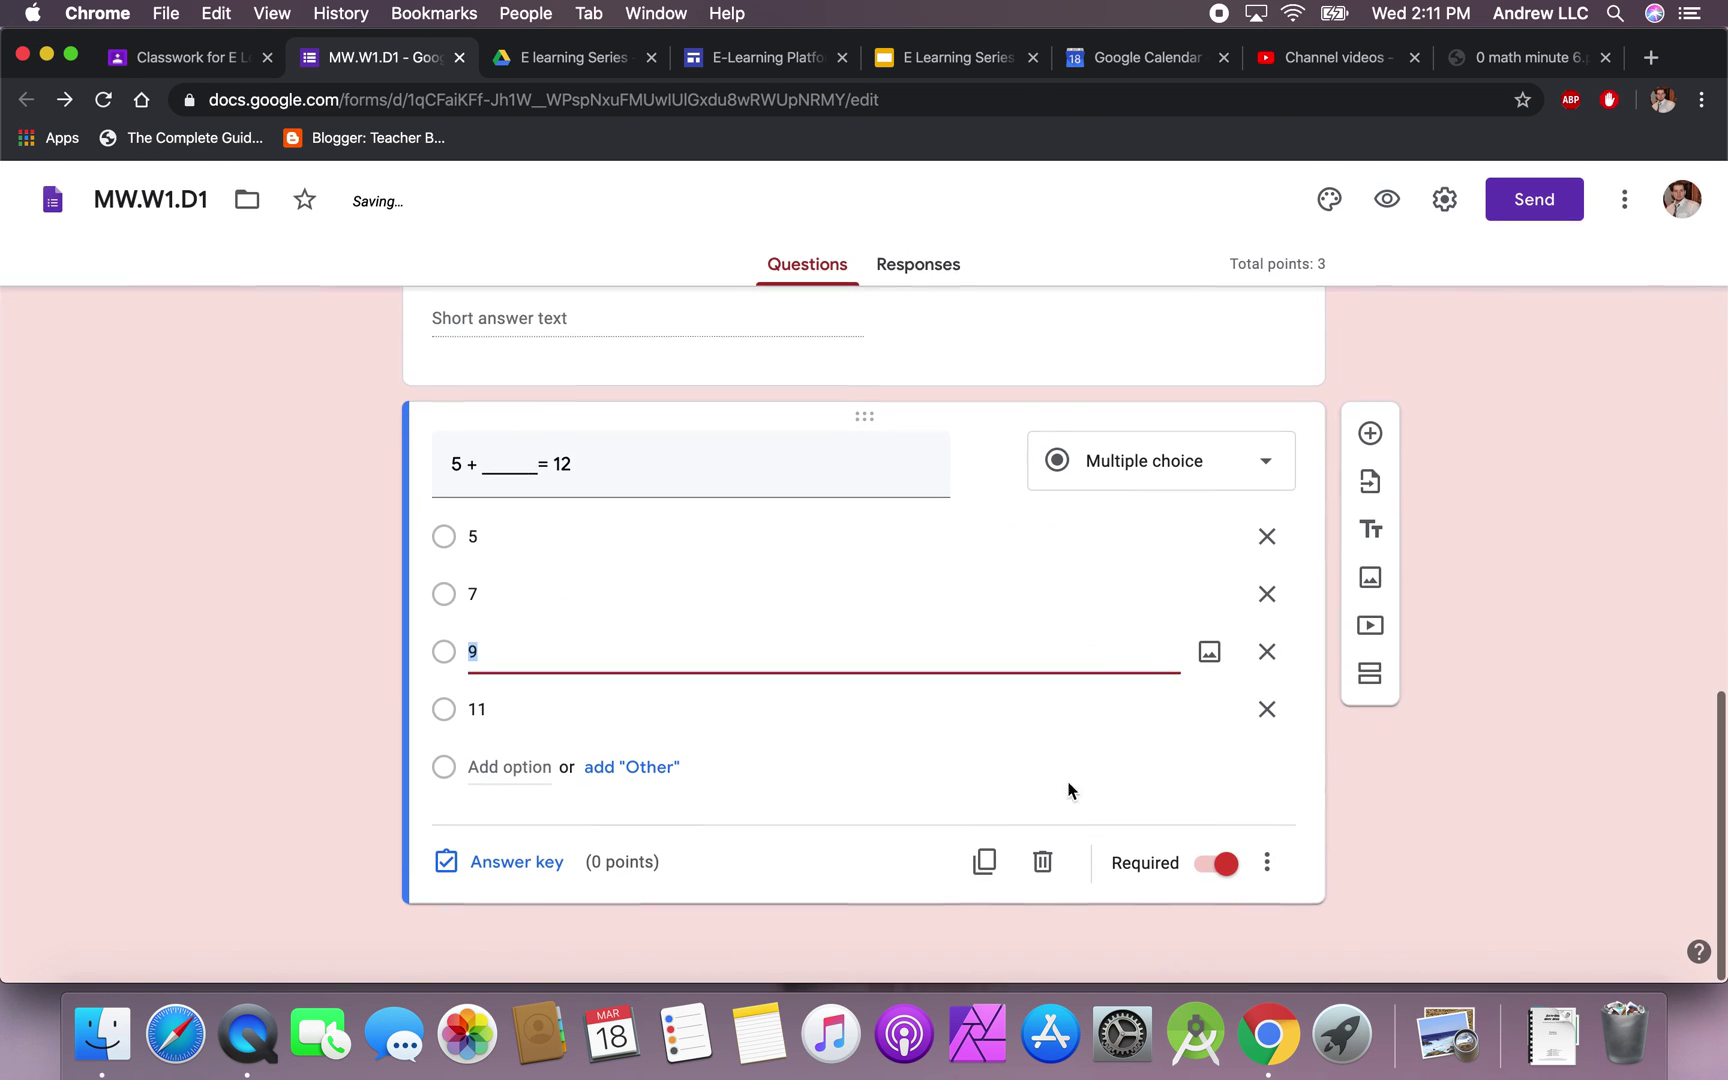
- Set the missing-addend question's answer key to 7, worth 1 point
click(517, 866)
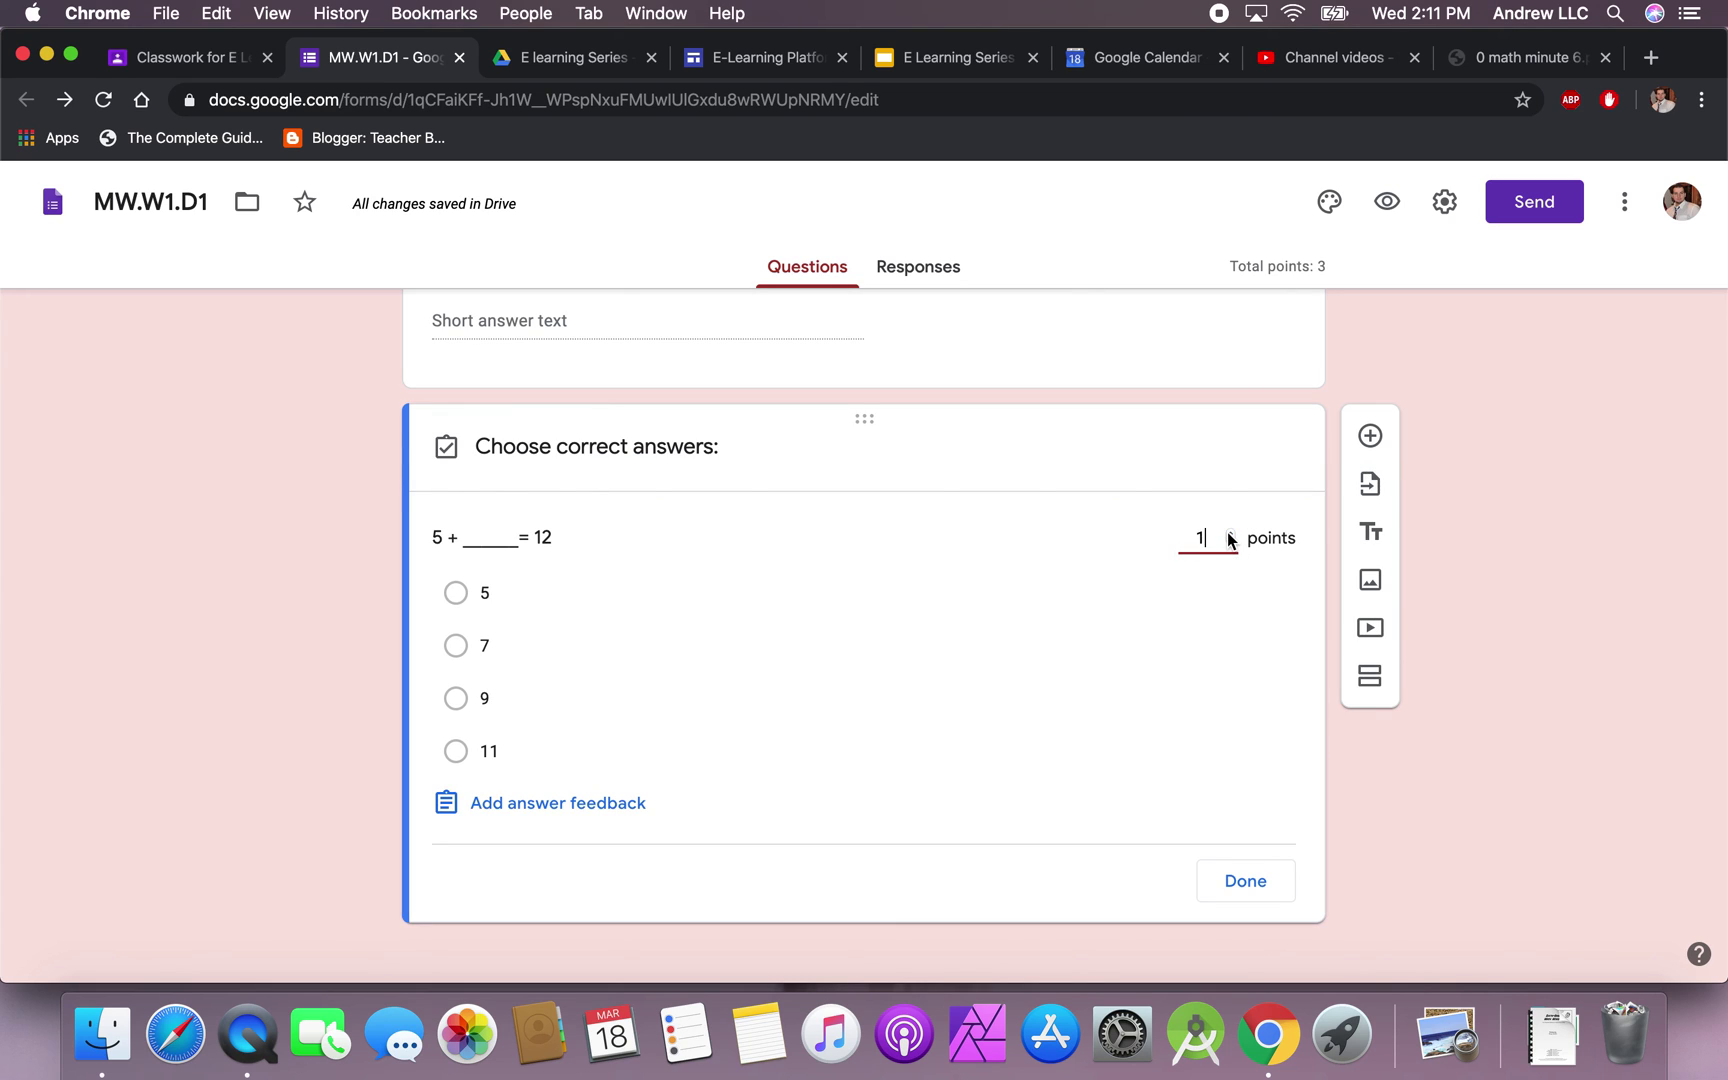
click(457, 645)
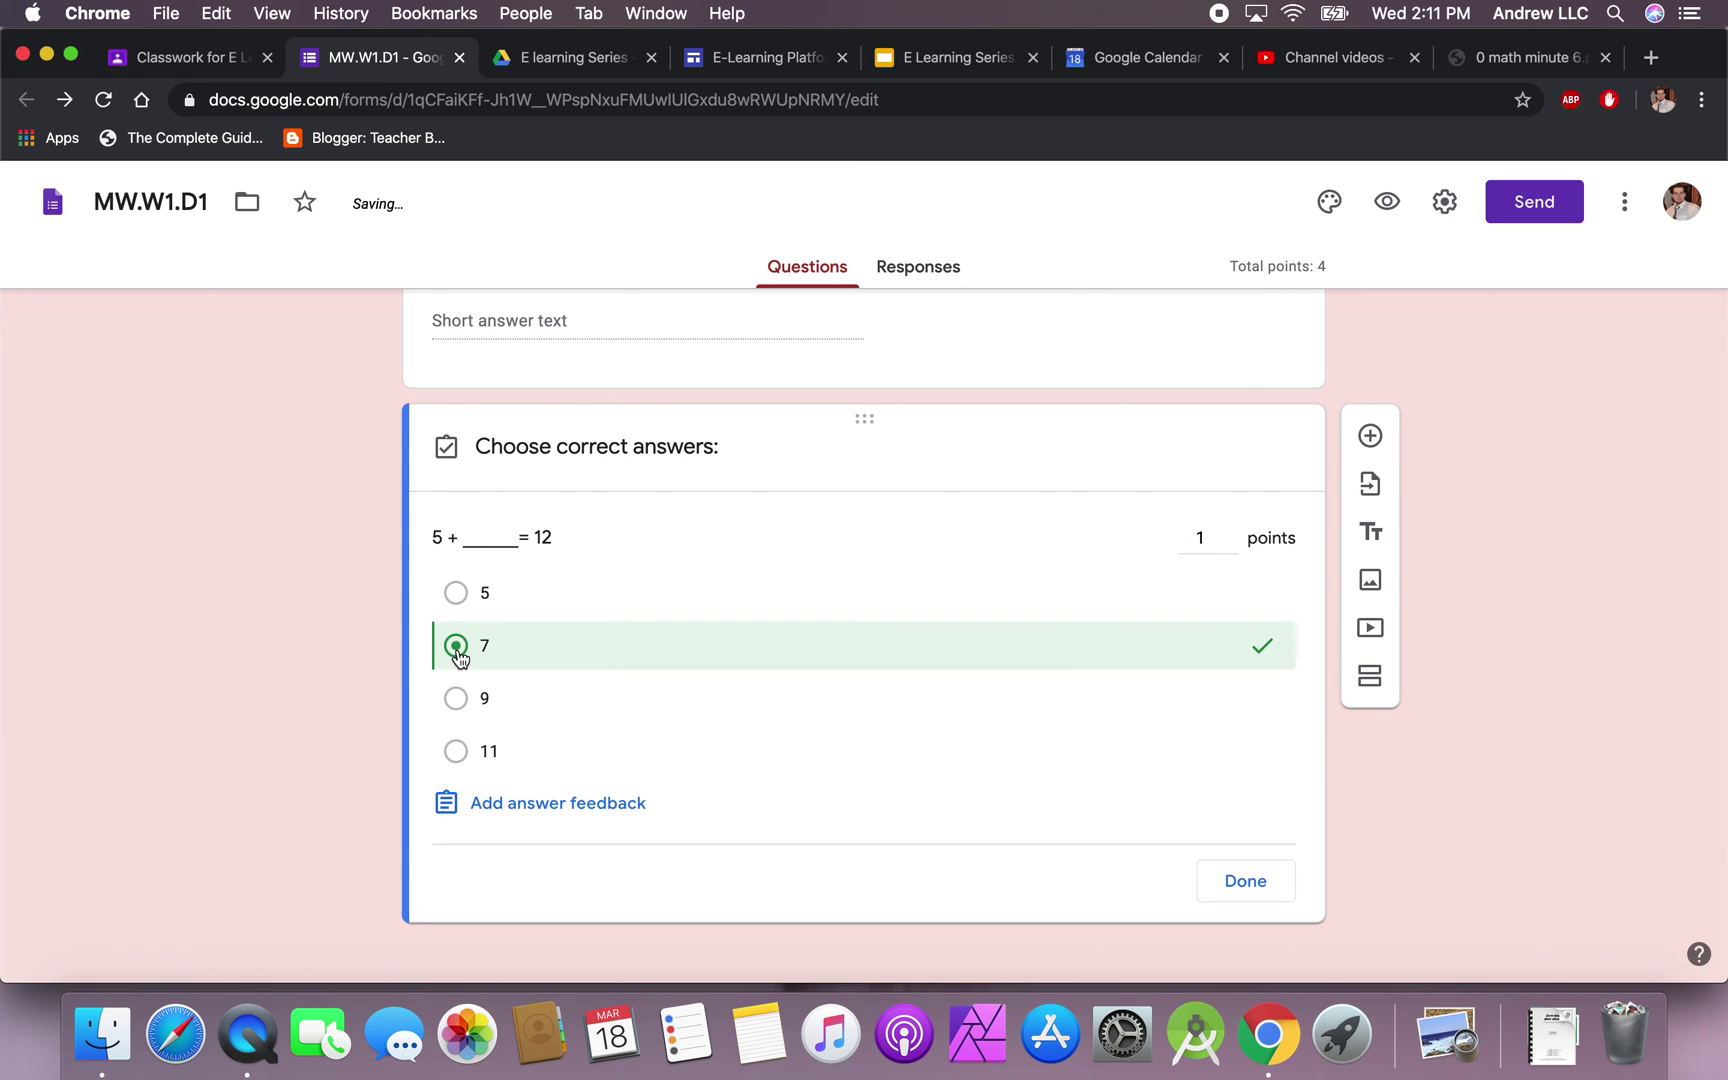
click(1258, 890)
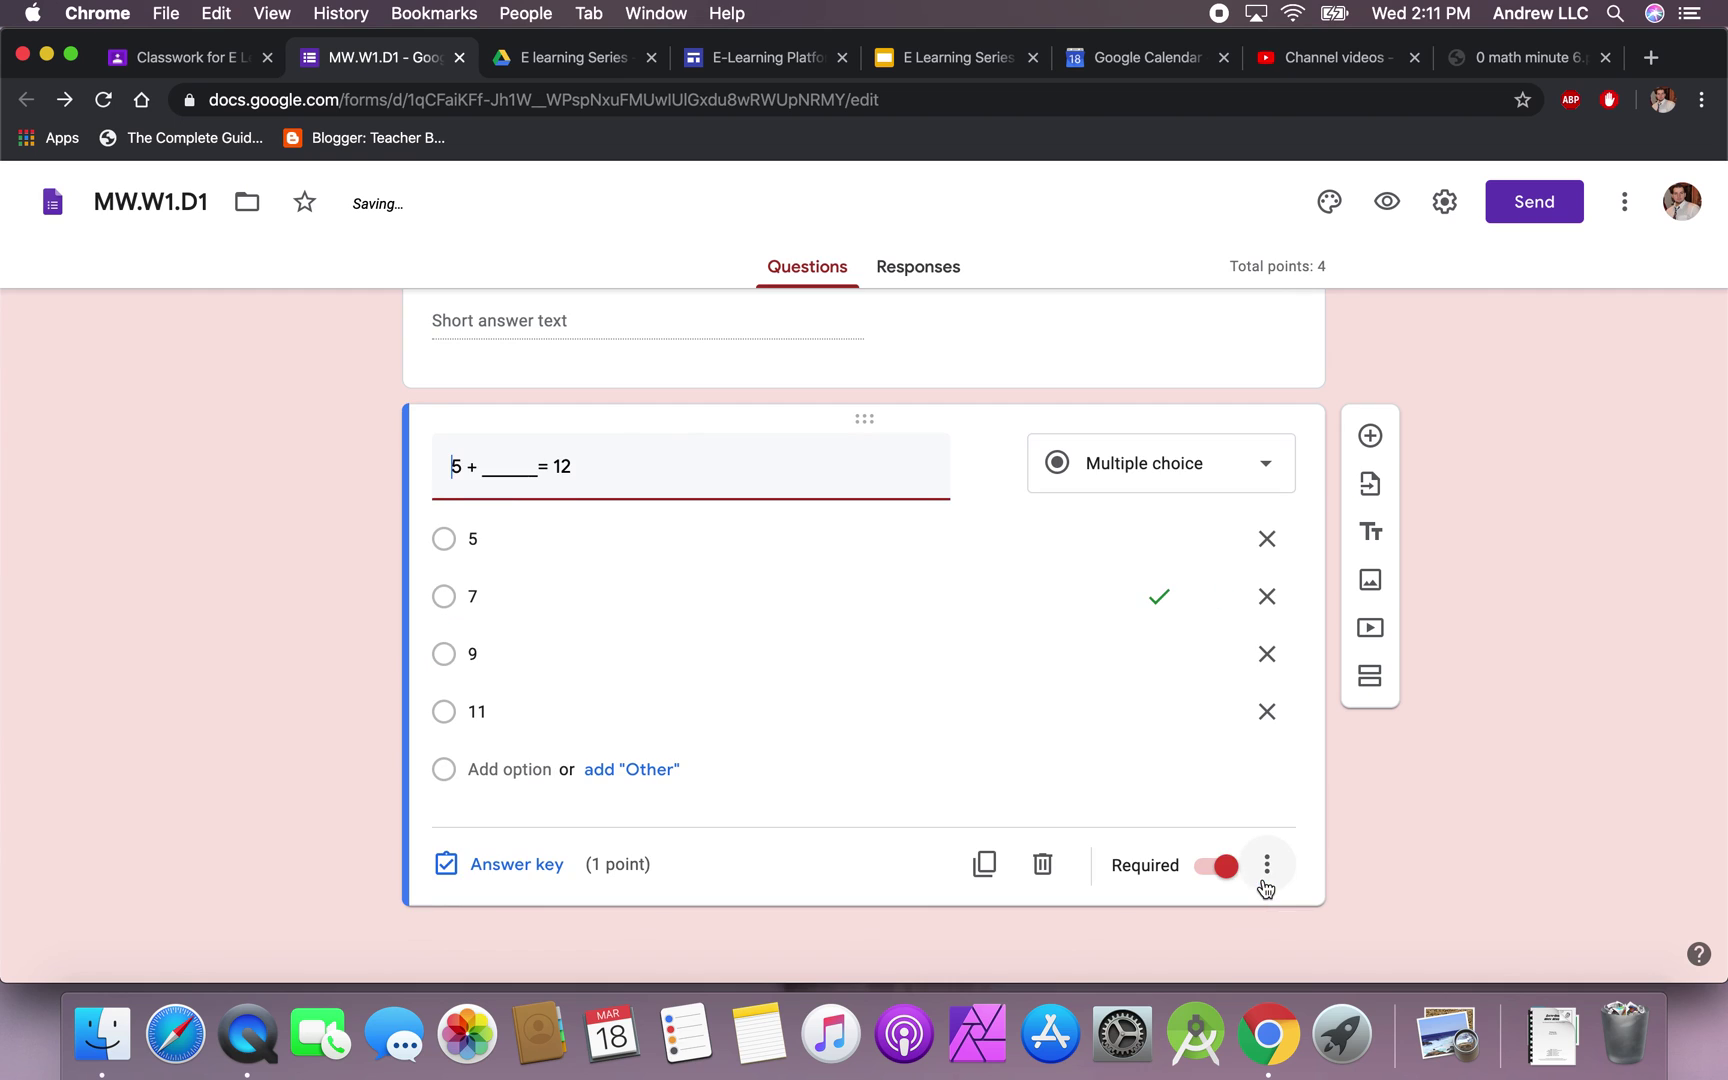
- Add a question titled "Complete the pattern: 1, 5, 9, 13,_____", copying the text from question 6 of the PDF and ending it with a blank
click(1370, 435)
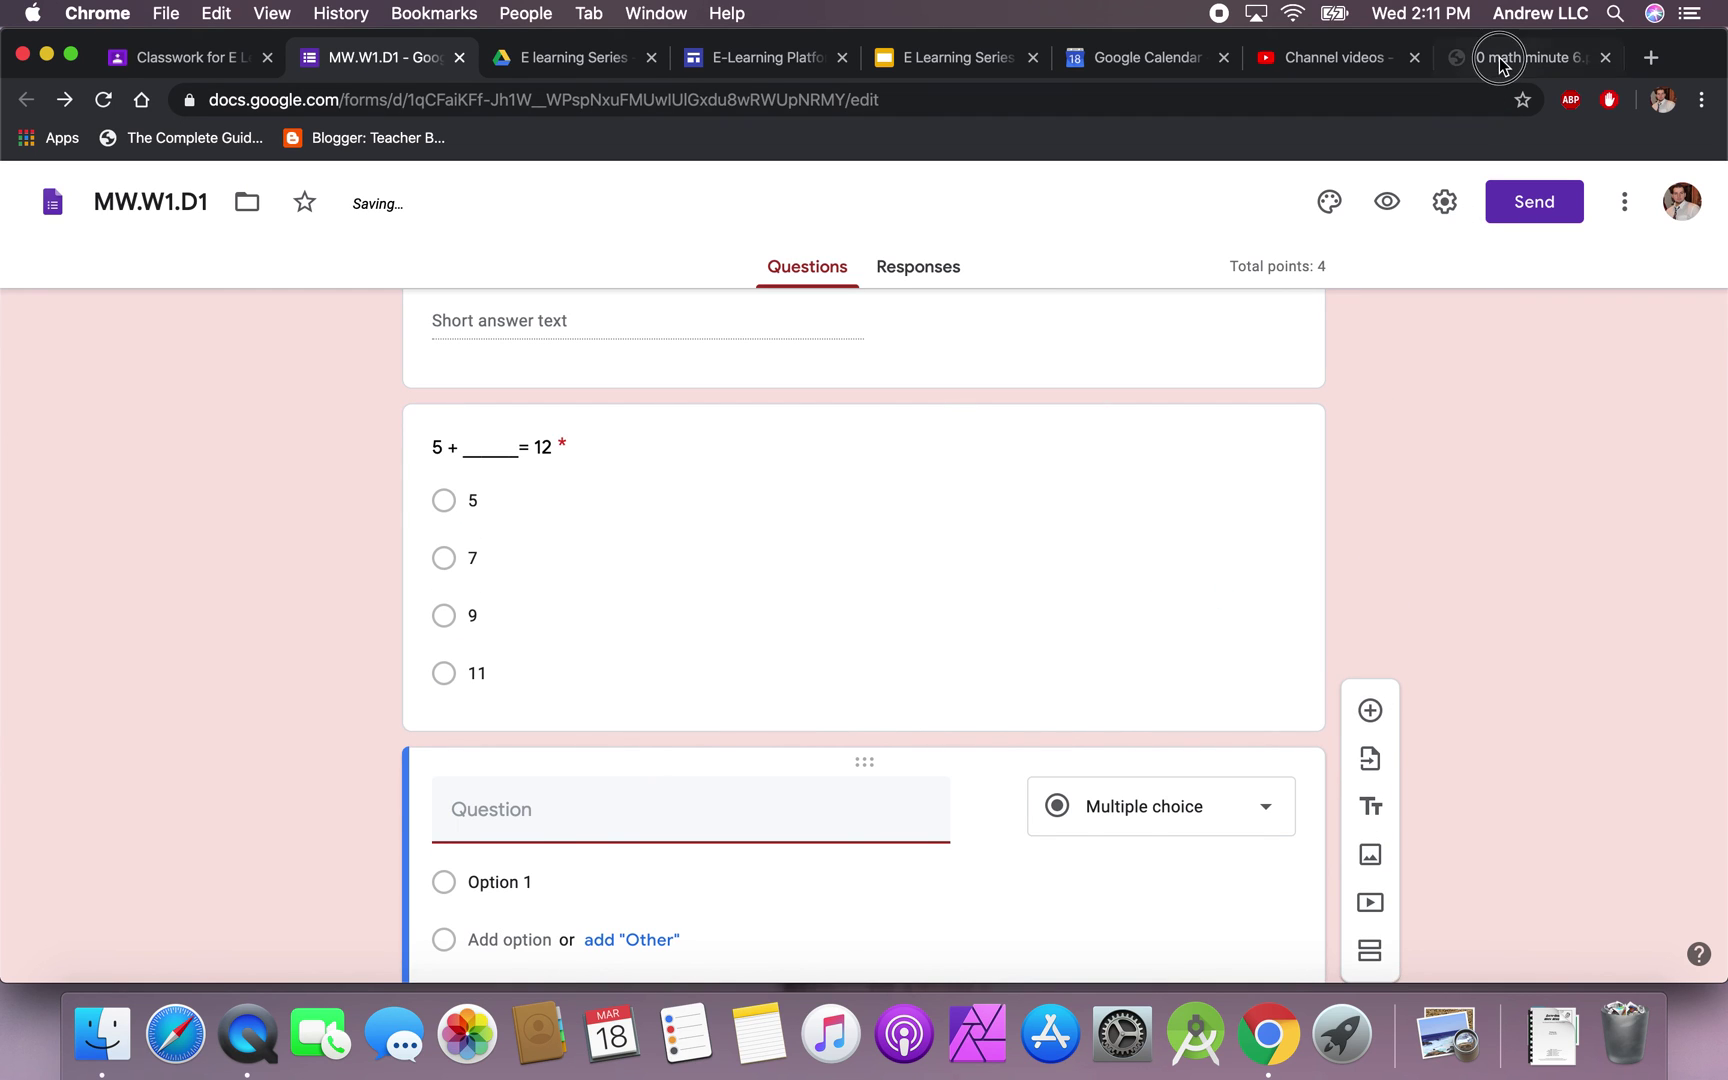
click(1500, 57)
scroll(858, 596, down, 3)
click(565, 395)
drag(565, 393, 789, 398)
key(cmd+c)
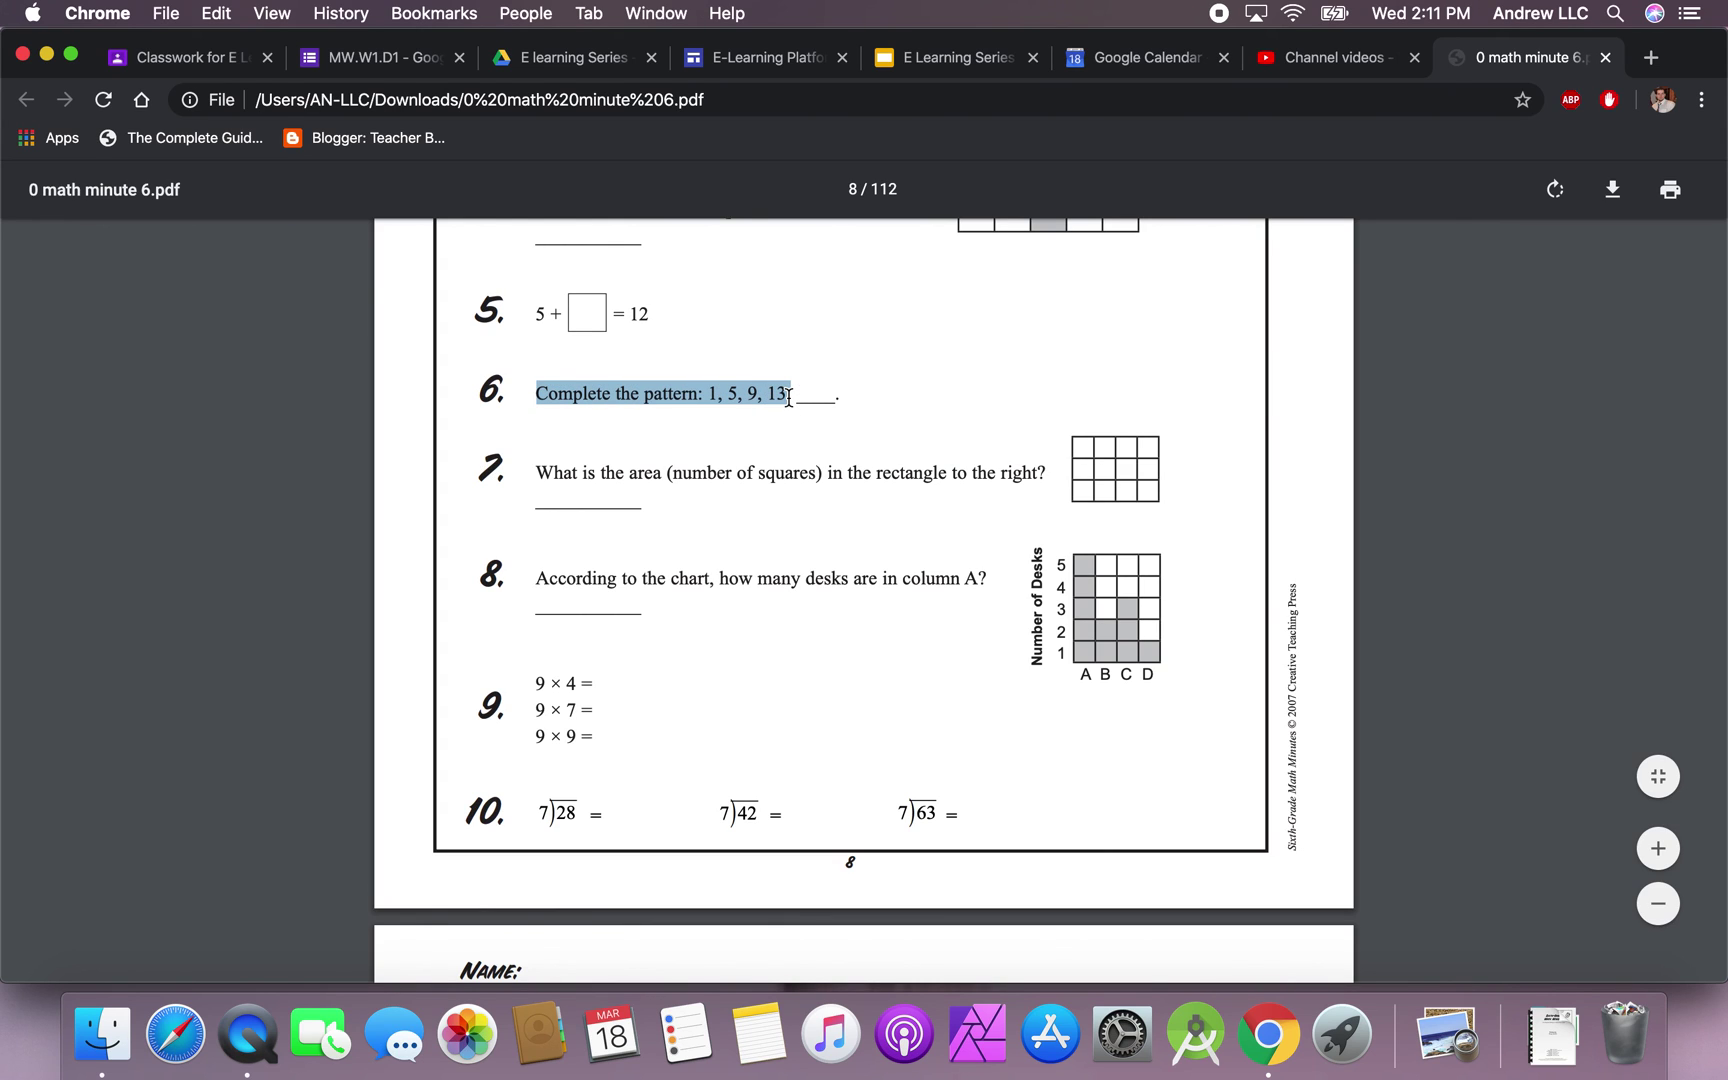
click(336, 62)
click(505, 790)
key(cmd+v)
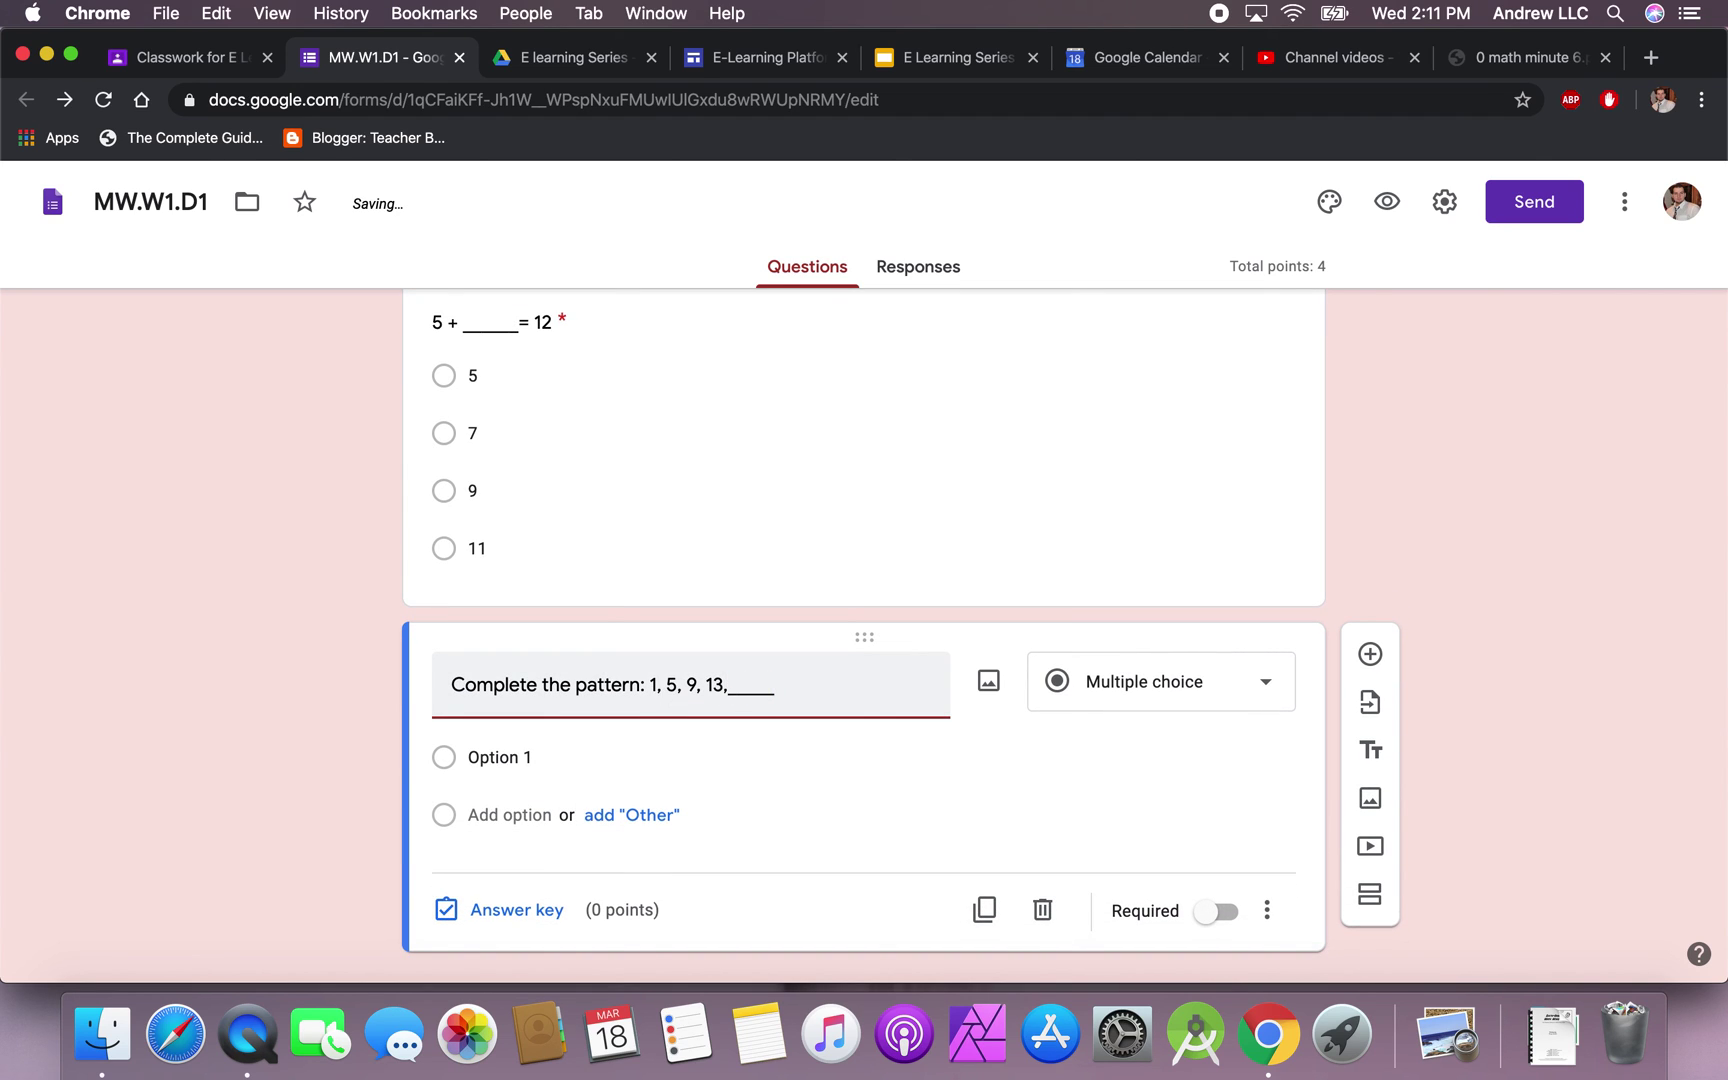
- Enter 15, 16, 17 and 18 as the multiple-choice options of the pattern question
click(513, 759)
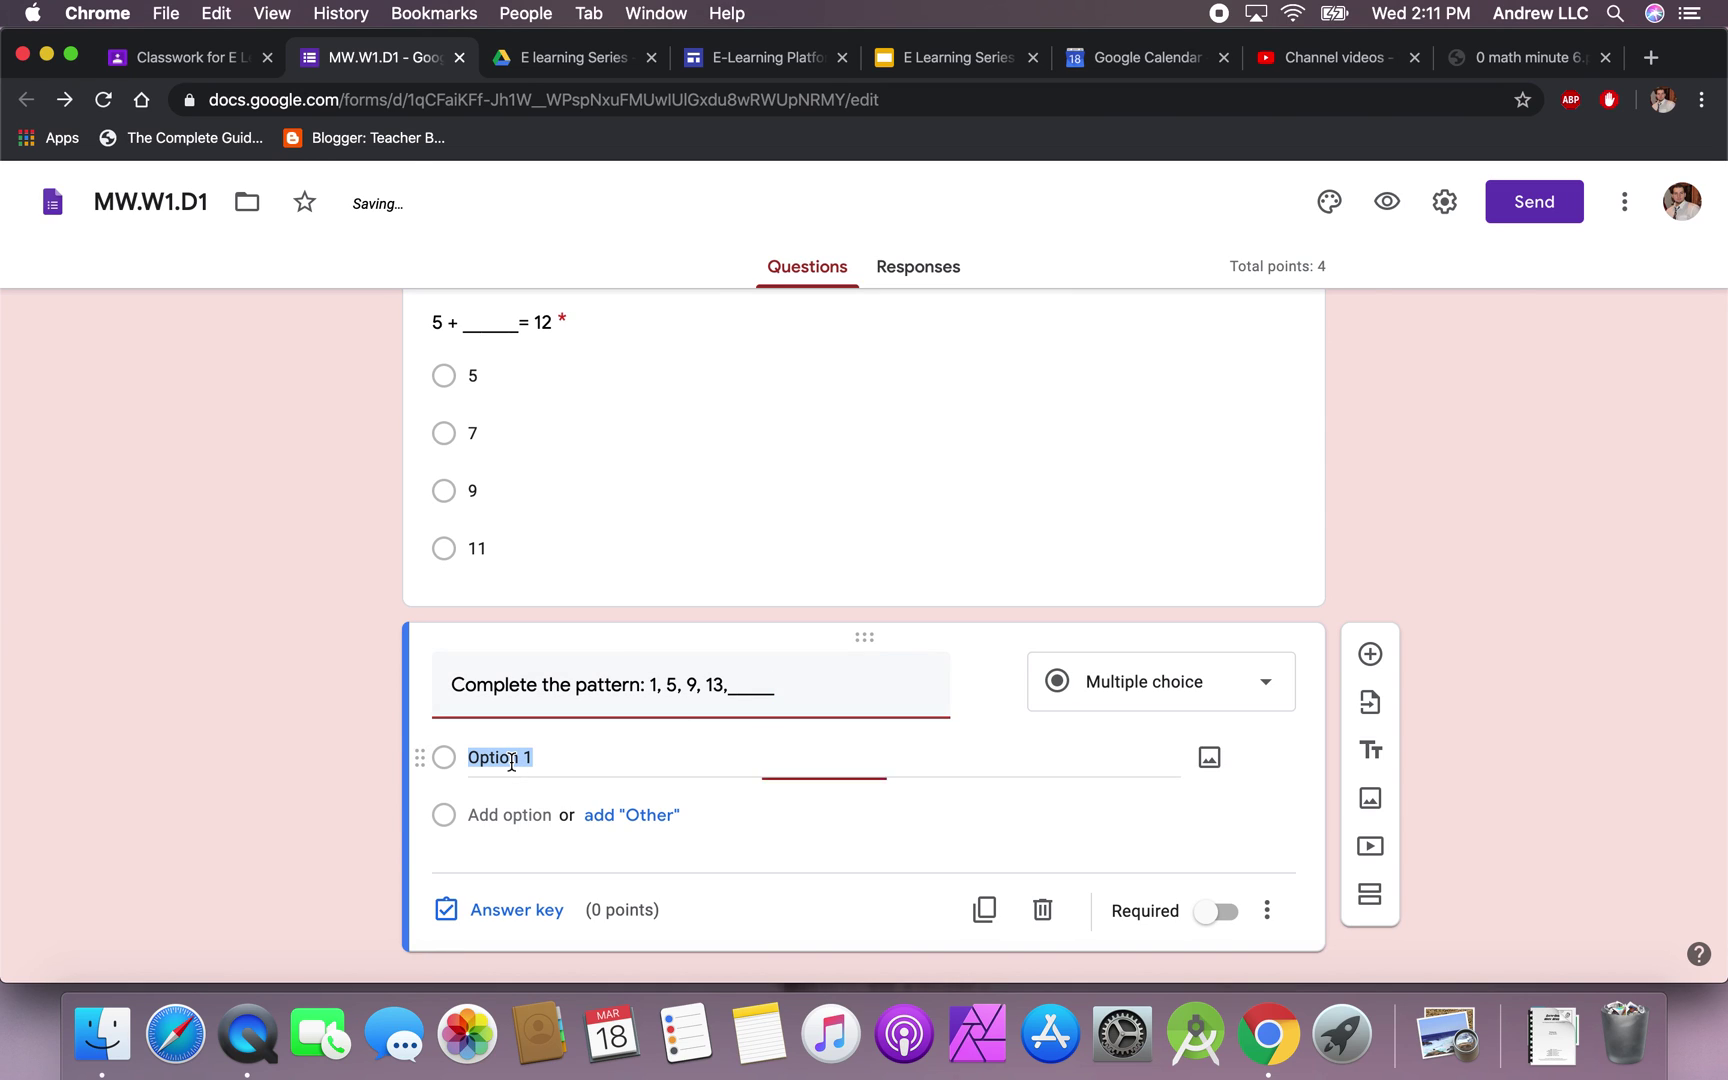
text(15)
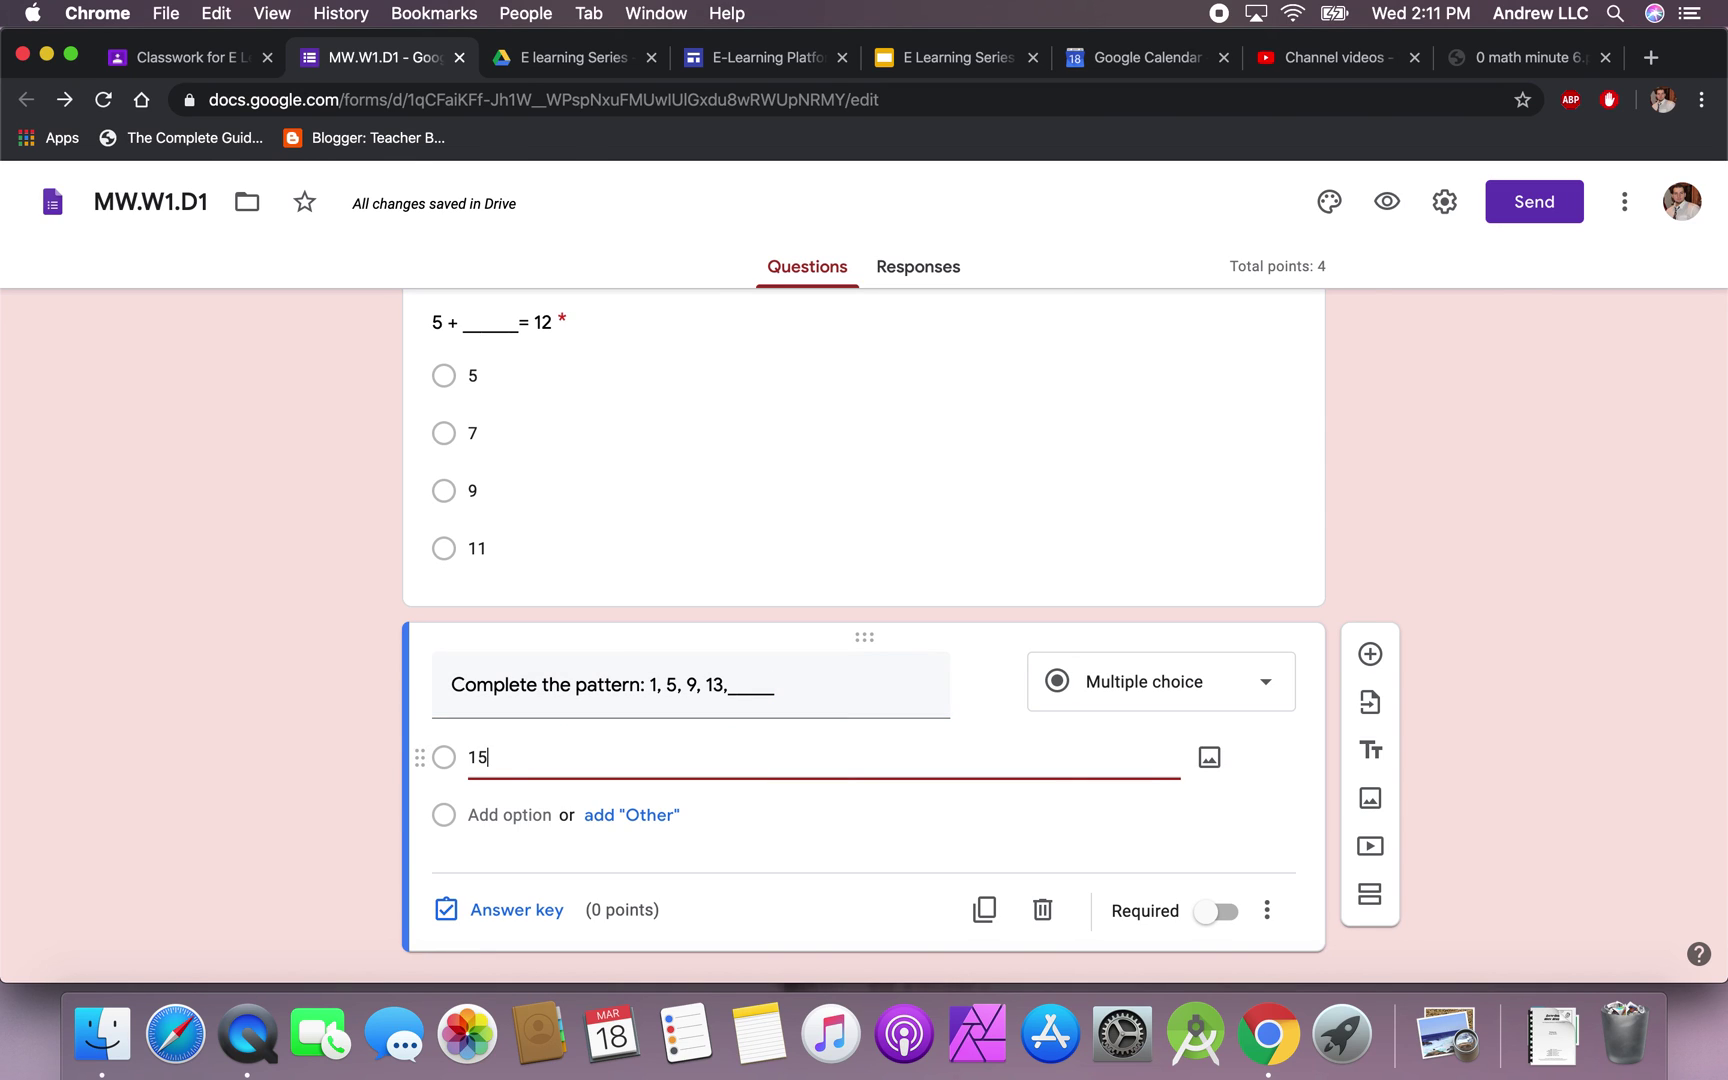
click(512, 814)
text(16)
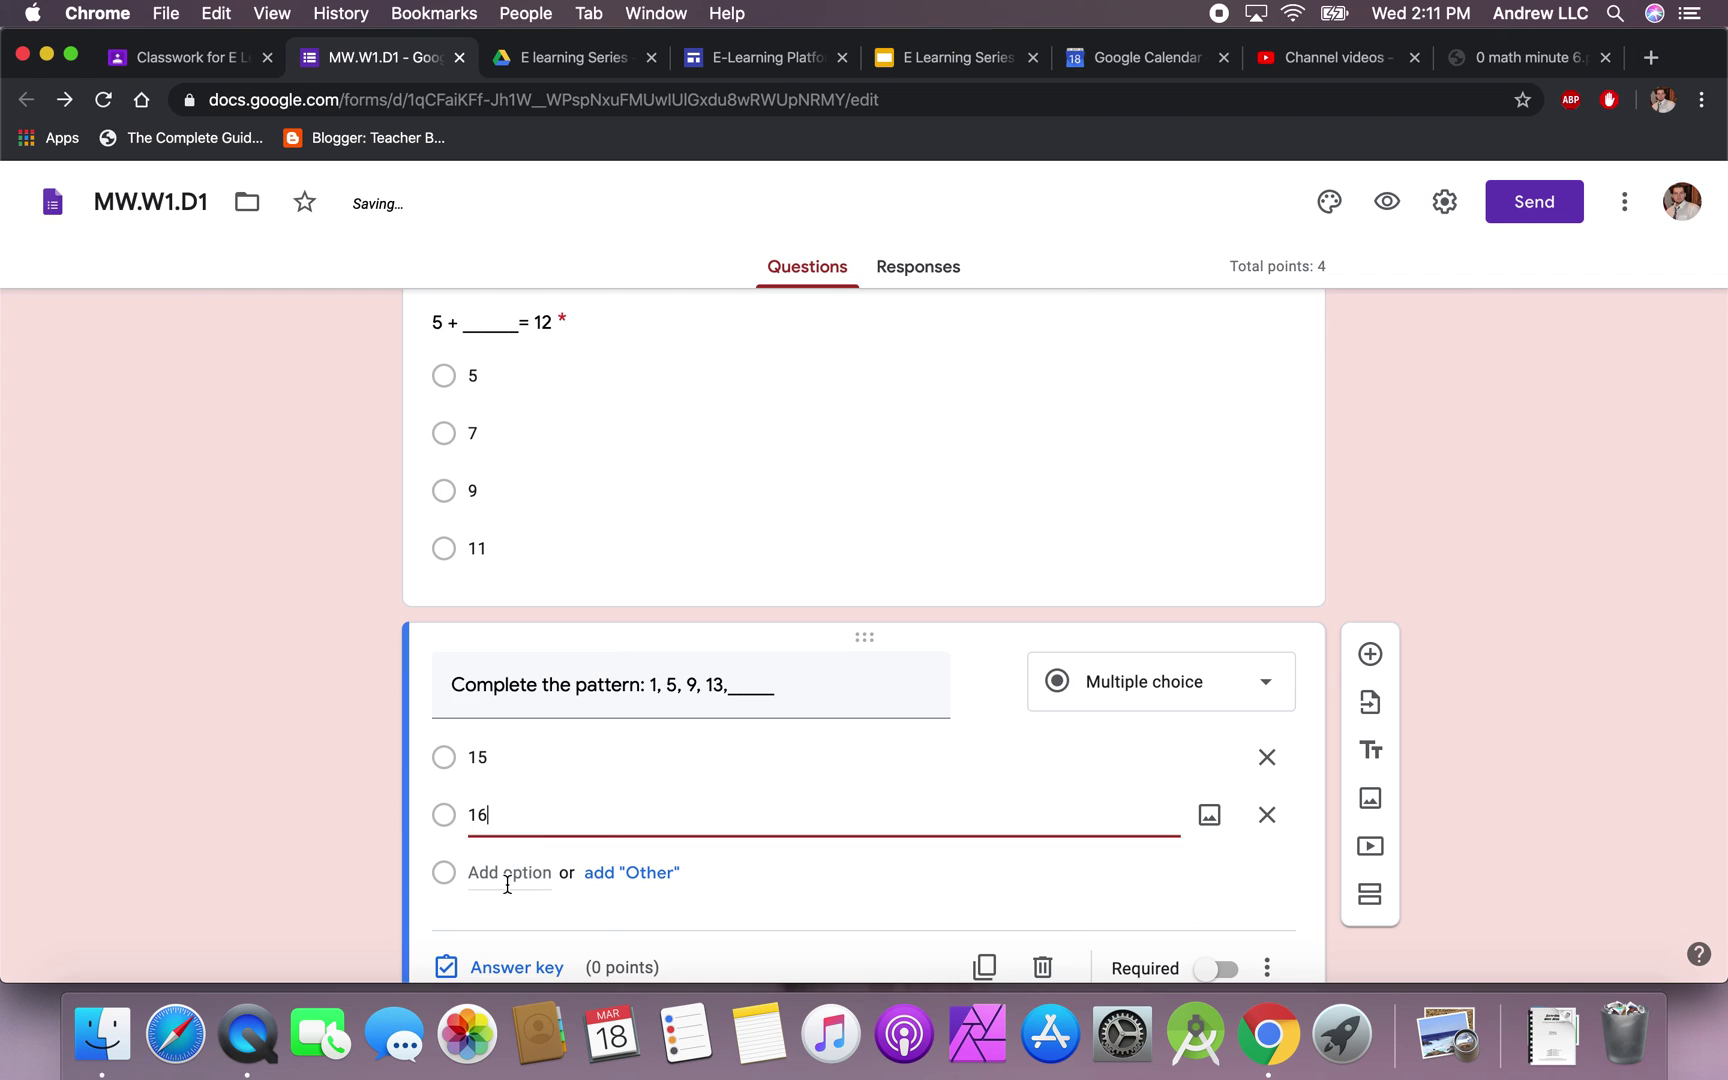
click(508, 878)
text(17)
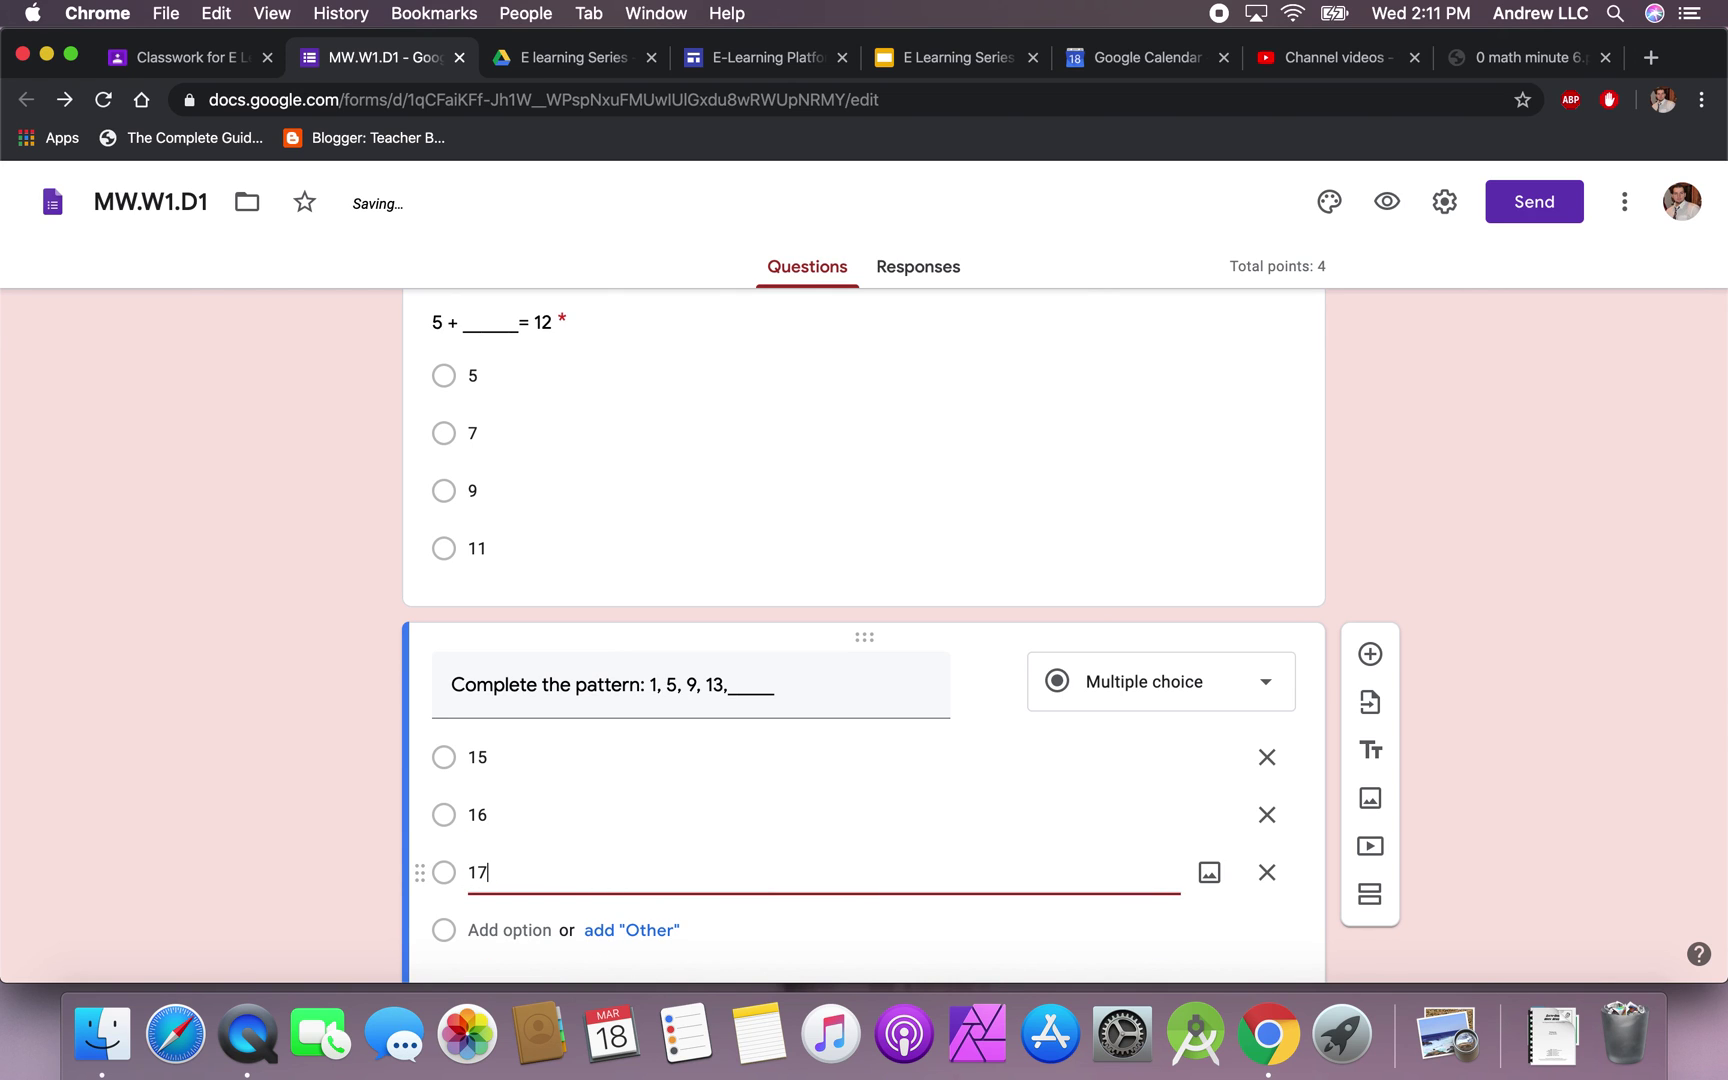
click(500, 929)
text(18)
- Make the pattern question required and set its answer key to 17, worth 1 point
scroll(624, 818, down, 1)
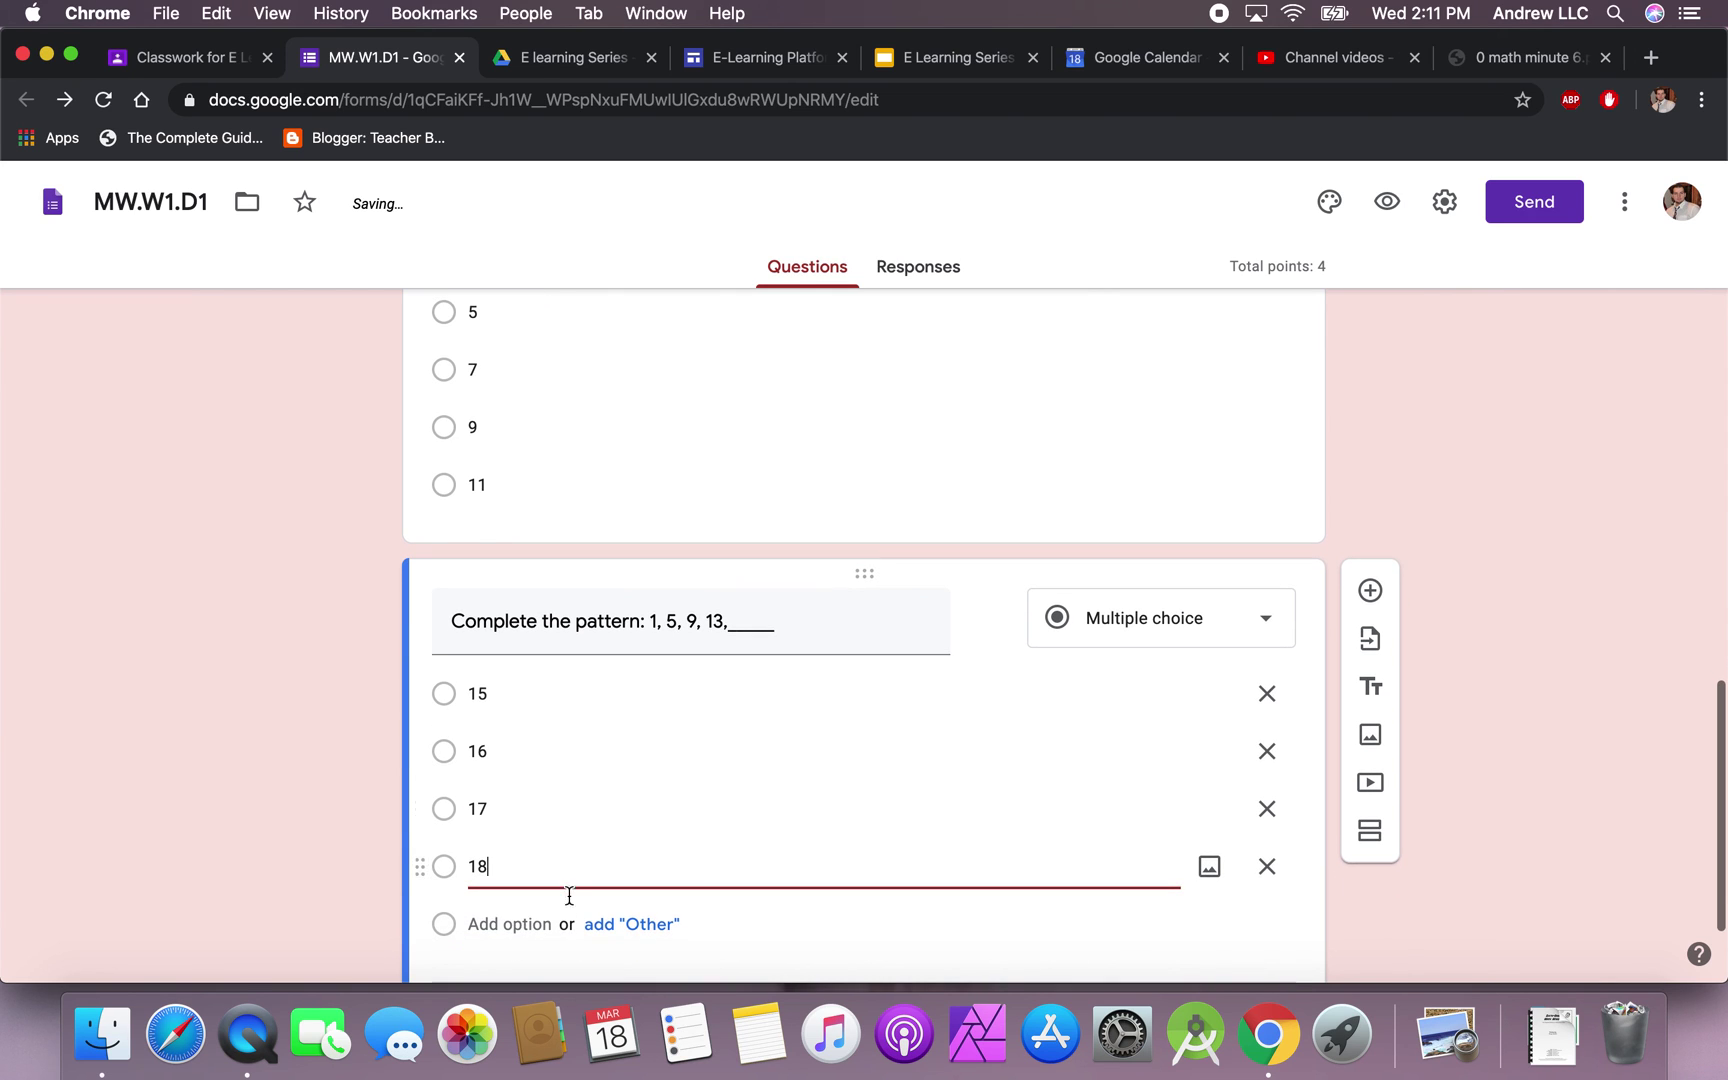
scroll(660, 860, down, 3)
click(1214, 880)
click(516, 874)
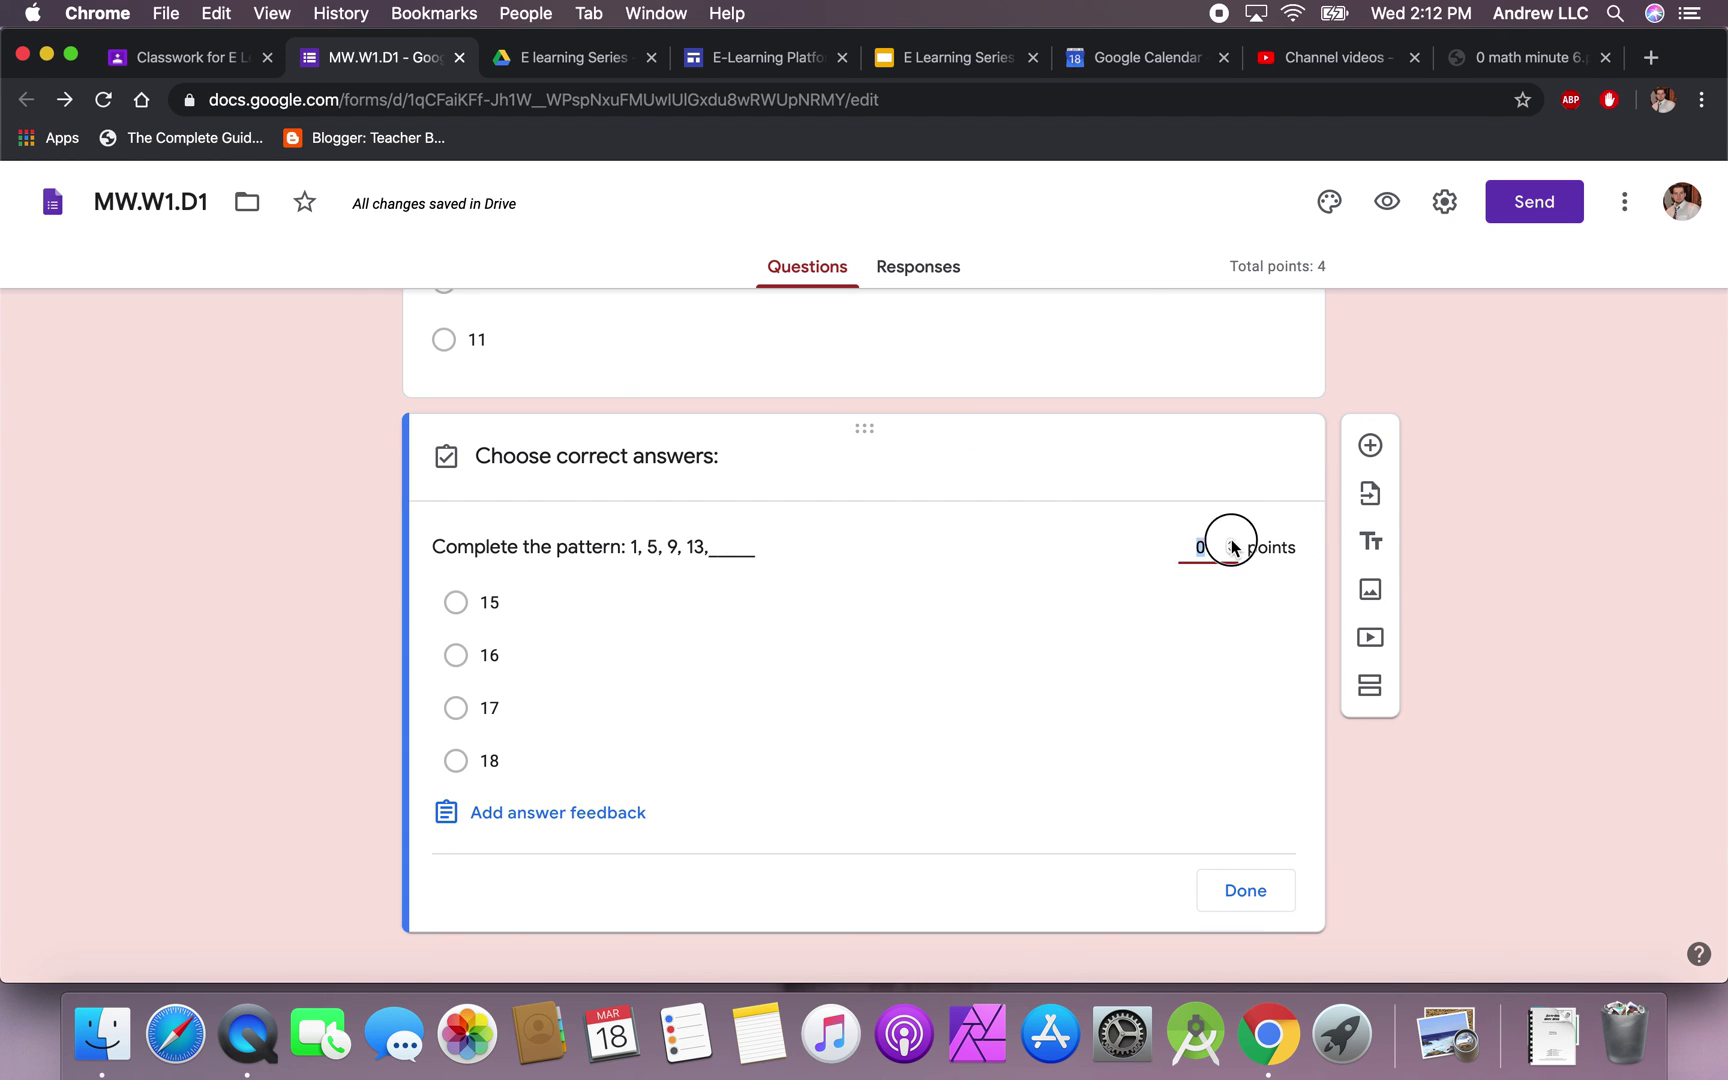
text(1)
click(490, 709)
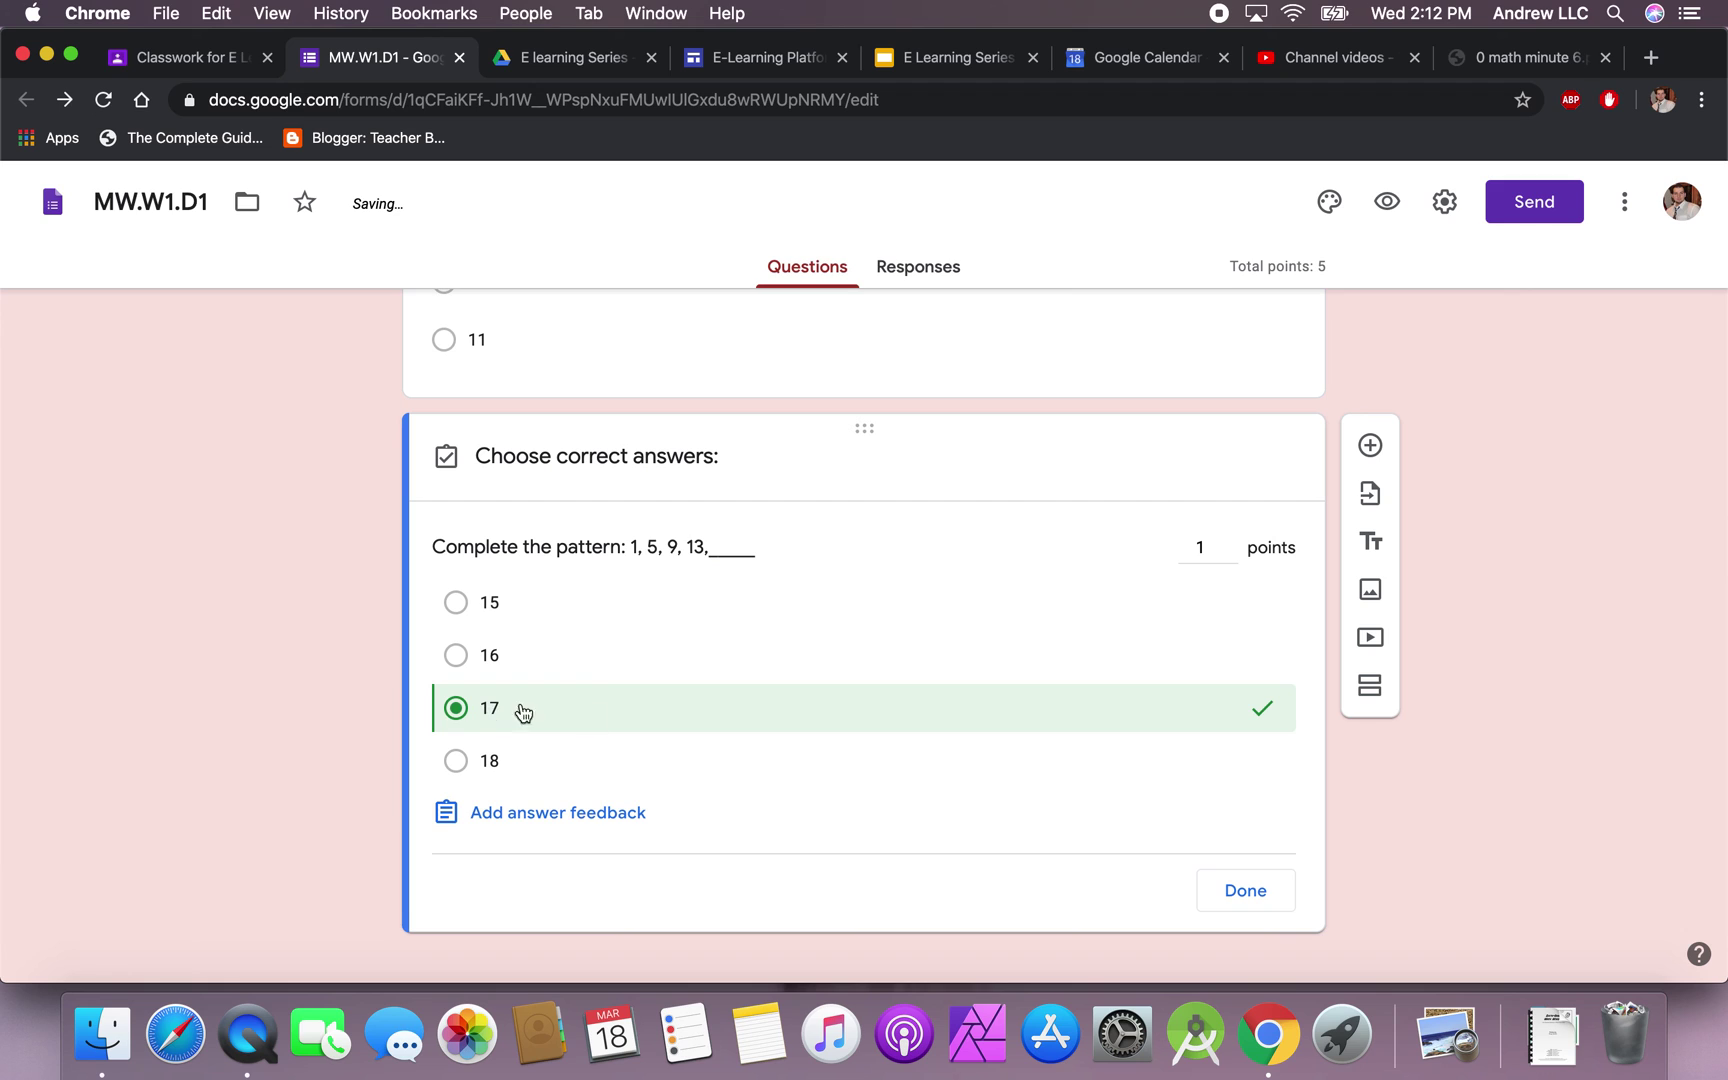
click(1214, 874)
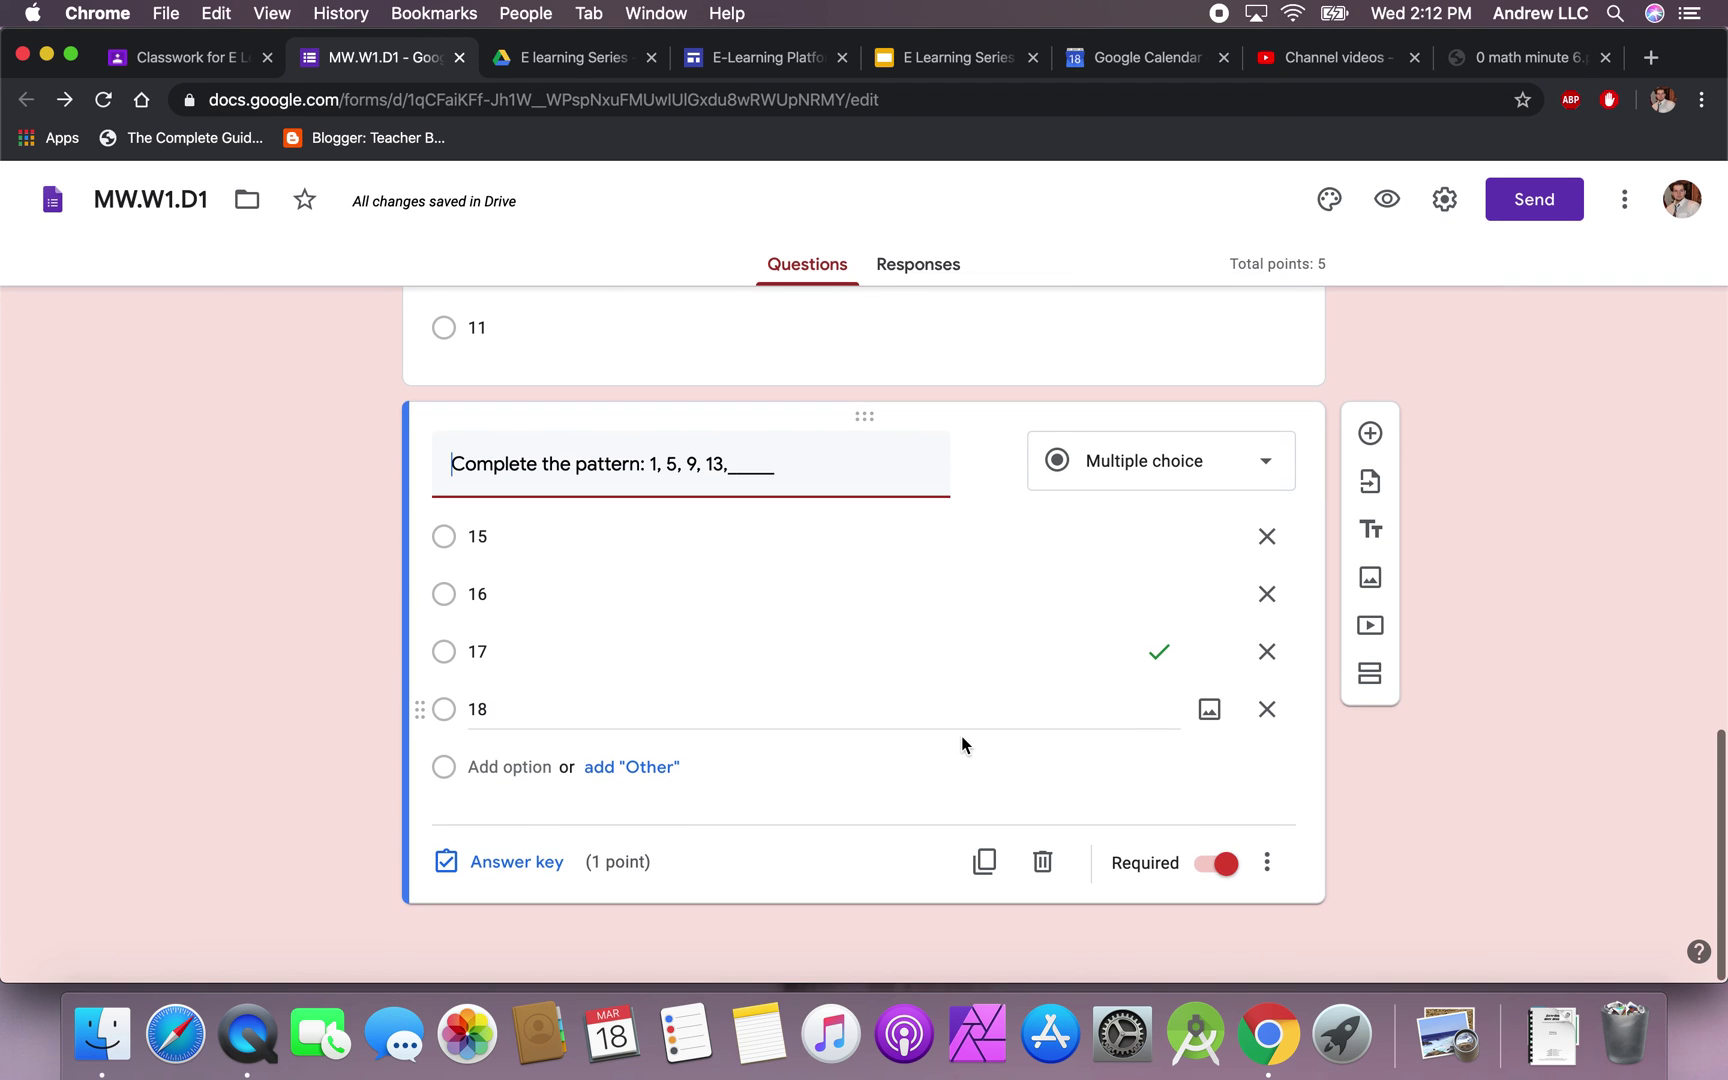
- Add a question to the form using the text copied from question 7 of the math minute PDF, about the rectangle's area
click(1485, 60)
scroll(870, 543, down, 2)
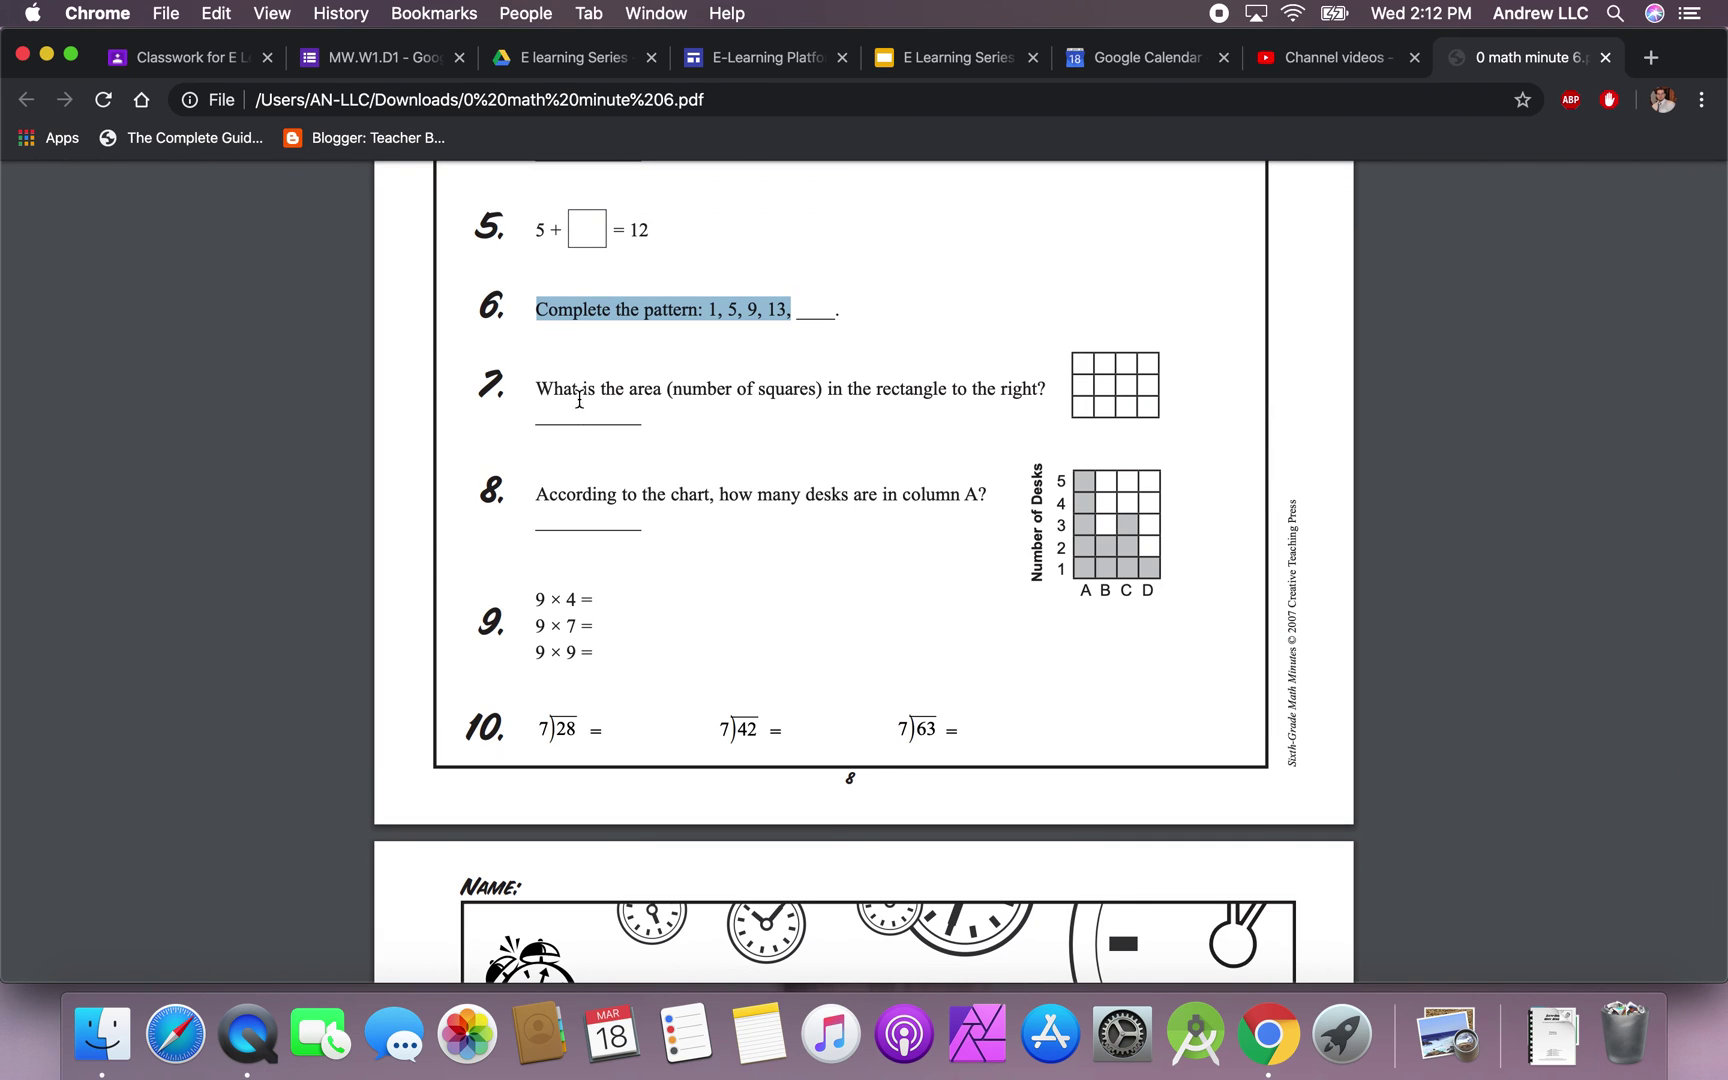
drag(538, 390, 1046, 392)
key(super+c)
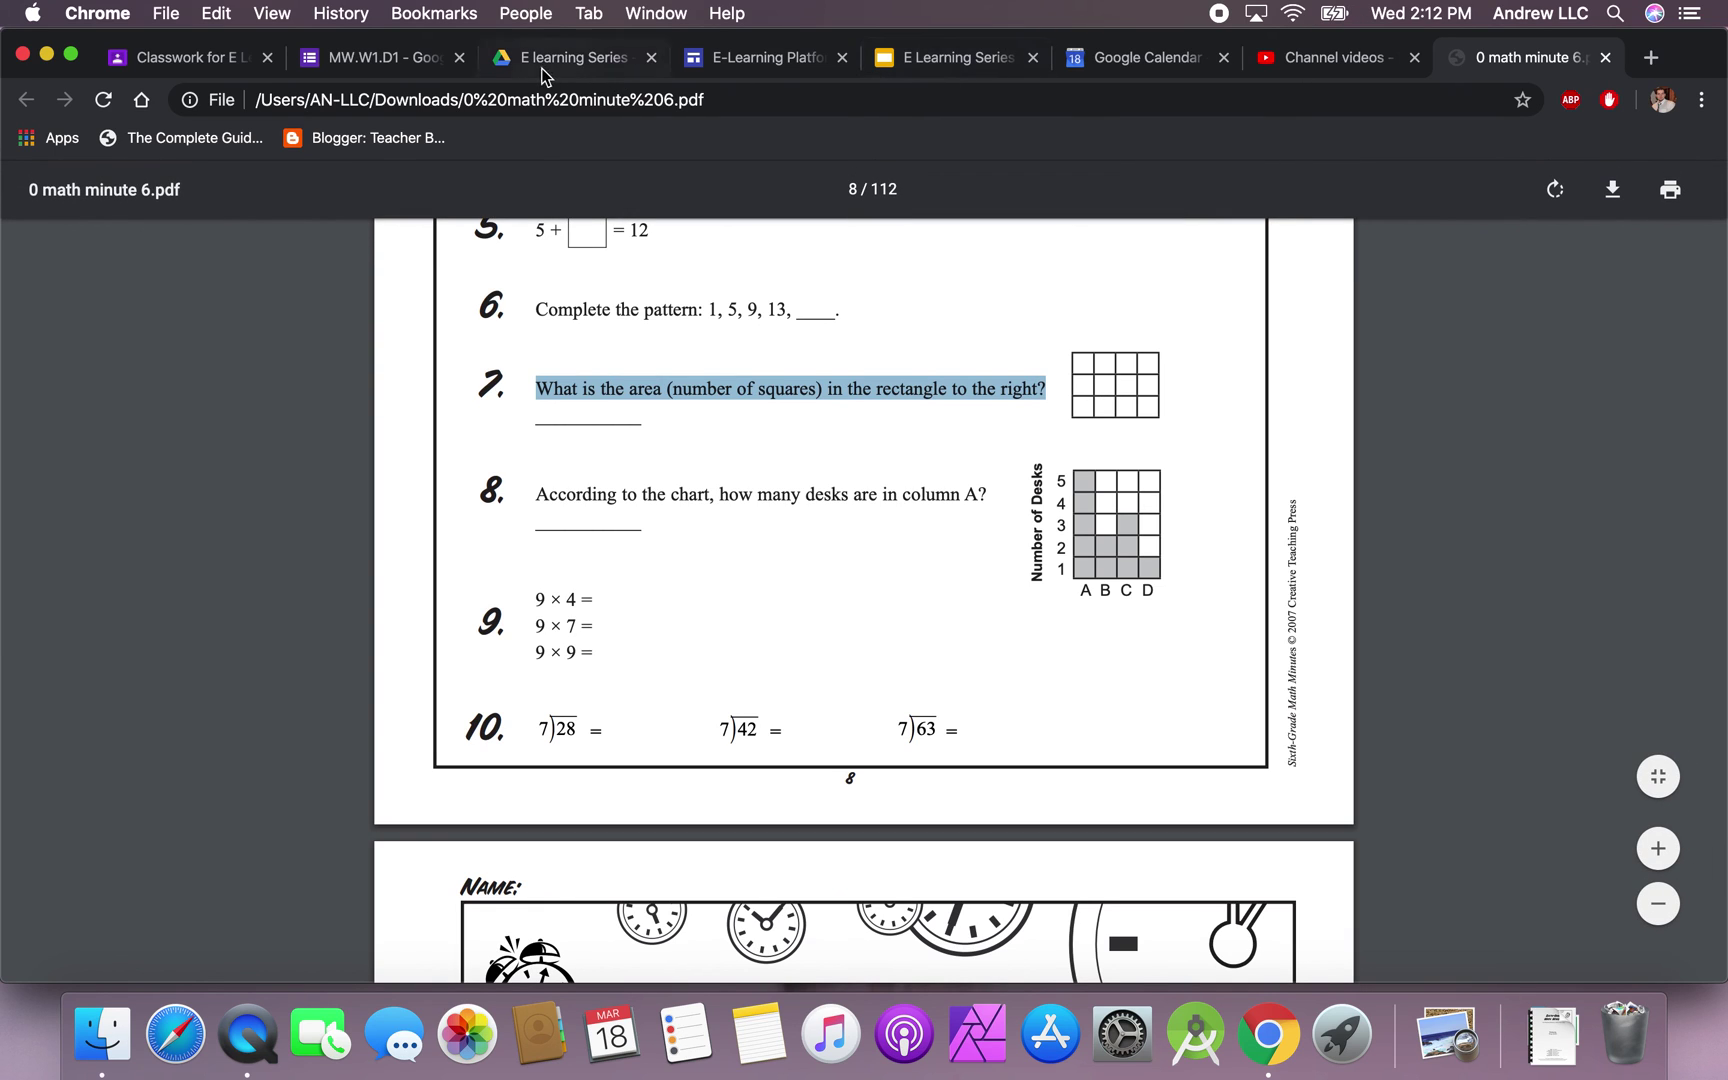
click(425, 66)
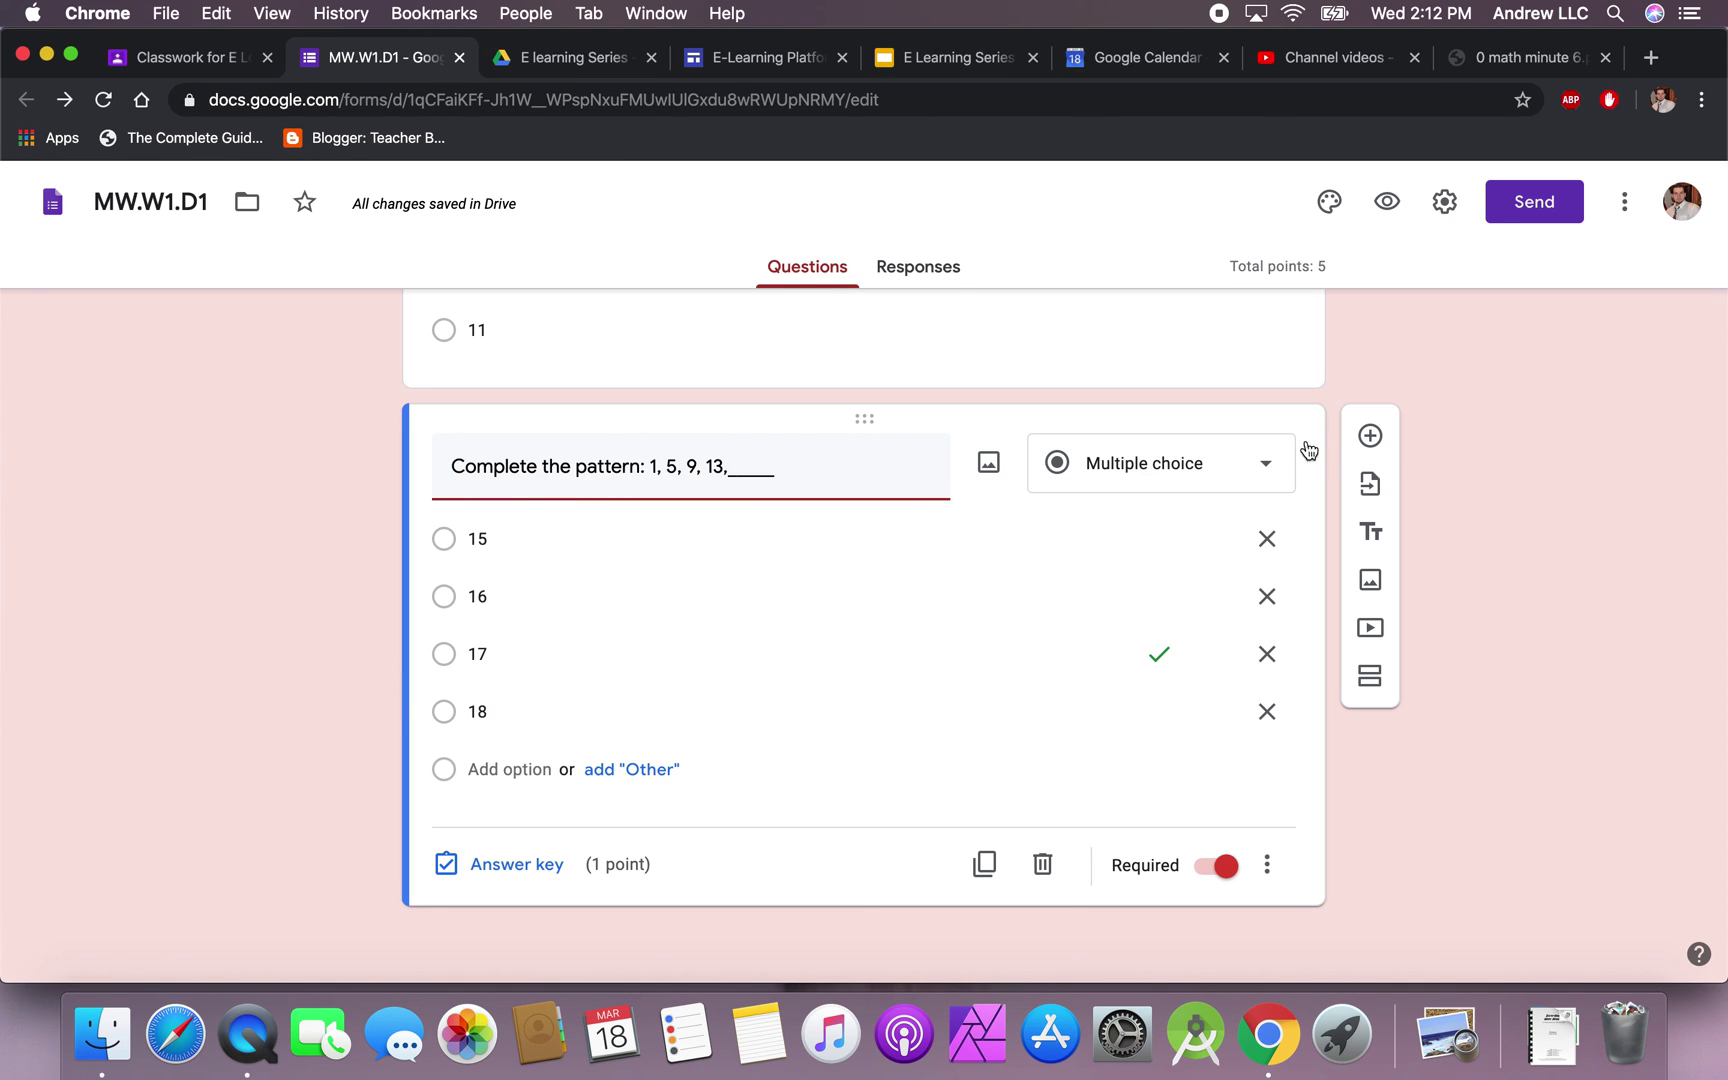
click(1369, 434)
key(super+v)
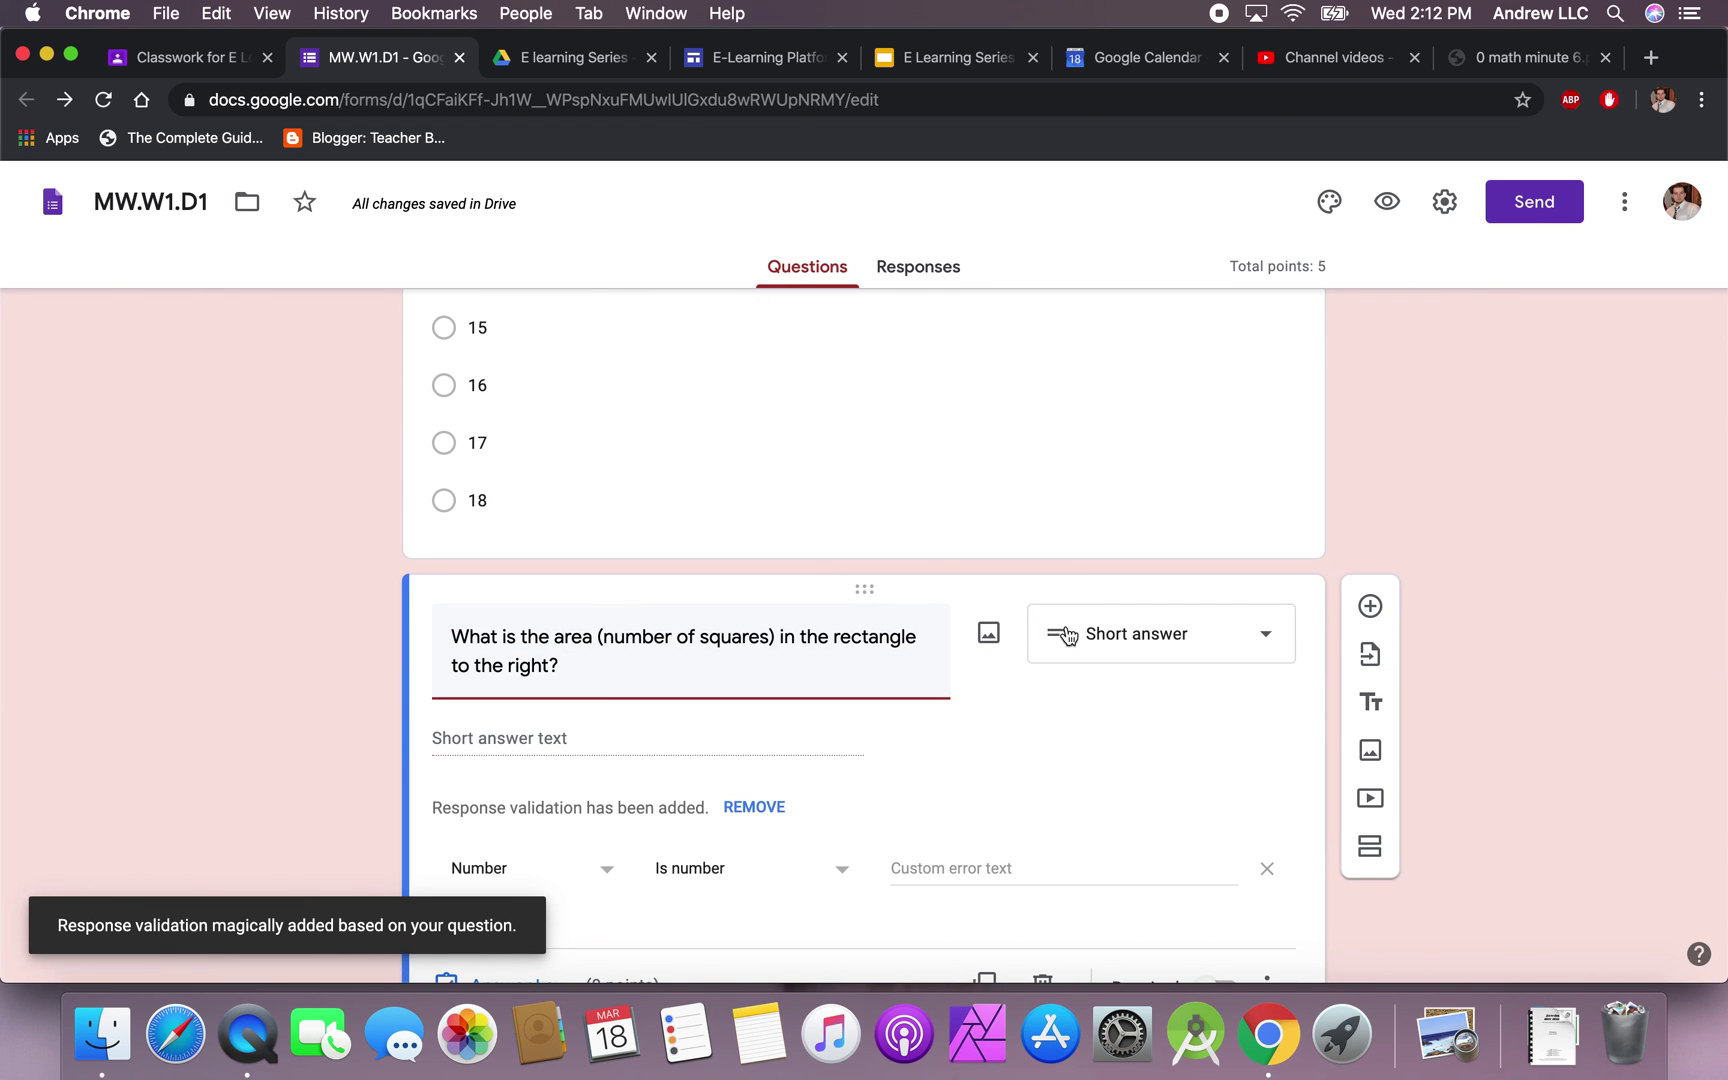
- Reword the end of the area question so it reads "in the rectangle below?" instead of "to the right?"
scroll(892, 435, up, 12)
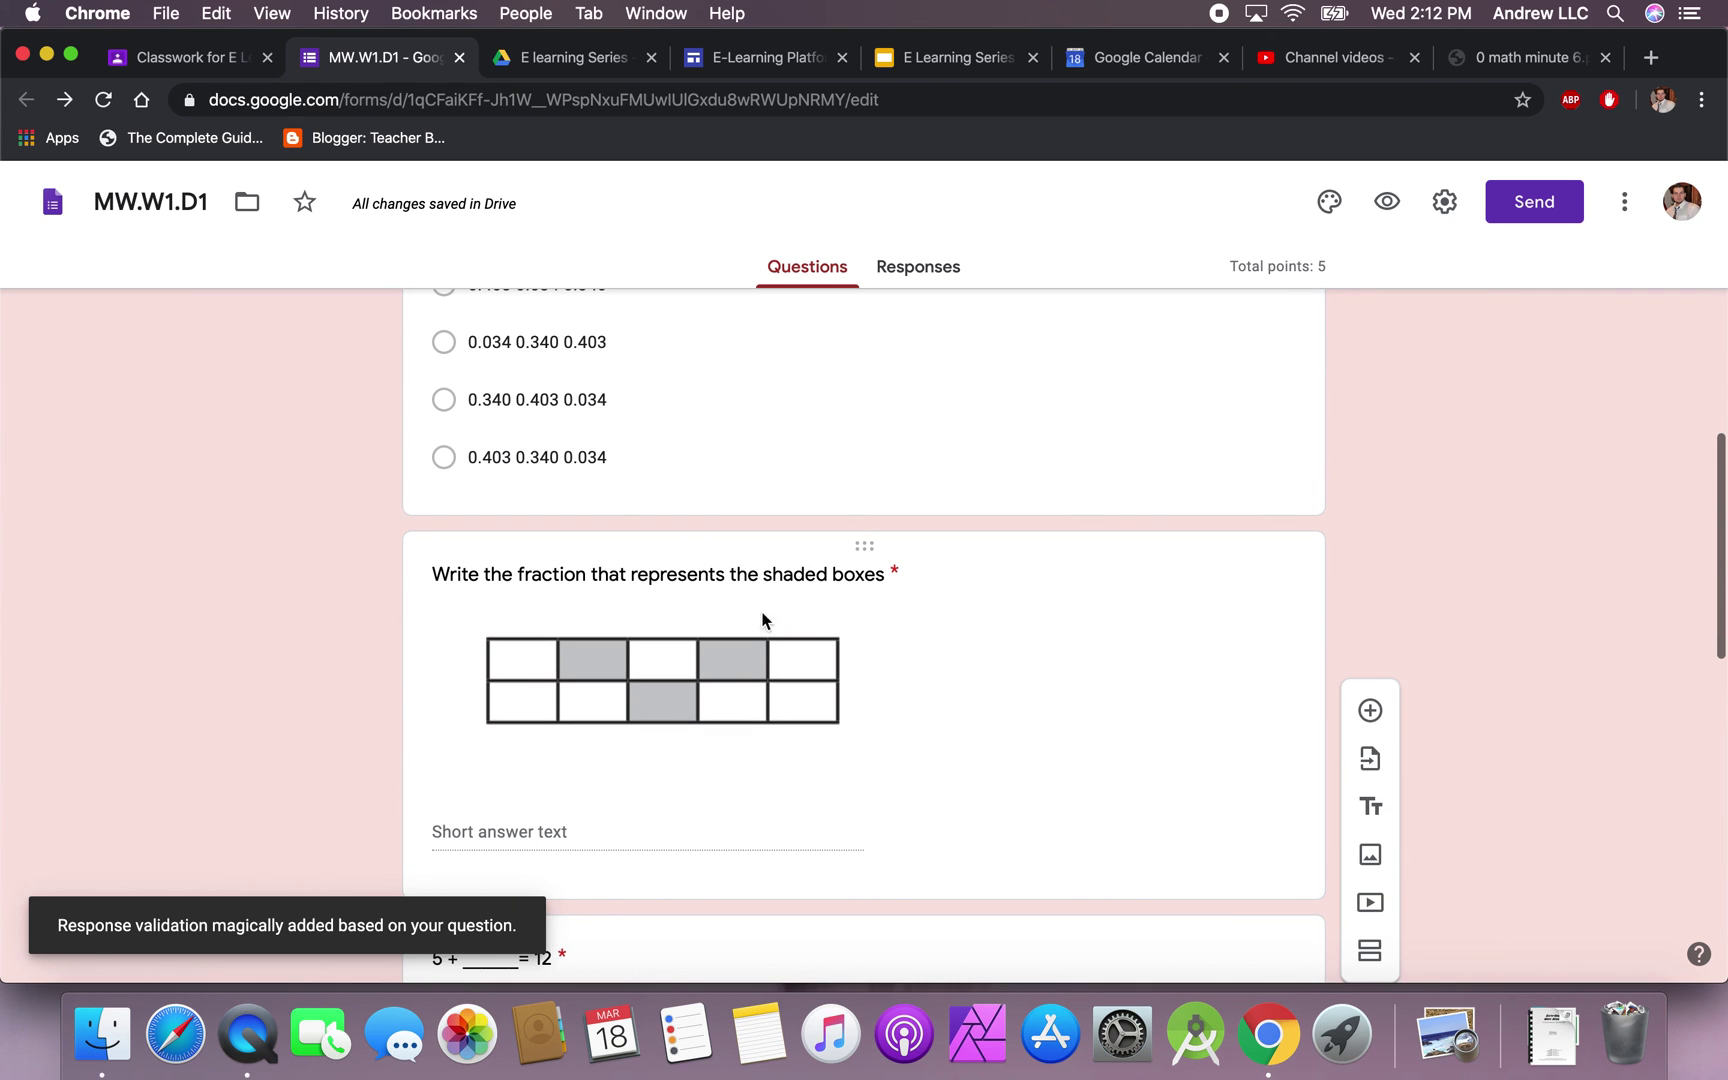
scroll(729, 655, down, 12)
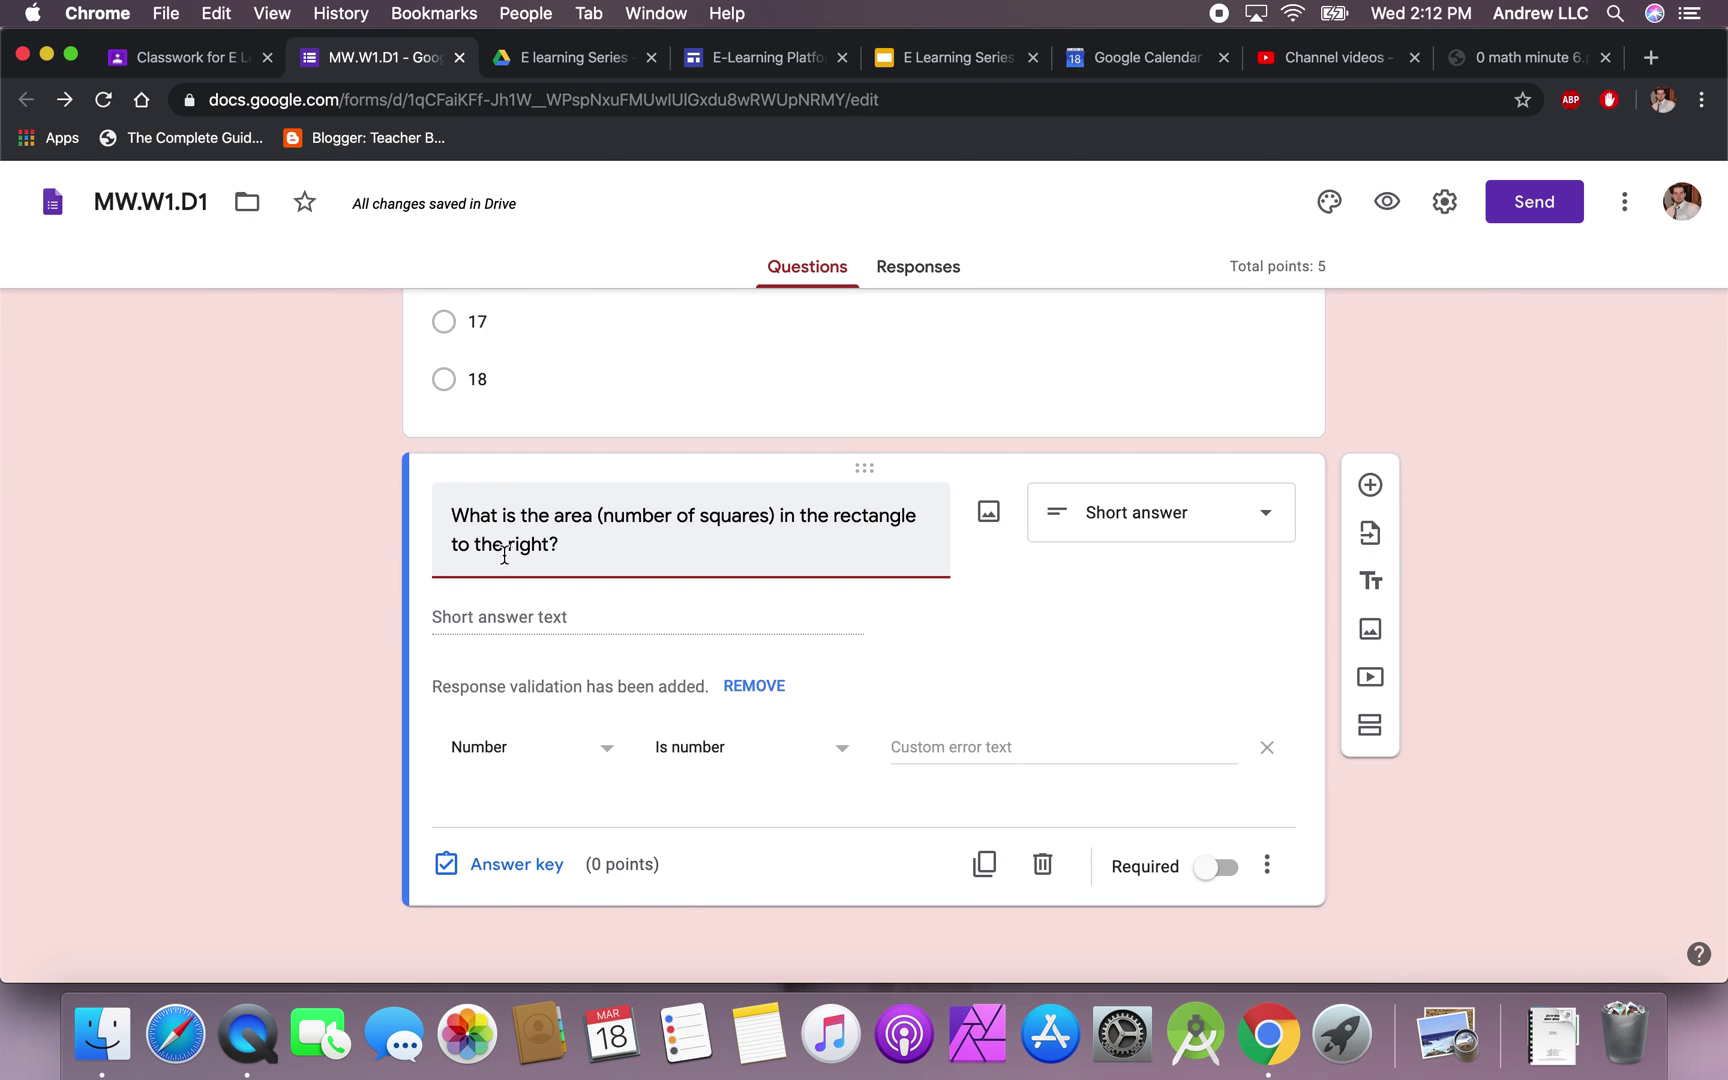
drag(561, 548, 455, 544)
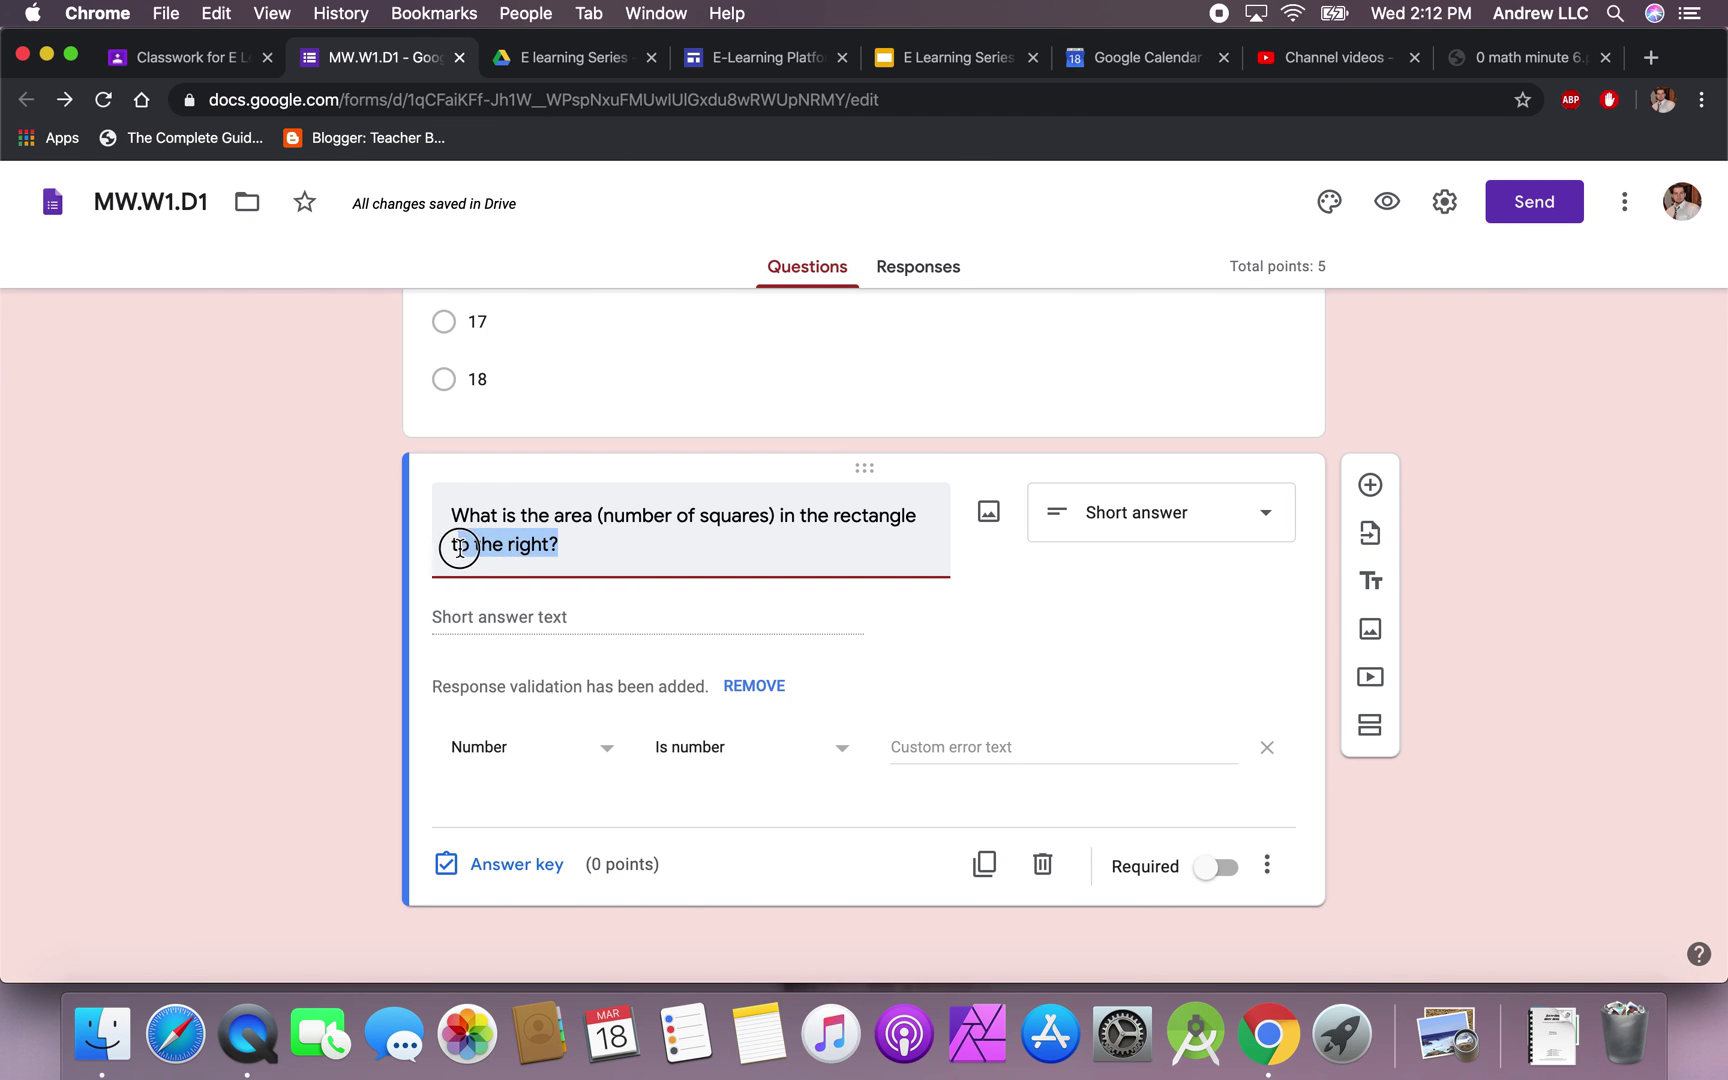
text(tb)
key(BackSpace)
key(BackSpace)
text(v)
key(BackSpace)
text(below)
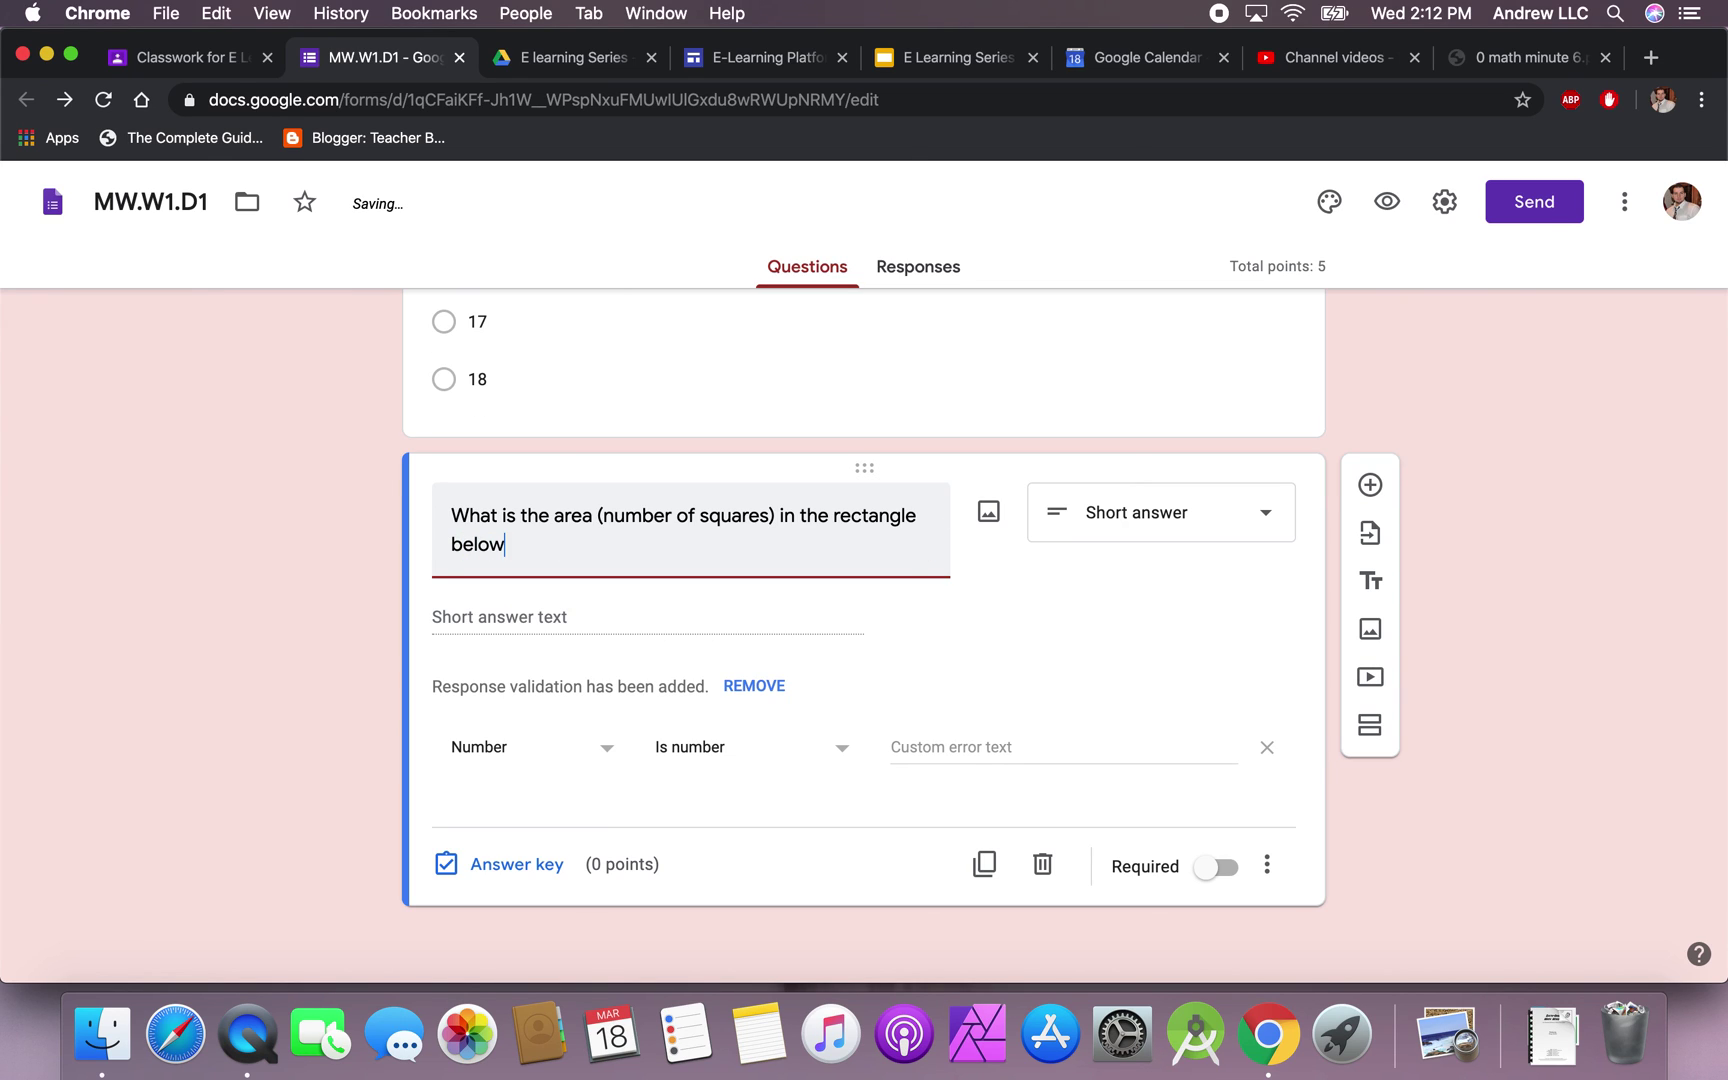
- Capture a screenshot of the rectangle grid beside question 7 in the PDF
click(1530, 58)
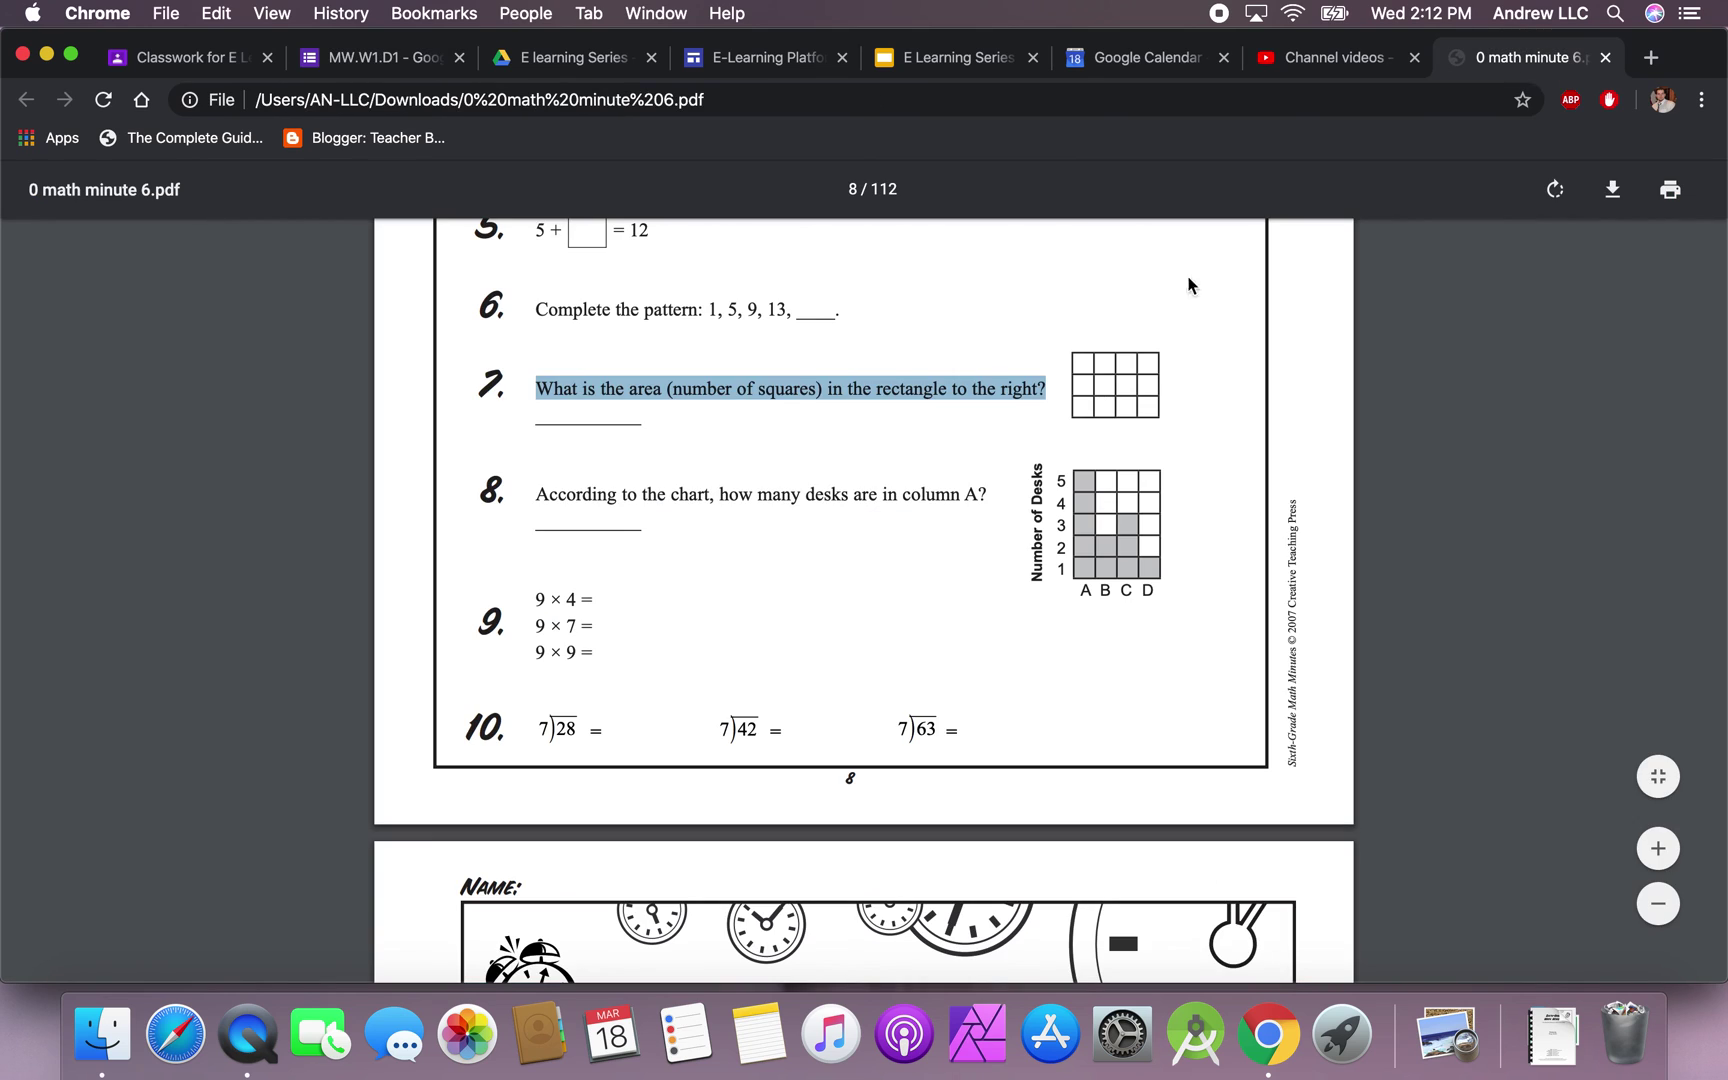
key(super+shift+4)
drag(1062, 345, 1164, 424)
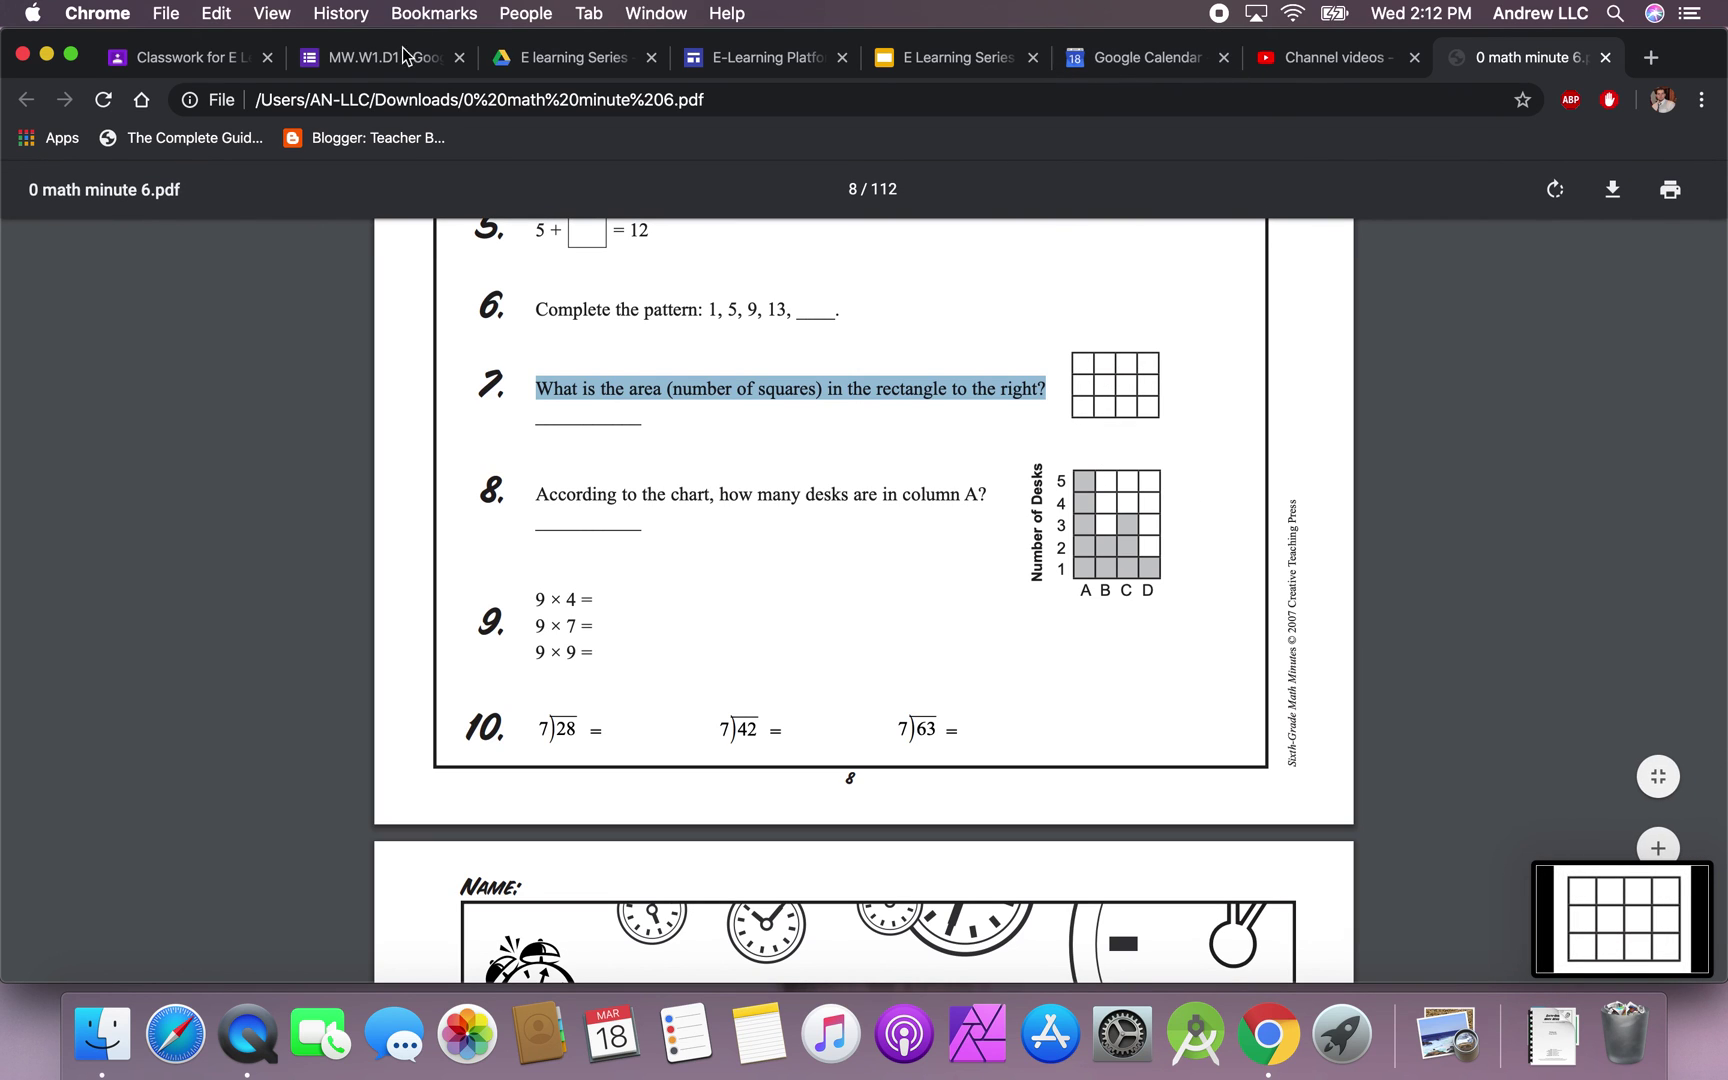
- Insert the rectangle grid screenshot into the area question and remove the question's response validation
click(340, 58)
click(991, 513)
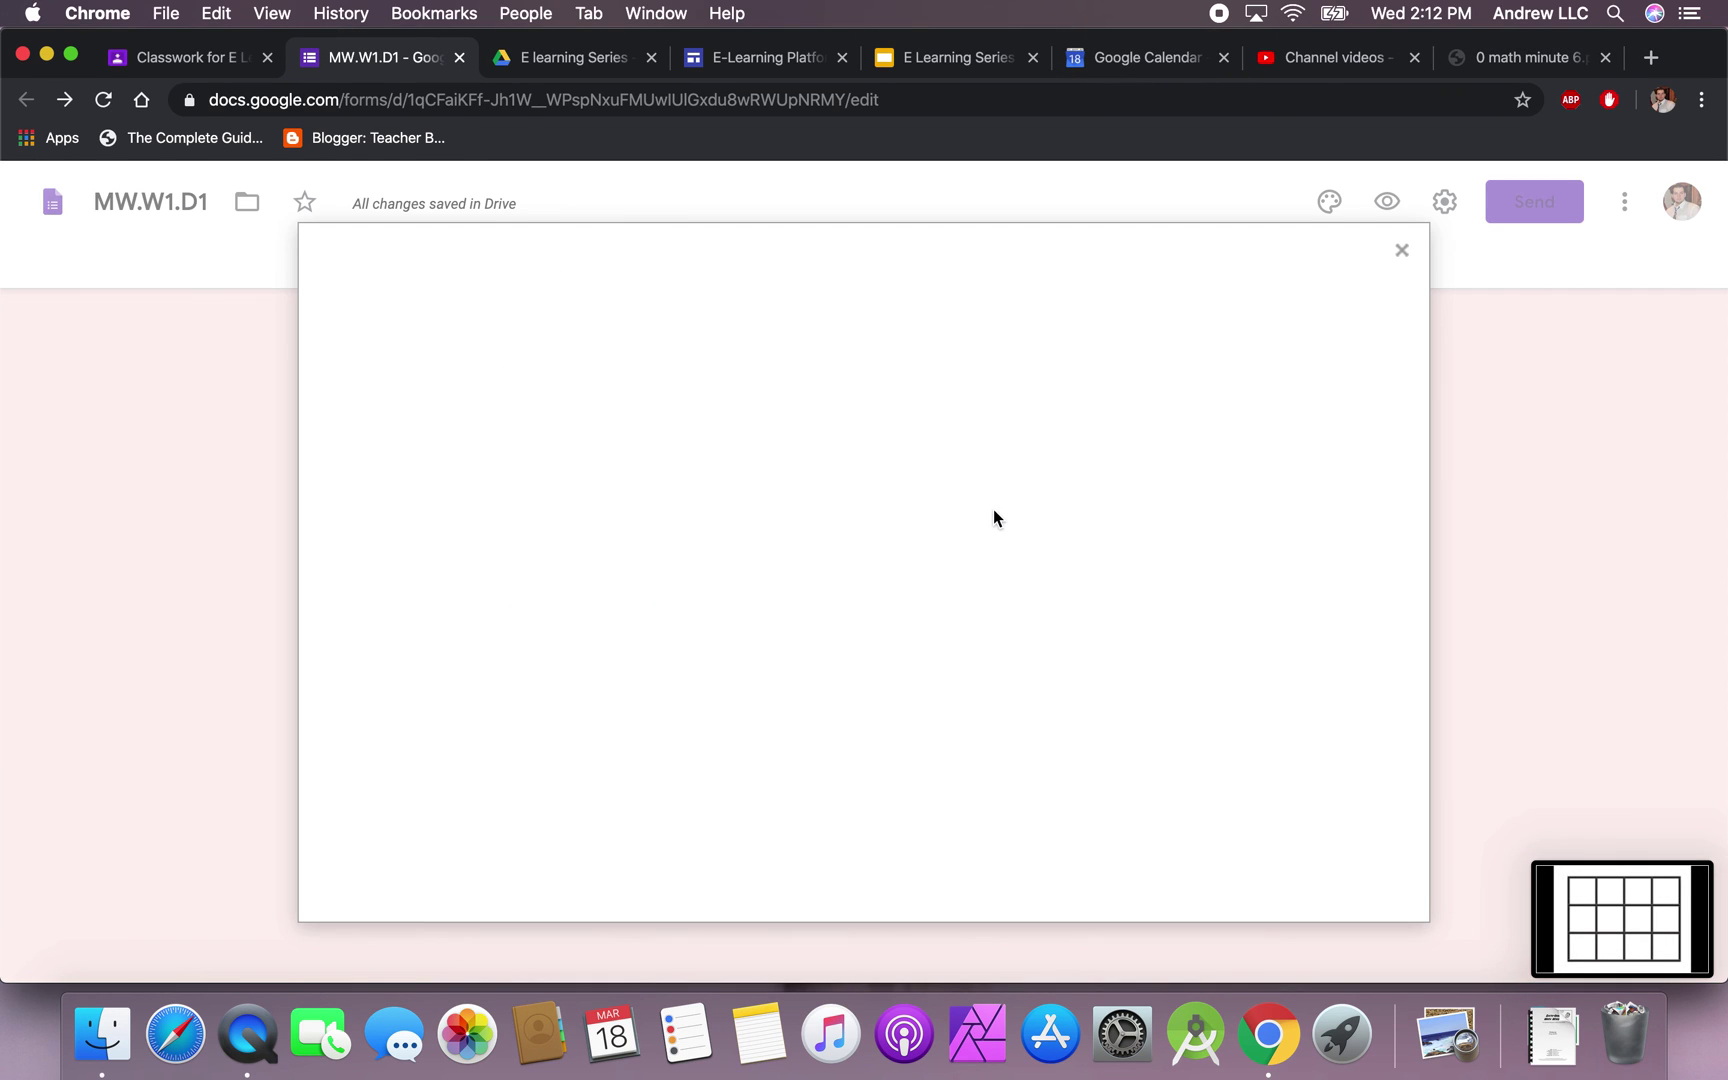
drag(1694, 59, 1408, 57)
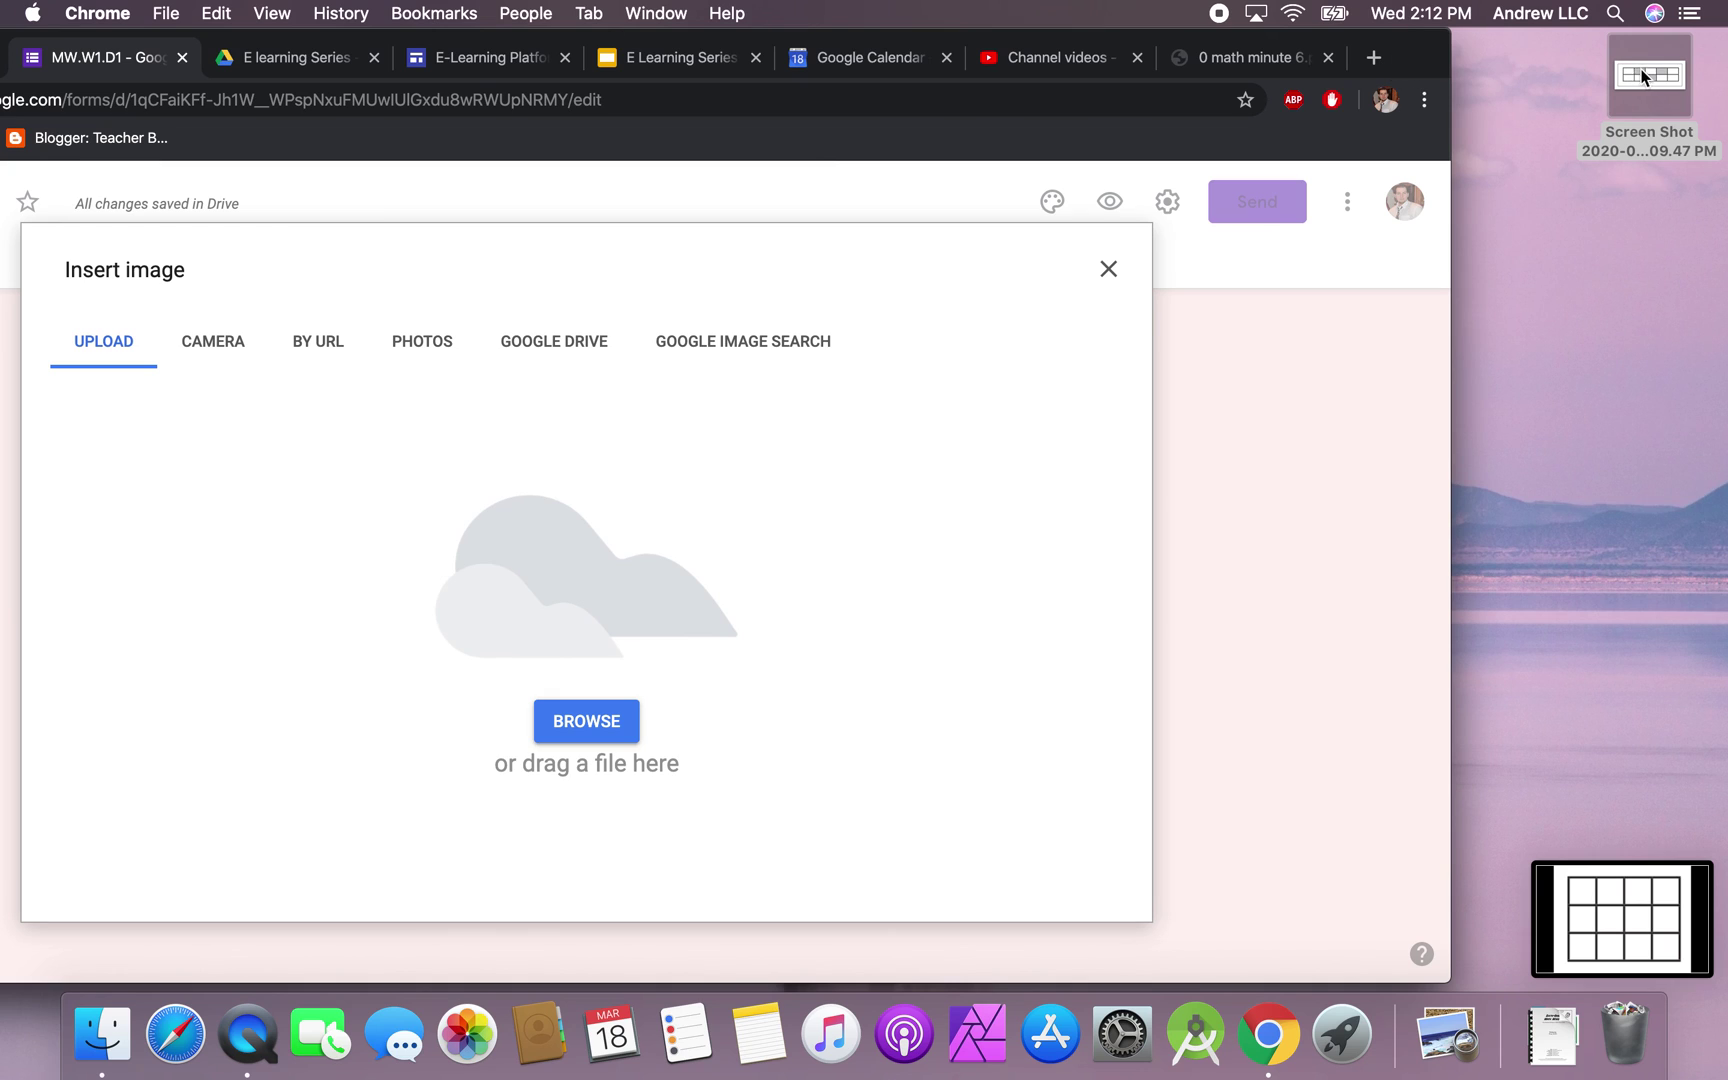
click(1649, 218)
drag(1647, 222, 644, 590)
drag(1104, 42, 1390, 42)
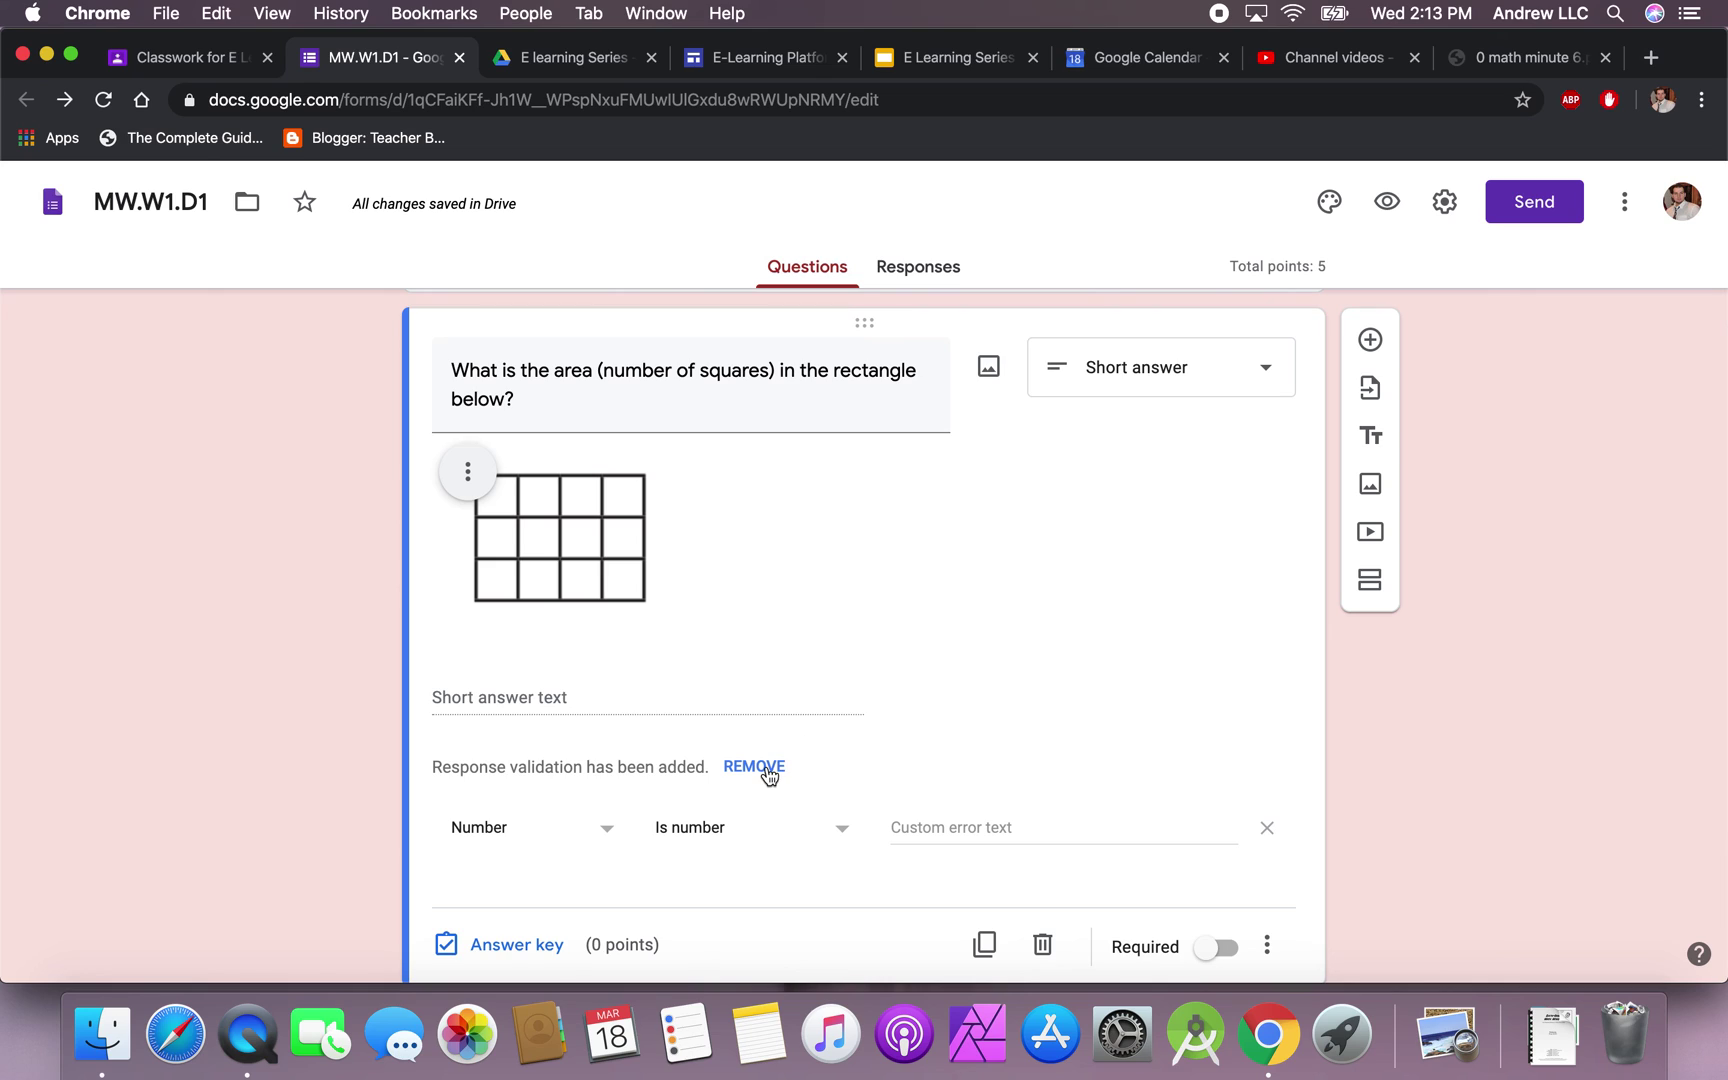
click(766, 770)
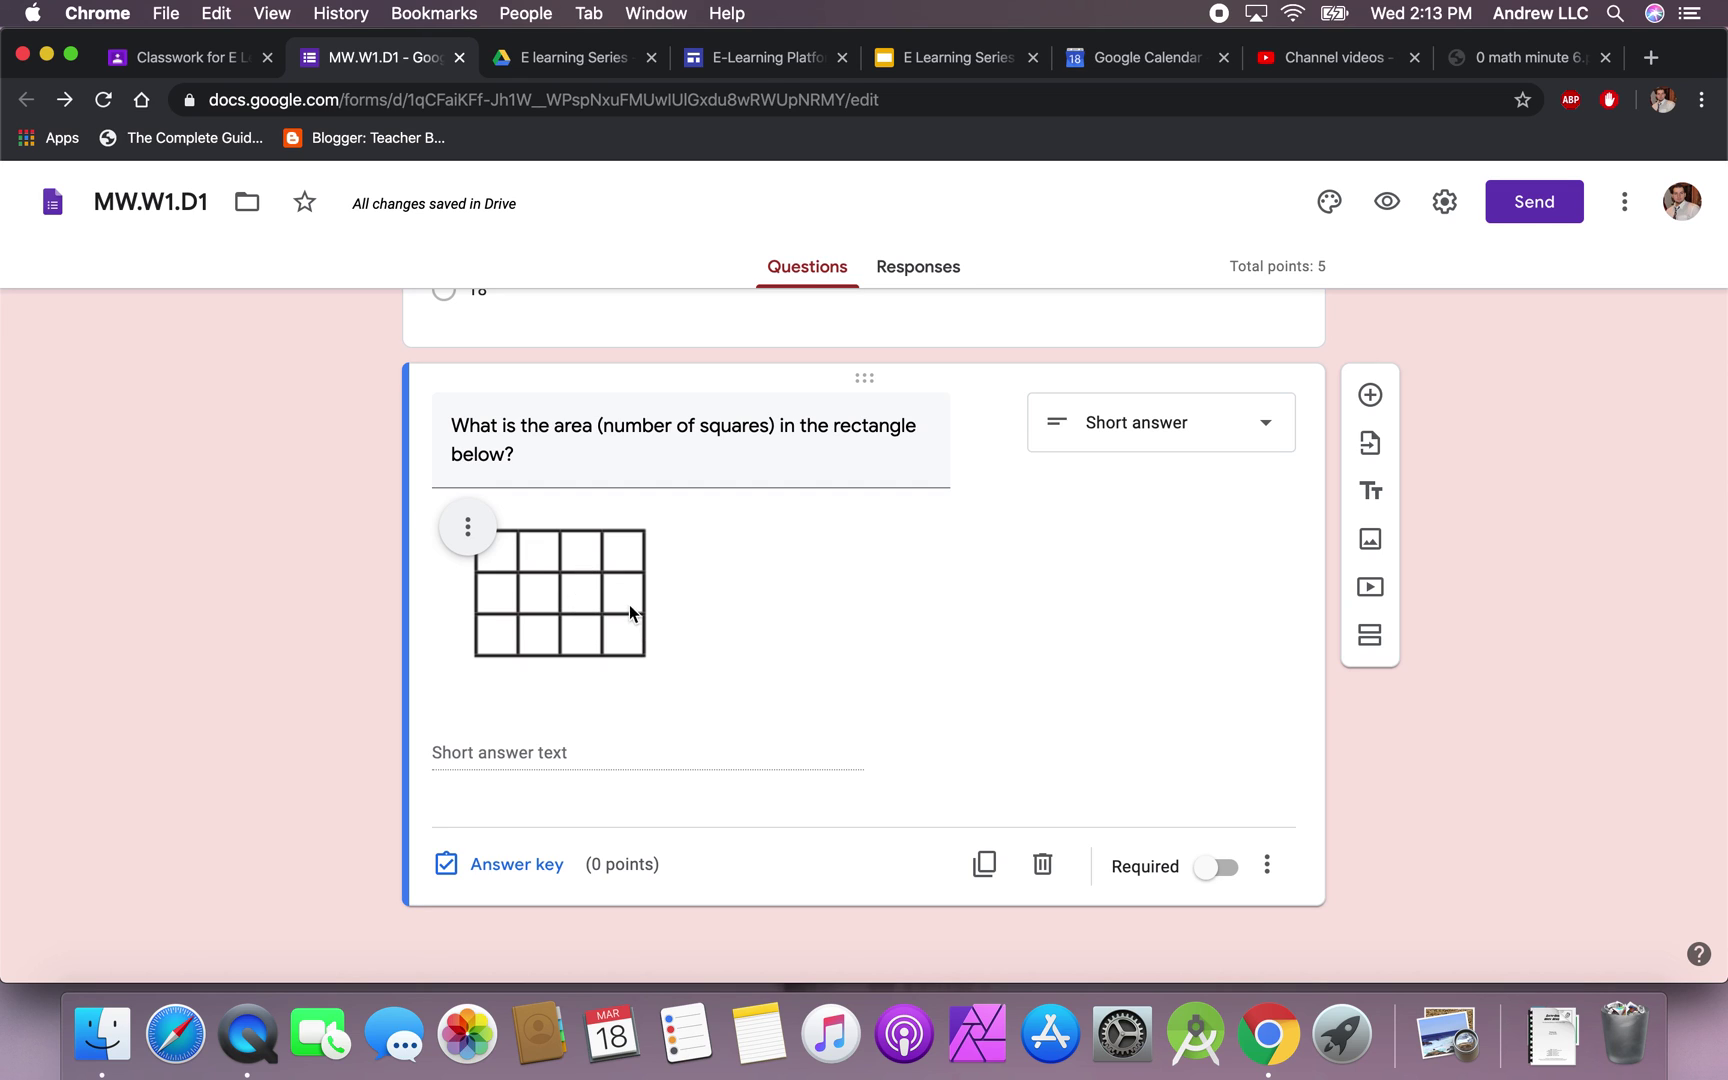
- Set the area question's answer key to 12 for 1 point, mark all other answers incorrect, and make the question required
click(514, 864)
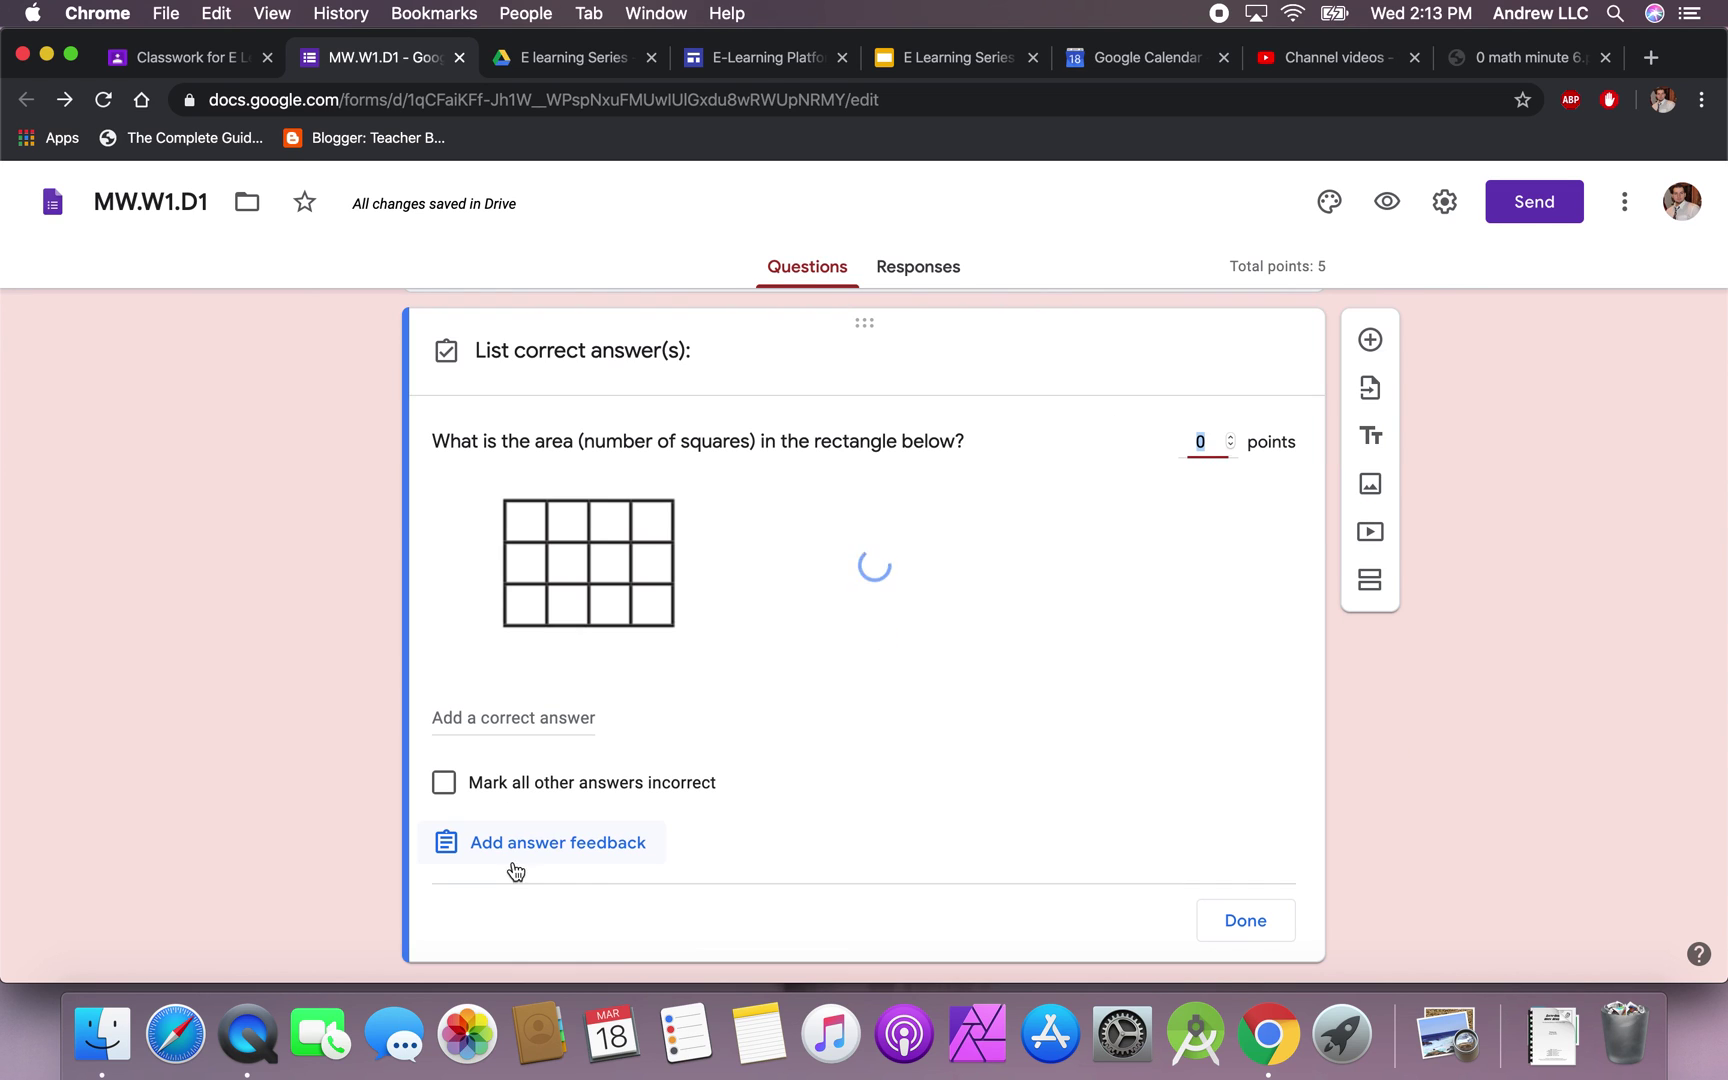
click(1231, 441)
text(1)
click(528, 717)
text(12)
scroll(657, 811, down, 1)
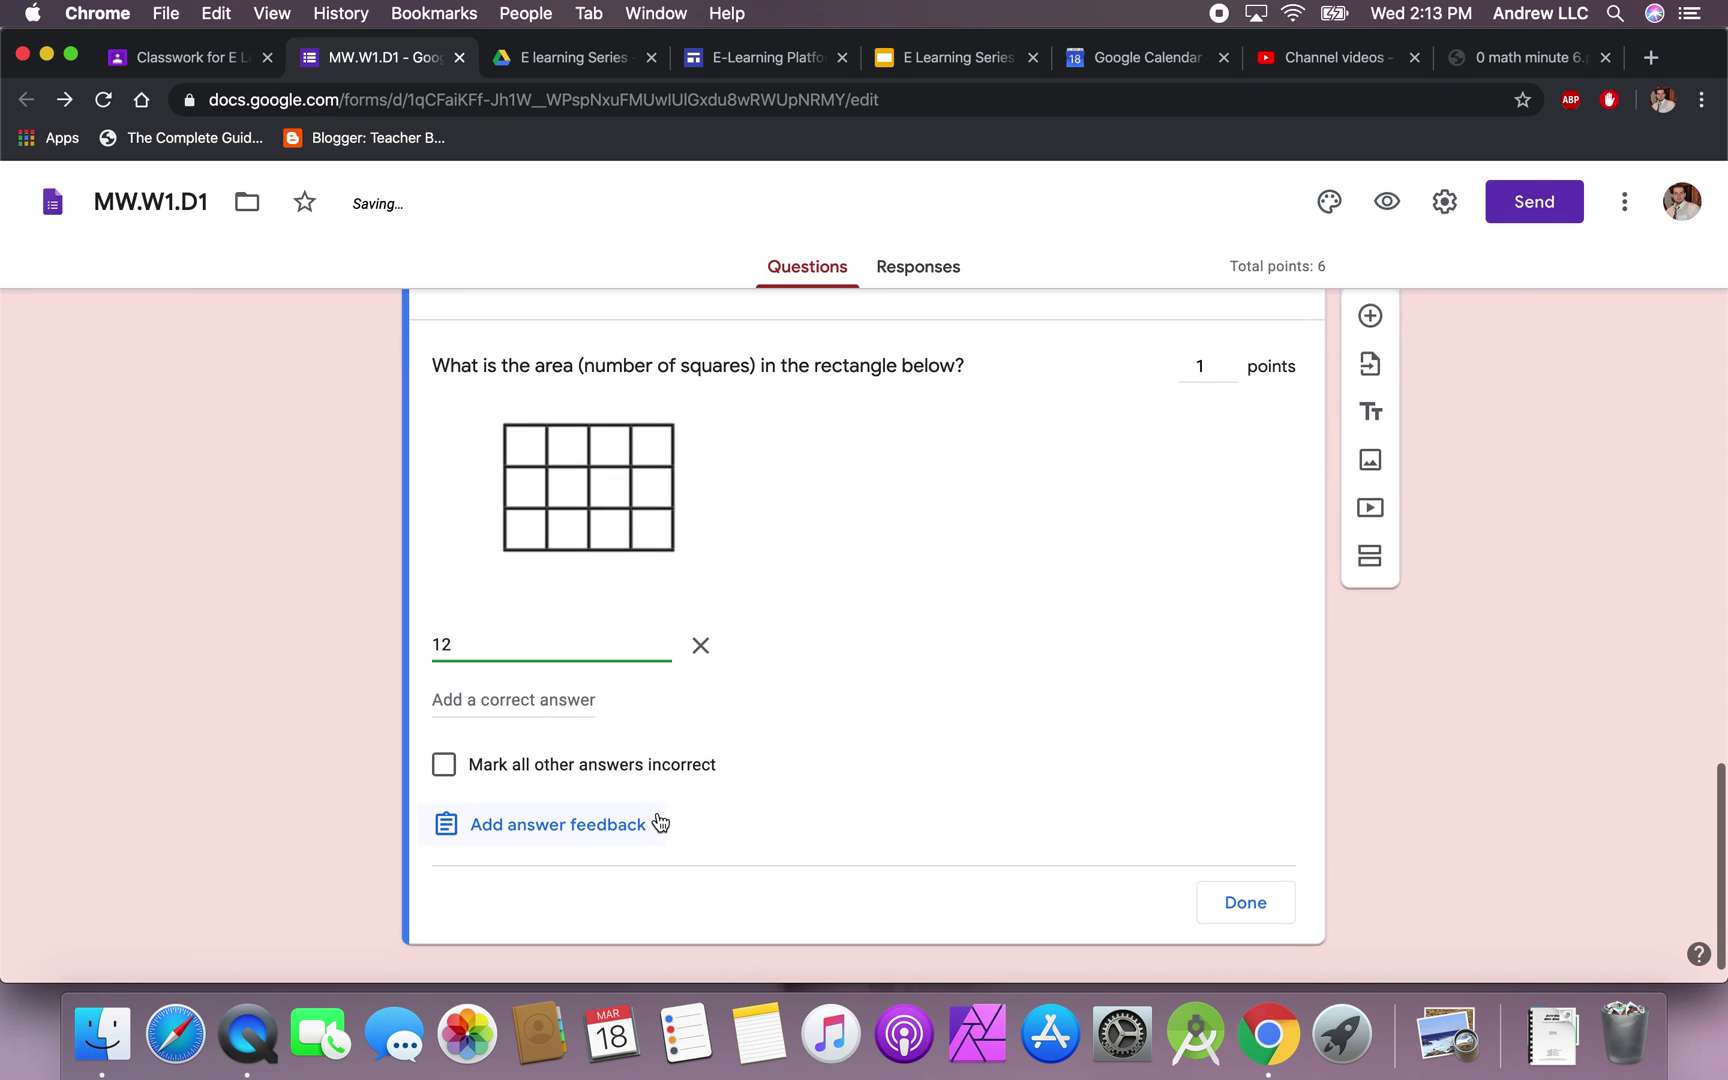
click(445, 765)
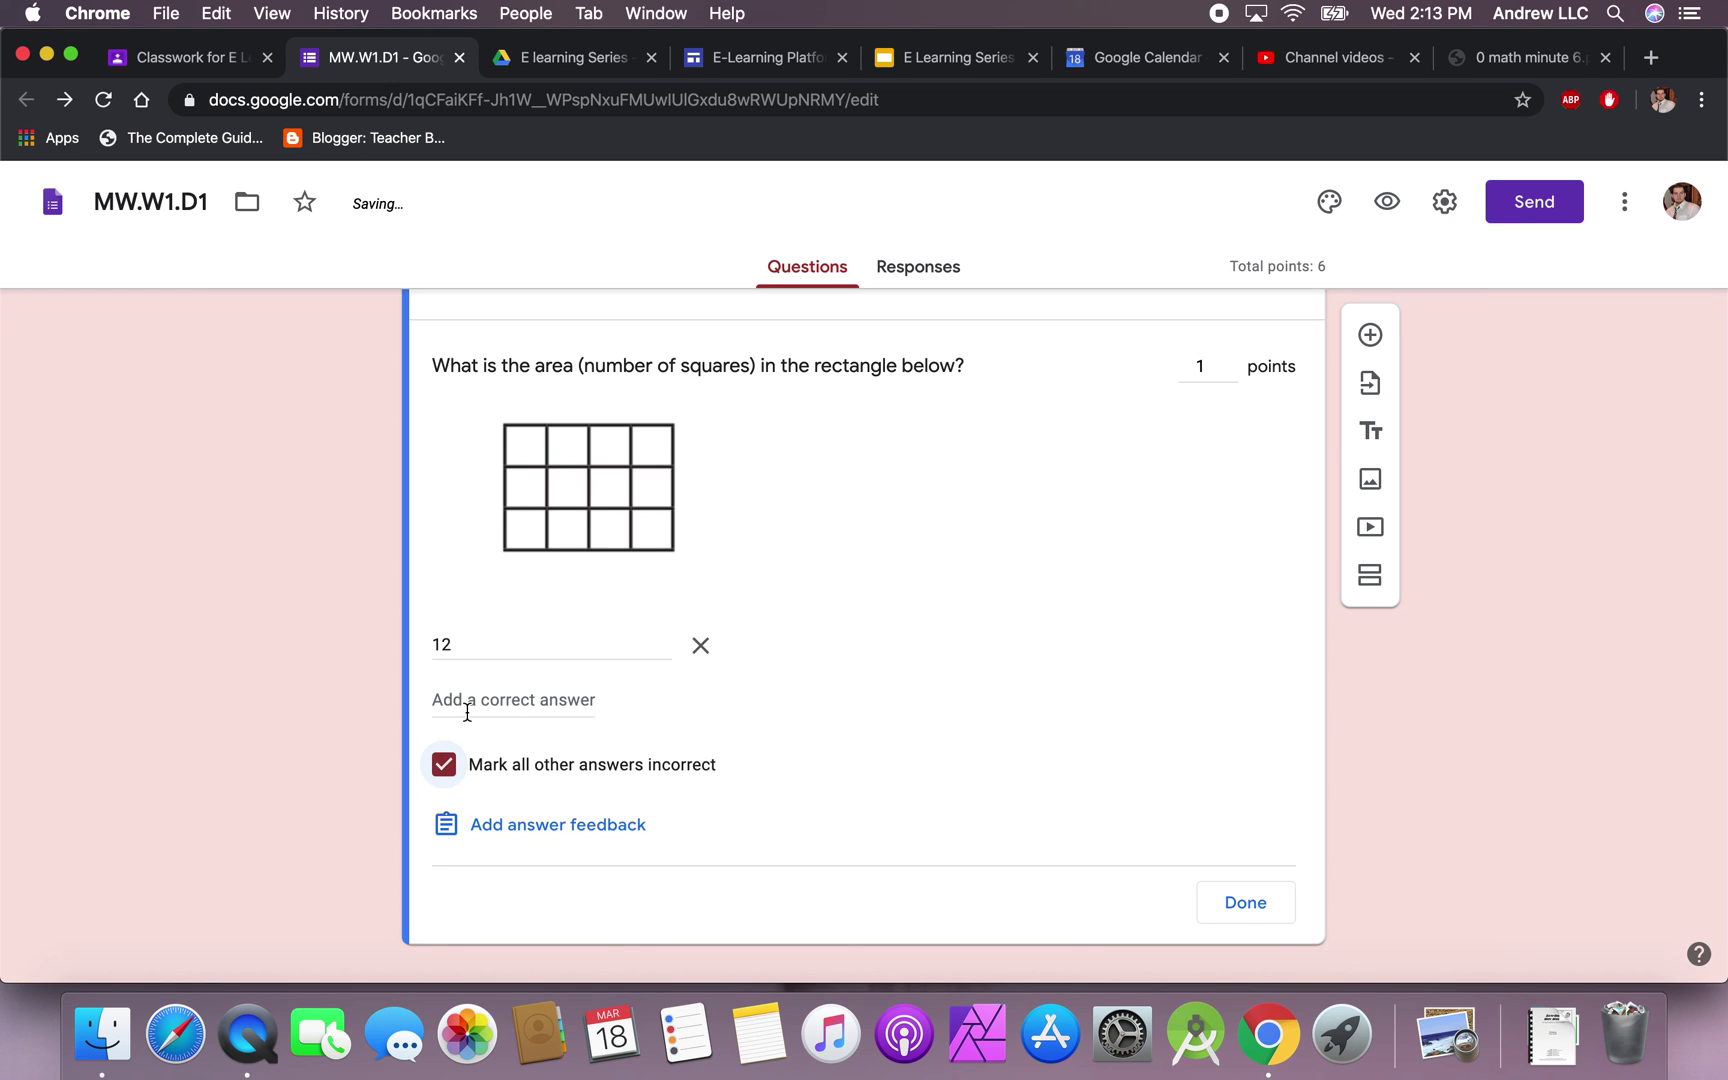
click(1243, 901)
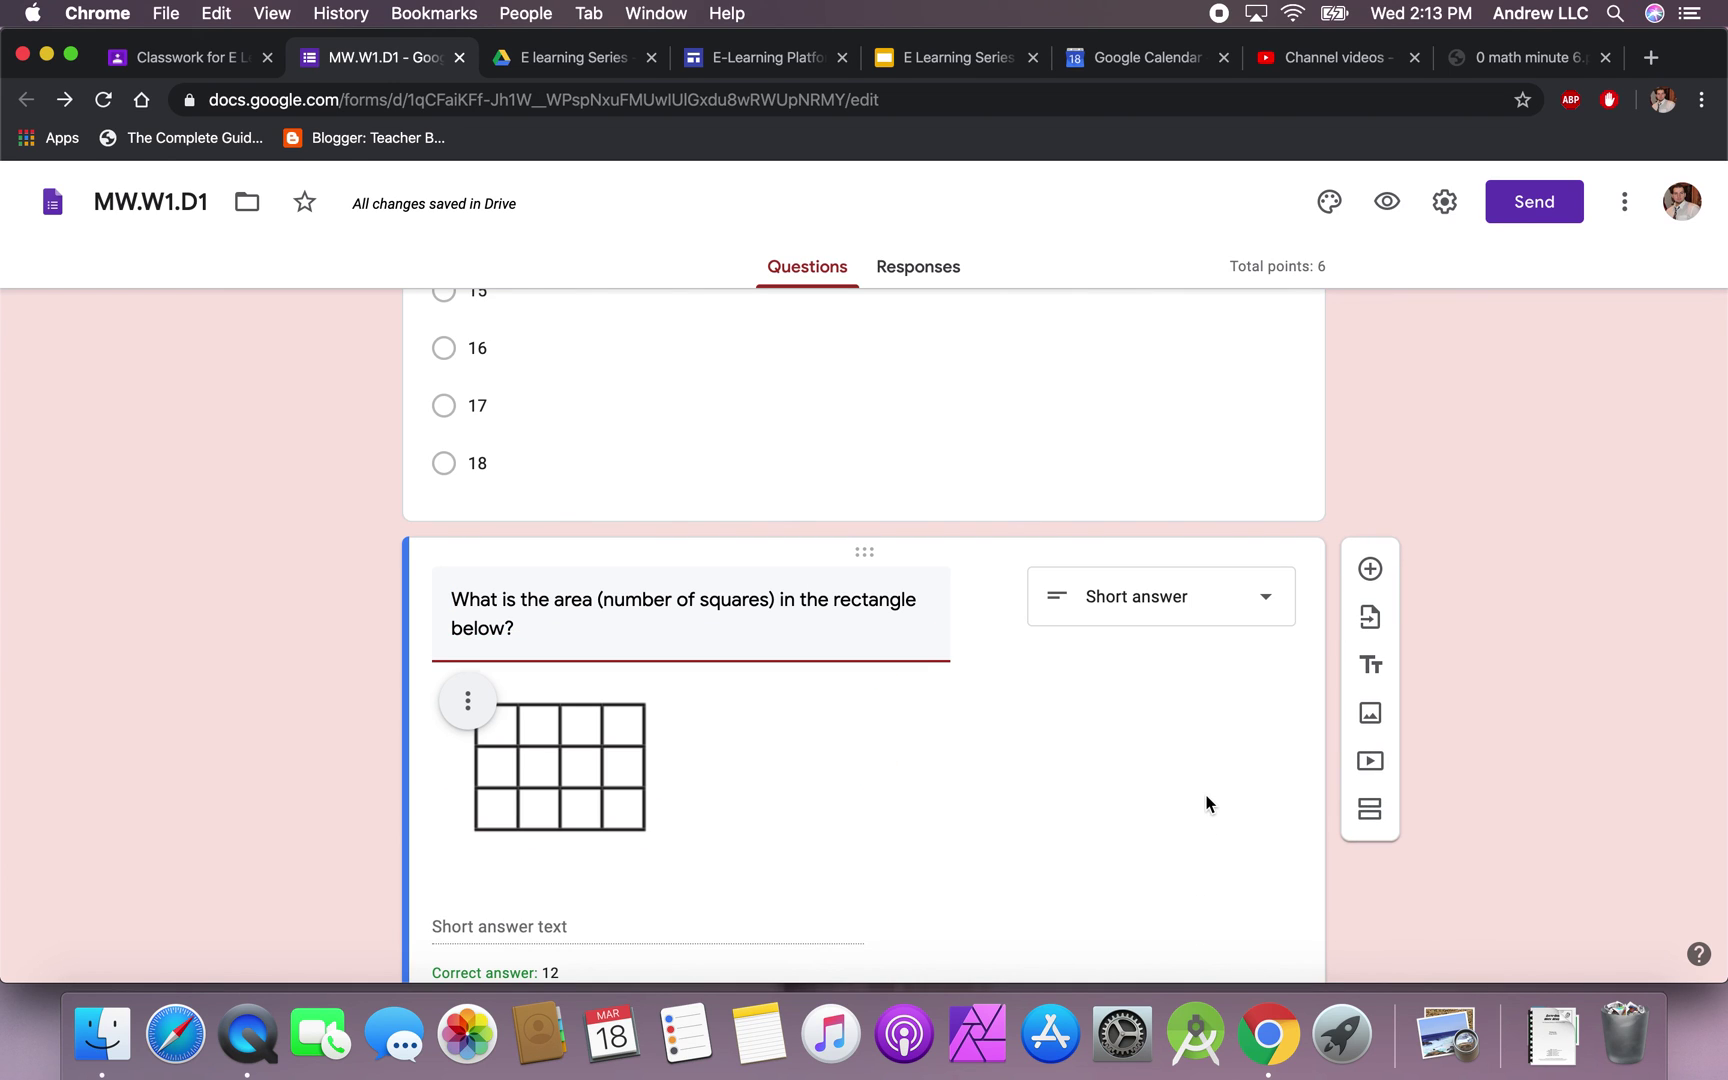
click(1207, 883)
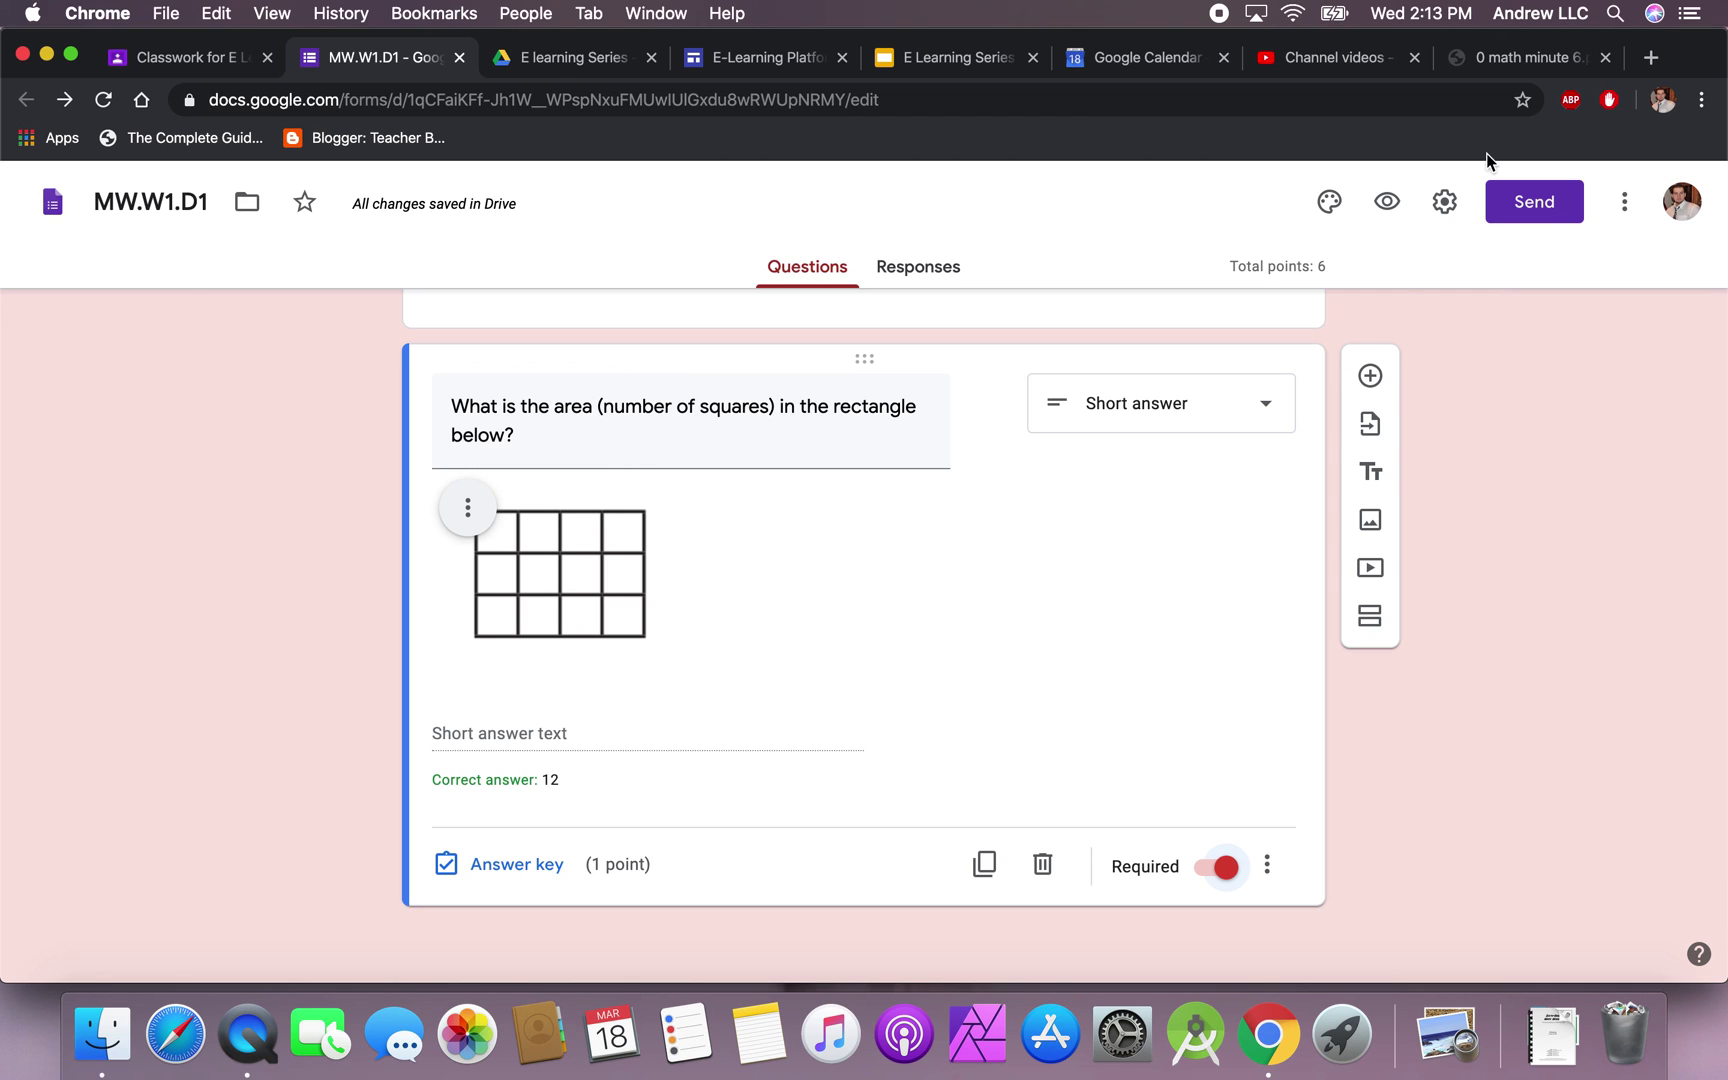
- Copy the text of question 8 from the PDF and capture a screenshot of its Number of Desks chart
click(1528, 57)
scroll(820, 601, down, 1)
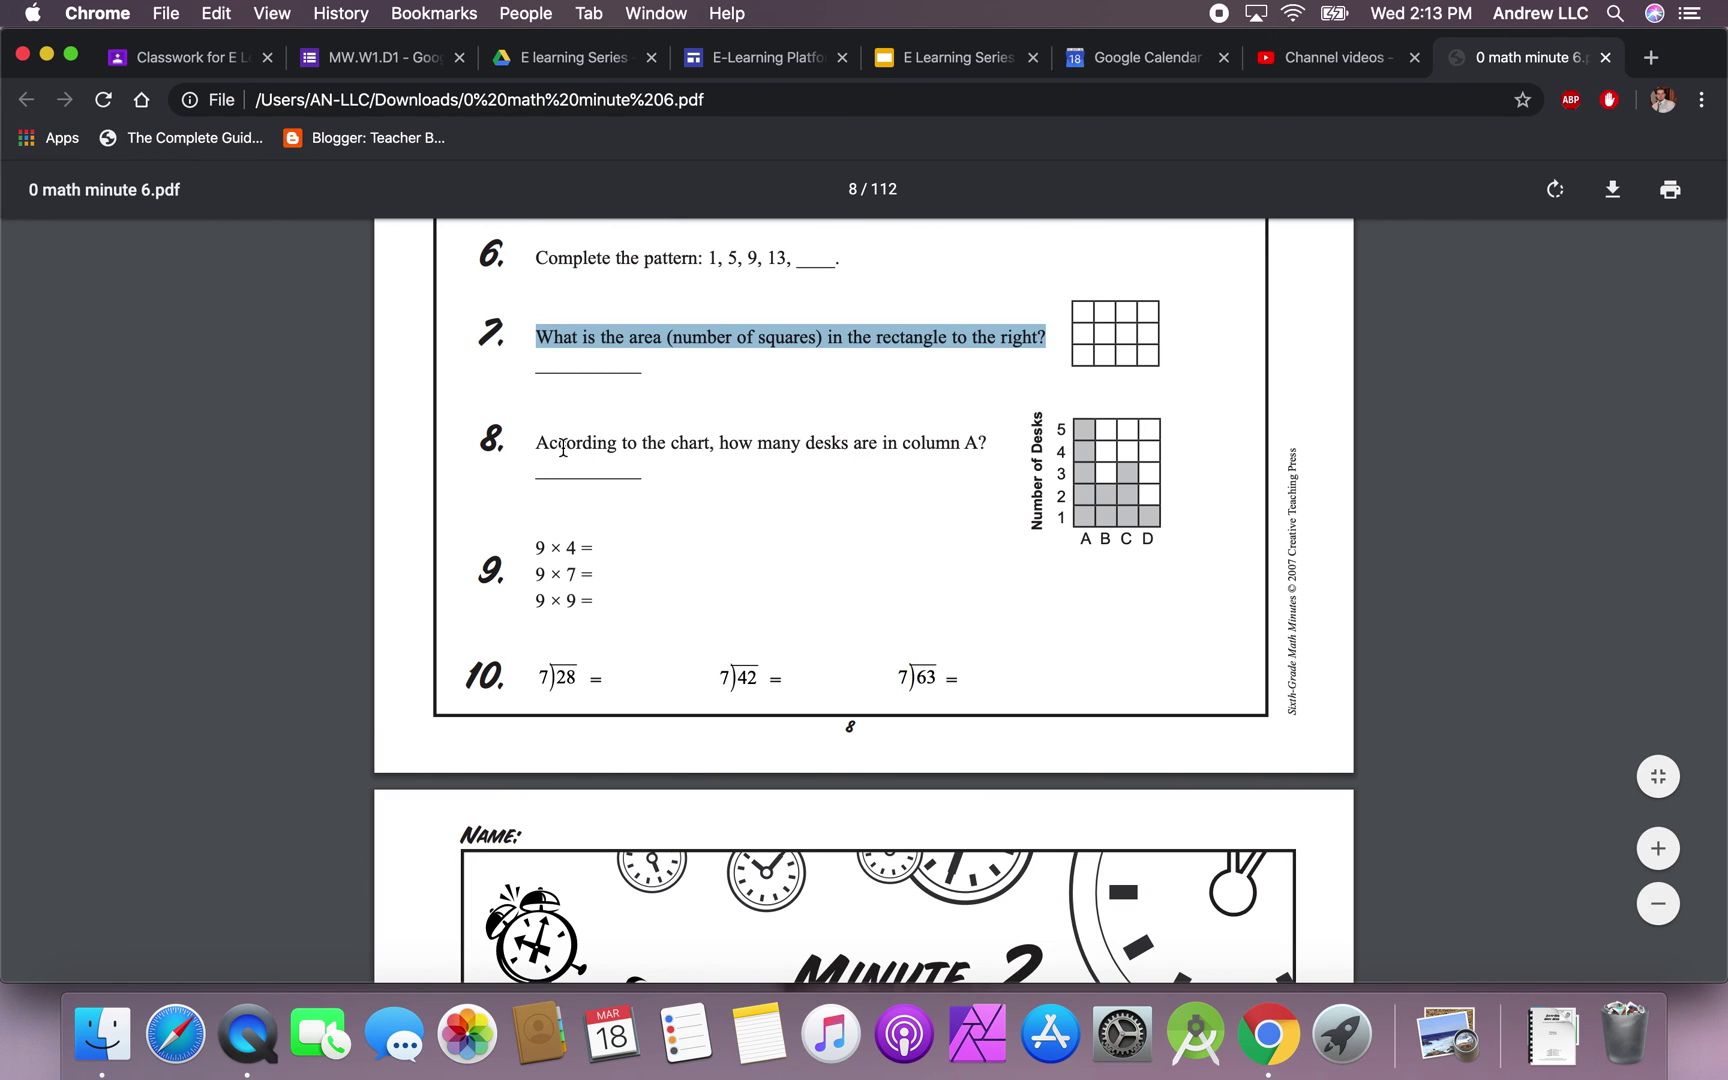
drag(533, 442, 989, 440)
key(super+c)
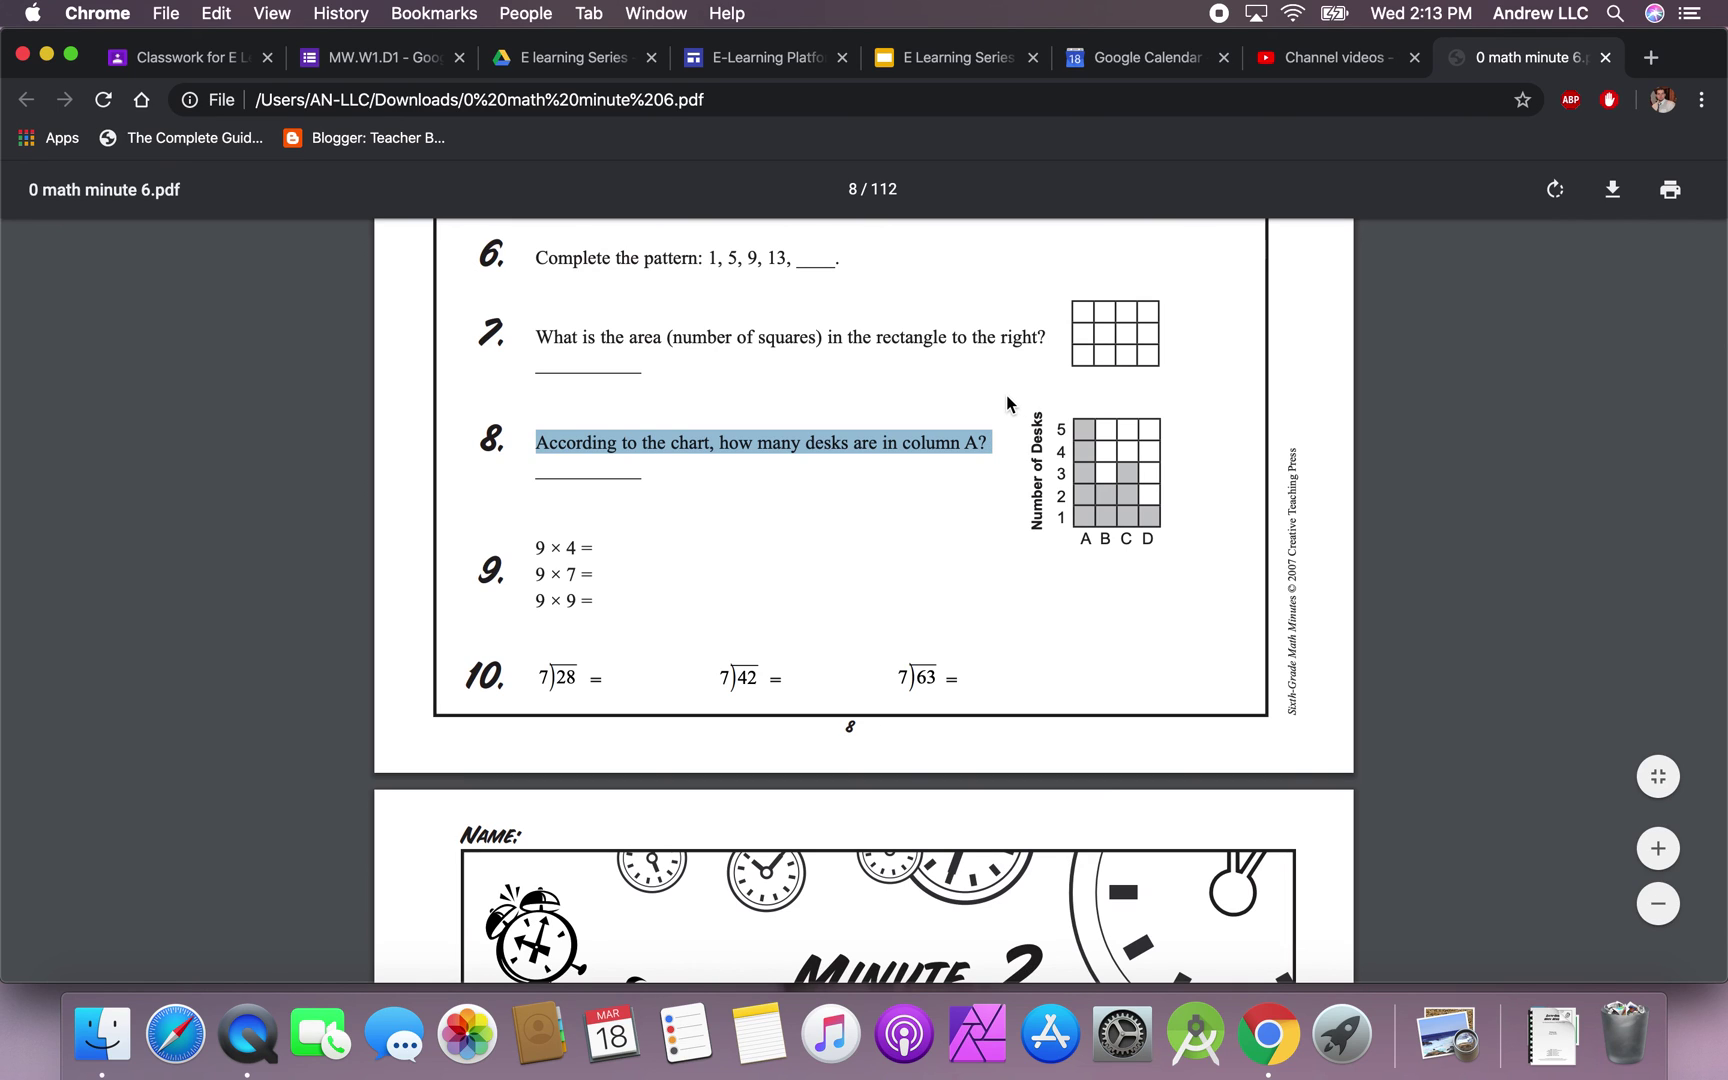
click(1006, 404)
drag(1006, 396, 1177, 554)
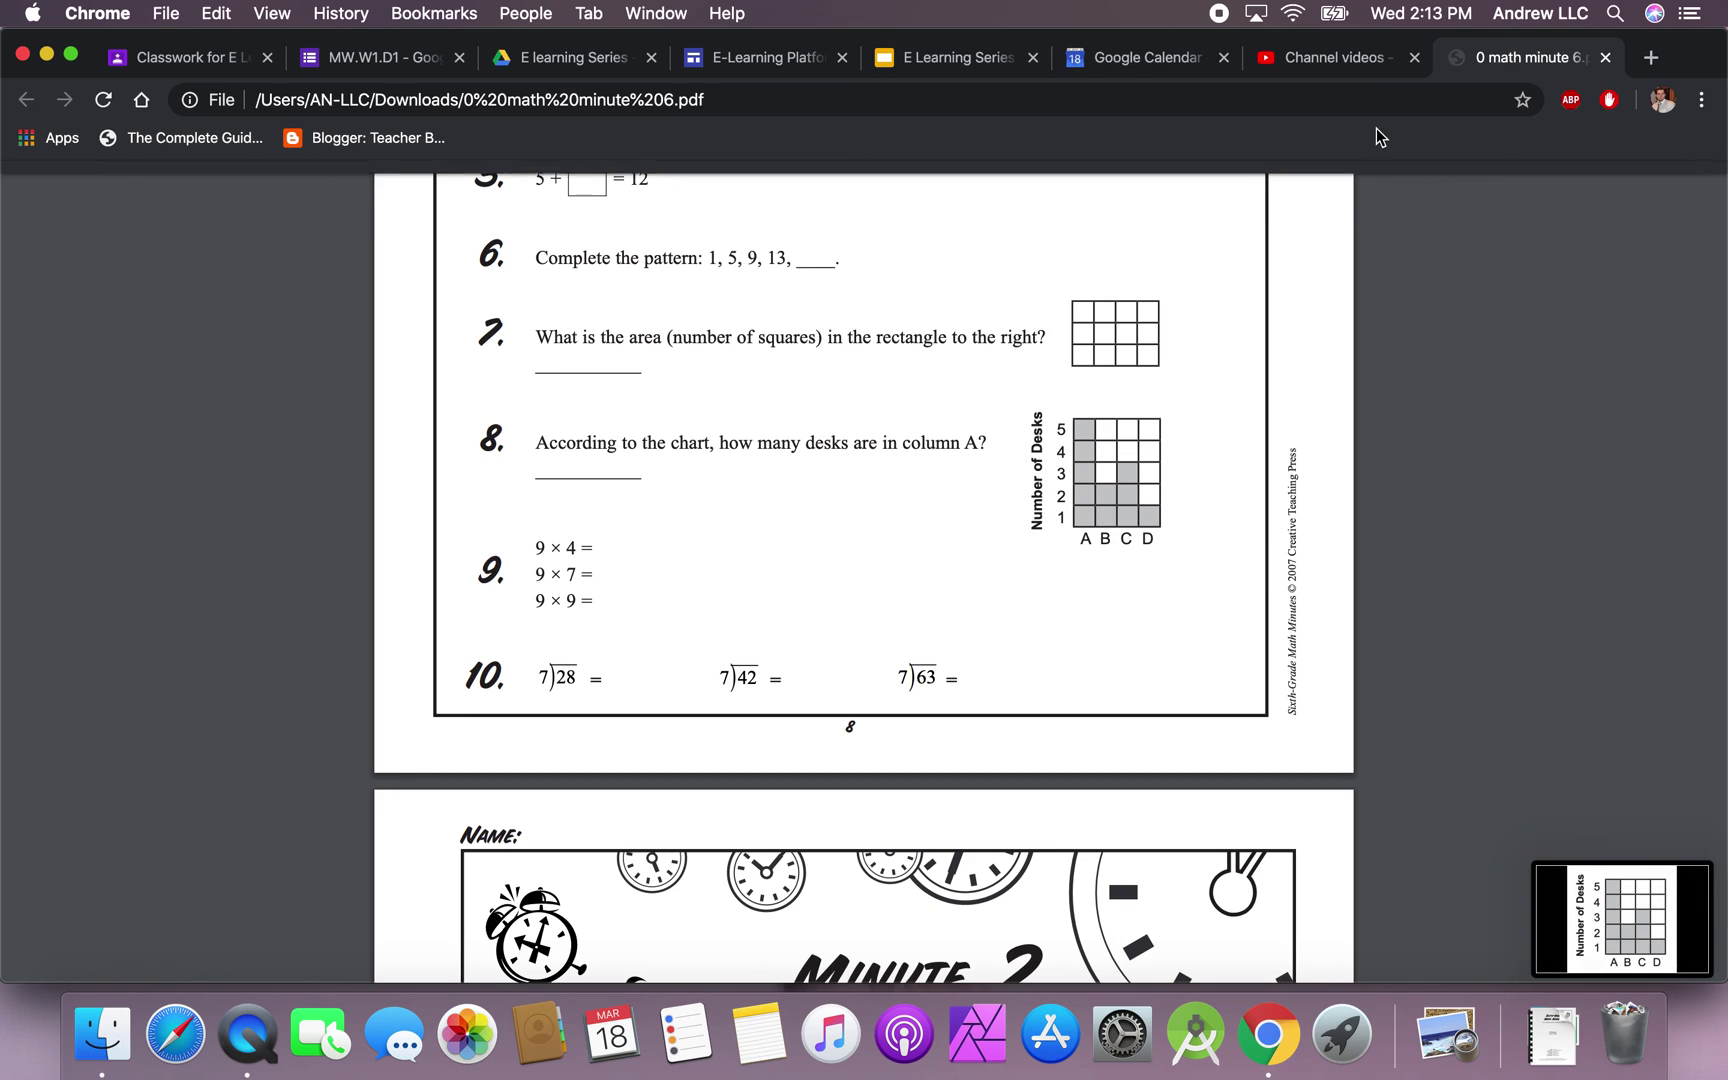
- Add the question "According to the chart, how many desks are in column A?" to the form and insert the desks chart screenshot
click(371, 62)
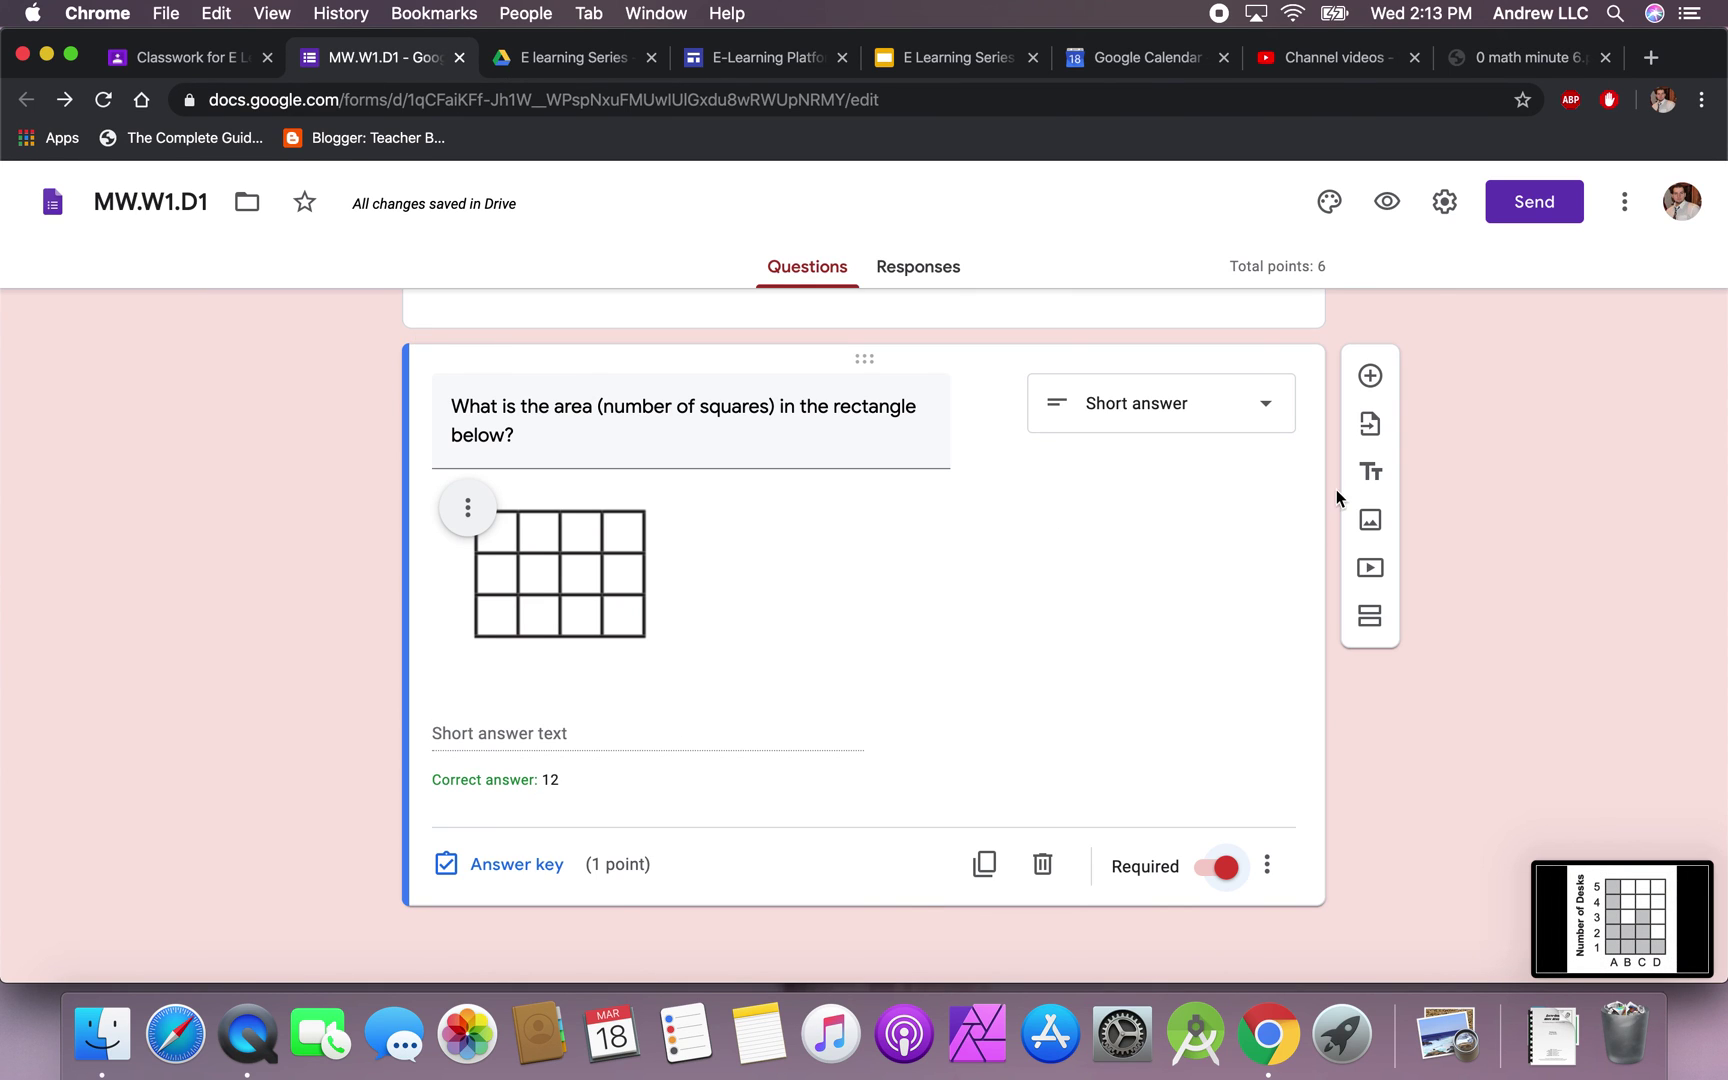
click(1370, 375)
key(super+v)
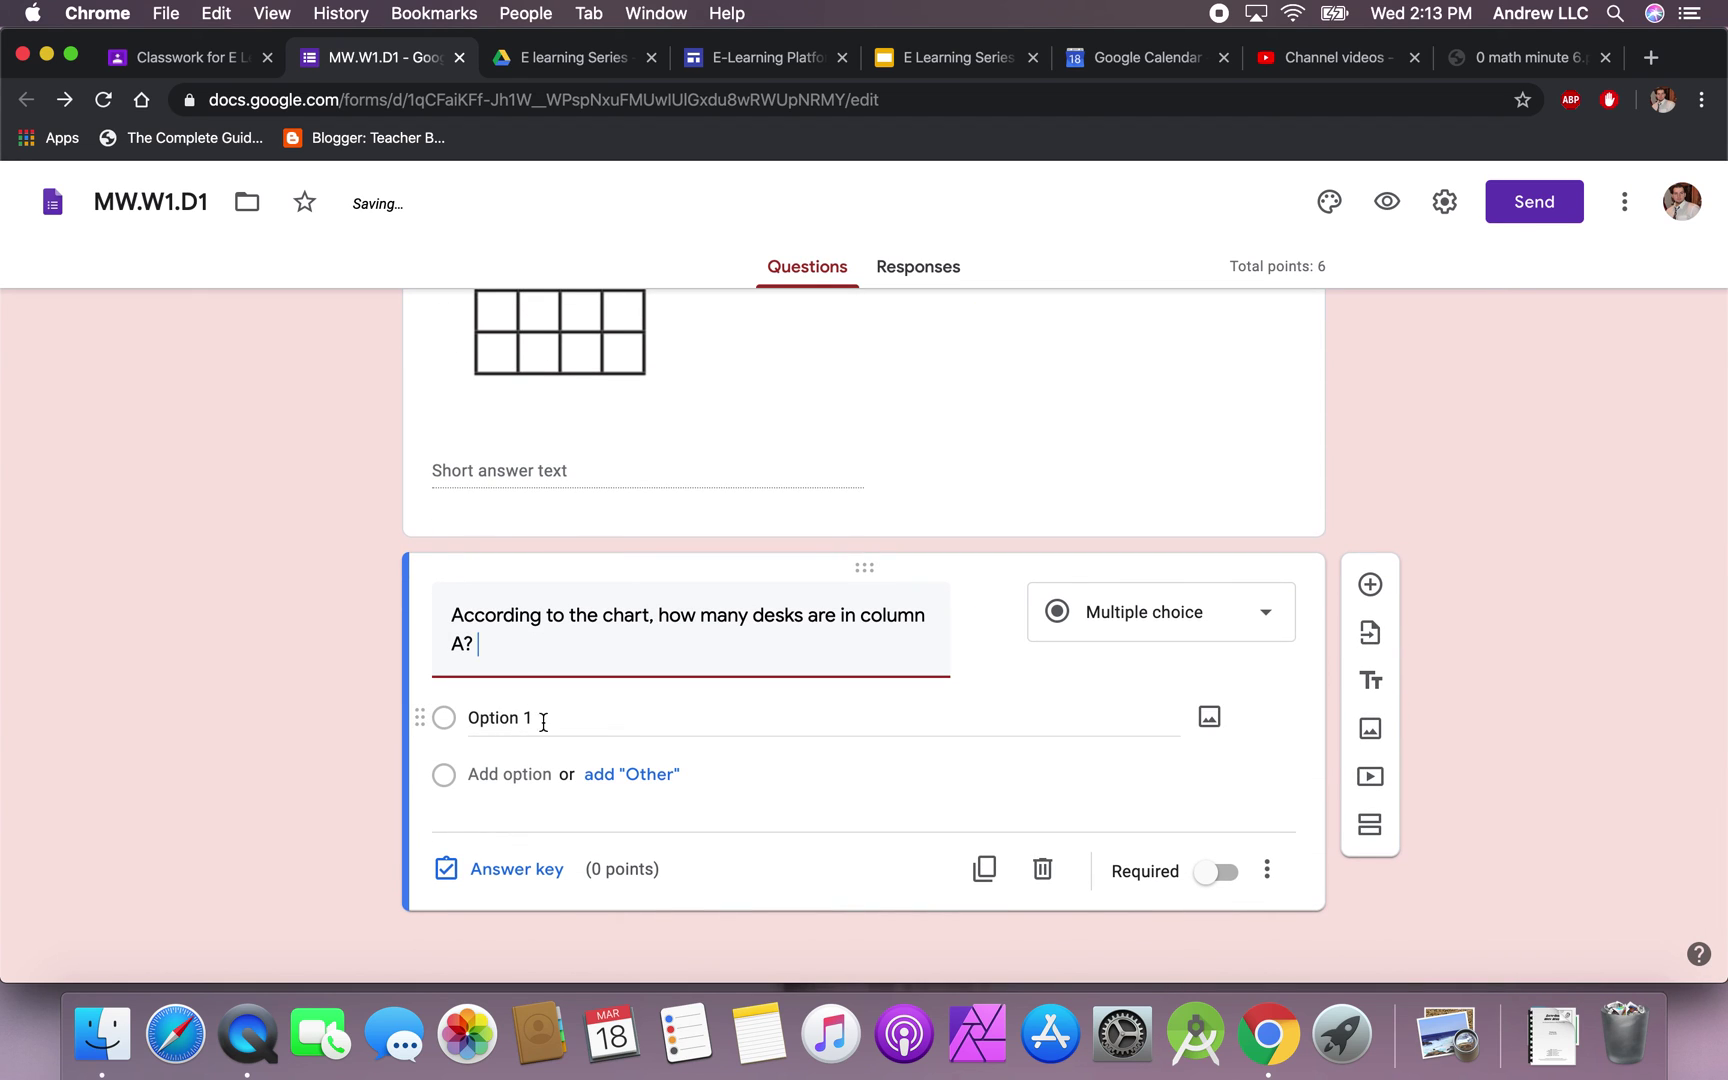
click(983, 610)
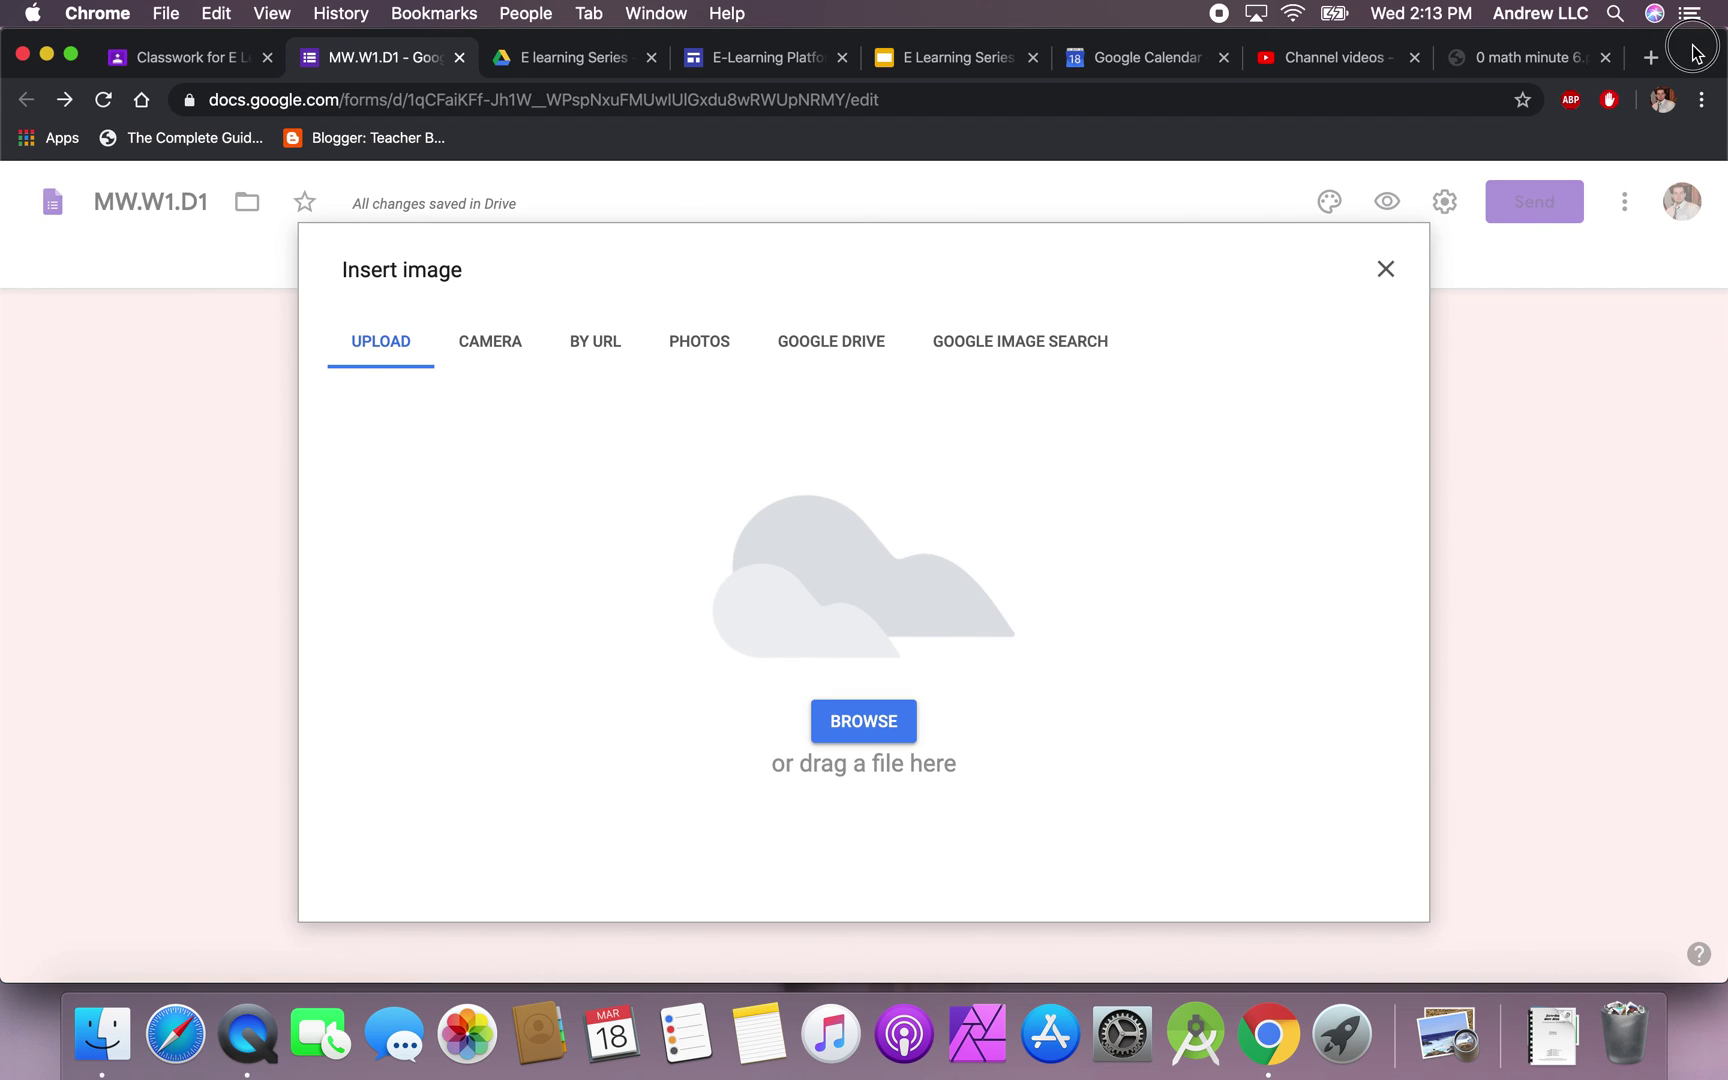
drag(1693, 52, 1441, 50)
drag(1650, 345, 741, 579)
drag(1041, 39, 1302, 22)
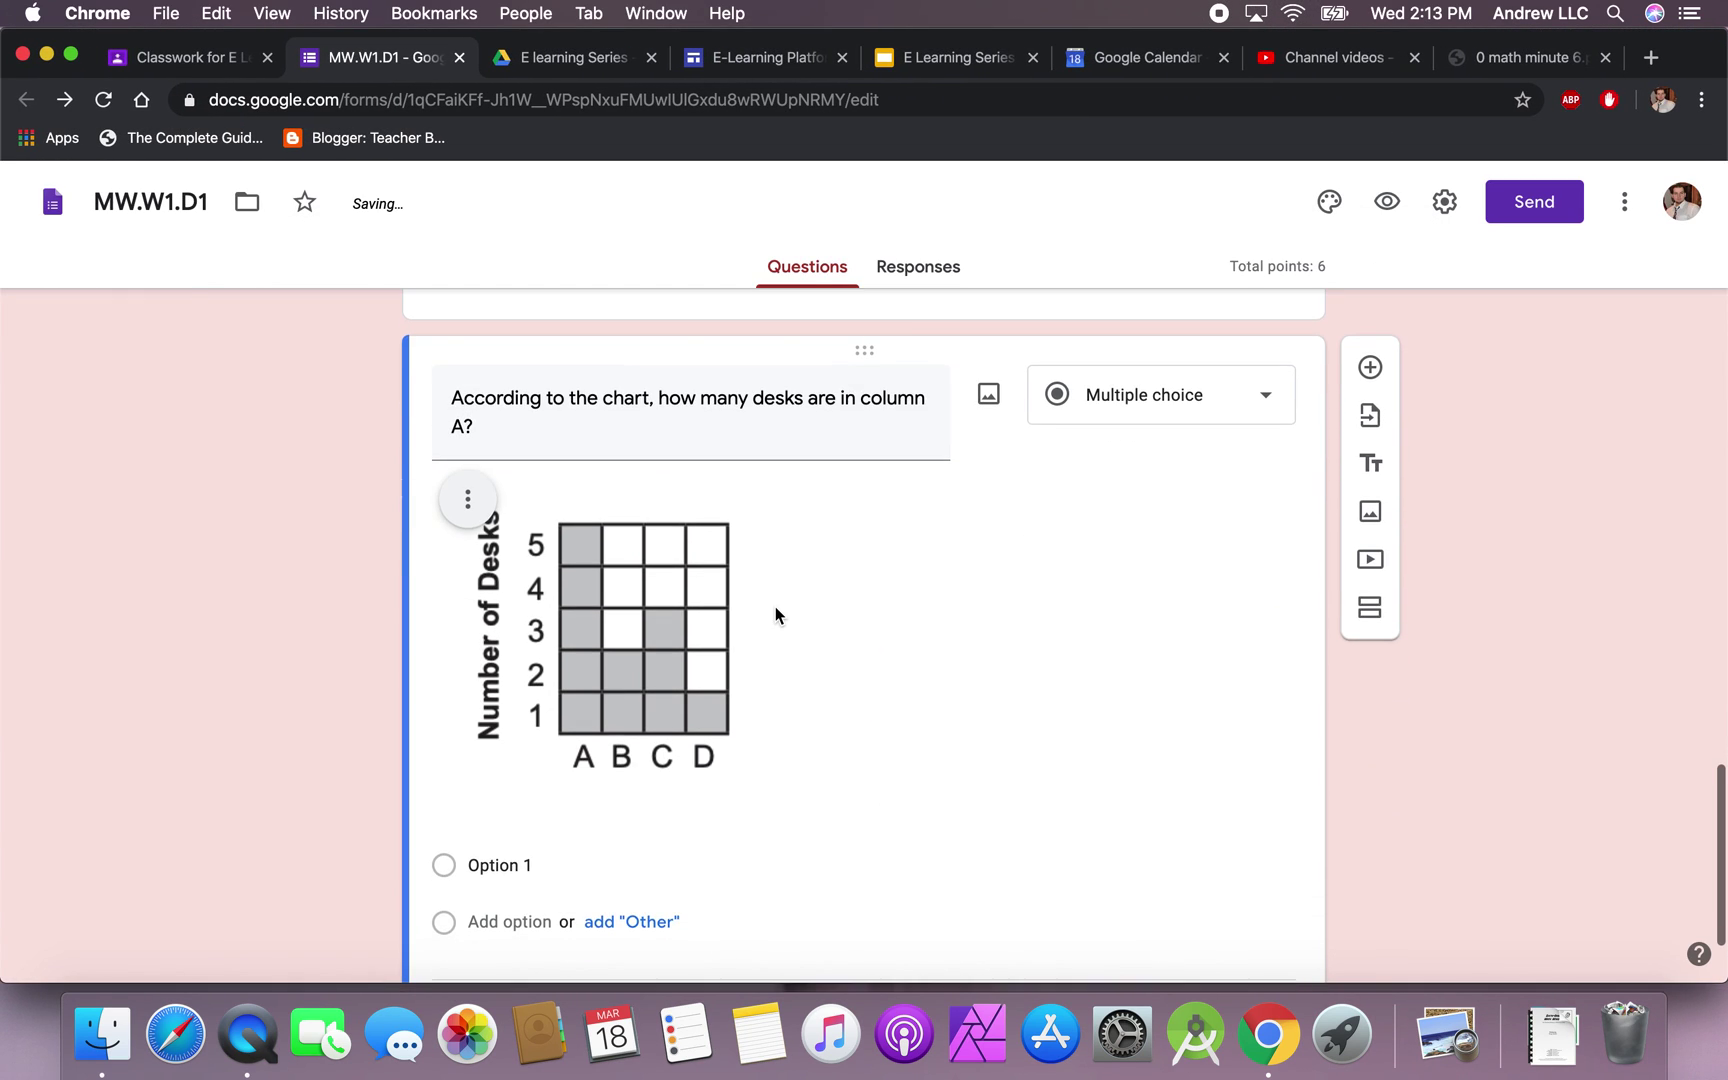
- Enter 1, 2, 3, 4 and 5 as the multiple-choice options of the desks chart question
click(497, 800)
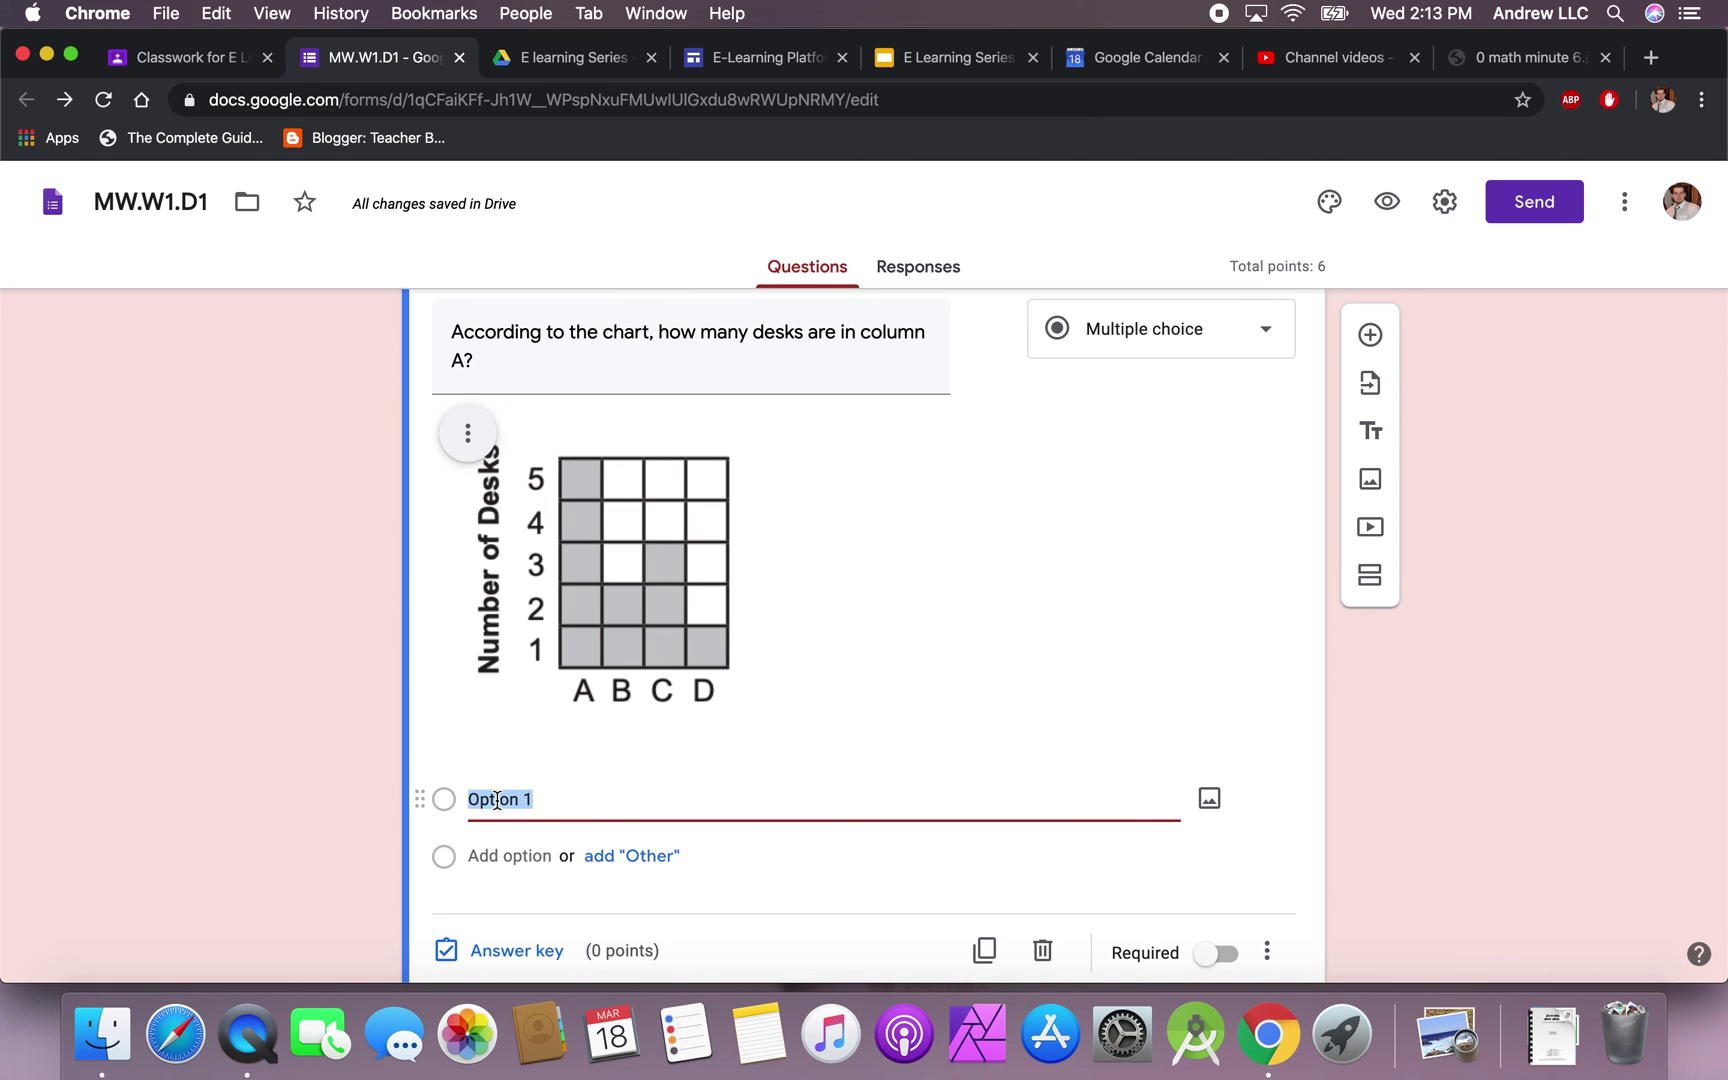
text(1)
key(Return)
text(2)
key(Return)
text(3)
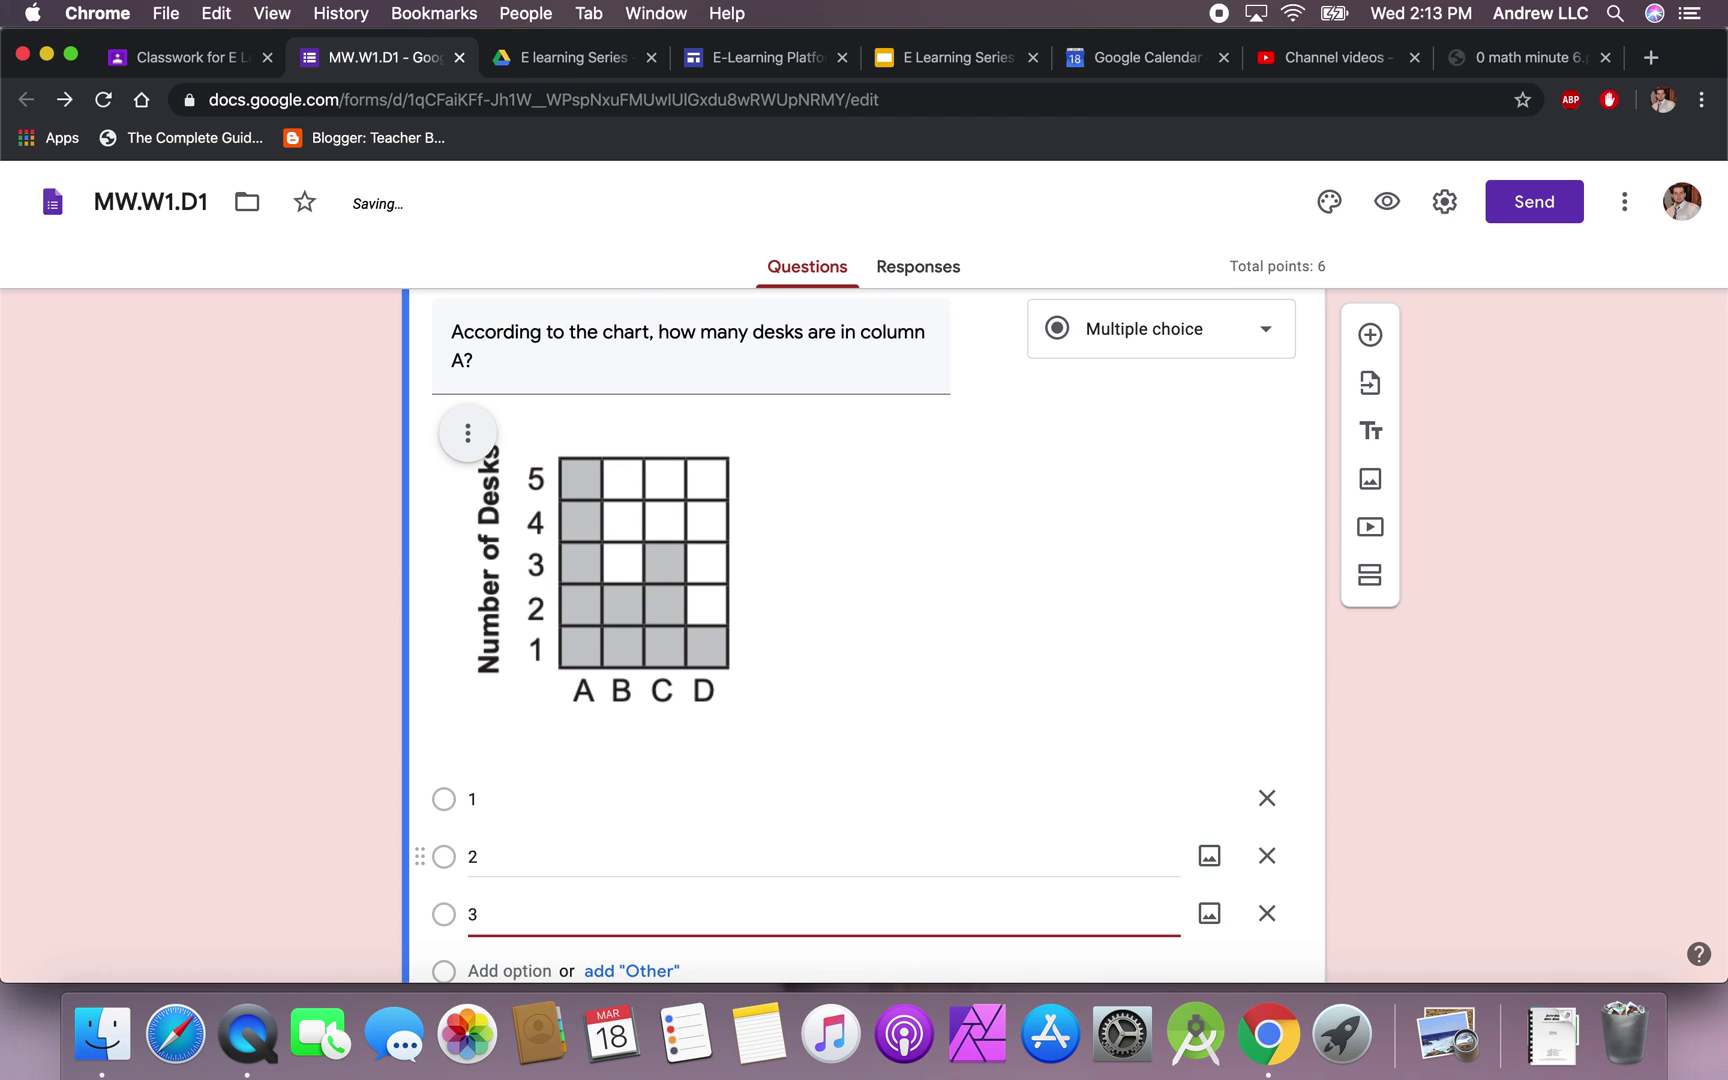
key(Return)
text(4)
key(Return)
text(5)
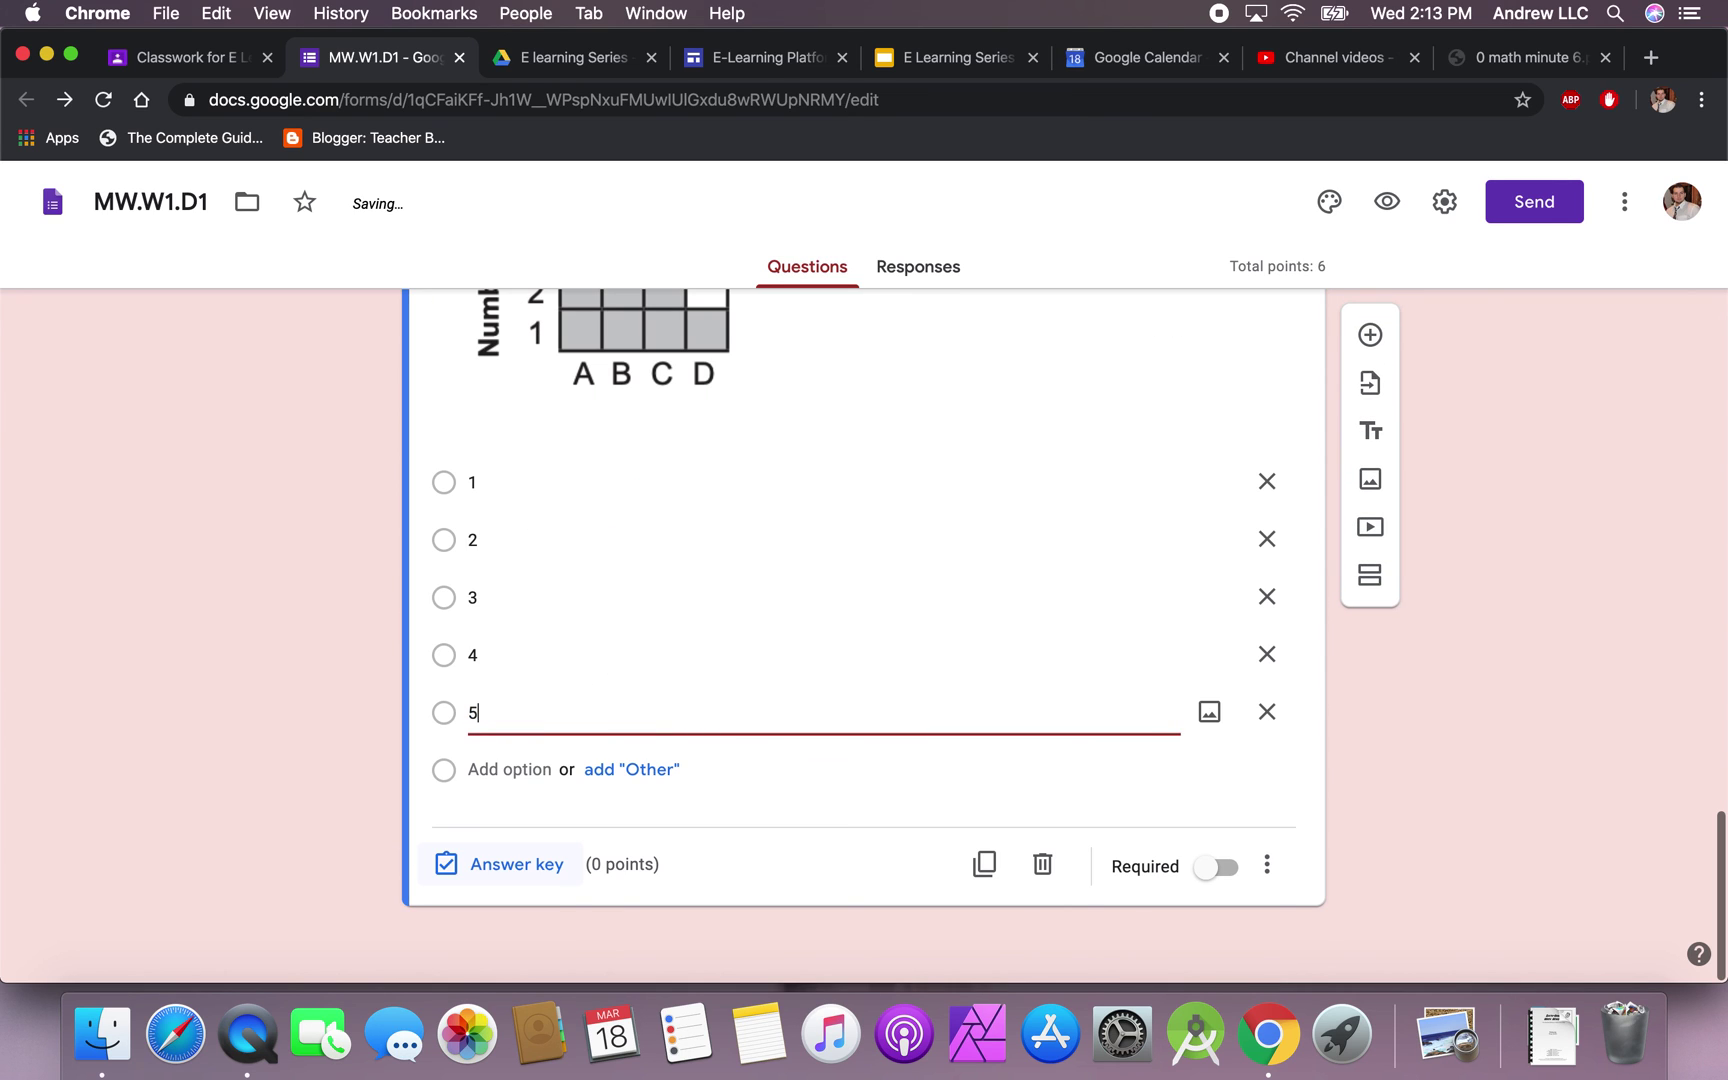
- Set the desks chart question's answer key to 5, worth 1 point, and make the question required
click(497, 843)
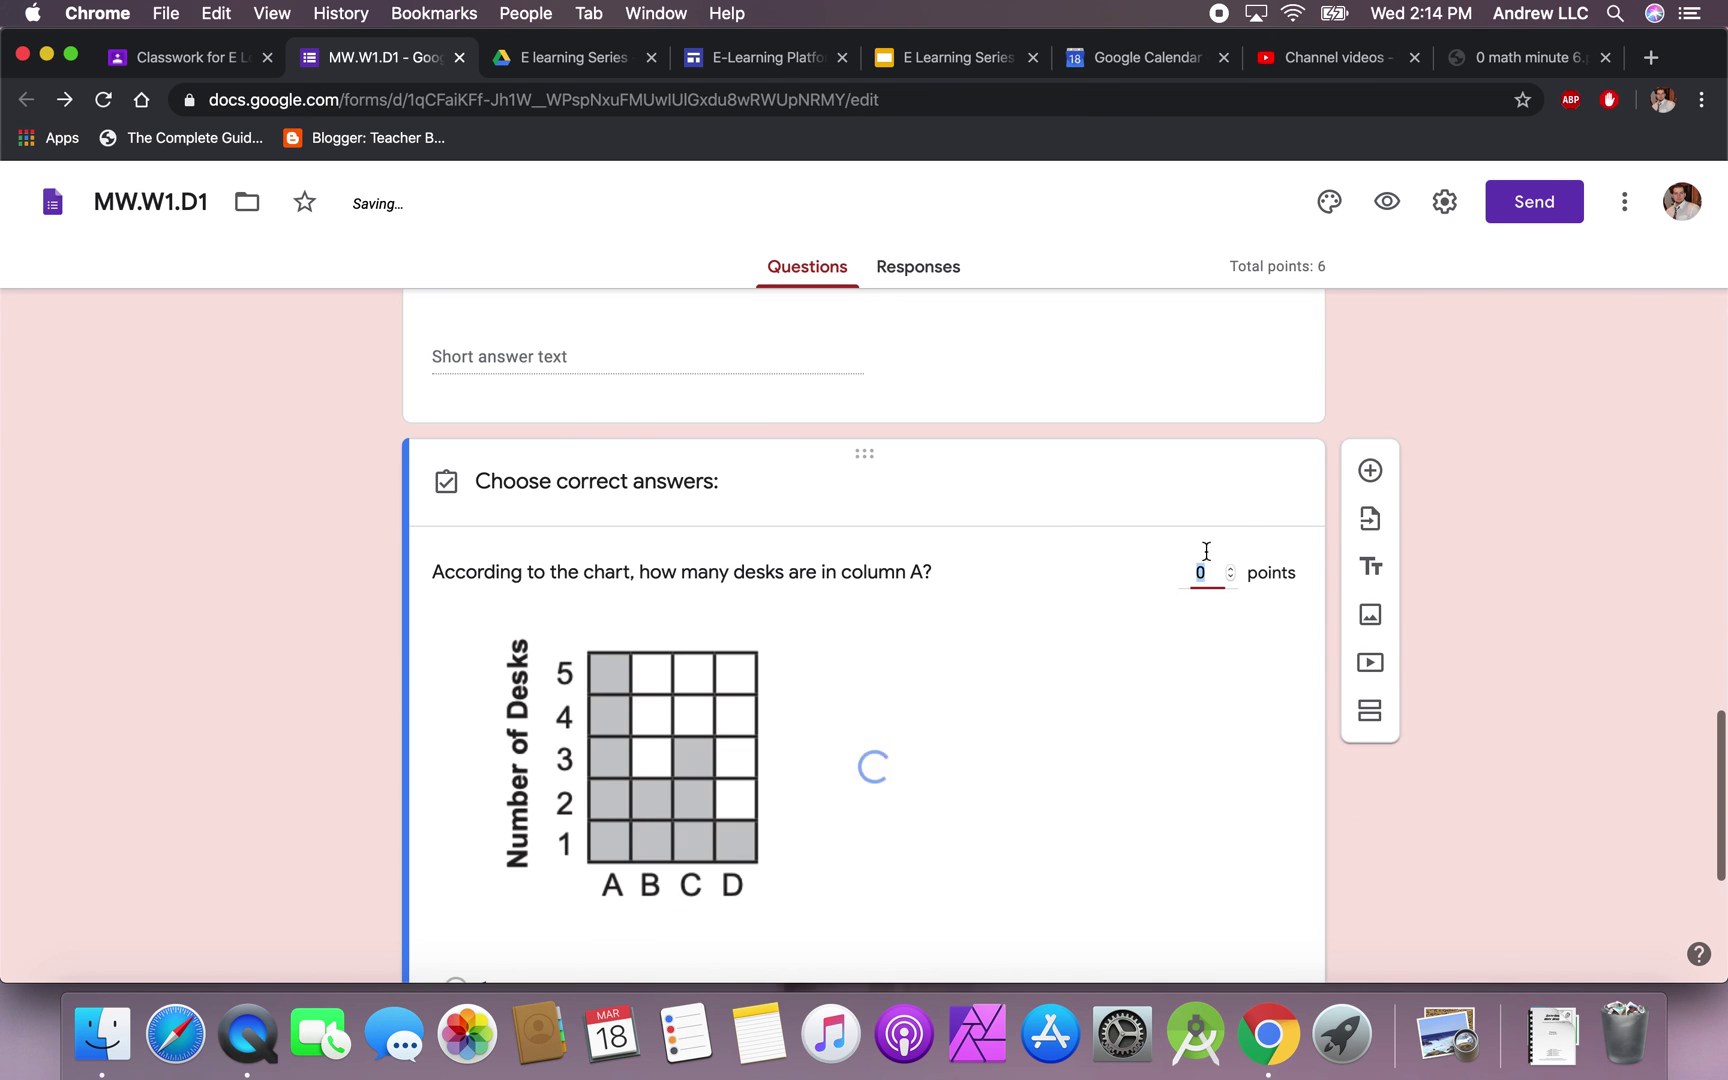
click(1231, 570)
scroll(879, 740, down, 5)
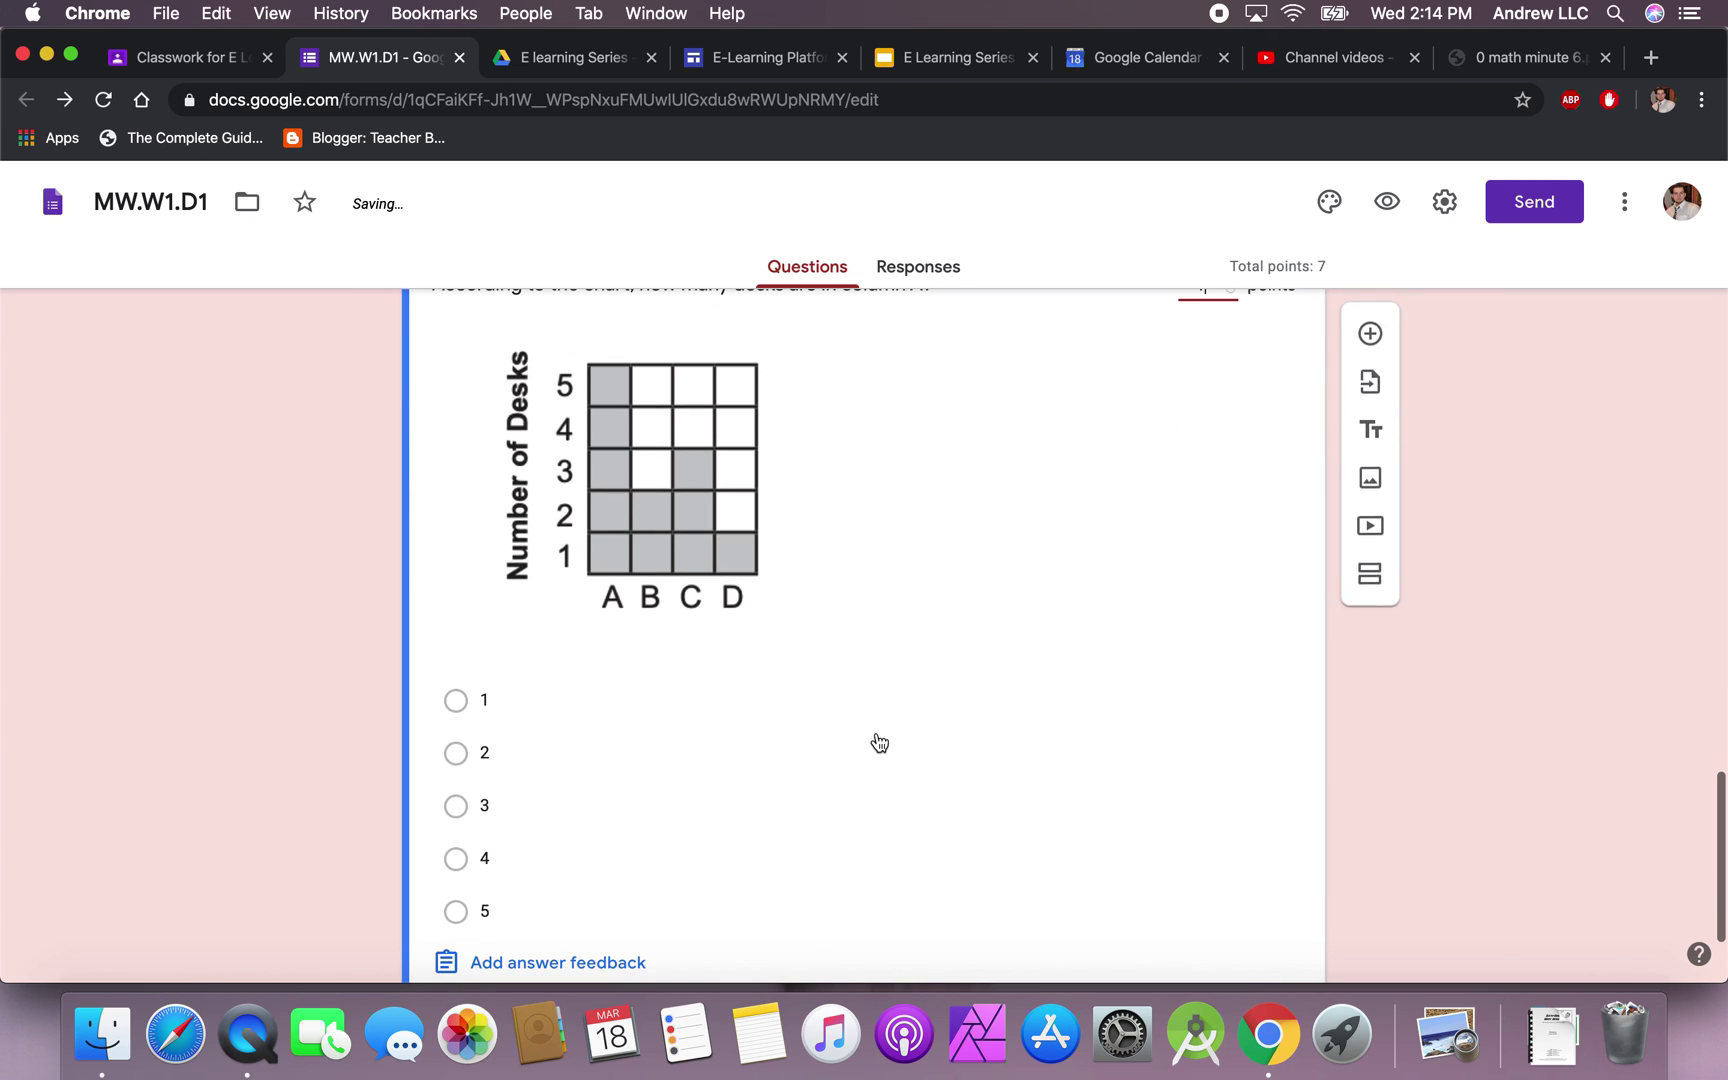
click(458, 796)
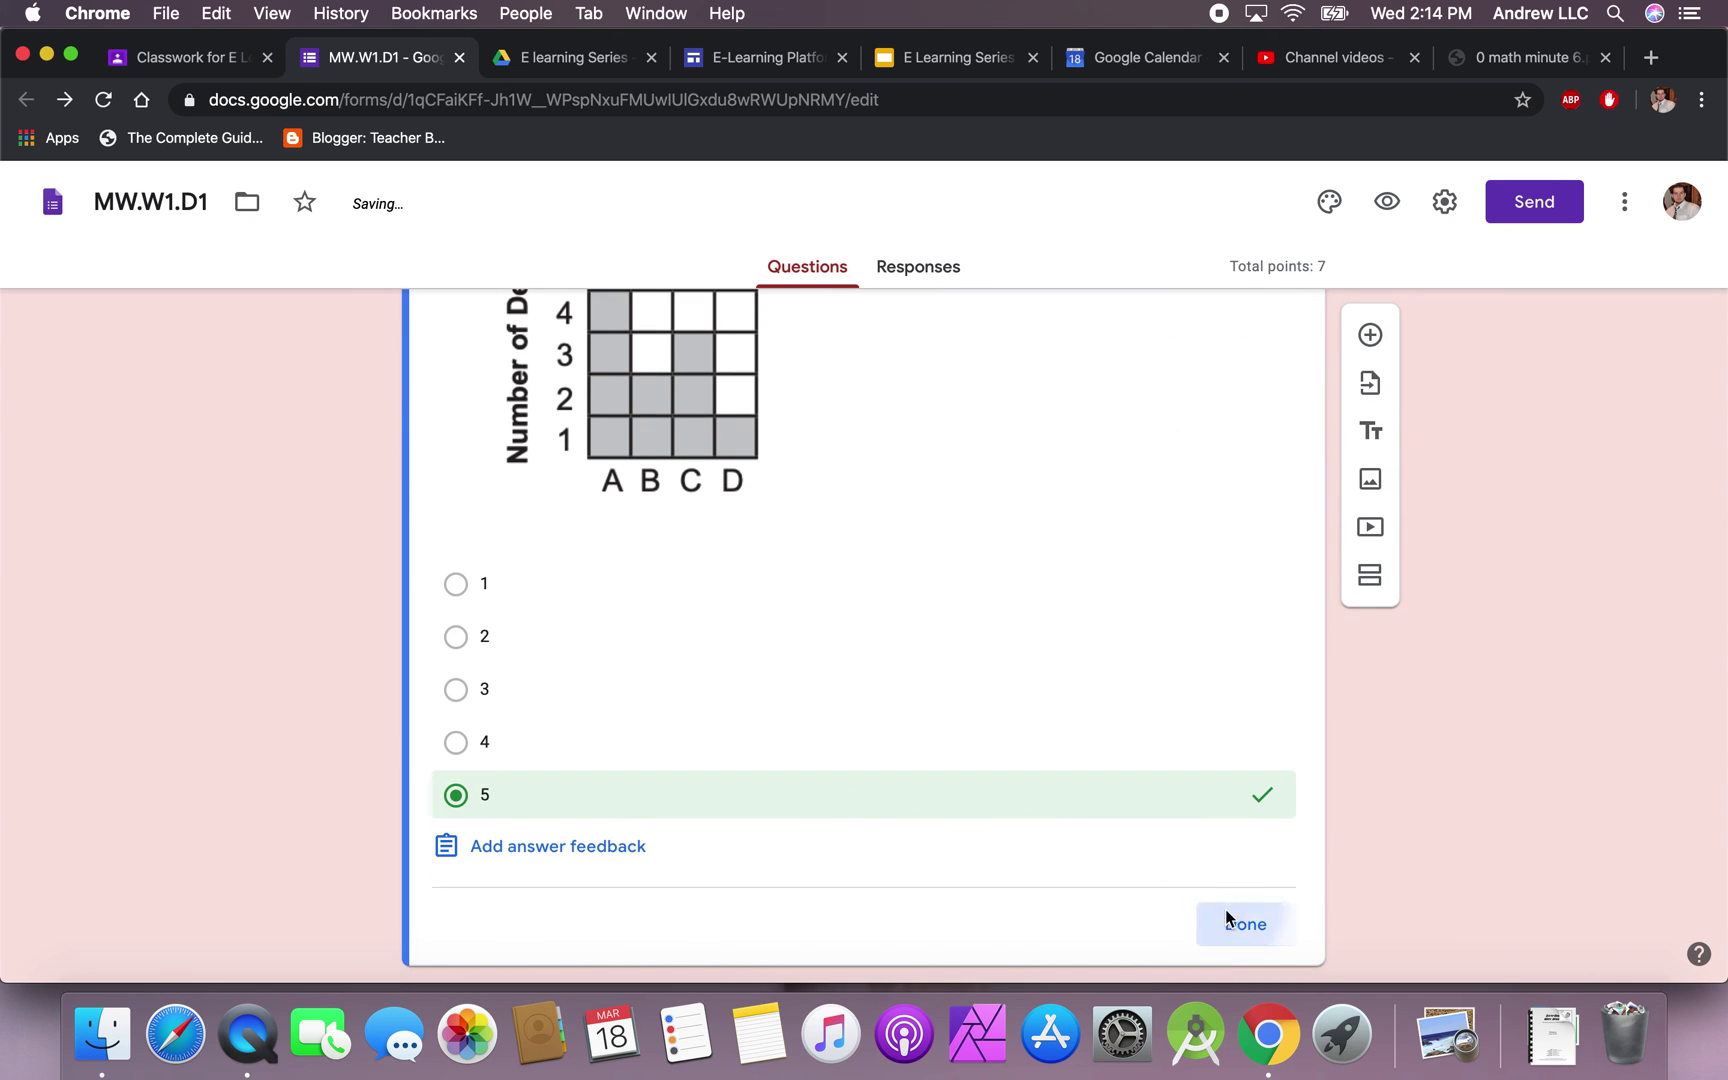
click(1238, 922)
scroll(992, 774, down, 3)
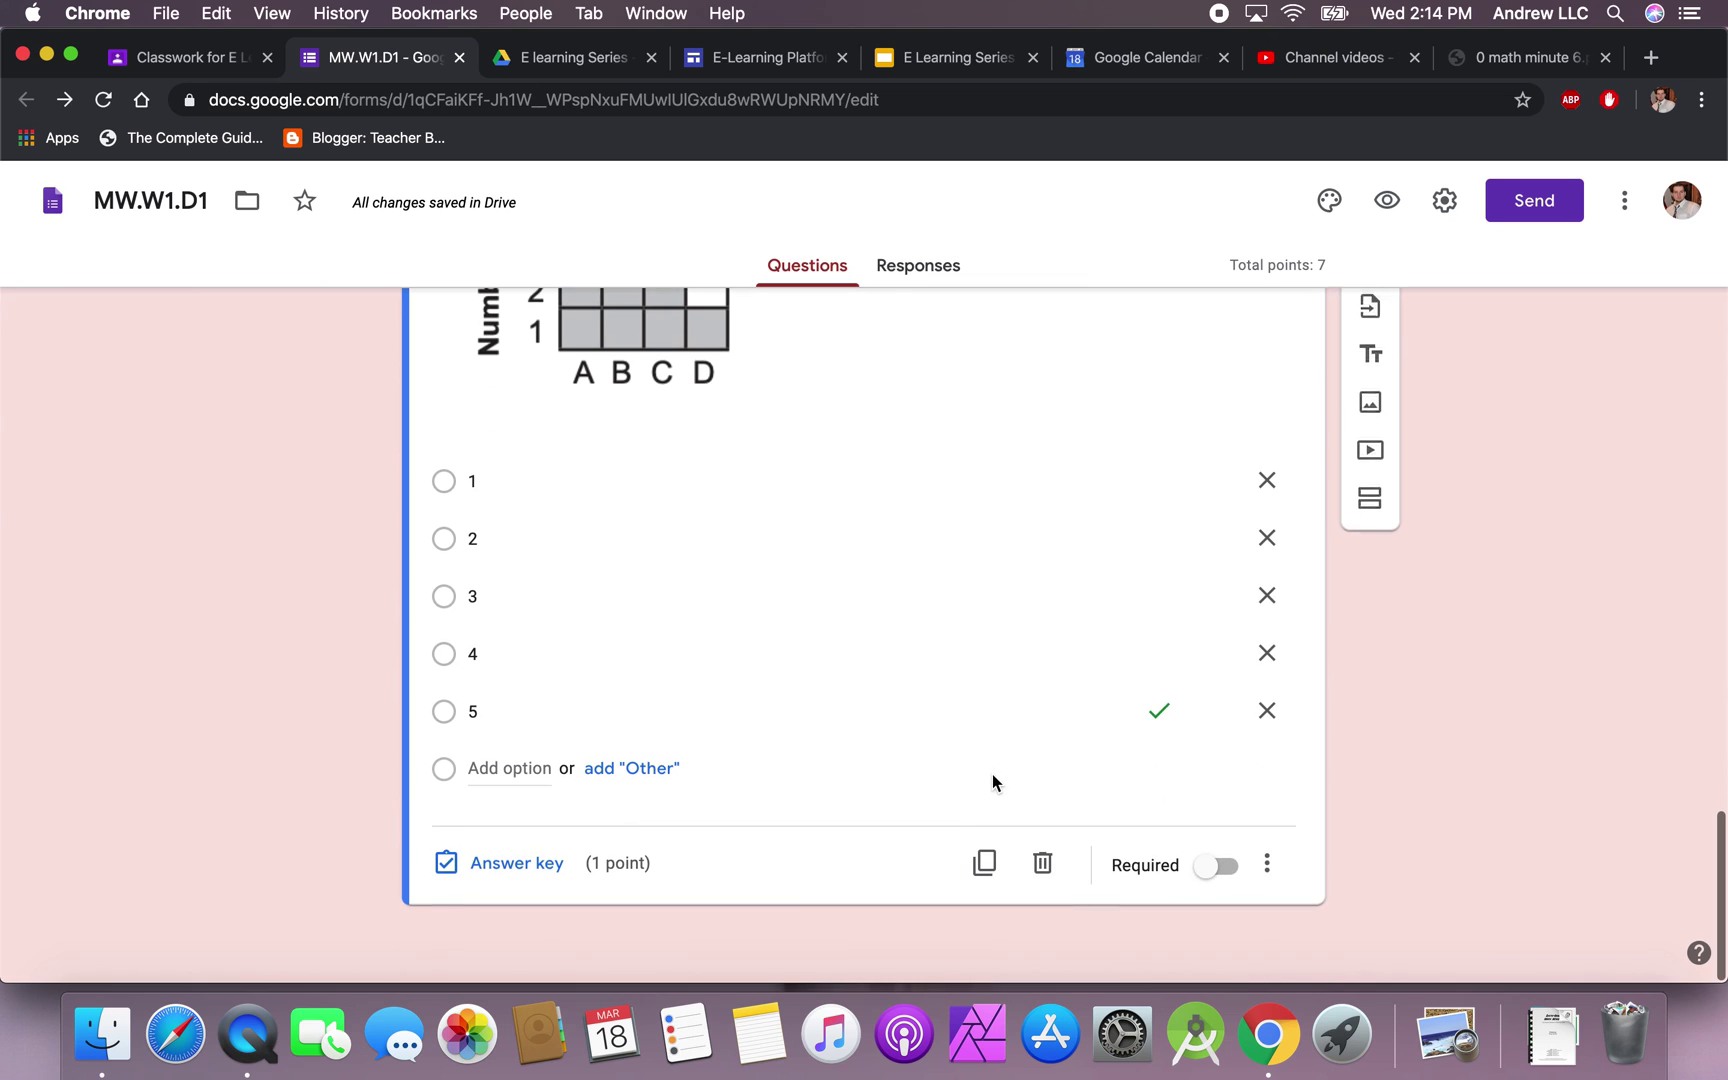
click(1212, 866)
scroll(1219, 617, up, 1)
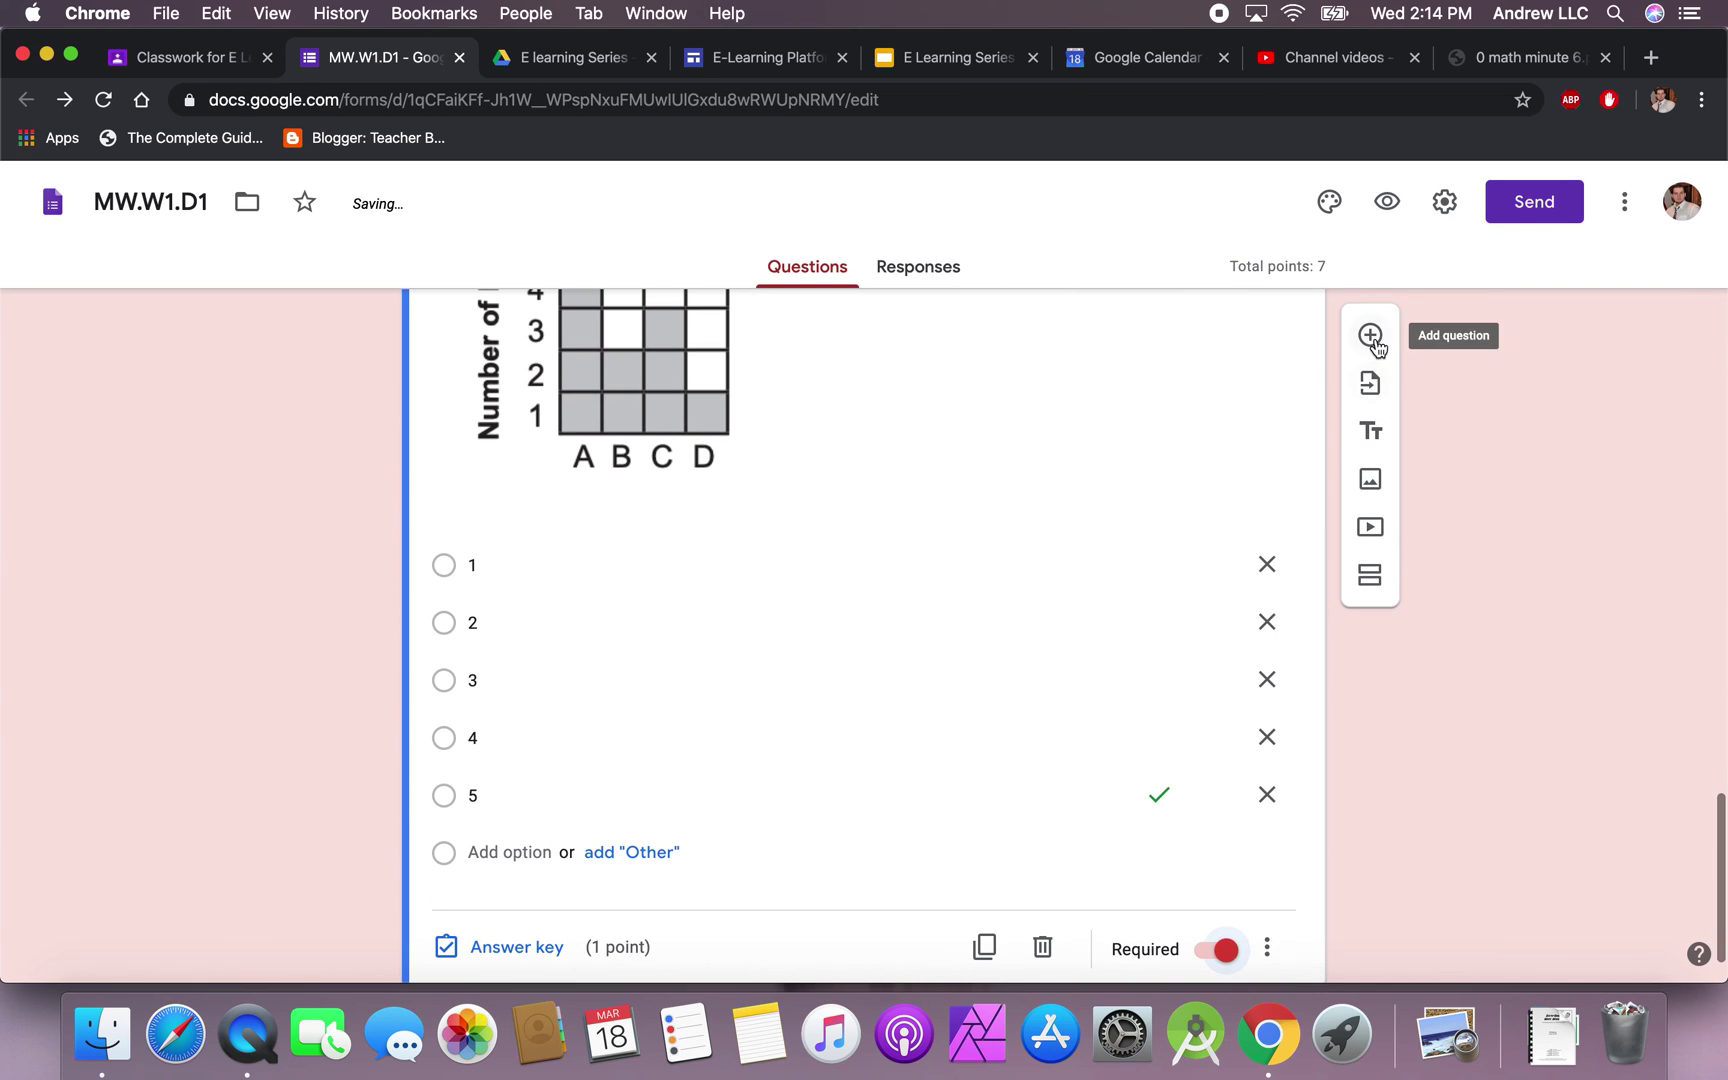
- Add a new question reading "9 x 4 =" to the form, taken from question 9 of the math minute PDF
click(1371, 336)
click(1525, 57)
scroll(815, 627, down, 1)
scroll(815, 627, down, 1)
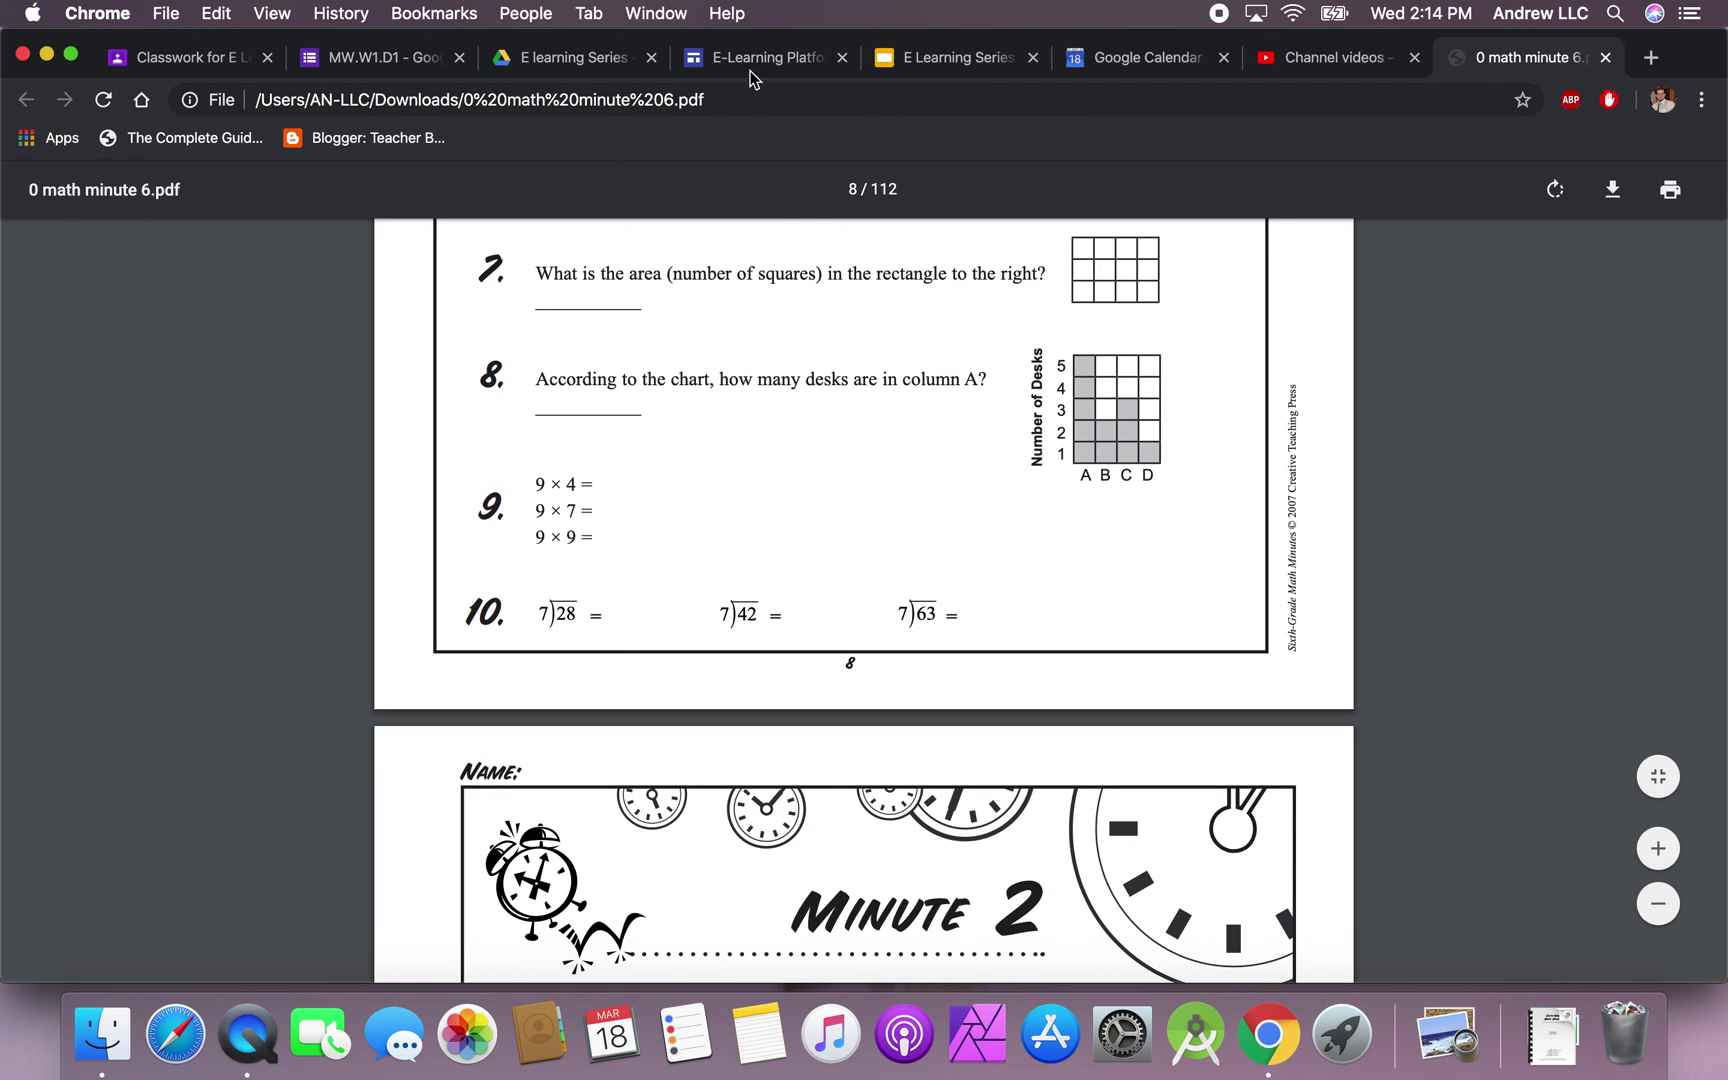
click(380, 57)
scroll(528, 752, down, 2)
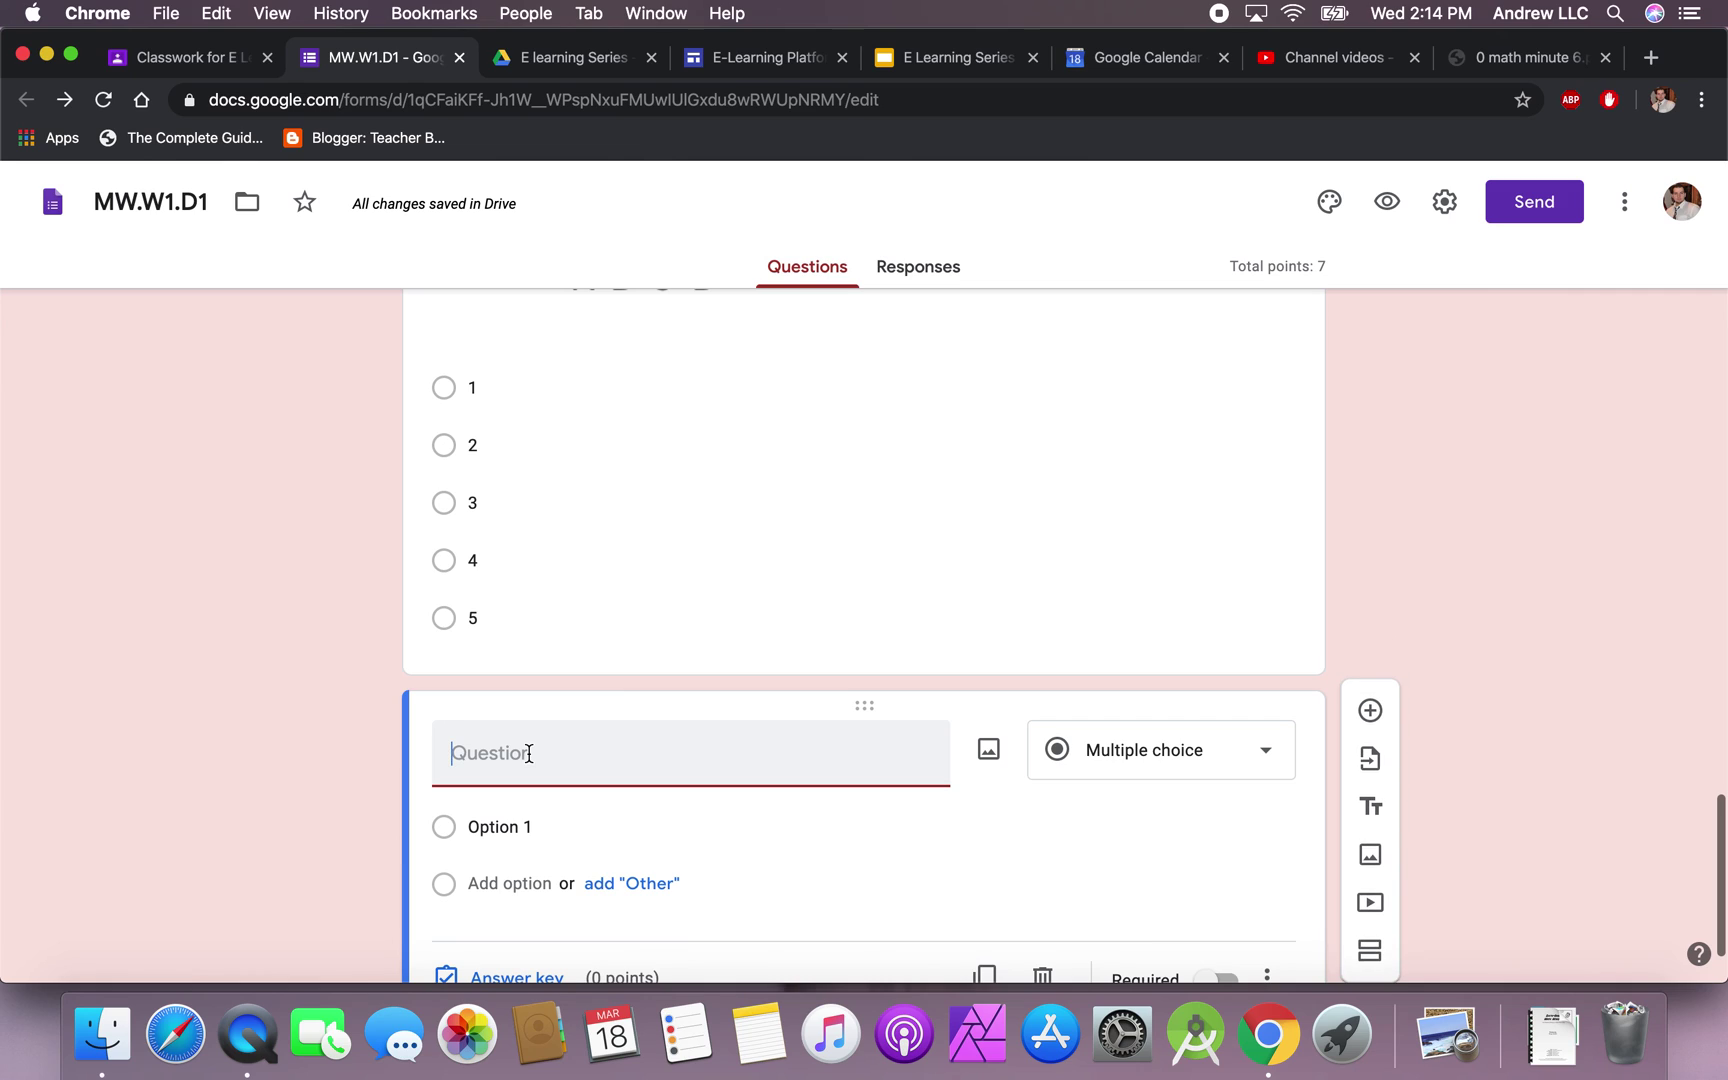
text(9 )
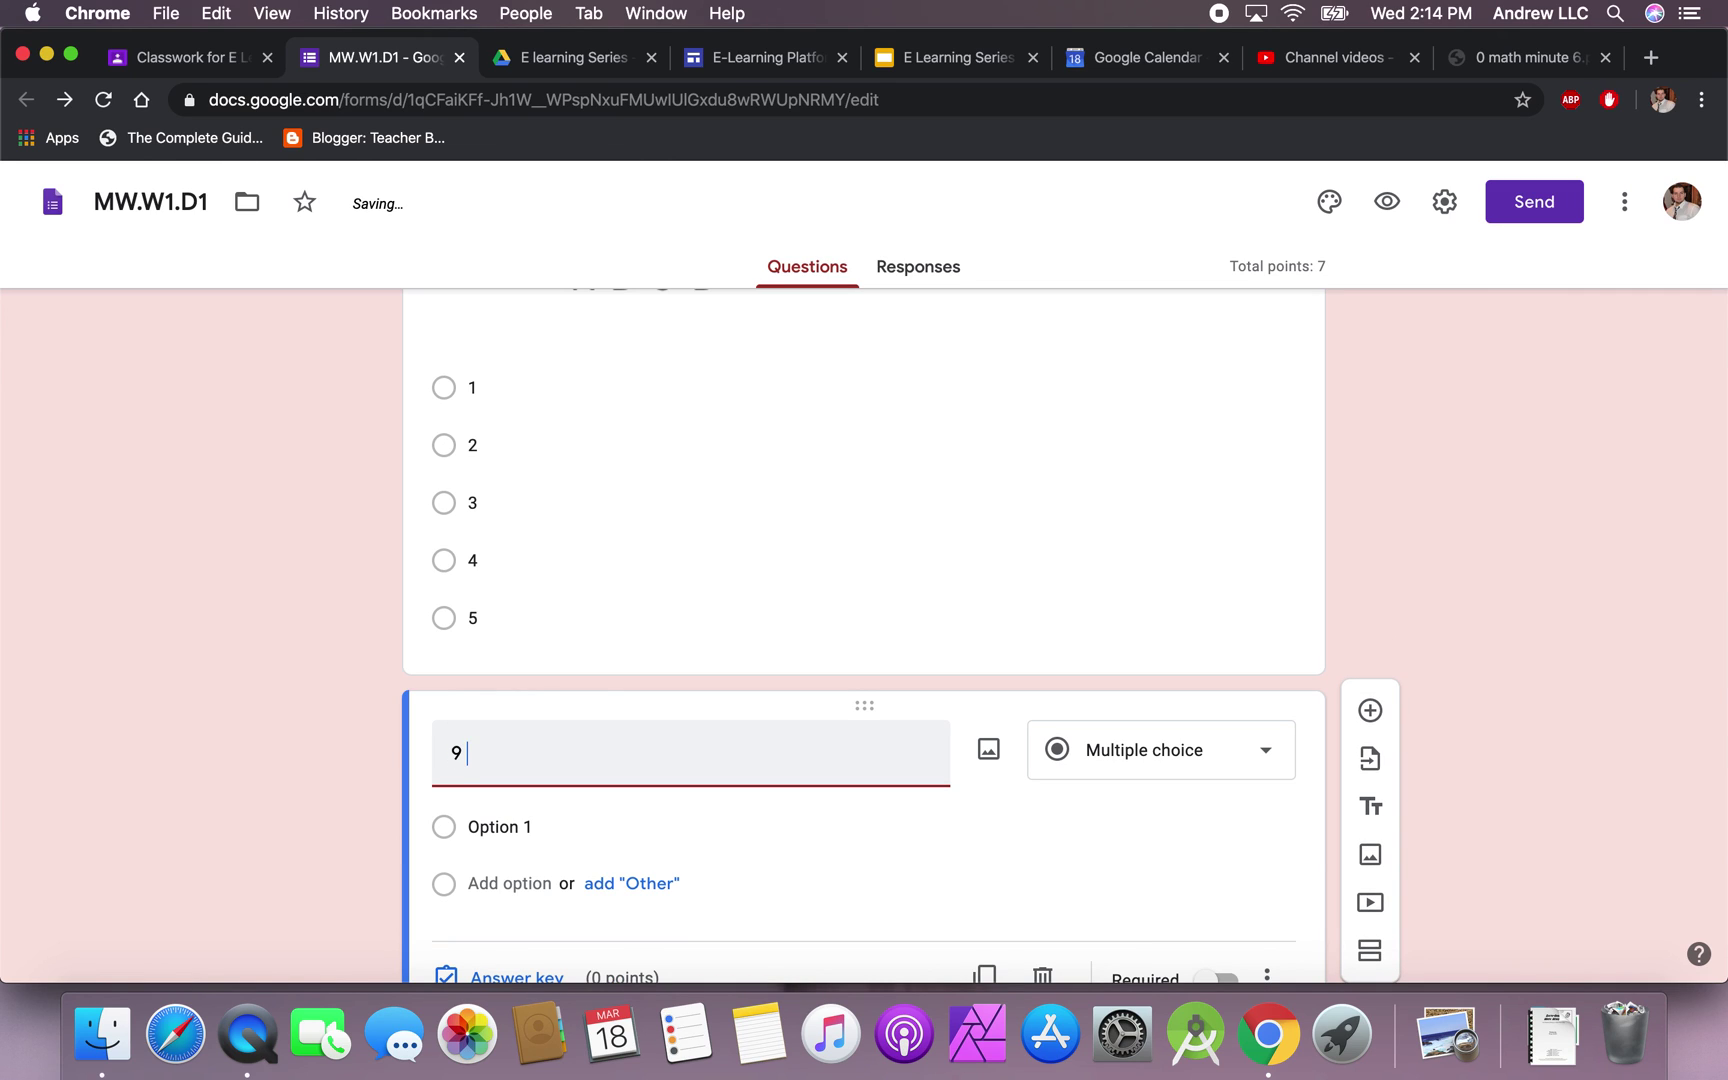
text(x 4 +)
key(BackSpace)
text(=)
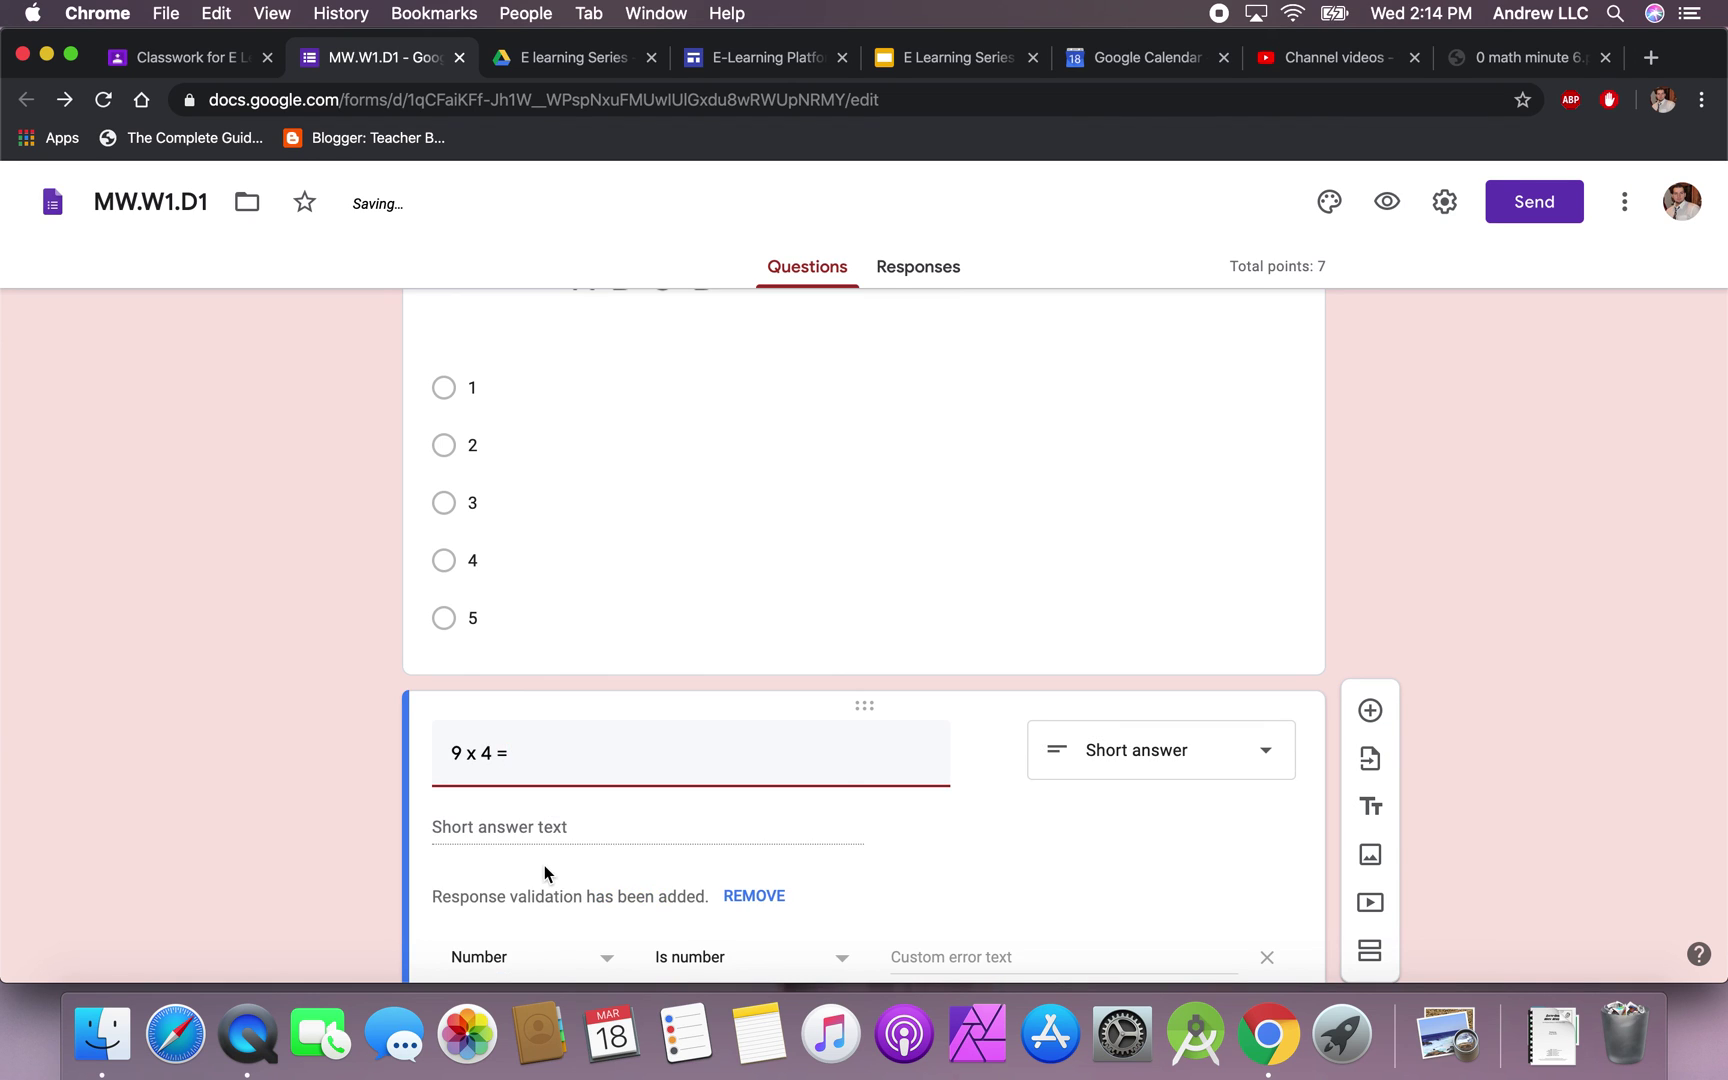
- Set the "9 x 4 =" question to short answer and remove its response validation
scroll(544, 865, down, 2)
click(1160, 605)
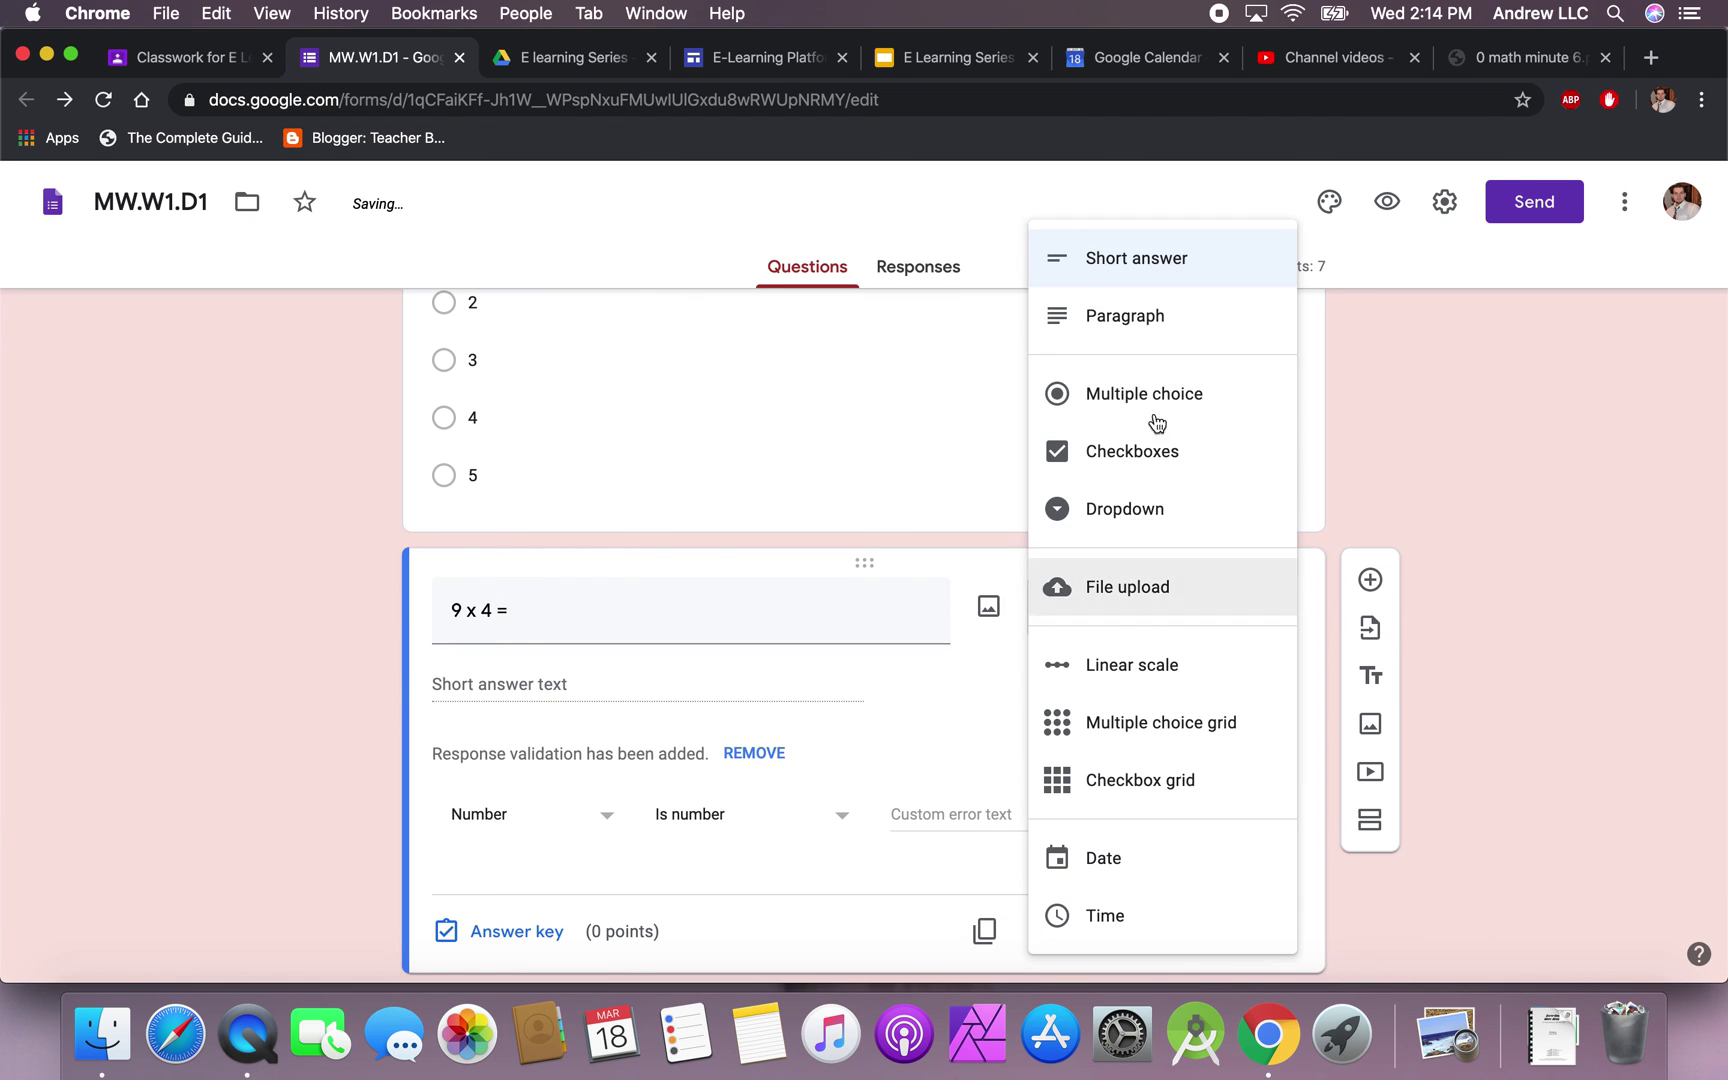
click(1153, 264)
click(1266, 814)
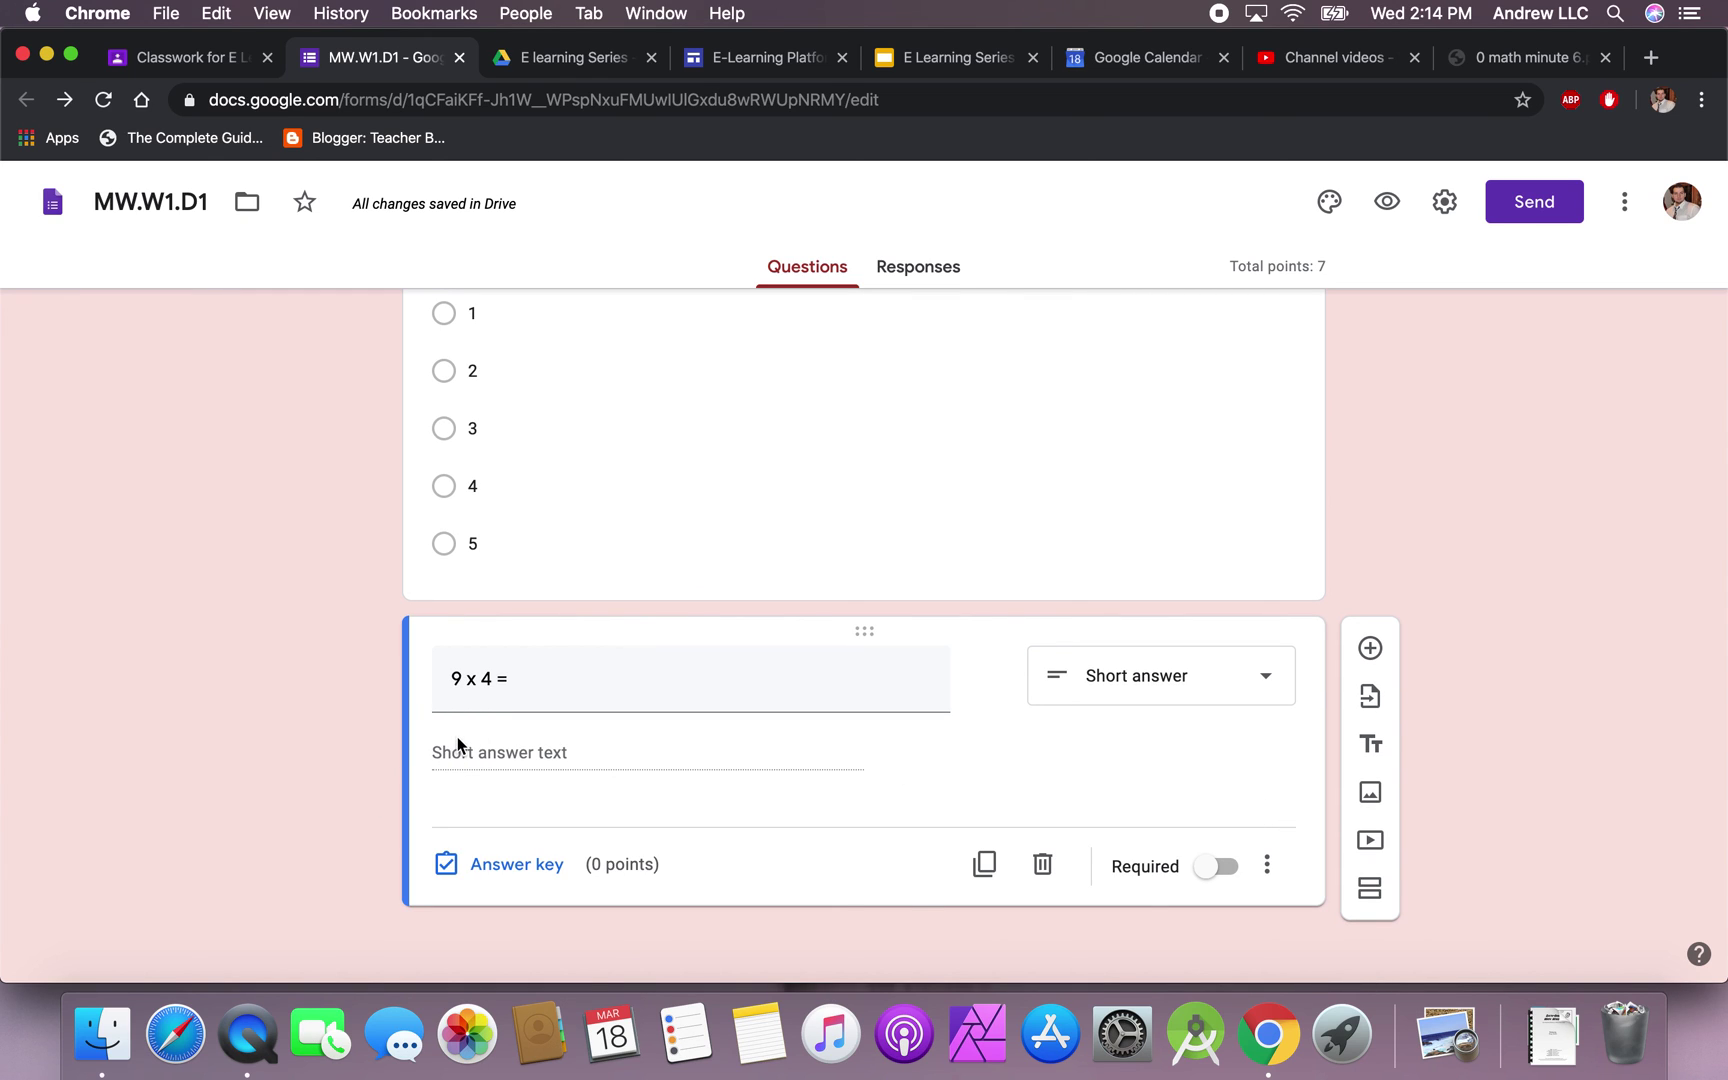
- Make the "9 x 4 =" question required and change its type to multiple choice
click(1210, 866)
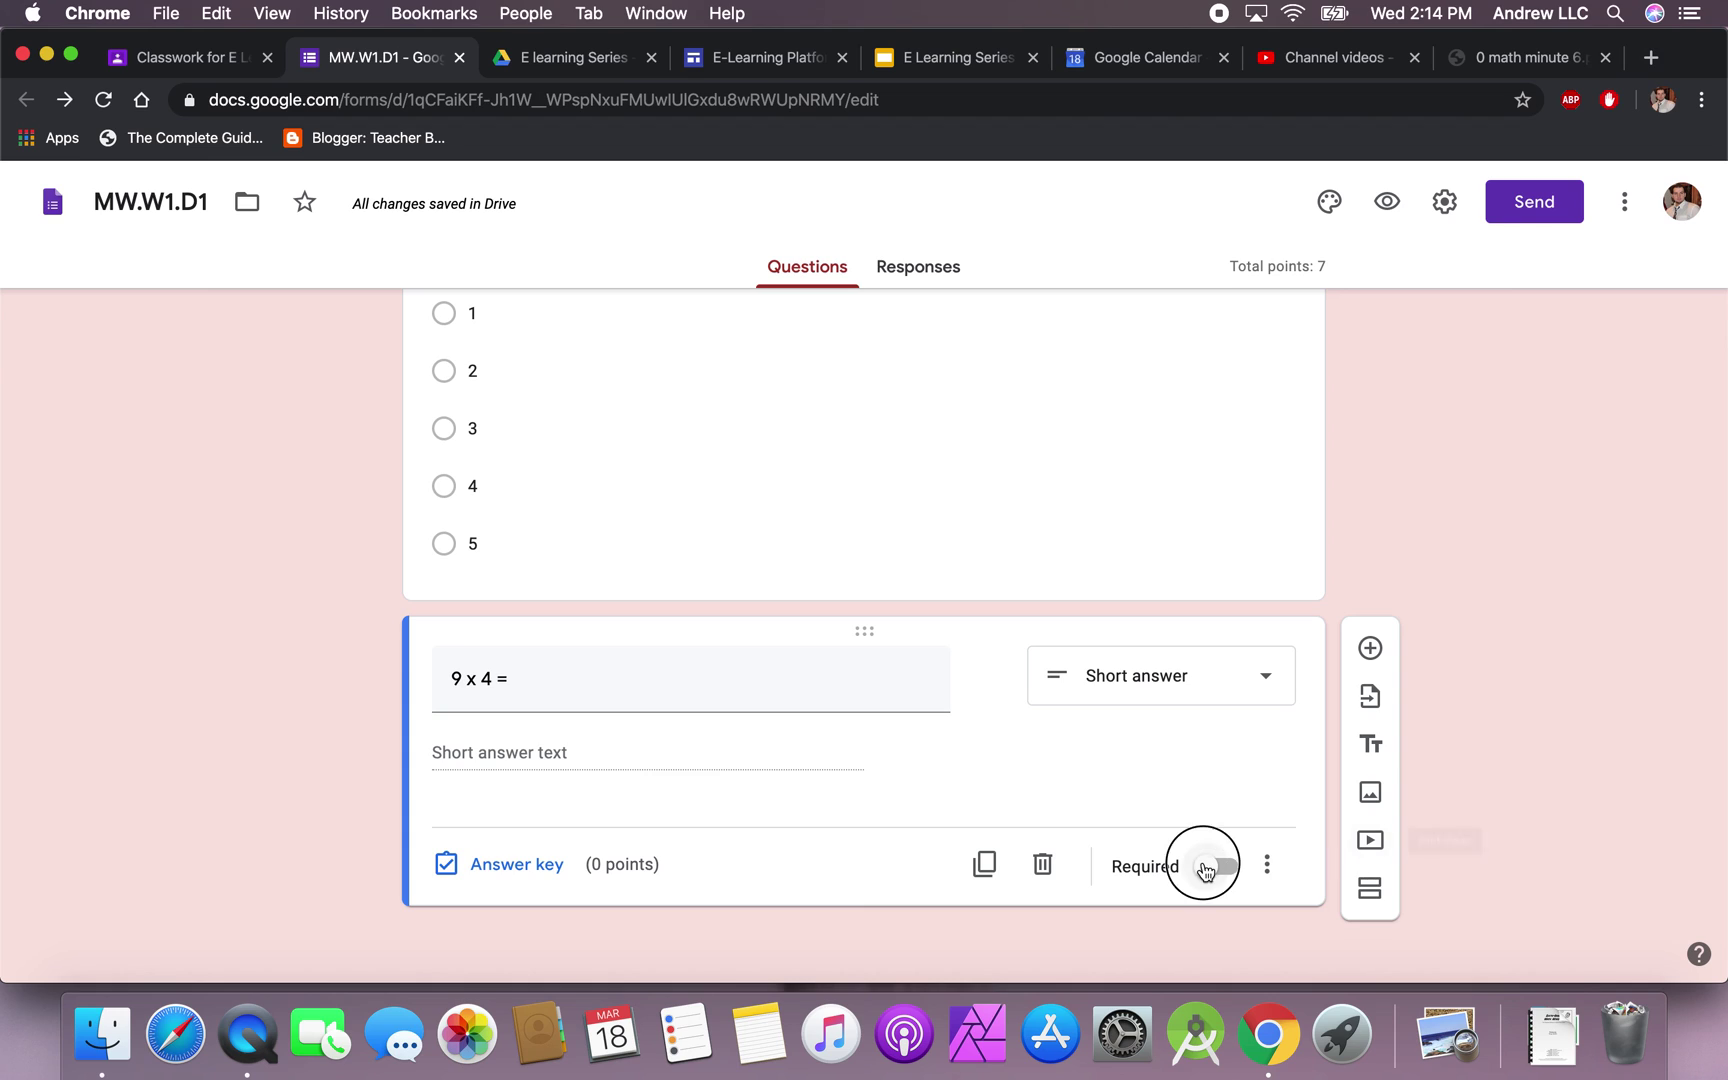
click(522, 864)
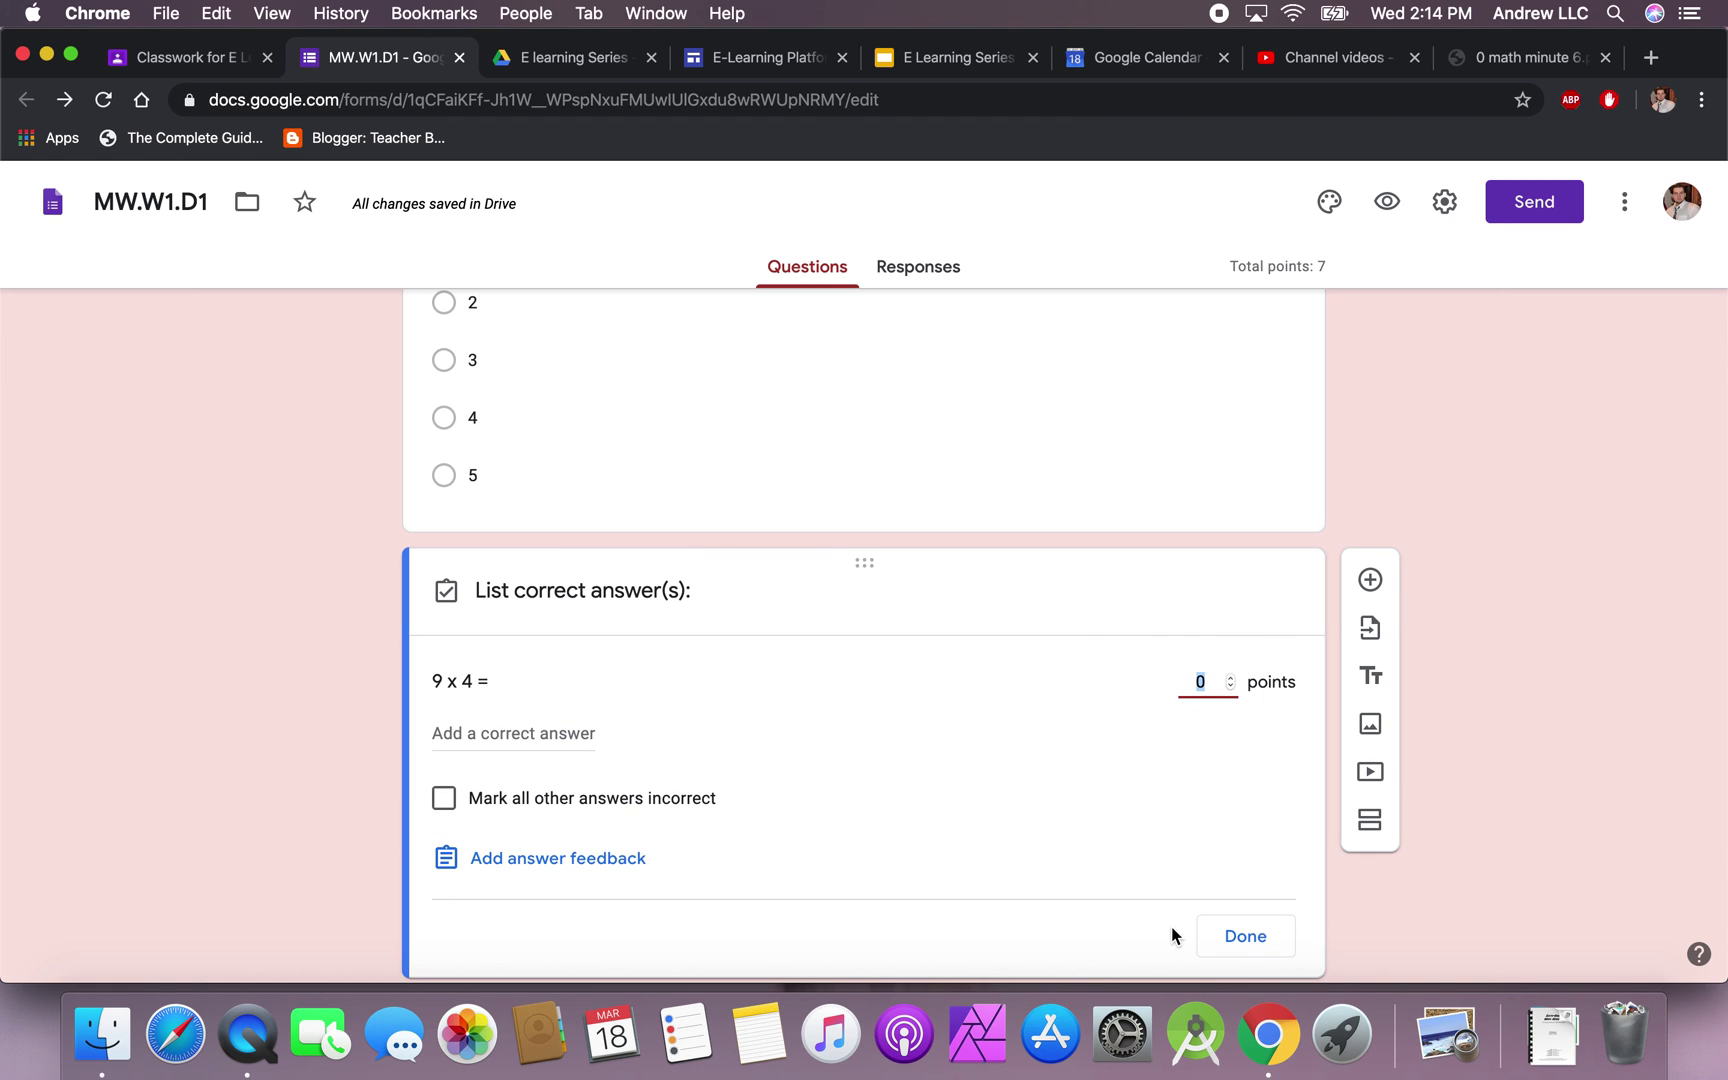
click(1224, 936)
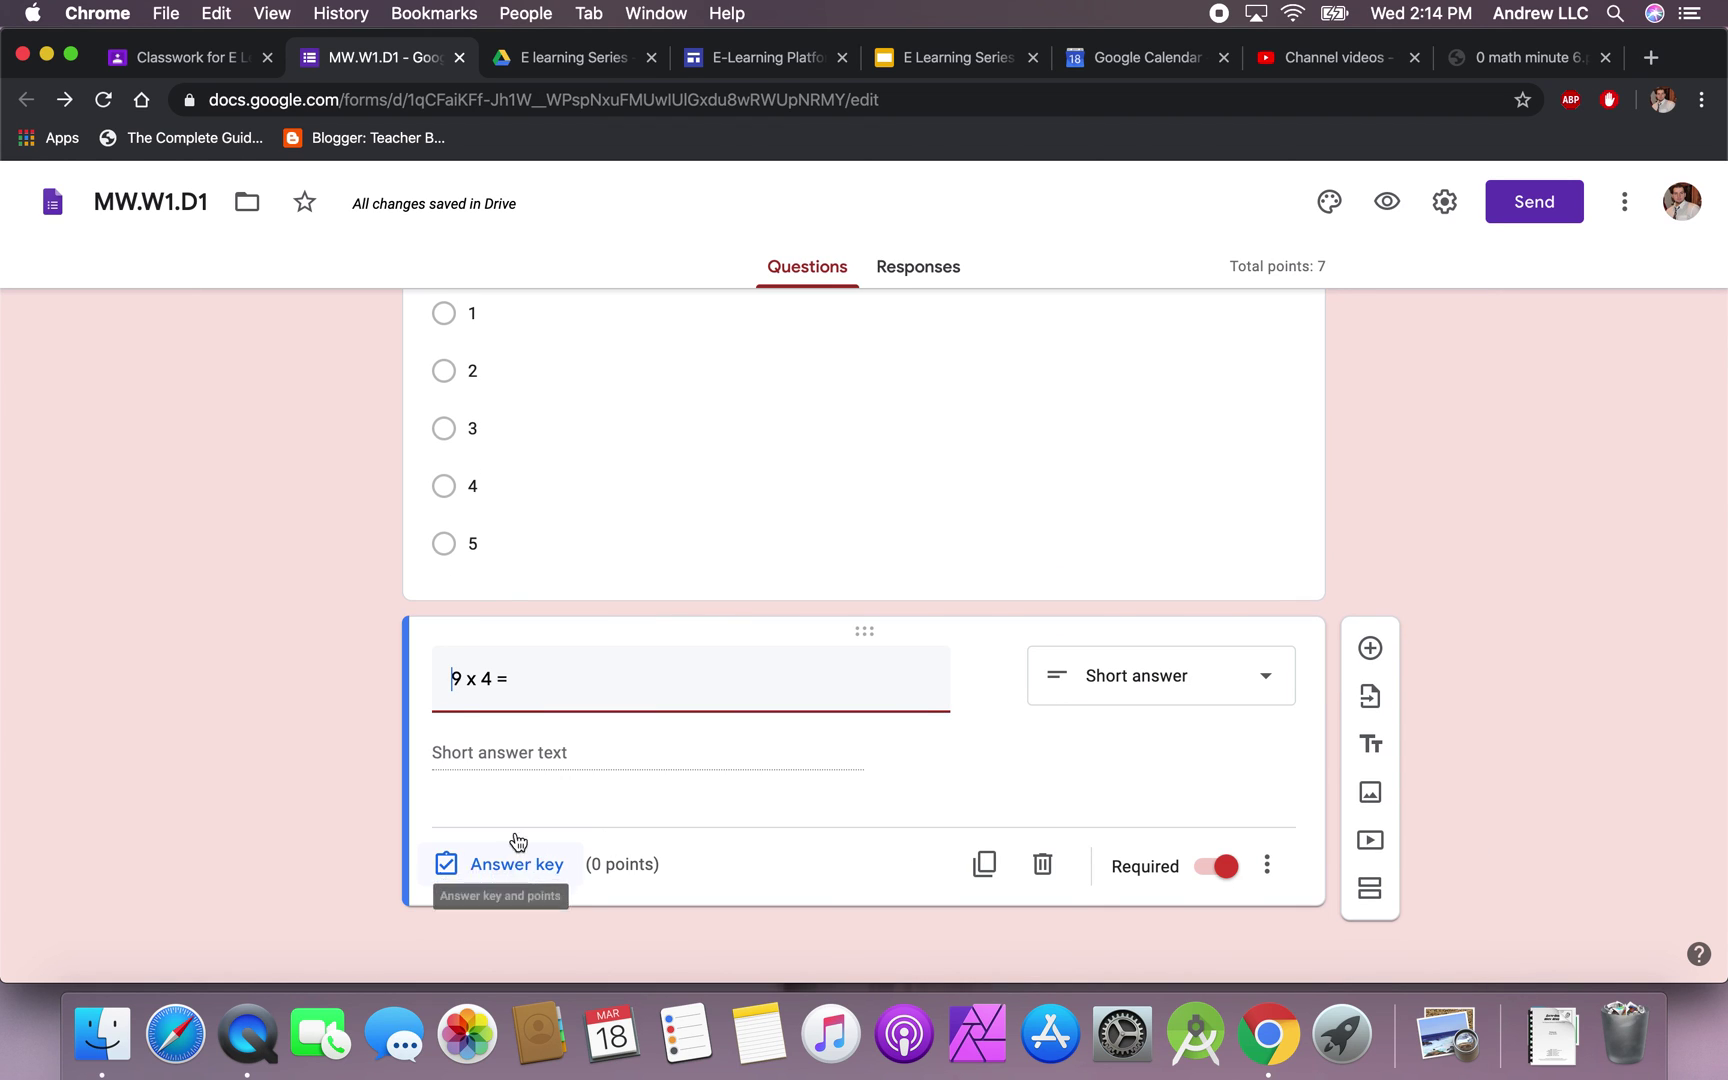
click(1152, 678)
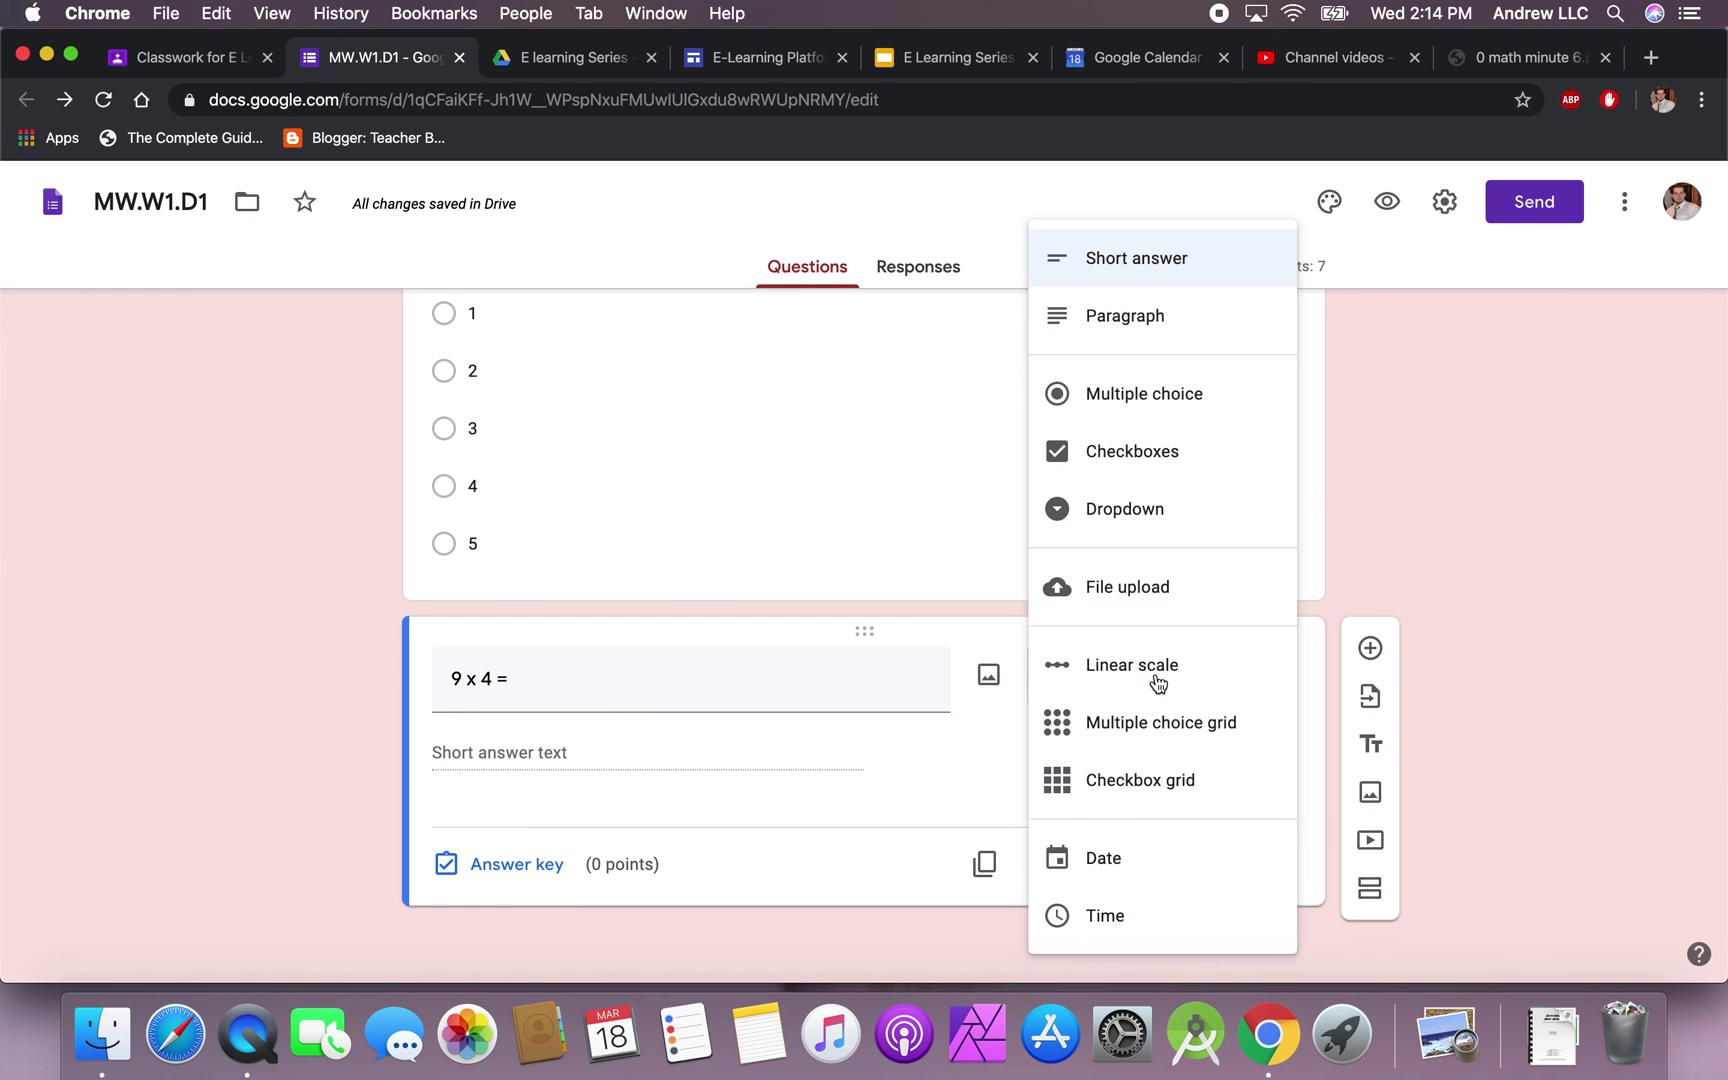
click(1142, 395)
- Enter 28, 27, 42 and 36 as the multiple-choice options of the "9 x 4 =" question
click(494, 712)
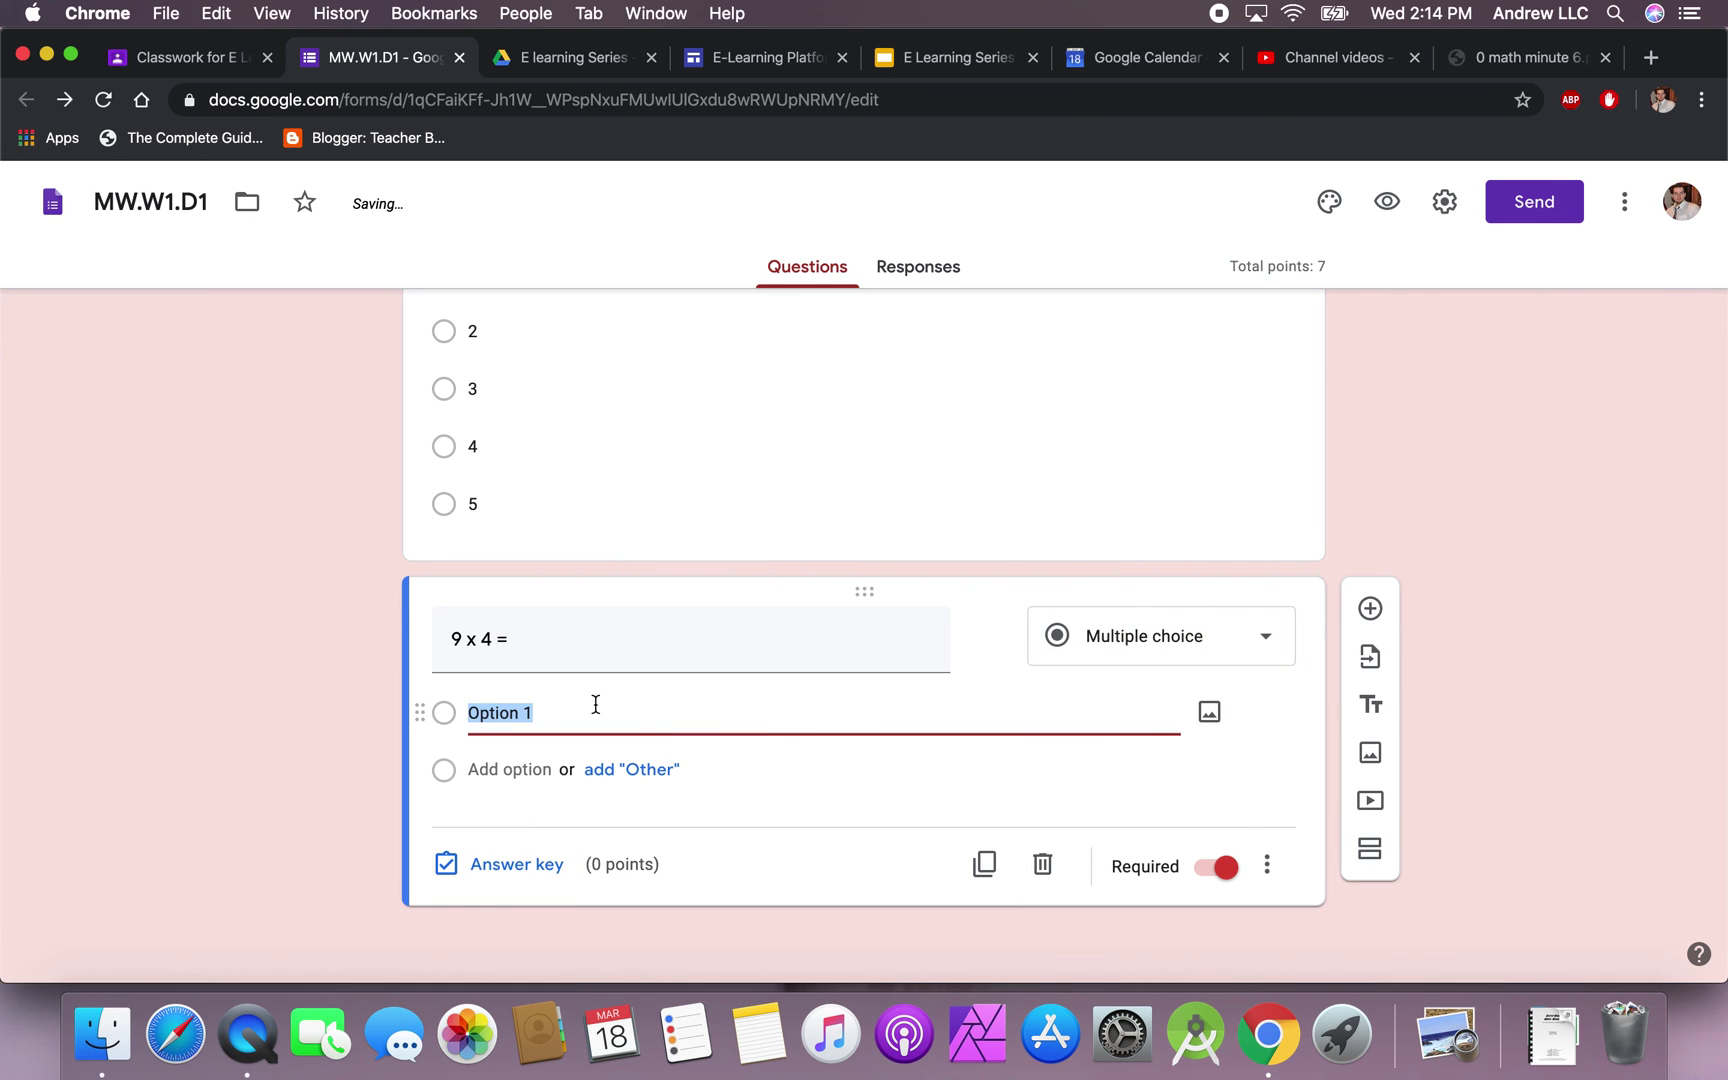
text(2)
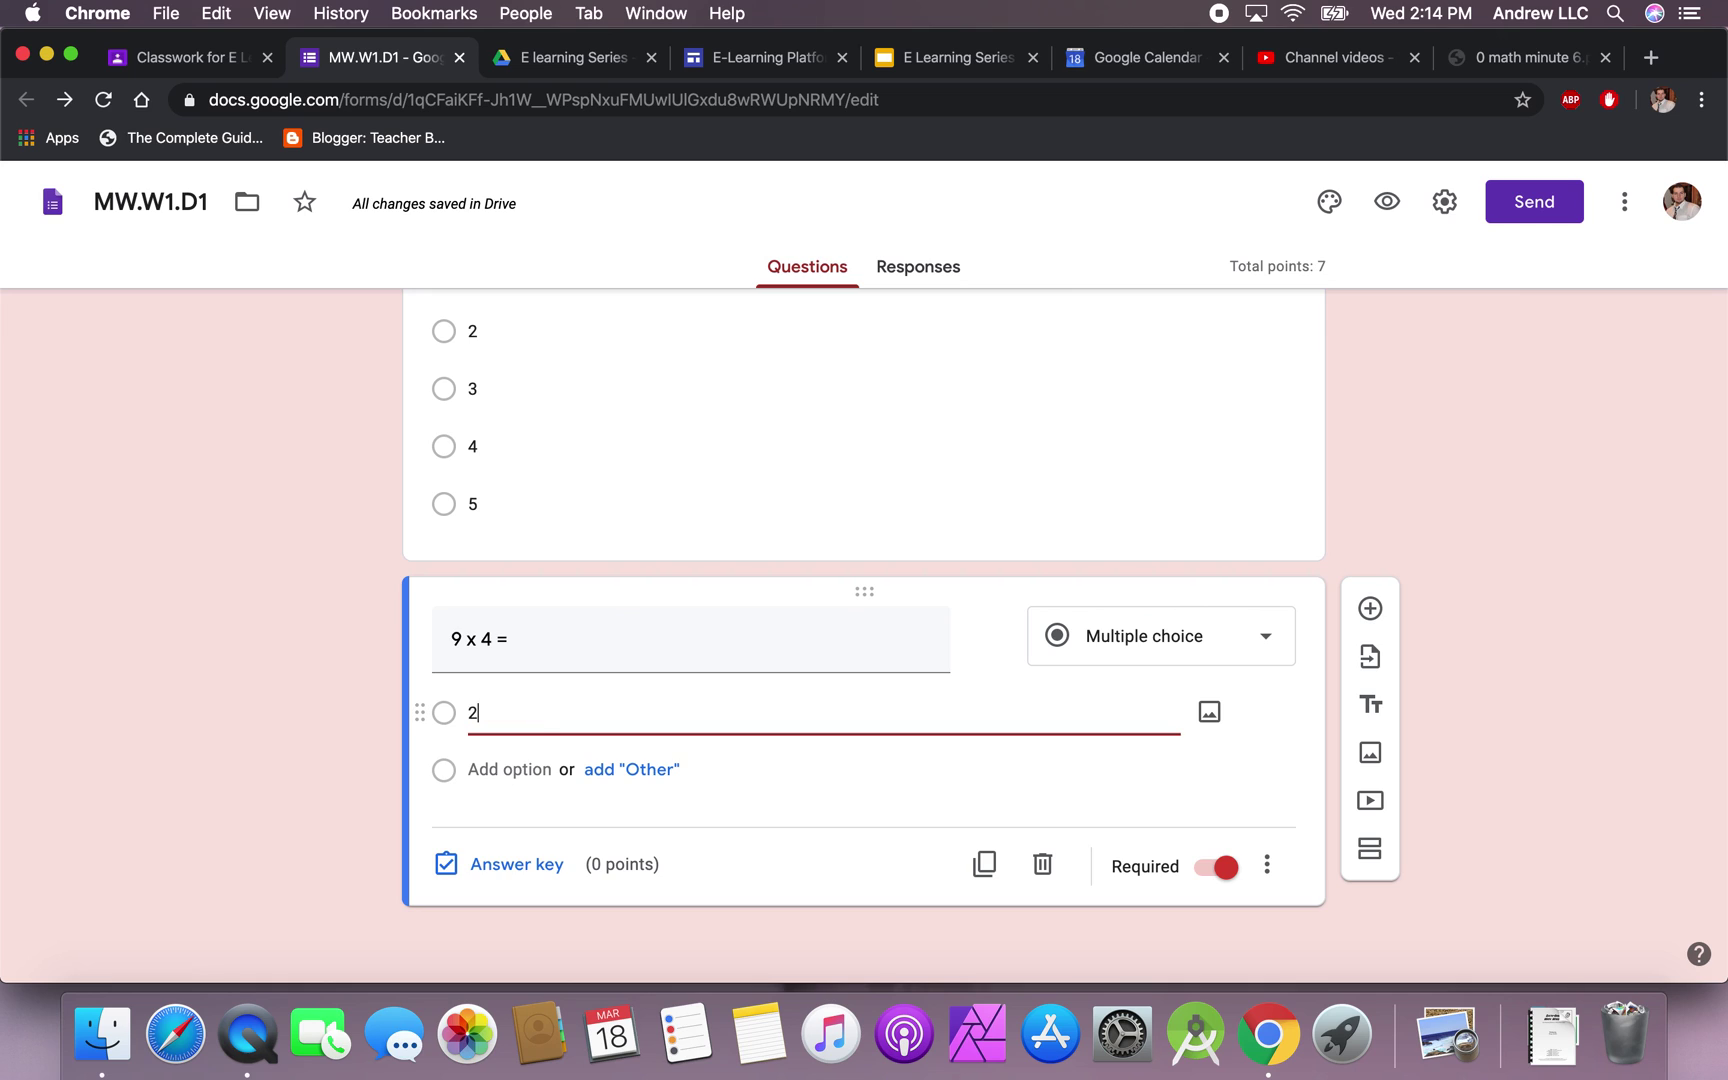
click(513, 768)
text(27)
text(4)
click(509, 855)
text(3)
- Mark 36 as the correct answer in the answer key of the "9 x 4 =" question
scroll(631, 874, down, 2)
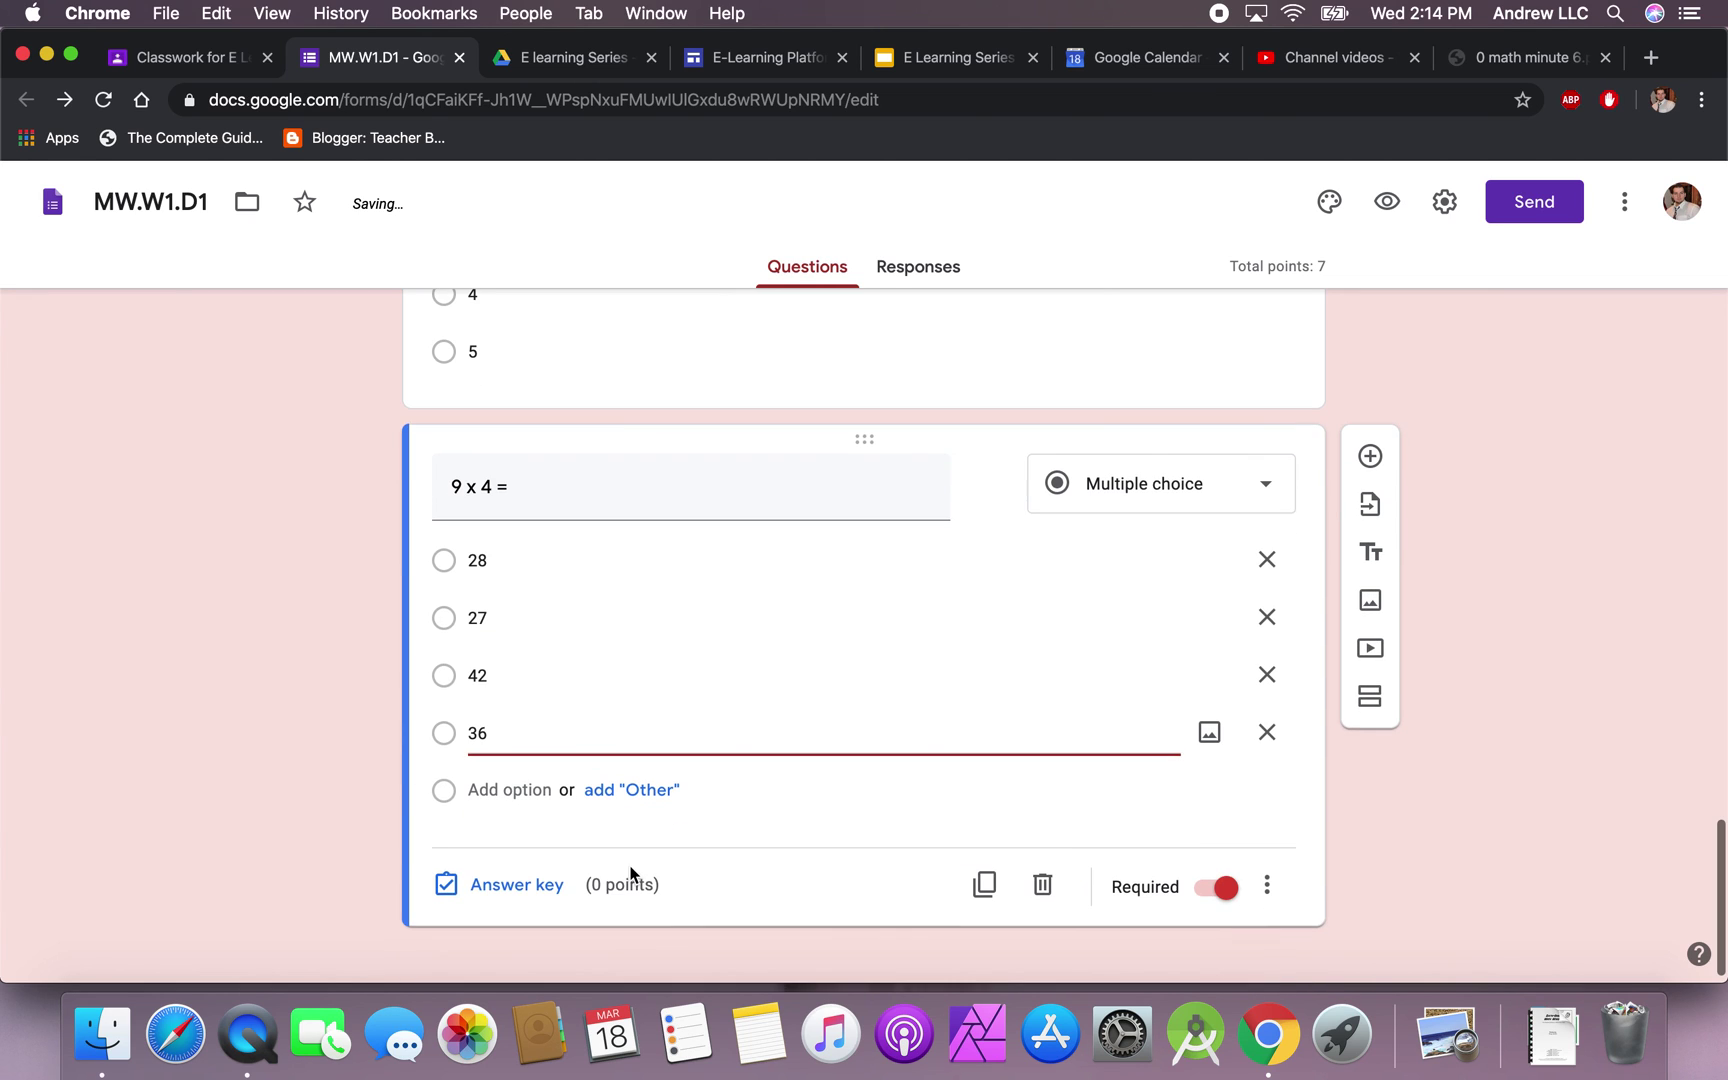
click(508, 884)
click(489, 772)
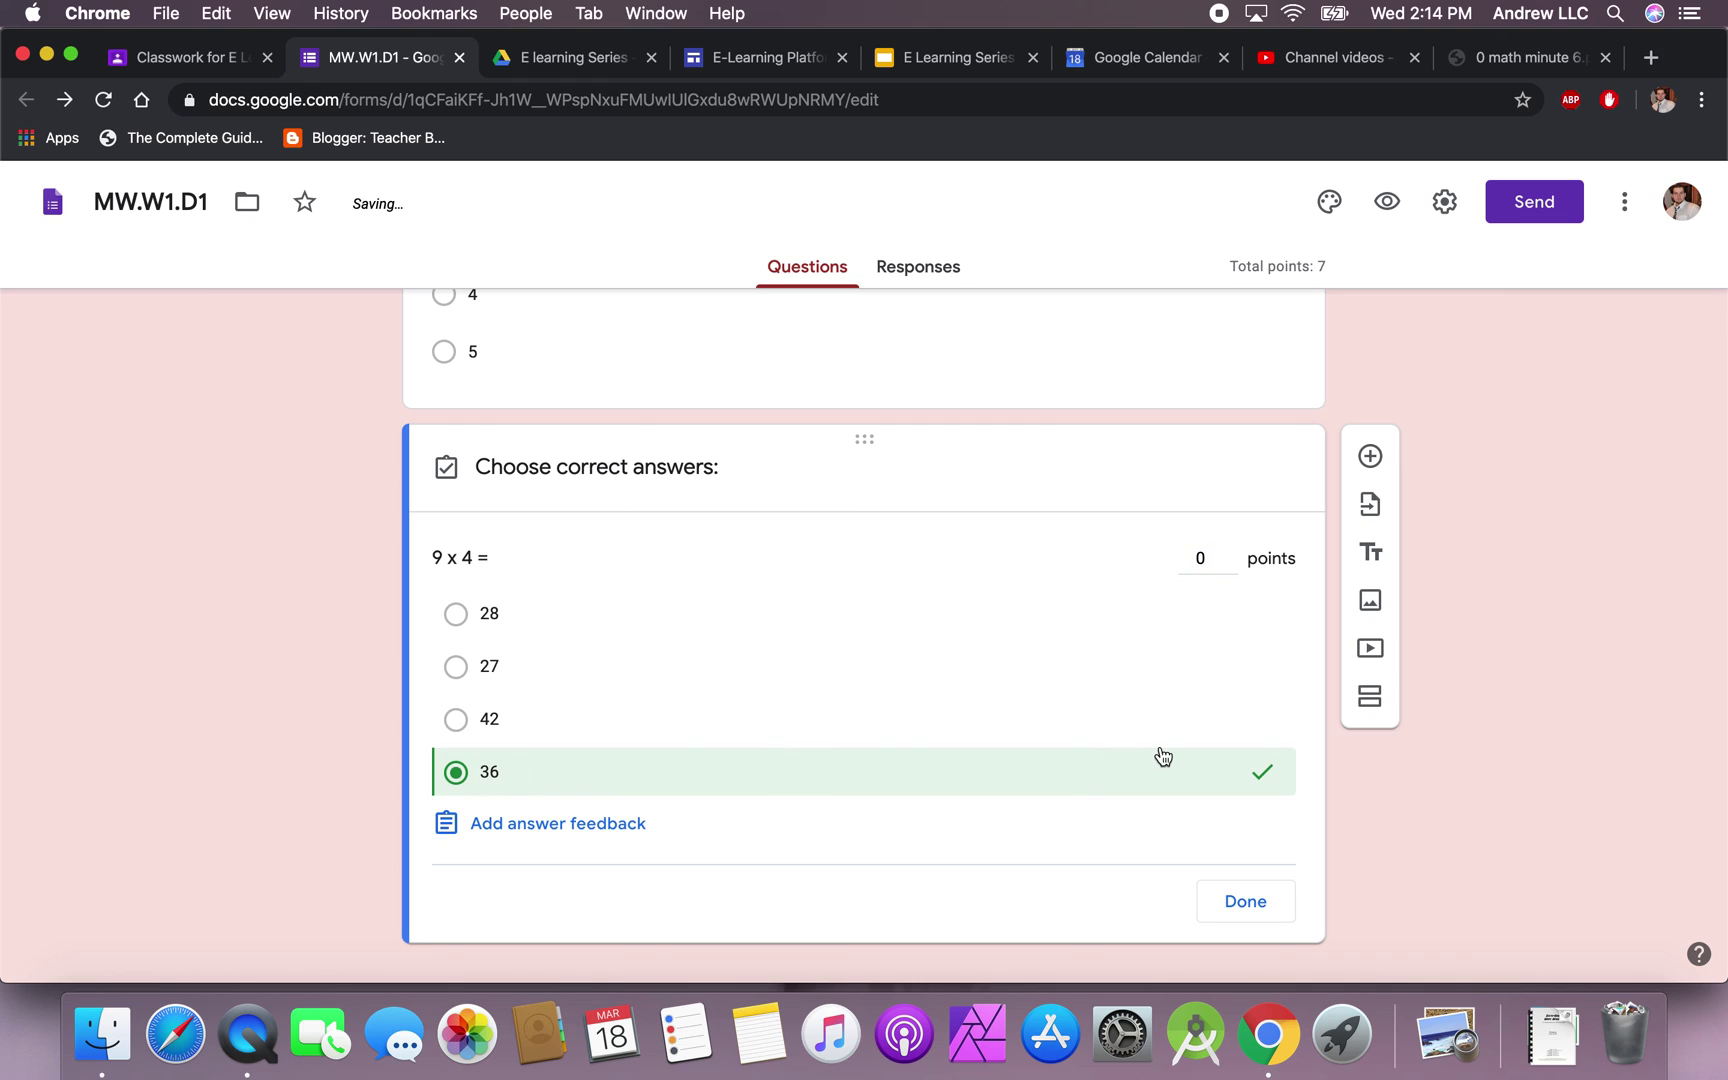
click(1245, 901)
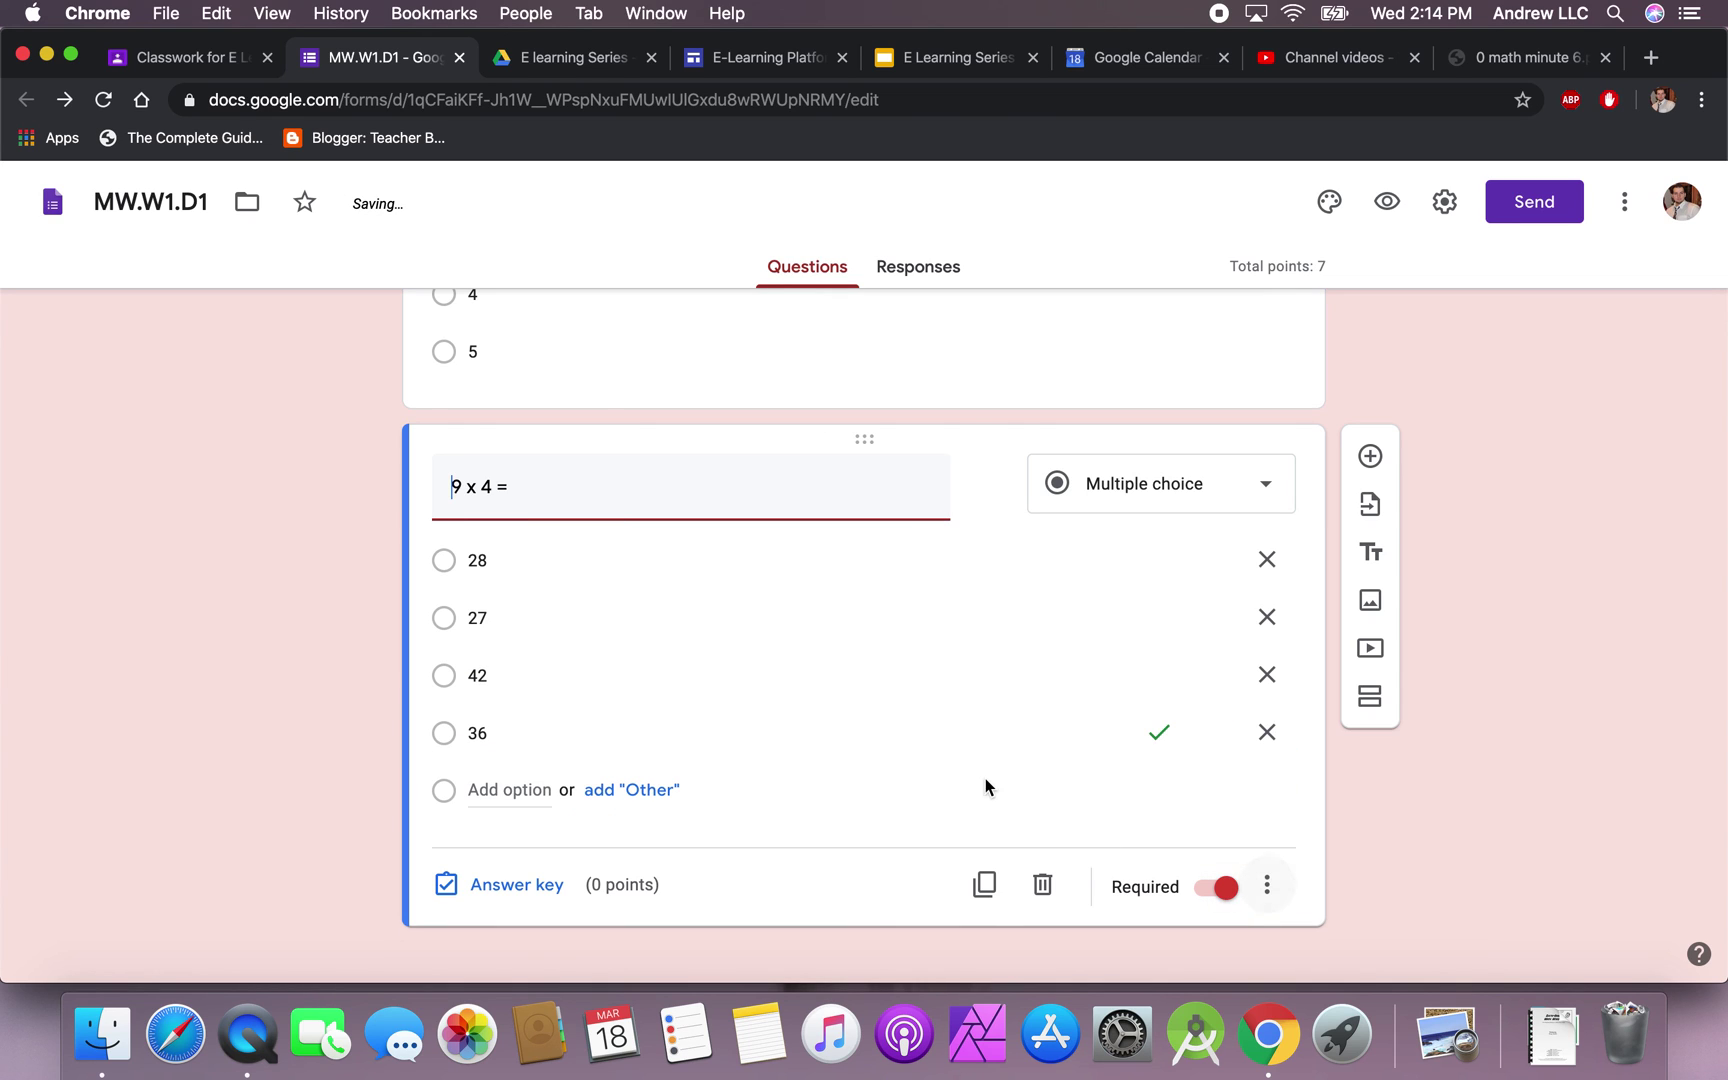
- Add a new multiple-choice question reading "9 x 7 =" below the "9 x 4 =" question
click(1368, 458)
text(9 x 7)
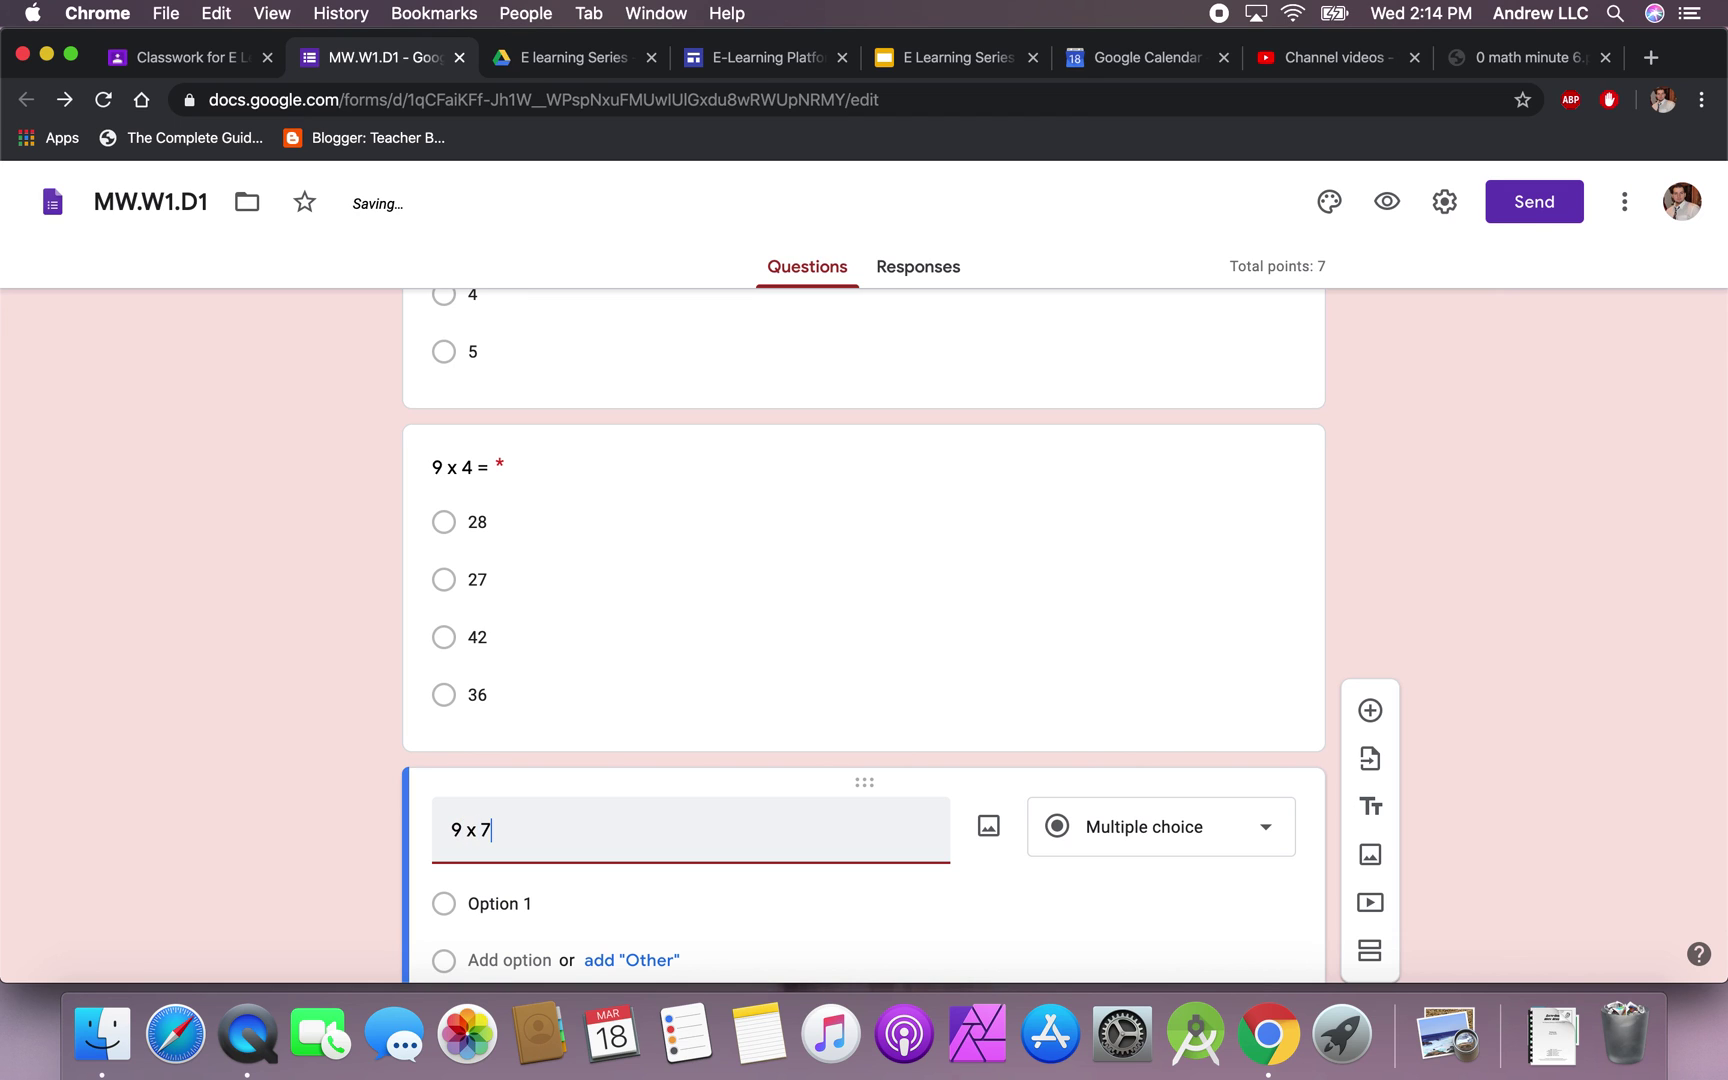
text( +)
key(BackSpace)
text(=)
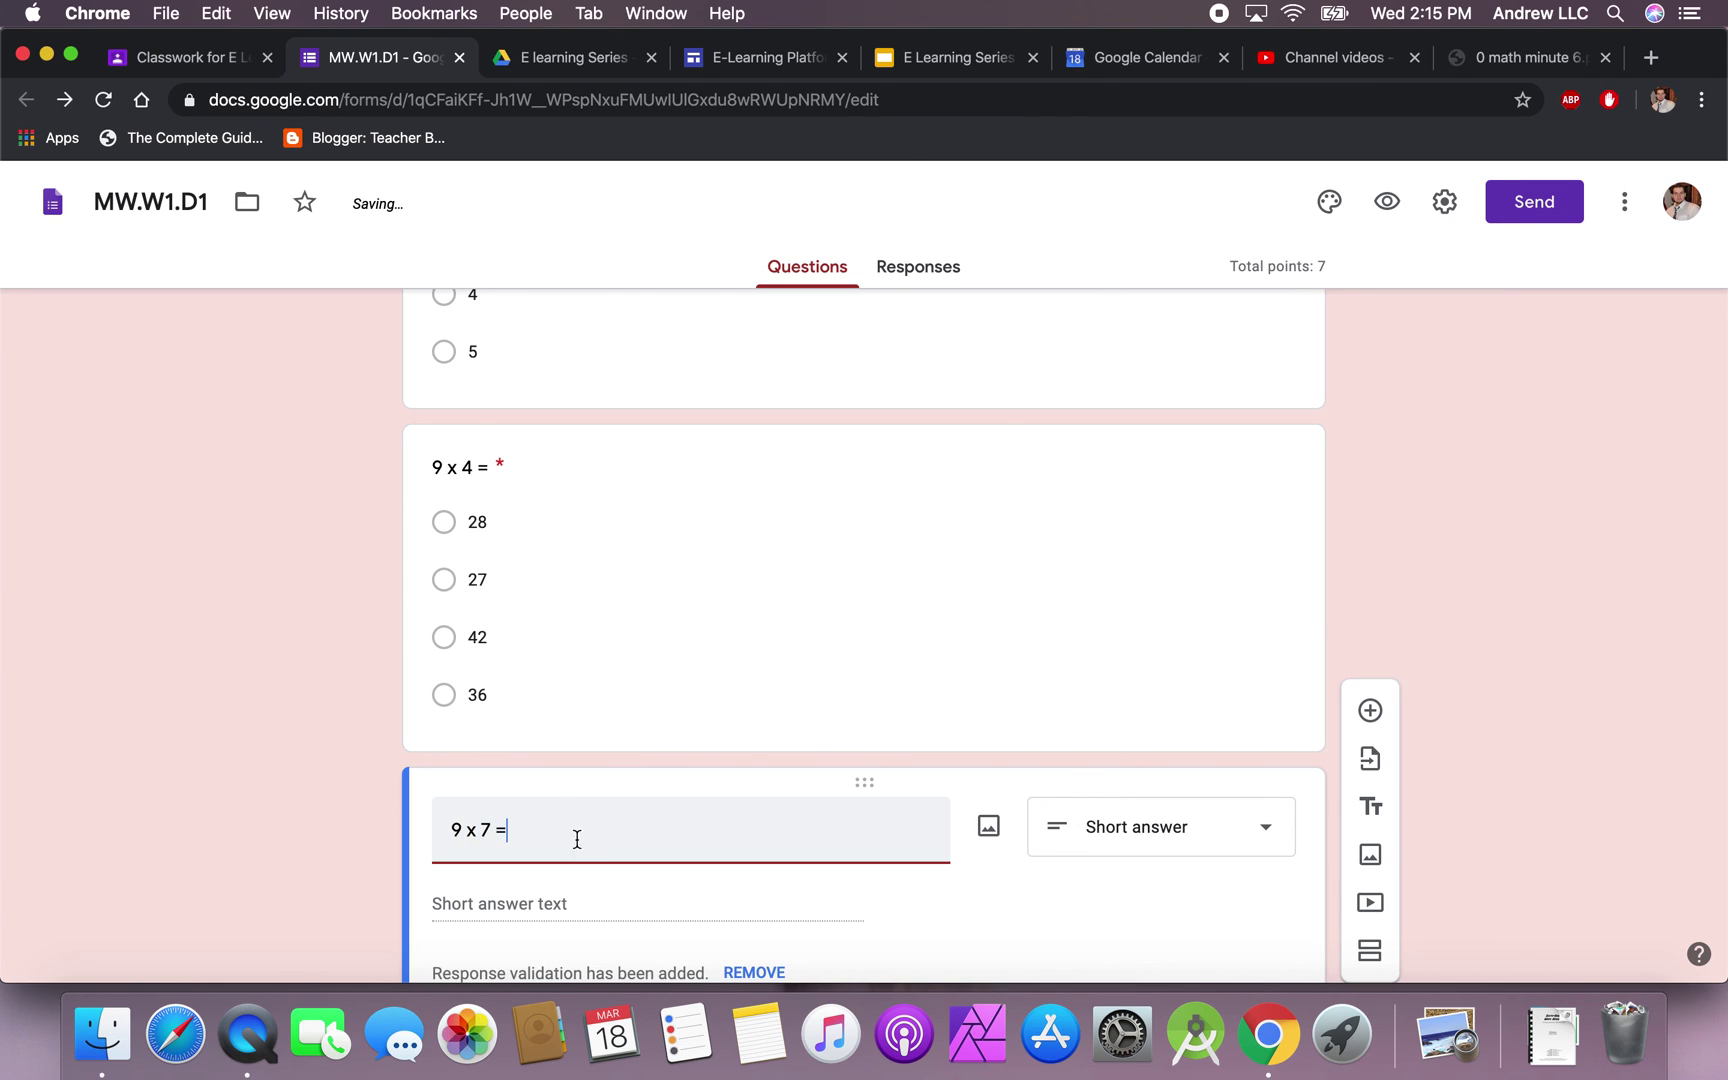
scroll(577, 850, down, 2)
click(1111, 668)
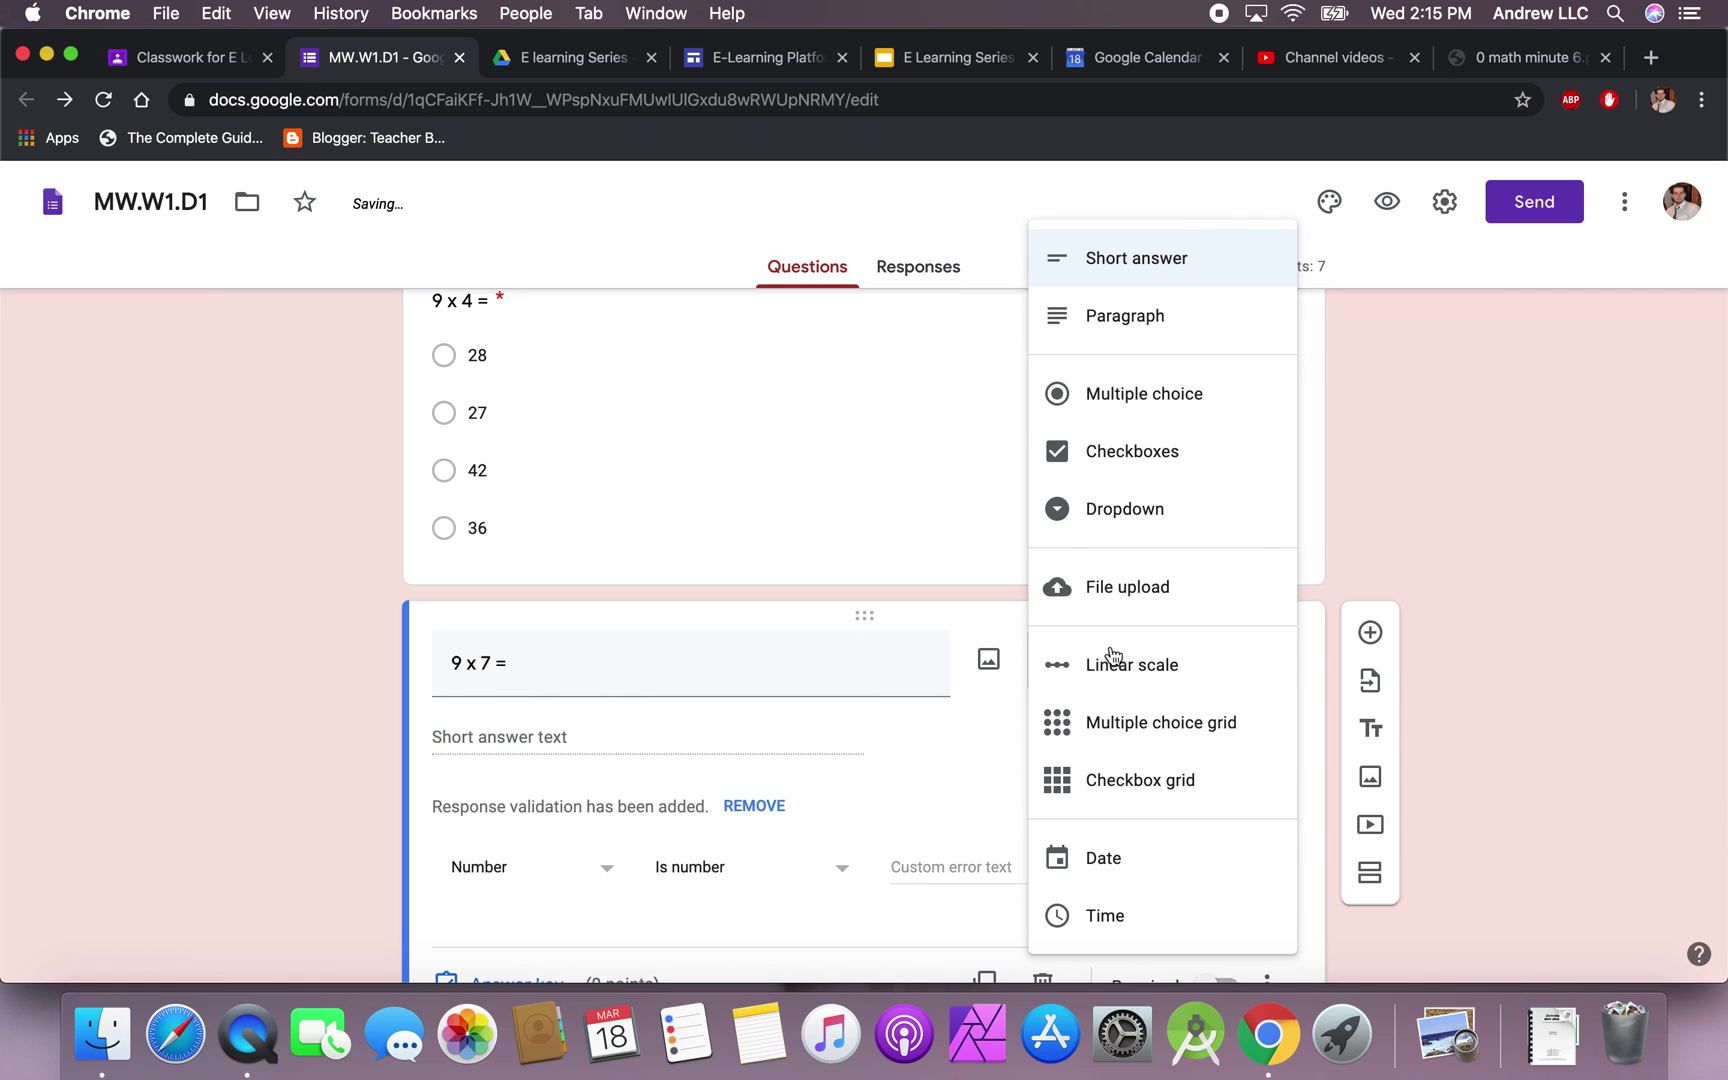
click(1123, 411)
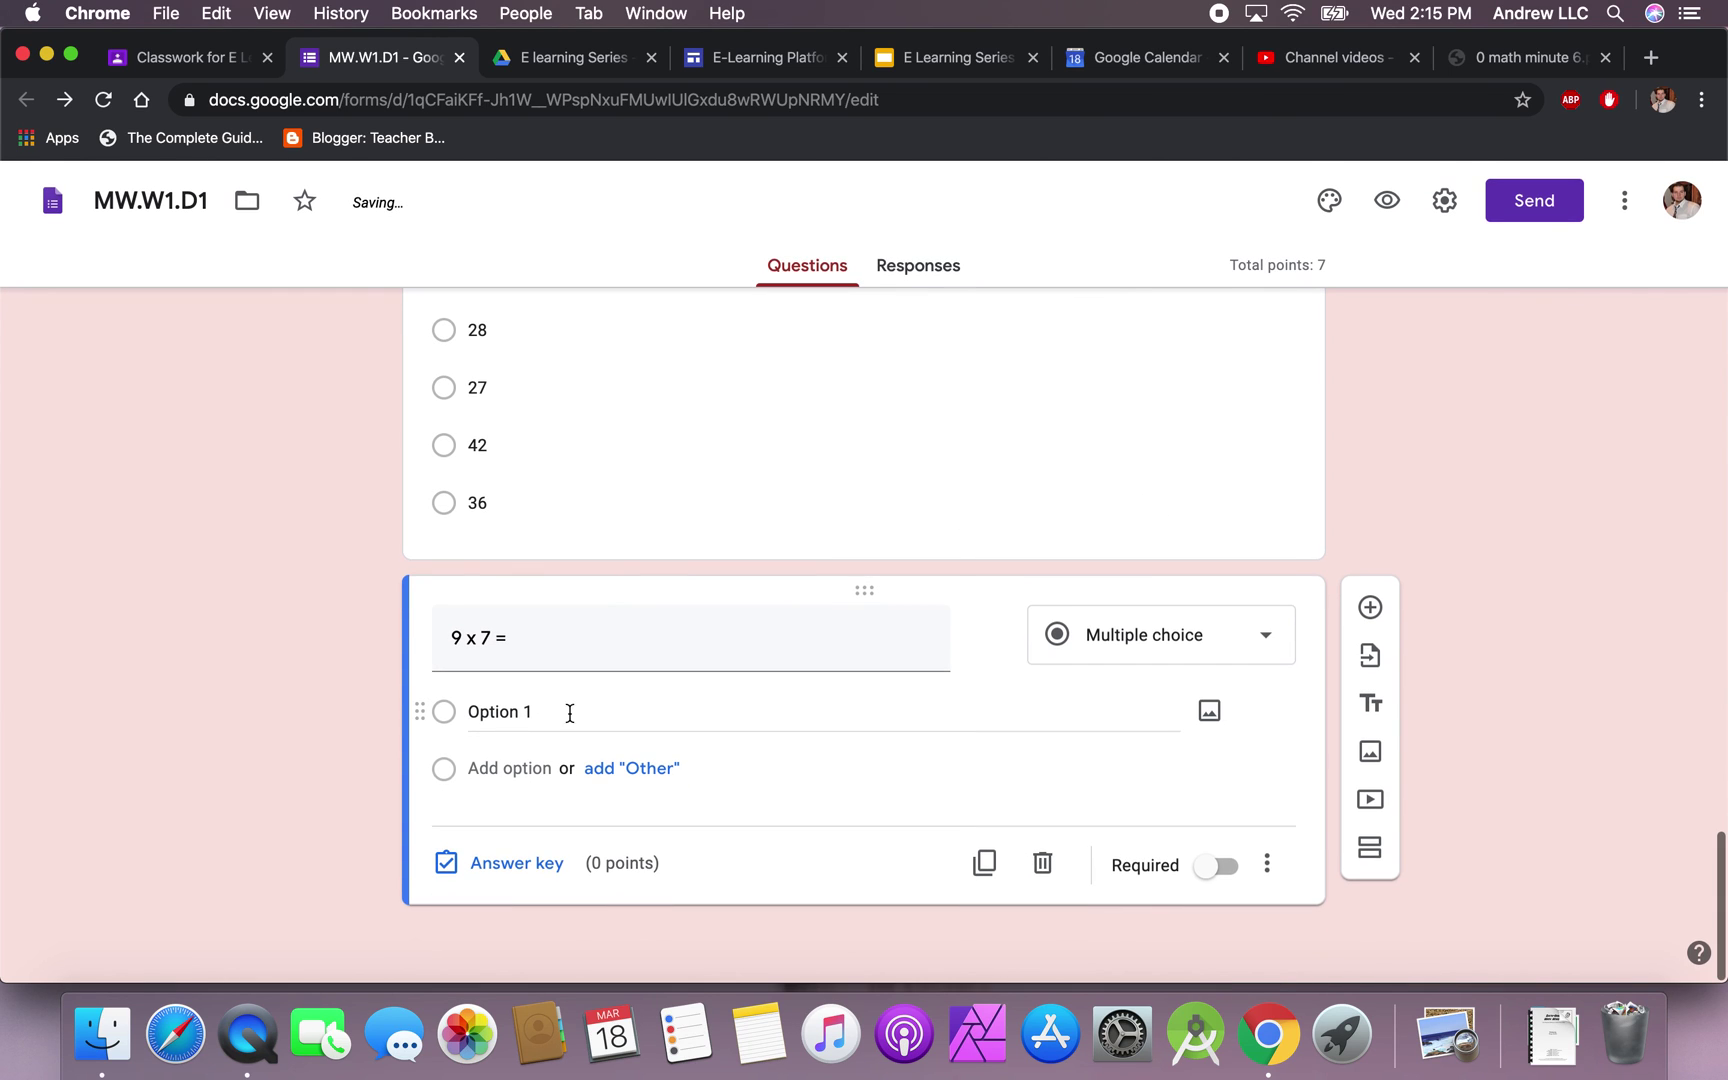
- Enter 56, 49, 63 and 70 as the multiple-choice options of the "9 x 7 =" question
text(56)
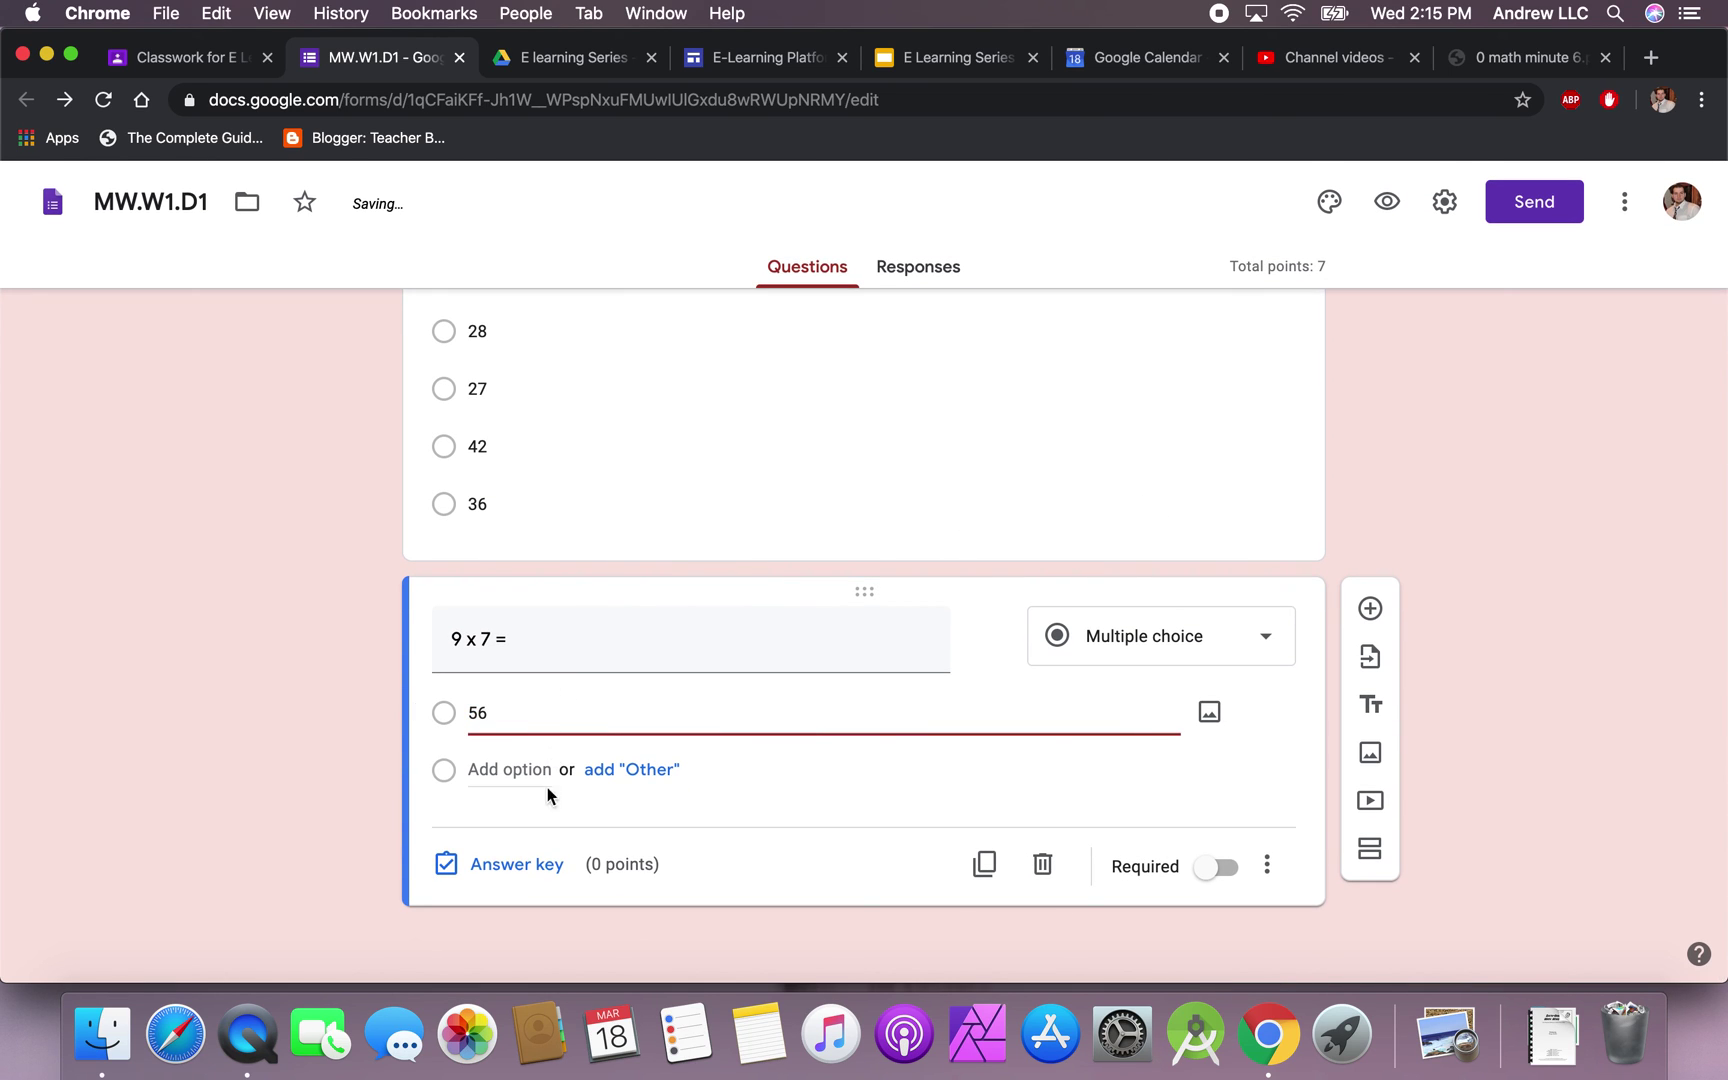
click(526, 766)
text(49)
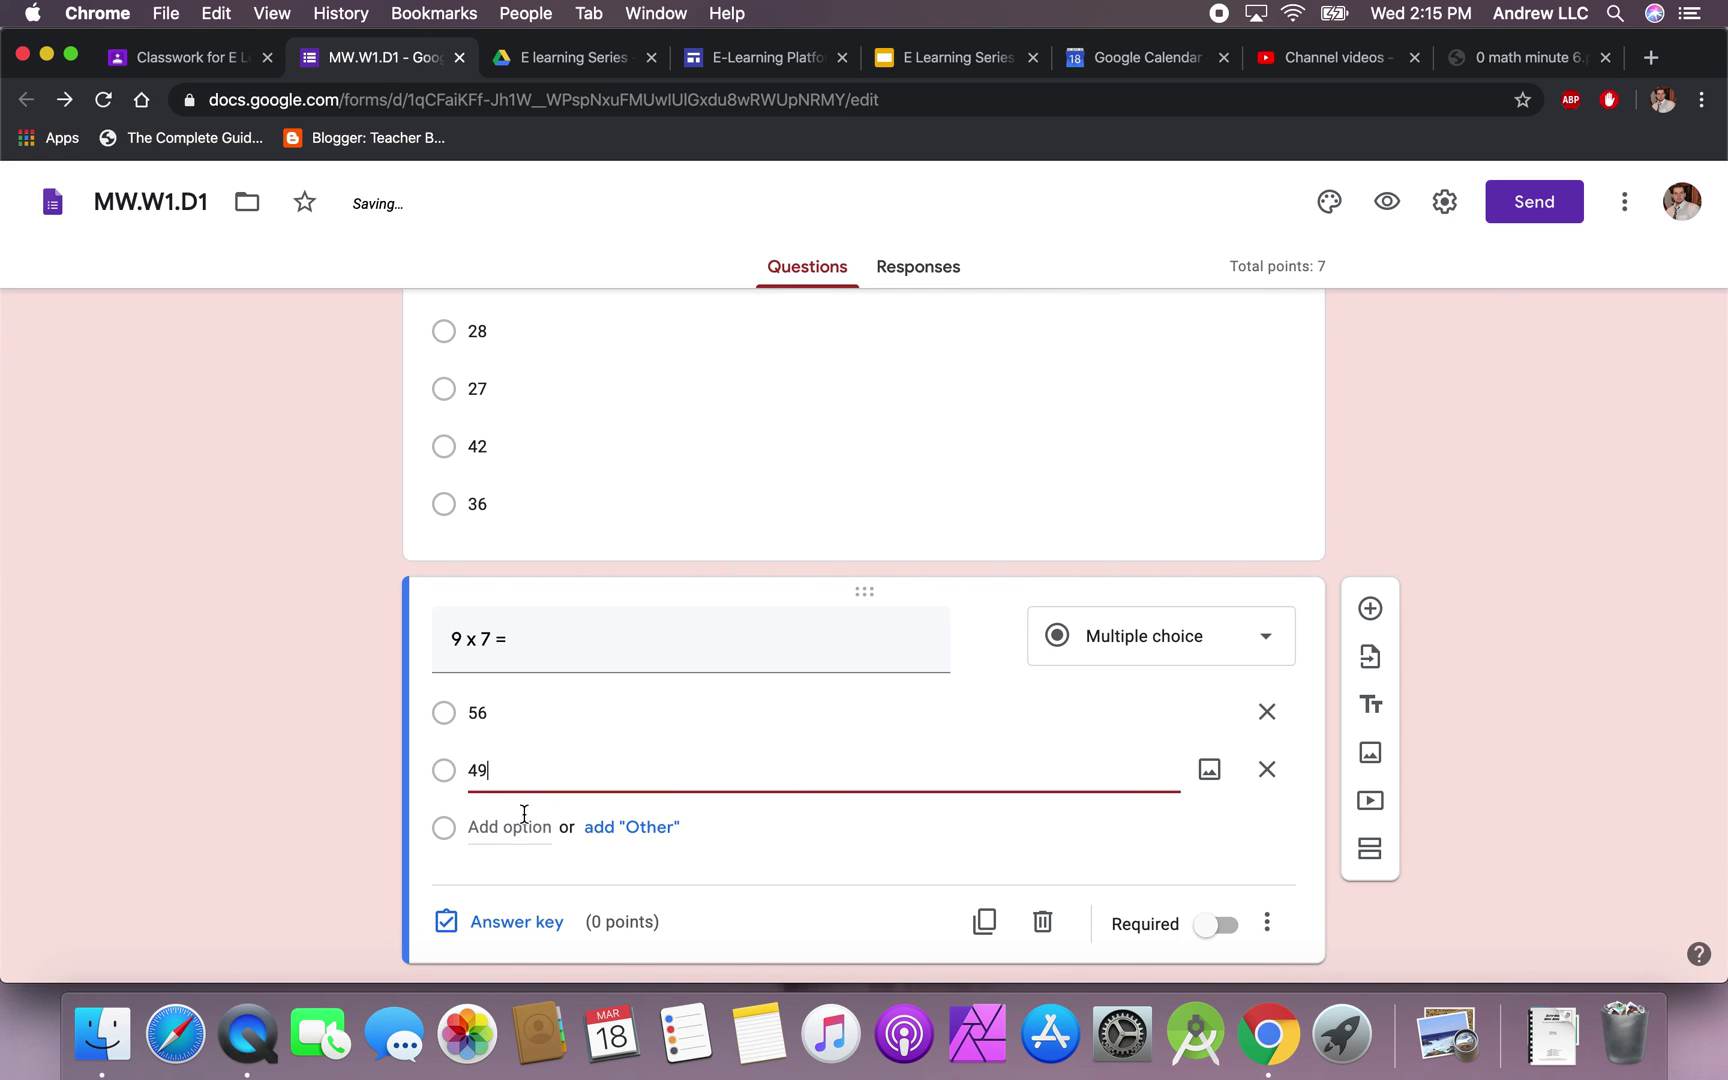
click(526, 822)
text(63)
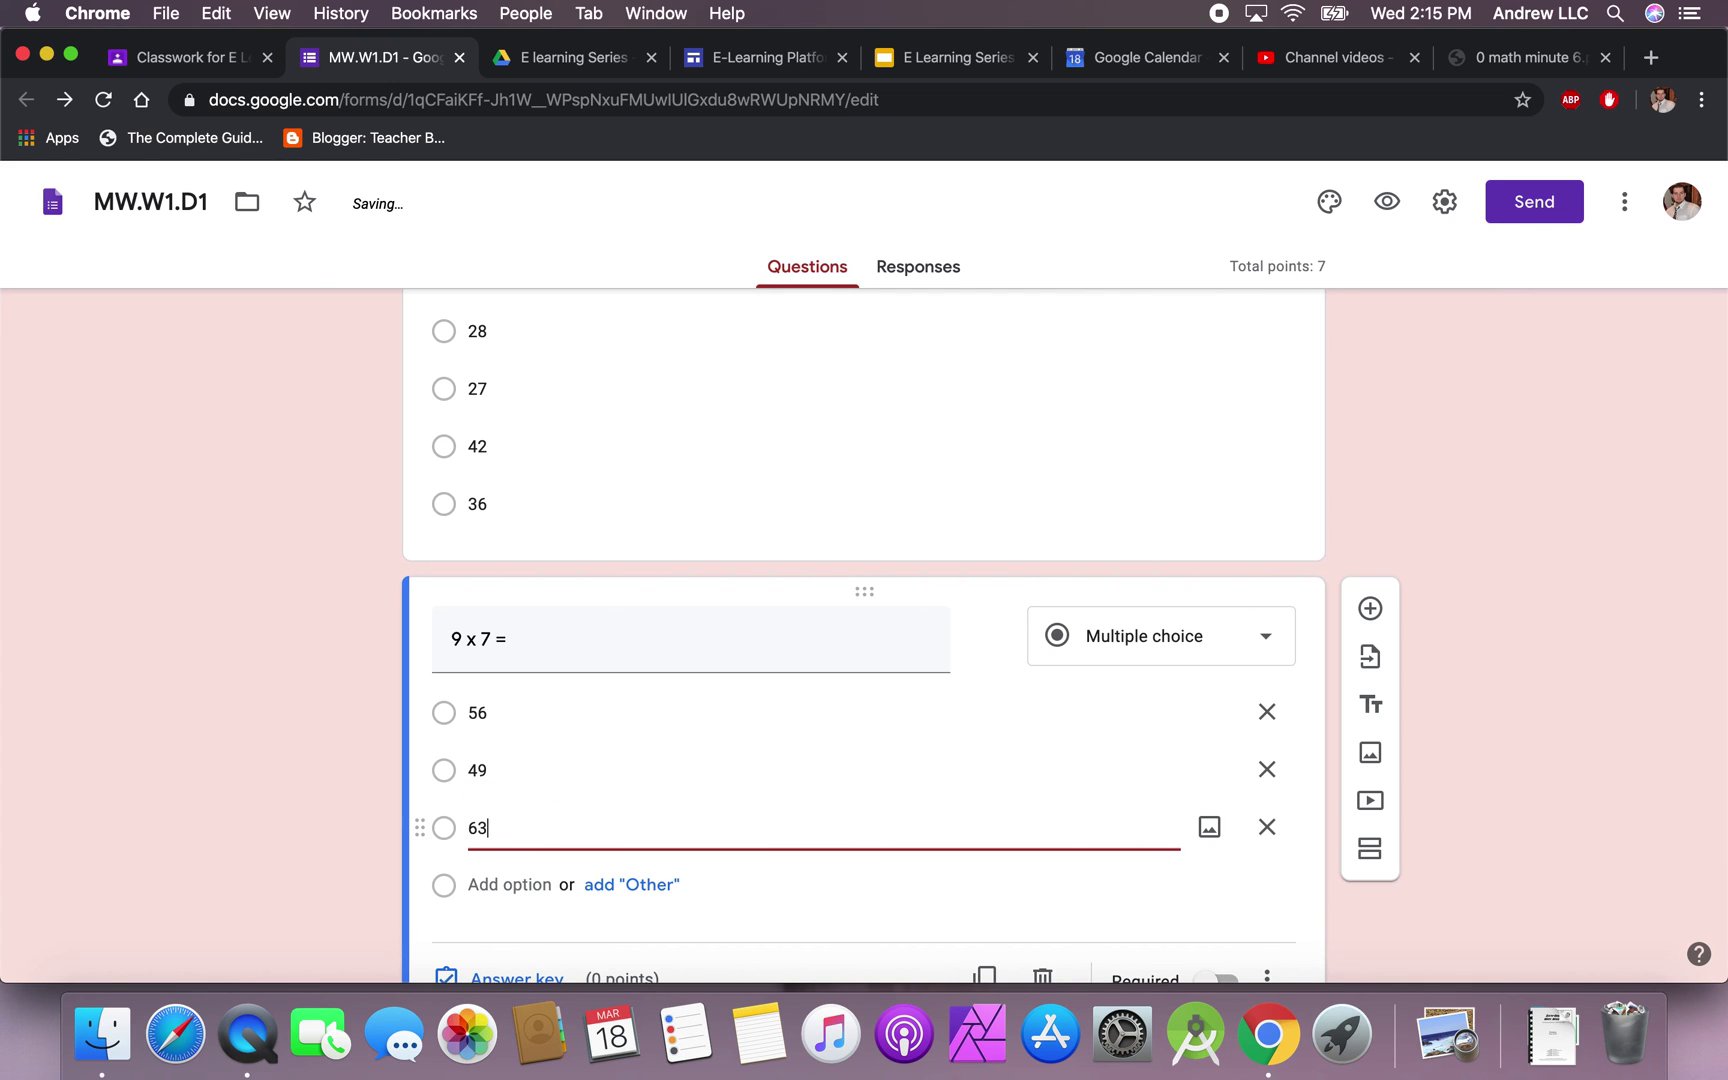
click(505, 886)
text(70)
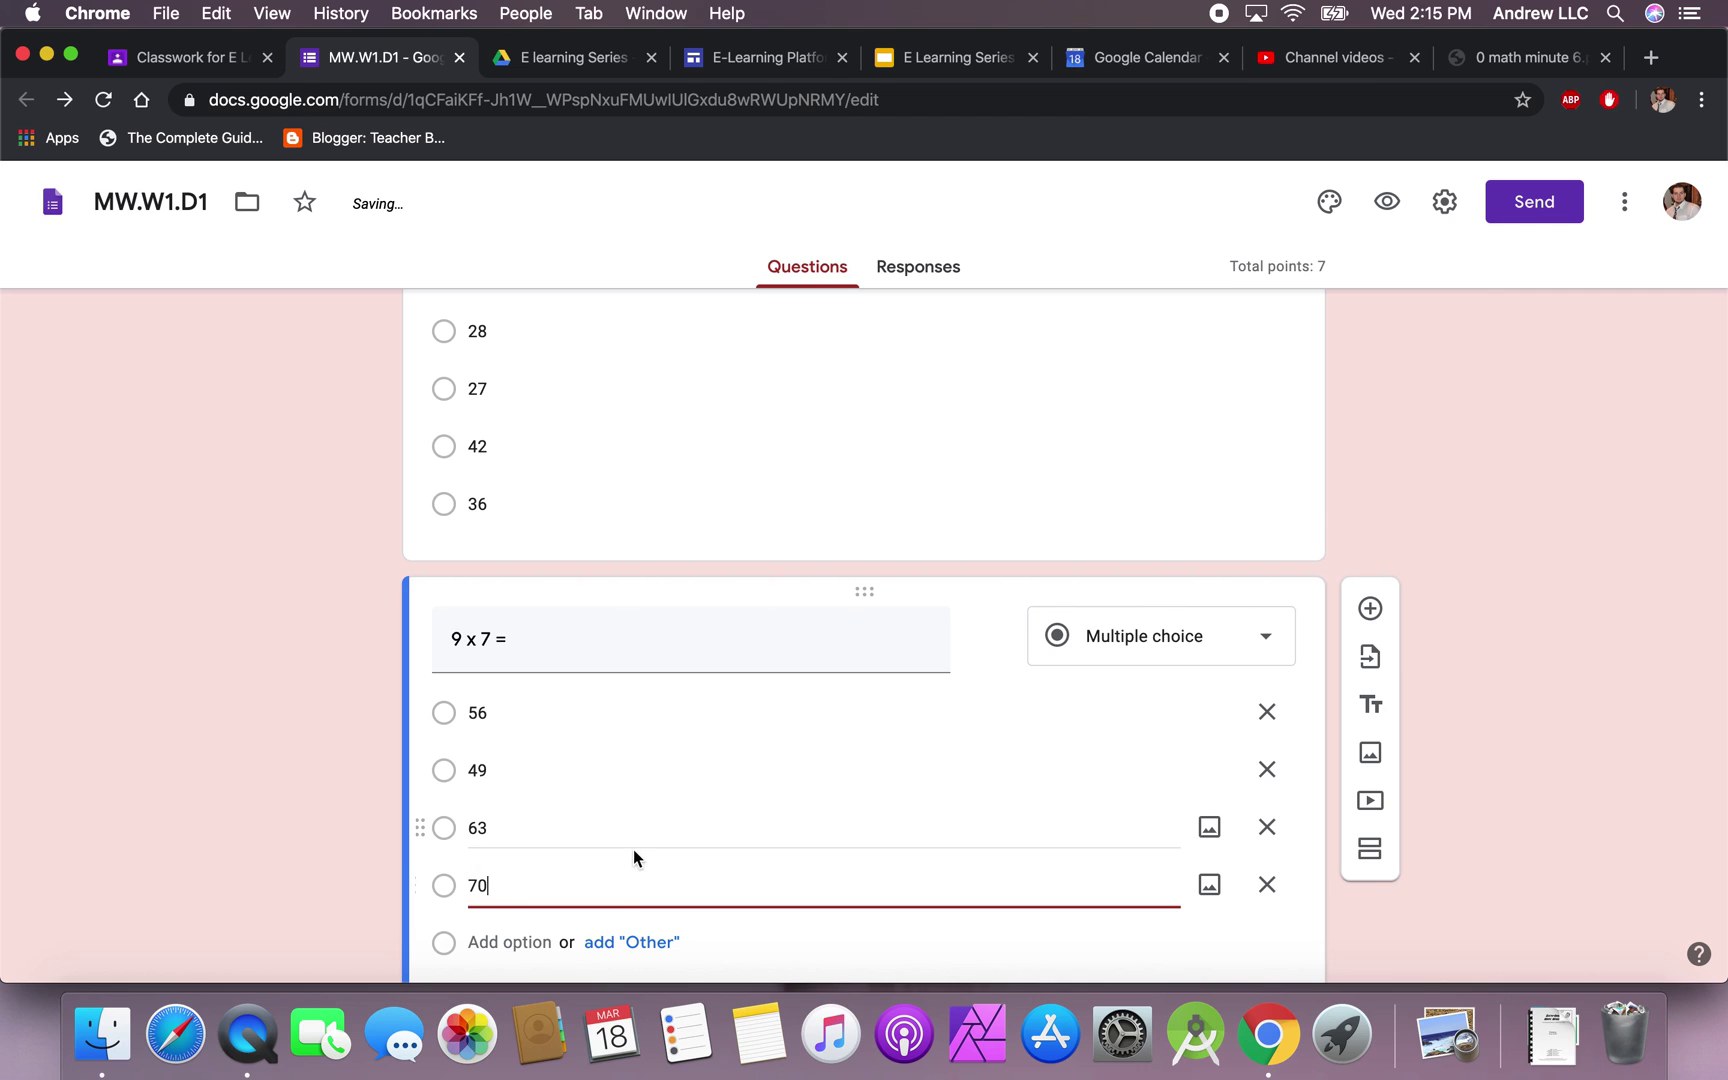
- Make the "9 x 7 =" question required and mark 63 as its correct answer in the answer key
scroll(632, 856, down, 2)
click(1217, 919)
click(503, 917)
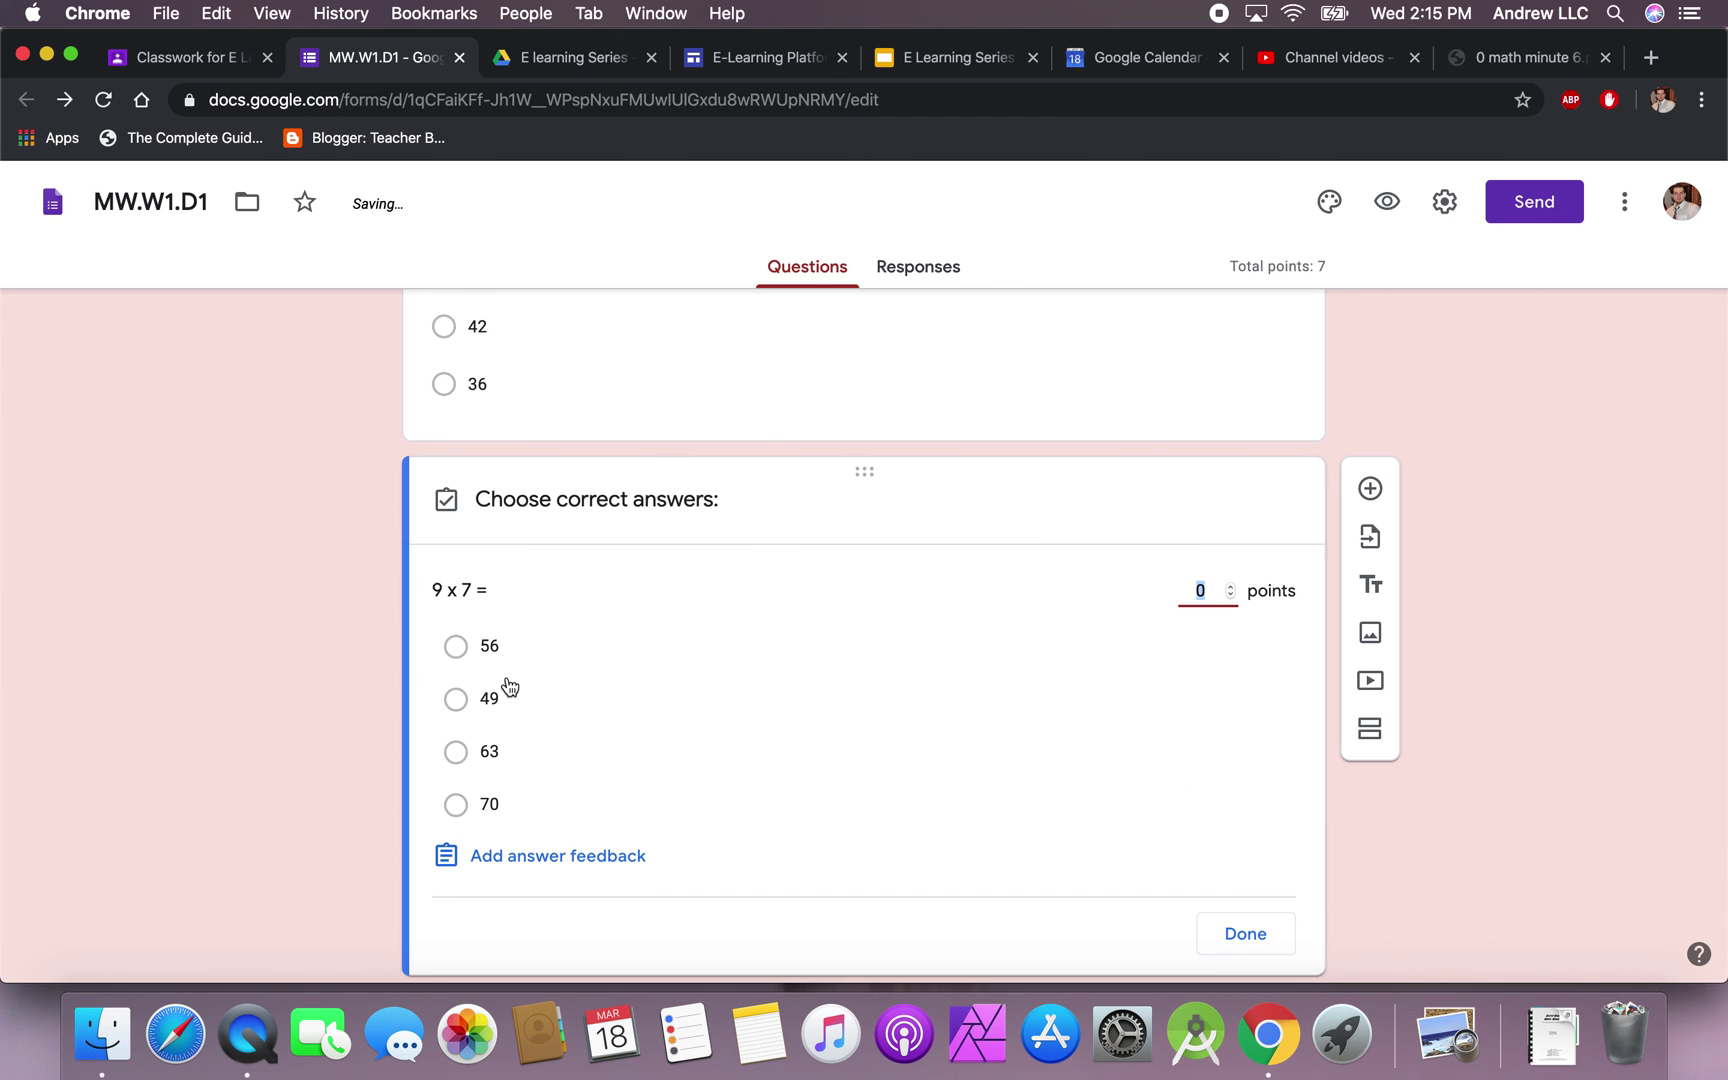
click(490, 756)
scroll(841, 729, down, 1)
click(1280, 866)
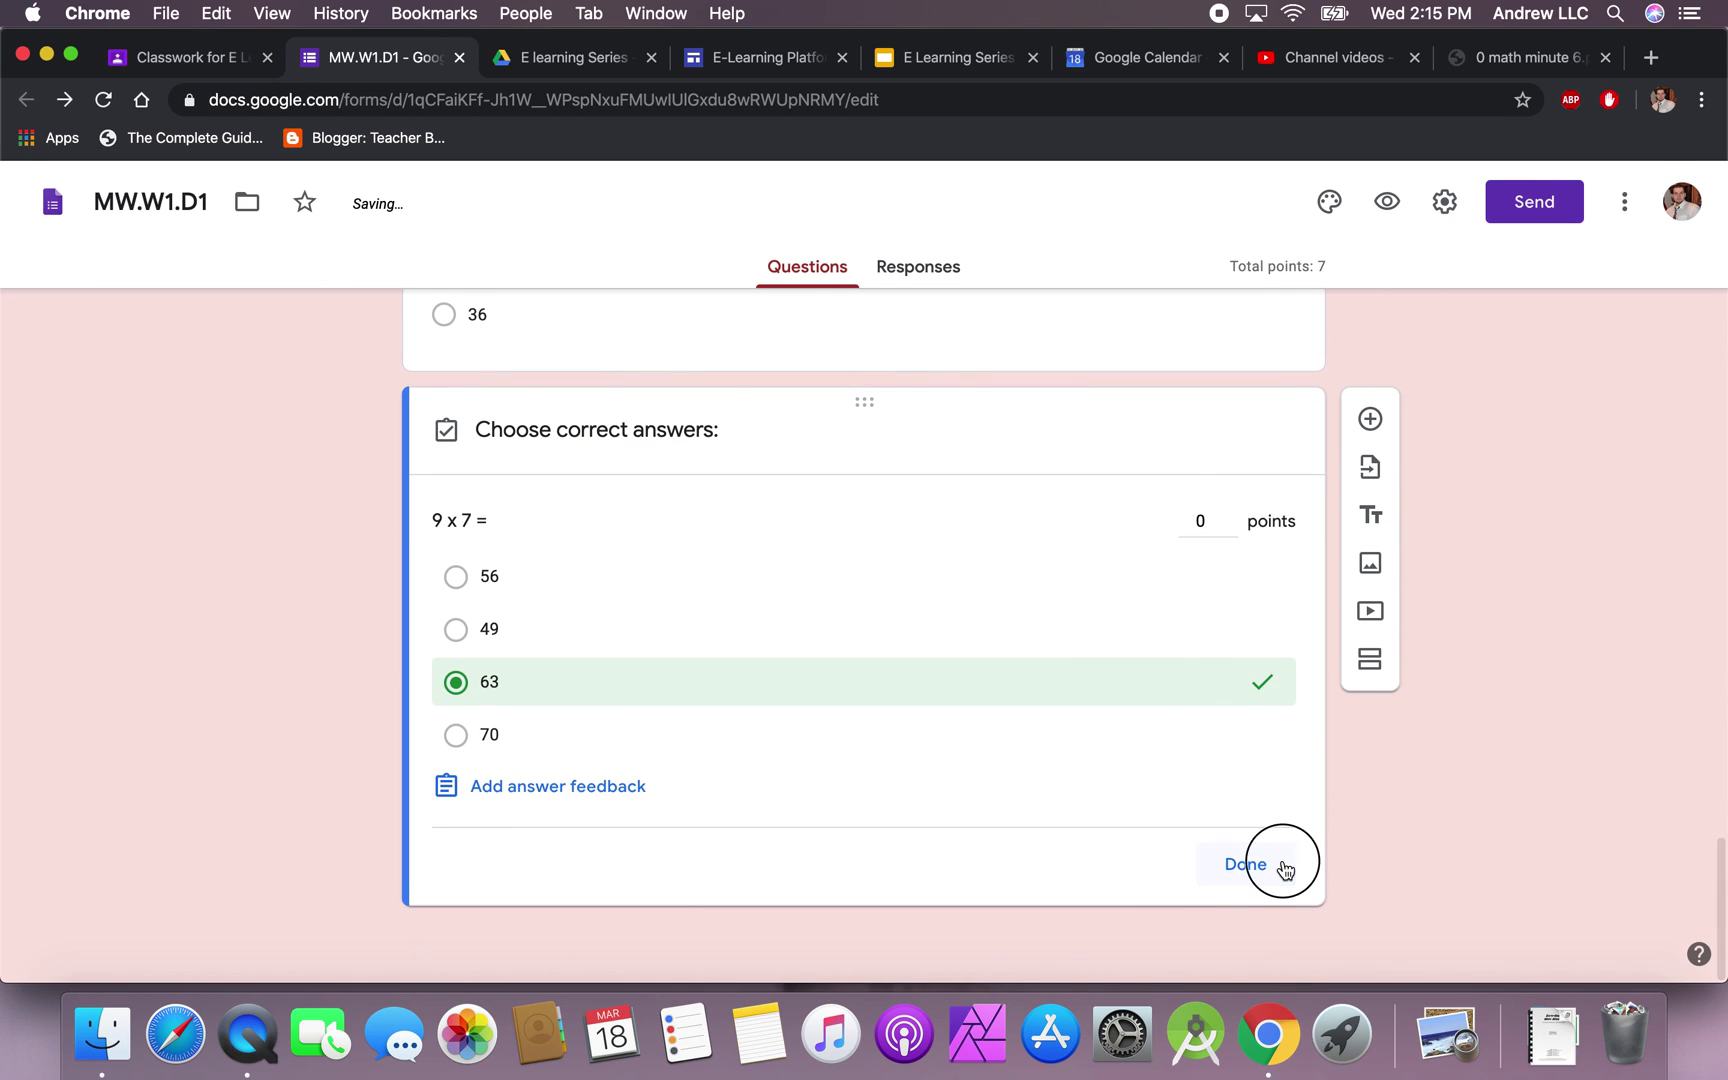
- Add a new question for the first division problem of the PDF's question 10 and begin its text with 28
click(1384, 436)
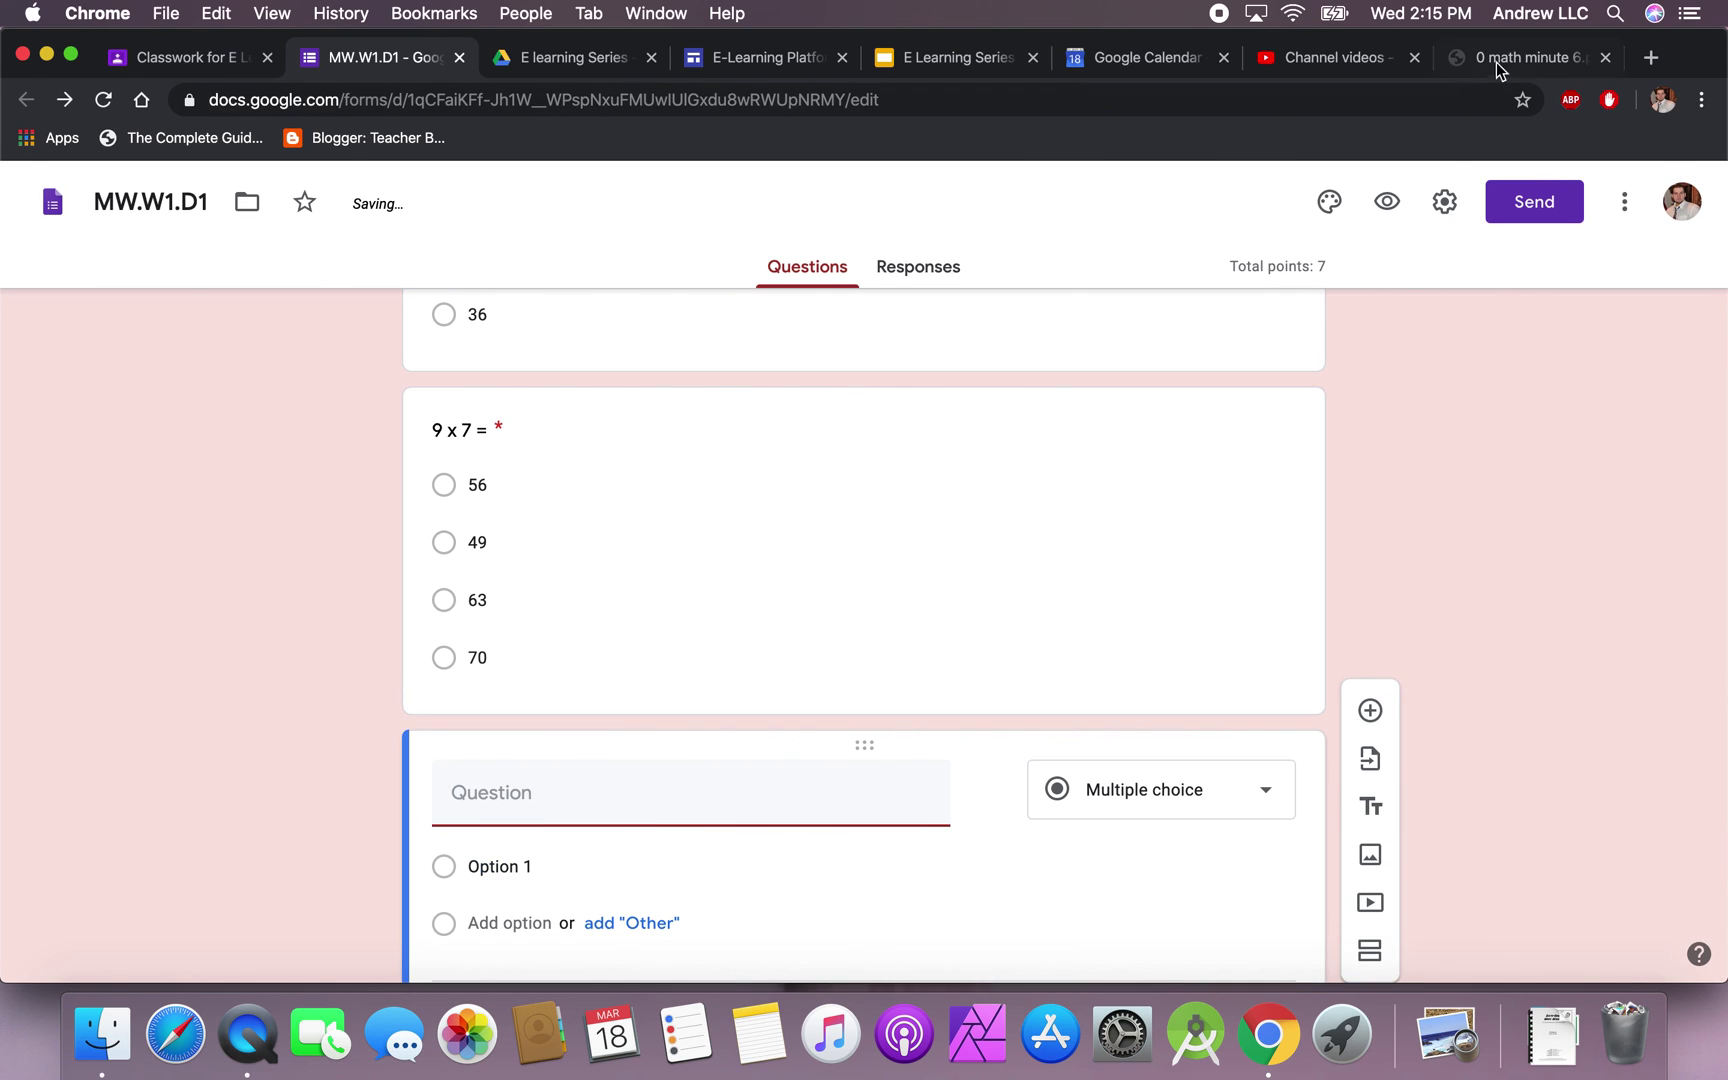
click(1500, 62)
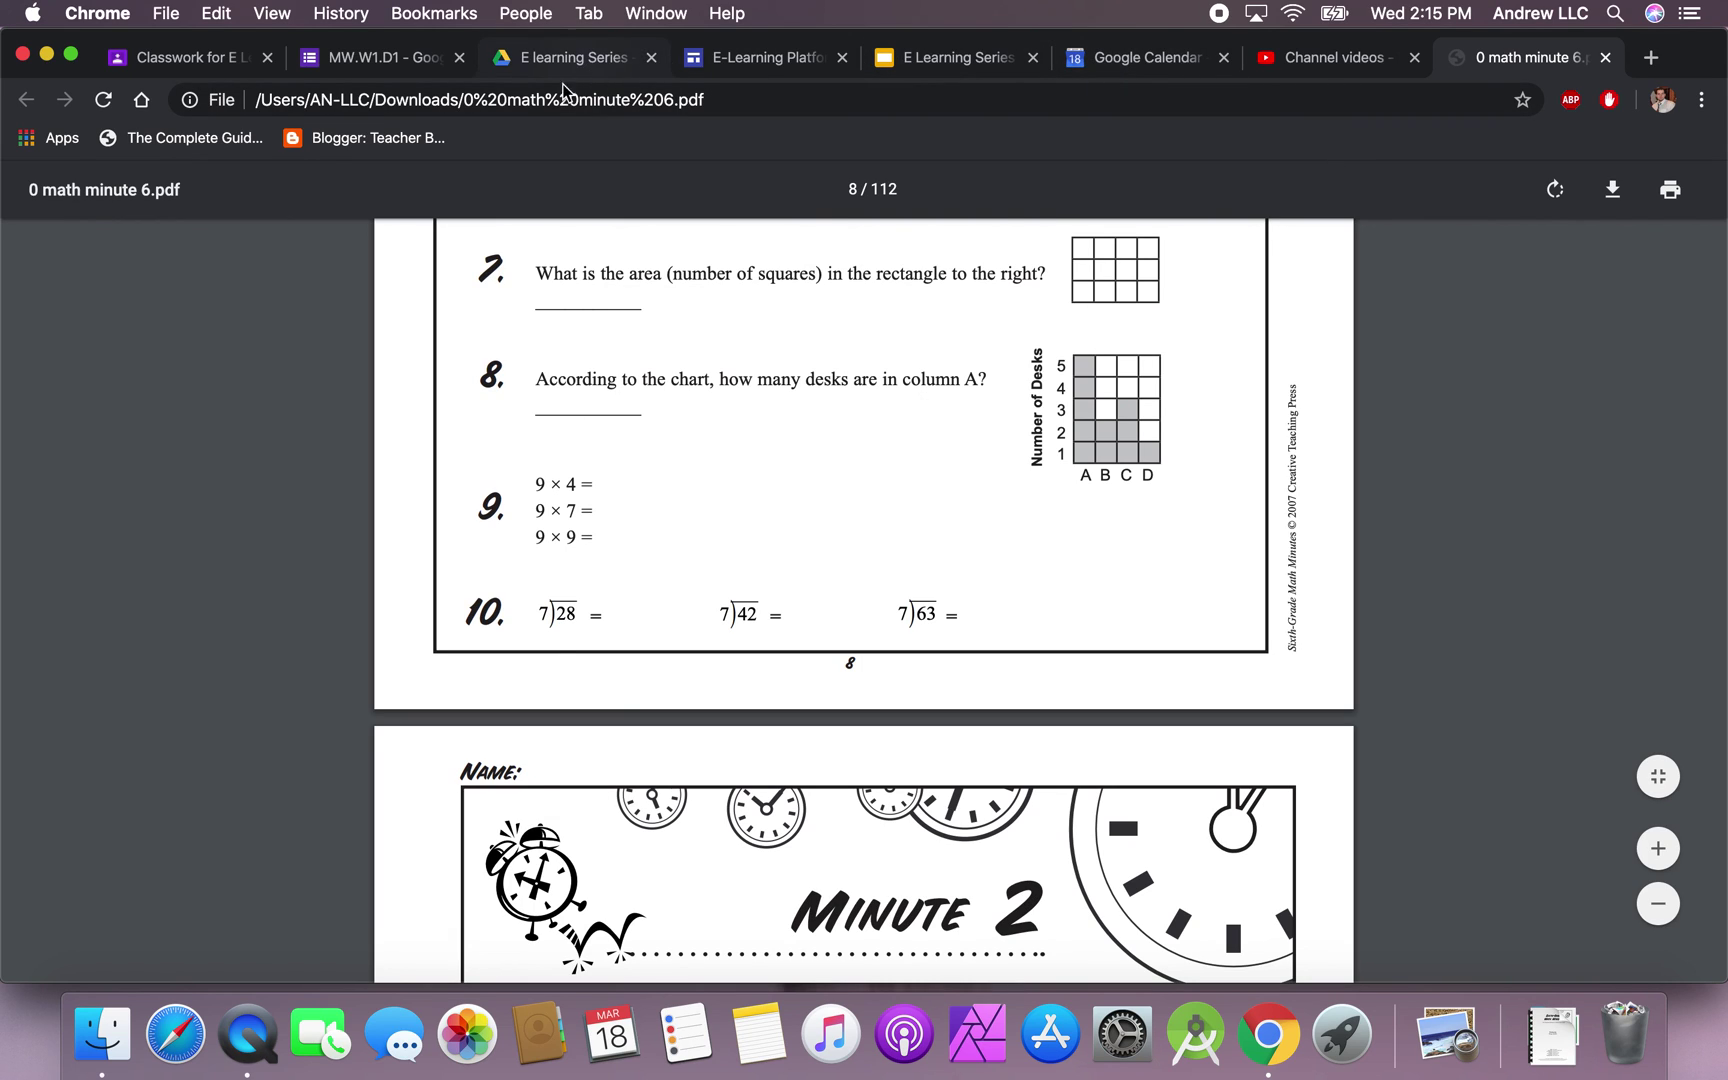
click(412, 62)
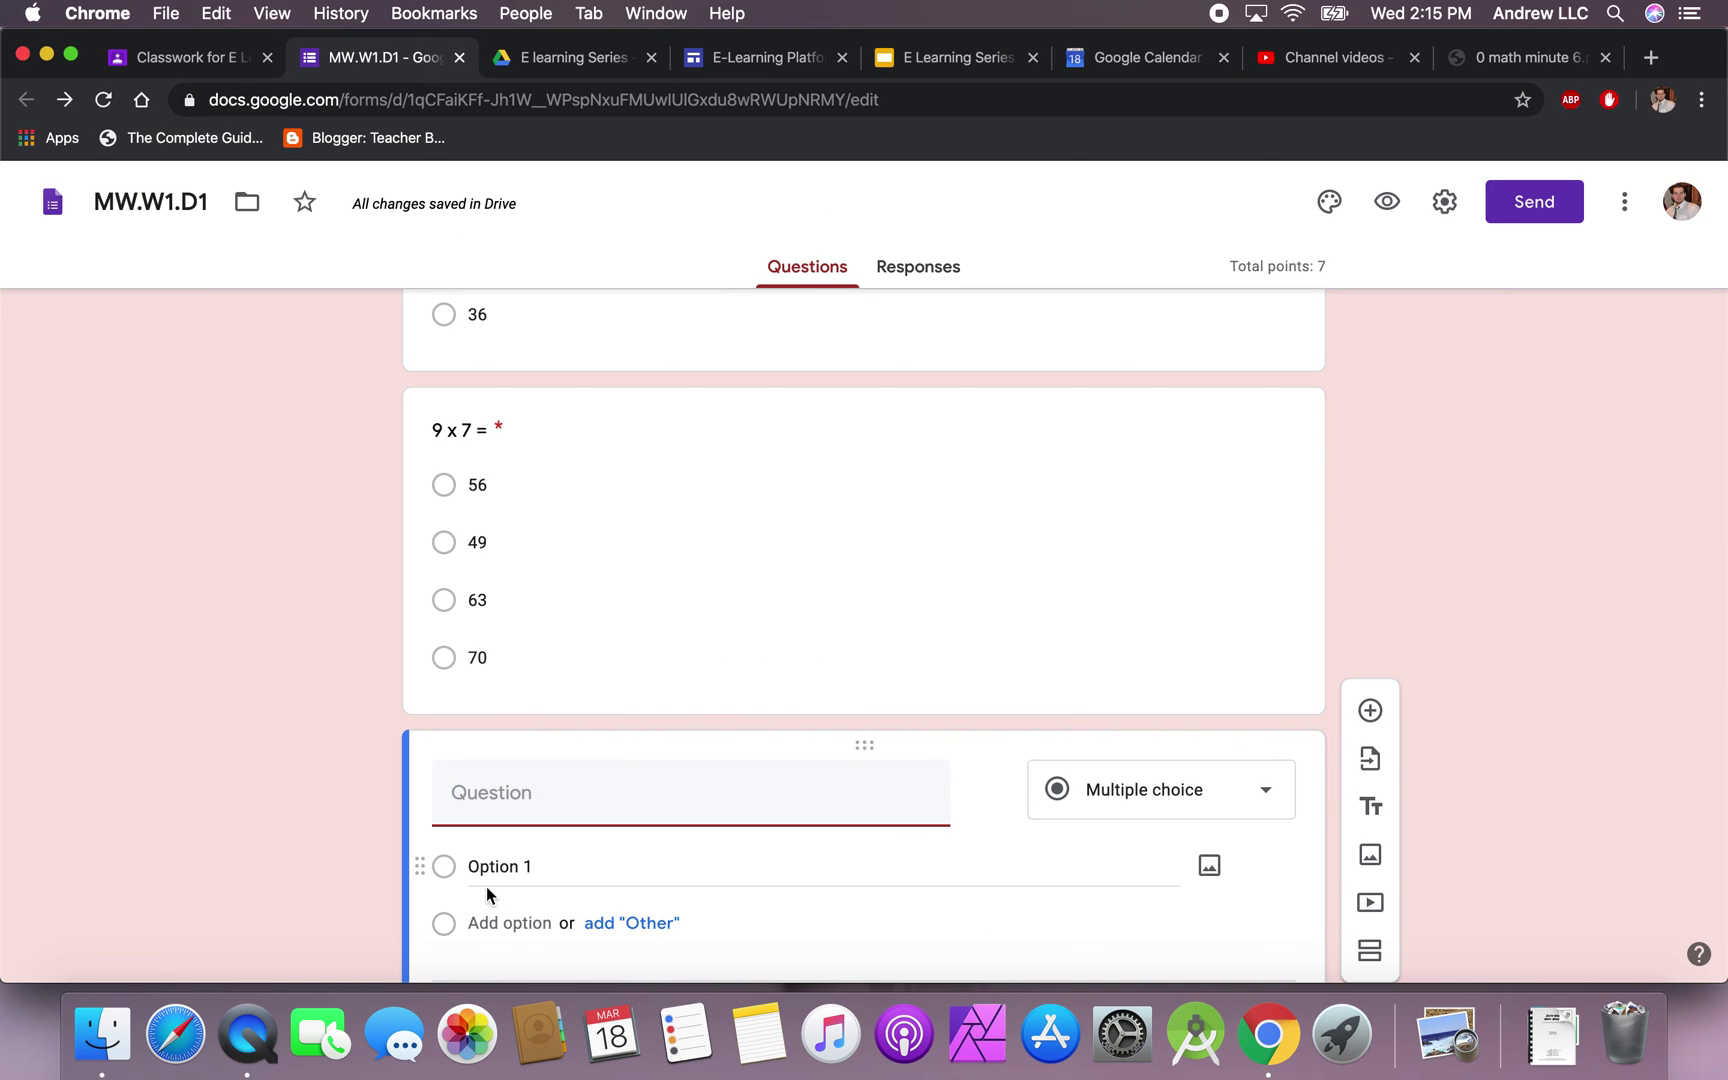
text(28)
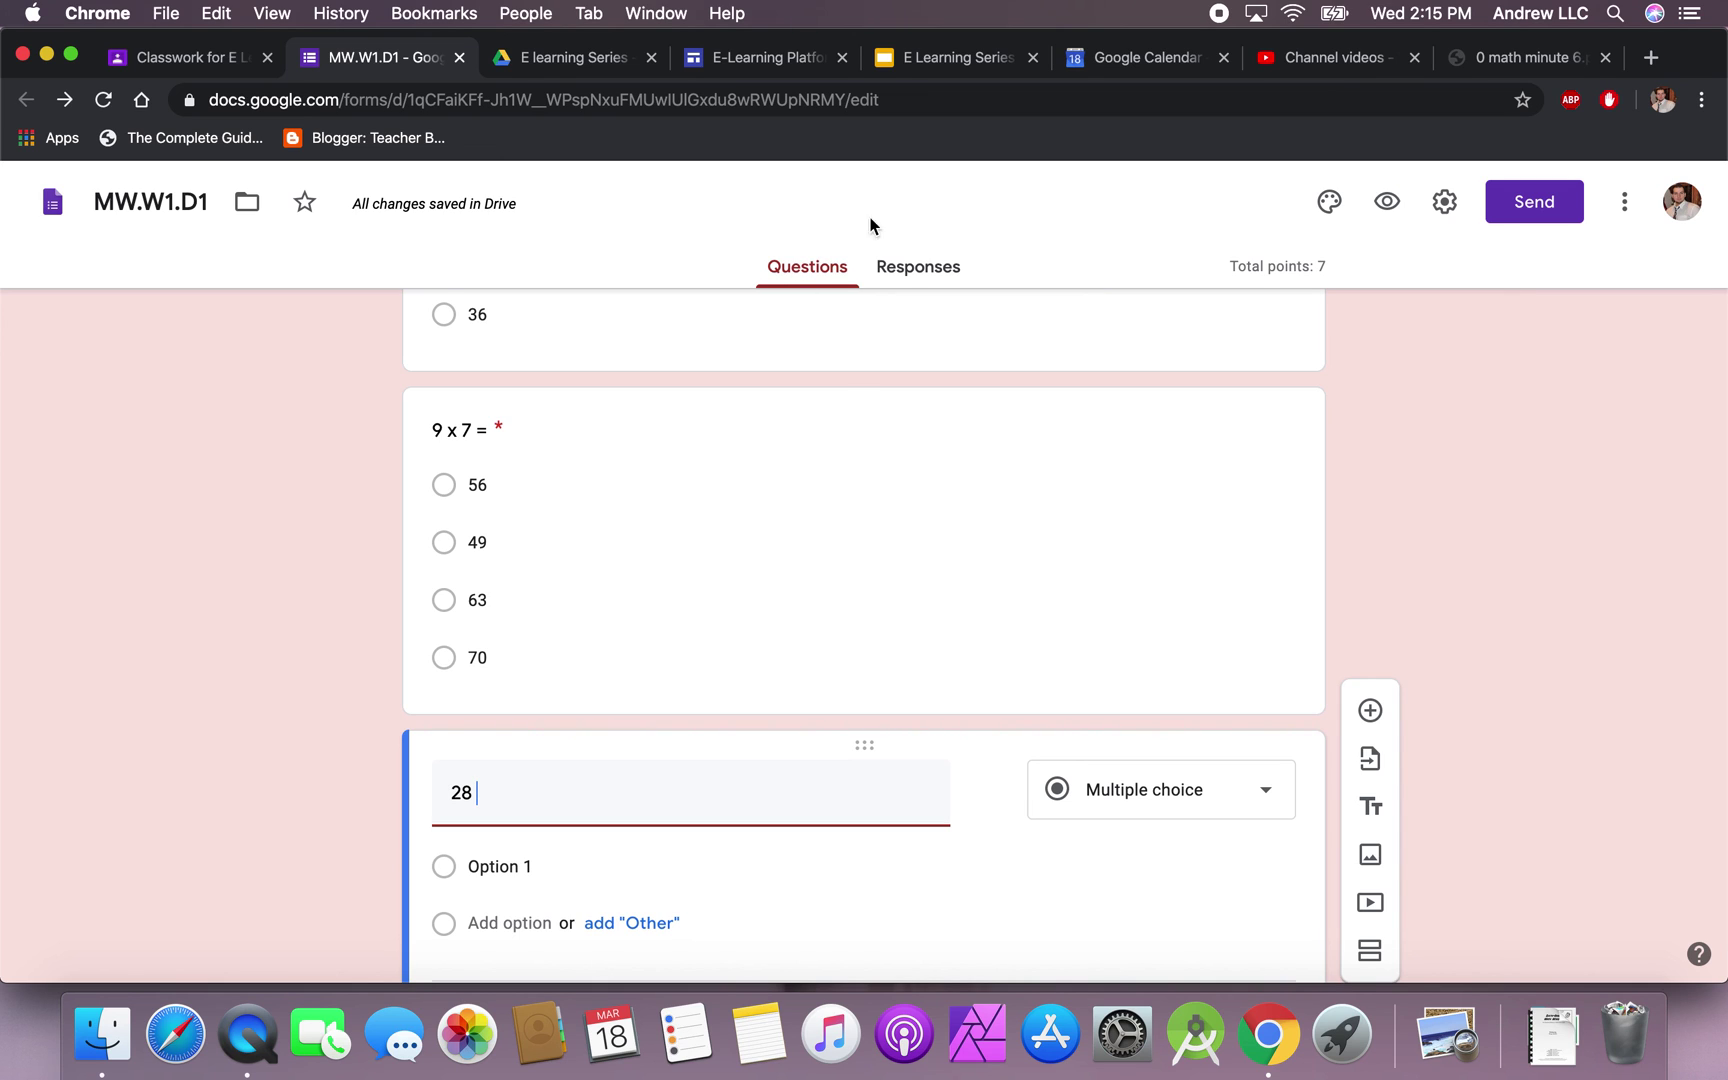
- Search Google for "division sign", copy the ÷ symbol and use it to complete the question text as "28 ÷ 7 ="
click(1651, 57)
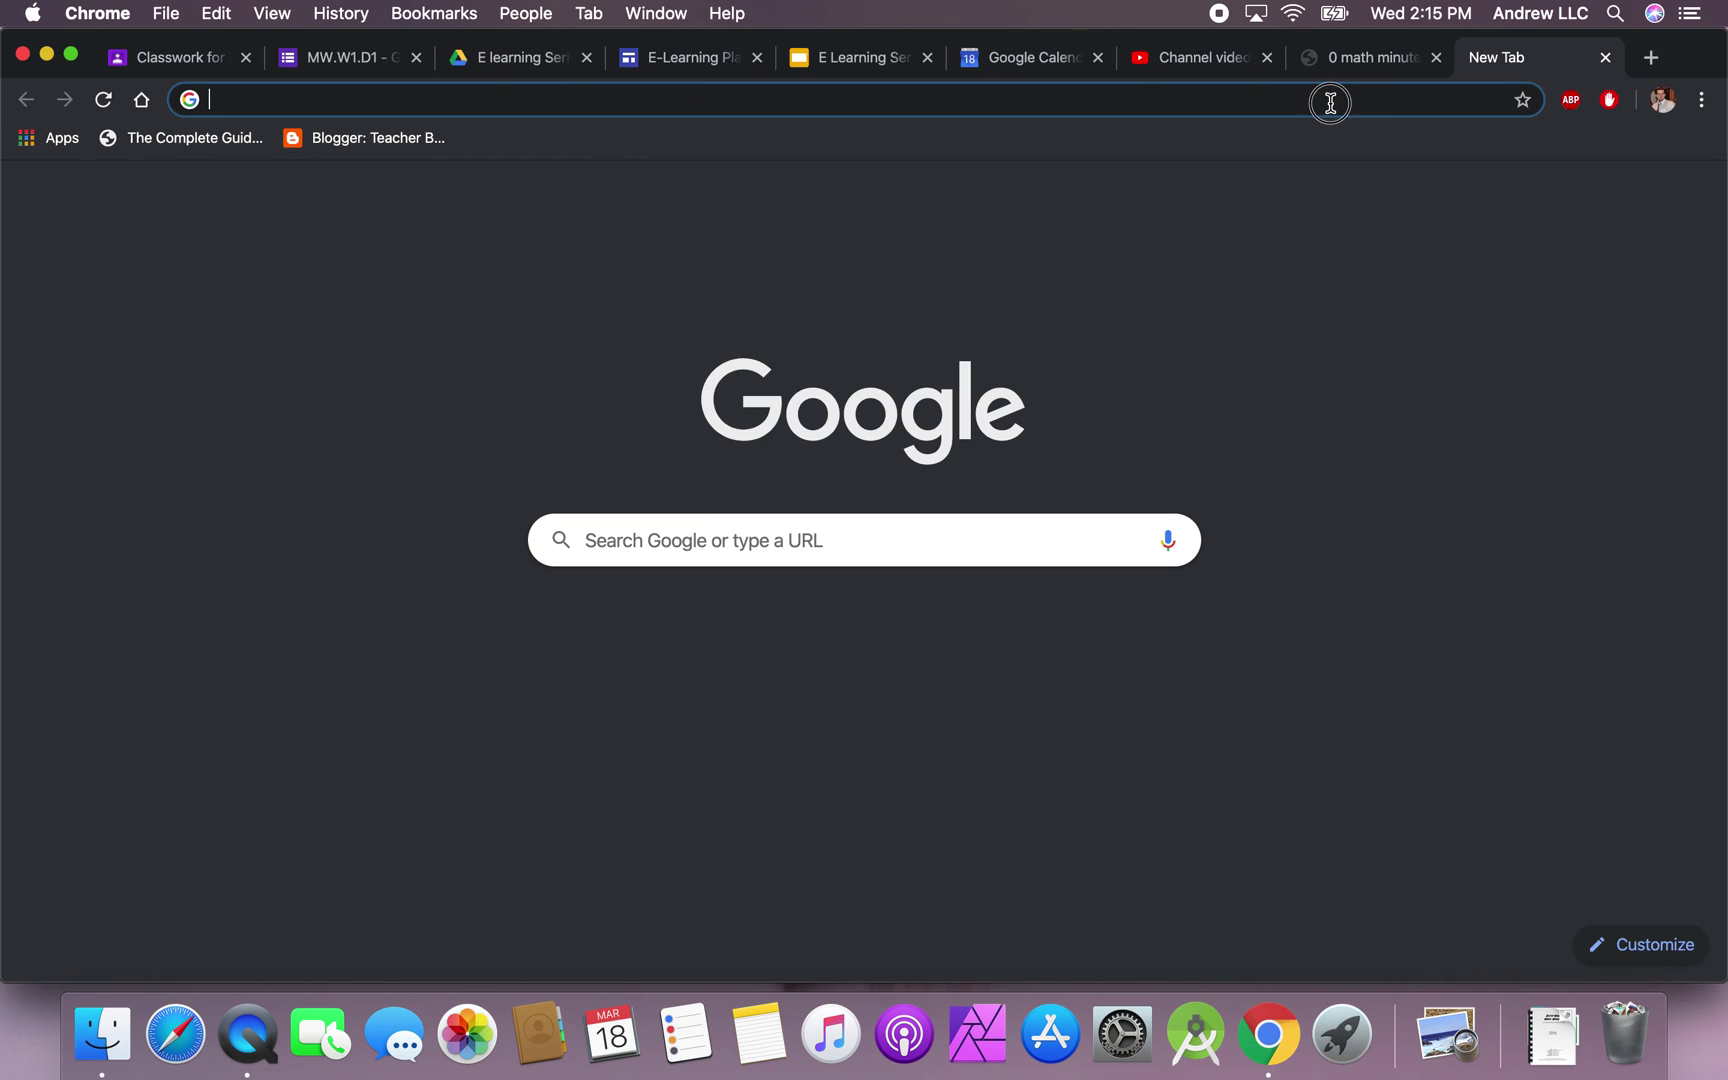
text(division sign)
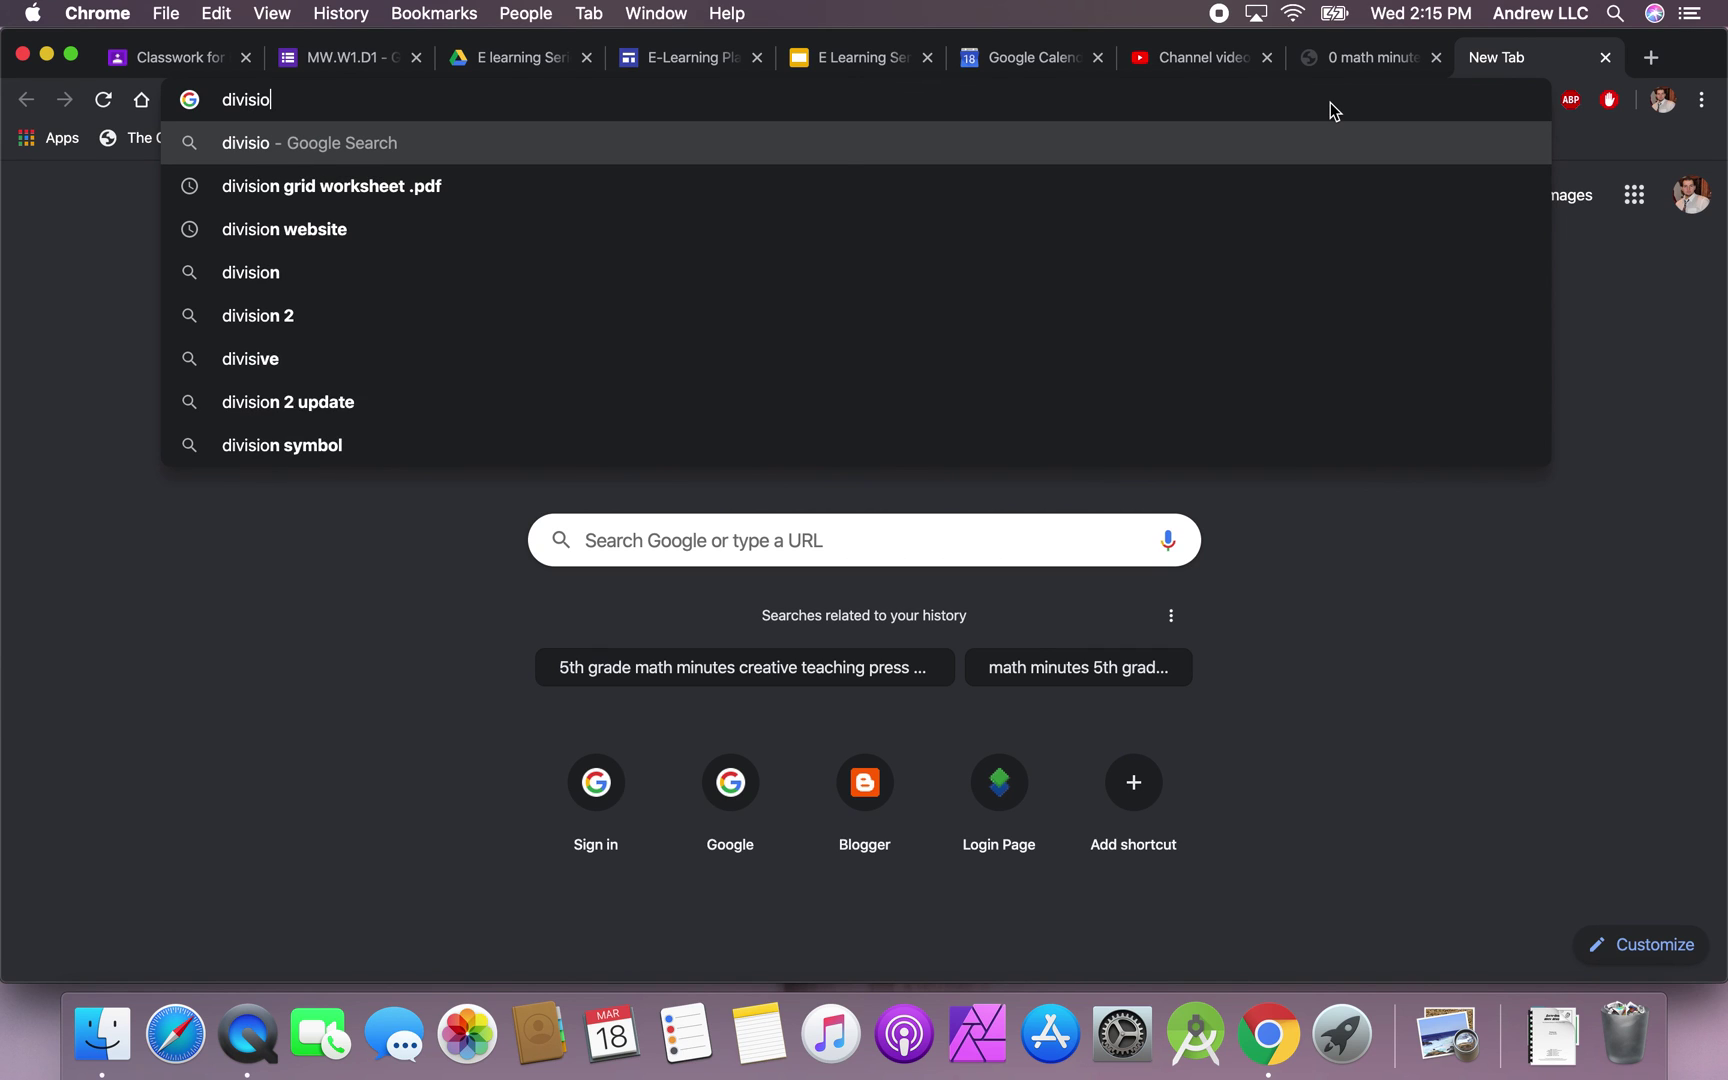
key(Return)
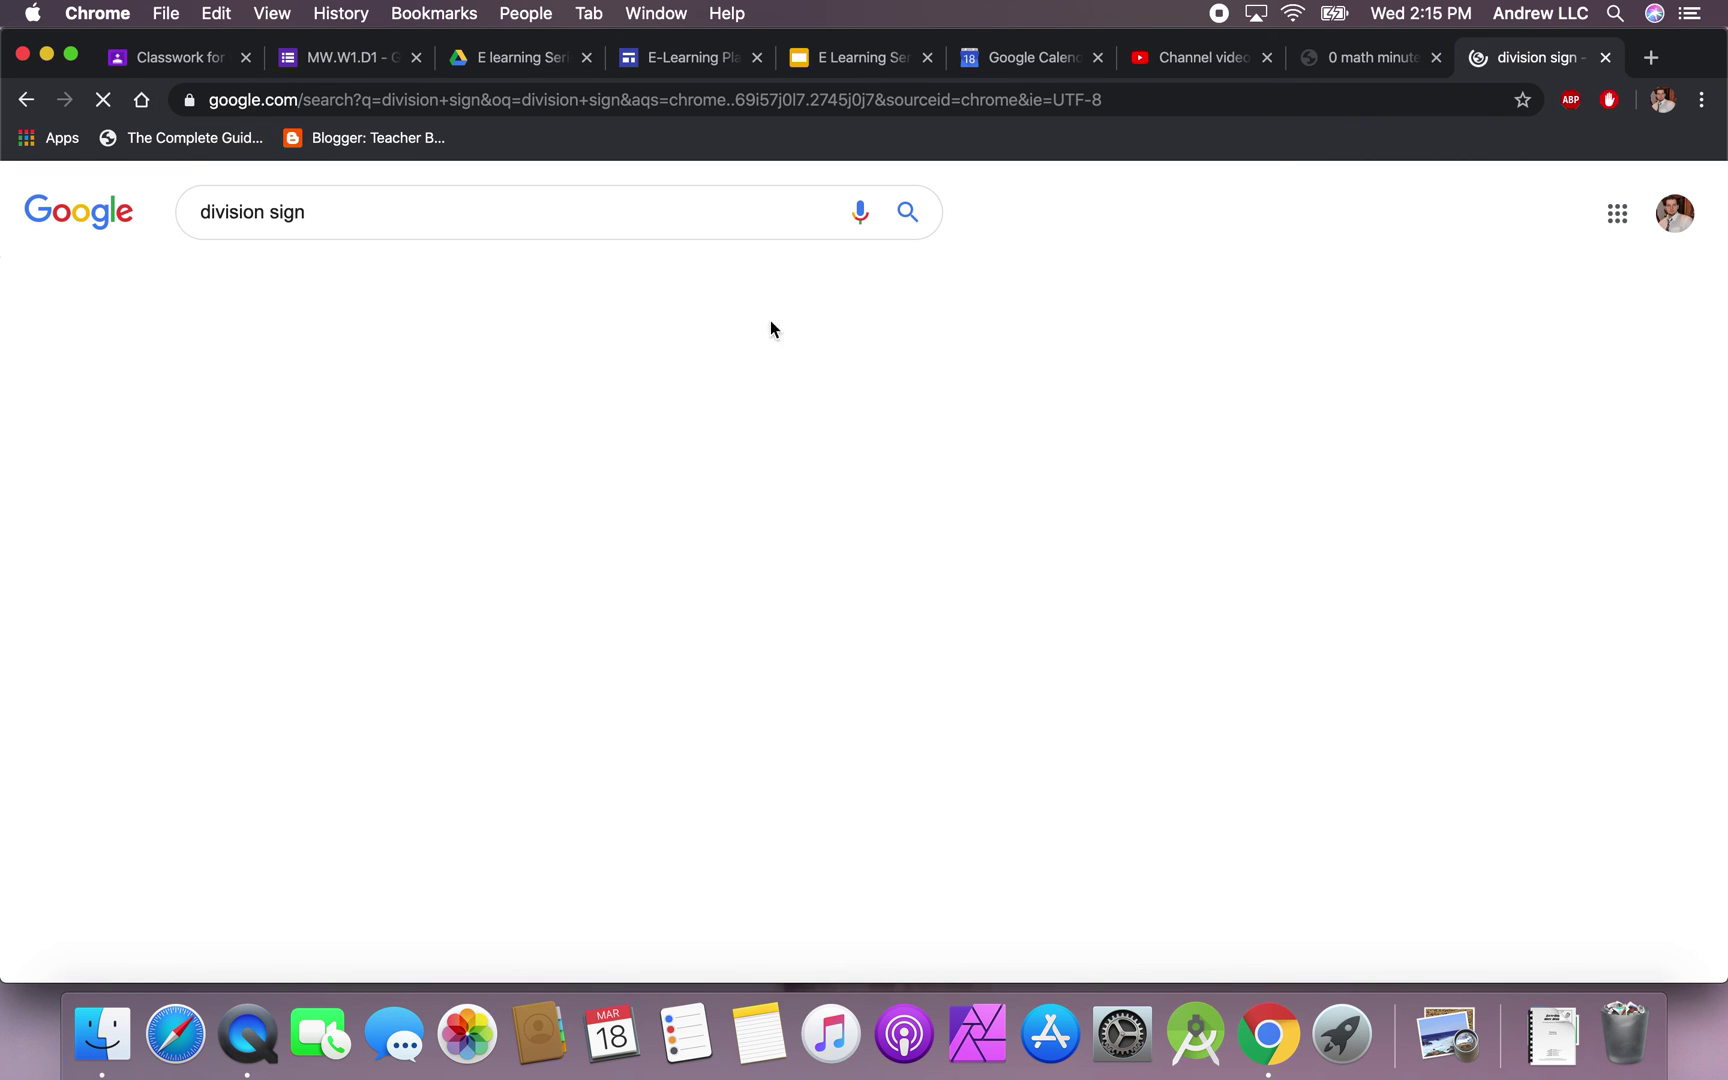
drag(222, 611, 195, 610)
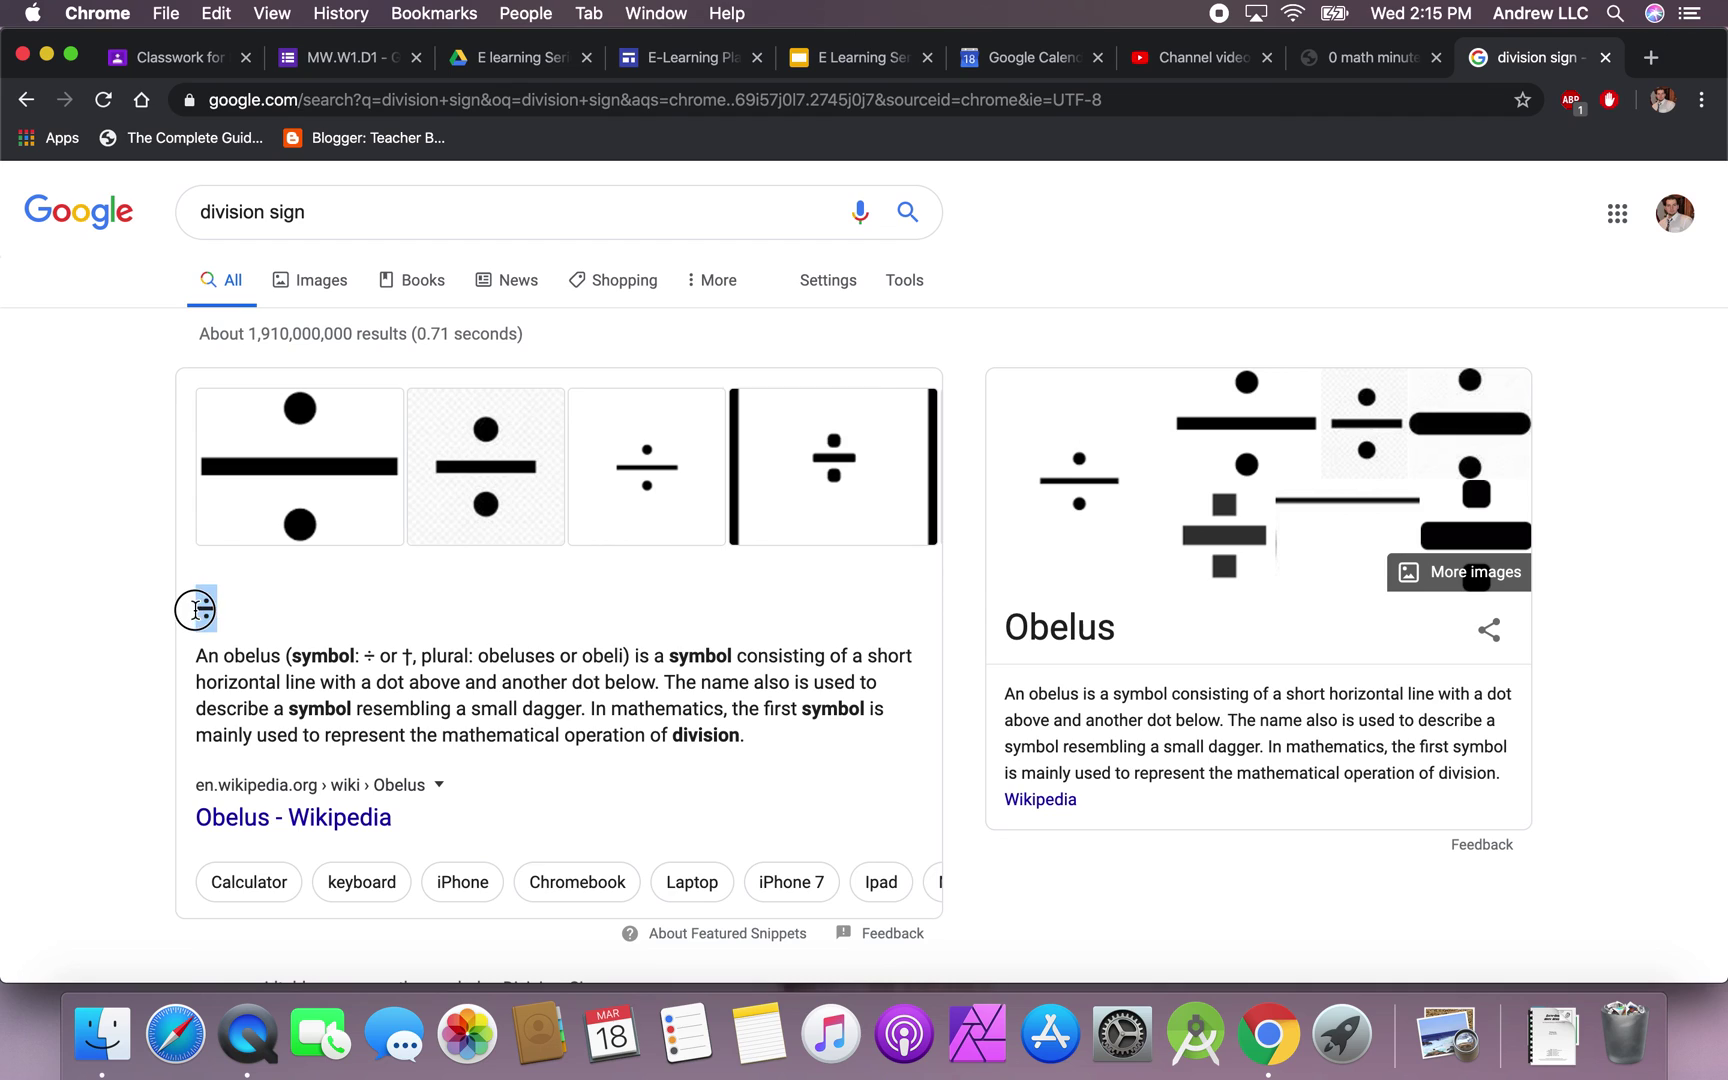
click(345, 57)
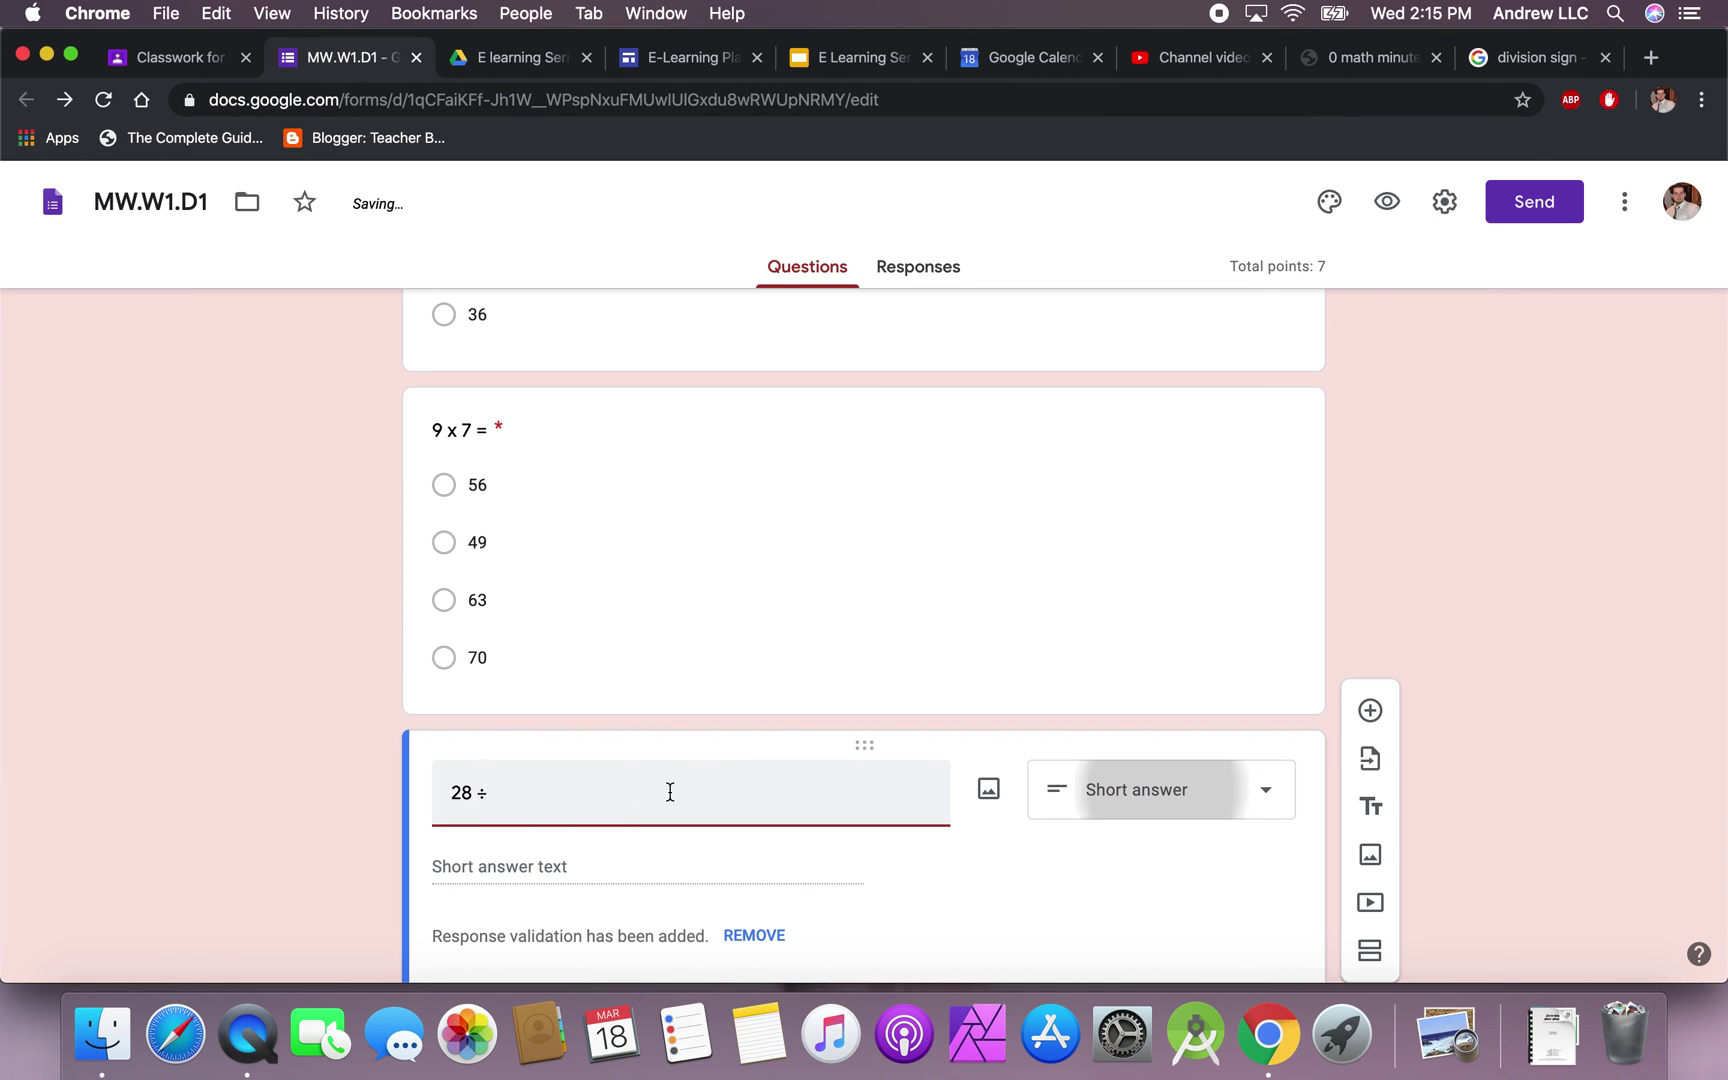
text(7 =)
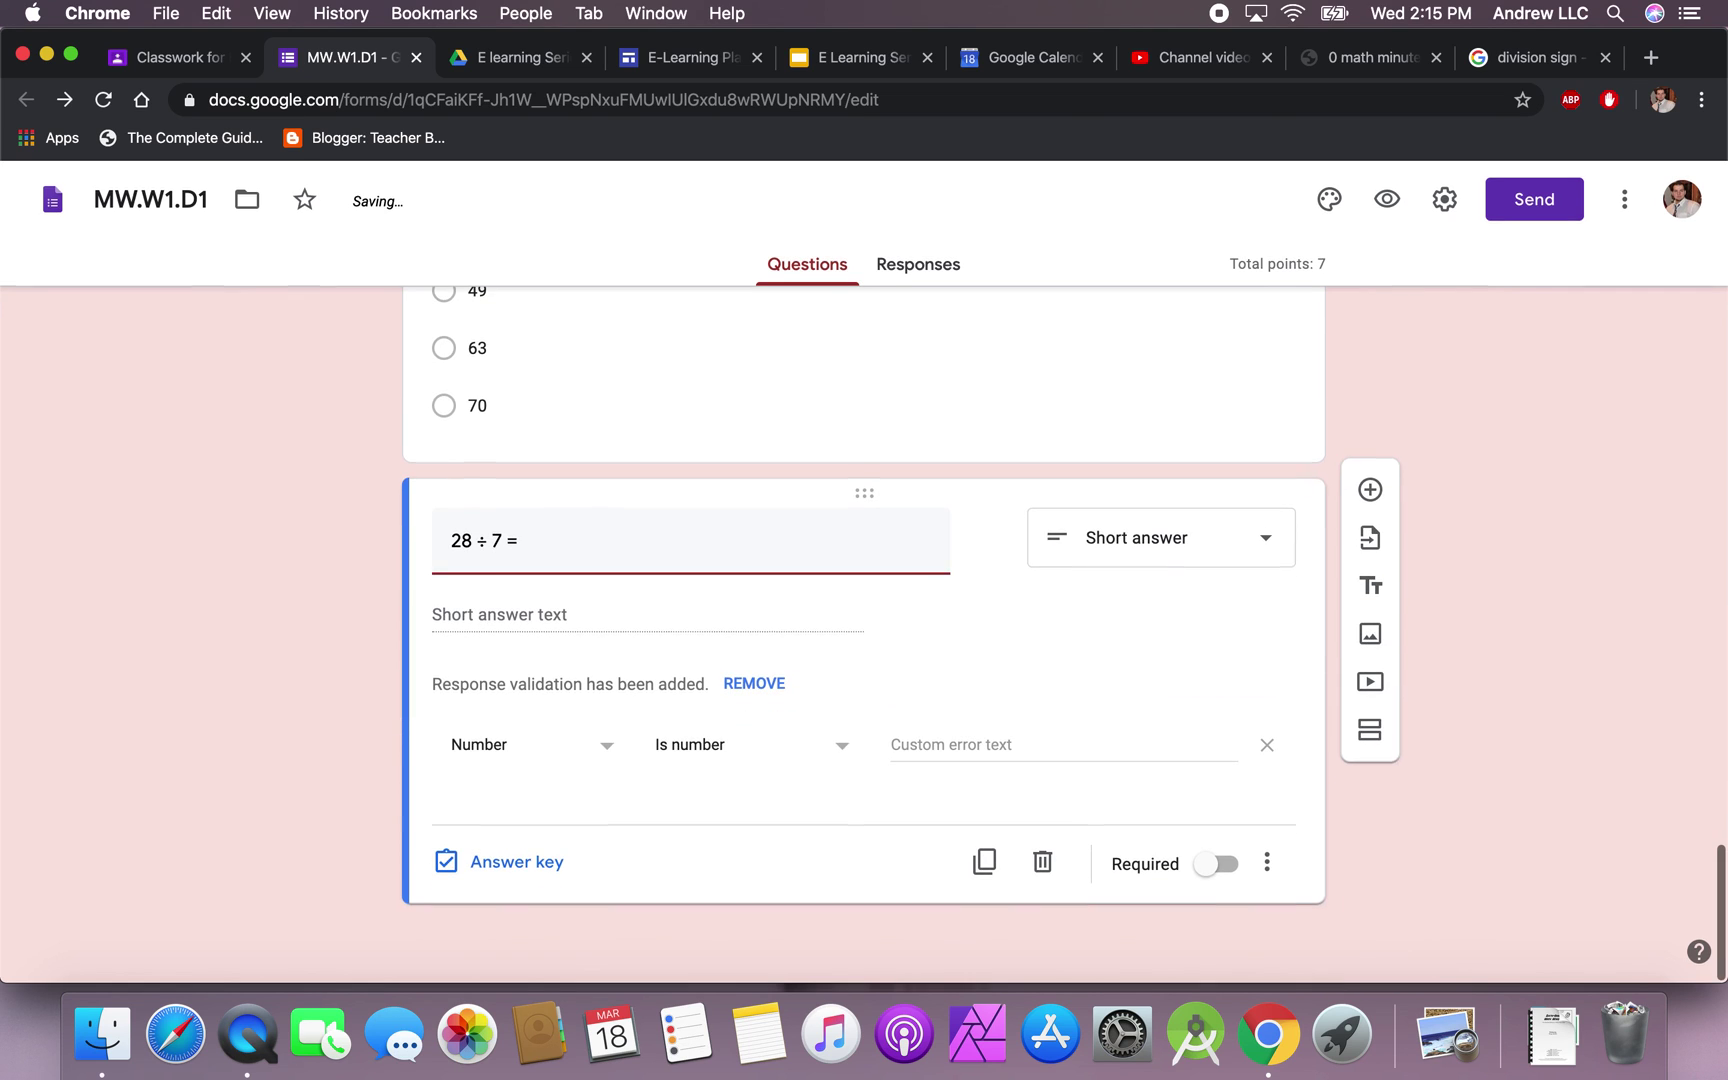
- Remove the response validation from the "28 ÷ 7 =" question and change its type to multiple choice
click(1268, 757)
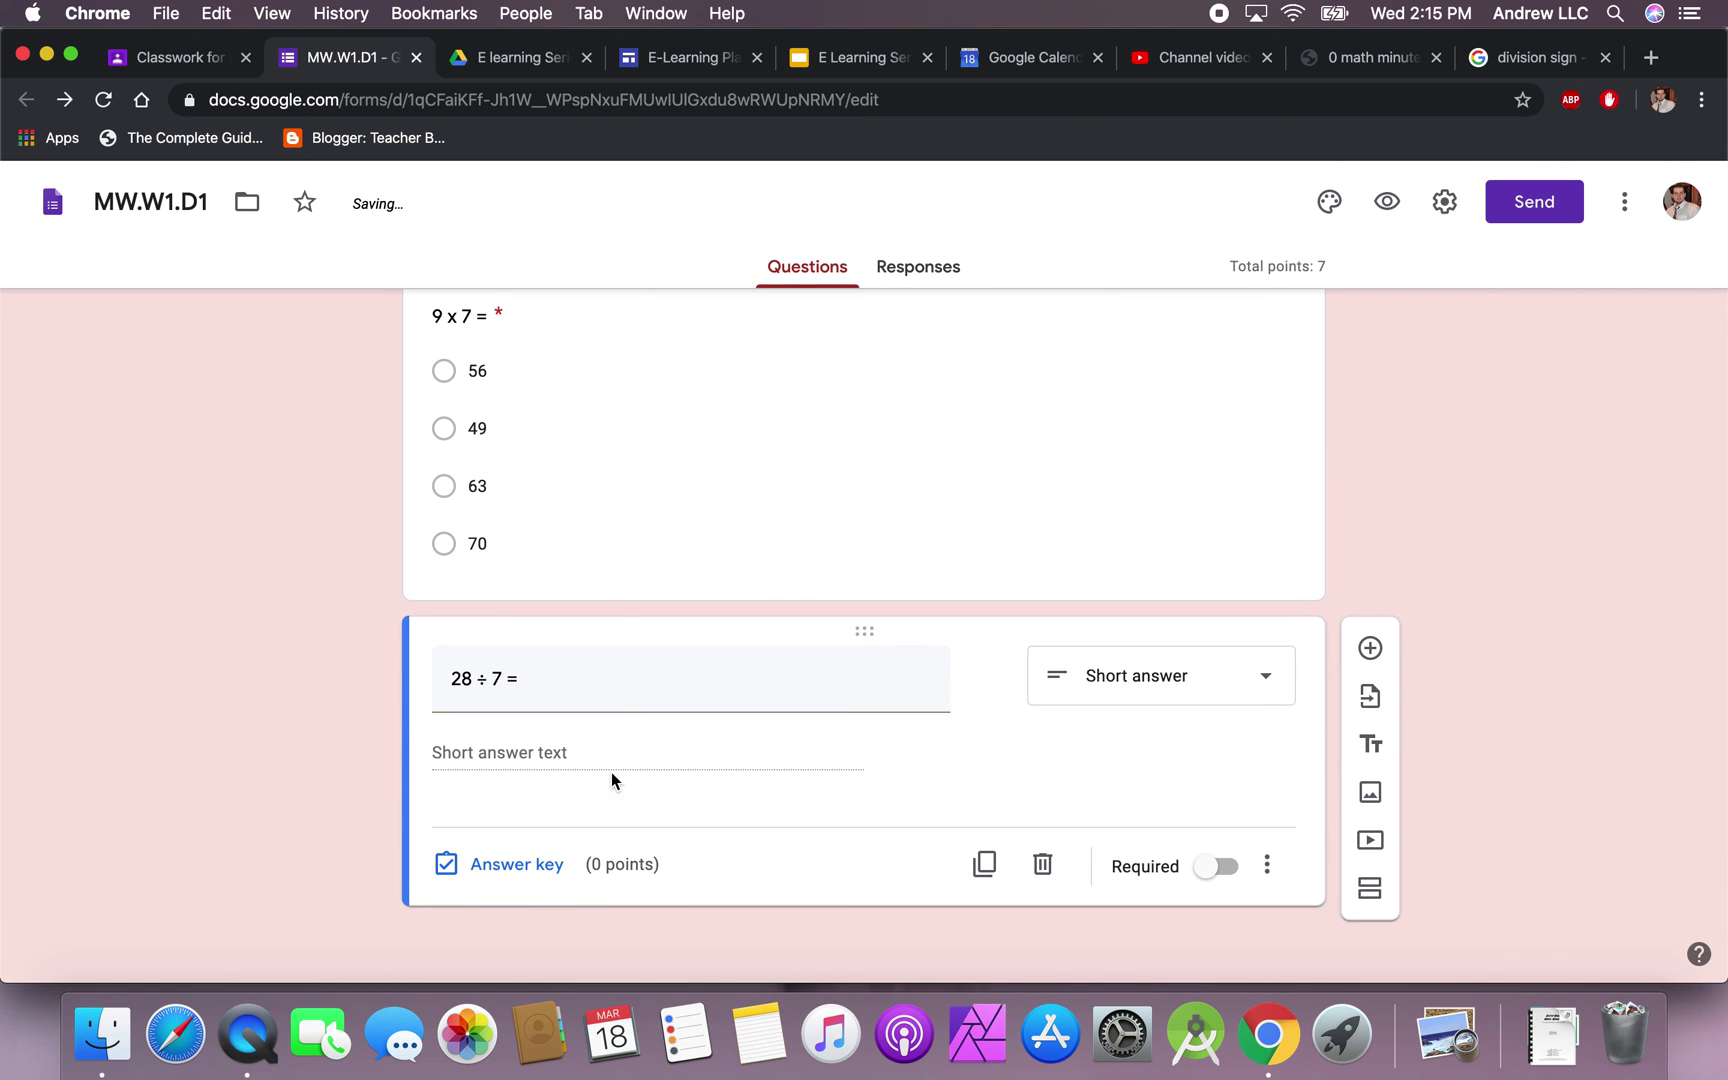
click(1160, 676)
click(1170, 391)
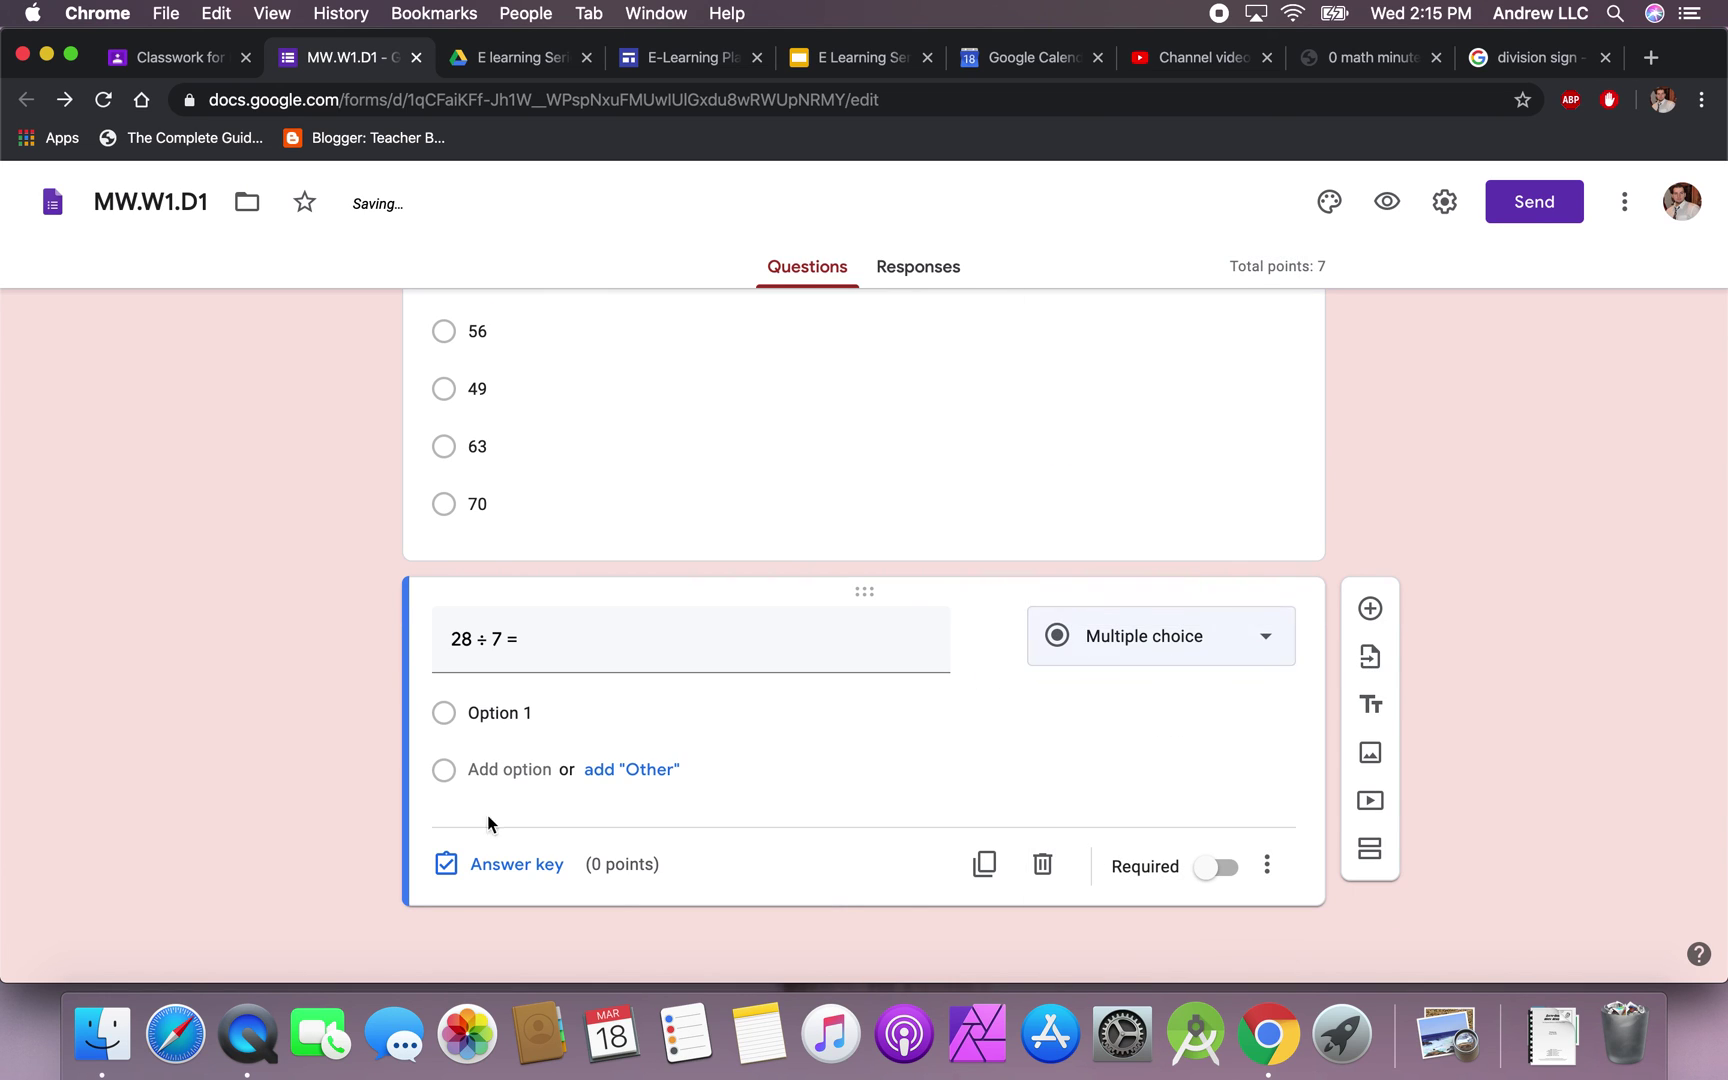
- Enter 3, 4, 5 and 6 as the multiple-choice options of the "28 ÷ 7 =" question
click(515, 712)
text(3)
click(512, 769)
text(4)
click(518, 772)
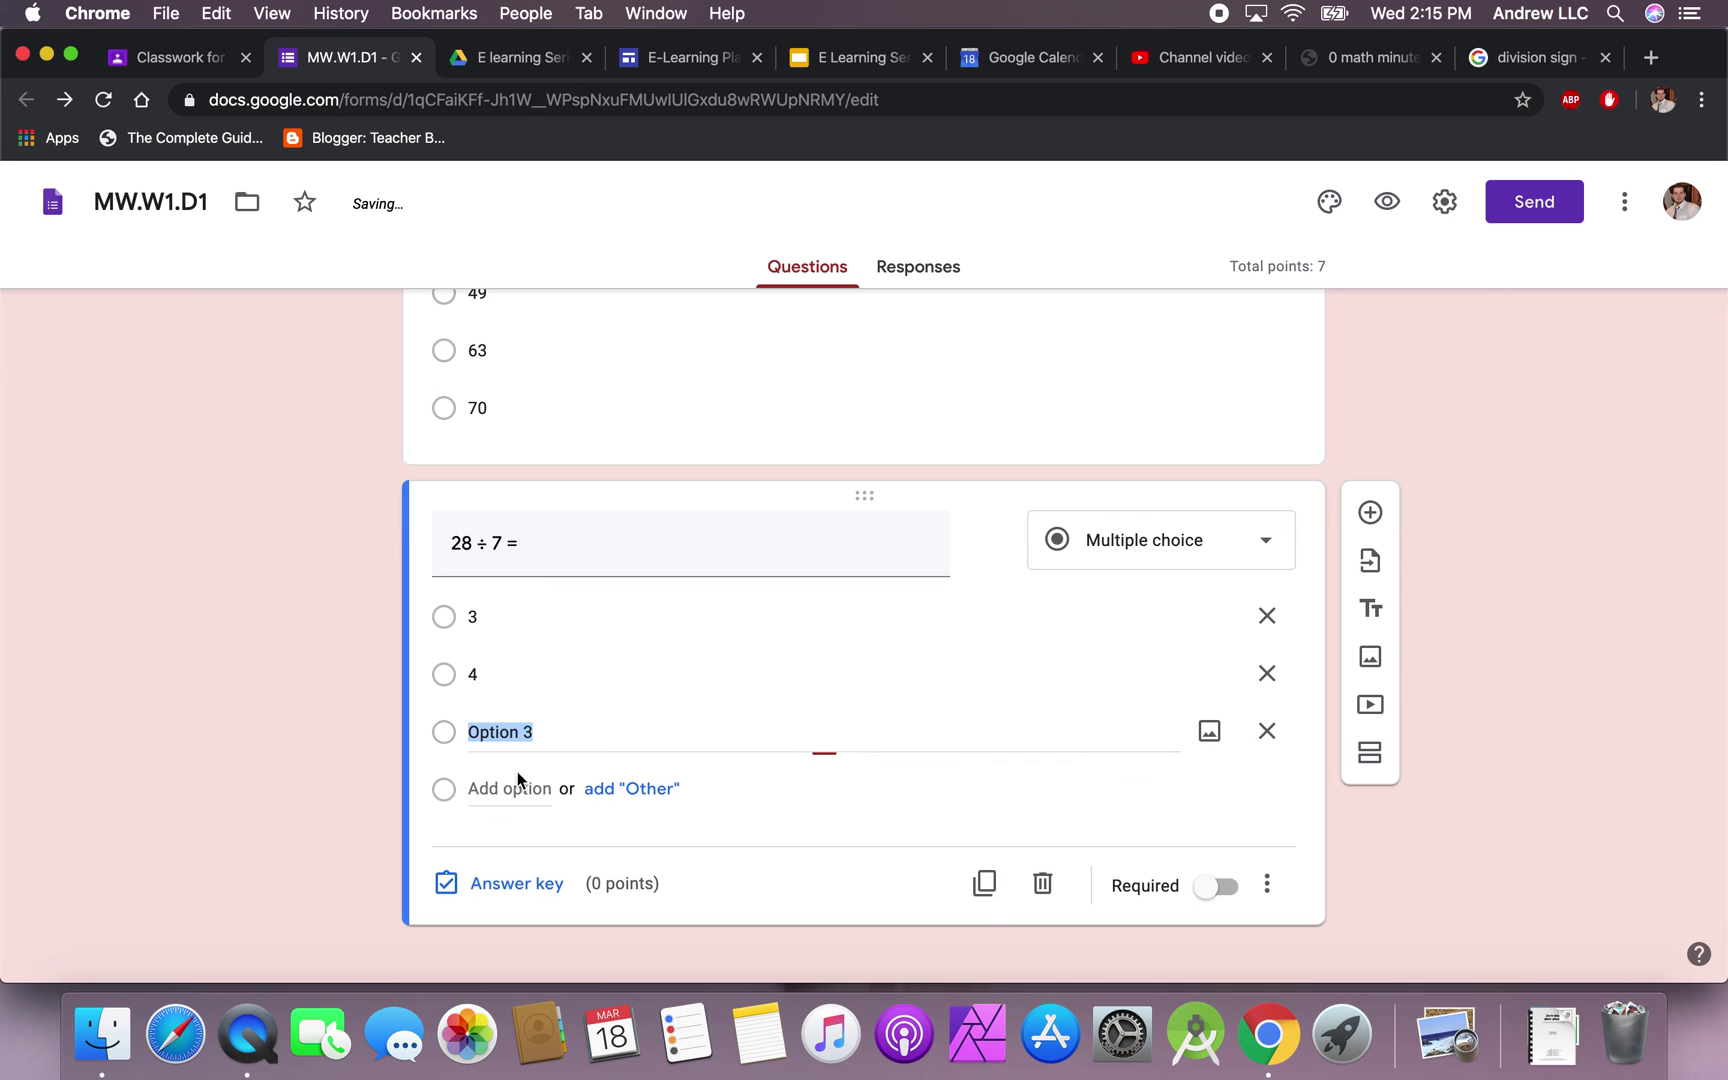
text(5)
click(514, 789)
text(6)
- Mark 4 as the correct answer of the "28 ÷ 7 =" question in its answer key
click(505, 938)
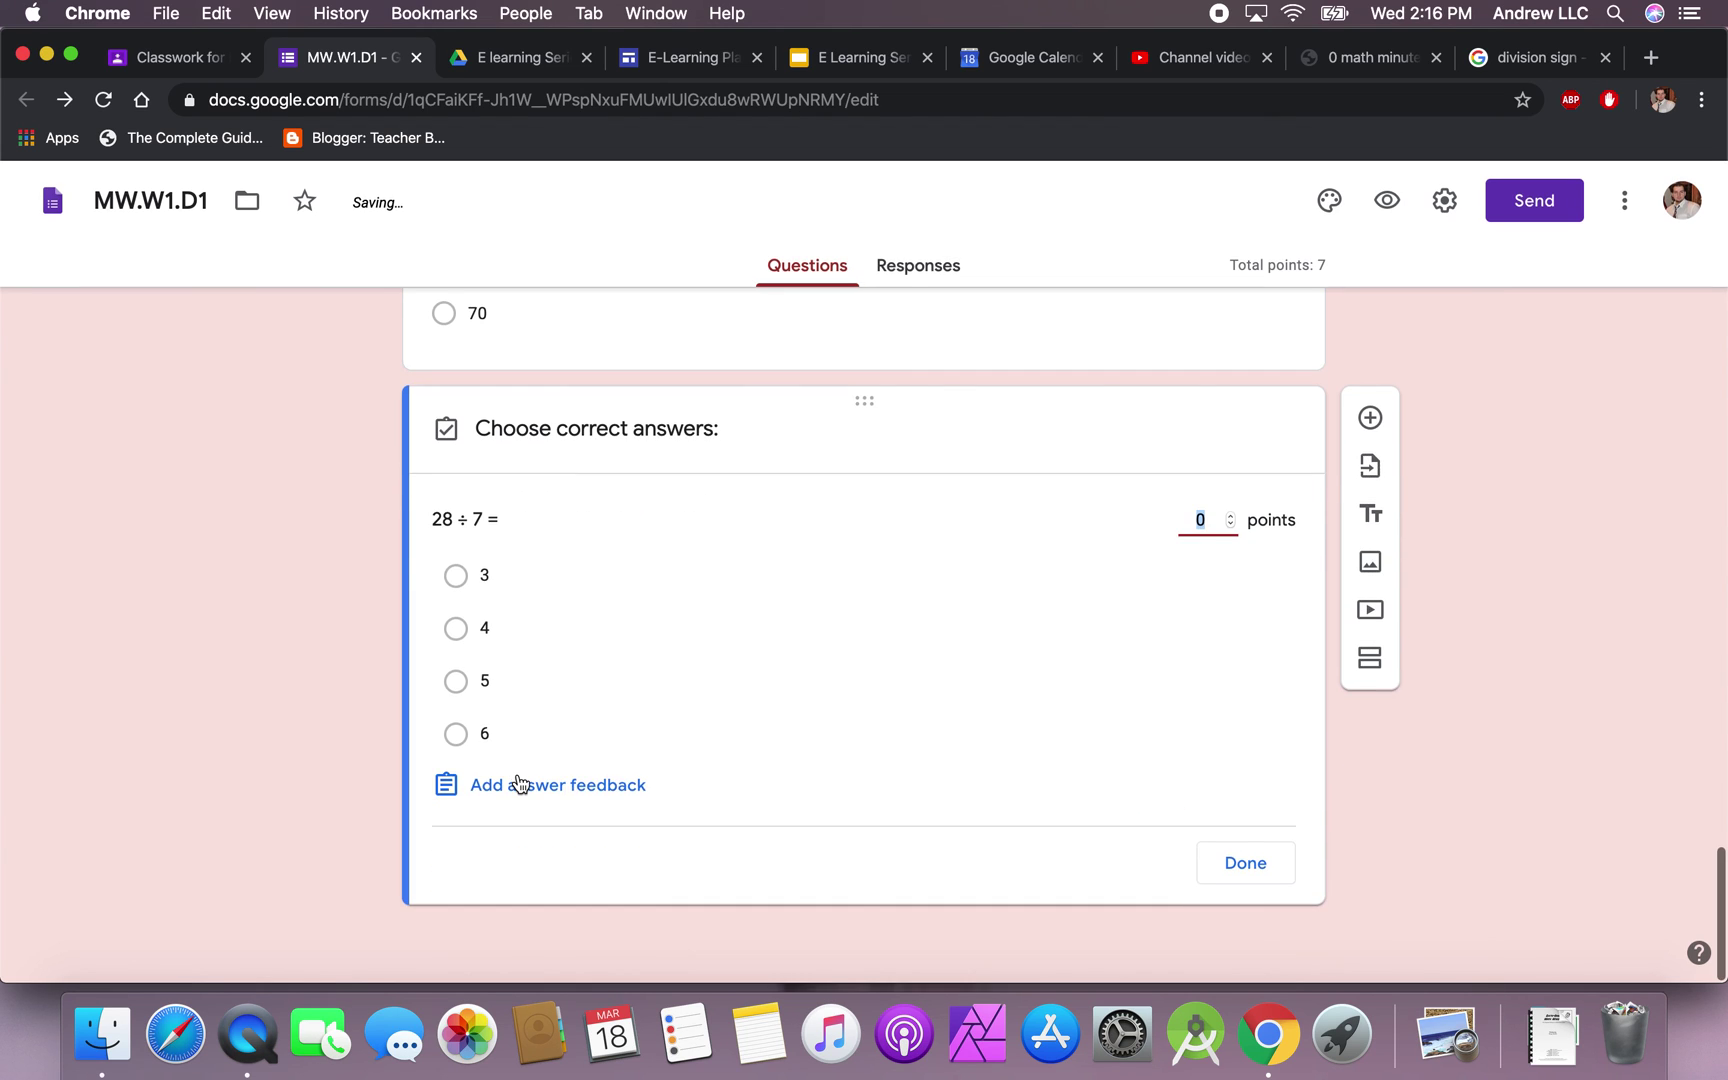
click(487, 640)
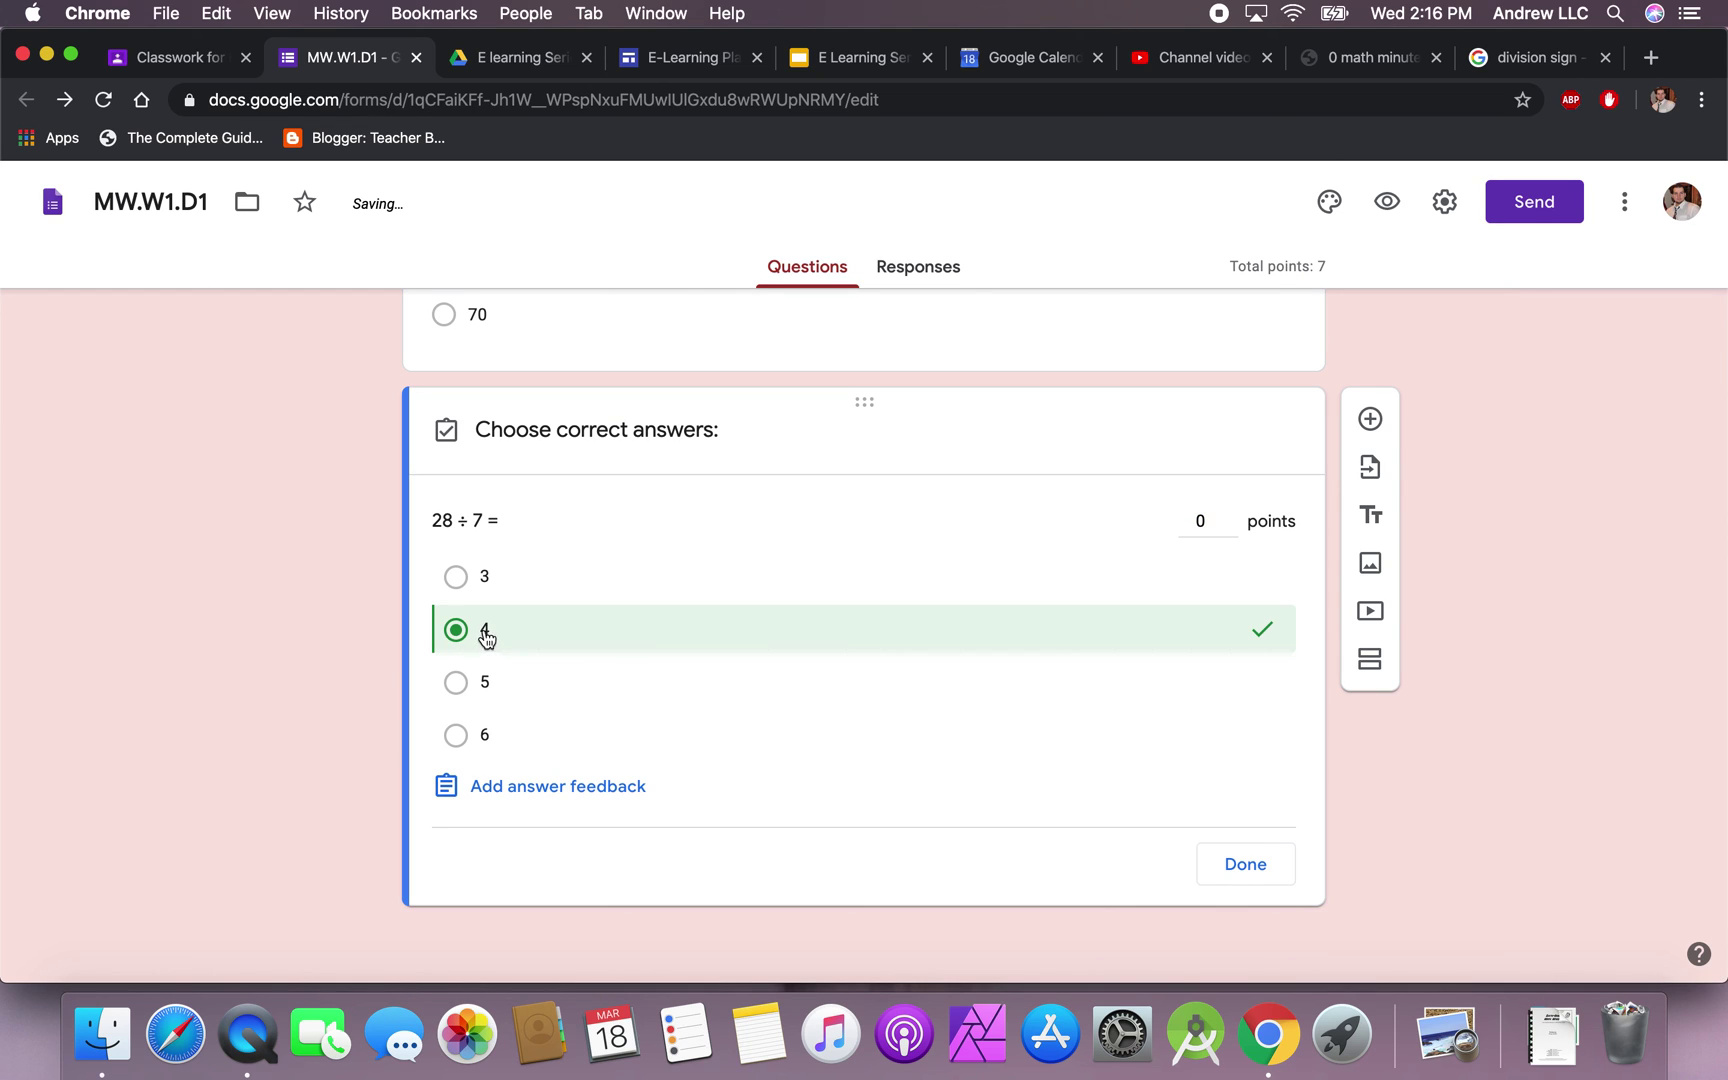
click(1245, 864)
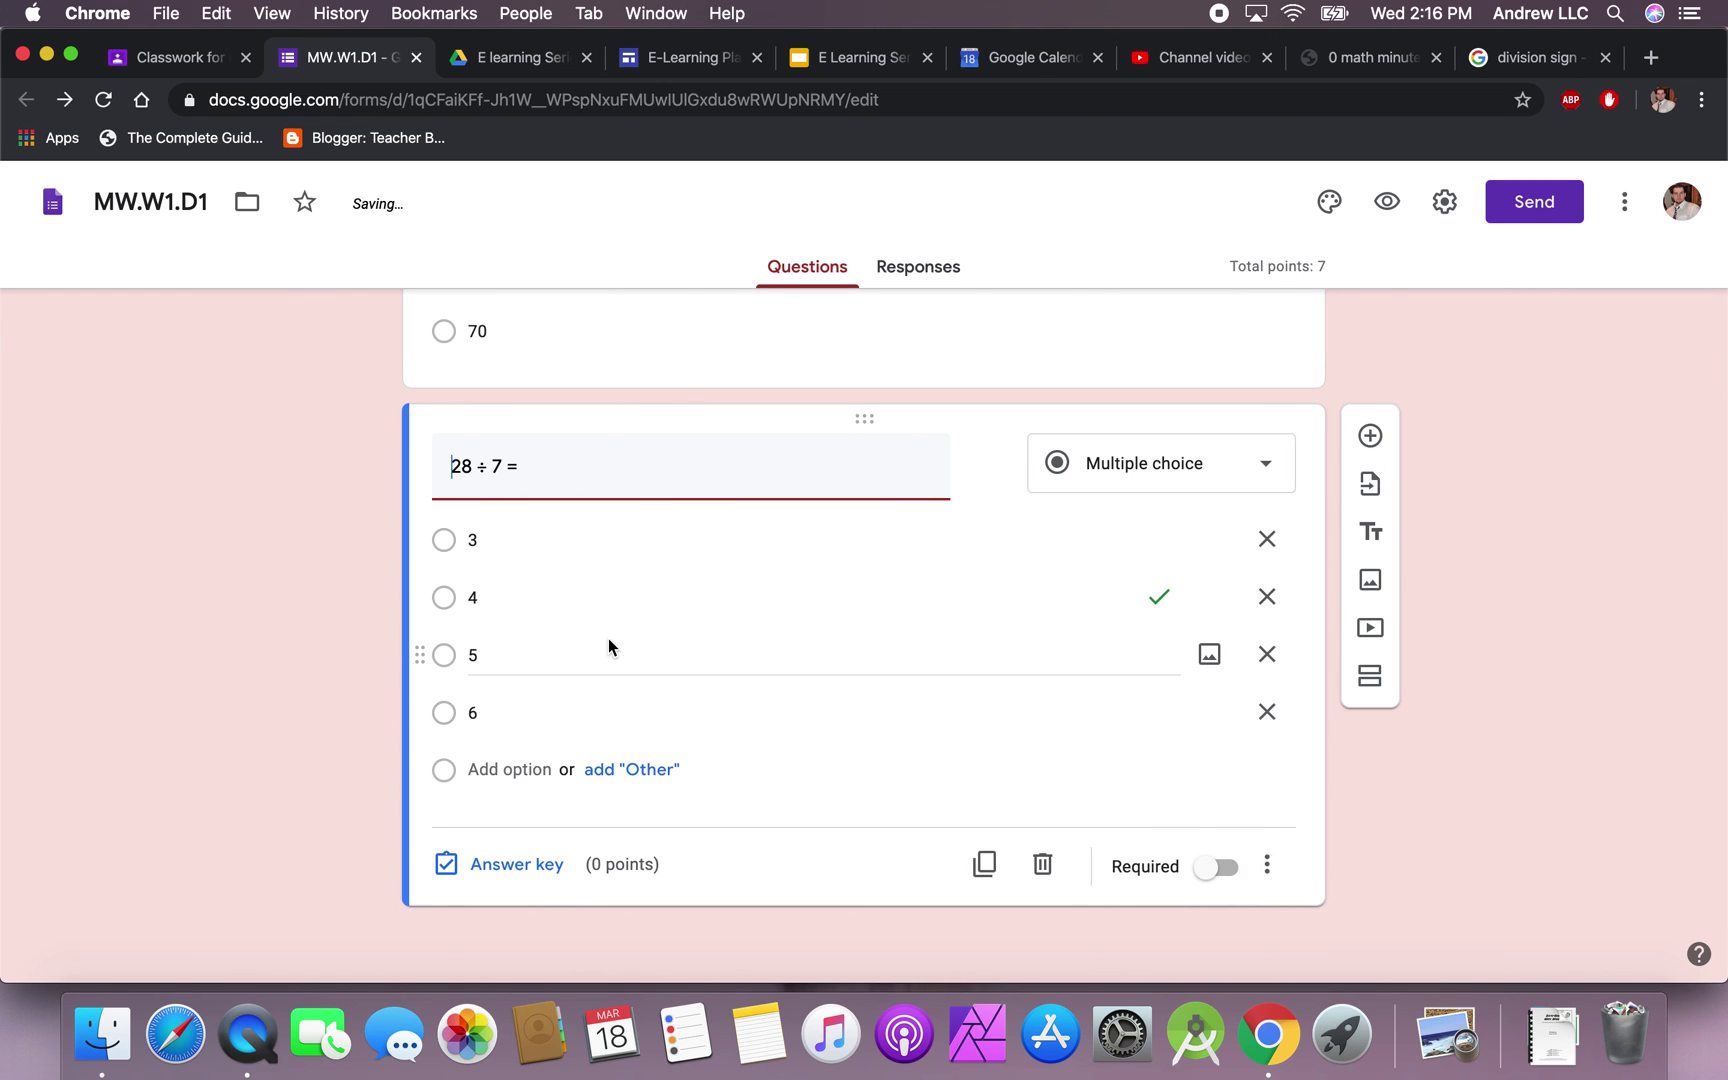
- Copy the "28 ÷ 7 =" text into a new question and edit it to read "42 ÷ 7 ="
click(568, 473)
key(super+c)
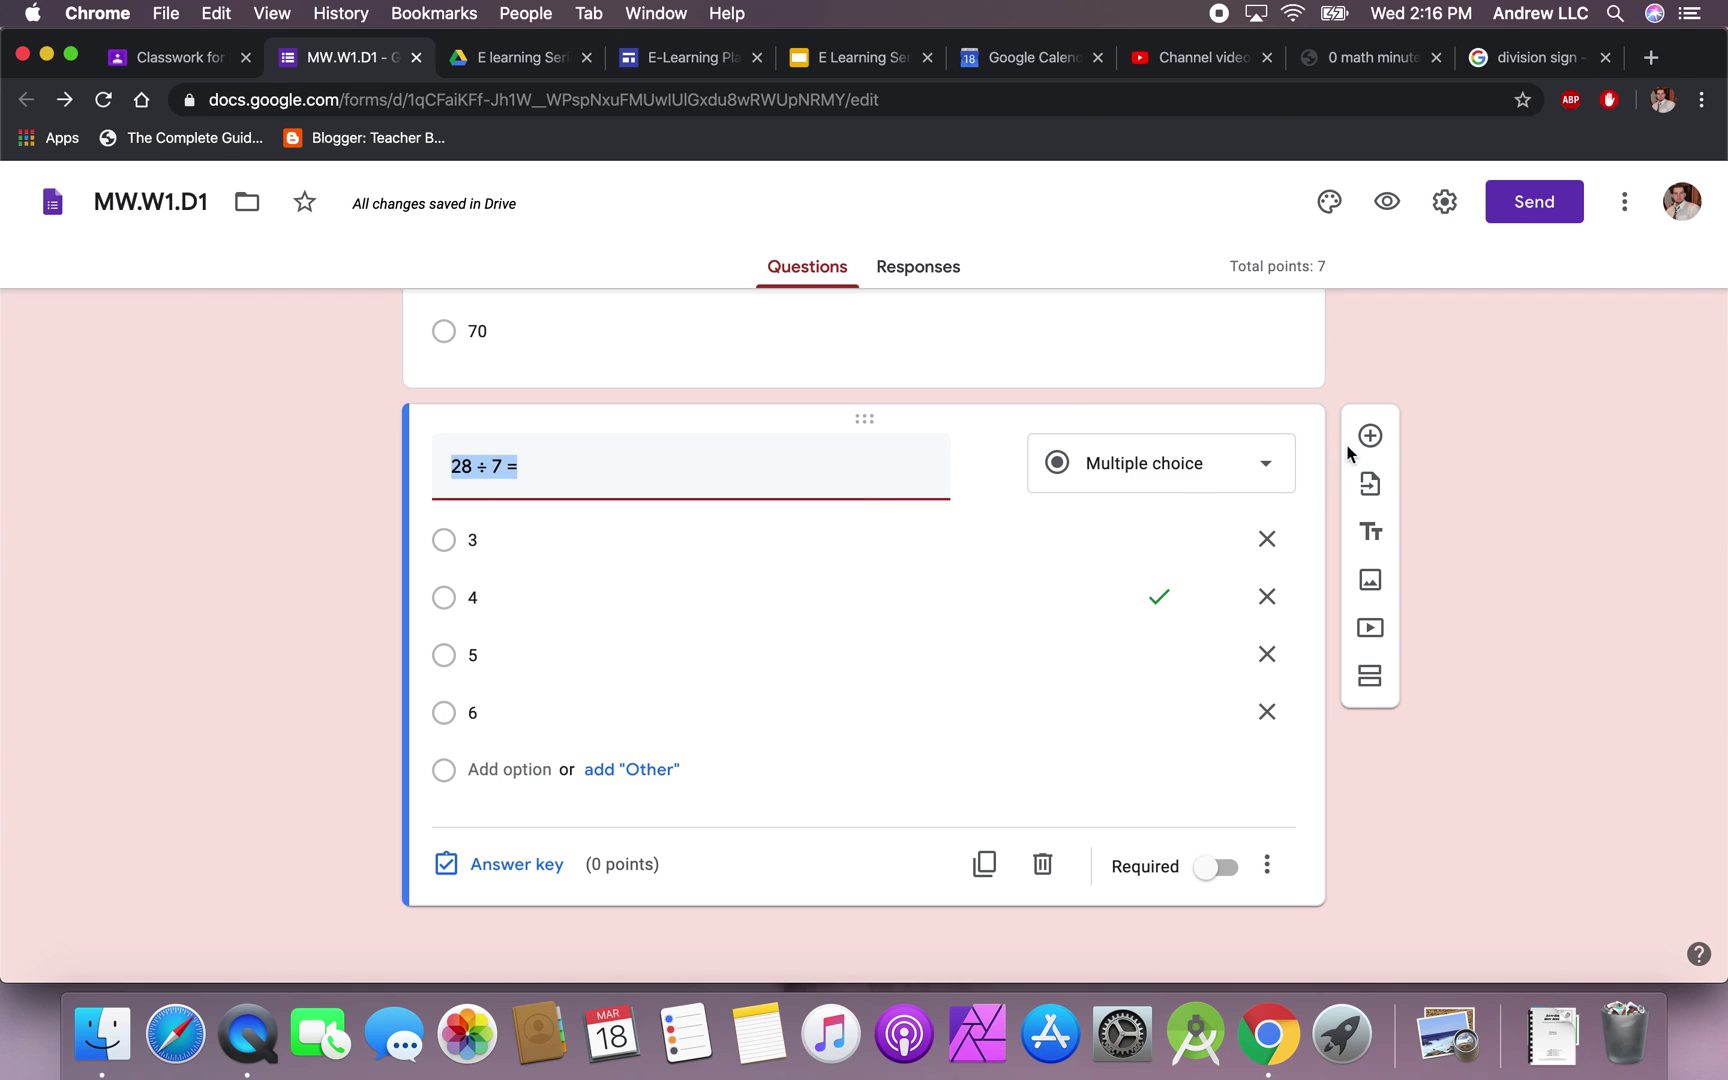
click(1348, 447)
key(super+v)
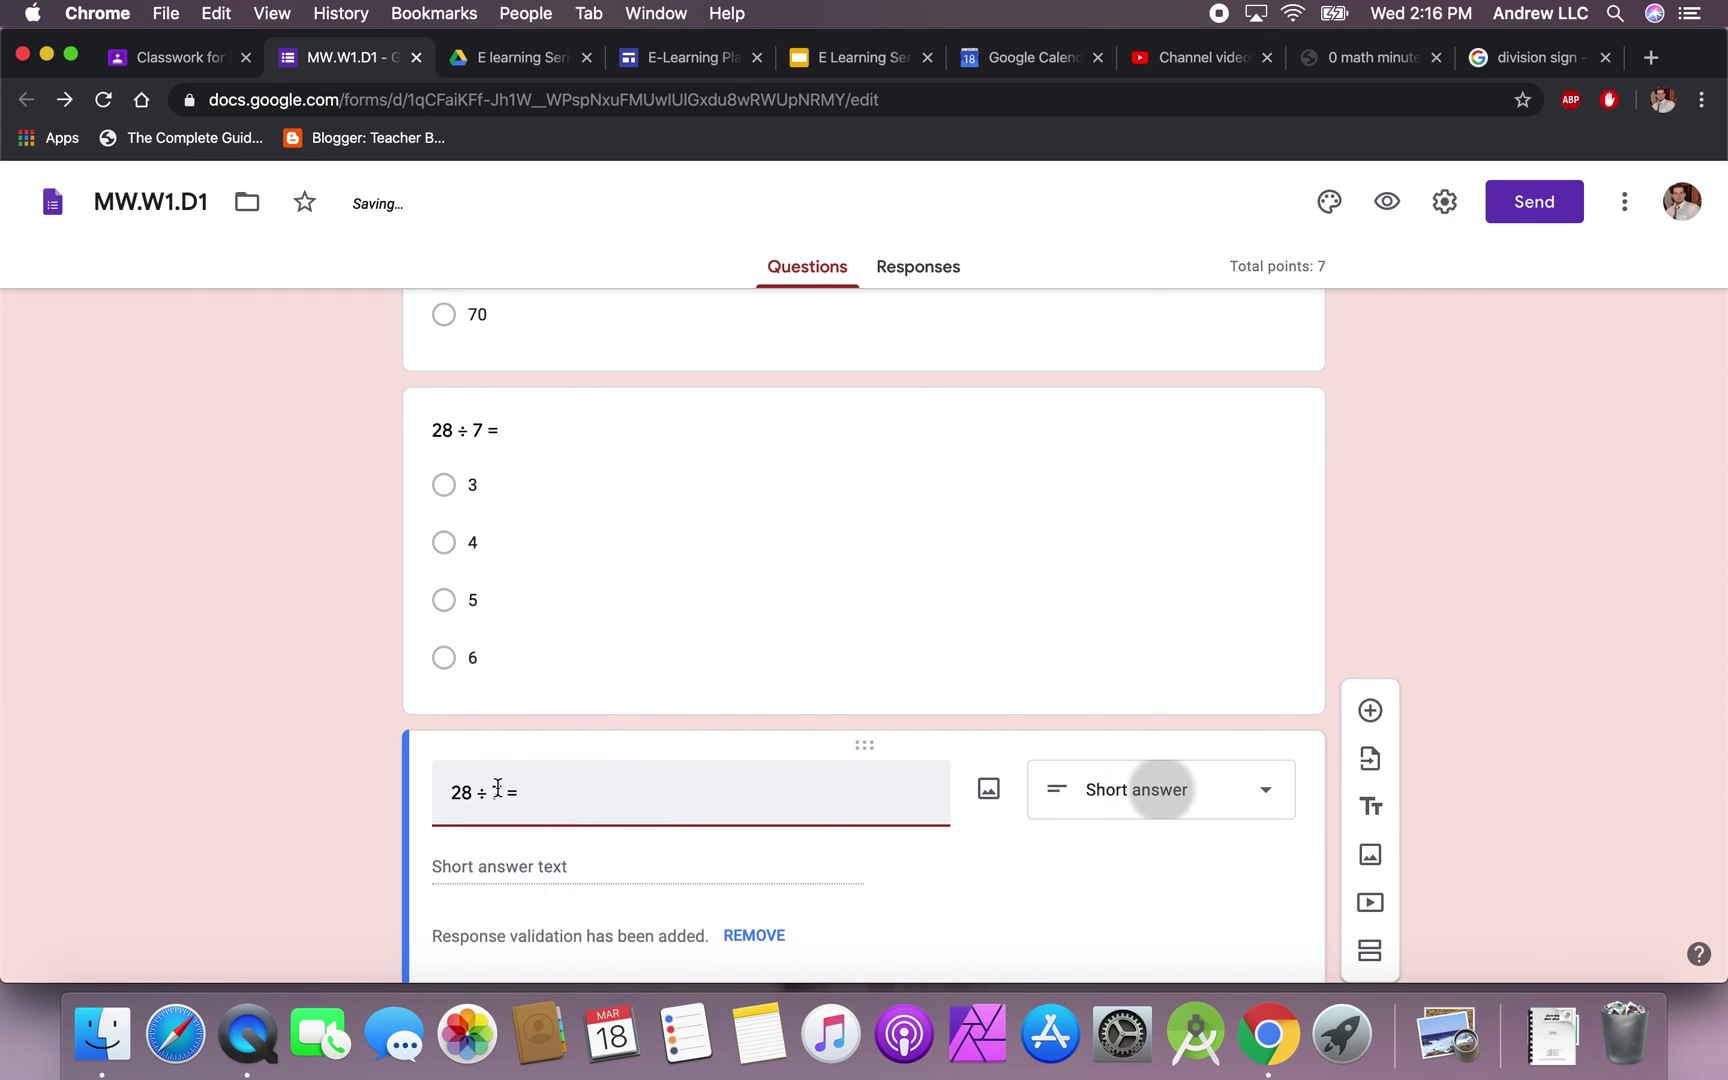
click(469, 791)
key(BackSpace)
text(4)
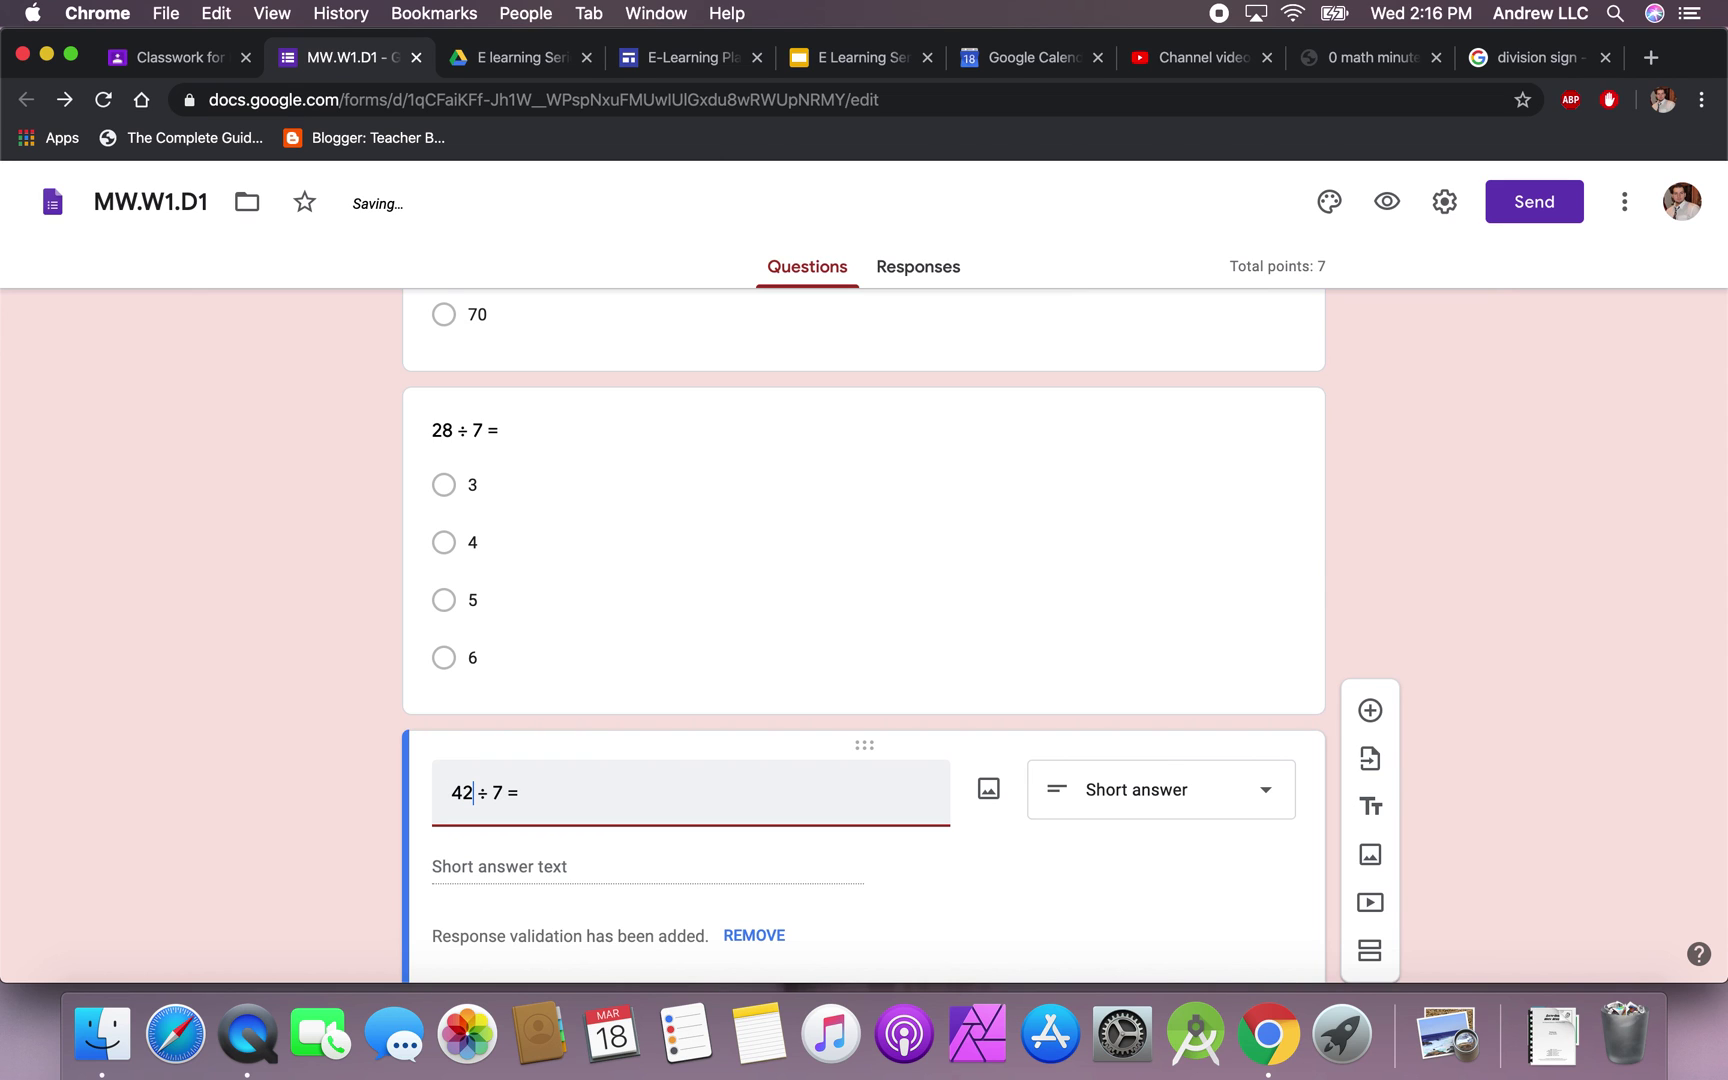
- Make the "42 ÷ 7 =" question multiple choice with the options 5, 6, 7 and 8
click(1210, 642)
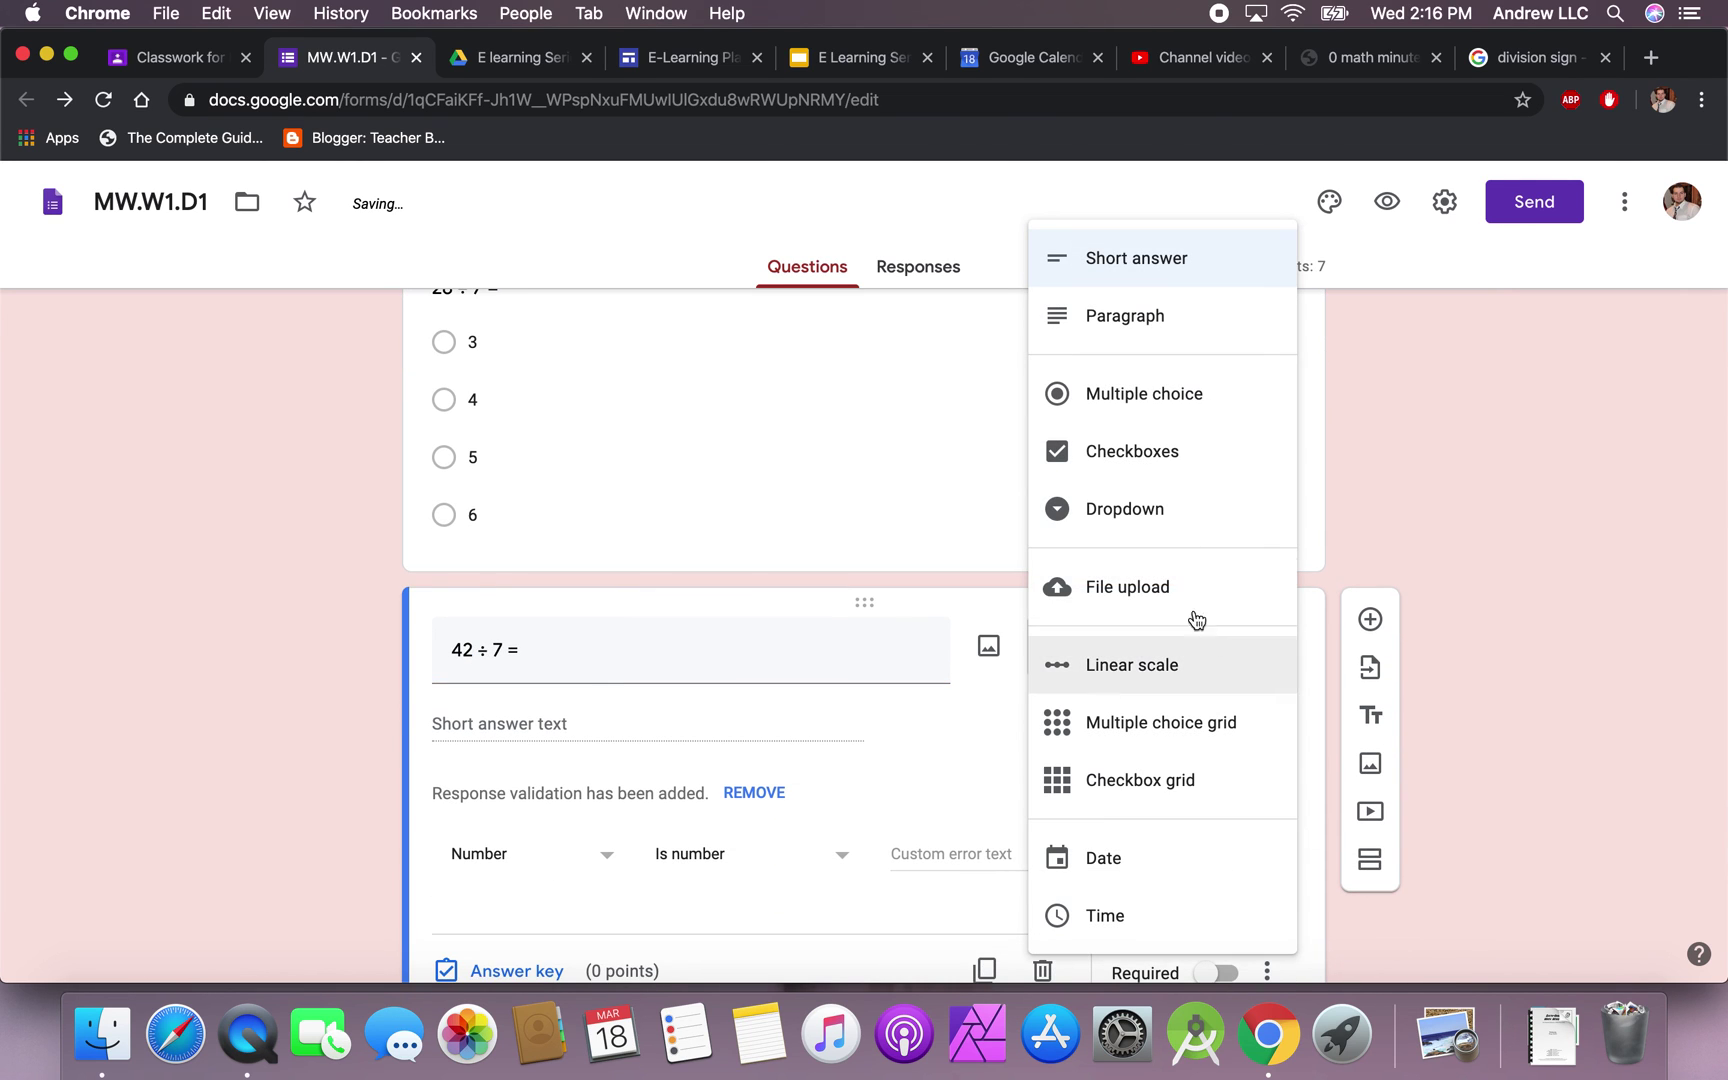
click(1103, 400)
click(509, 697)
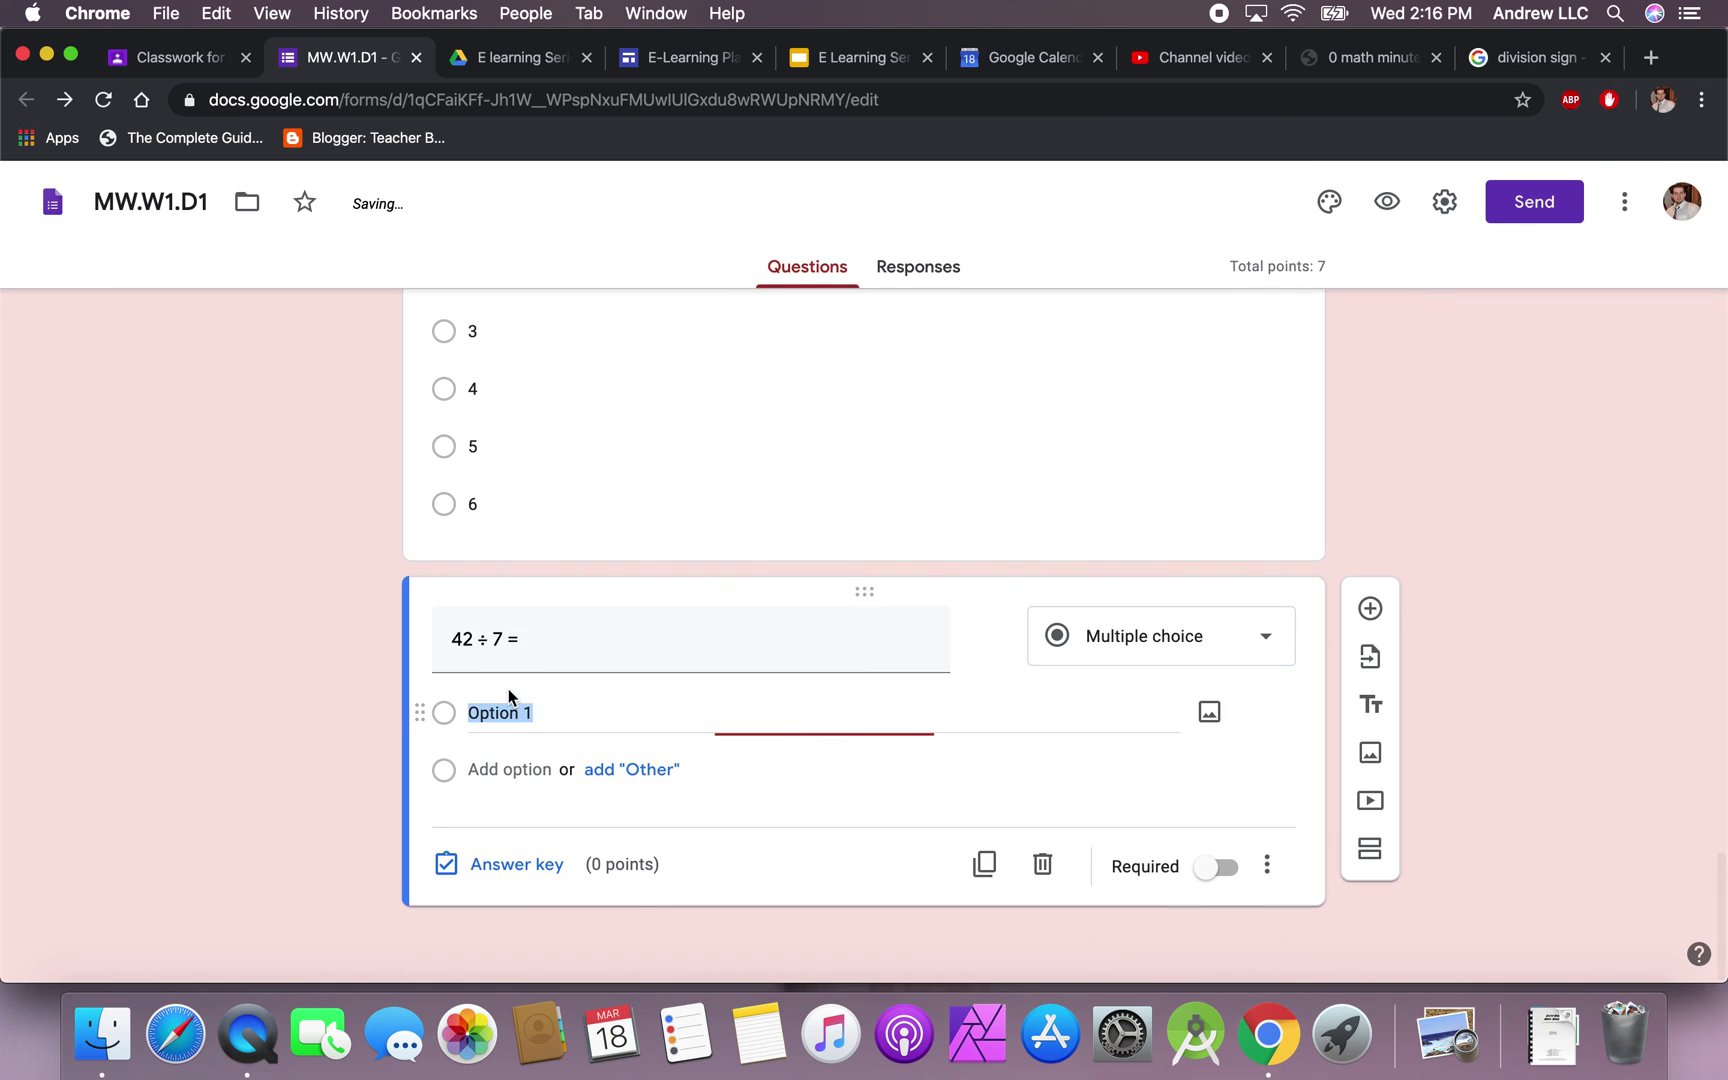
text(6)
click(510, 769)
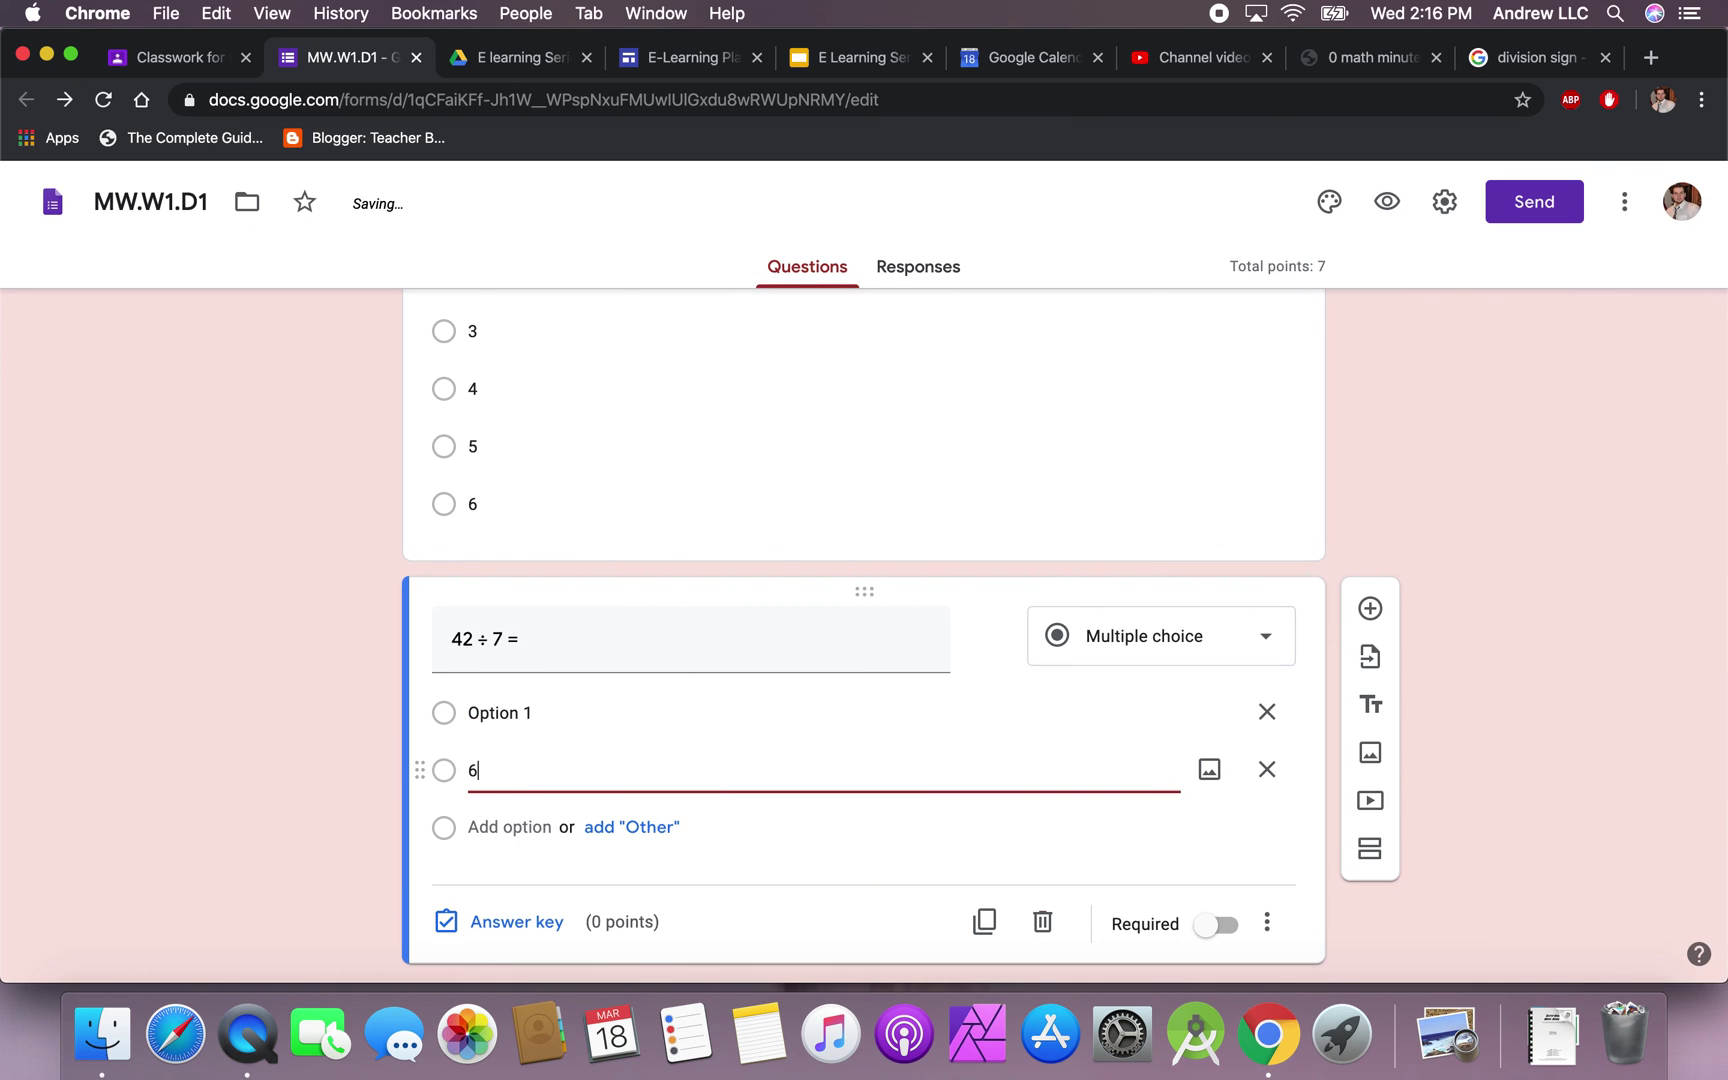
click(500, 712)
text(5)
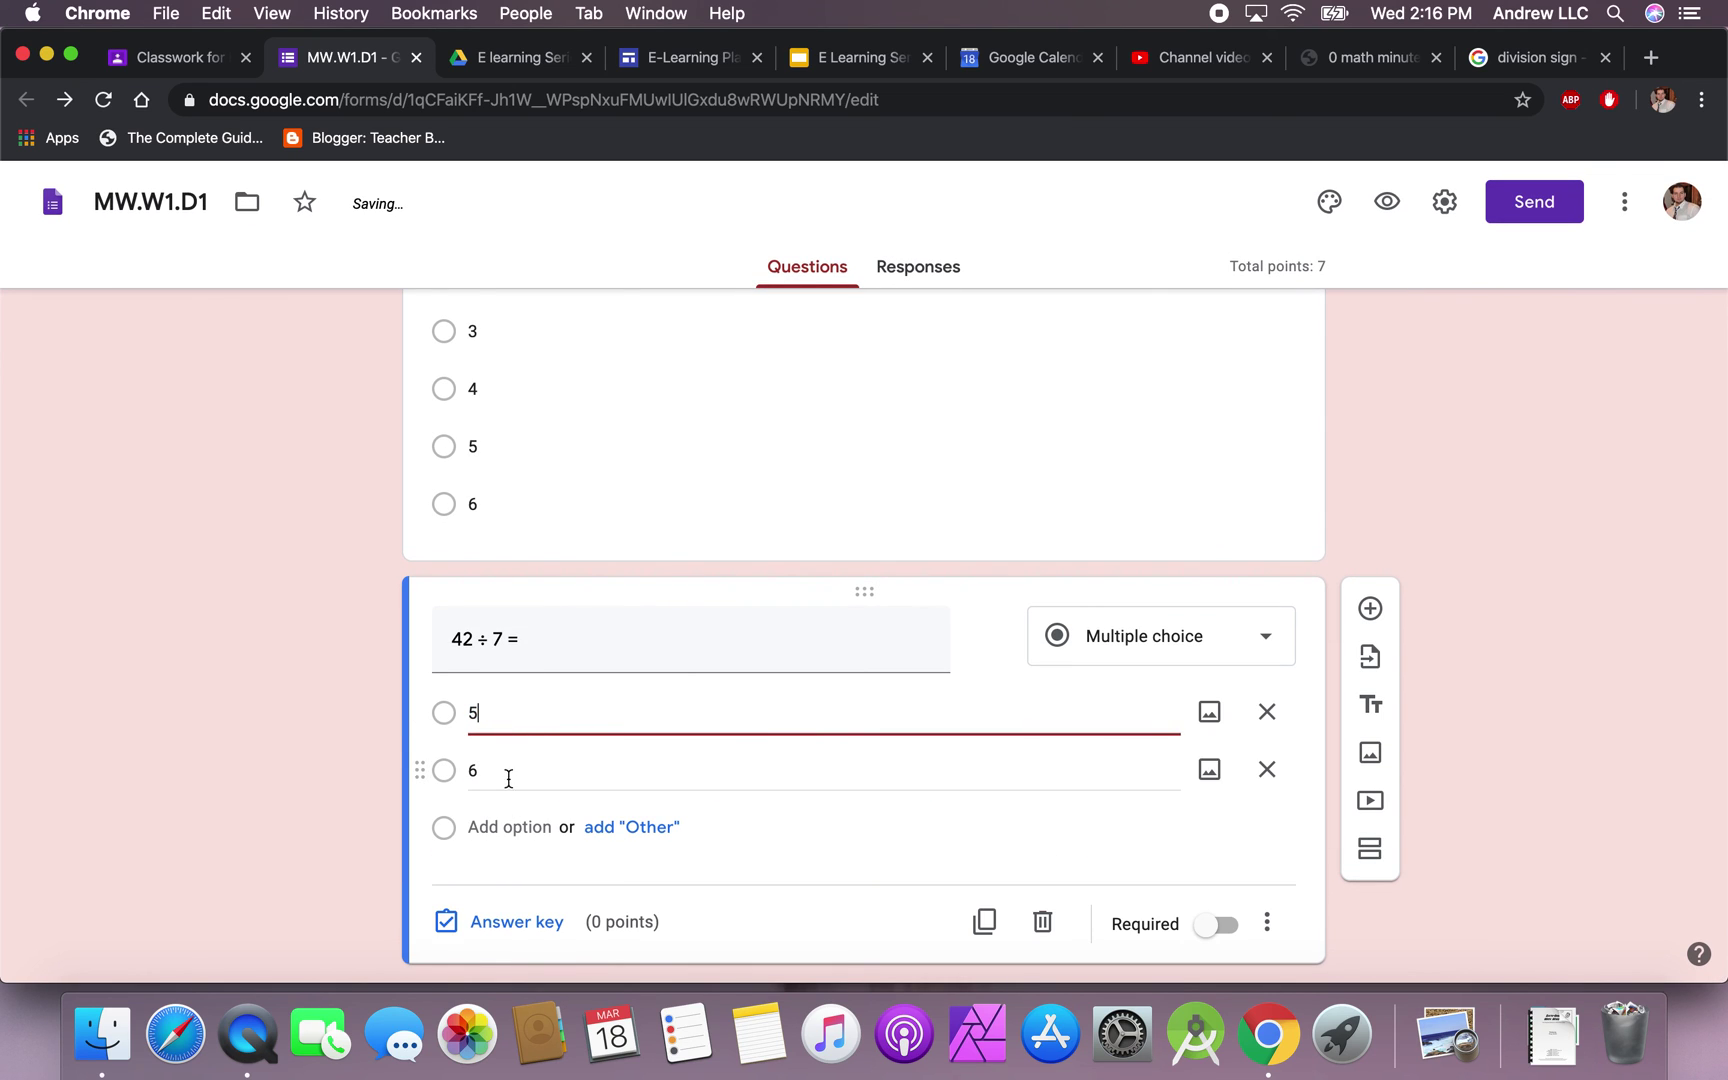
click(509, 826)
text(7)
click(505, 882)
text(8)
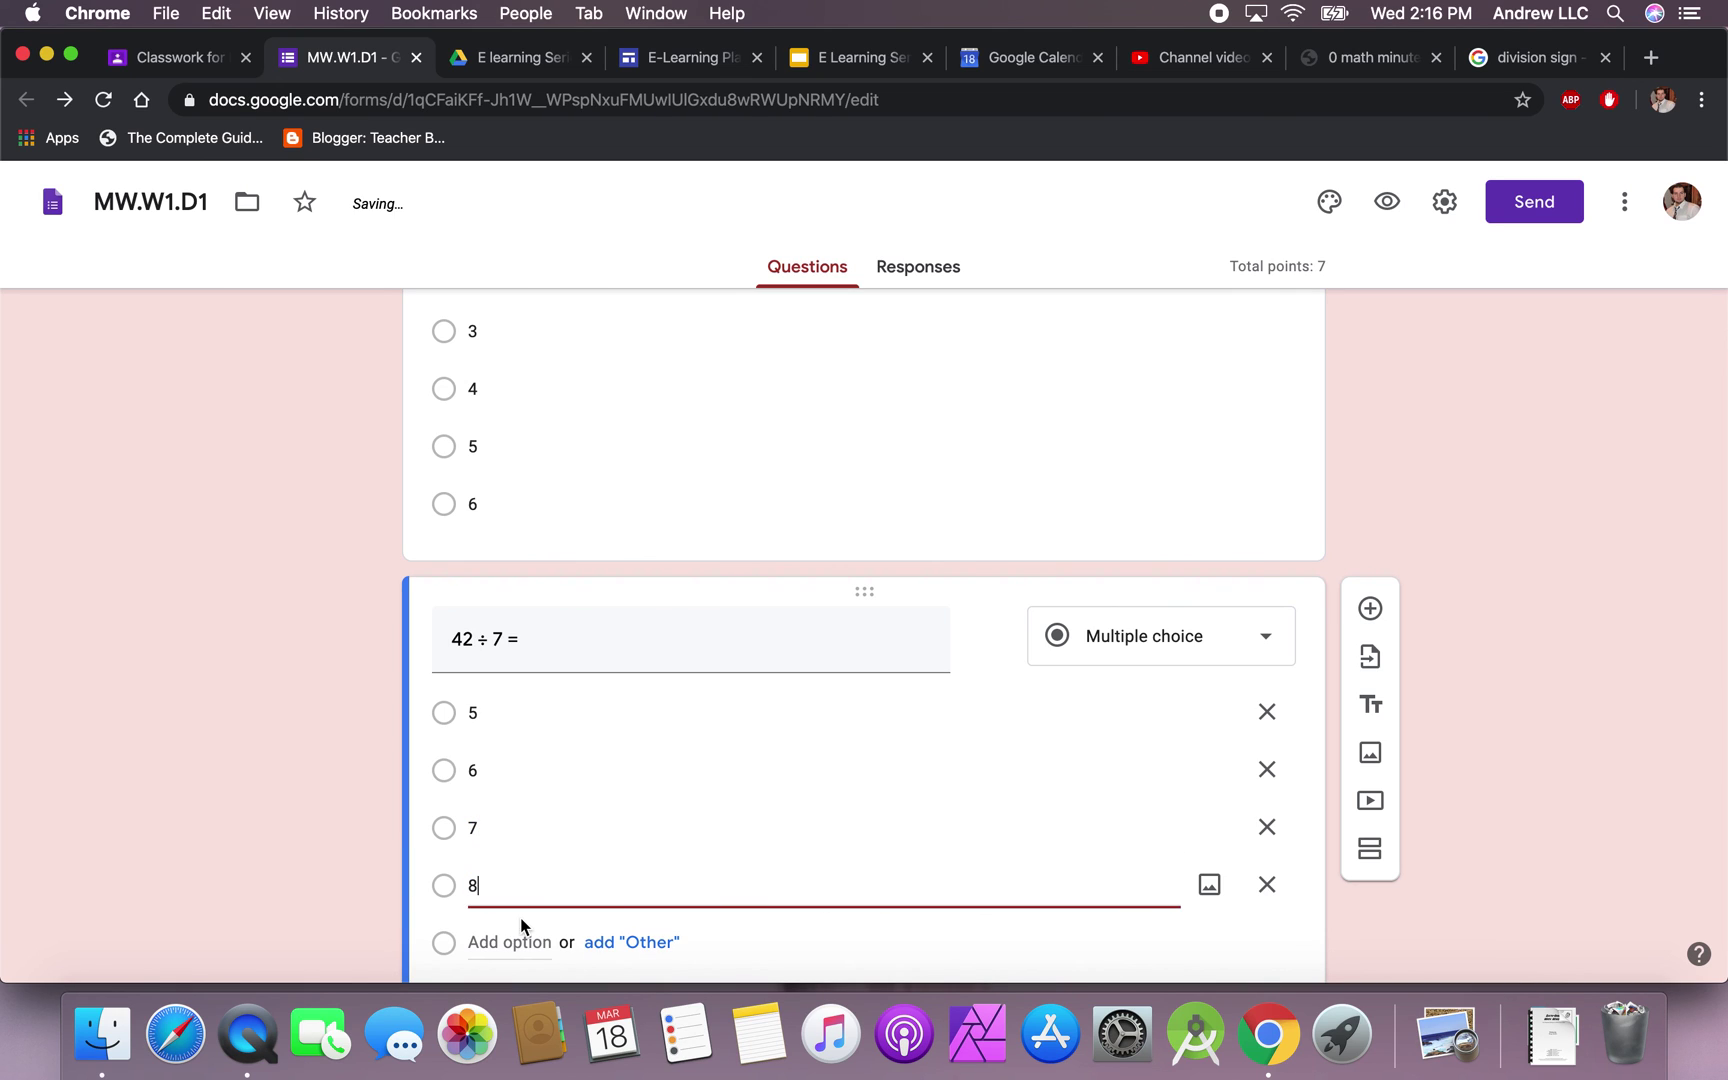
- Mark 6 as the correct answer of the "42 ÷ 7 =" question in its answer key
scroll(505, 925, down, 3)
click(506, 902)
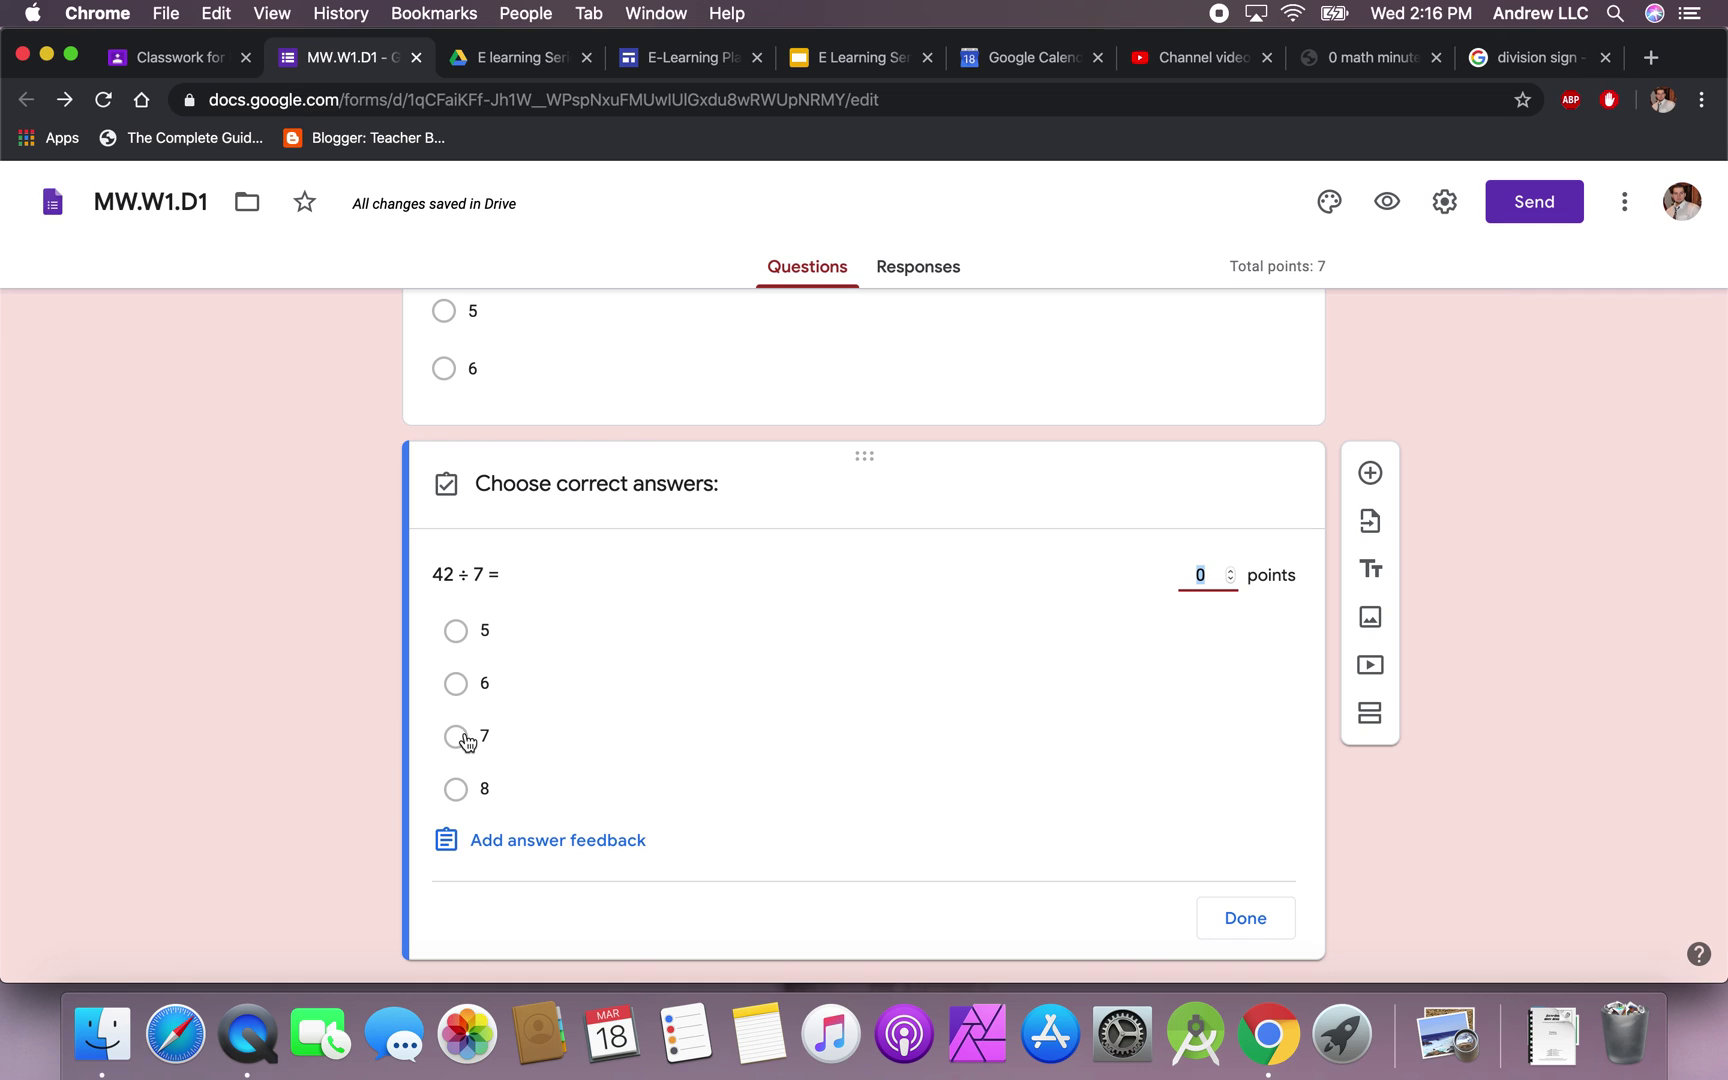
click(457, 683)
click(1246, 932)
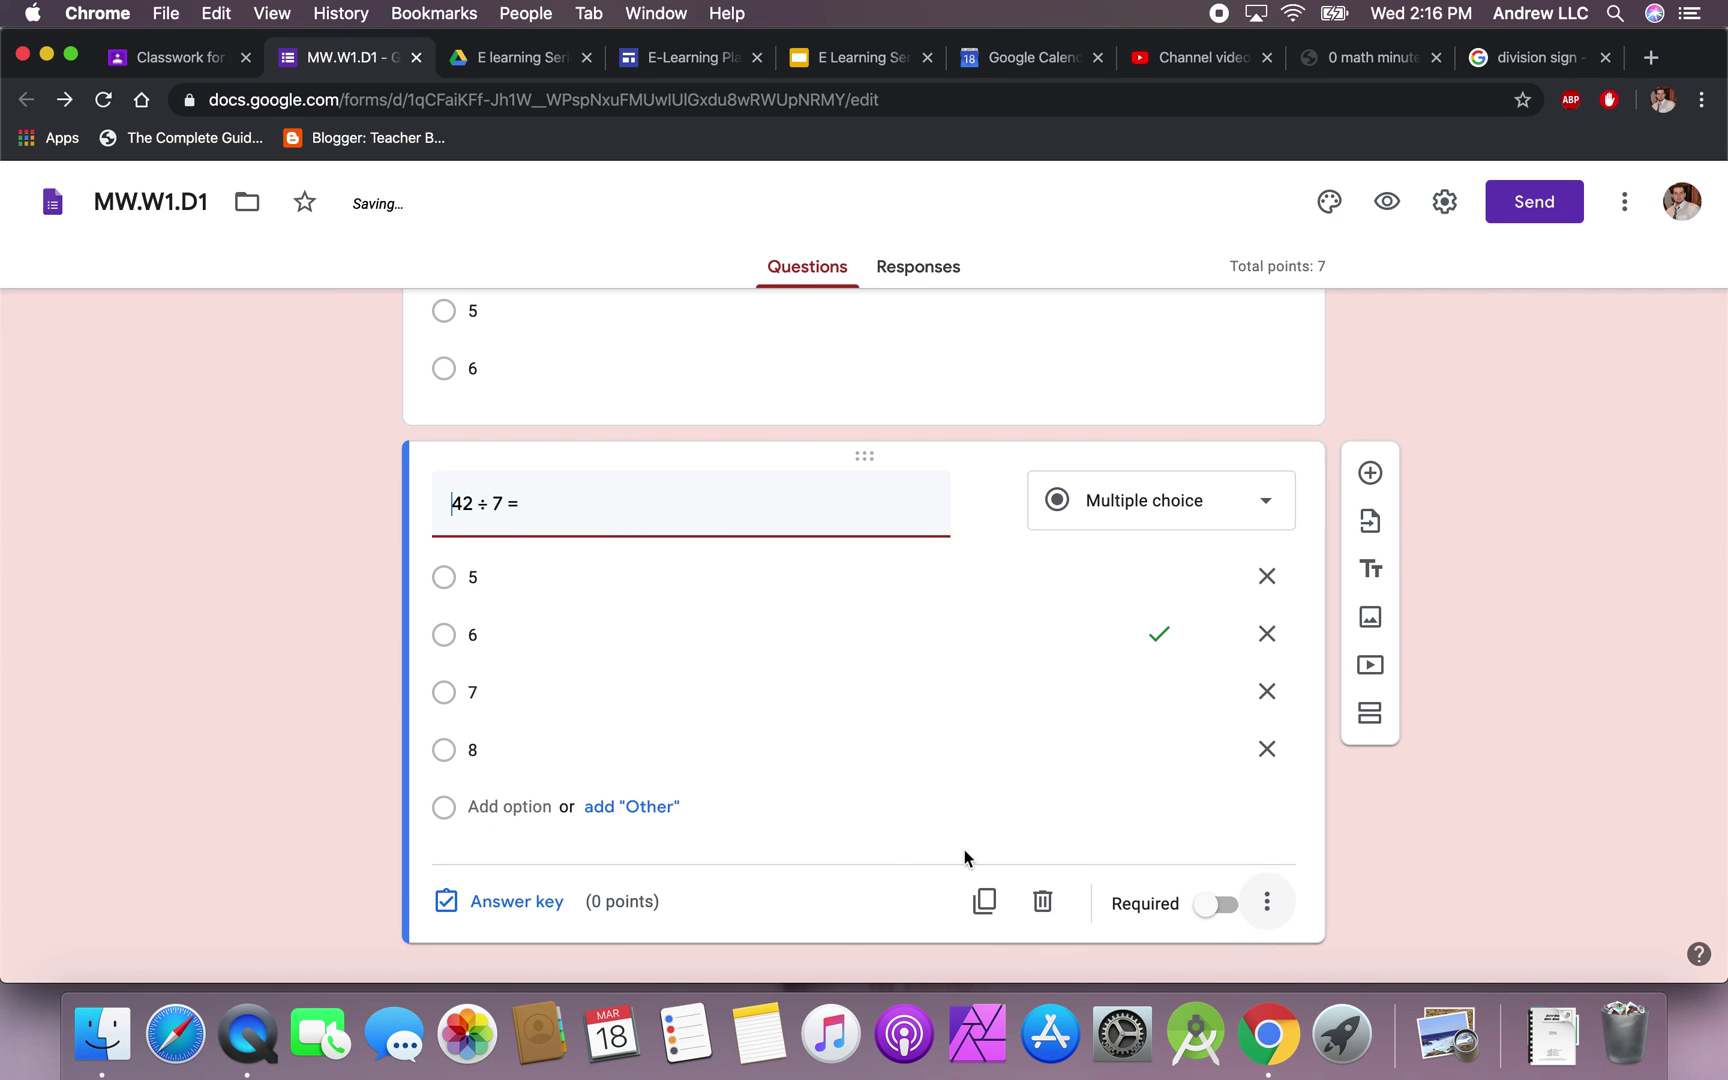
- Make the "42 ÷ 7 =" and "28 ÷ 7 =" questions required
scroll(1109, 697, up, 1)
scroll(1109, 697, up, 1)
click(1157, 480)
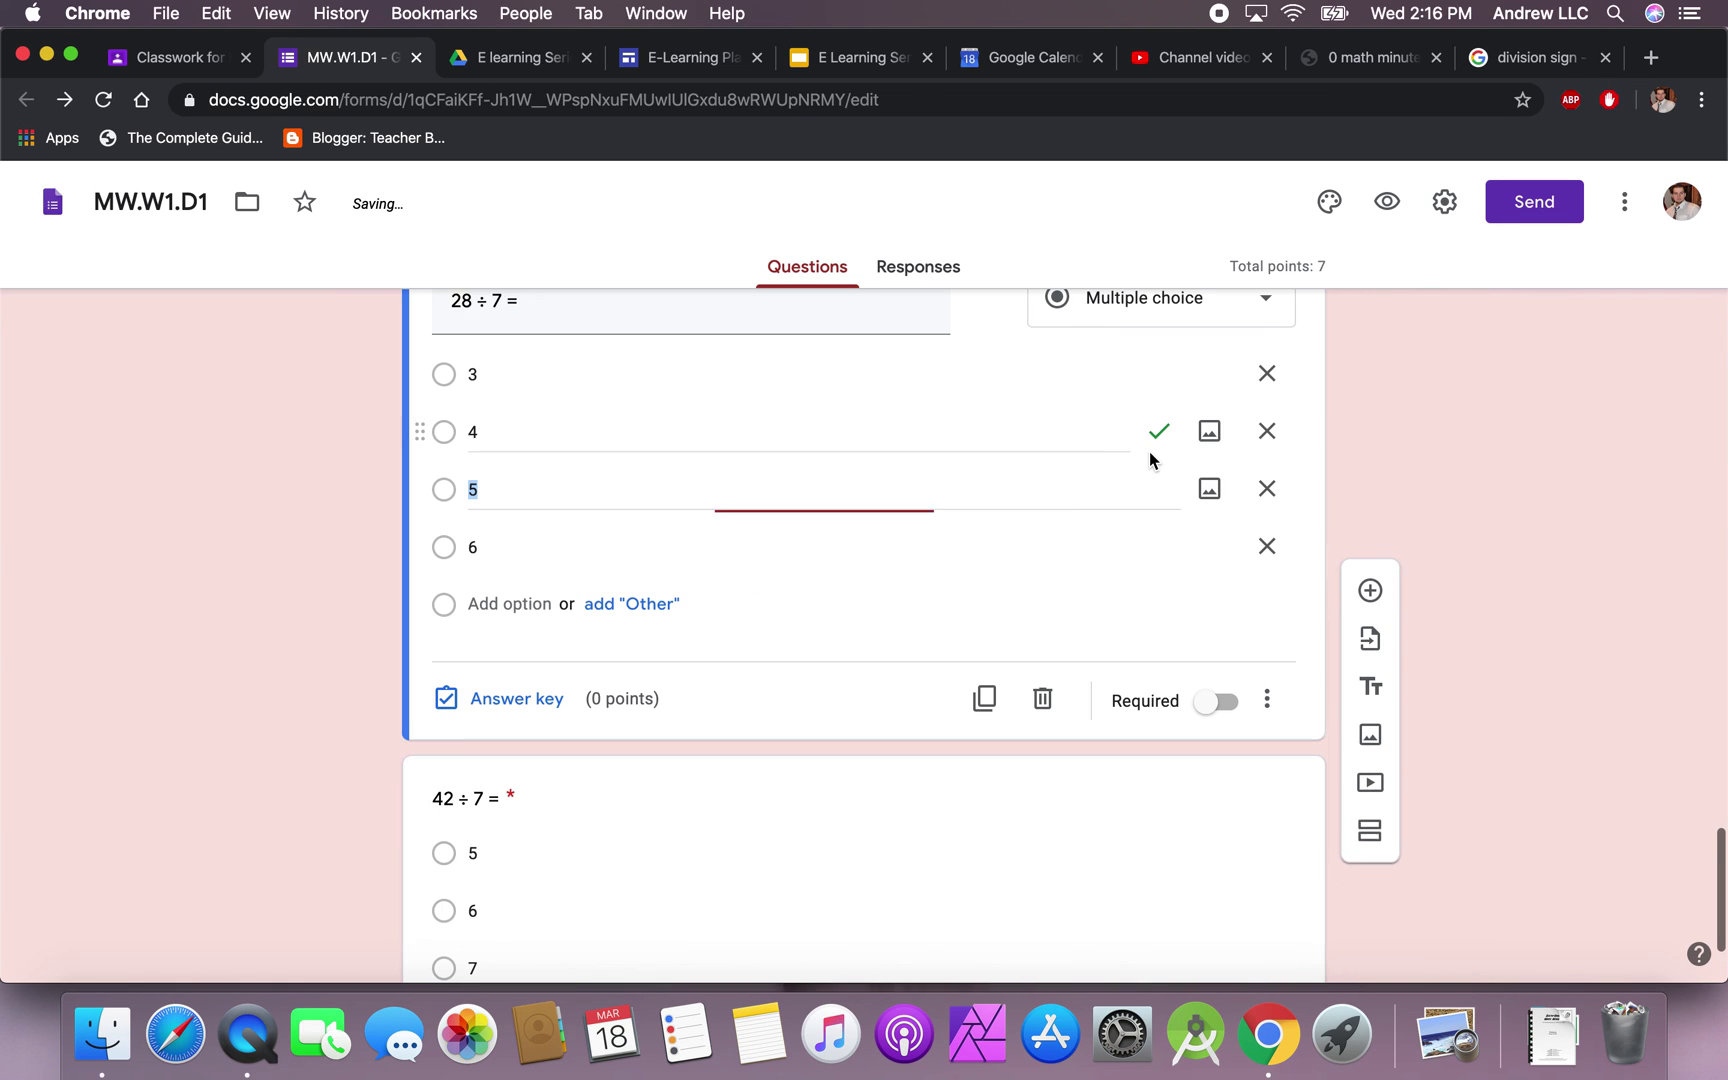
click(1215, 700)
- Check that the "9 x 7 =" question is required, review the rest of the quiz and look at its responses page
scroll(1195, 680, up, 4)
scroll(1170, 632, up, 2)
click(1170, 632)
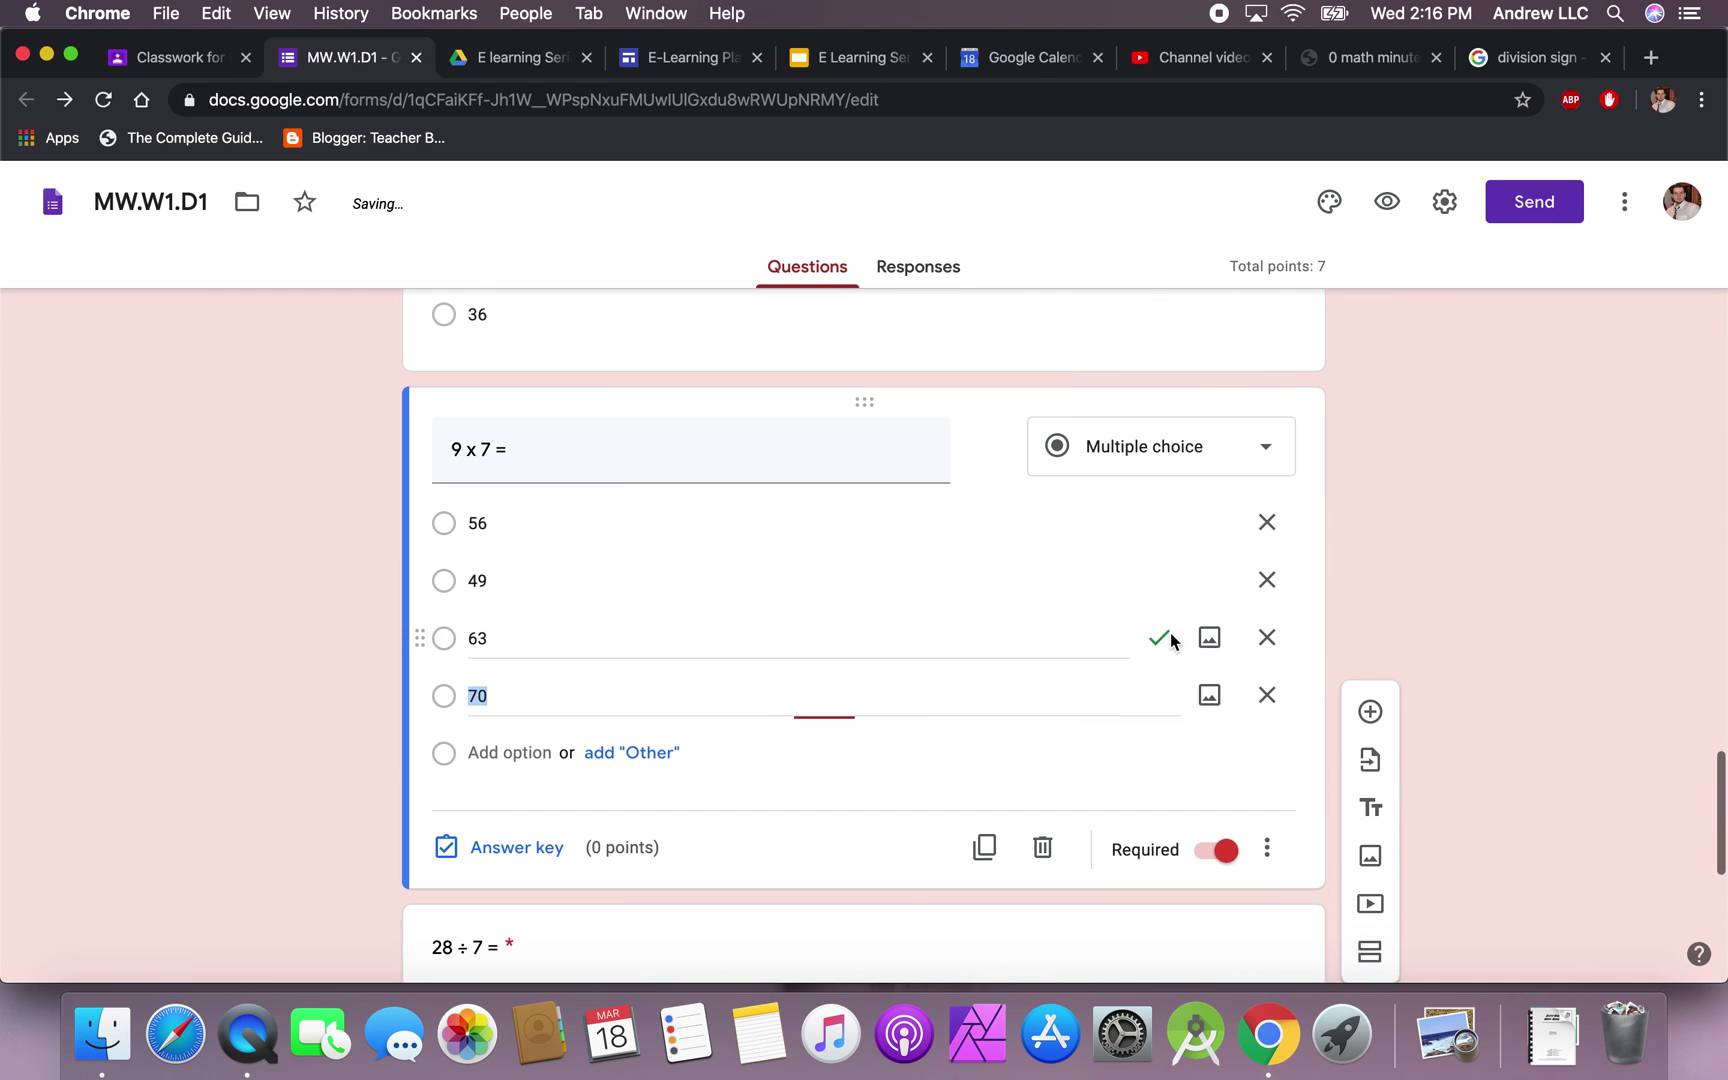
scroll(1170, 632, up, 15)
scroll(1171, 635, down, 15)
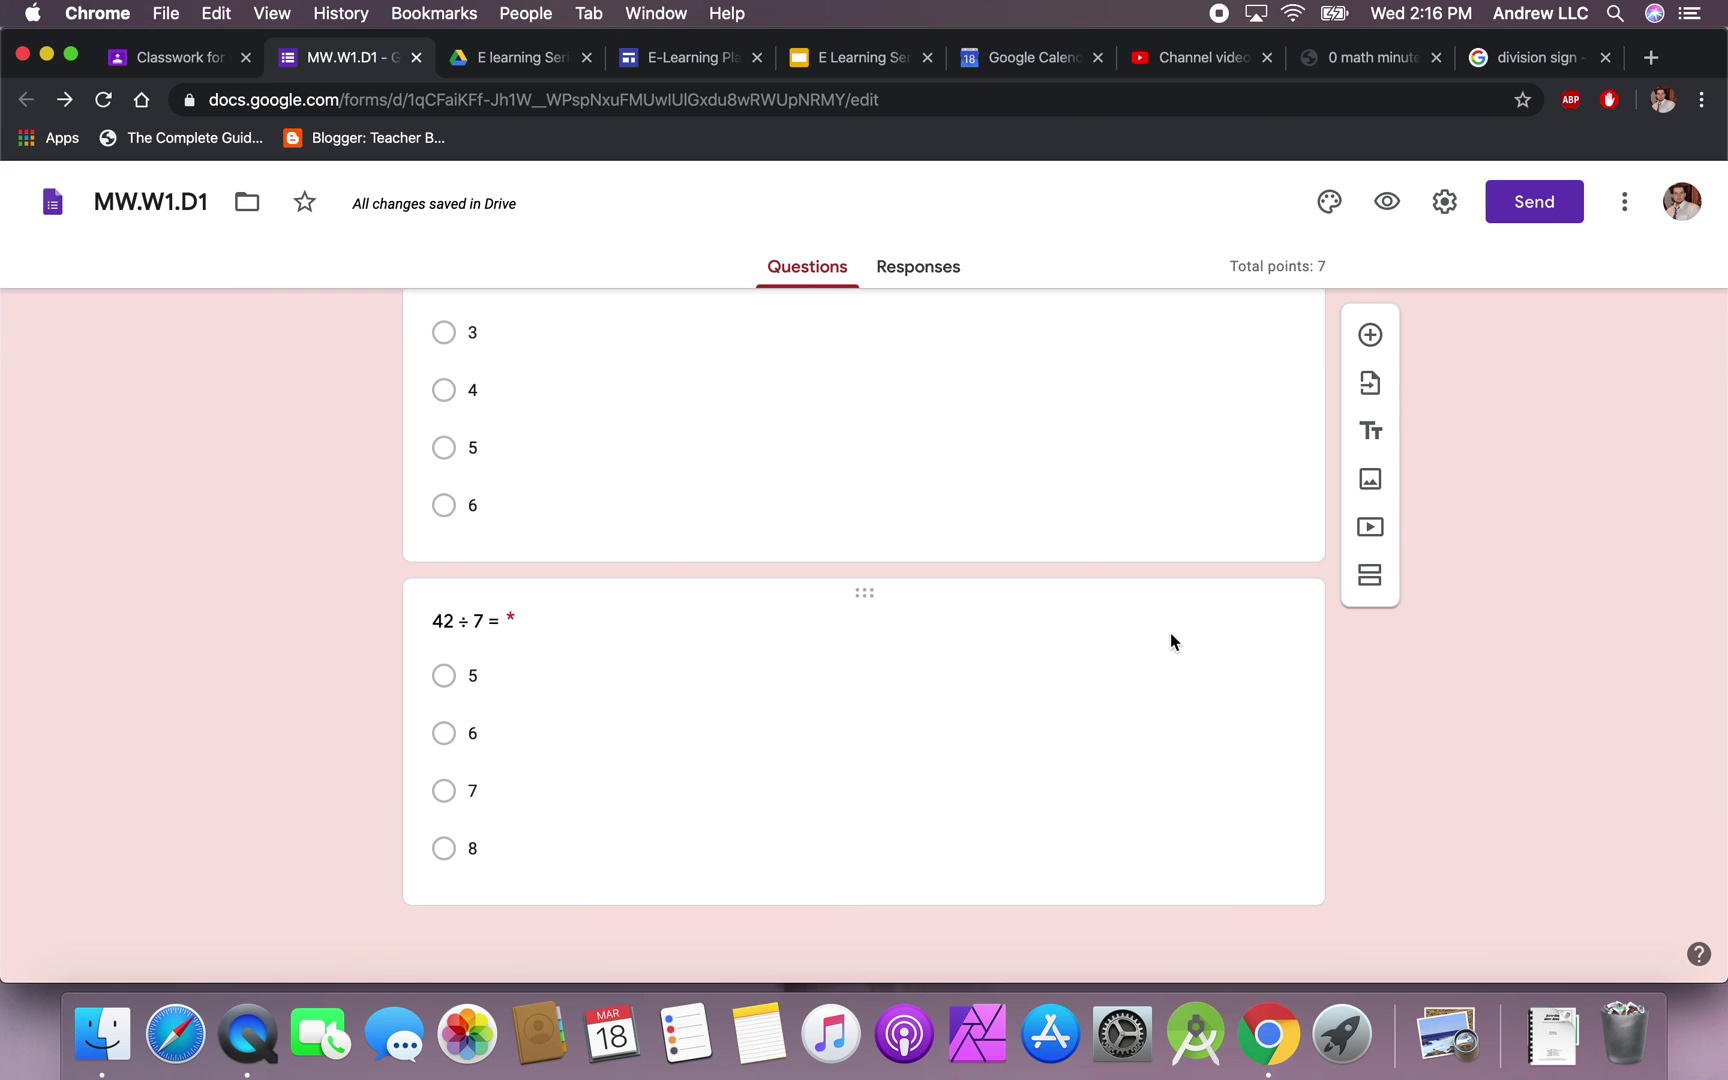
scroll(1171, 634, up, 15)
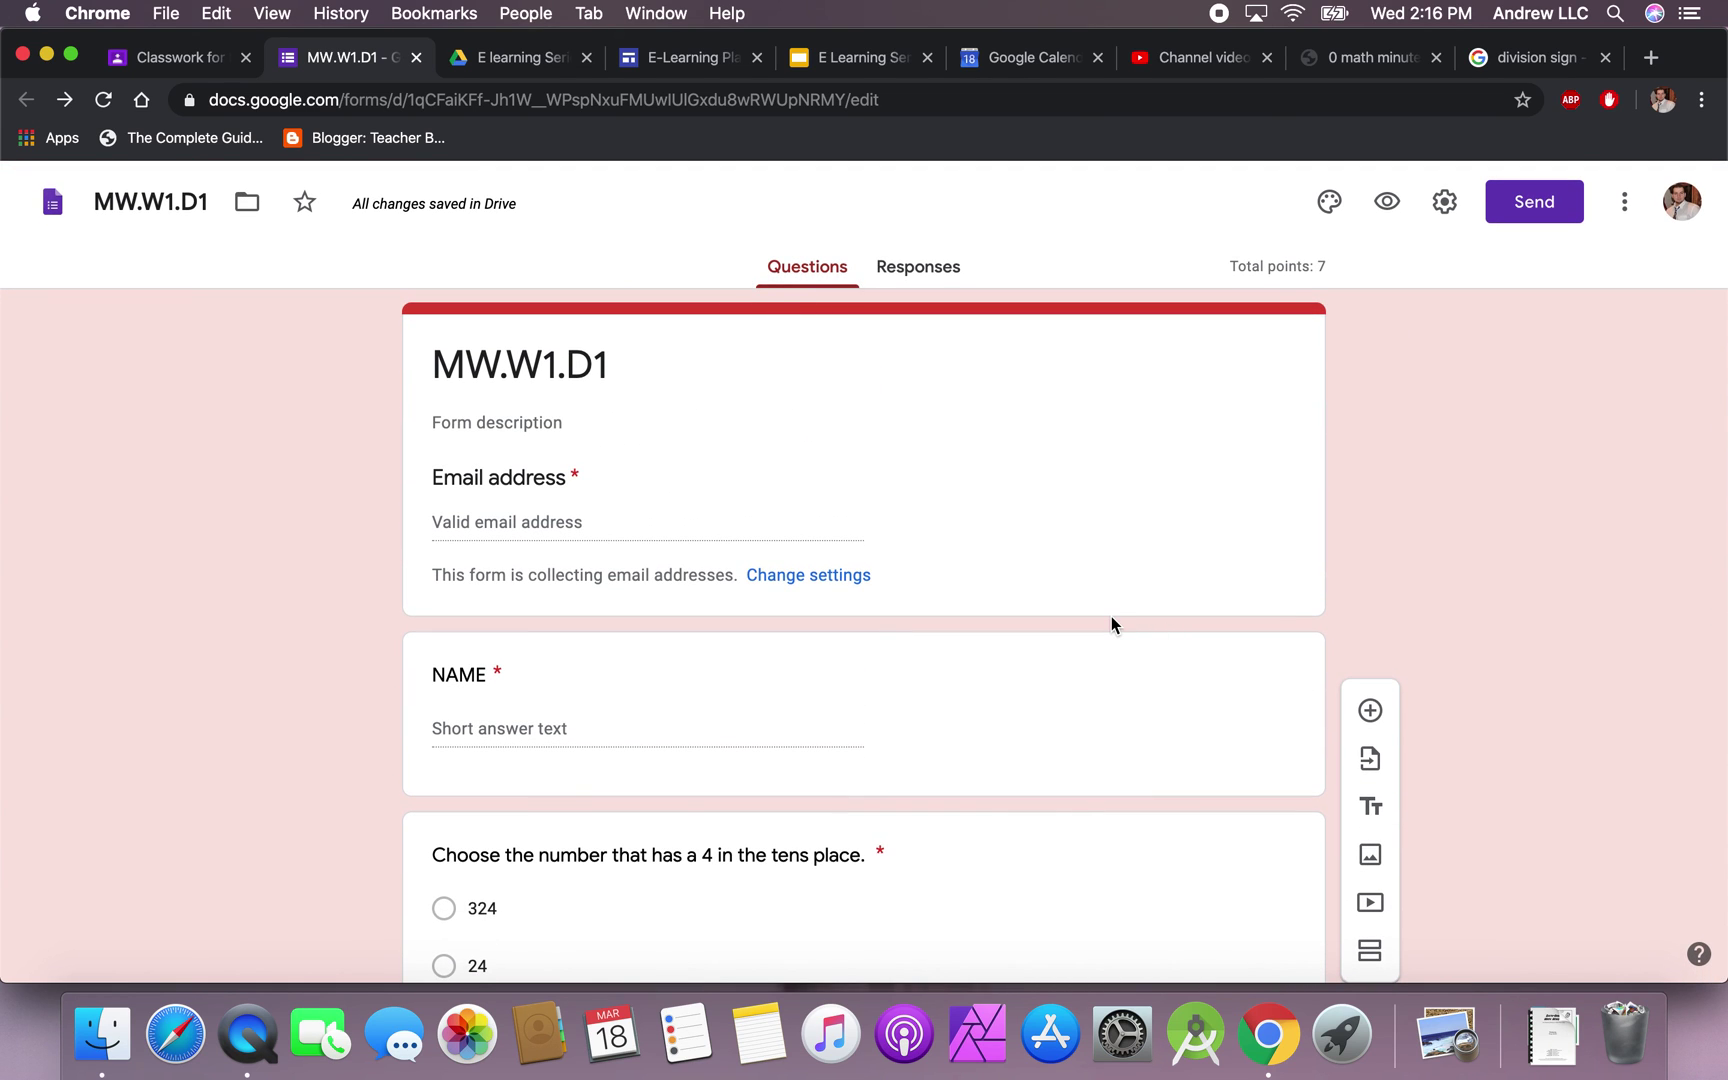
scroll(1014, 605, down, 10)
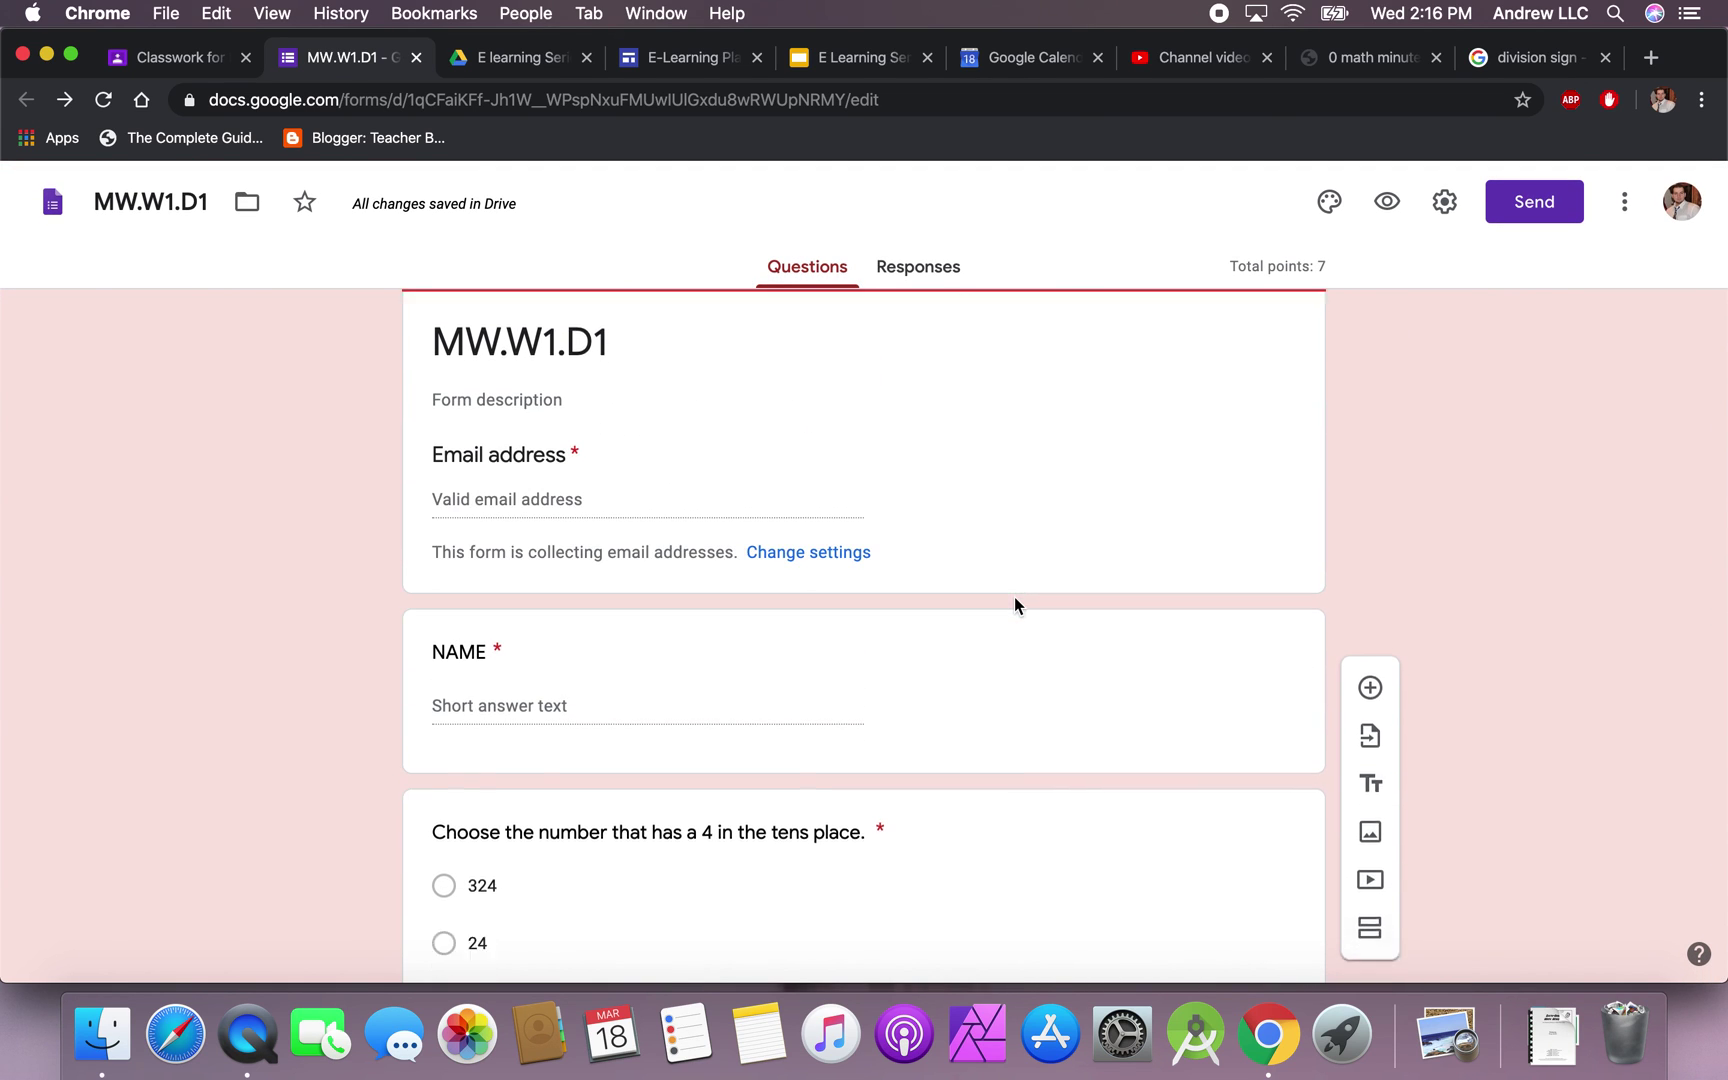
scroll(1015, 600, down, 8)
scroll(1015, 600, up, 20)
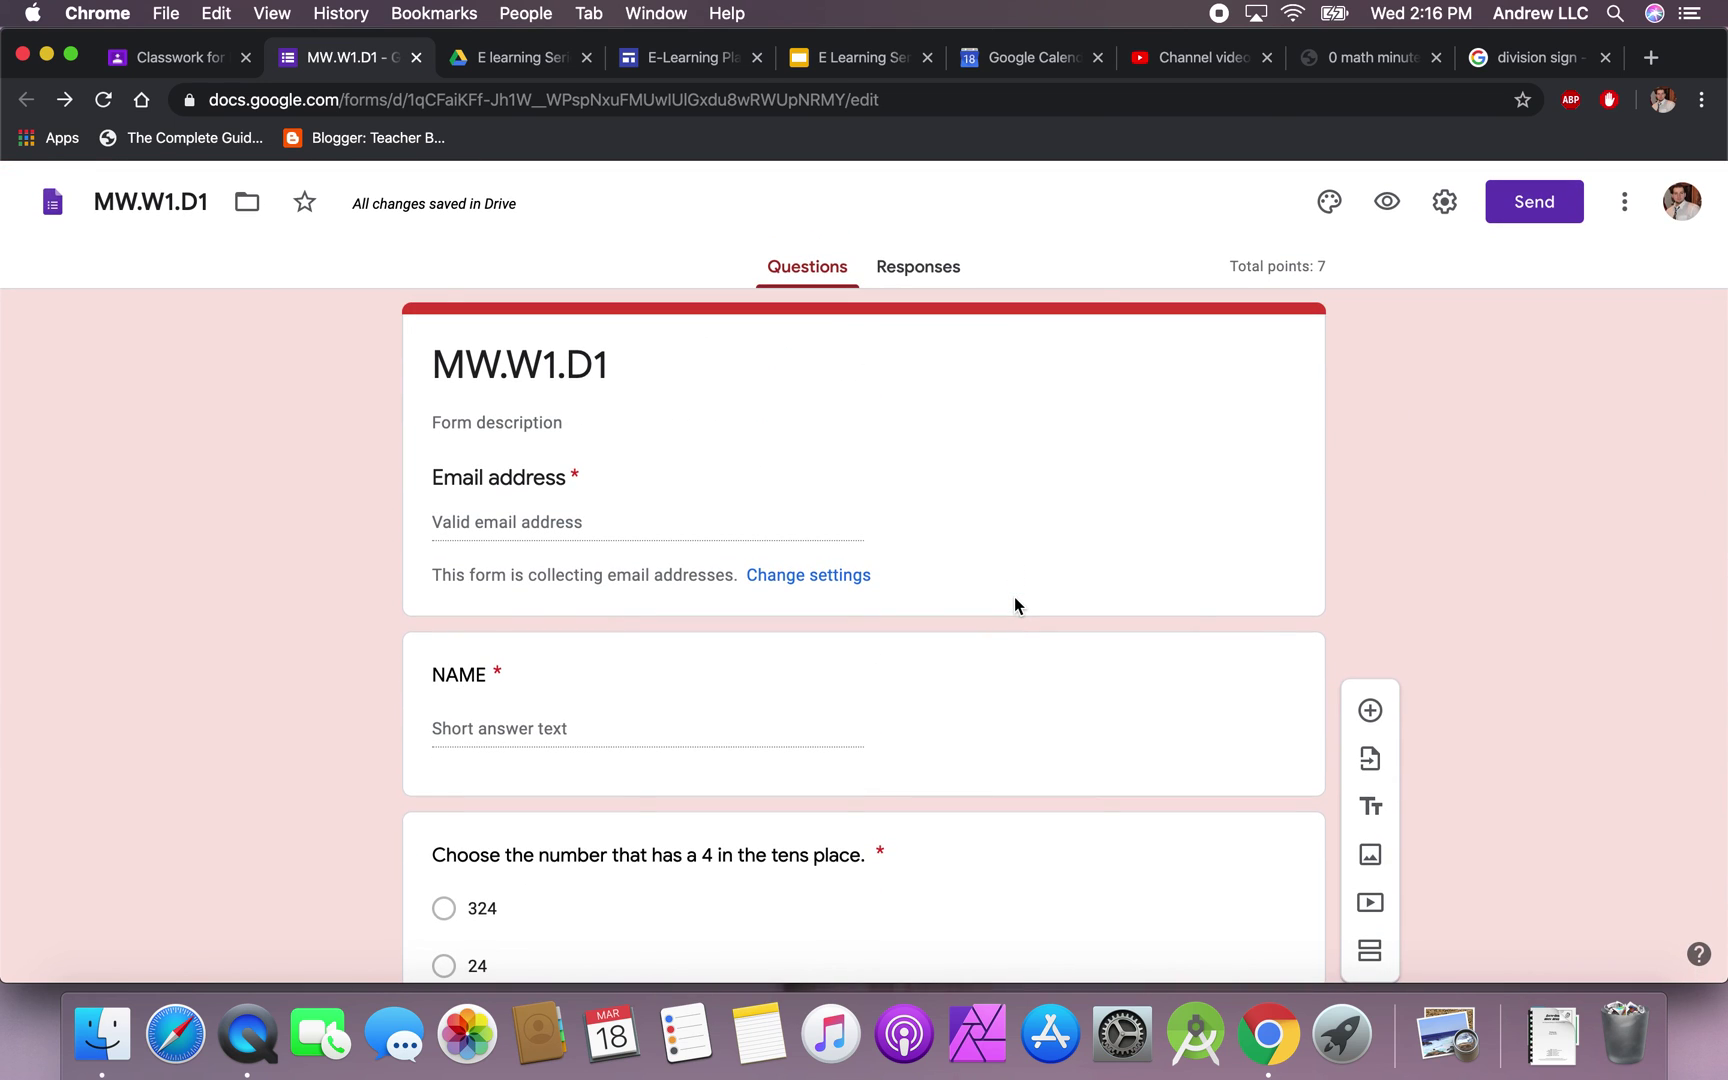
click(903, 277)
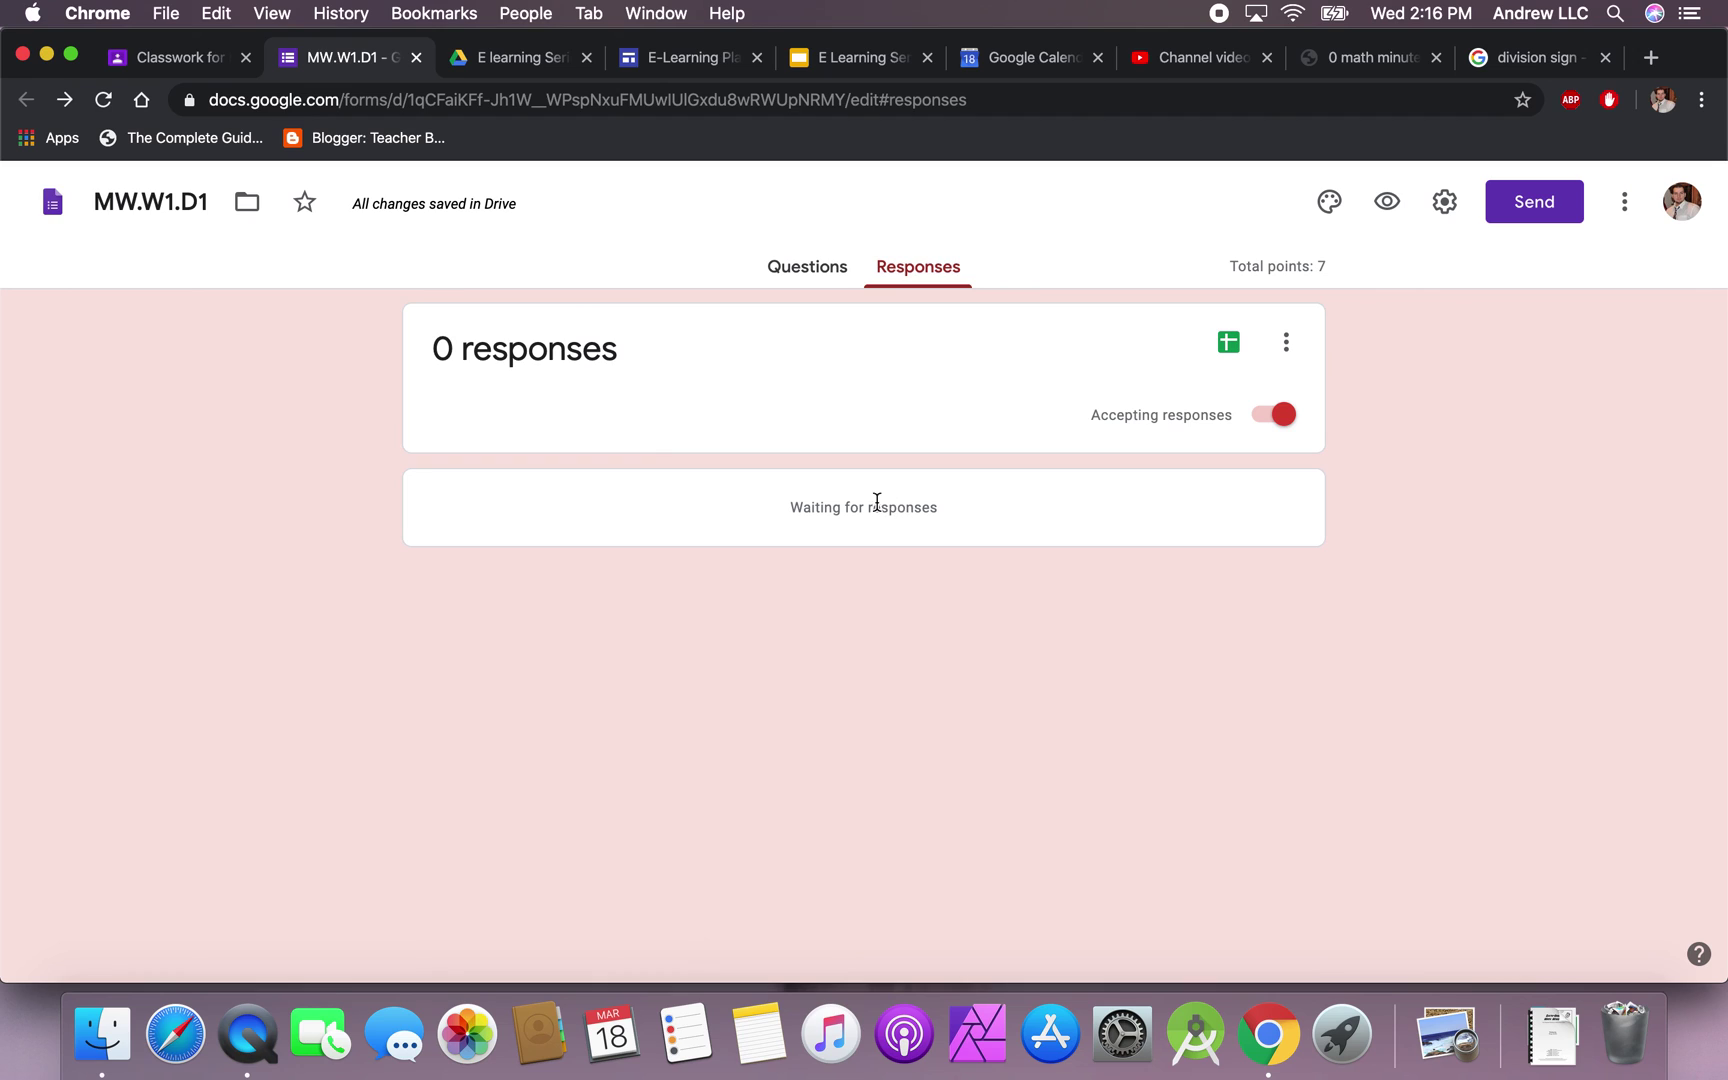
click(809, 268)
- Return to Google Classroom, reload the page and reopen the MW.W1.D1 draft assignment for editing
click(197, 62)
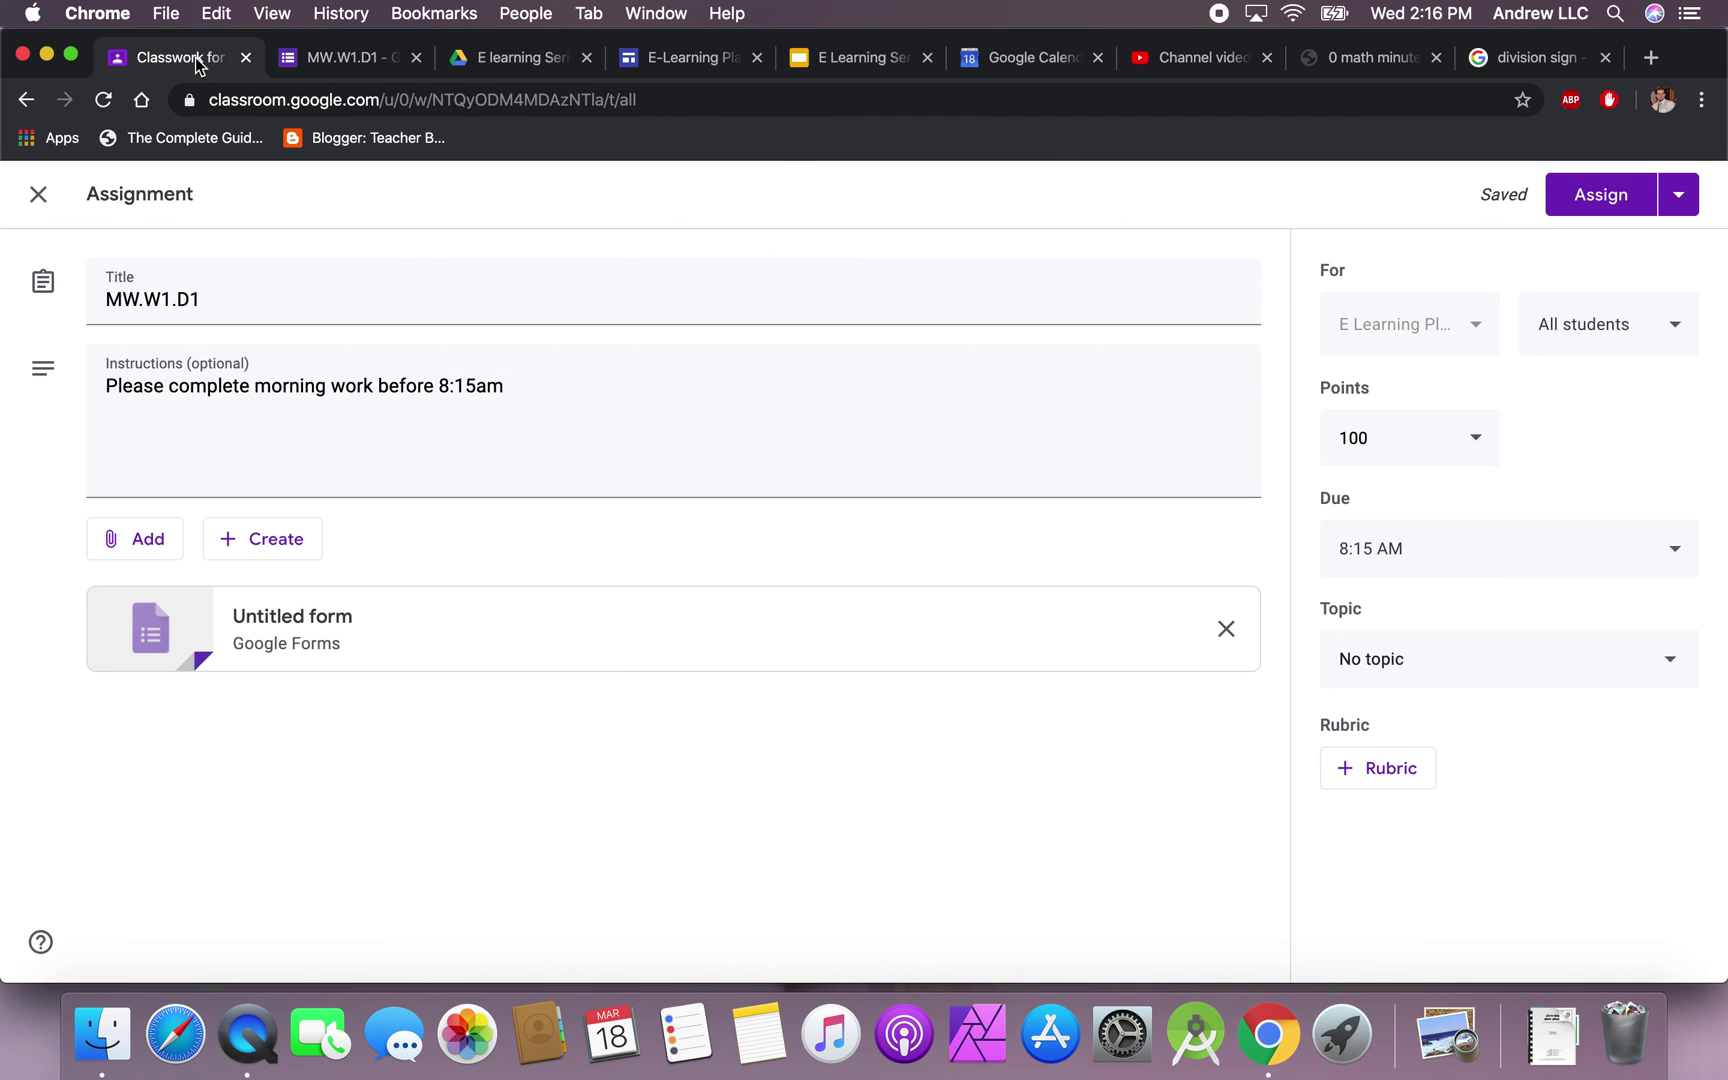
click(95, 101)
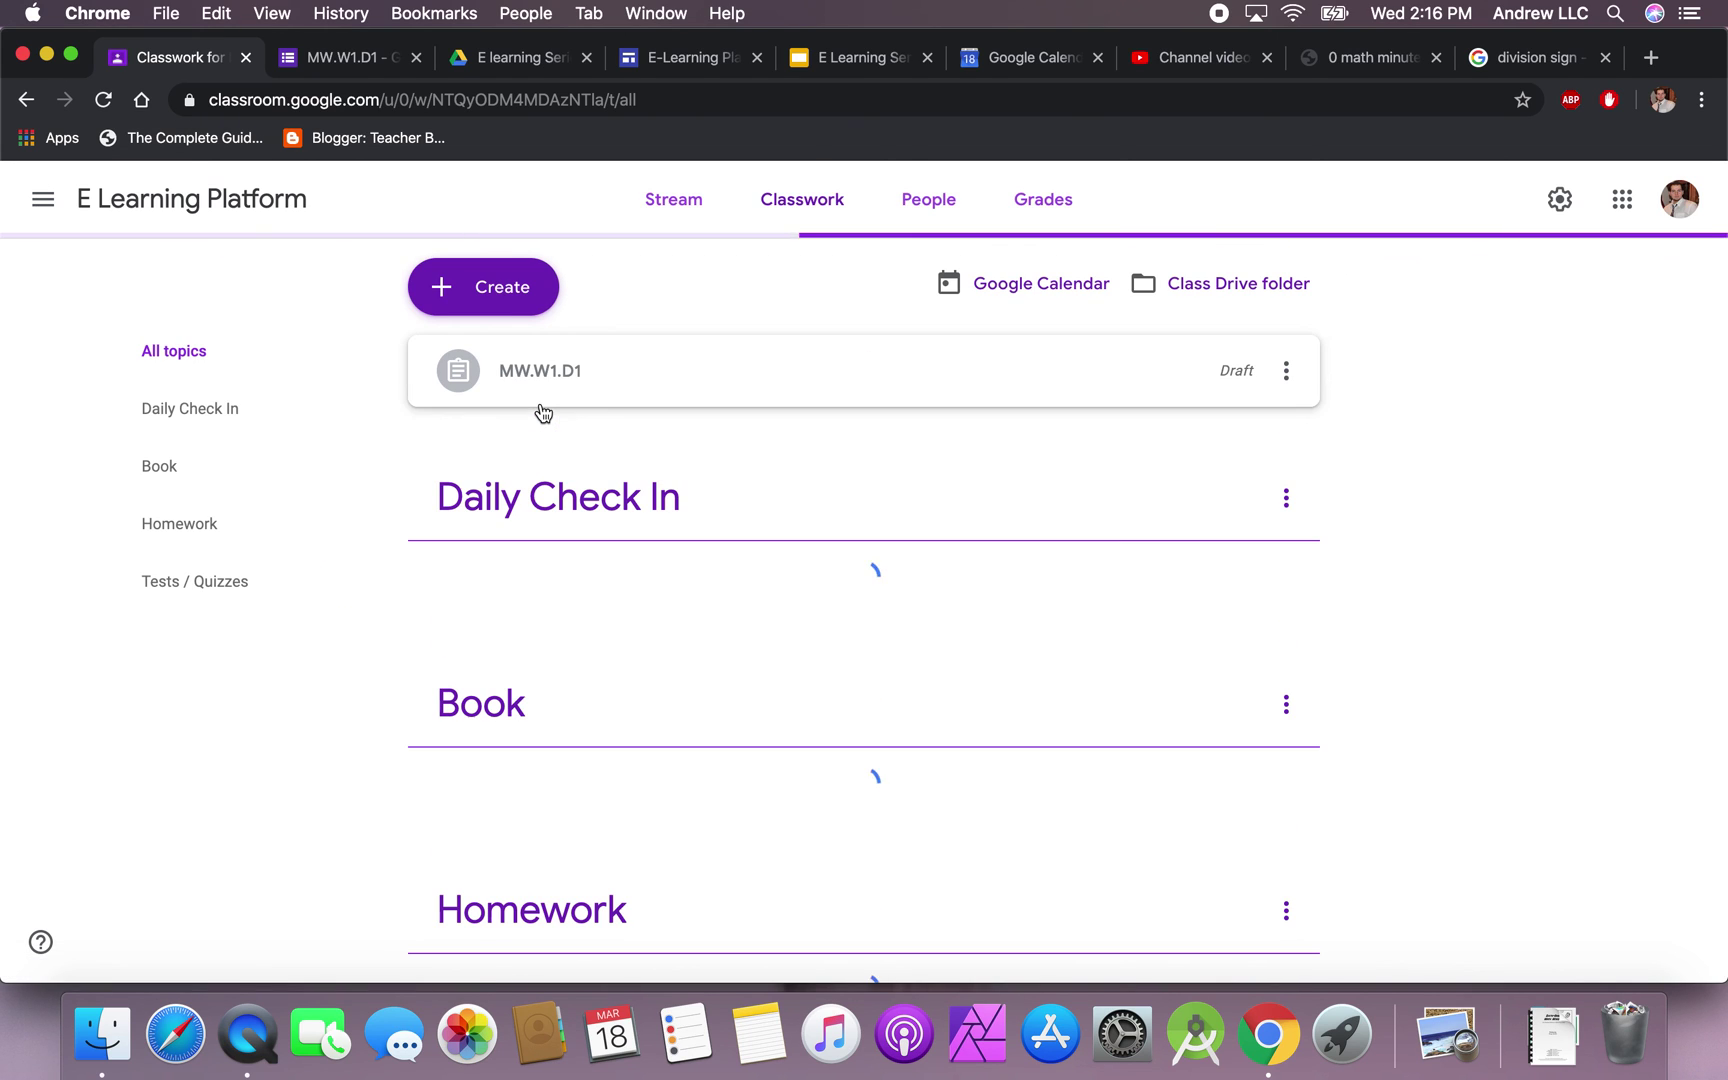
click(1286, 371)
click(1236, 428)
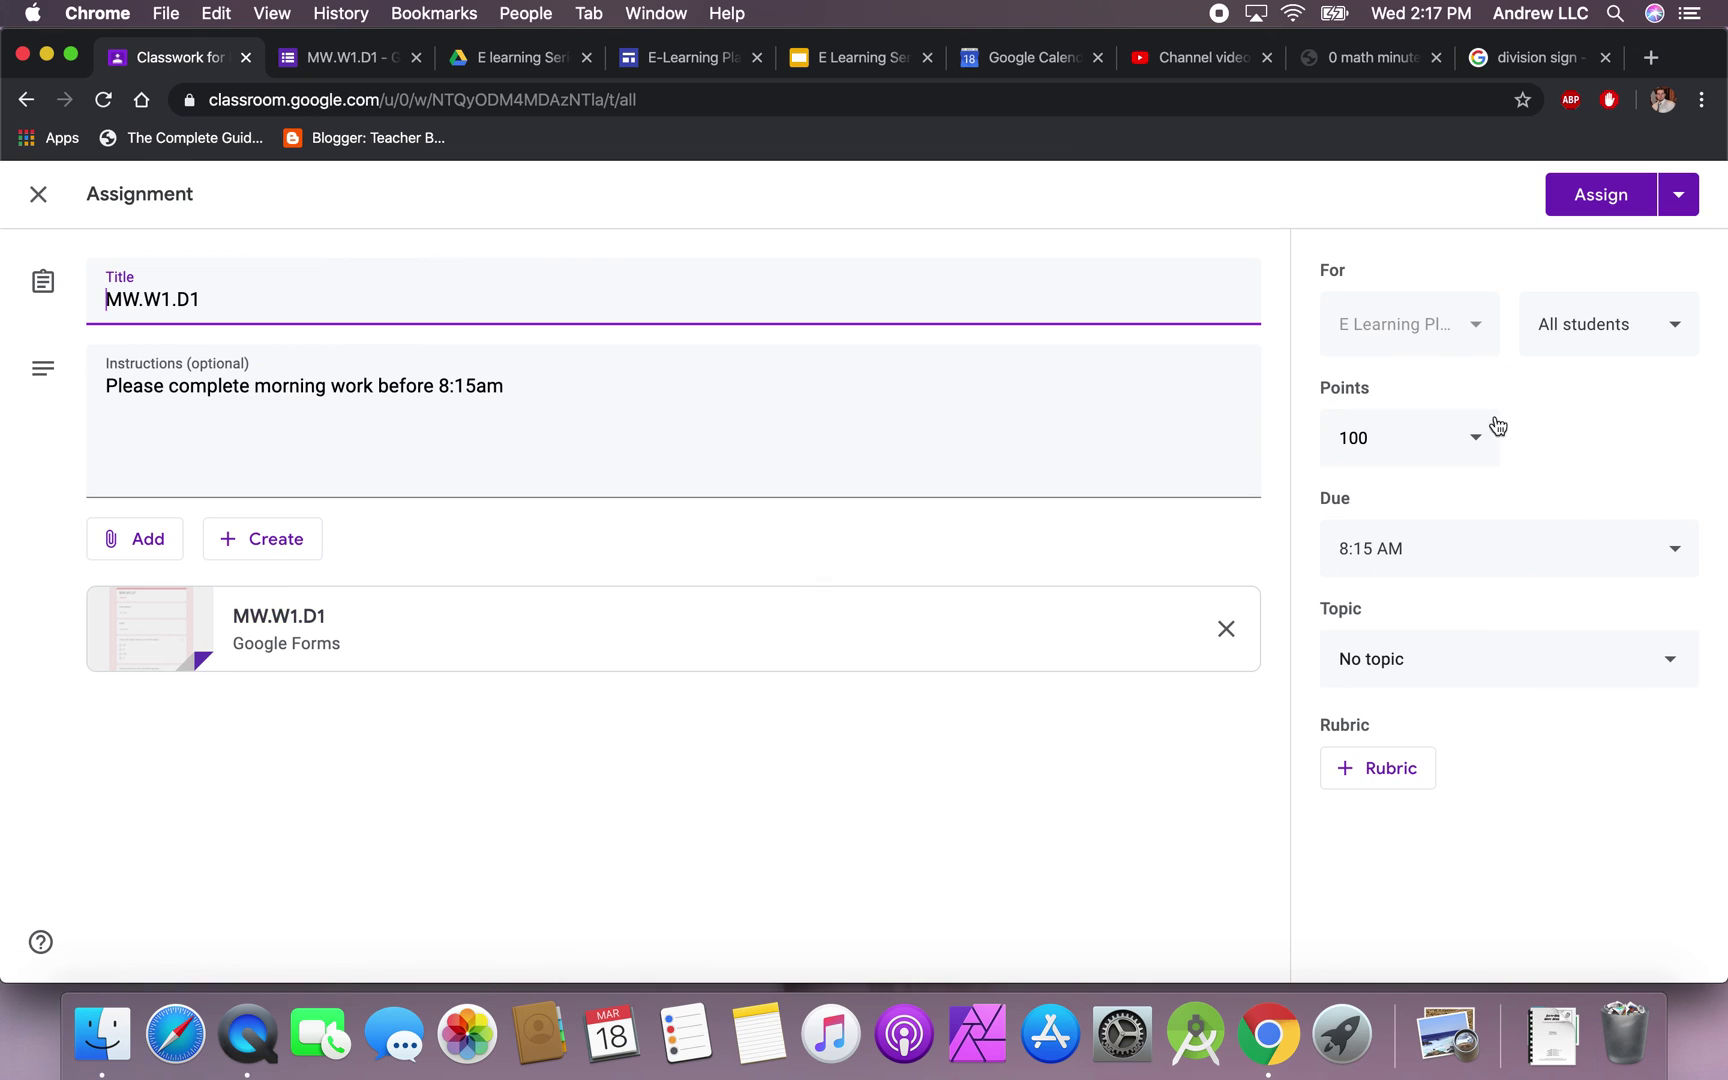
- Set the assignment's points to 7
click(1440, 435)
double_click(1440, 435)
text(7)
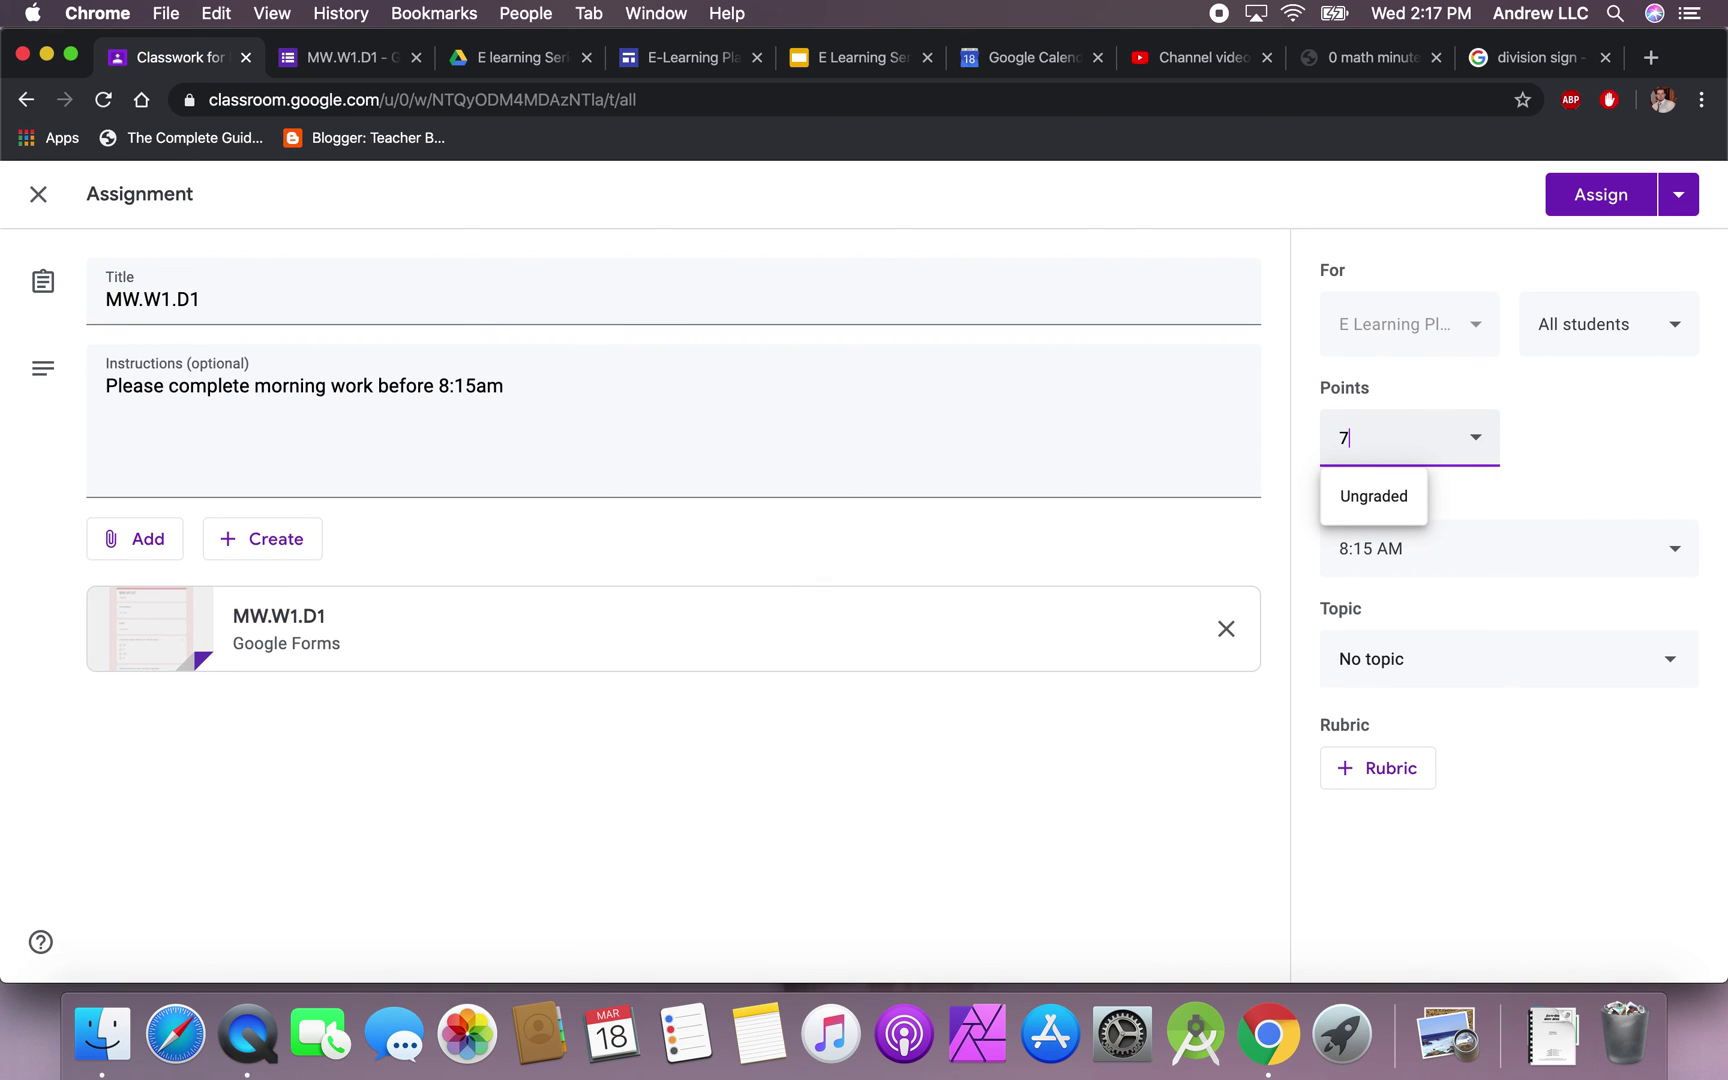
click(1626, 470)
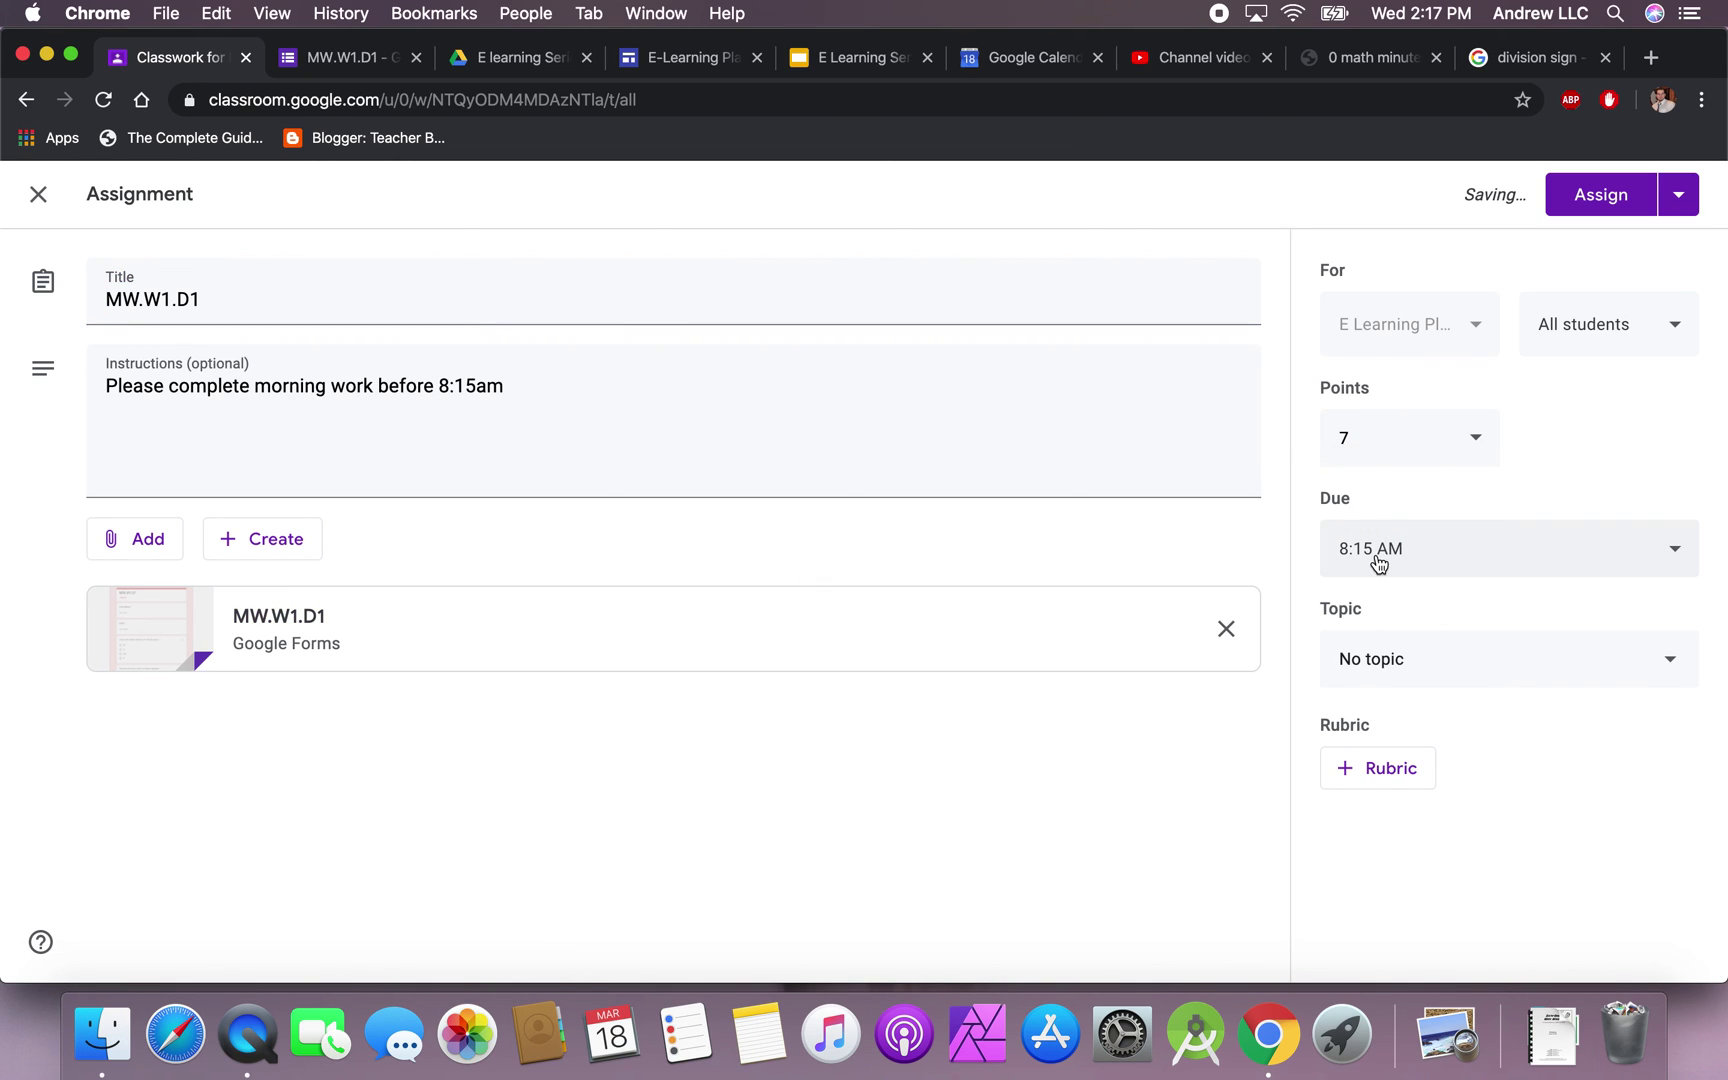
- File the assignment under the Daily Check In topic and assign it to the class
click(1393, 670)
click(1381, 797)
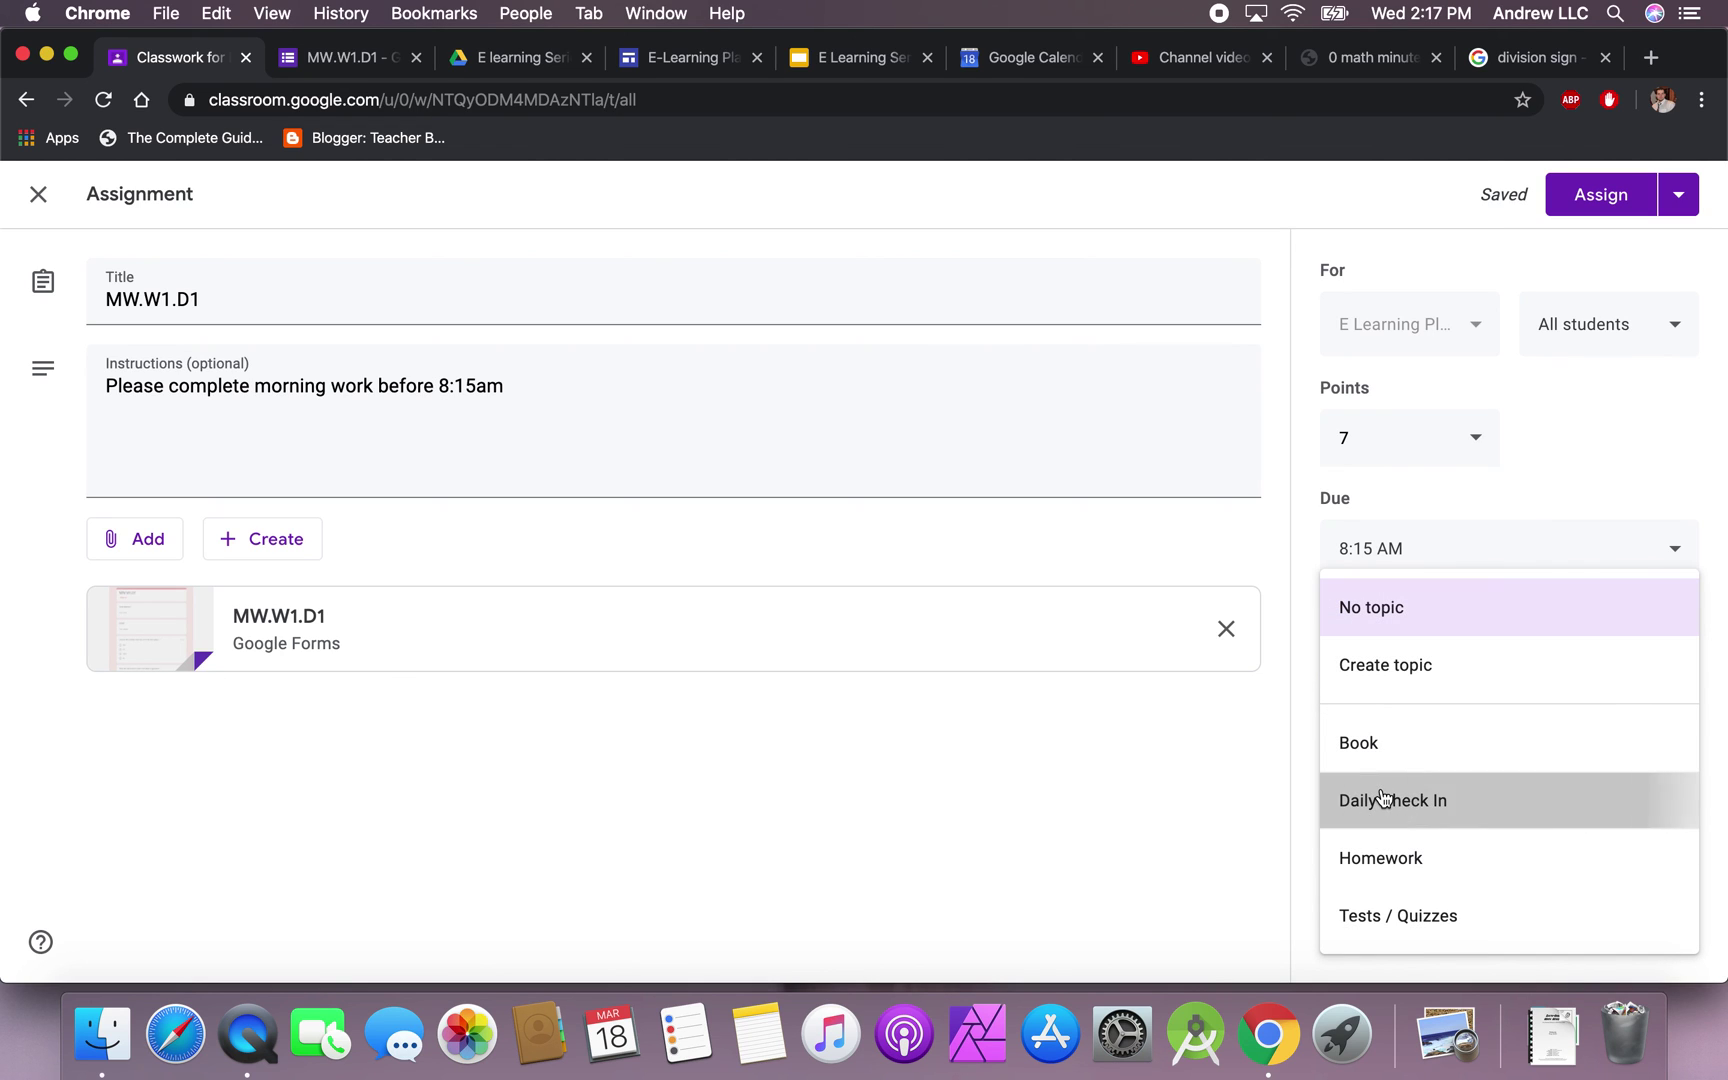
click(1587, 198)
click(1013, 636)
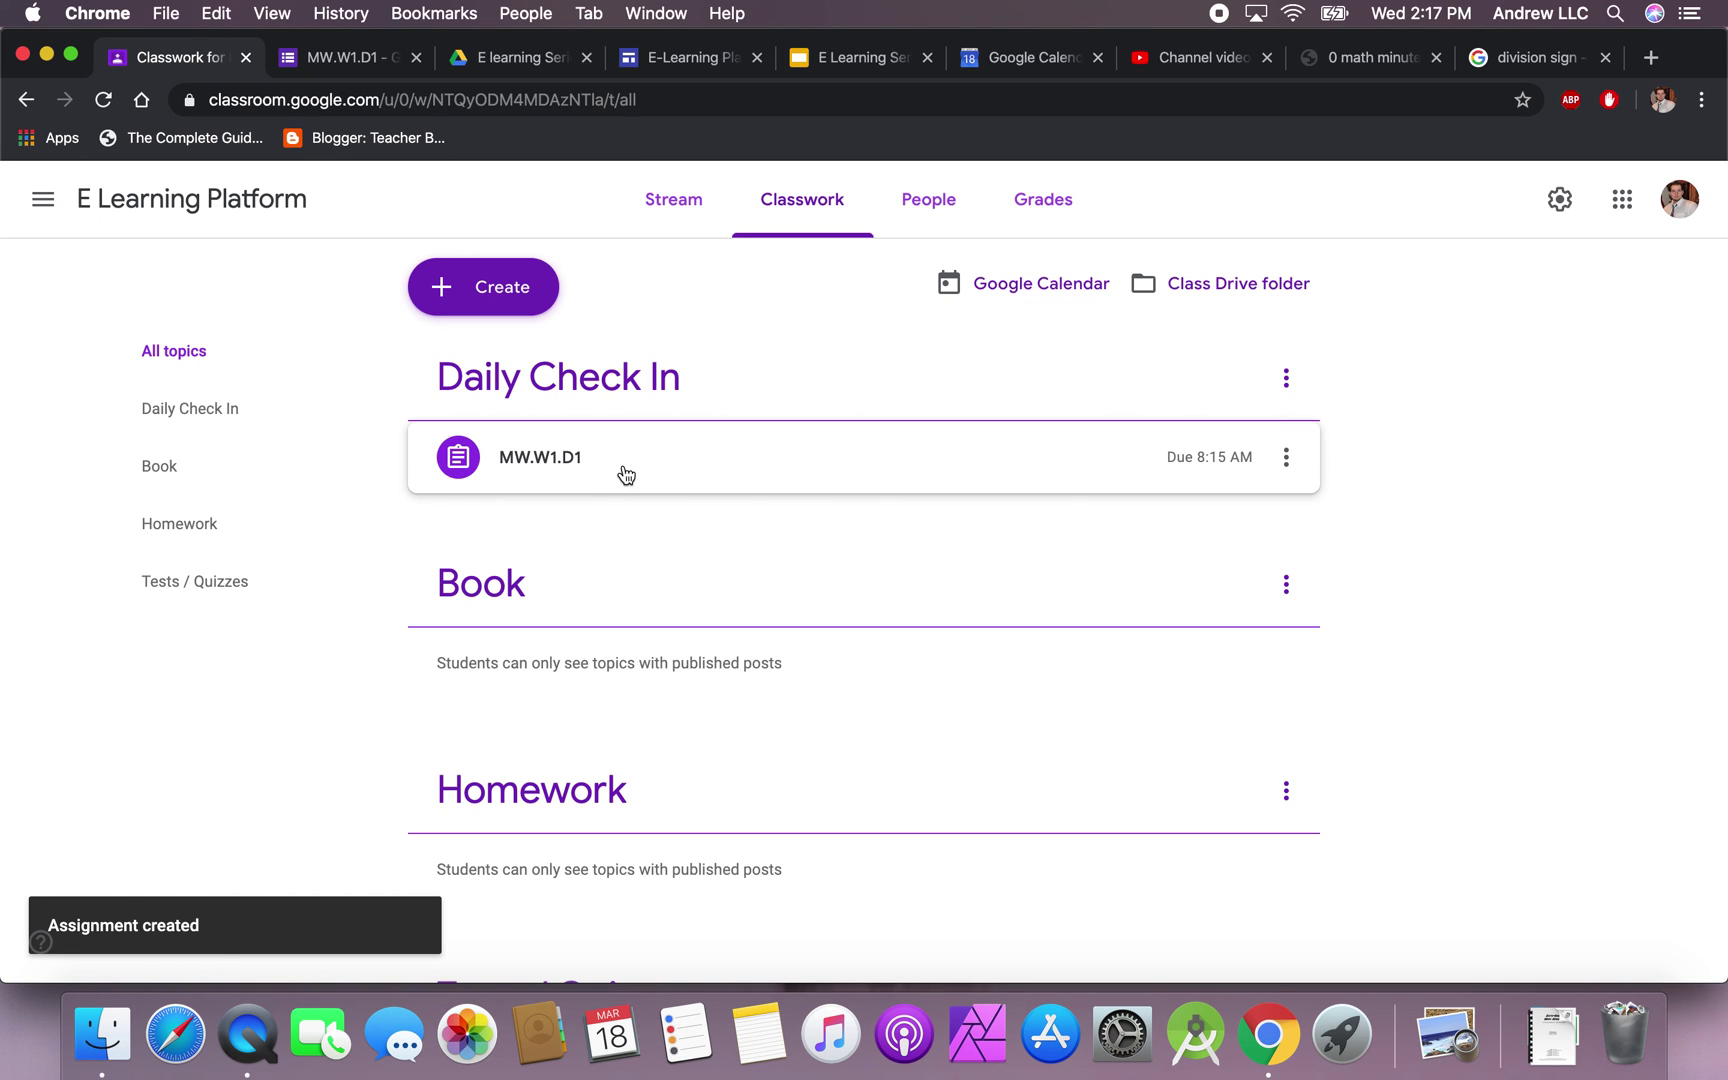
- Open the class stream to view the new assignment post and dismiss the introductory announcement tips
click(232, 210)
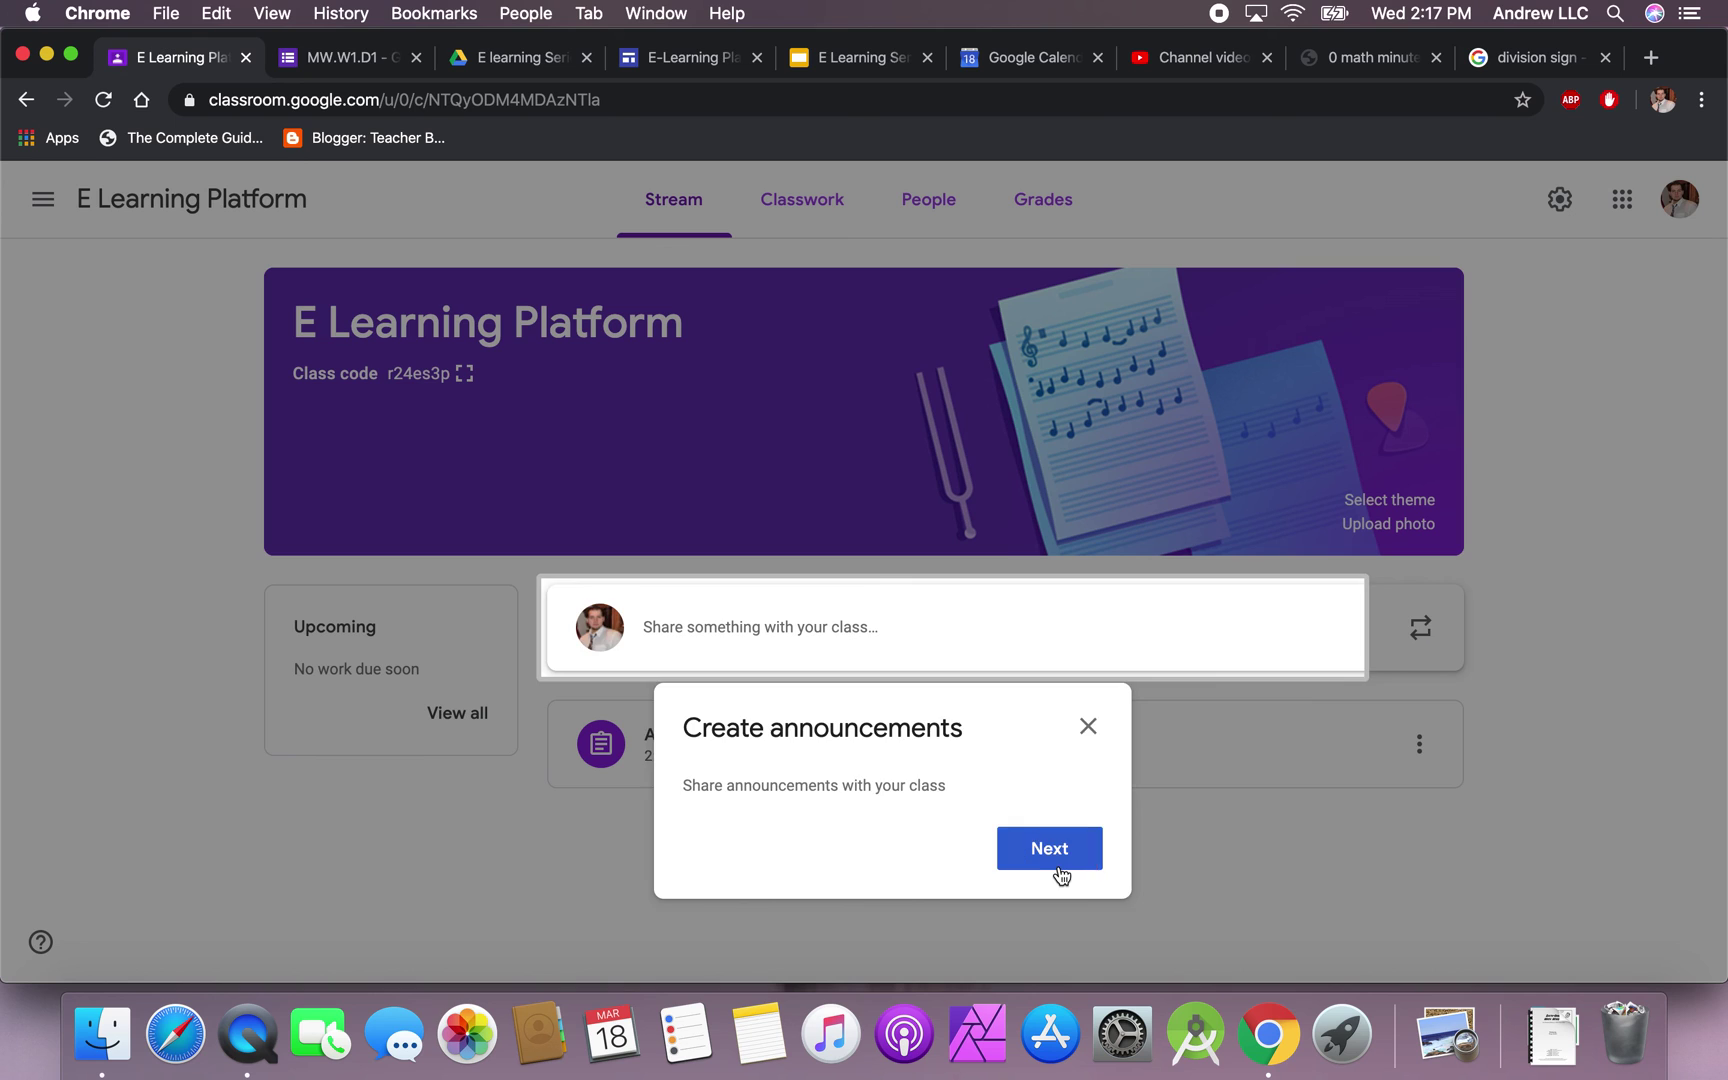
click(1058, 866)
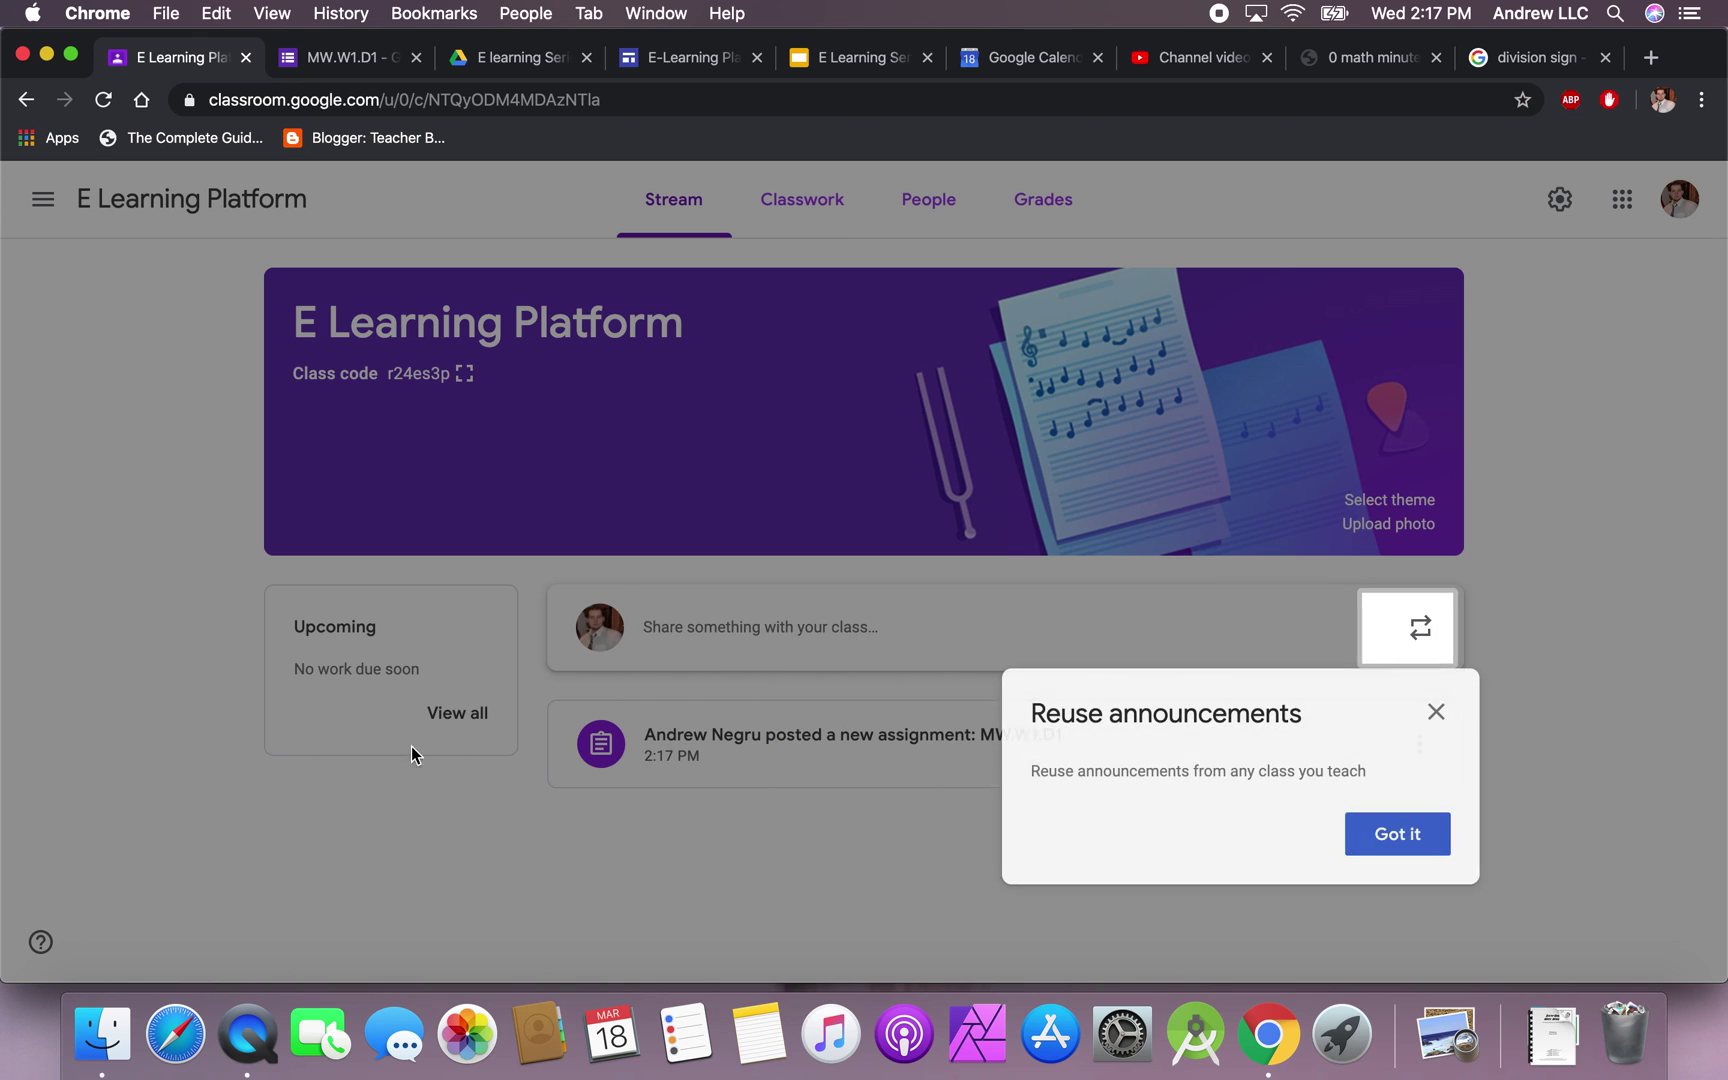
click(1399, 834)
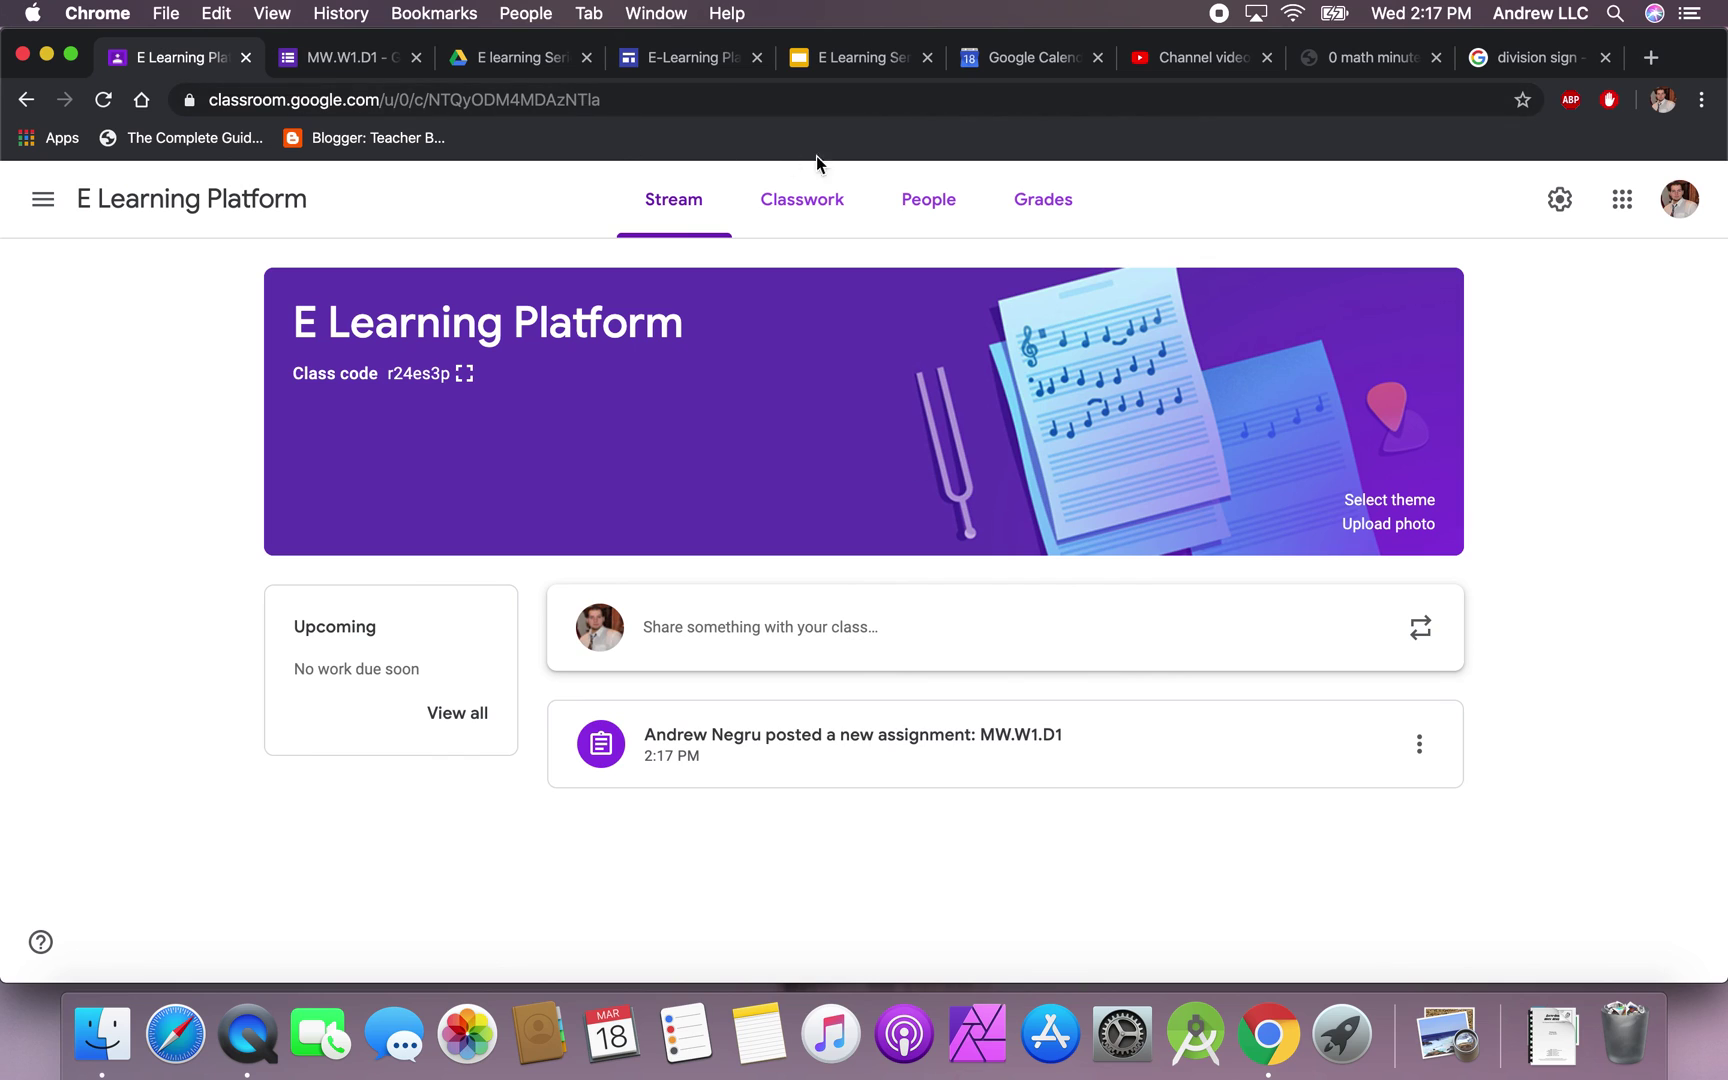
- View the assignment in the class's classwork list and in the Classroom calendar
click(820, 203)
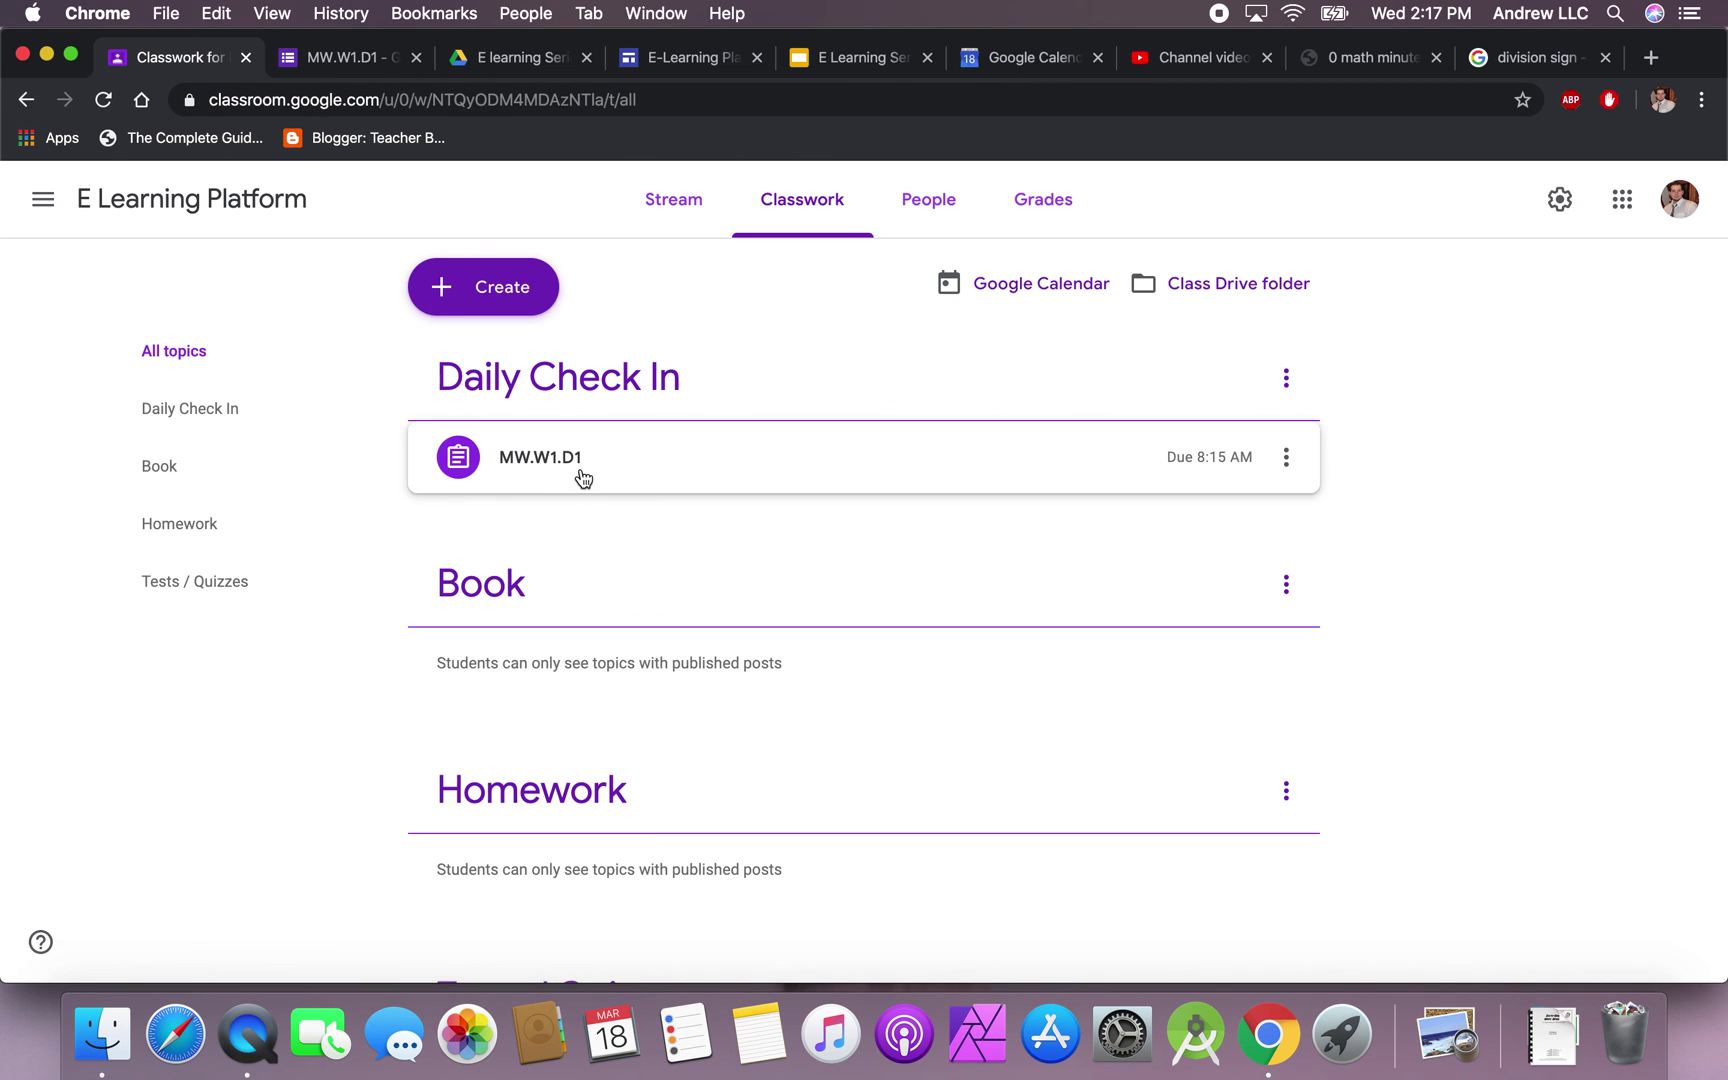
click(43, 201)
click(97, 289)
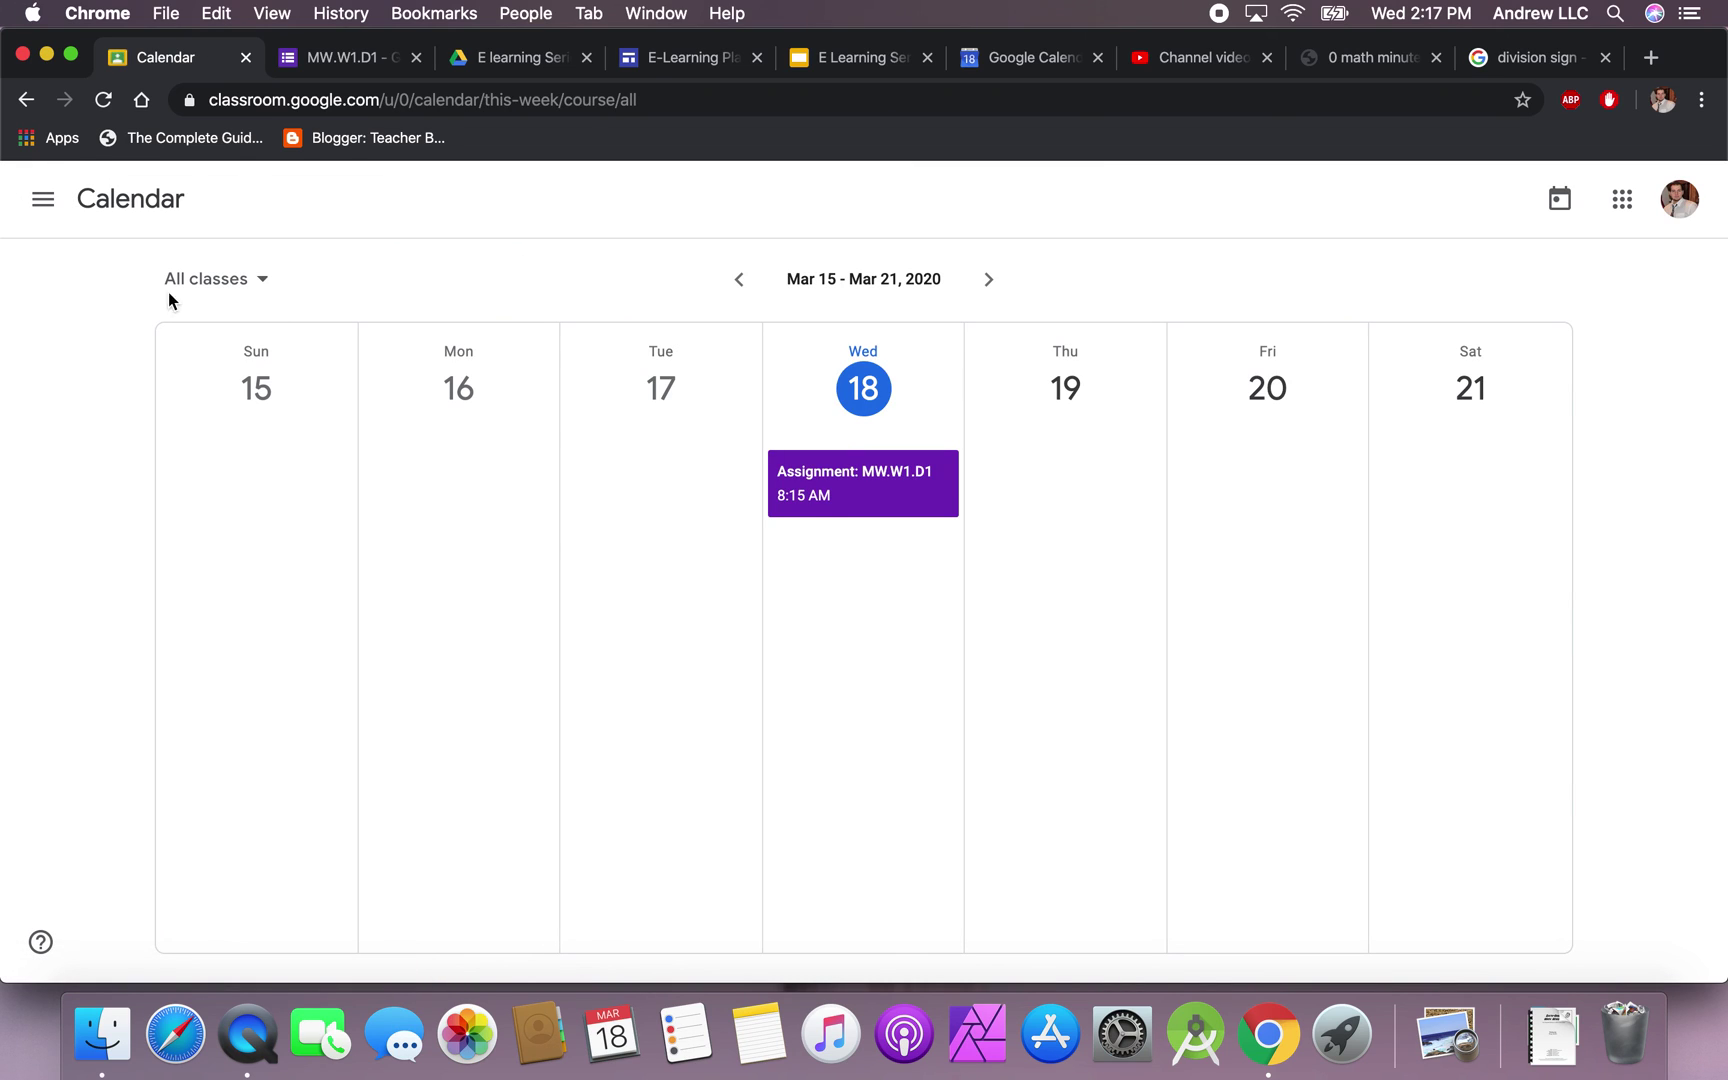